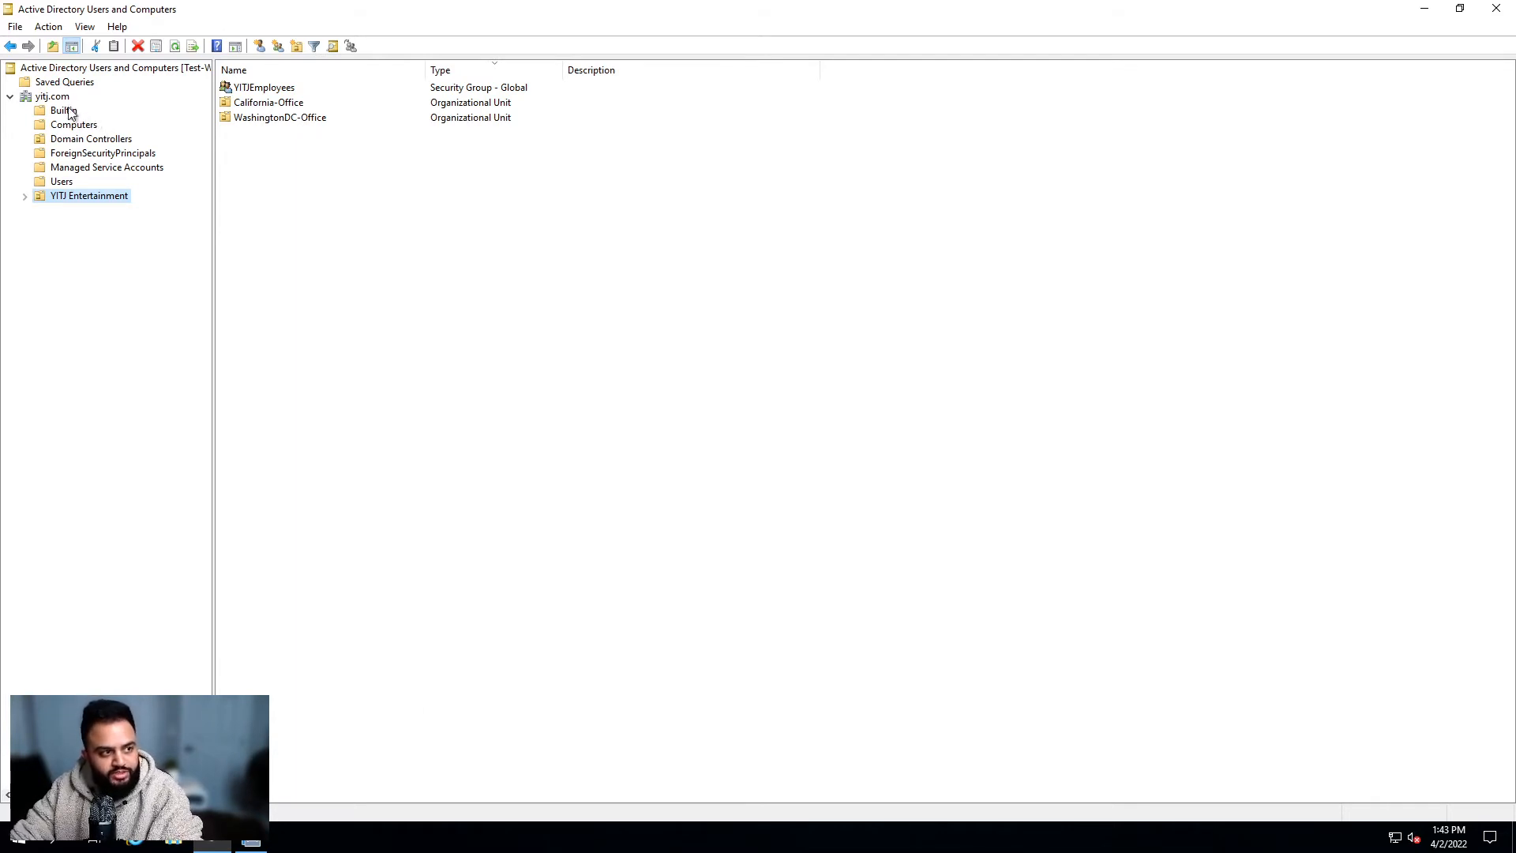
Step: Expand the yitj.com domain, YITJ Entertainment and WashingtonDC-Office in the console tree
{"action": "double_click", "coordinate": [57, 96]}
{"action": "double_click", "coordinate": [60, 97]}
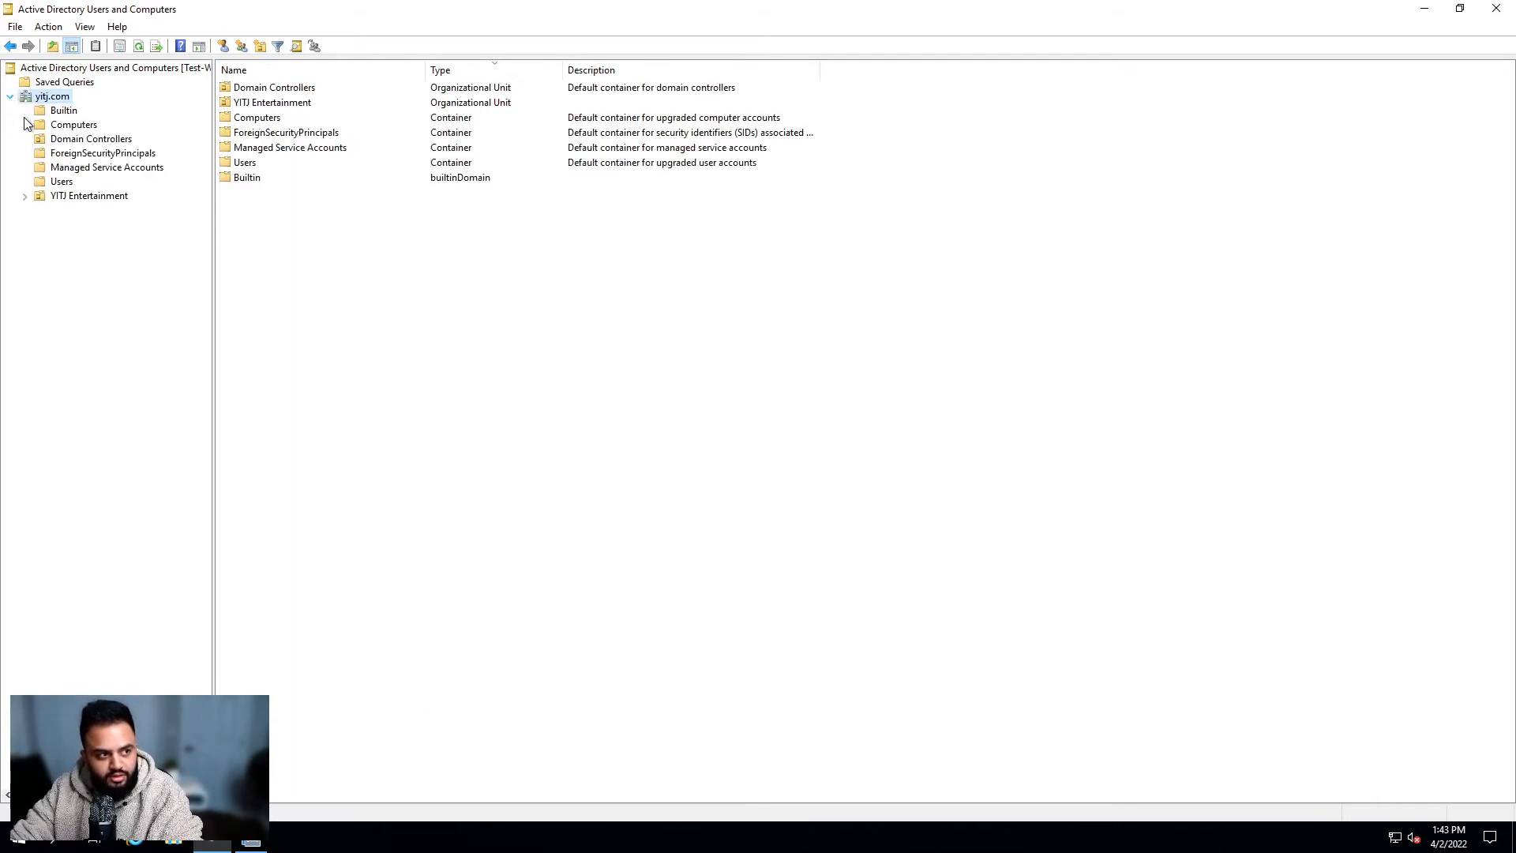
{"action": "left_click", "coordinate": [98, 197]}
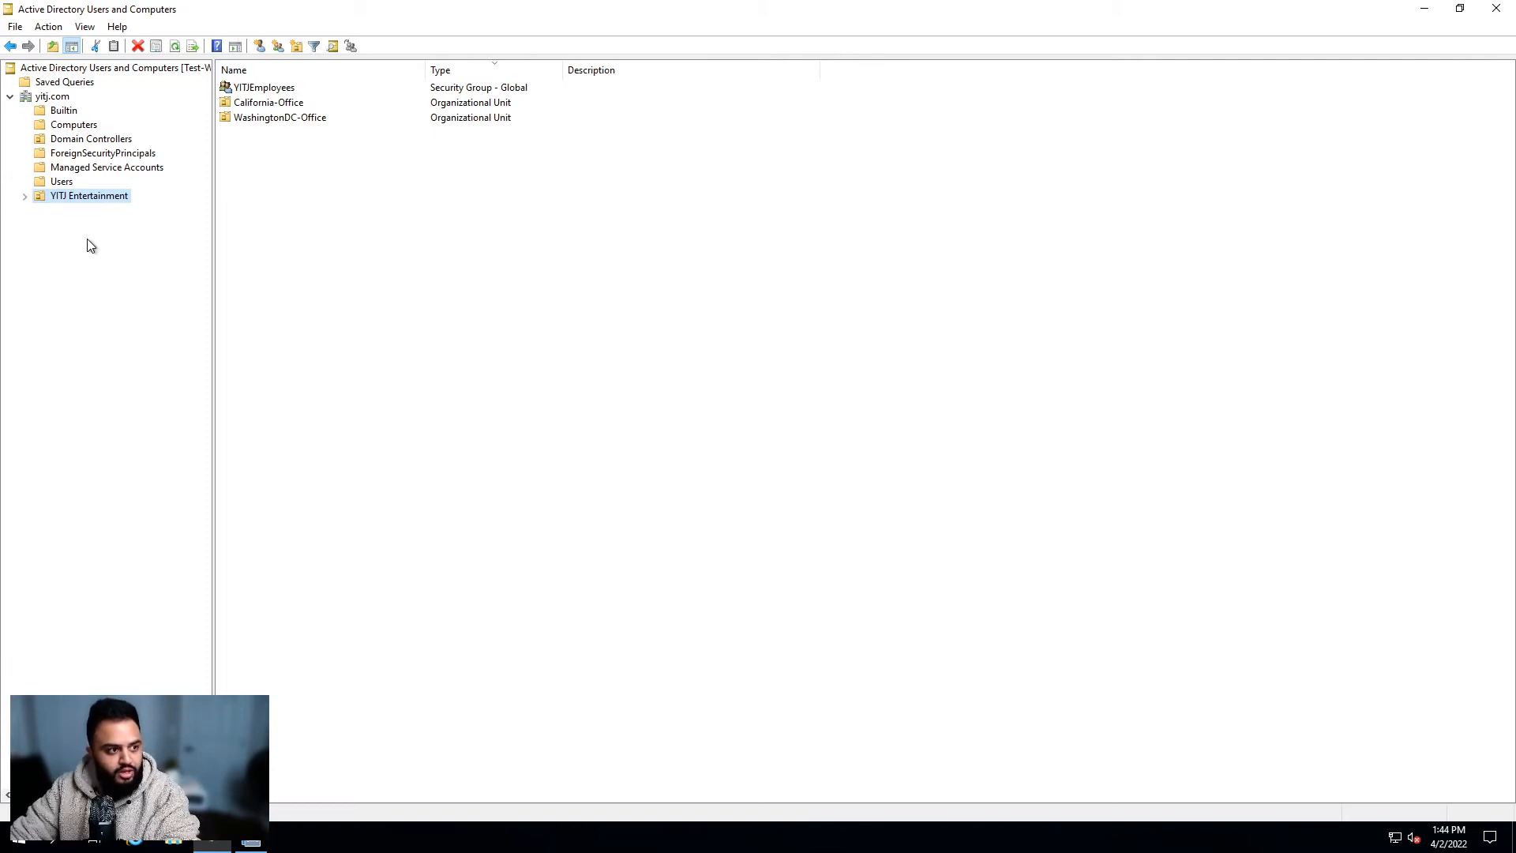
{"action": "left_click", "coordinate": [24, 197]}
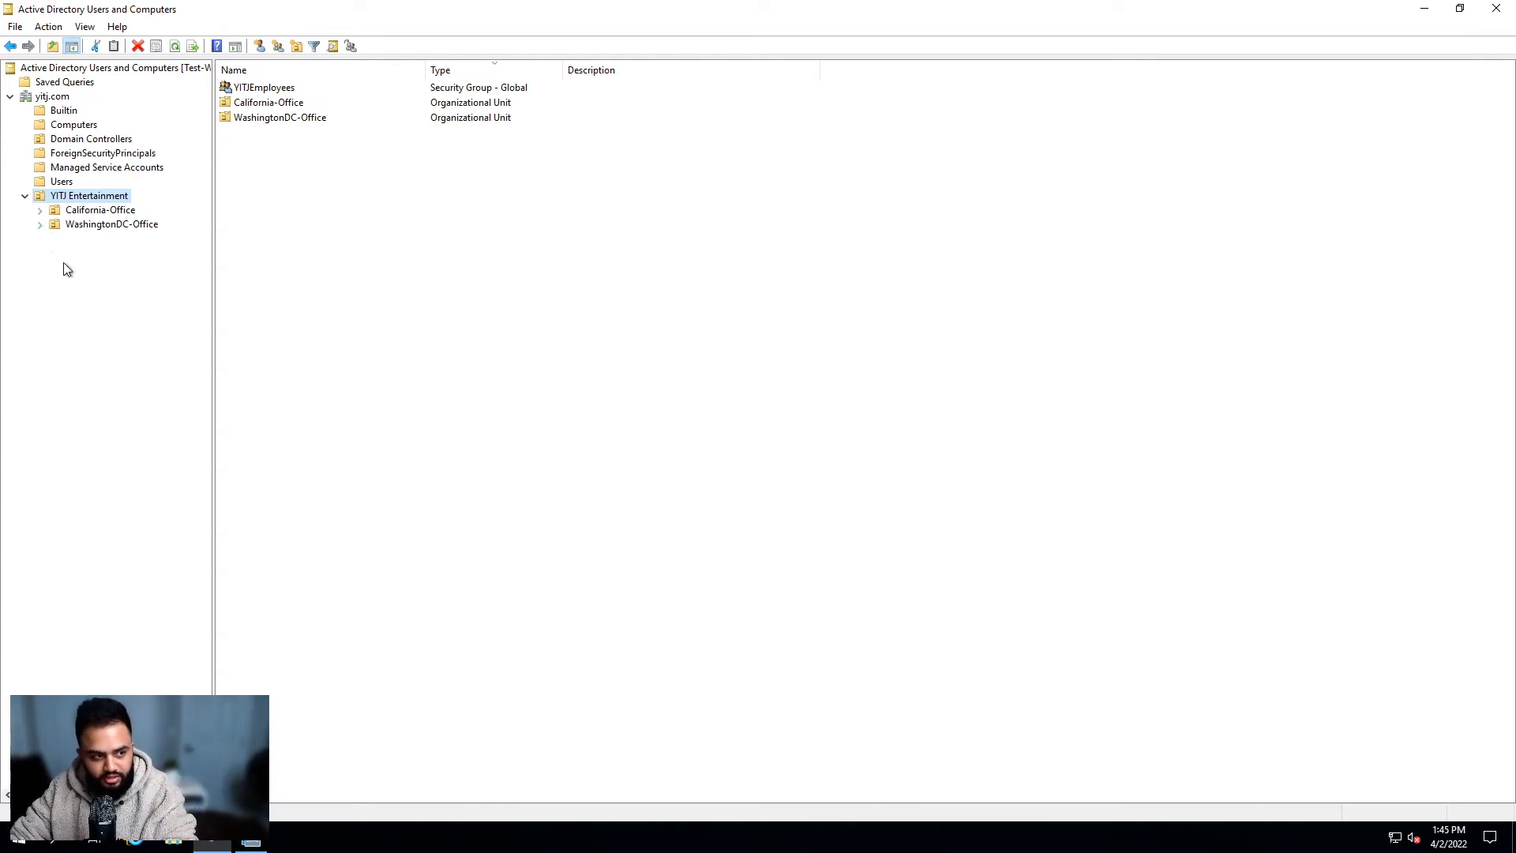
{"action": "left_click", "coordinate": [40, 225]}
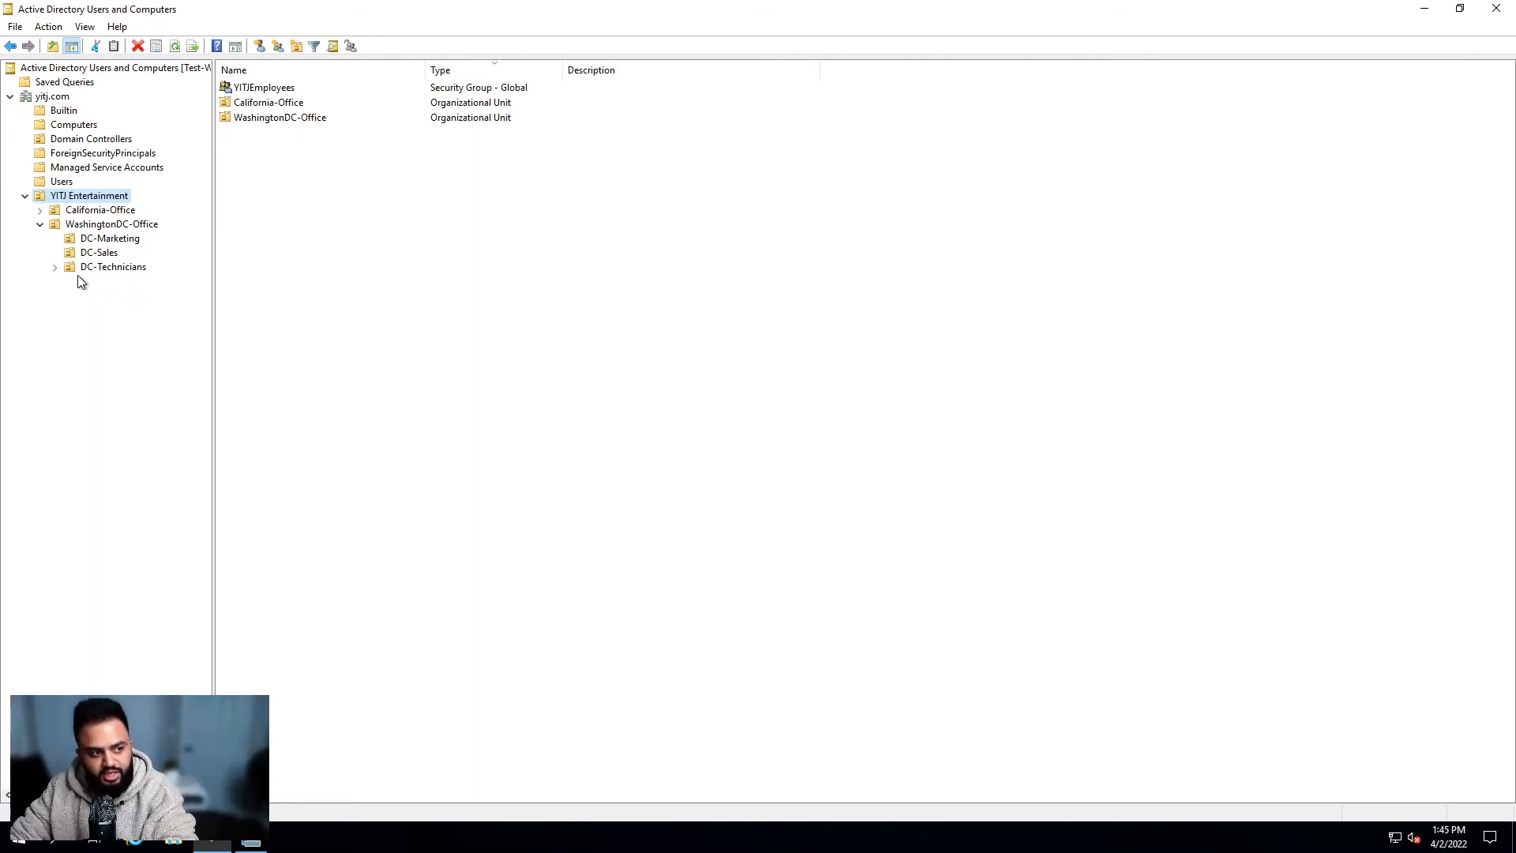
Step: Expand DC-Technicians to show its three sub-units, then view the empty DC-Marketing unit
{"action": "left_click", "coordinate": [55, 267]}
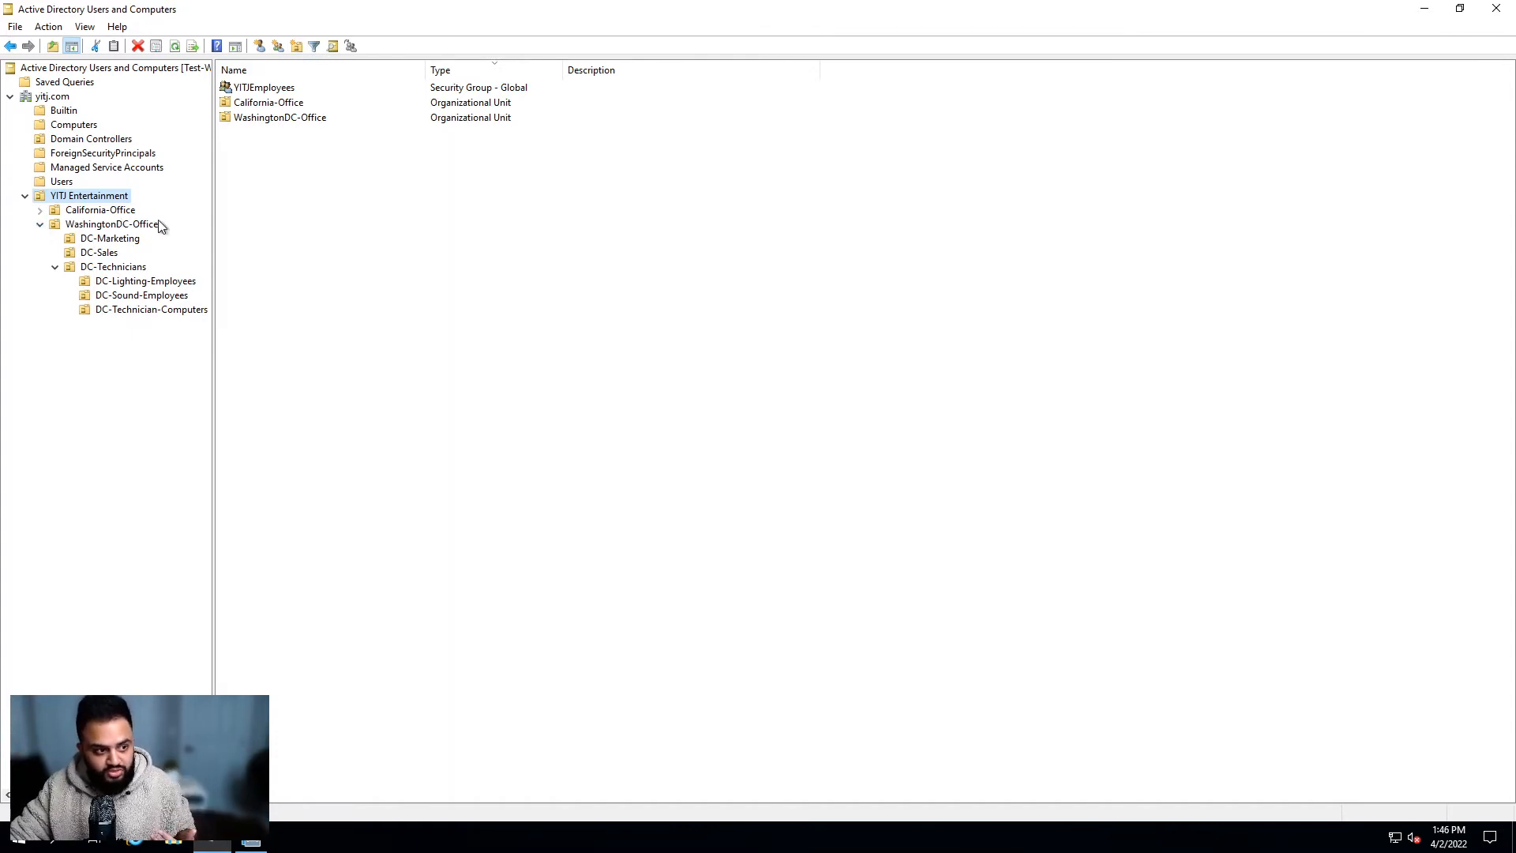
{"action": "left_click", "coordinate": [116, 239]}
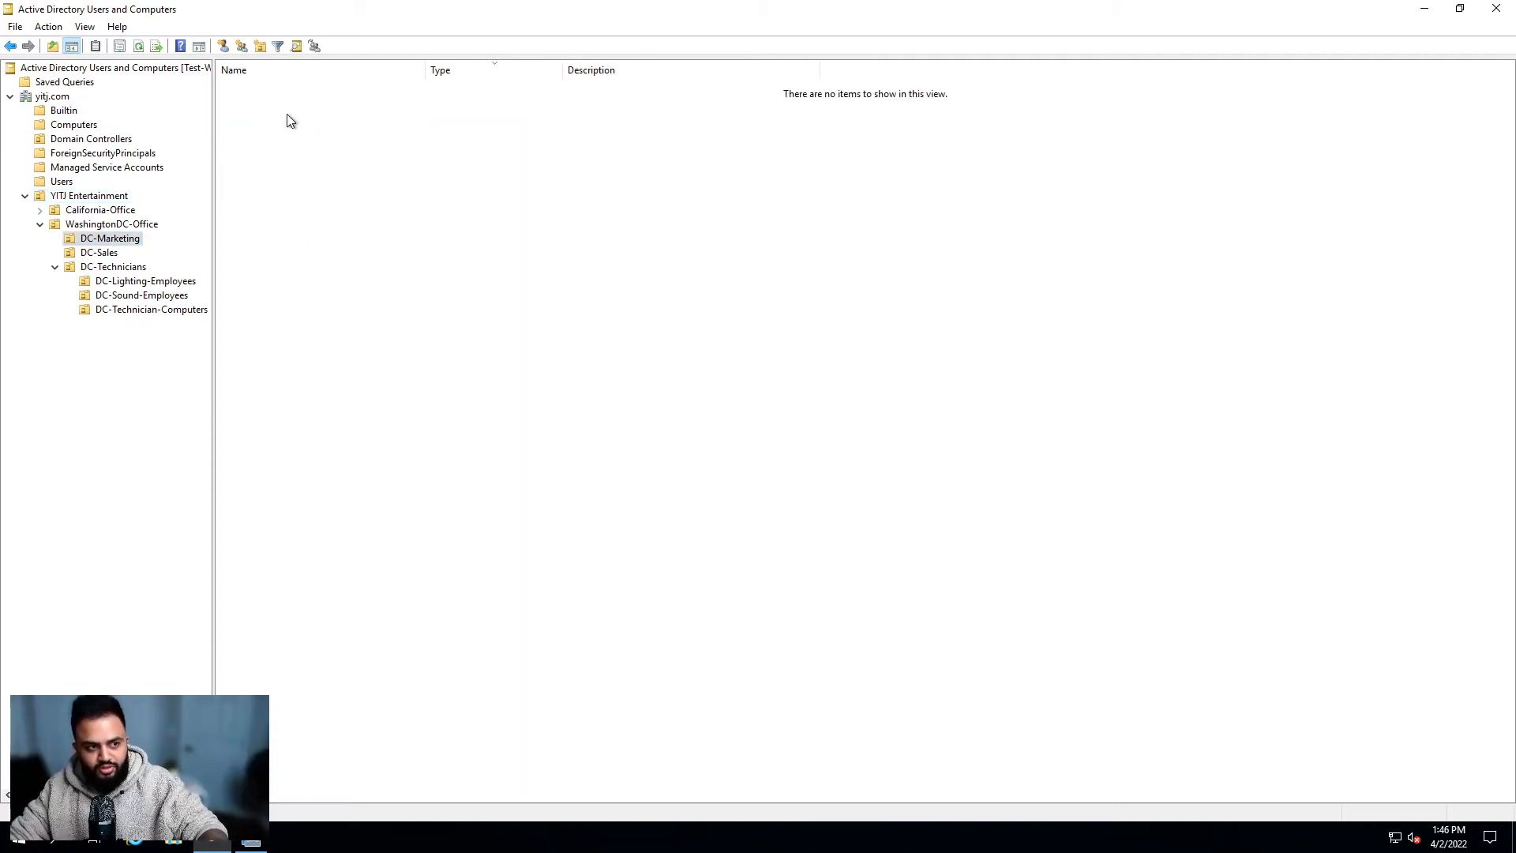
Step: Browse DC-Sales, DC-Technicians and DC-Lighting-Employees, then show the users in DC-Sound-Employees
{"action": "left_click", "coordinate": [102, 255]}
{"action": "left_click", "coordinate": [111, 267]}
{"action": "left_click", "coordinate": [123, 282]}
{"action": "left_click", "coordinate": [136, 296]}
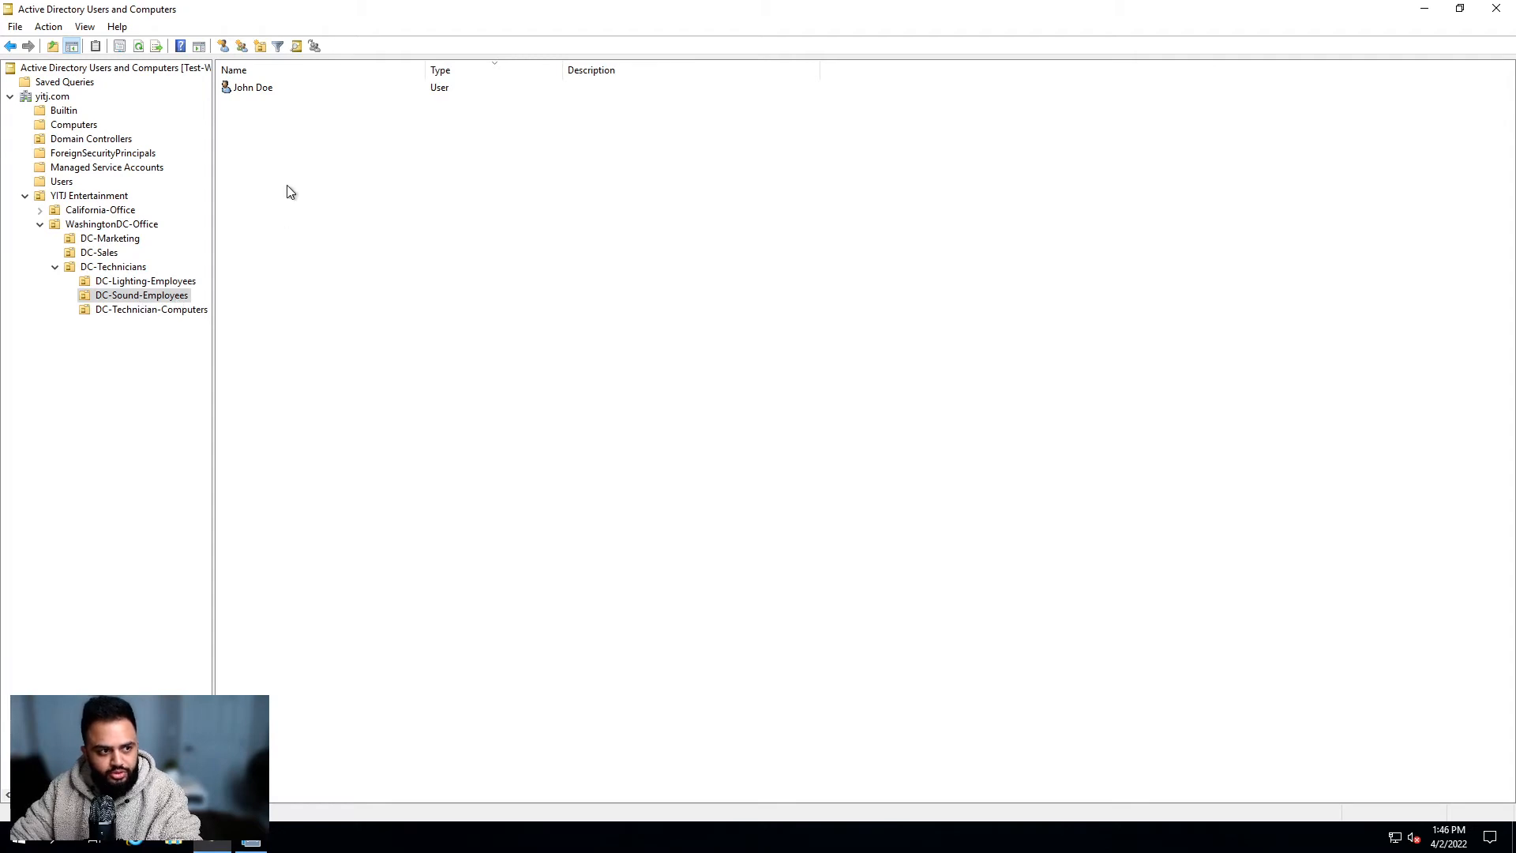
Step: Select the user account in DC-Sound-Employees, starting then cancelling a delete and a rename
{"action": "left_click", "coordinate": [251, 88]}
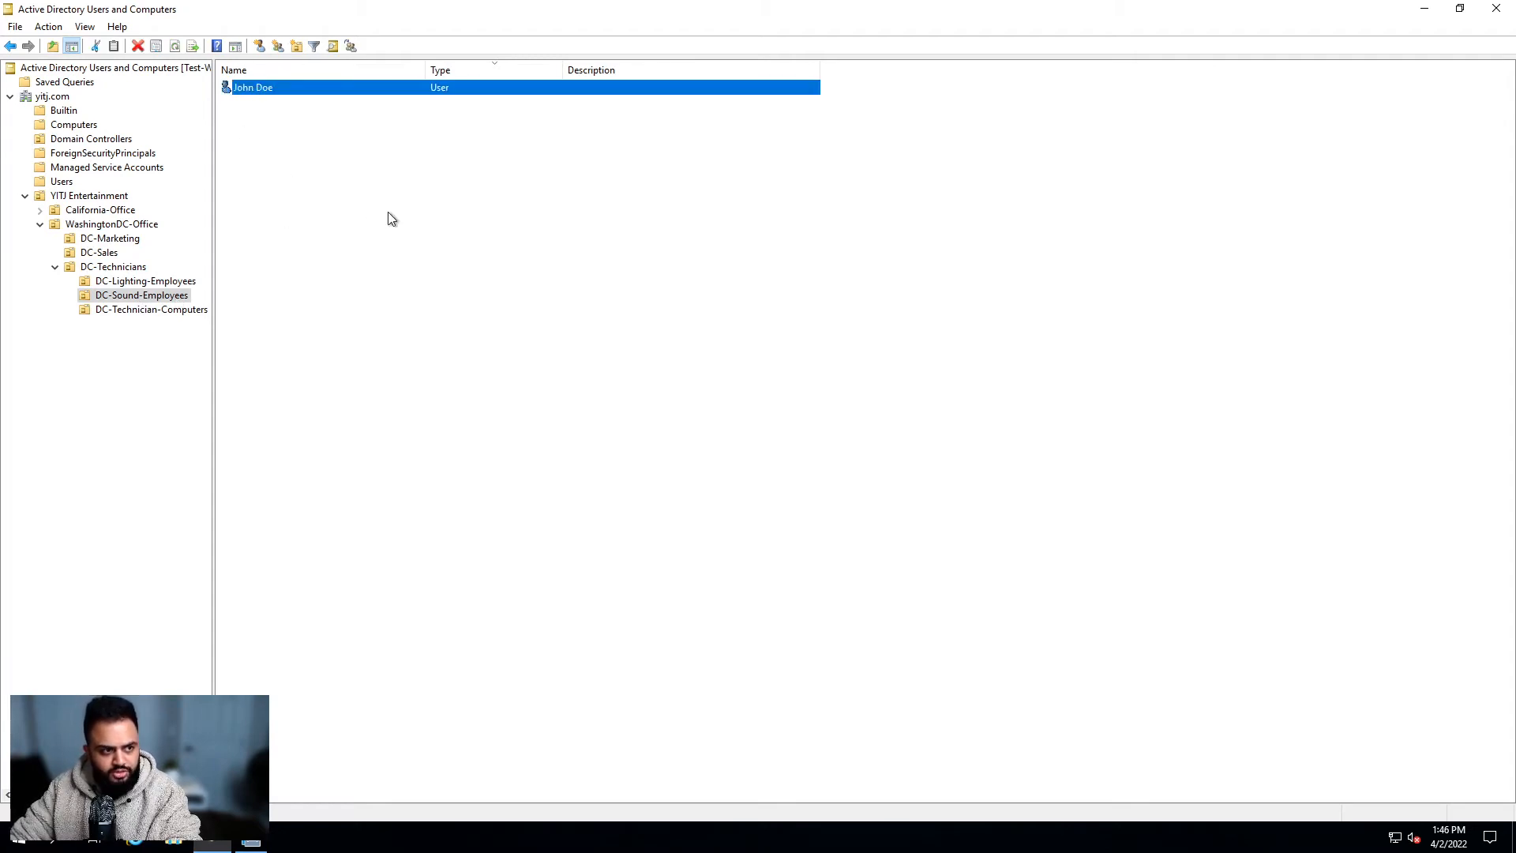
{"action": "key", "text": "Delete"}
{"action": "key", "text": "Escape"}
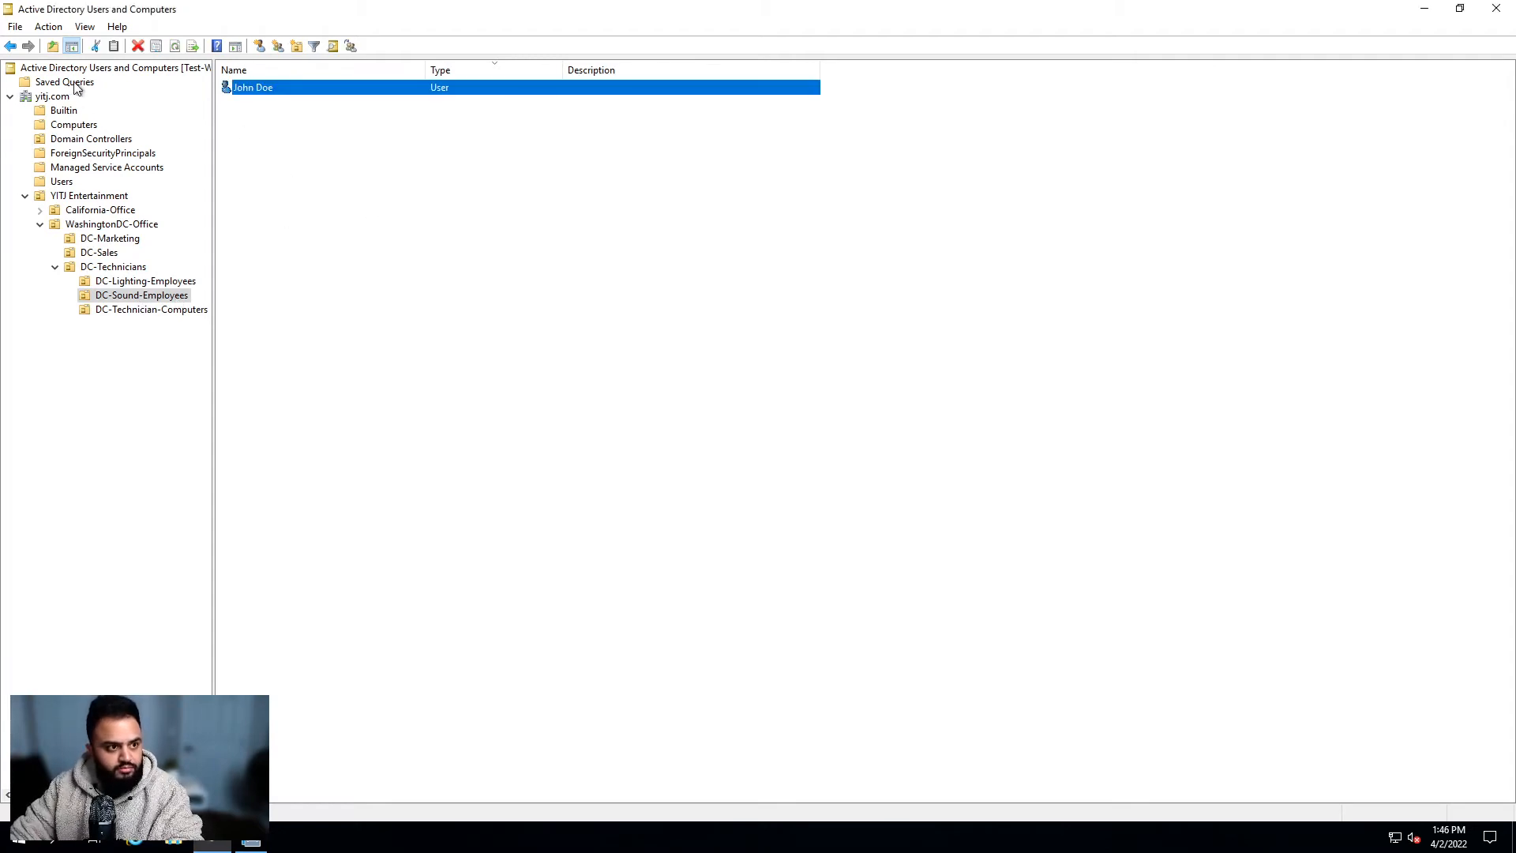
{"action": "key", "text": "F2"}
{"action": "key", "text": "Delete"}
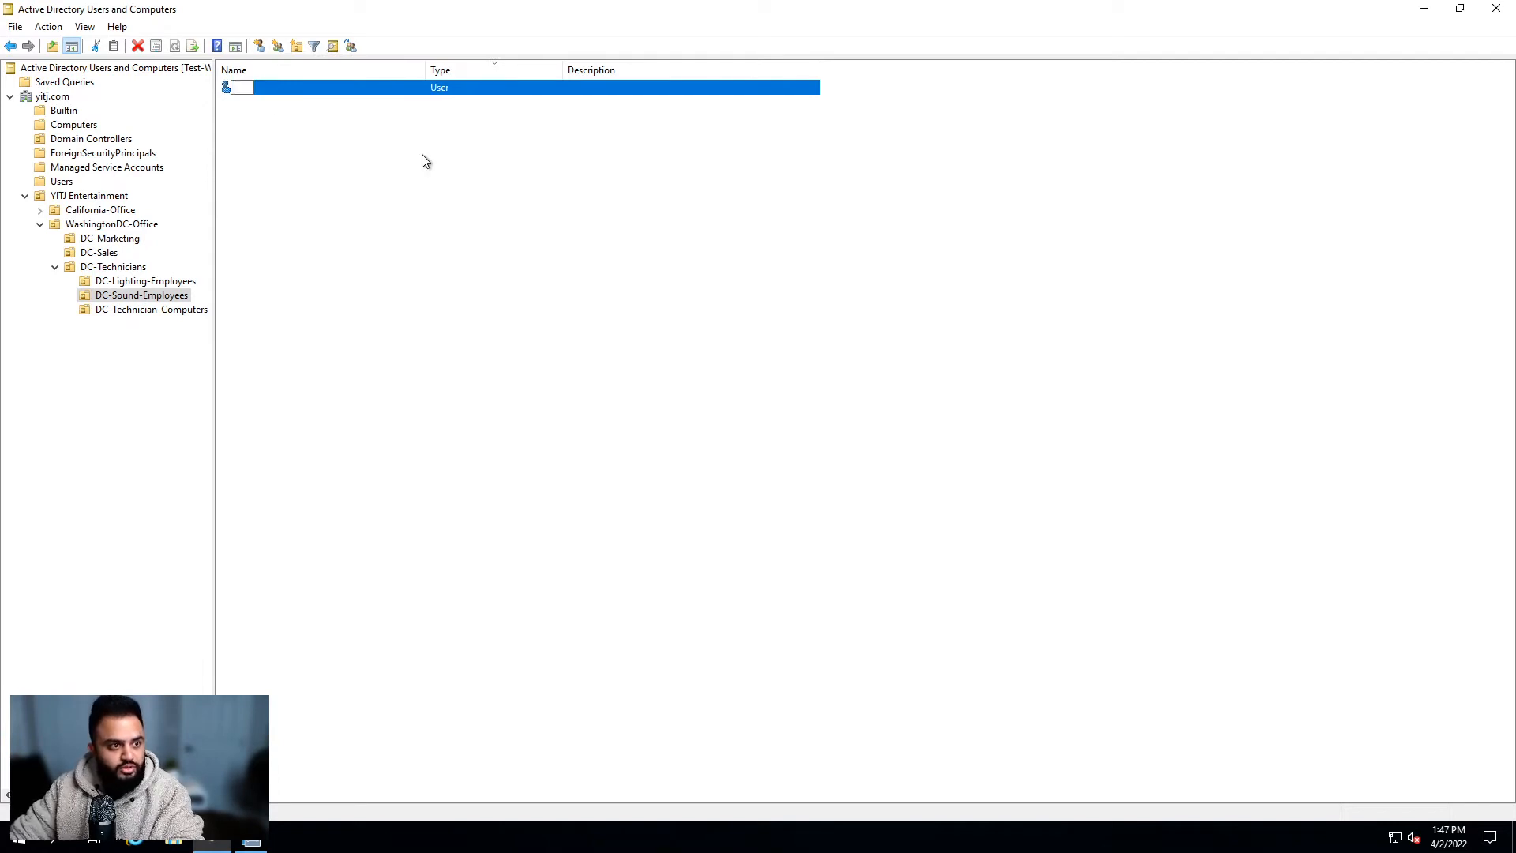
{"action": "key", "text": "Return"}
{"action": "left_click", "coordinate": [866, 519]}
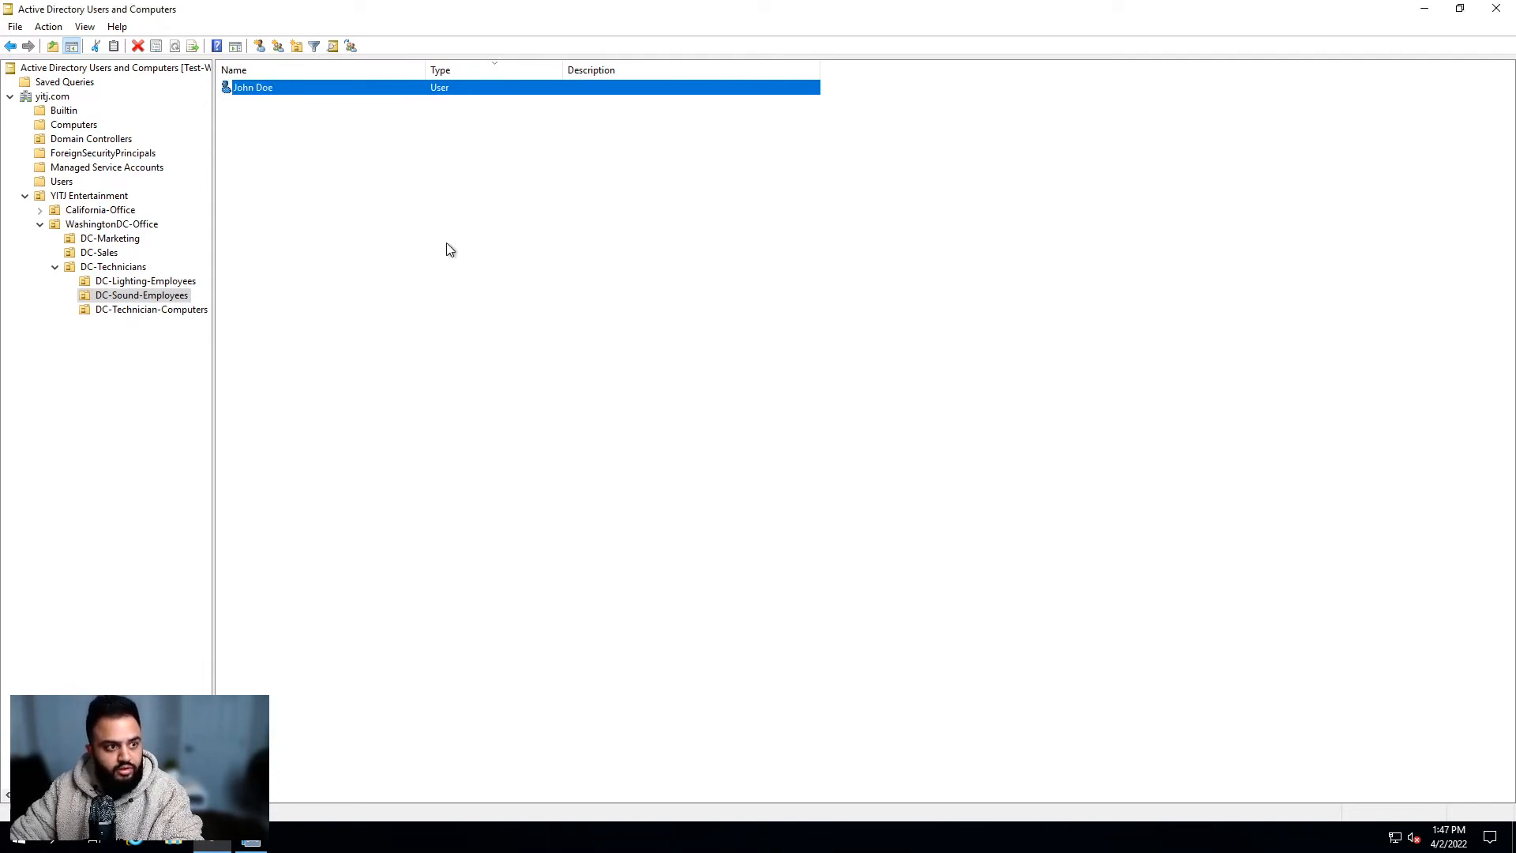
Step: Delete the user account from DC-Sound-Employees via its context menu and confirm with Yes
{"action": "left_click", "coordinate": [254, 90]}
{"action": "right_click", "coordinate": [255, 89]}
{"action": "left_click", "coordinate": [336, 265]}
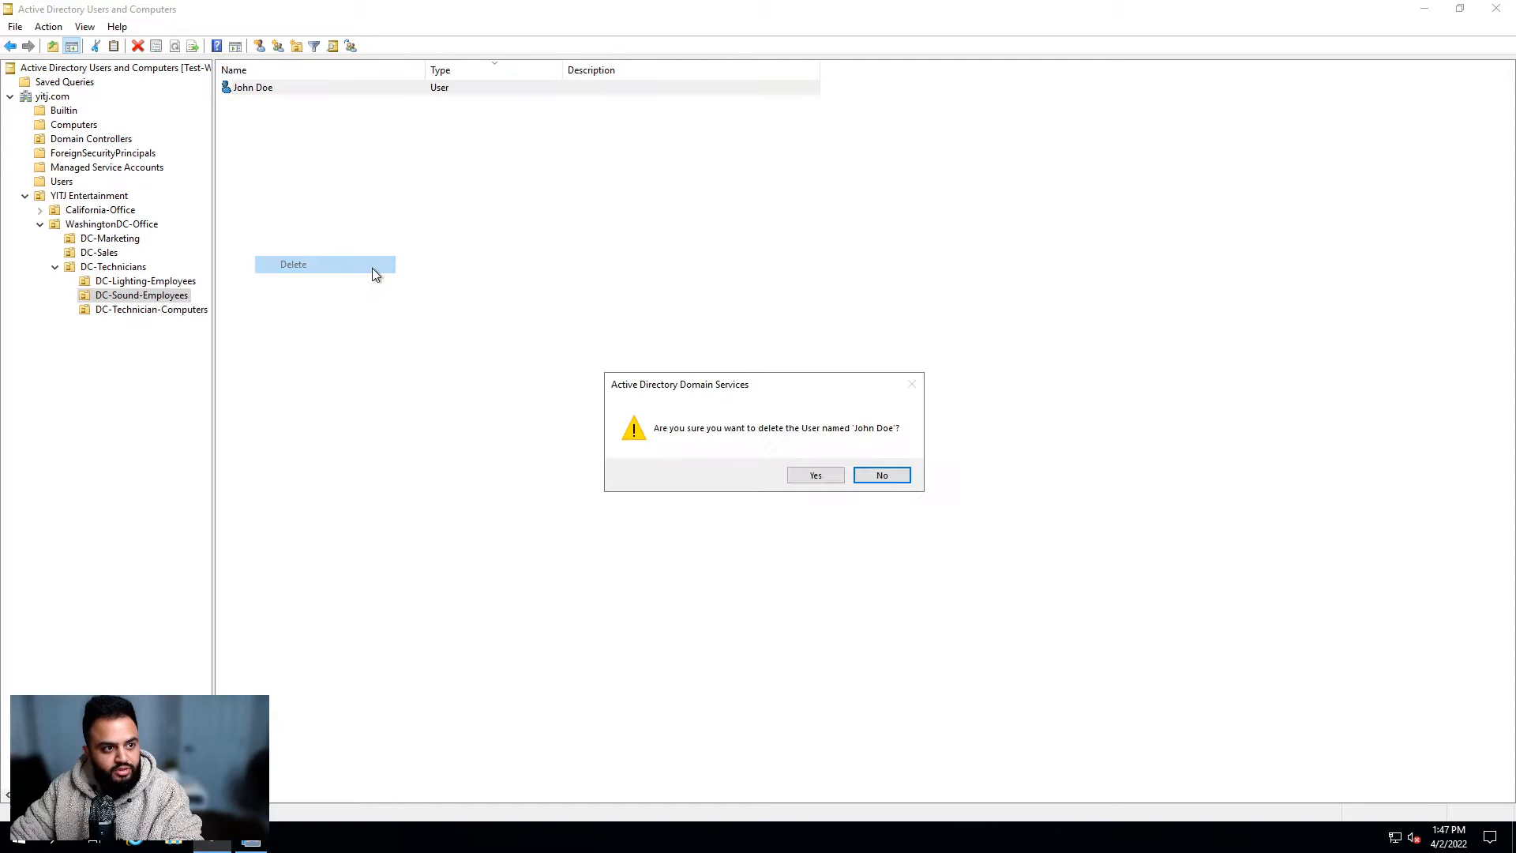
{"action": "left_click", "coordinate": [792, 474]}
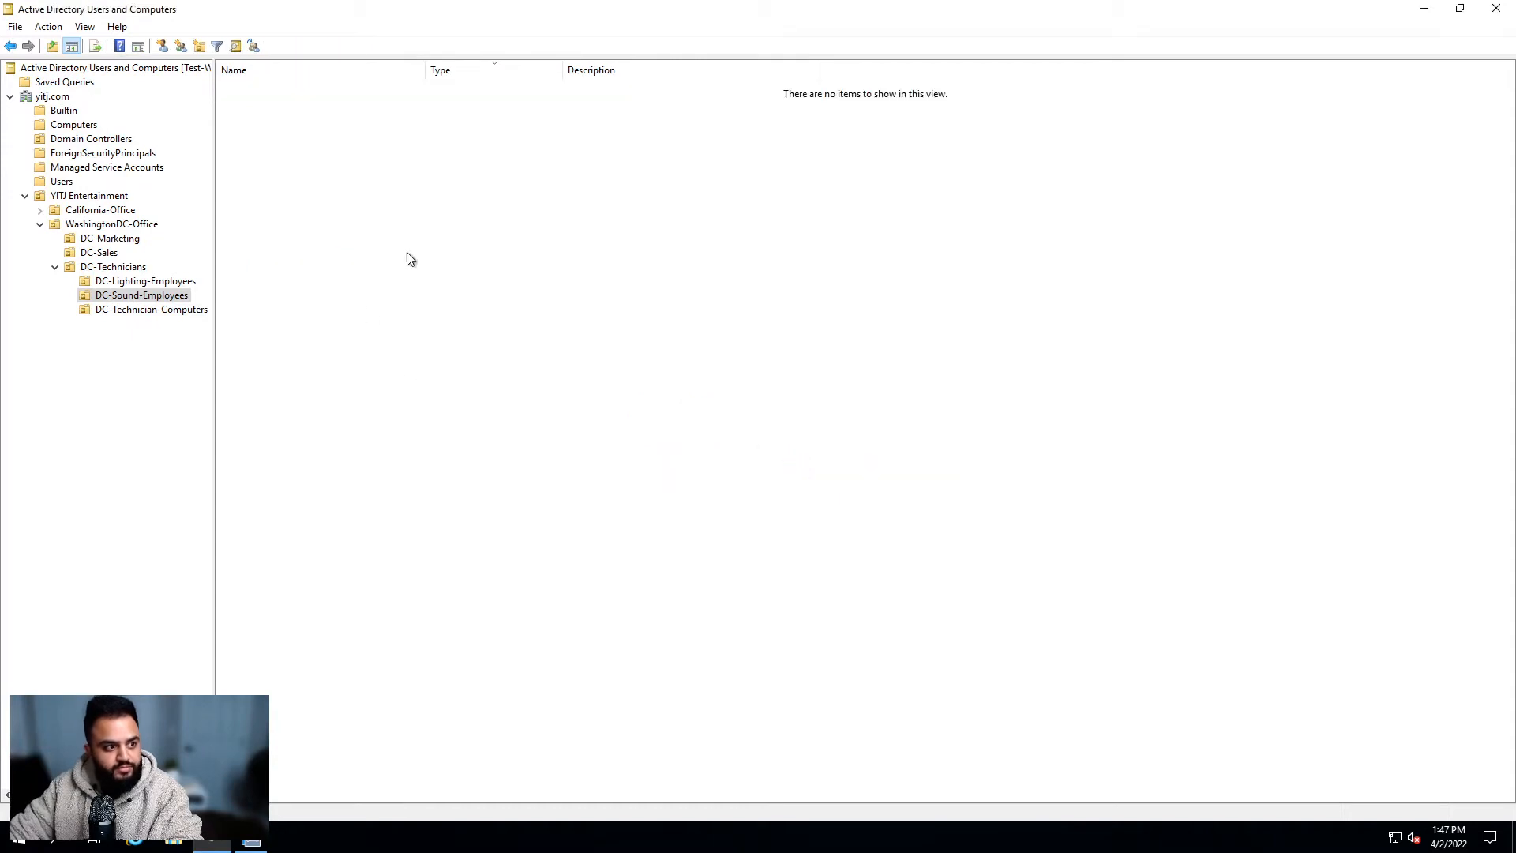
{"action": "left_click", "coordinate": [54, 266]}
Step: Select DC-Marketing under WashingtonDC-Office to show that it holds no objects
{"action": "left_click", "coordinate": [138, 239]}
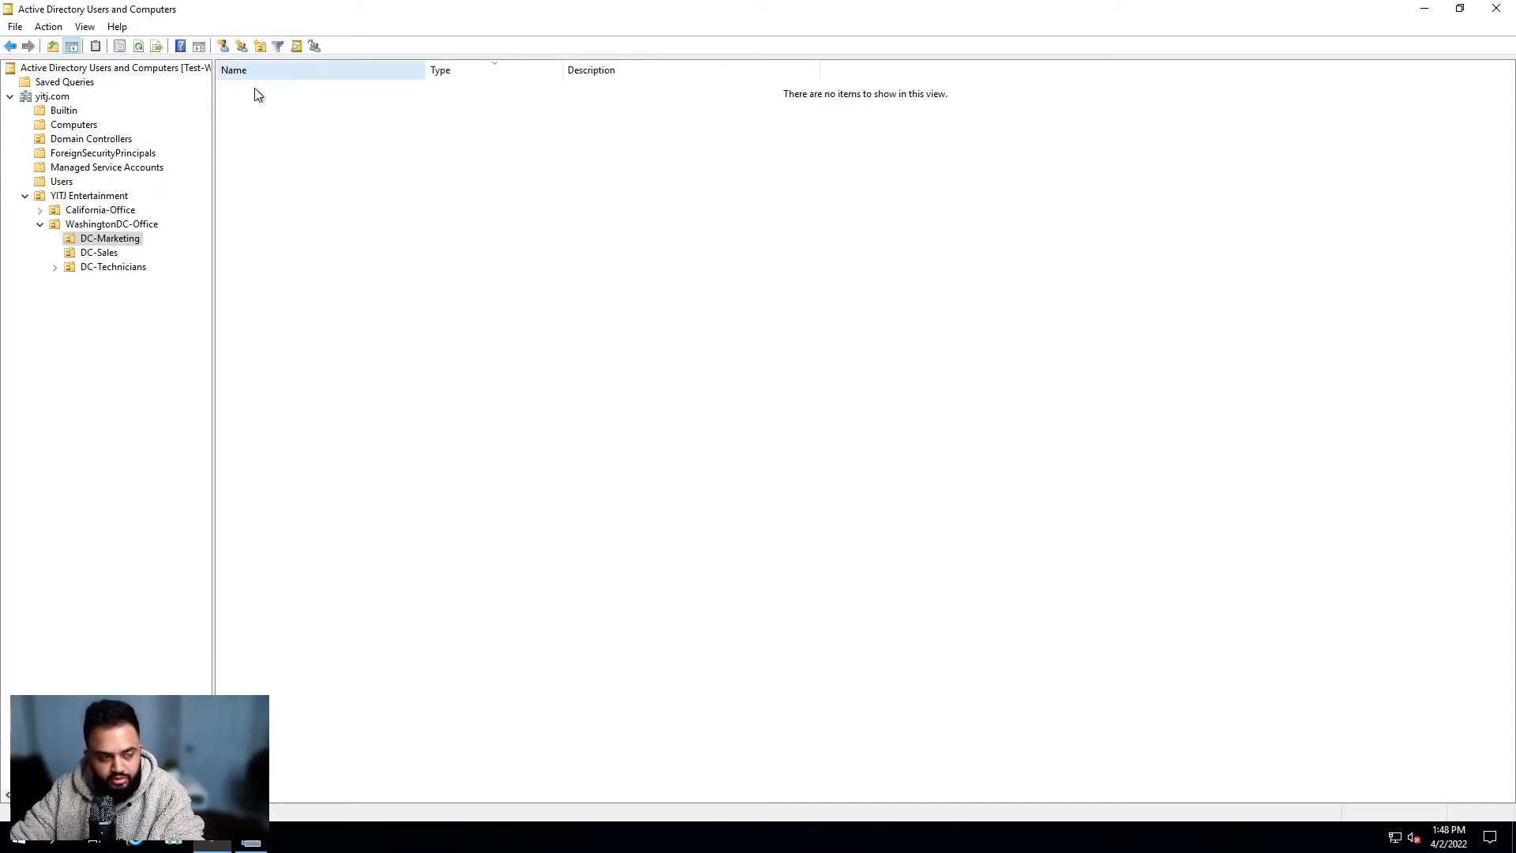
Step: Start a new user in DC-Marketing and center the New Object - User dialog
{"action": "right_click", "coordinate": [291, 128]}
{"action": "left_click", "coordinate": [269, 139]}
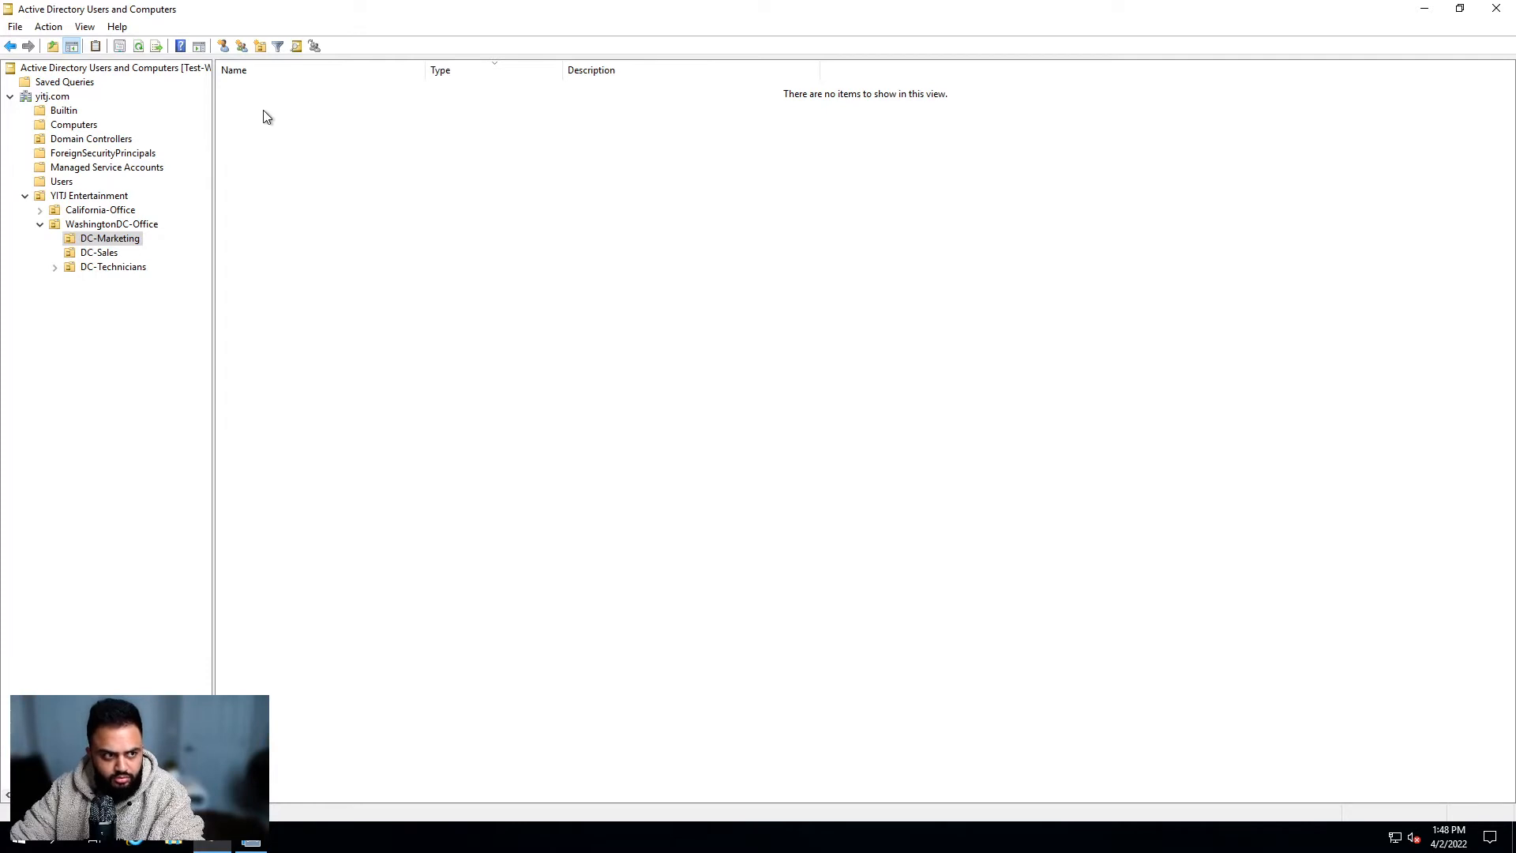
{"action": "right_click", "coordinate": [277, 110]}
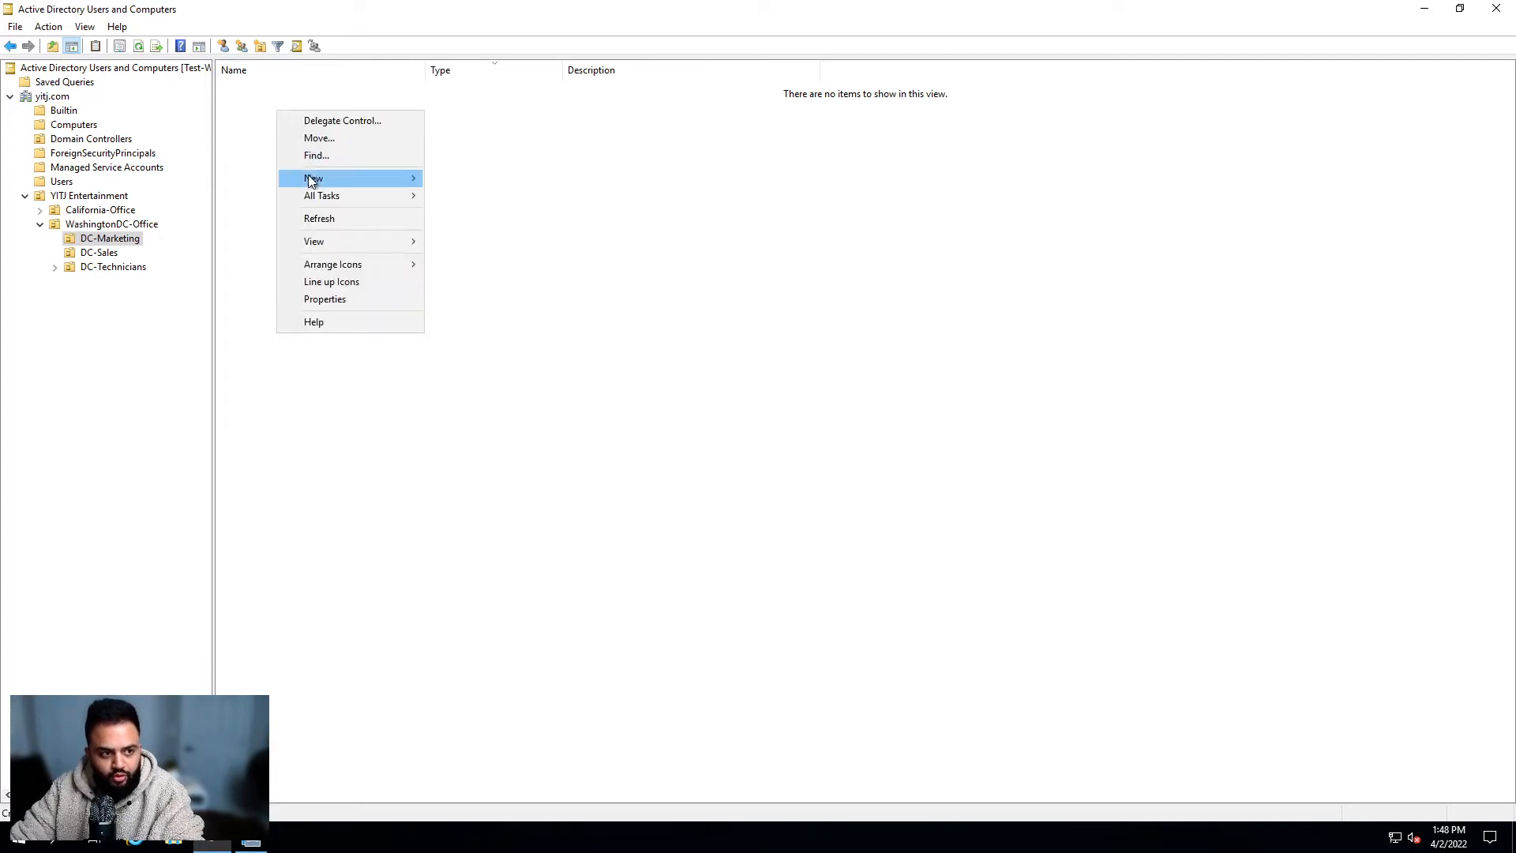
{"action": "mouse_move", "coordinate": [312, 177]}
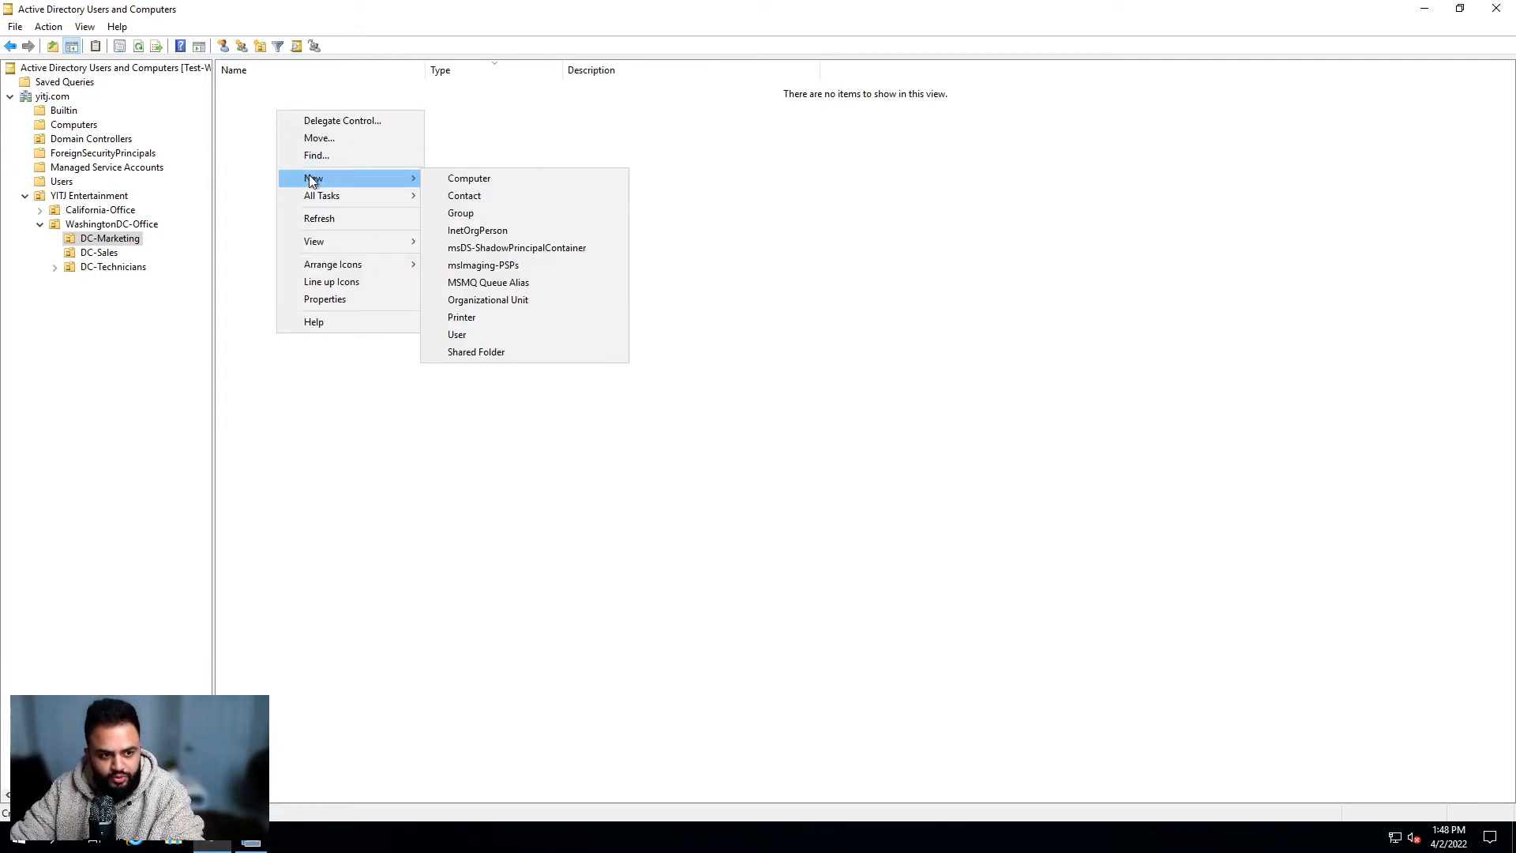
{"action": "left_click", "coordinate": [481, 334]}
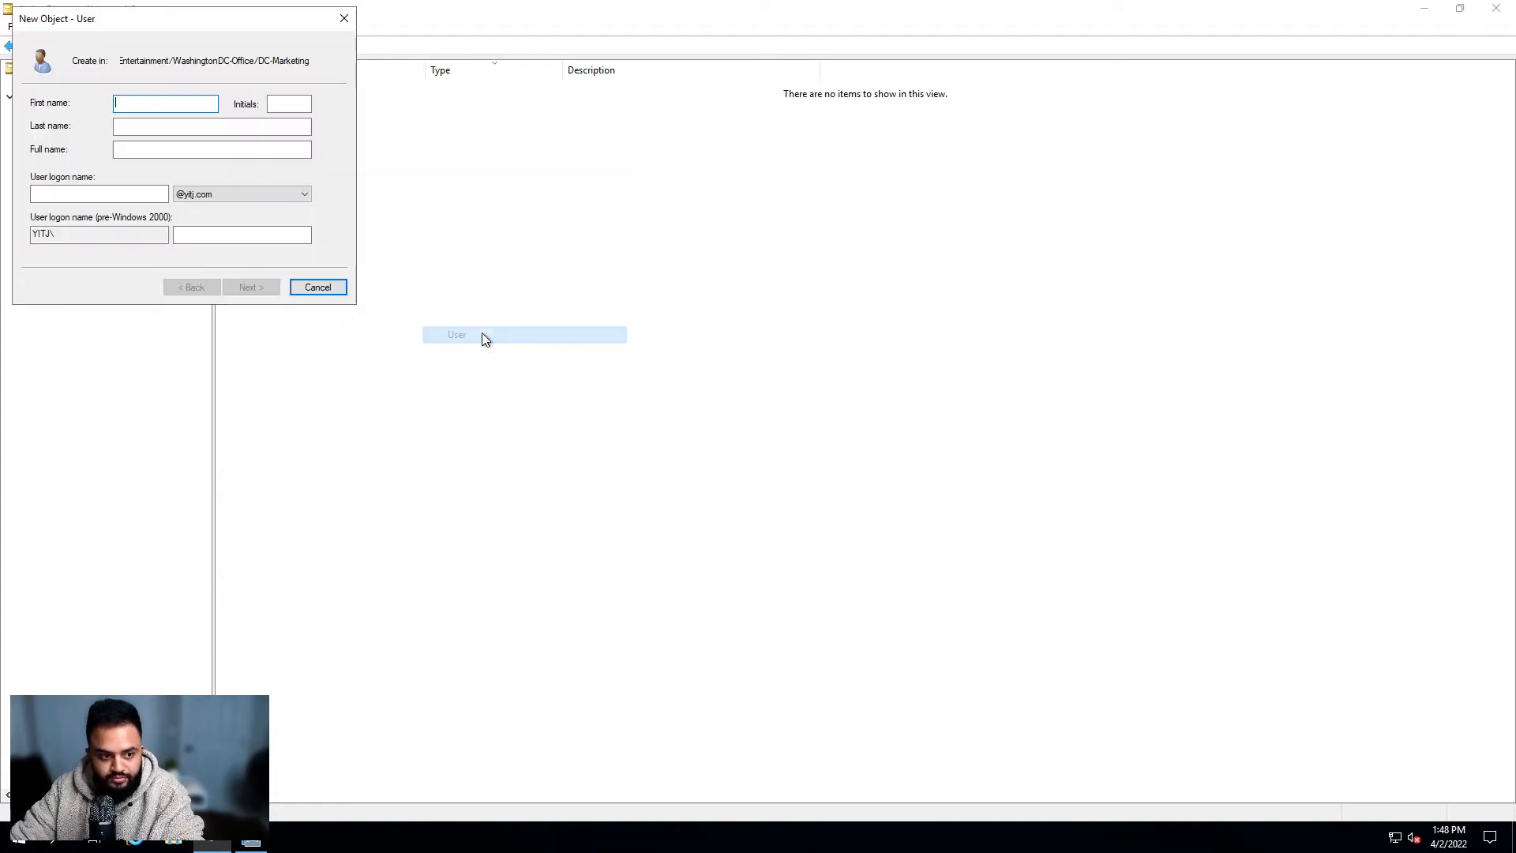
{"action": "left_click_drag", "start_coordinate": [171, 21], "coordinate": [613, 200]}
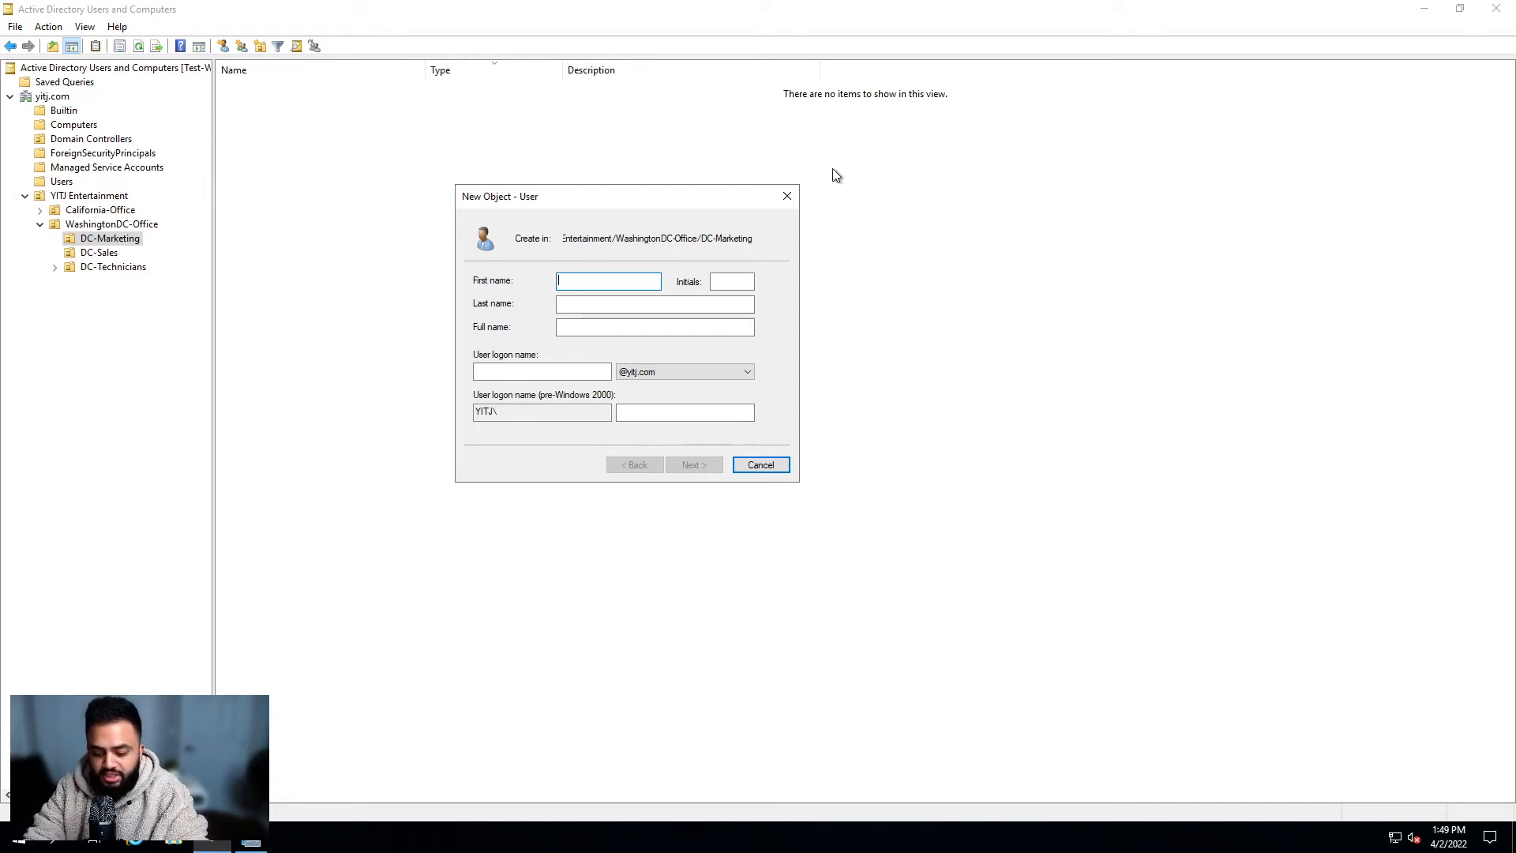
Step: Enter the user's first and last name, leaving initials blank, so the full name fills in
{"action": "type", "text": "John"}
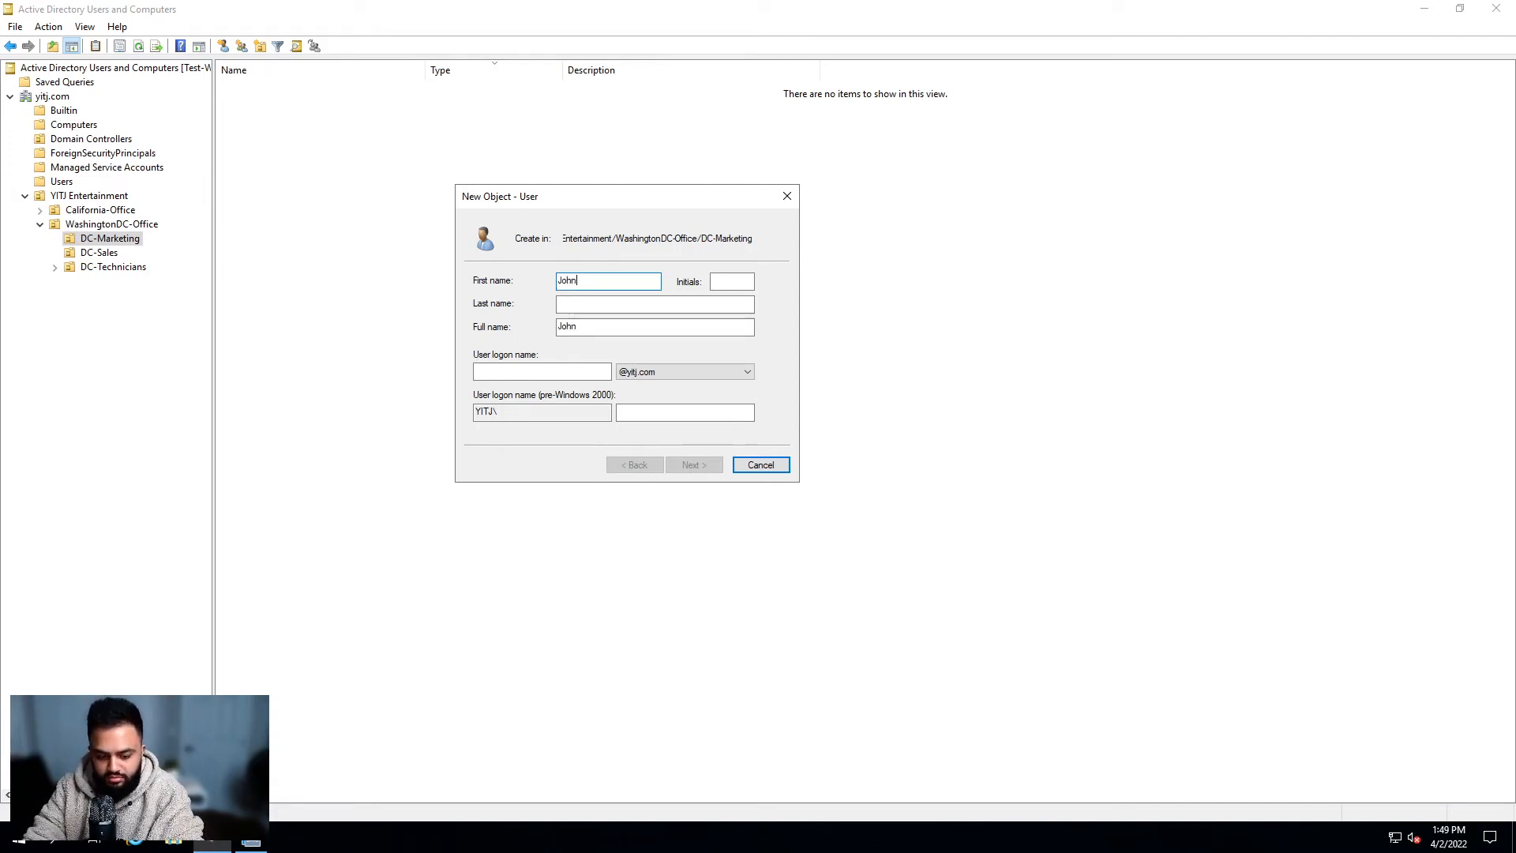
{"action": "key", "text": "Tab"}
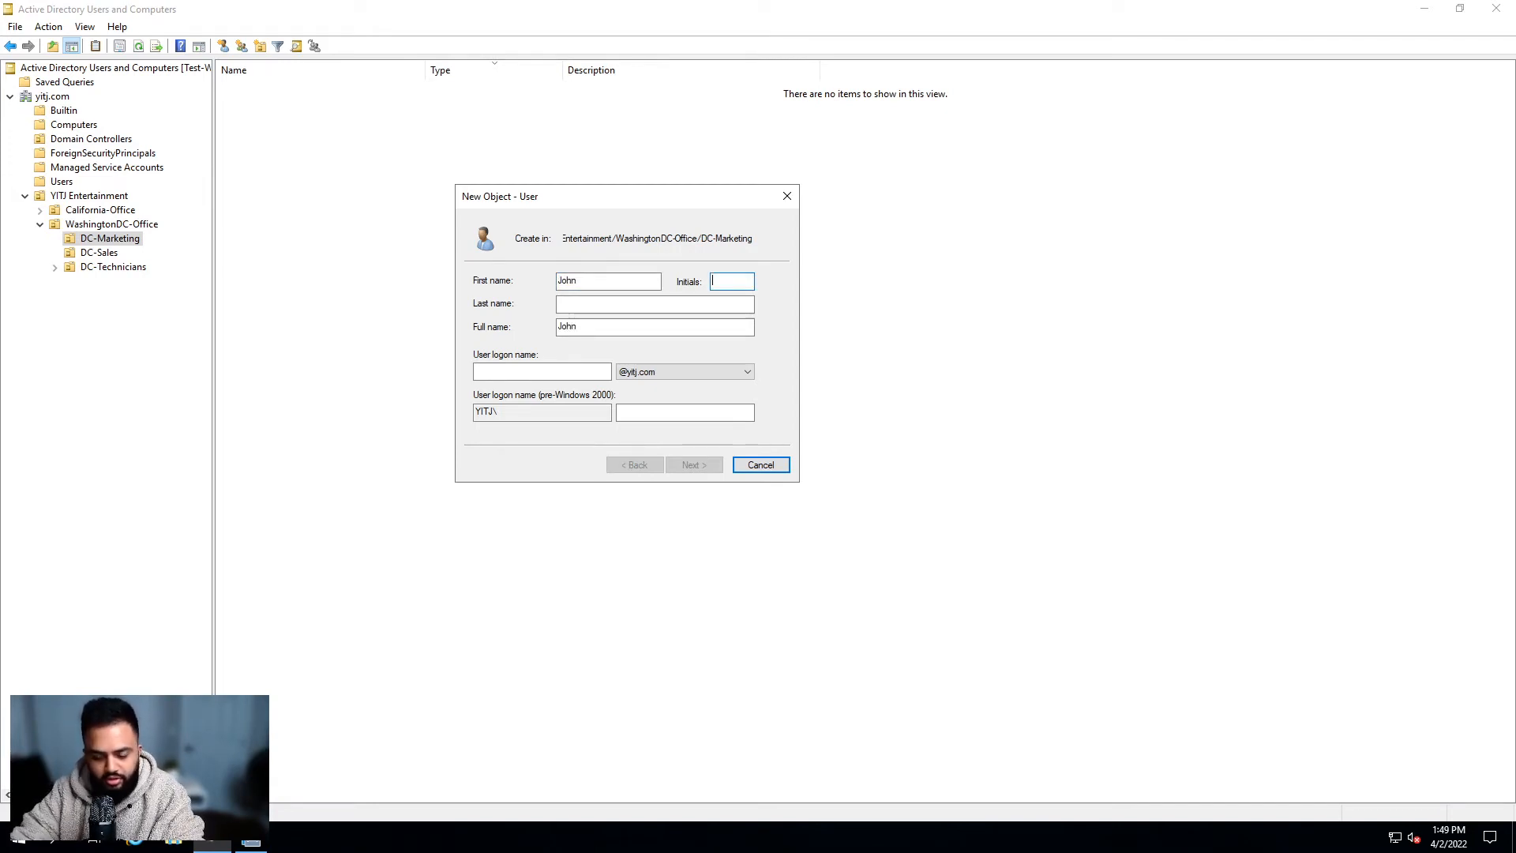
{"action": "key", "text": "Tab"}
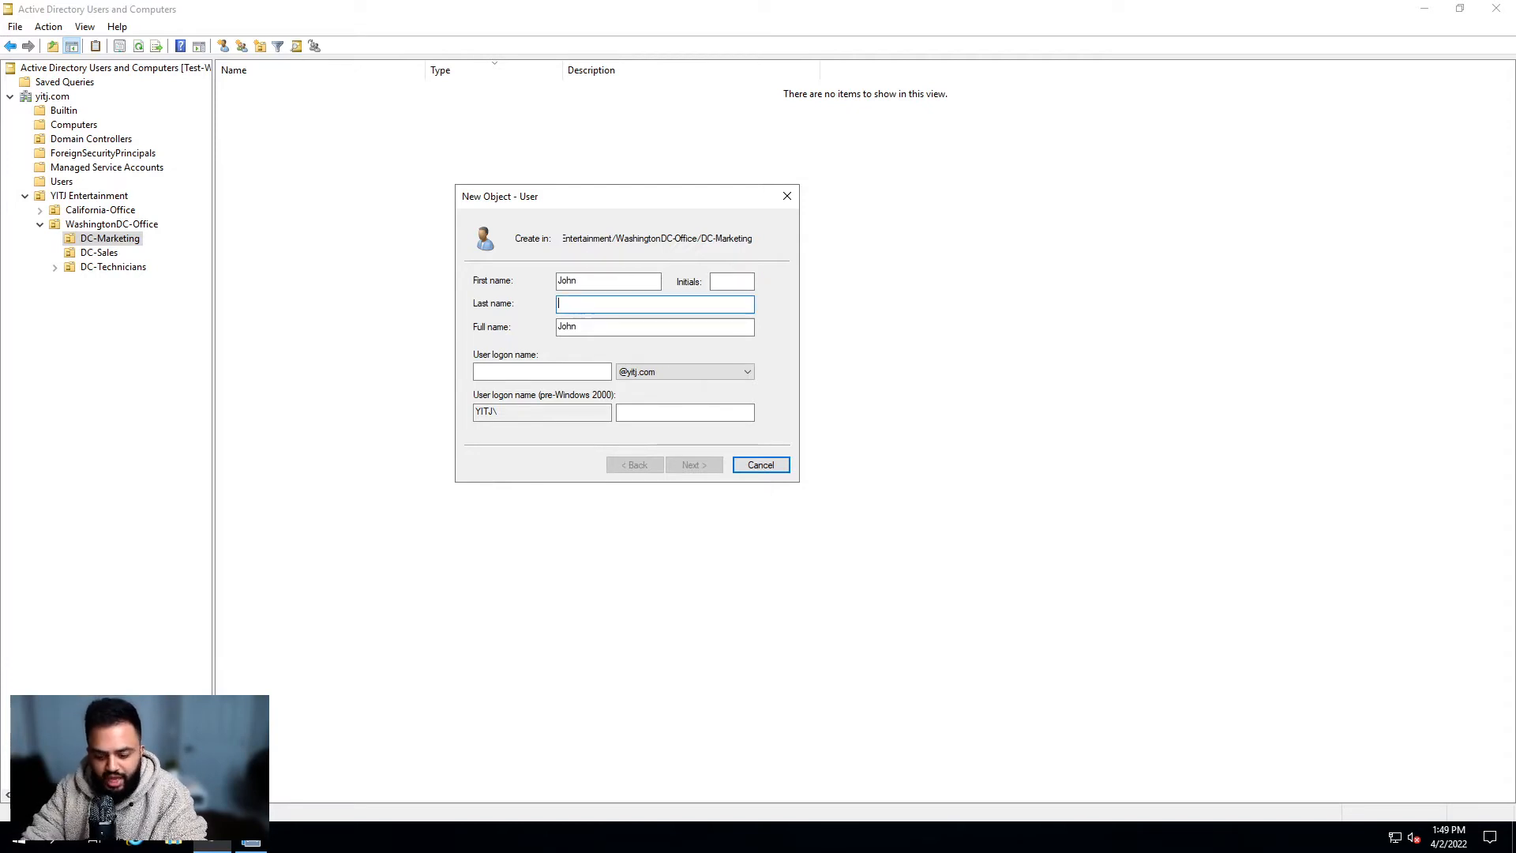
{"action": "type", "text": "Doe"}
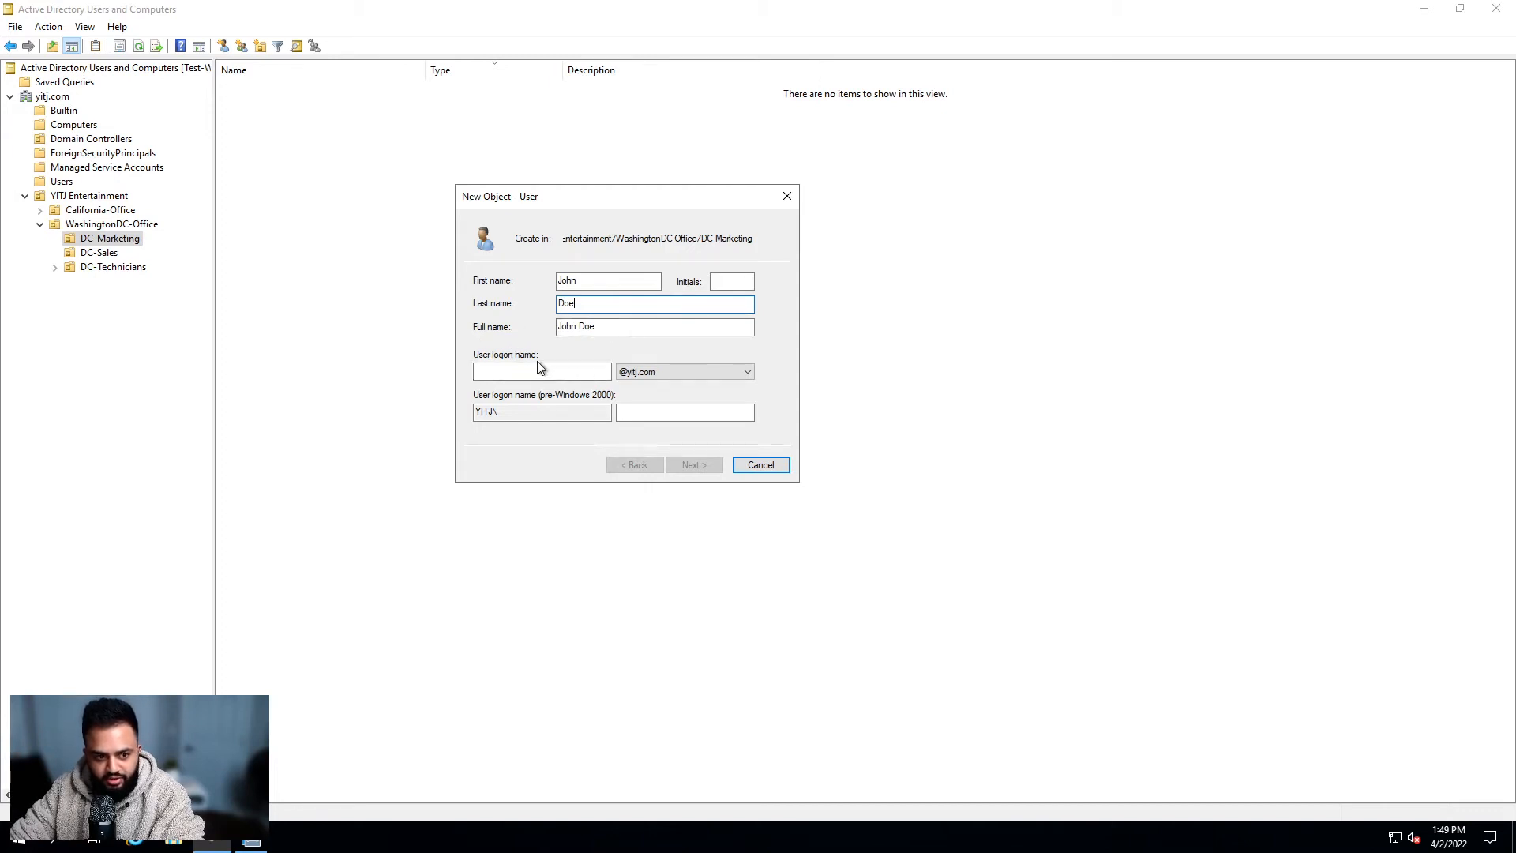
{"action": "left_click", "coordinate": [478, 371]}
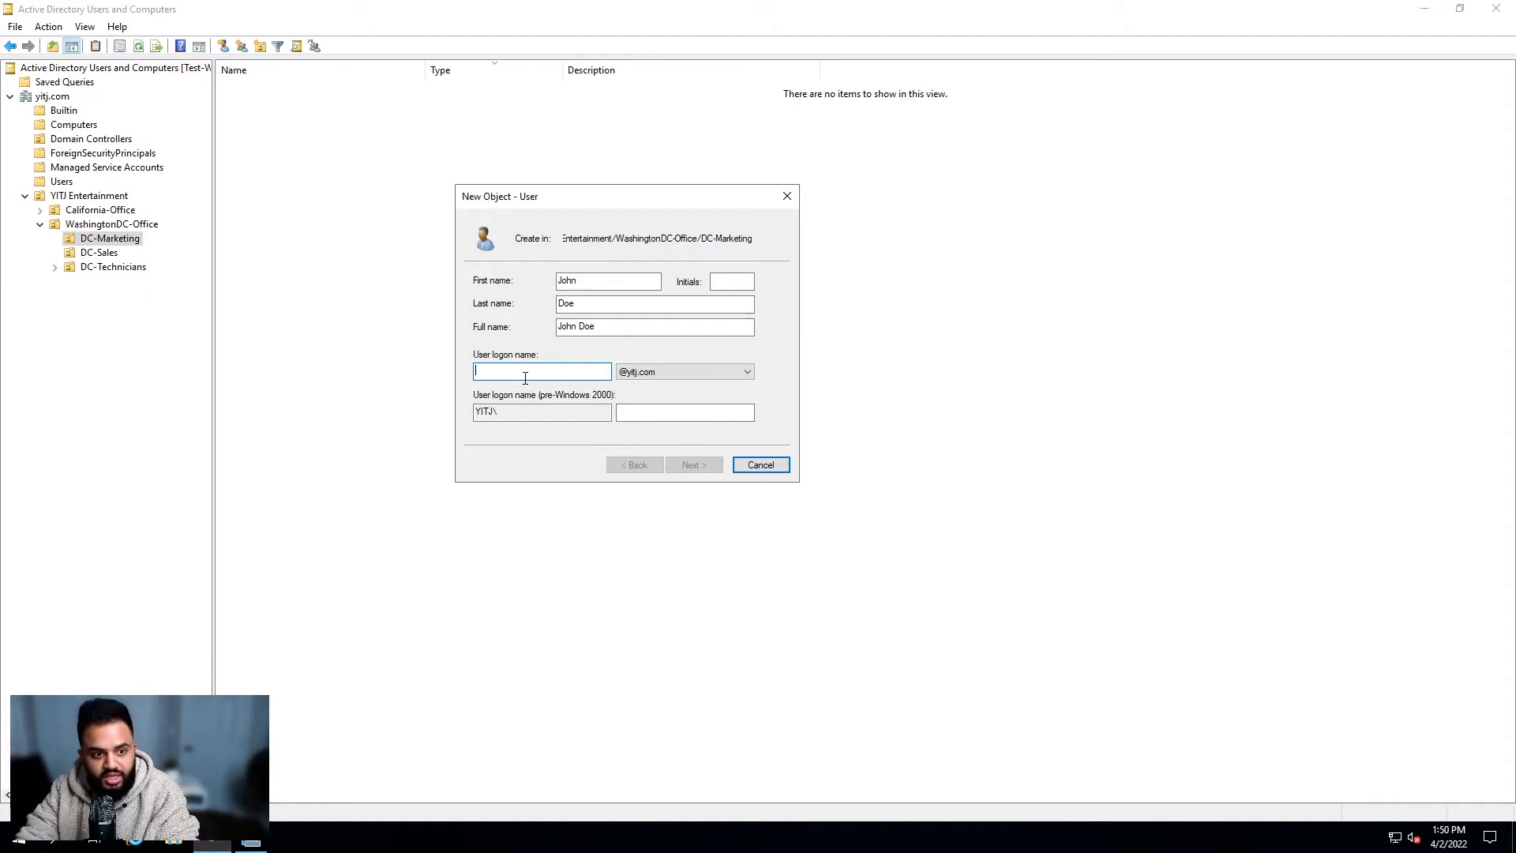
Step: Enter a firstname.lastname user logon name, auto-filling the pre-Windows 2000 logon name
{"action": "type", "text": "John"}
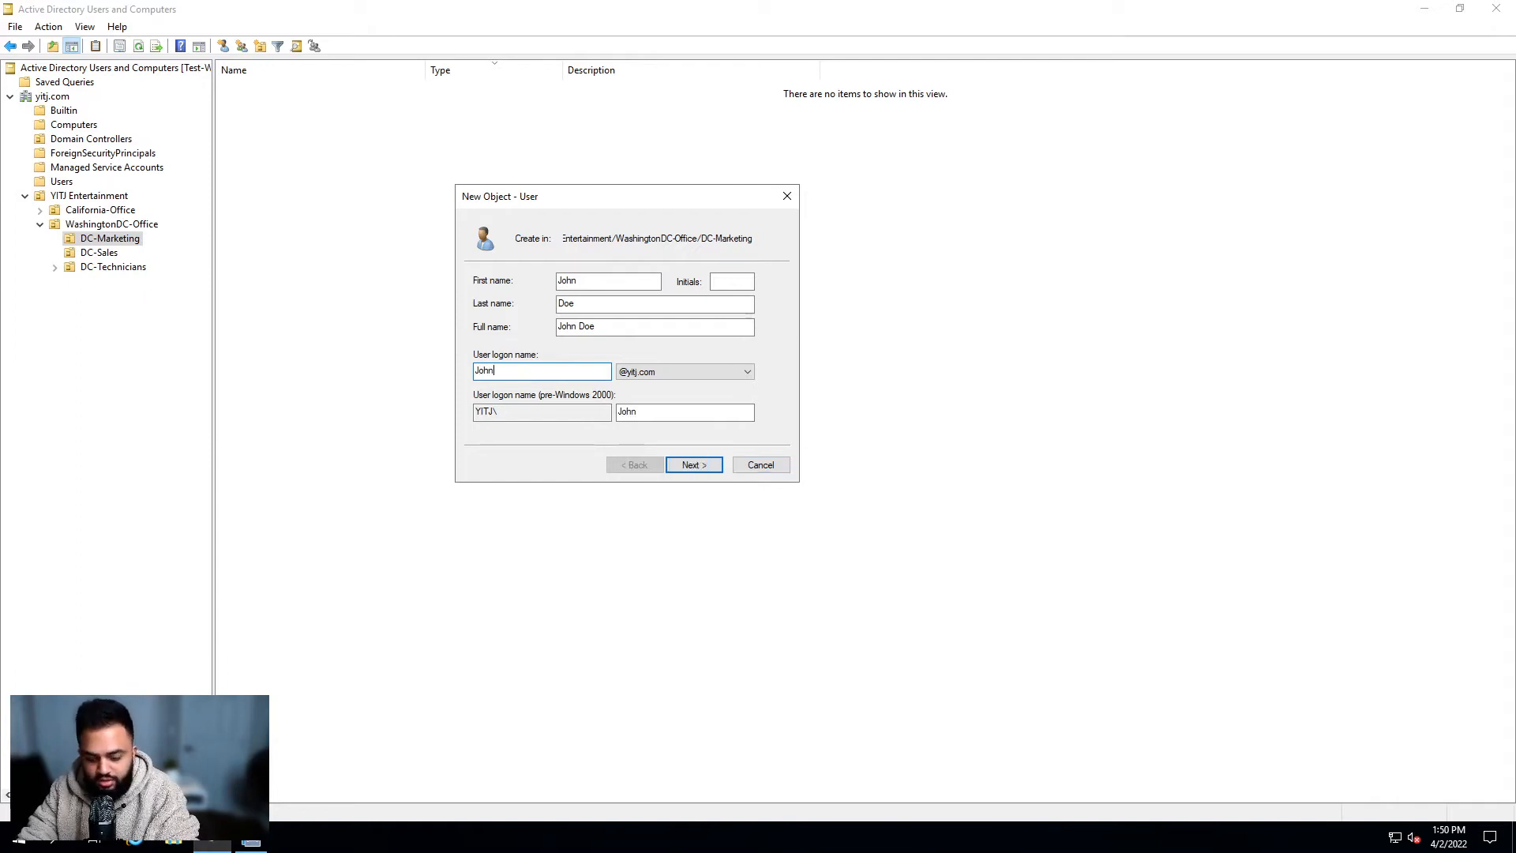
{"action": "type", "text": ".Doe"}
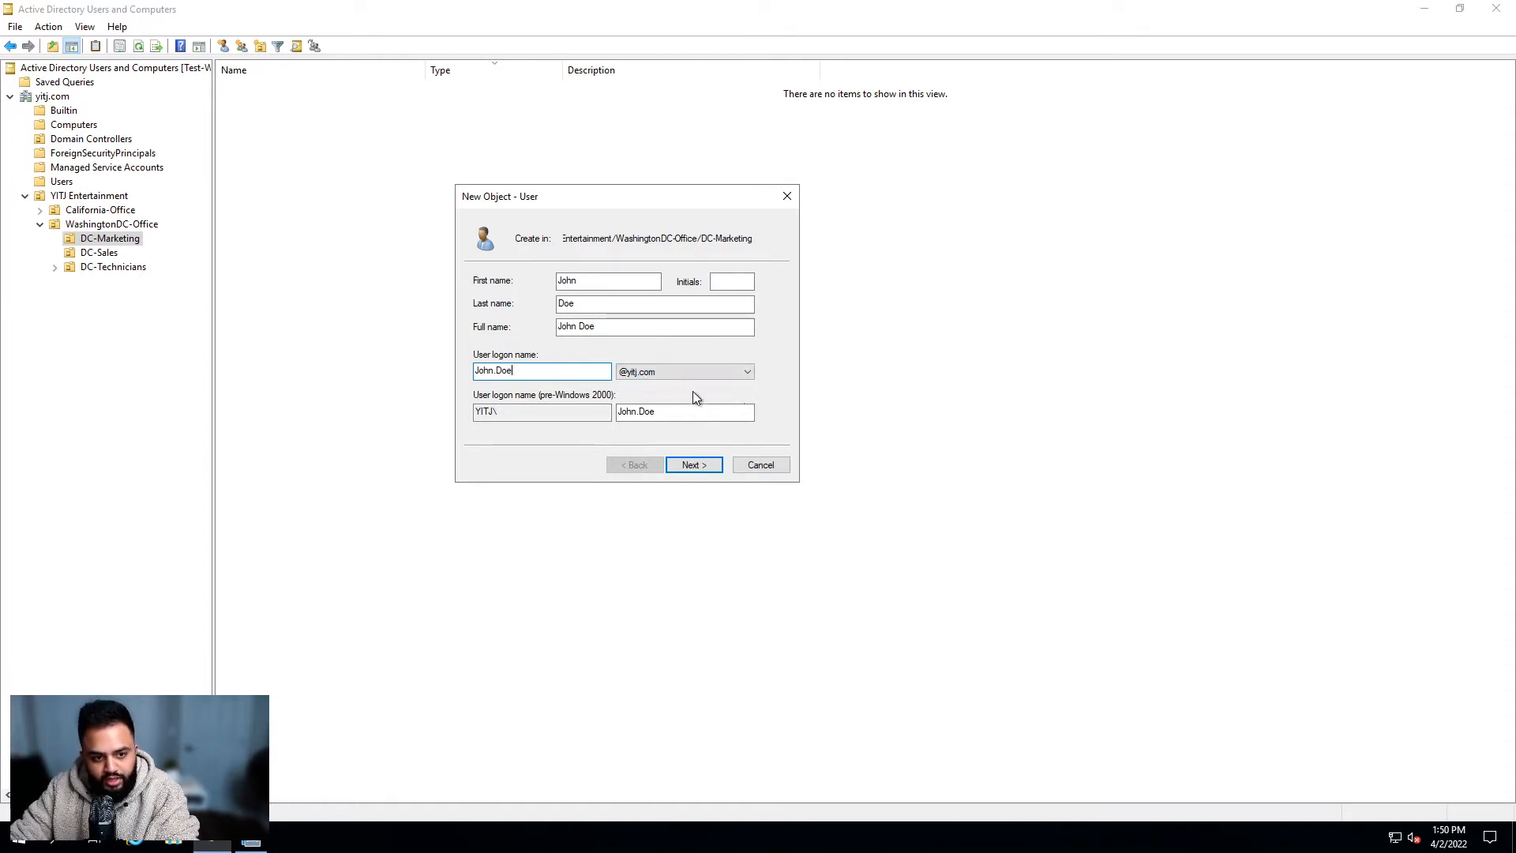
{"action": "double_click", "coordinate": [487, 414]}
{"action": "left_click", "coordinate": [502, 415]}
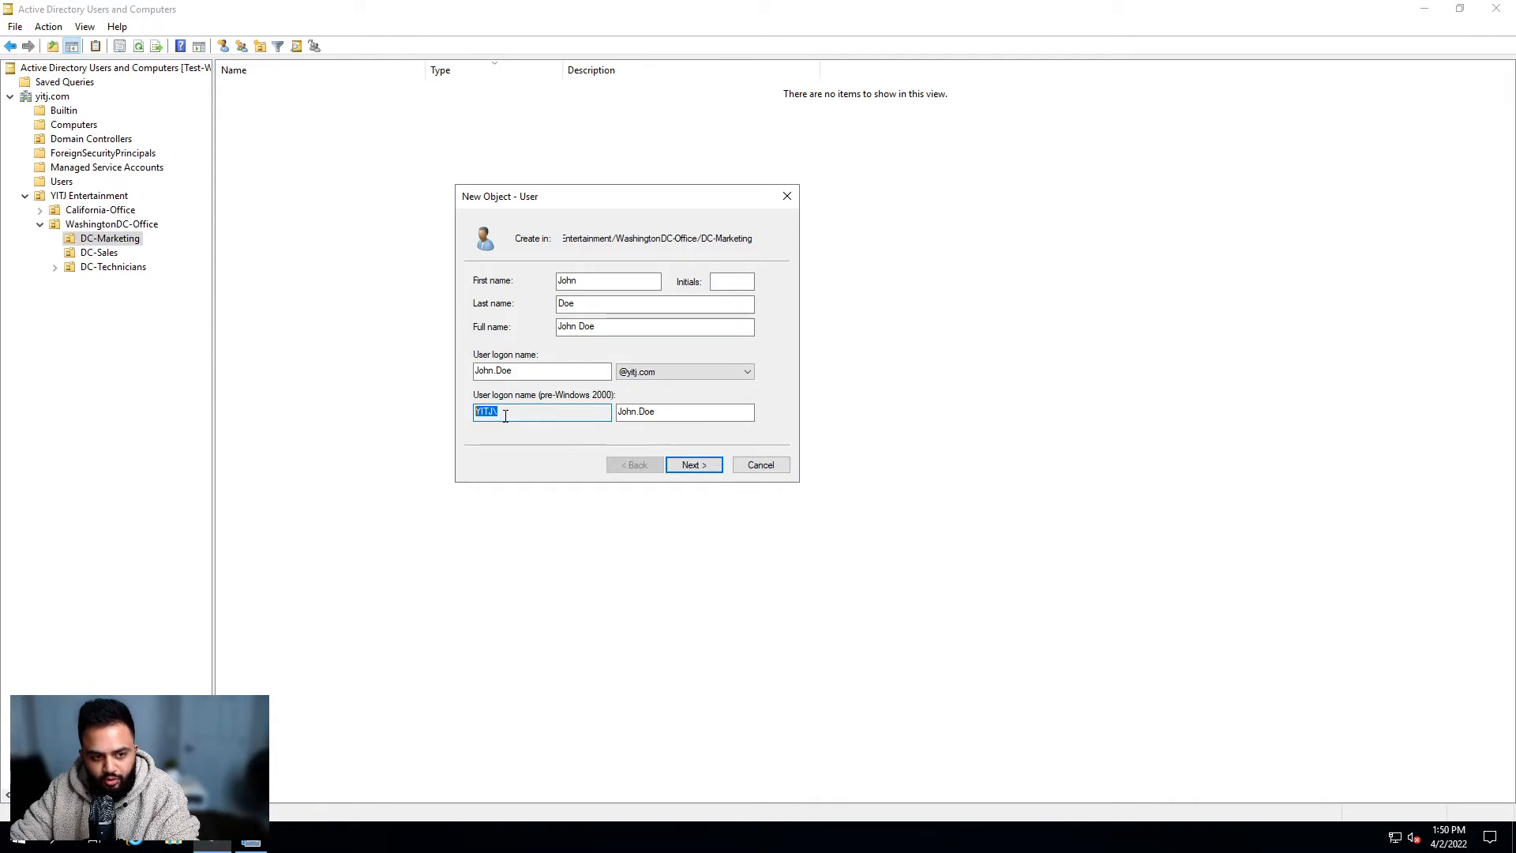
{"action": "left_click", "coordinate": [577, 417]}
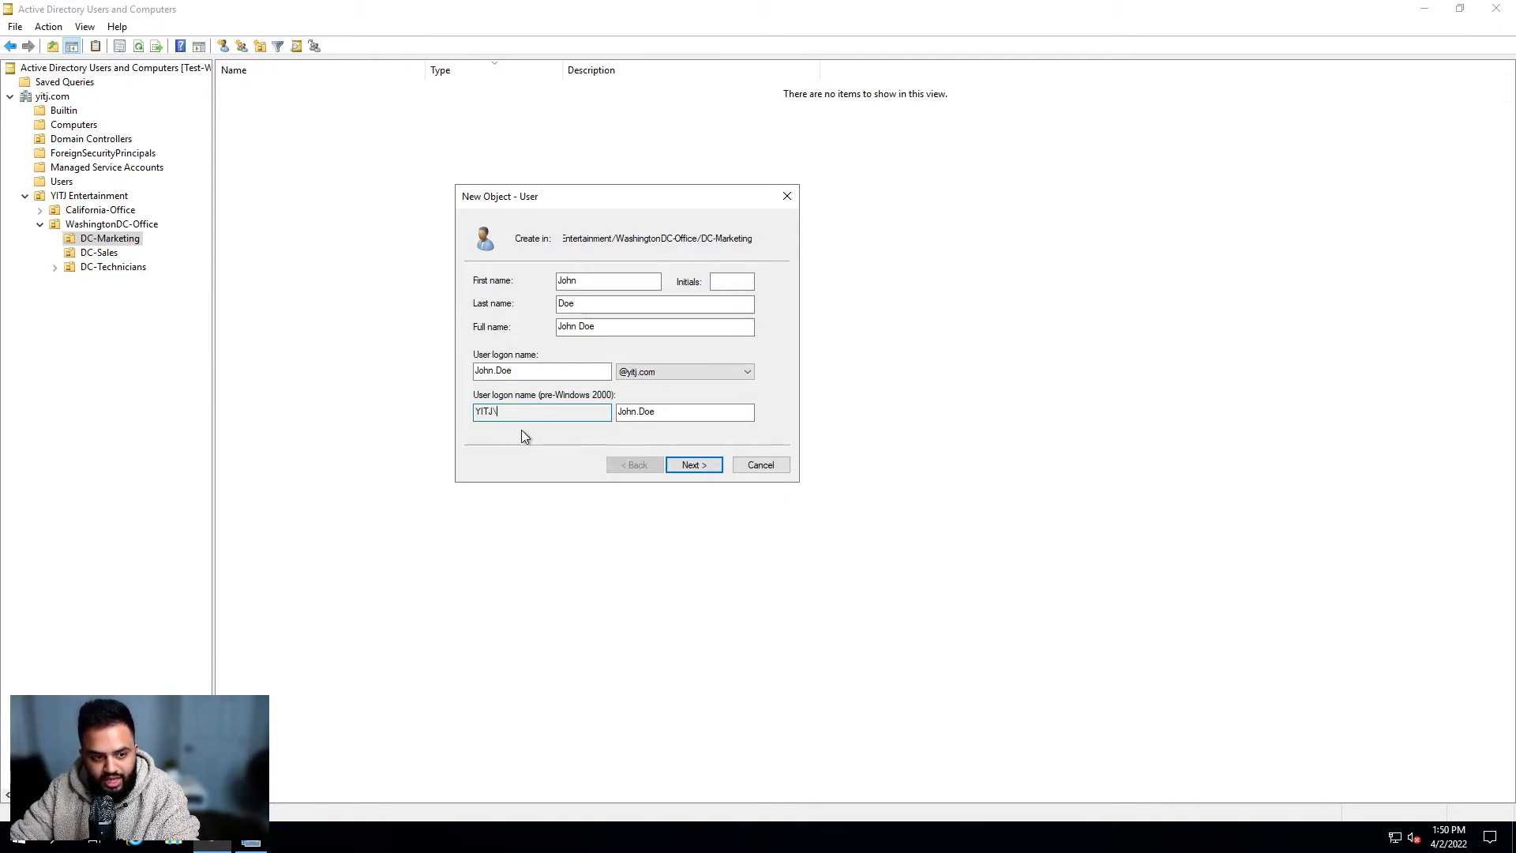
{"action": "key", "text": "Tab"}
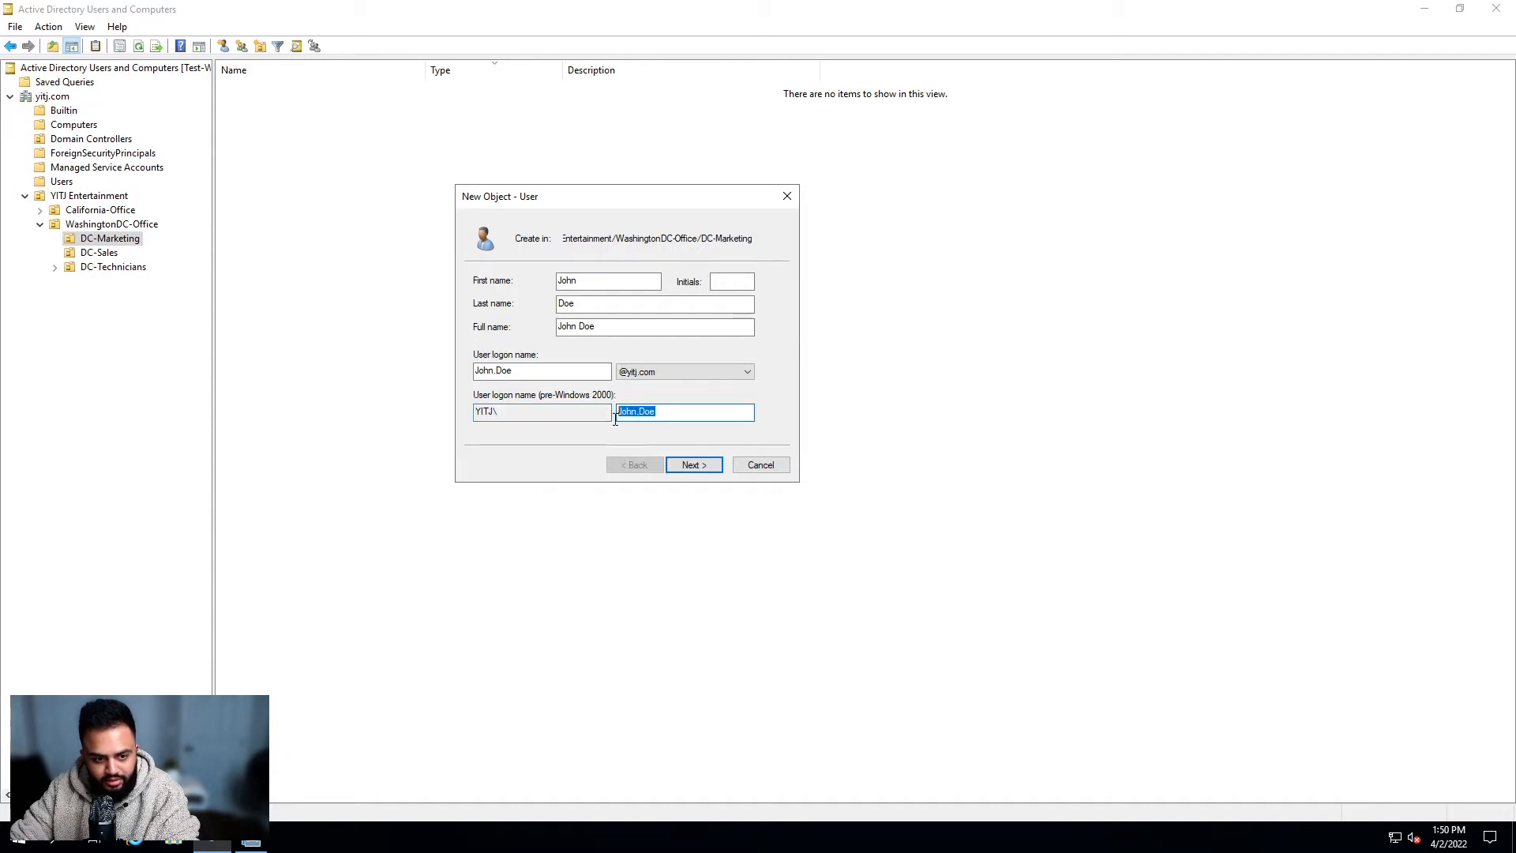
{"action": "left_click", "coordinate": [689, 418]}
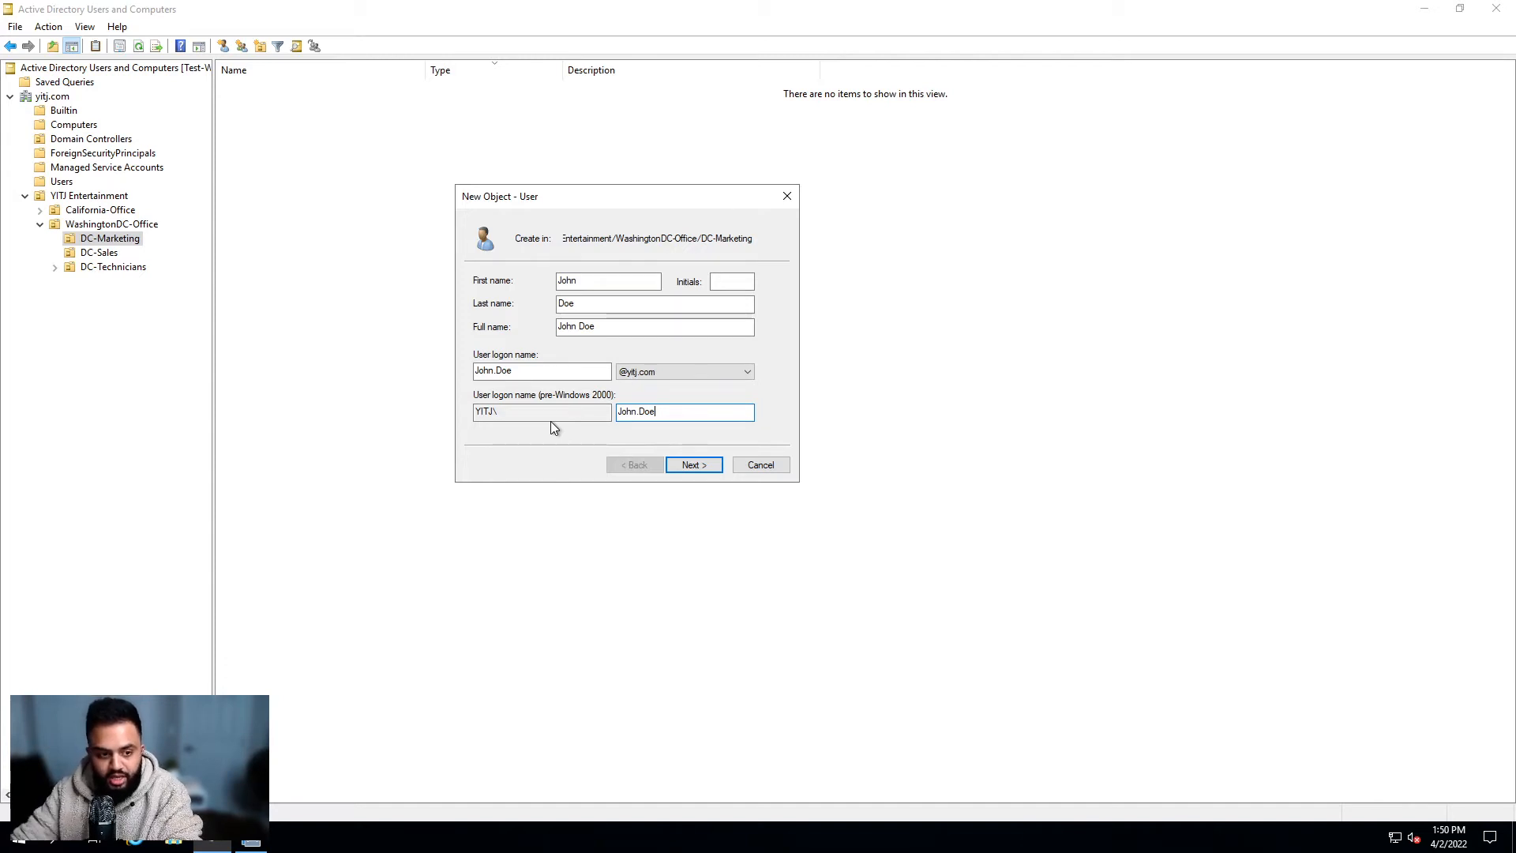
{"action": "double_click", "coordinate": [495, 412]}
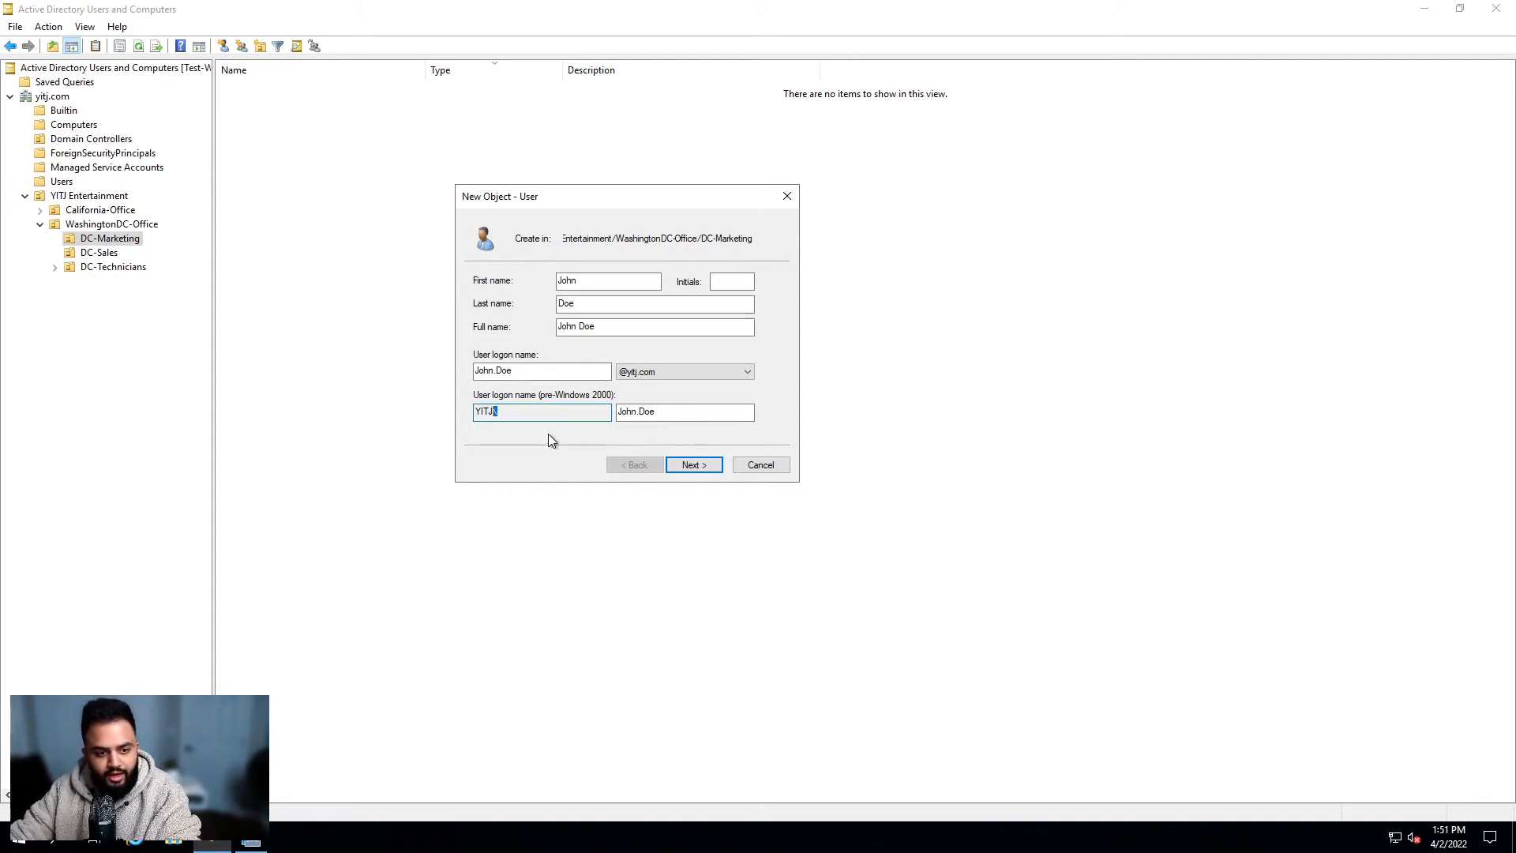
{"action": "left_click", "coordinate": [713, 418]}
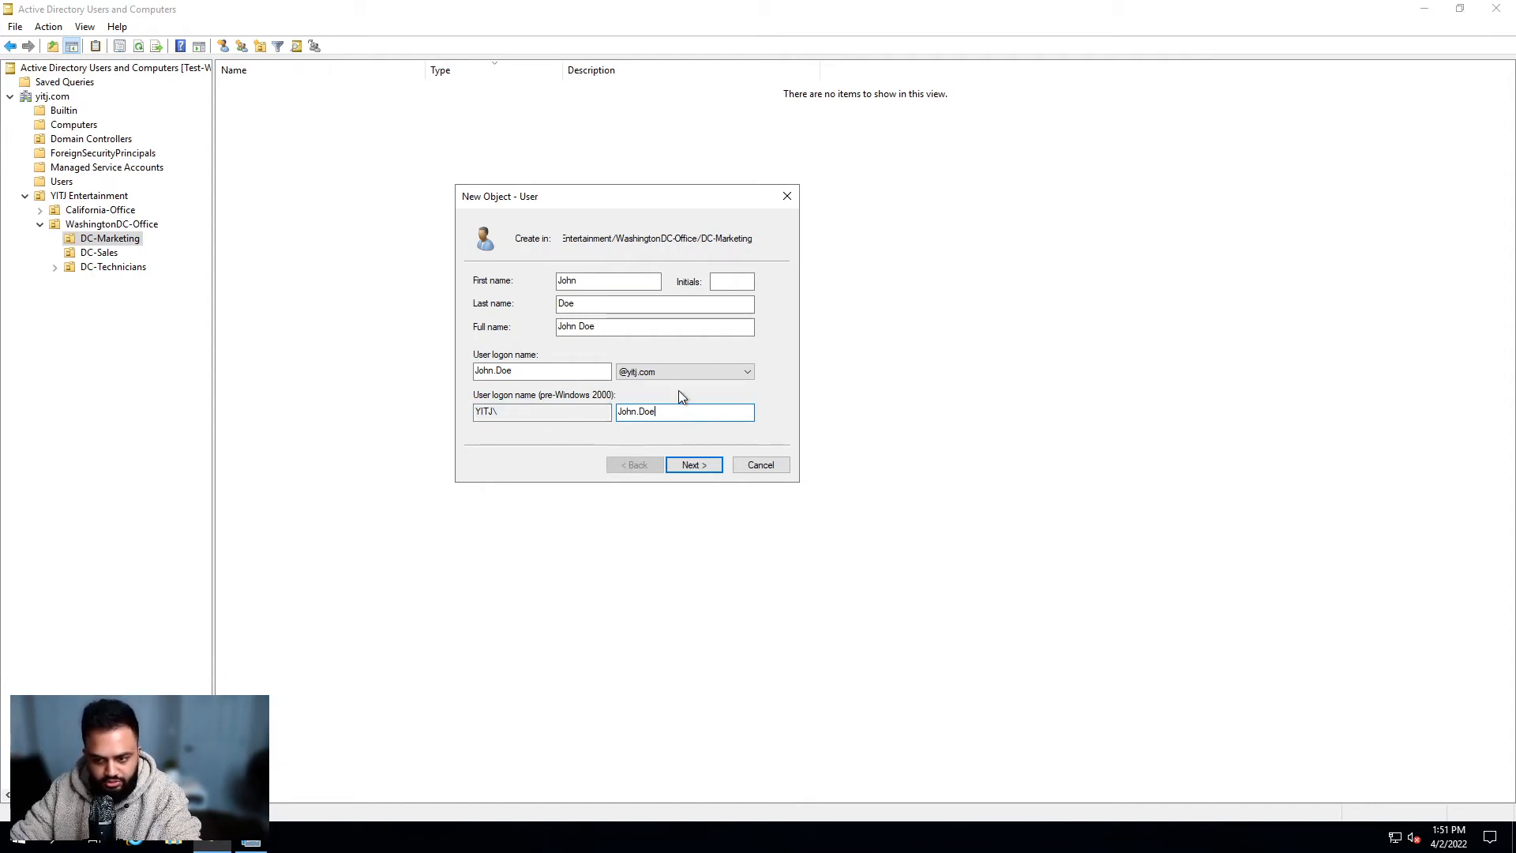
{"action": "left_click", "coordinate": [699, 467]}
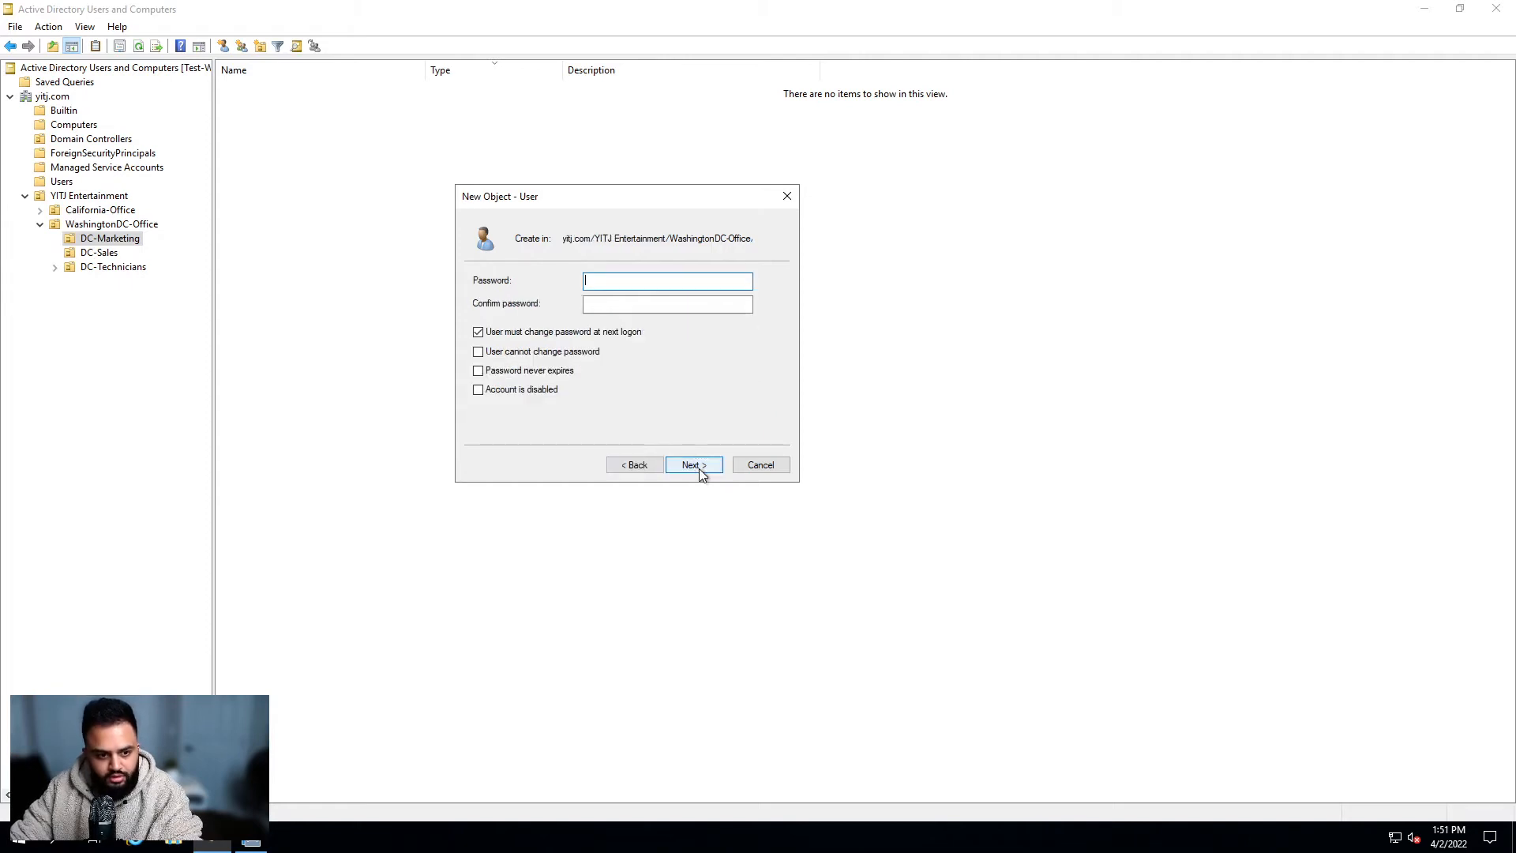
{"action": "left_click", "coordinate": [633, 468]}
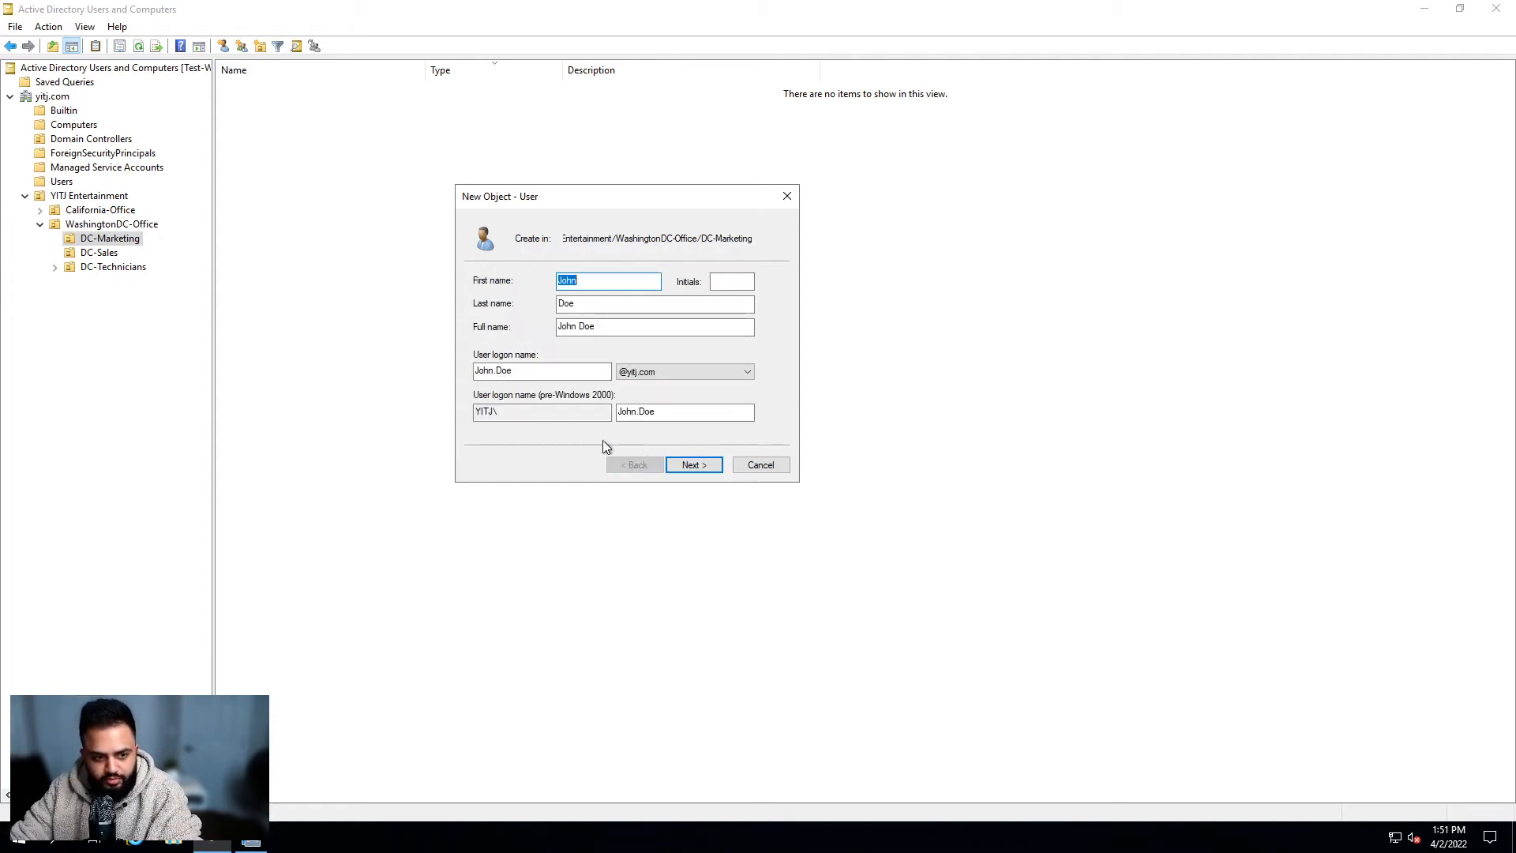
{"action": "left_click_drag", "start_coordinate": [598, 197], "coordinate": [695, 188]}
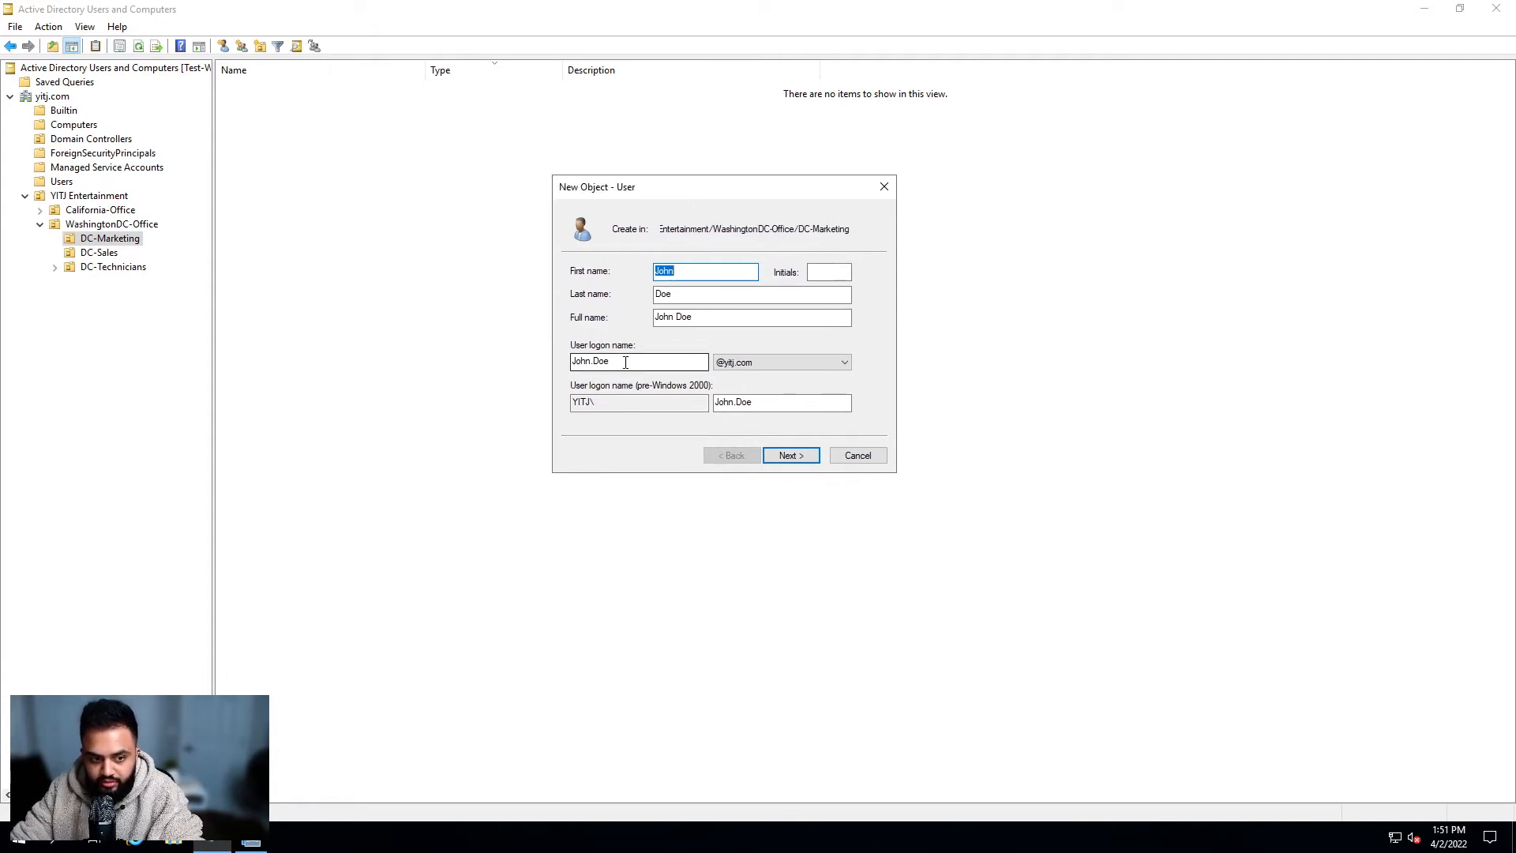
{"action": "left_click_drag", "start_coordinate": [625, 361], "coordinate": [528, 355]}
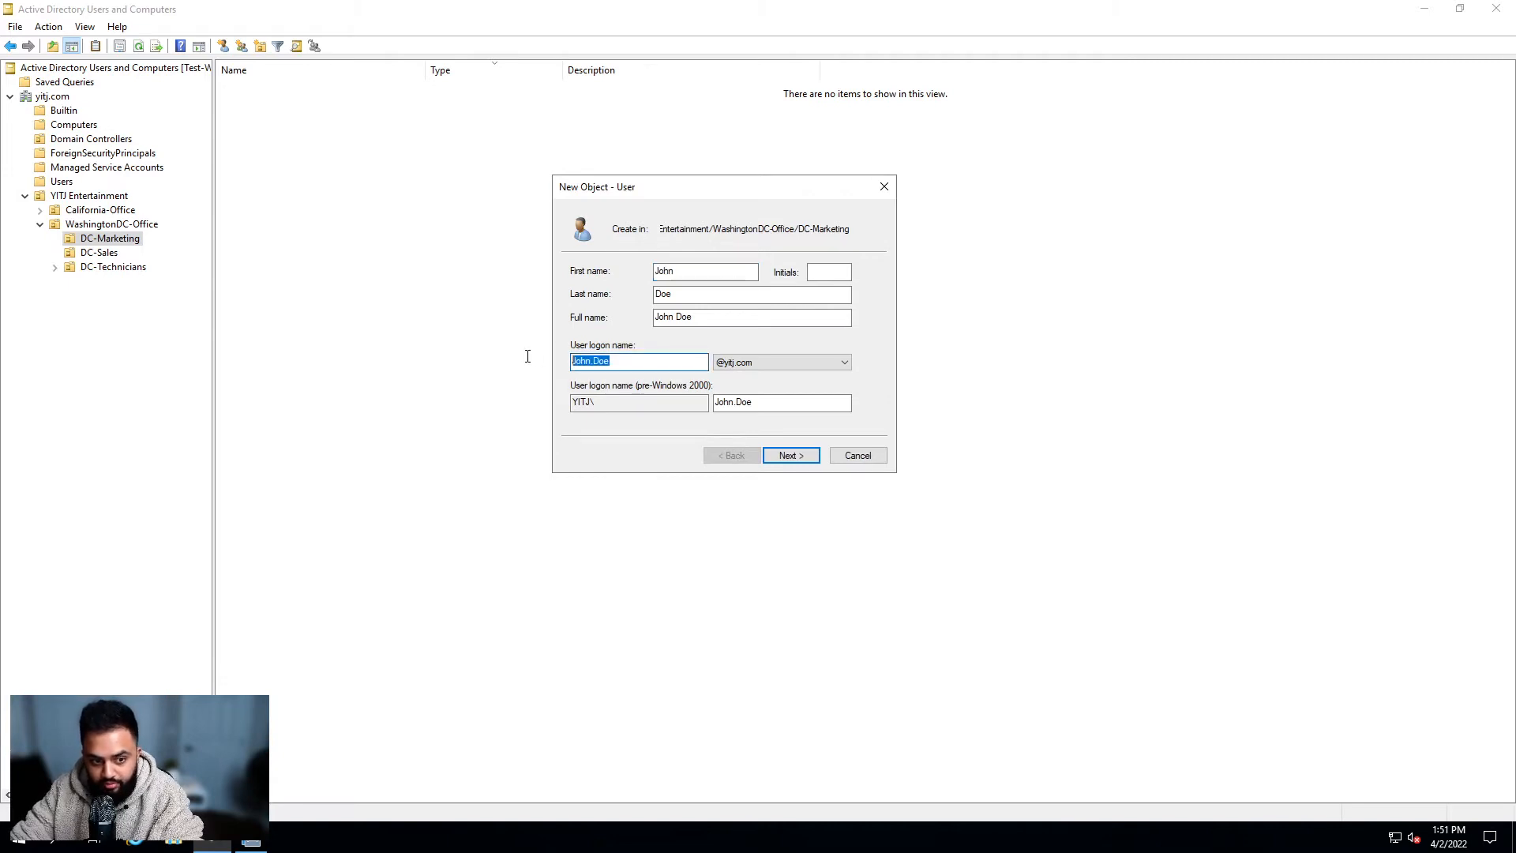
{"action": "left_click", "coordinate": [656, 362]}
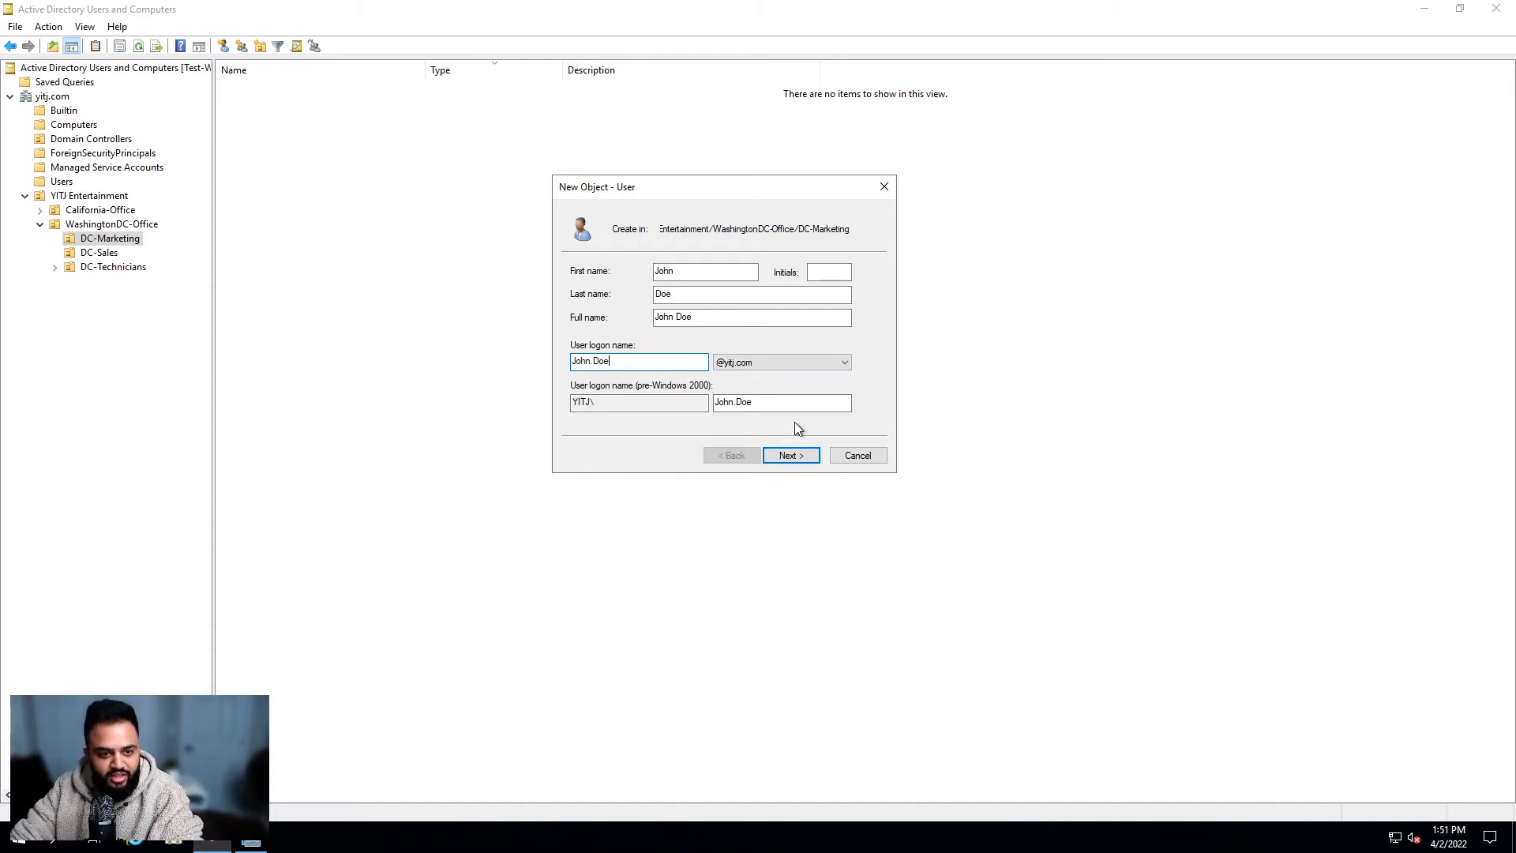
Step: On the password page, enter the account's initial password and retype it to confirm
{"action": "left_click", "coordinate": [803, 455]}
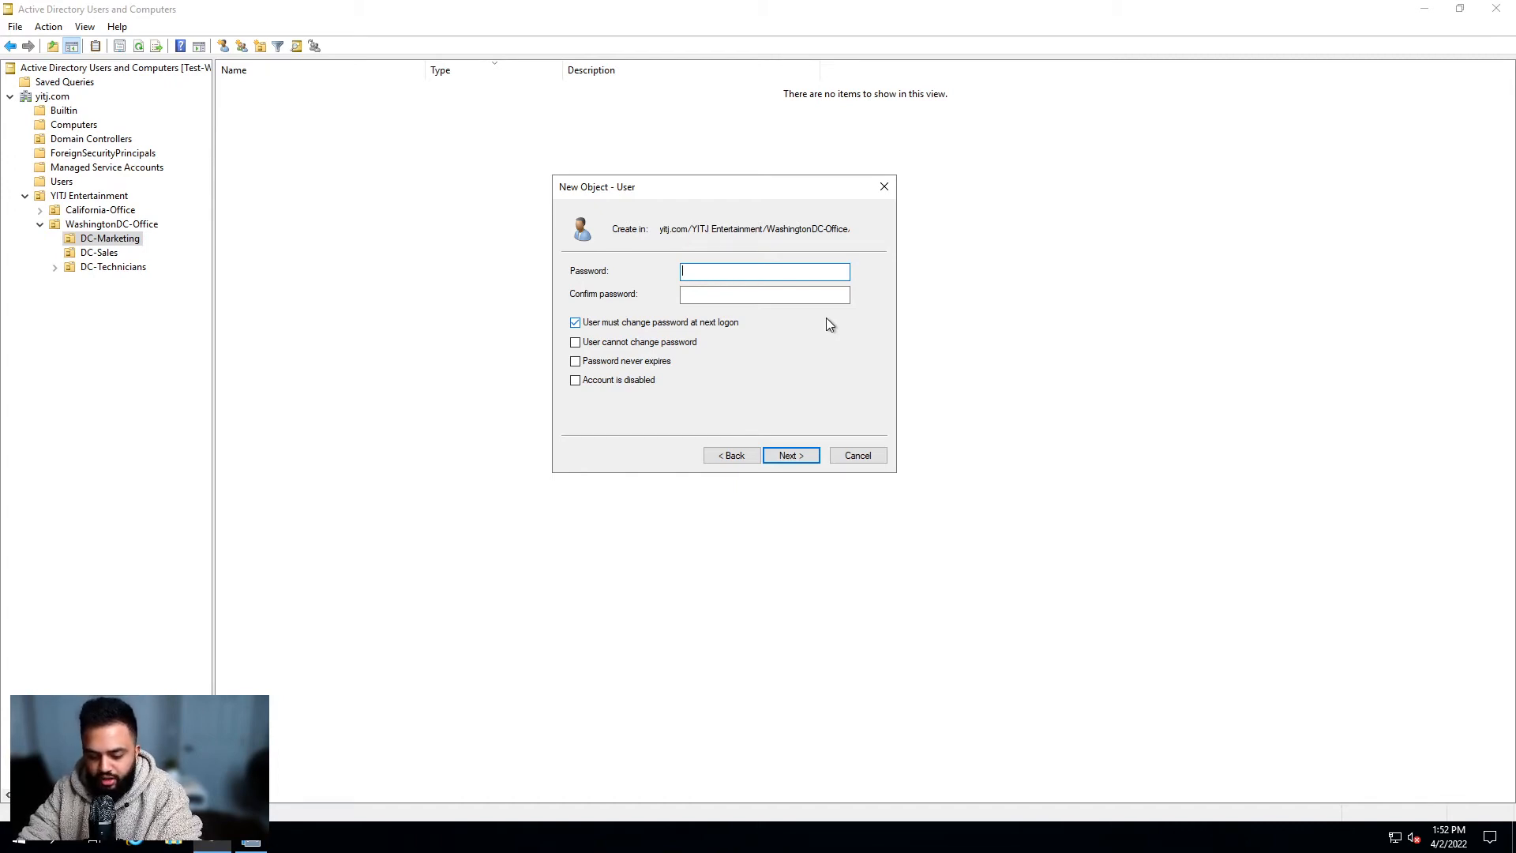
{"action": "type", "text": "Passwor"}
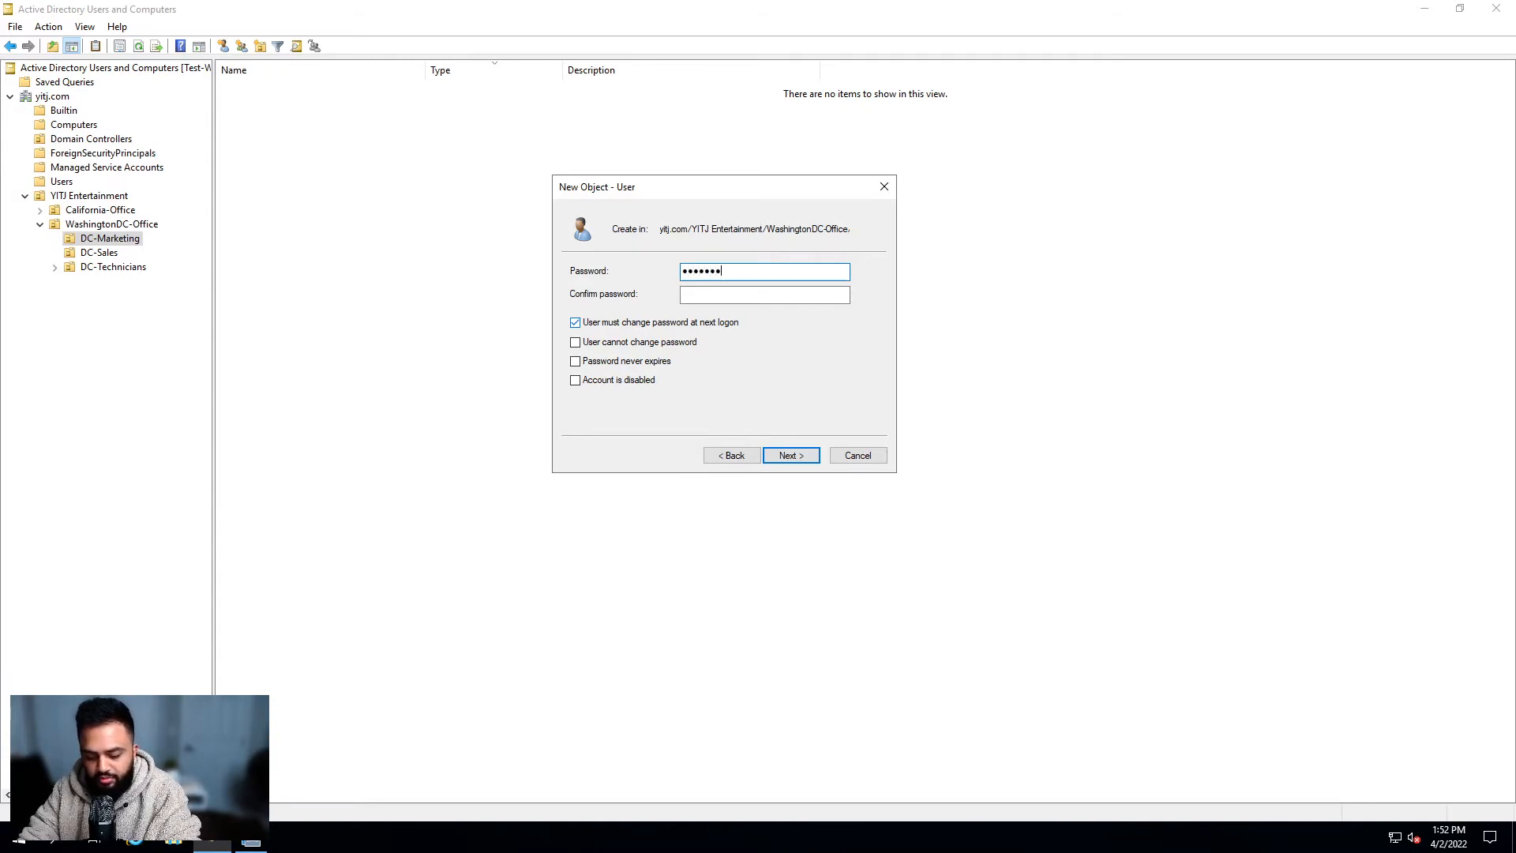
{"action": "type", "text": "d12"}
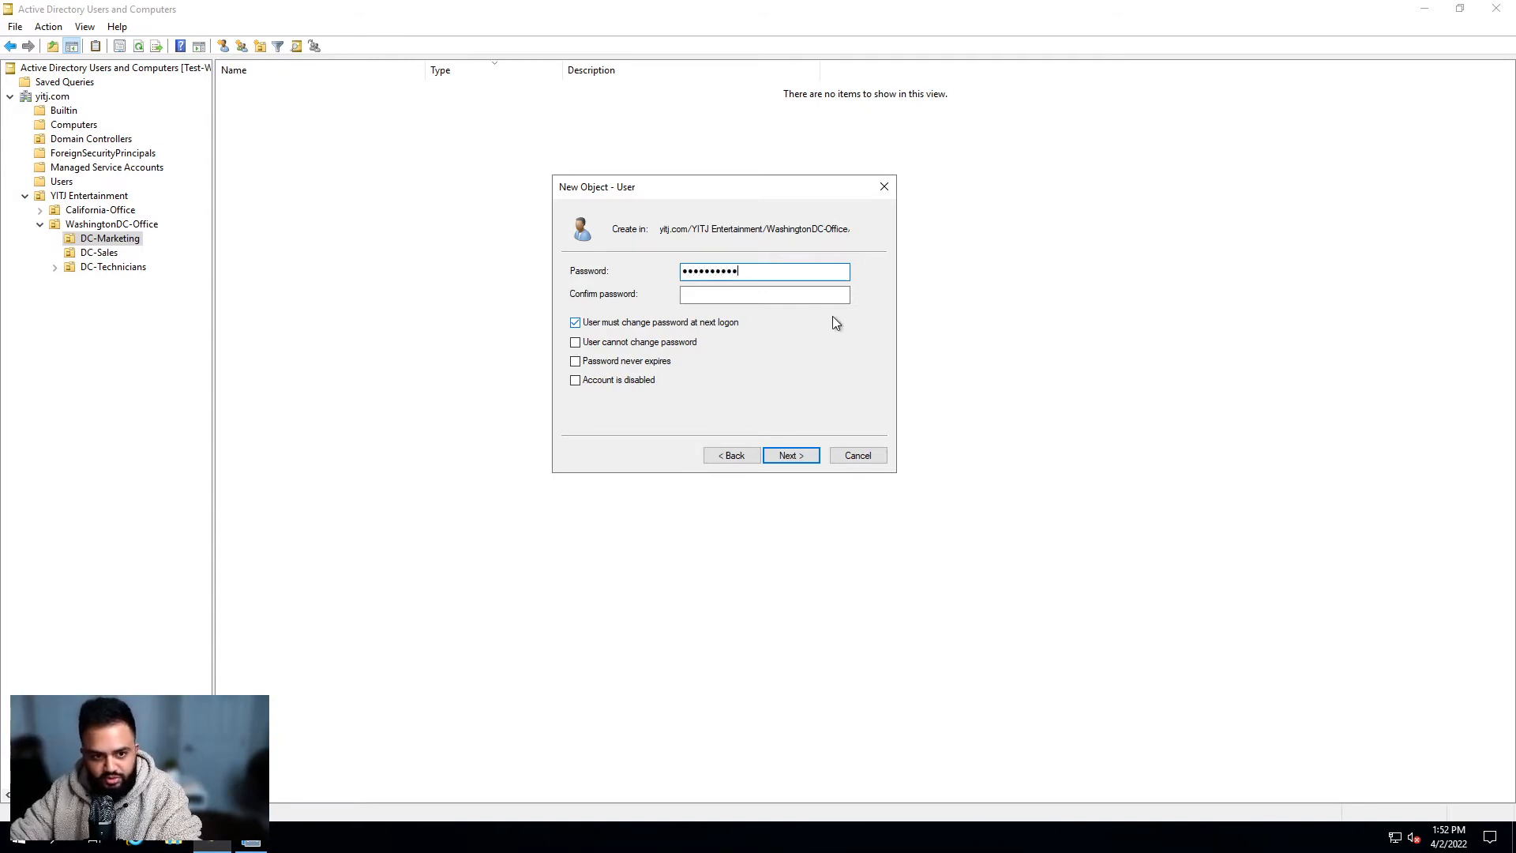
{"action": "left_click", "coordinate": [840, 295]}
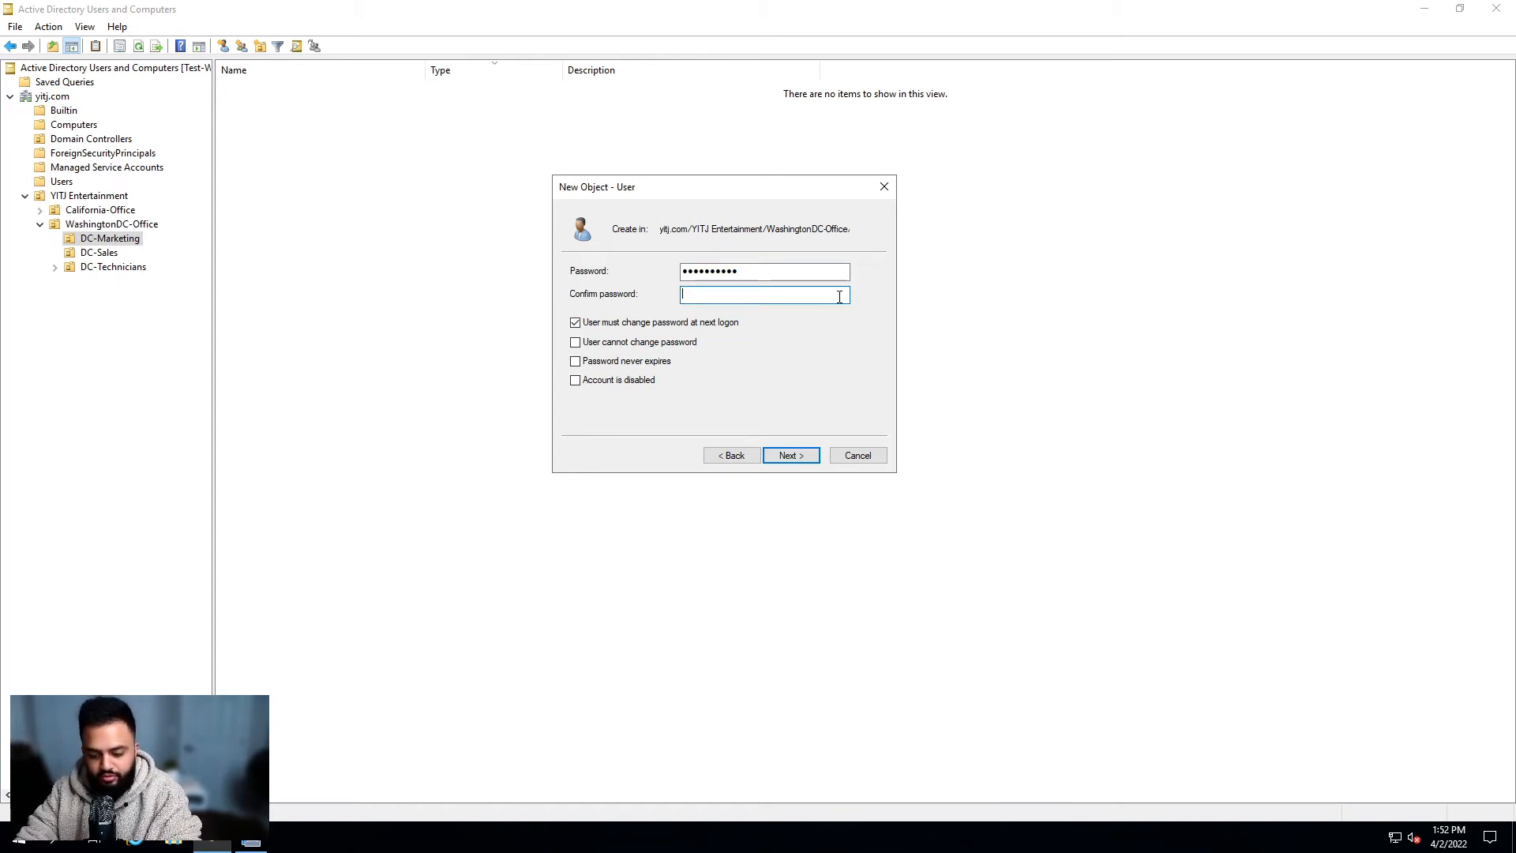
{"action": "type", "text": "••••••••"}
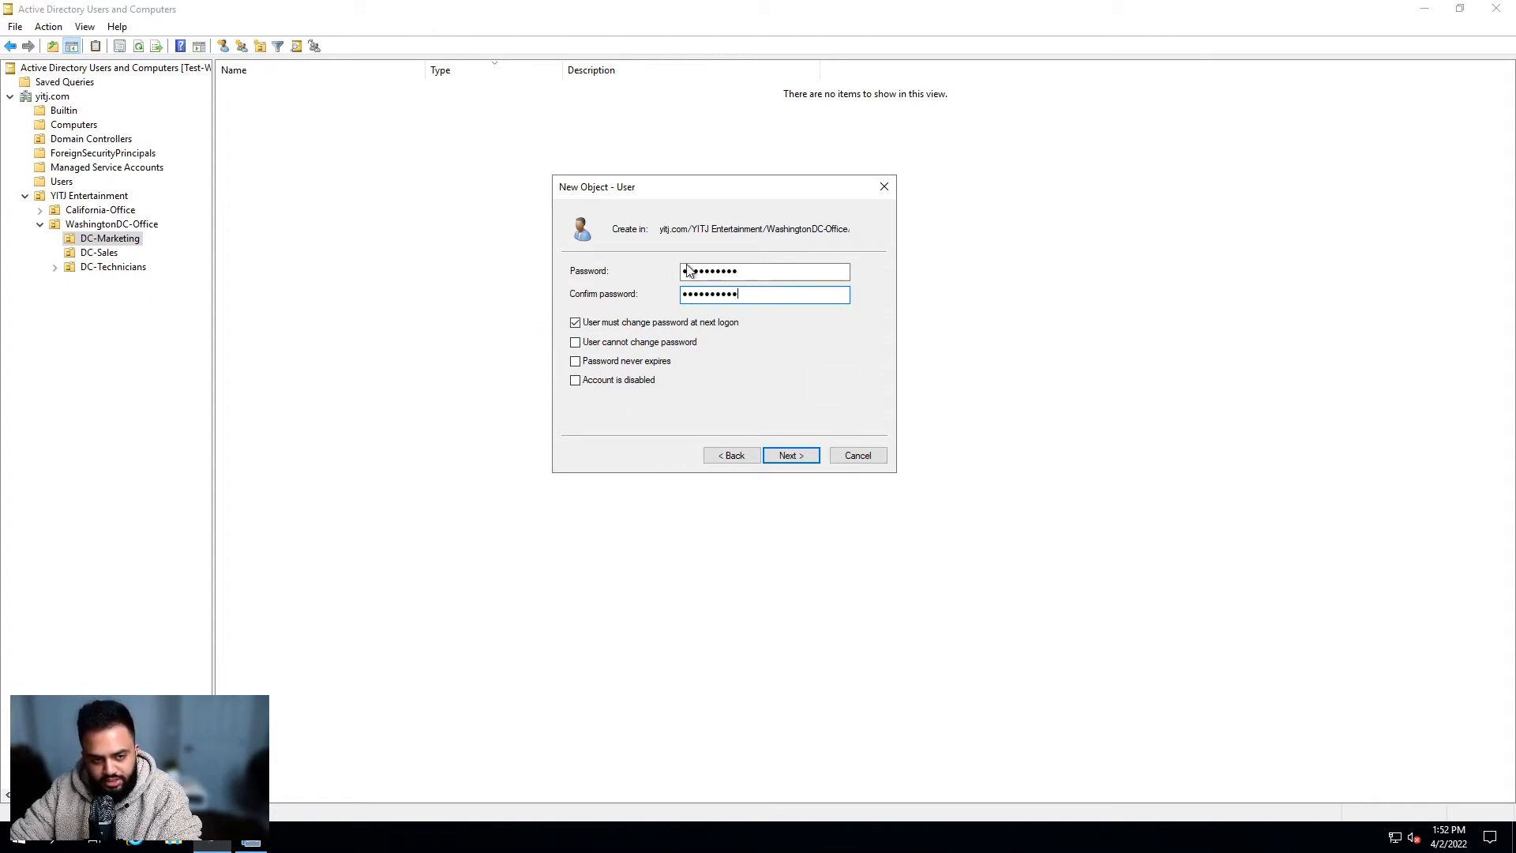
{"action": "left_click", "coordinate": [630, 323]}
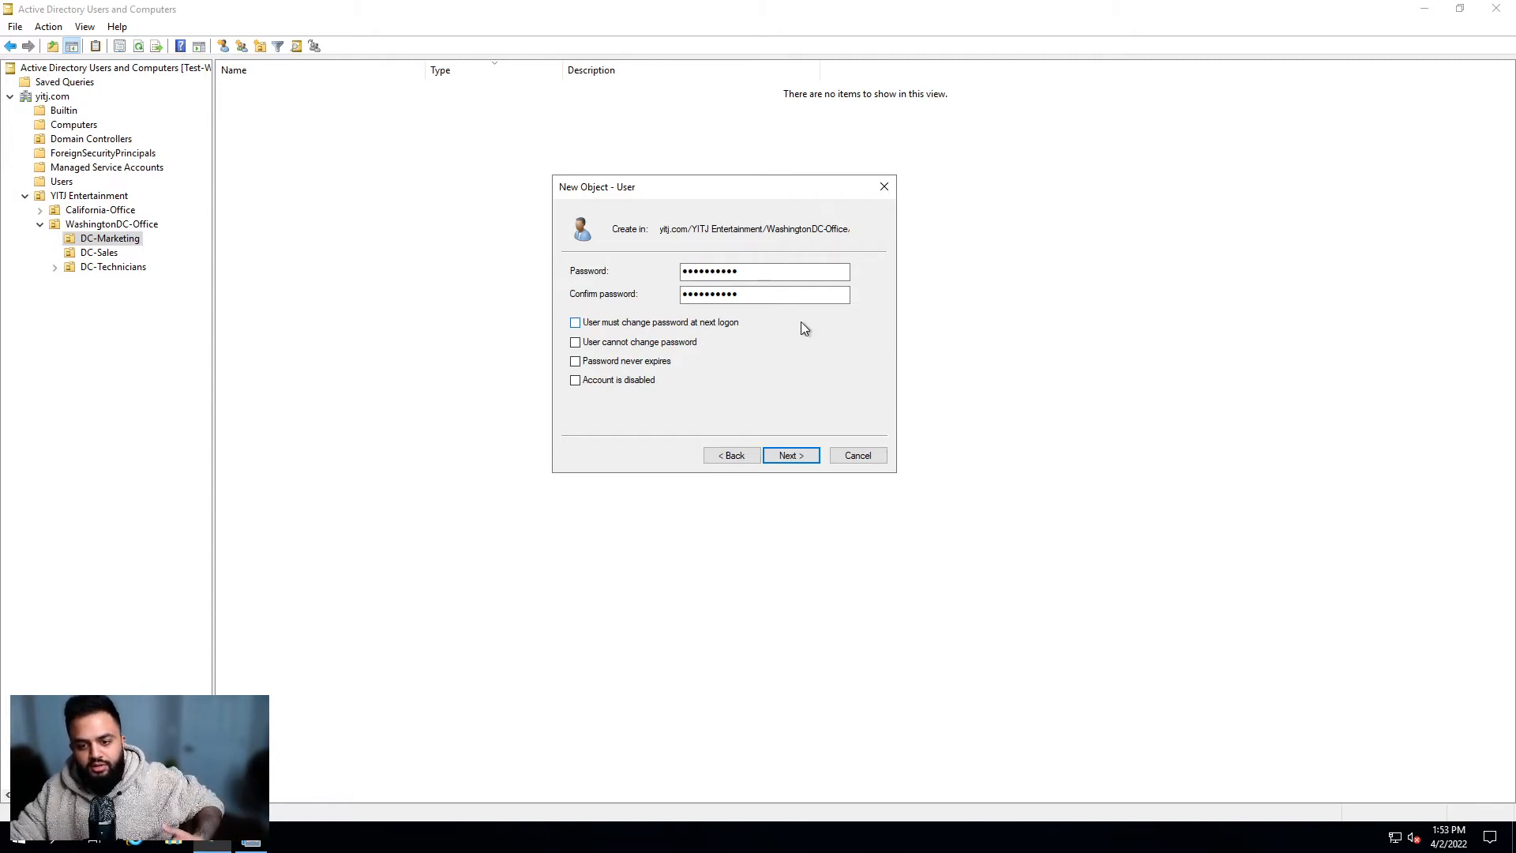
{"action": "left_click", "coordinate": [612, 325]}
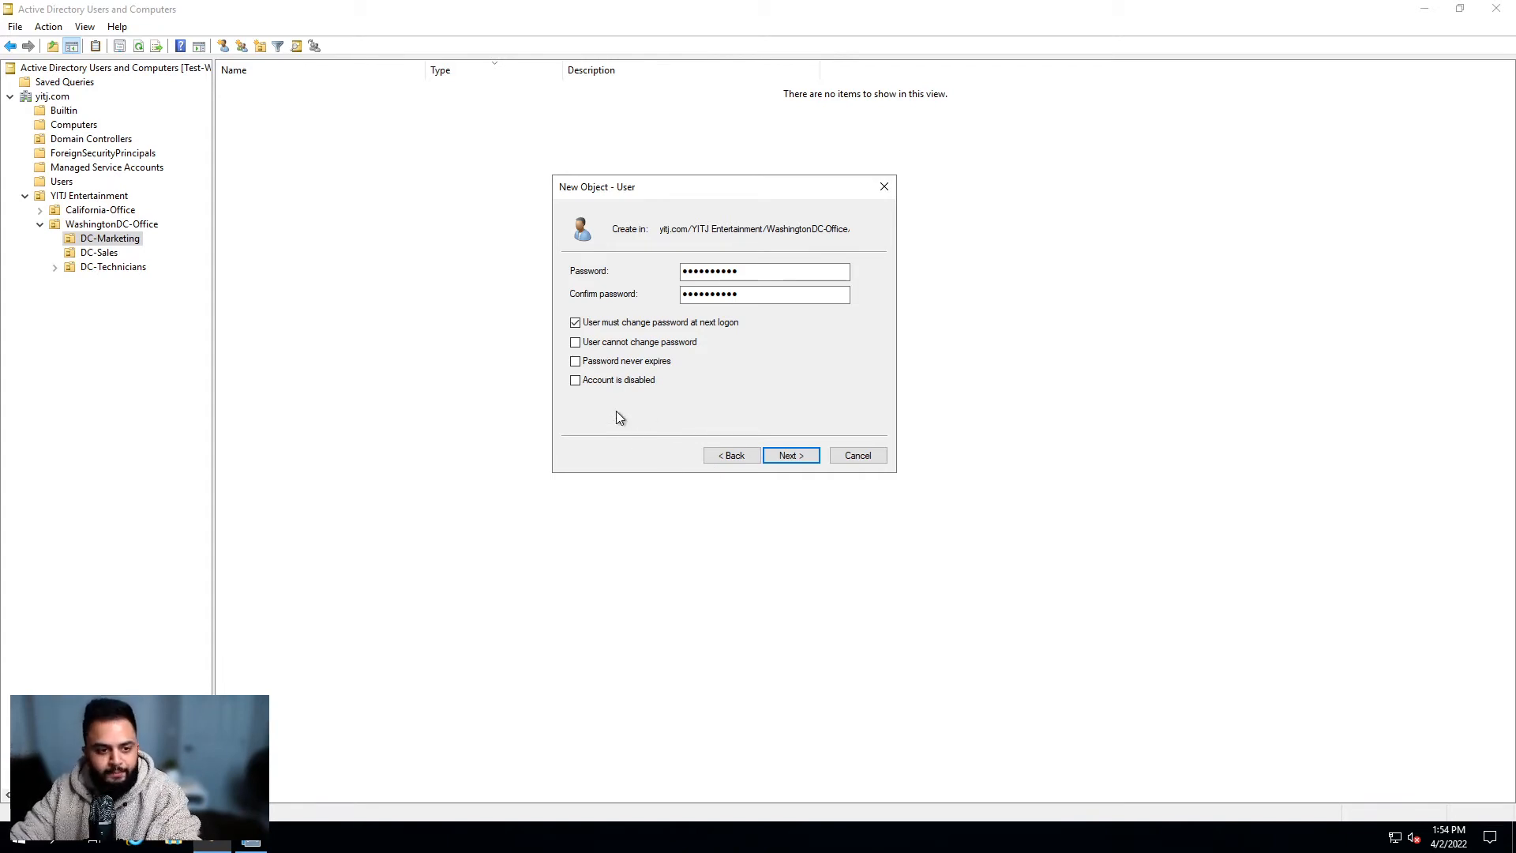
Step: Review the summary's logon name and password-change note, then finish creating the user
{"action": "left_click", "coordinate": [793, 456]}
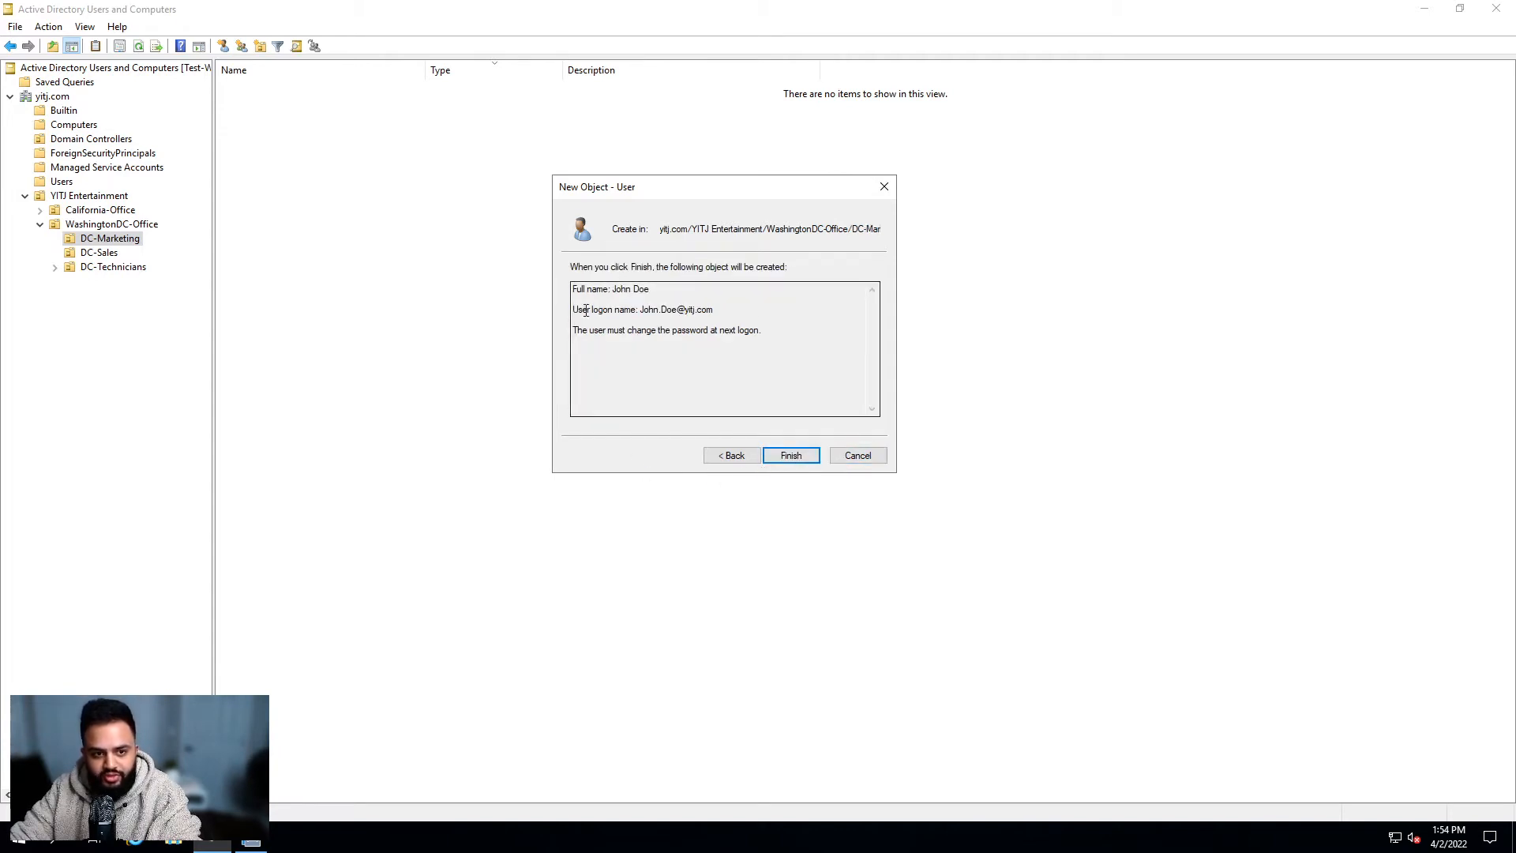
{"action": "left_click_drag", "start_coordinate": [574, 290], "coordinate": [699, 315]}
{"action": "left_click", "coordinate": [699, 314]}
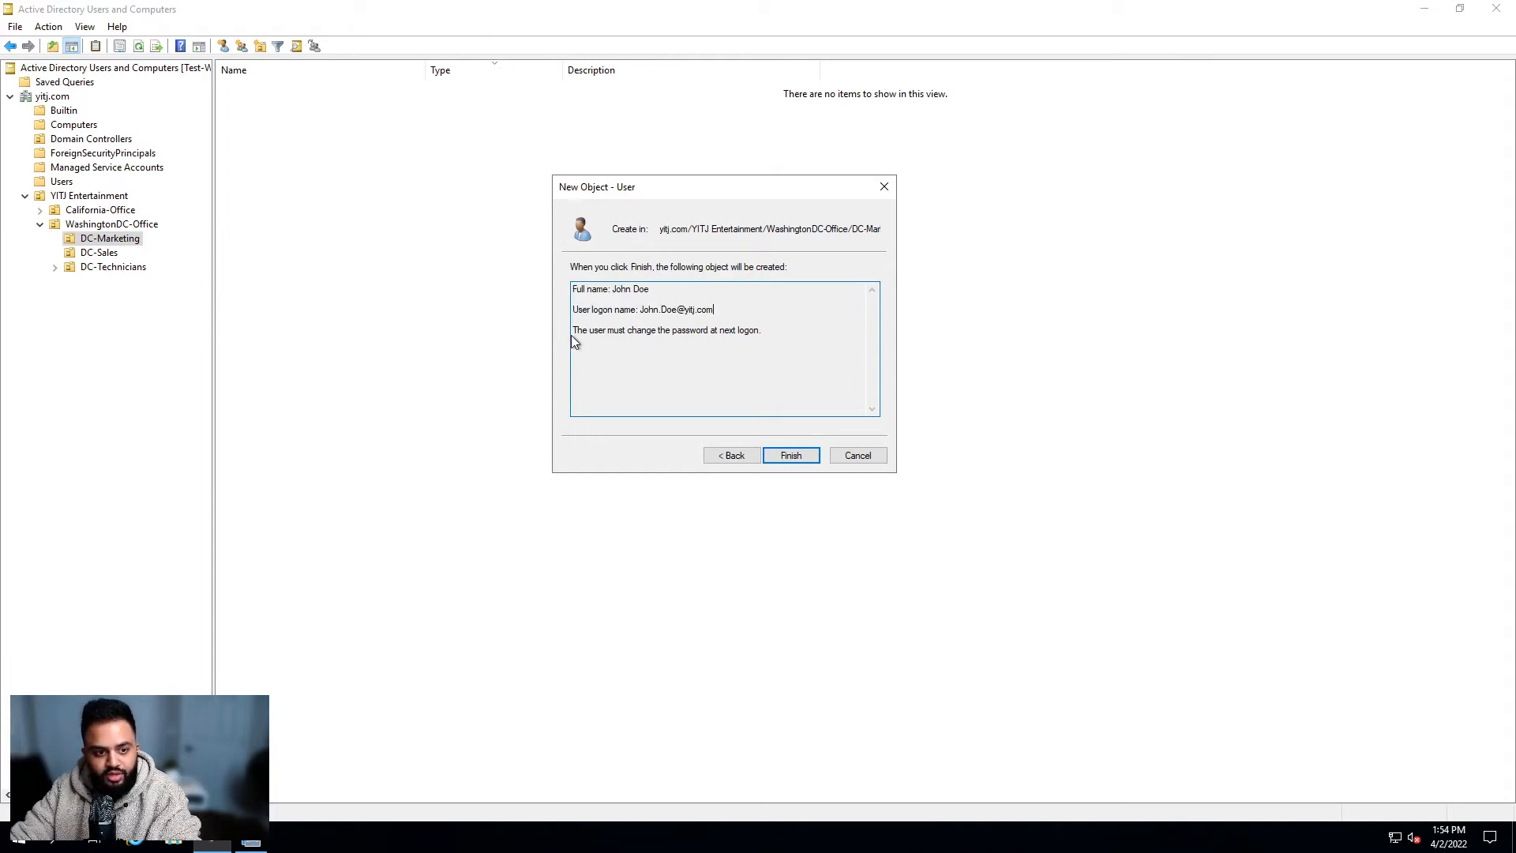
{"action": "left_click_drag", "start_coordinate": [571, 331], "coordinate": [783, 332]}
{"action": "left_click", "coordinate": [826, 345]}
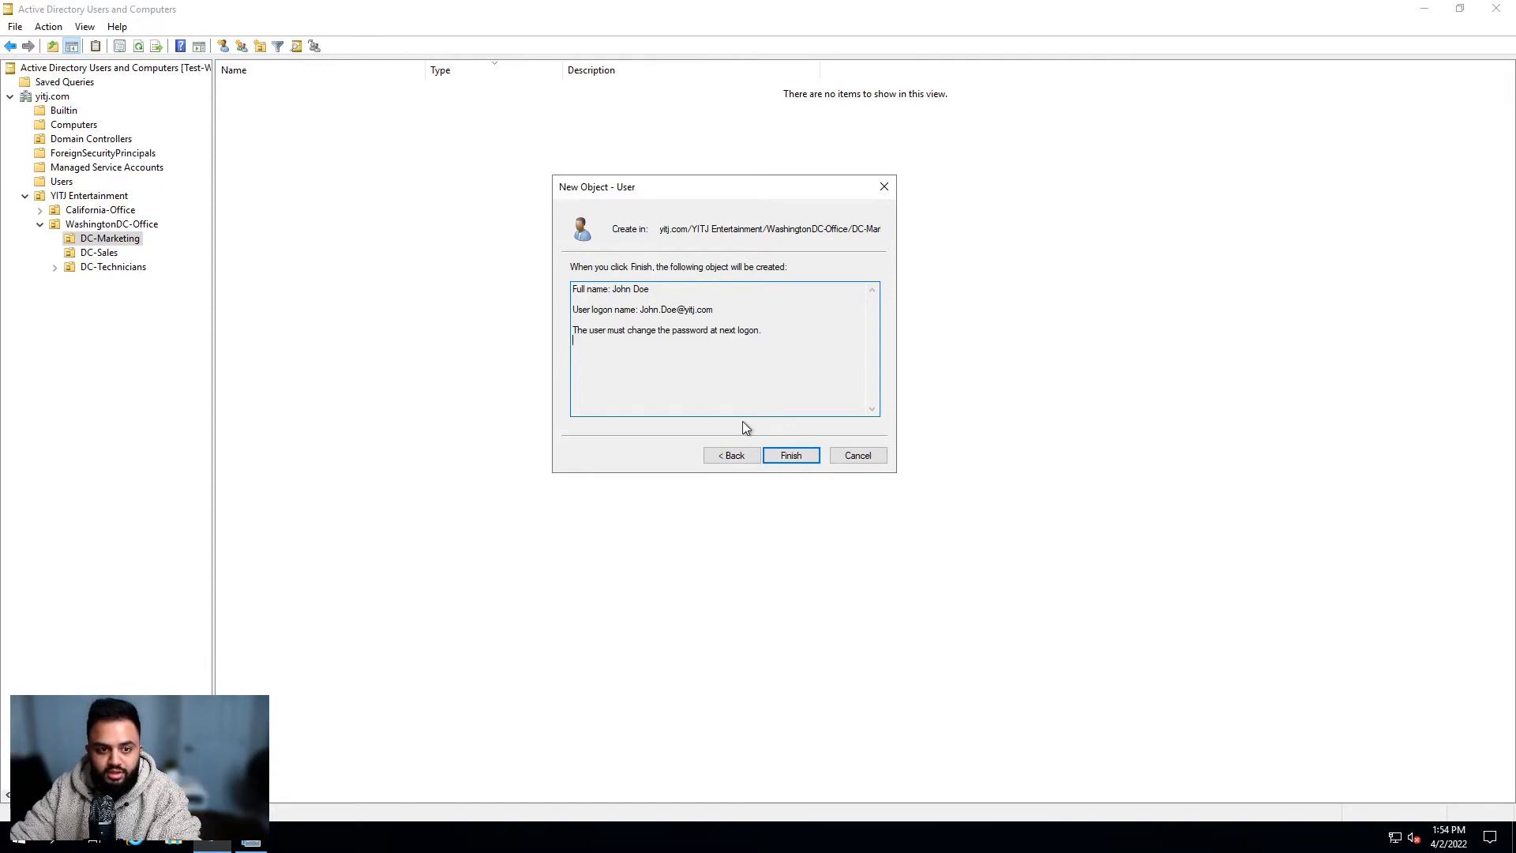
{"action": "left_click", "coordinate": [792, 455]}
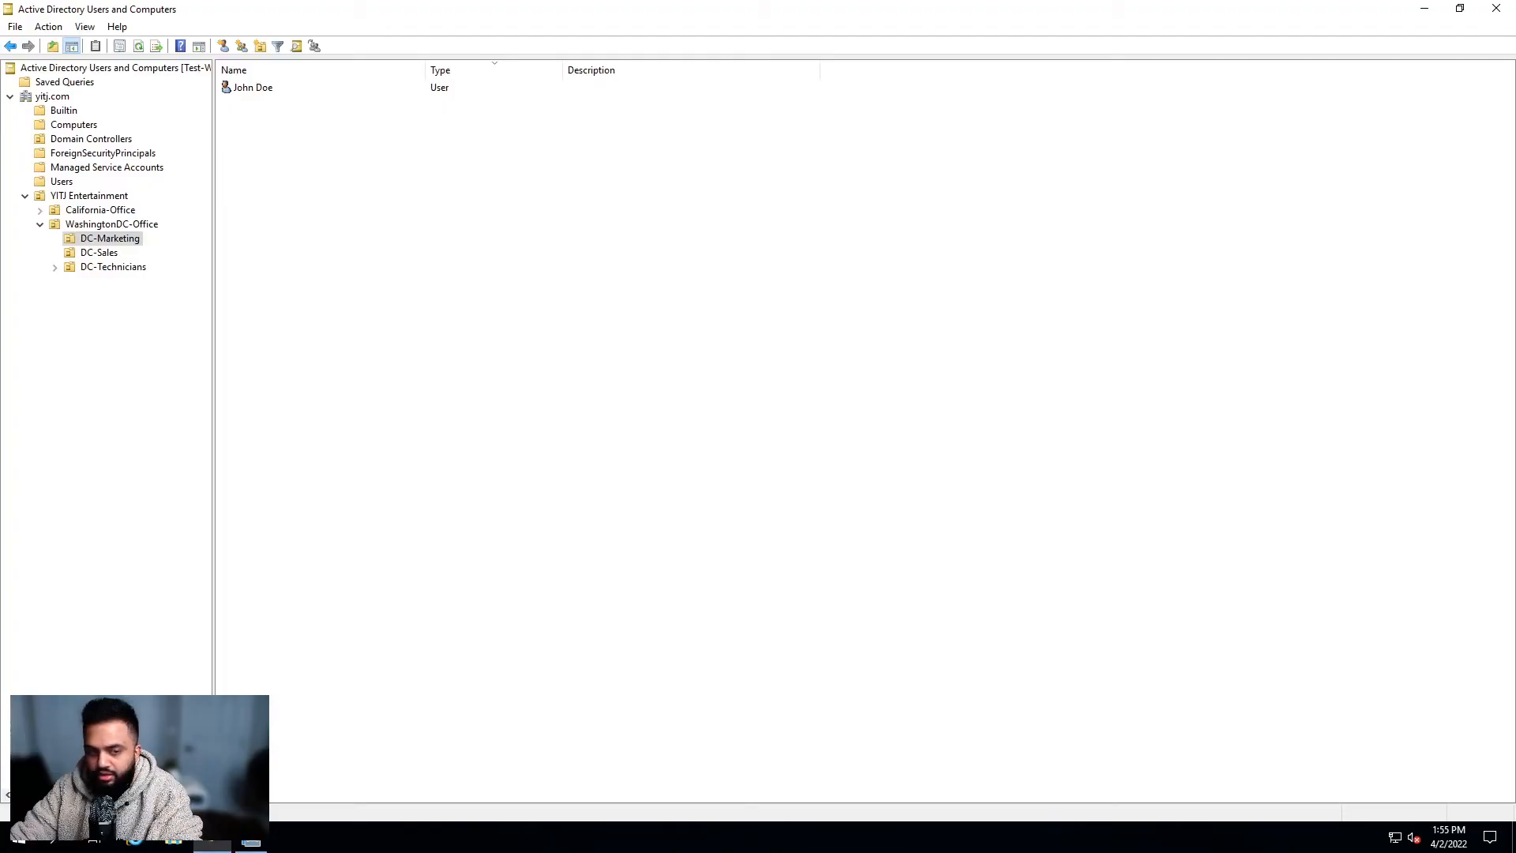
{"action": "left_click", "coordinate": [291, 92]}
{"action": "left_click", "coordinate": [287, 143]}
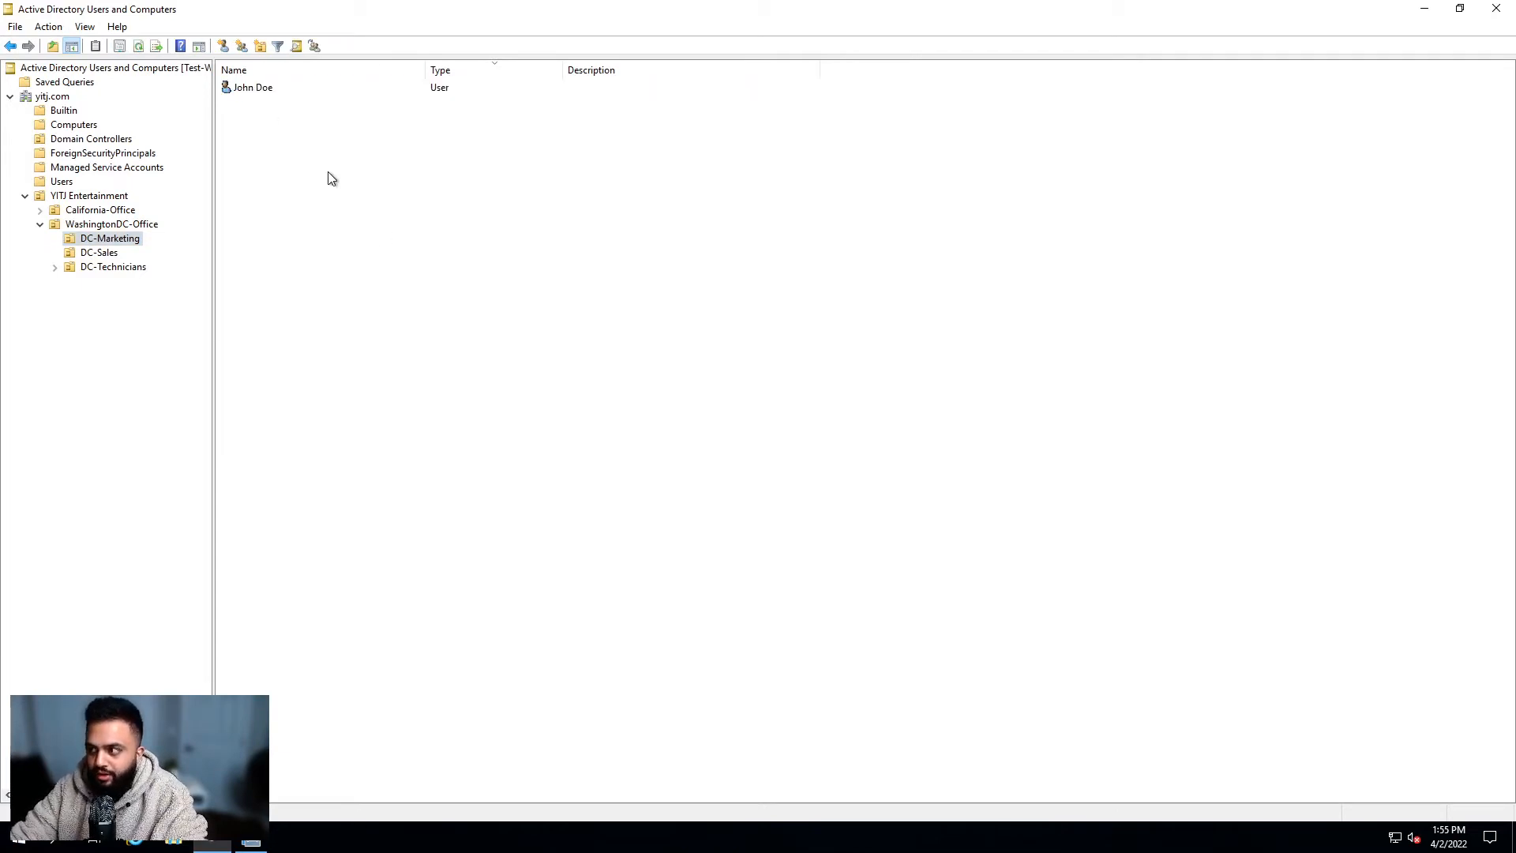
{"action": "left_click", "coordinate": [265, 90]}
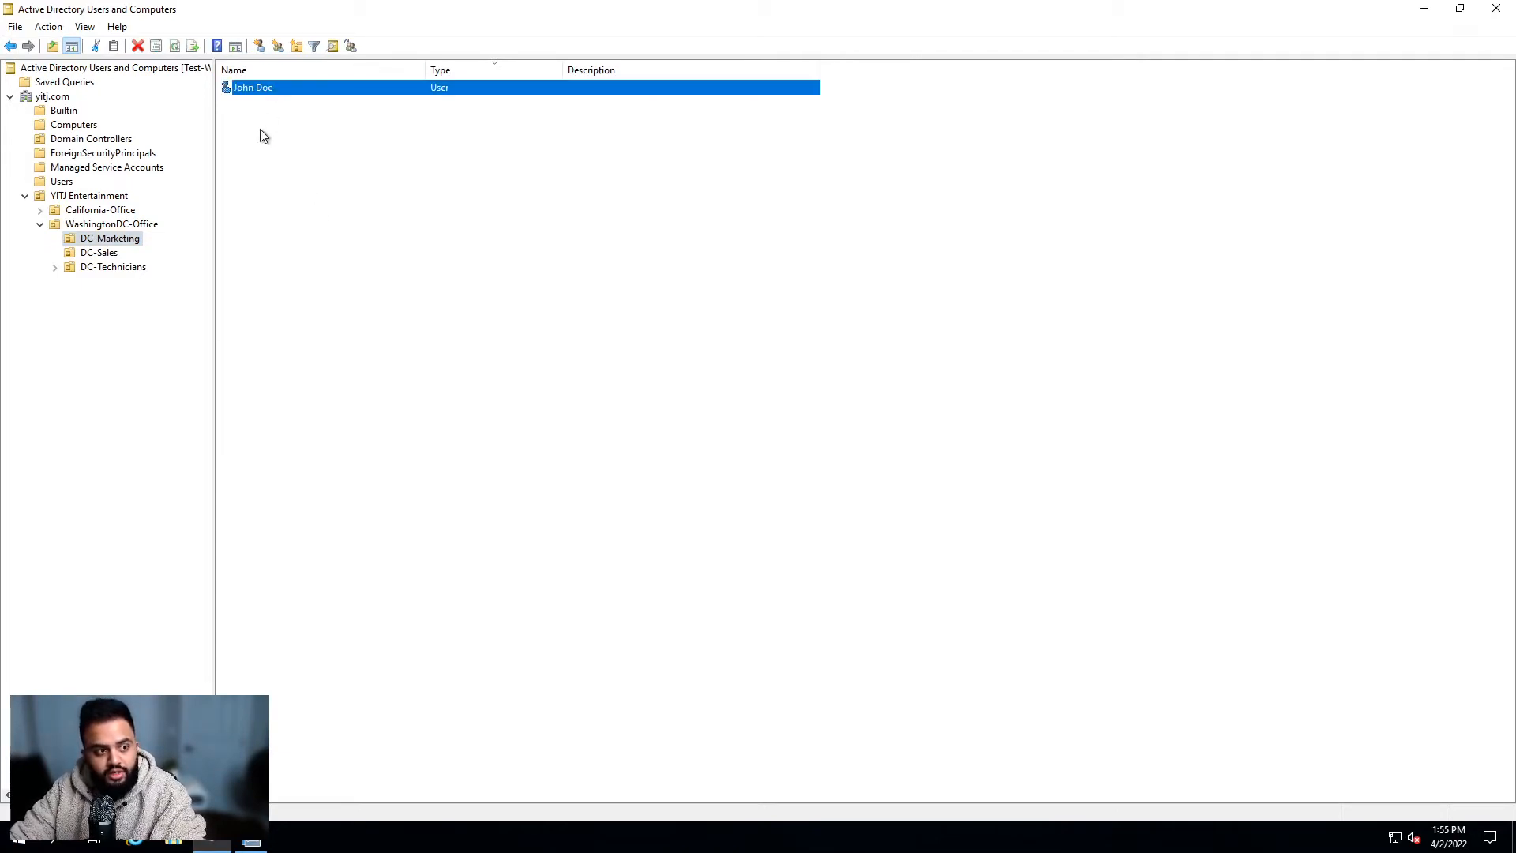
{"action": "left_click", "coordinate": [264, 120]}
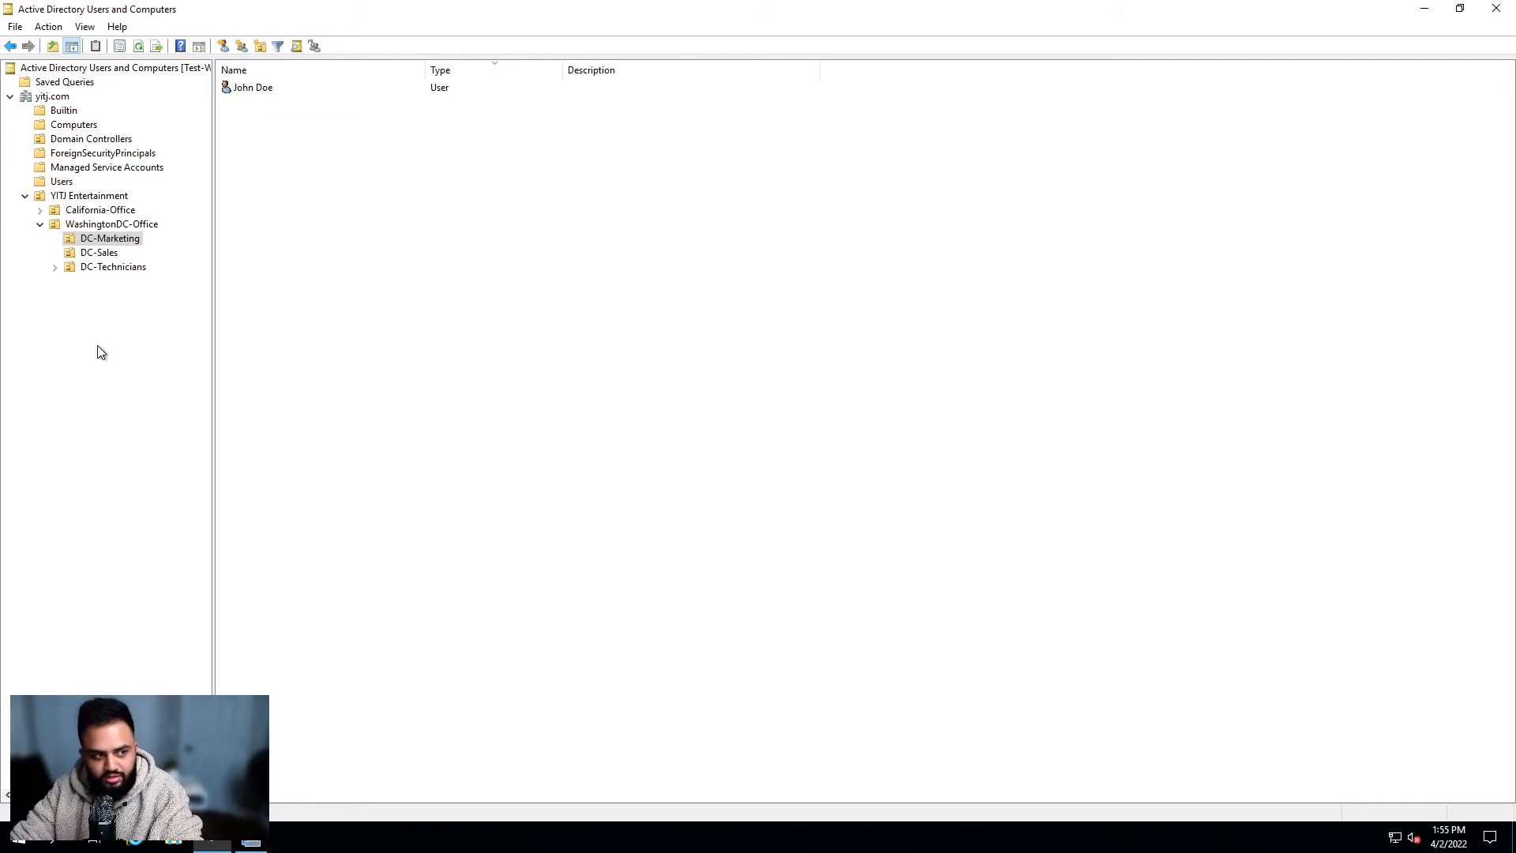
{"action": "left_click", "coordinate": [57, 340]}
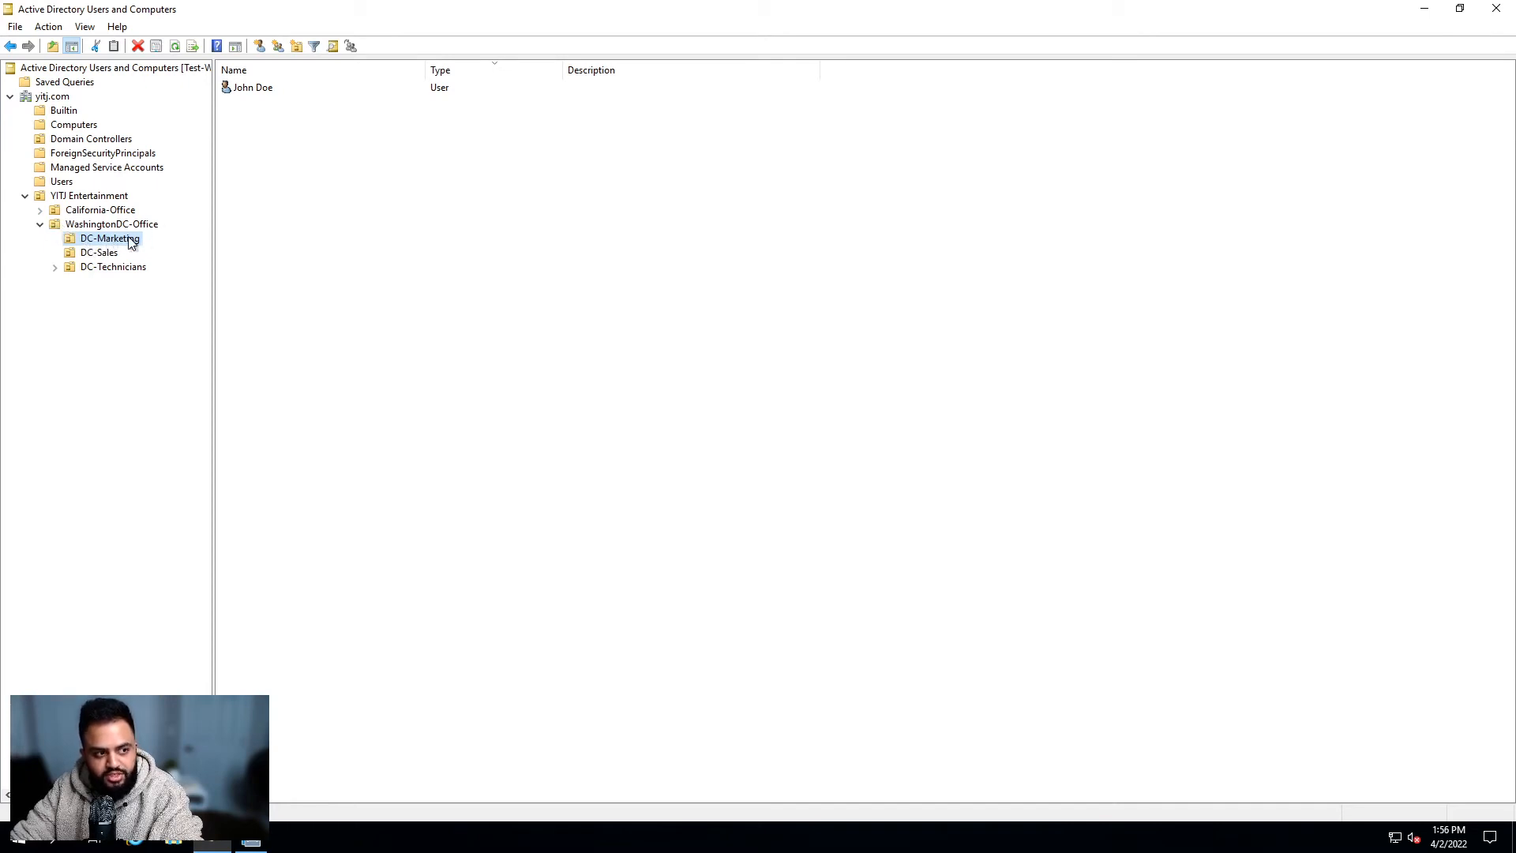
{"action": "left_click", "coordinate": [270, 162]}
{"action": "left_click", "coordinate": [269, 89]}
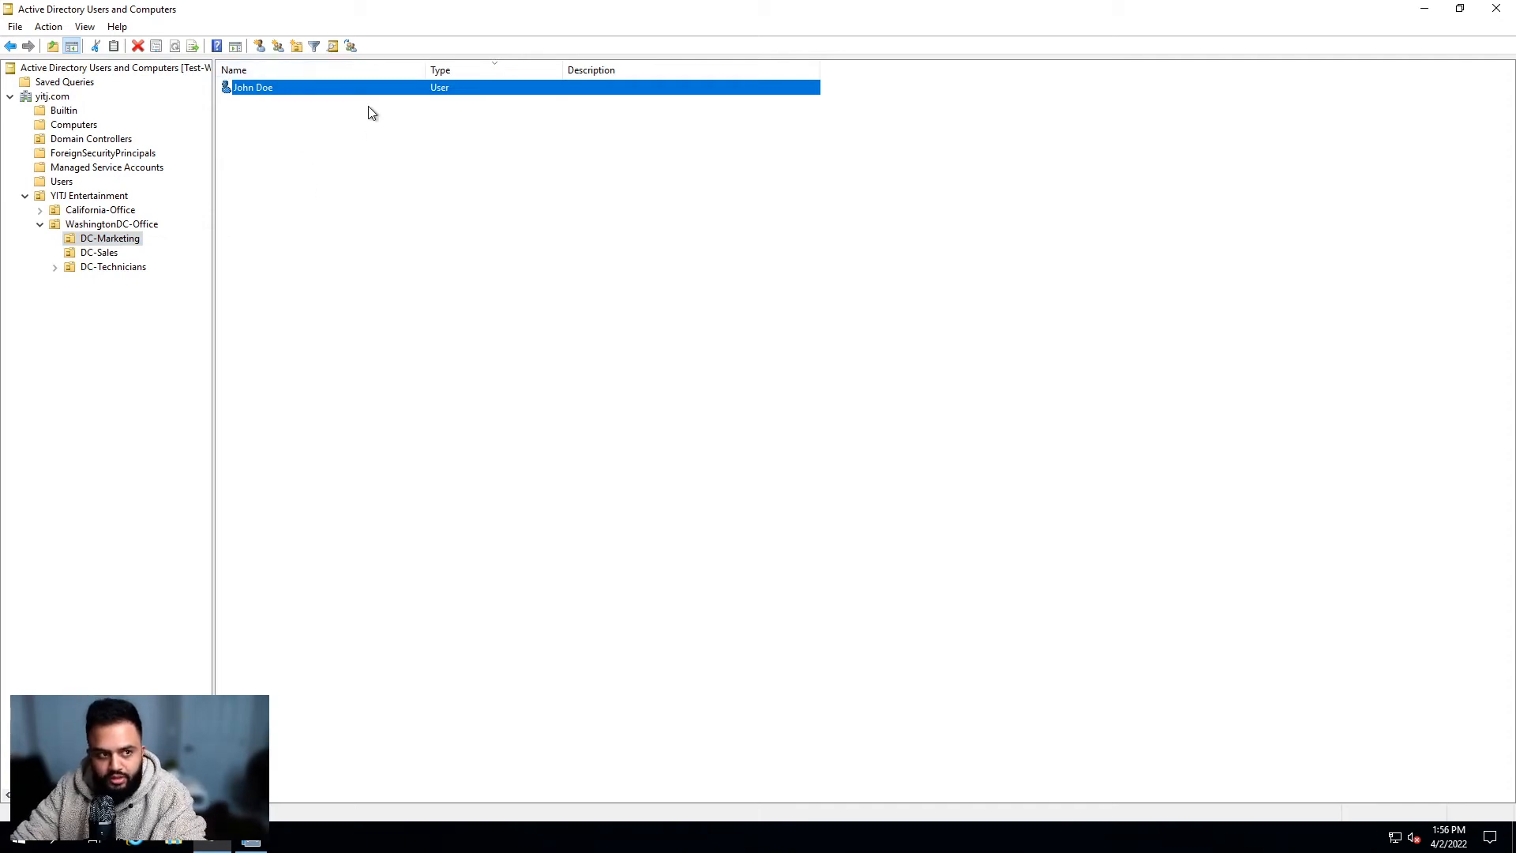
Step: Open Reset Password for the new user, leaving 'Unlock the user's account' unchecked
{"action": "right_click", "coordinate": [289, 87]}
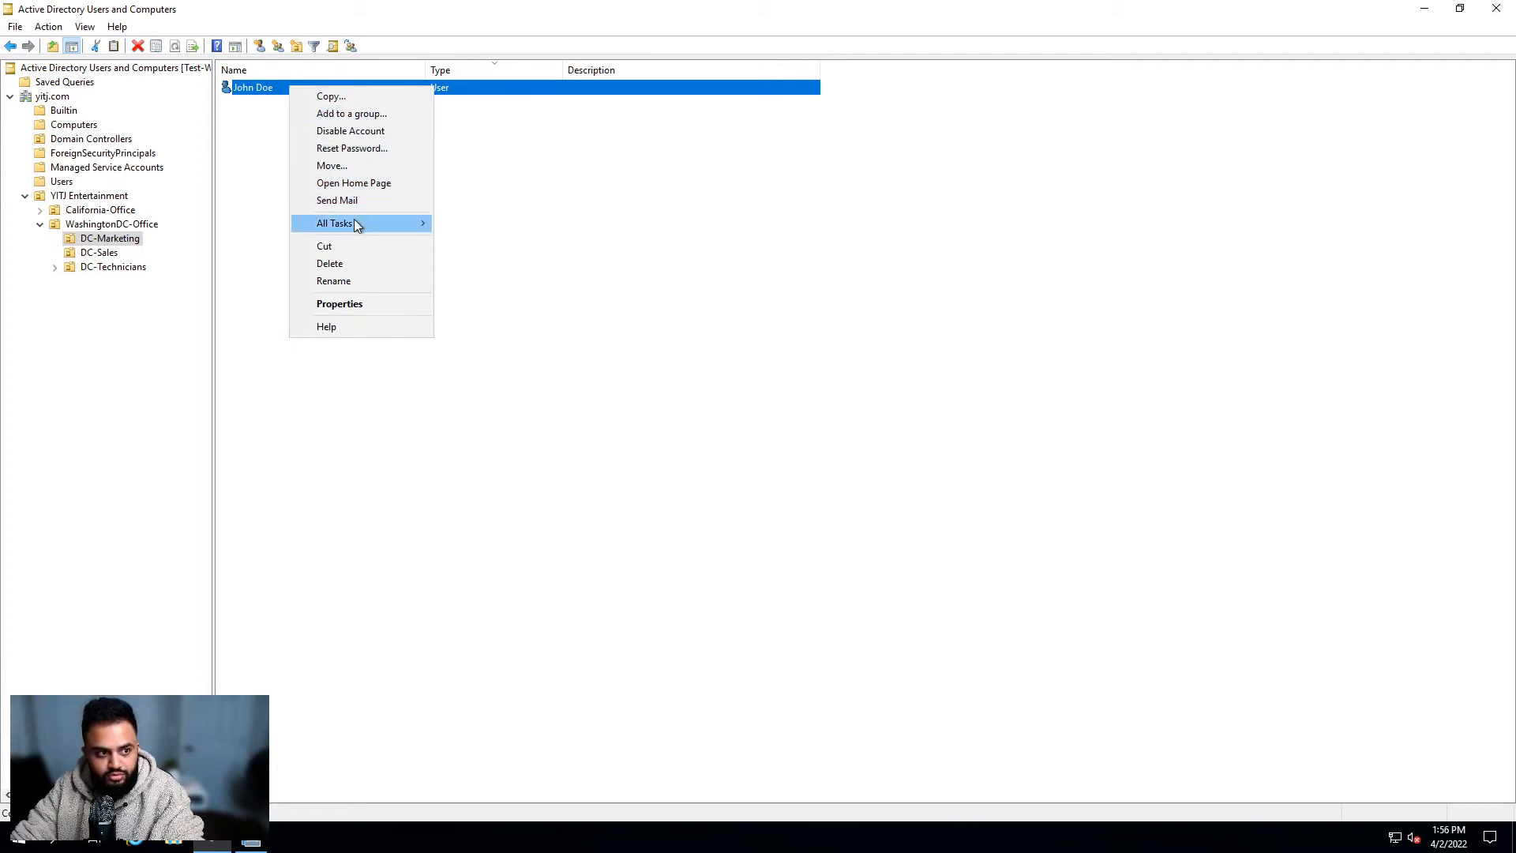
{"action": "left_click", "coordinate": [406, 149]}
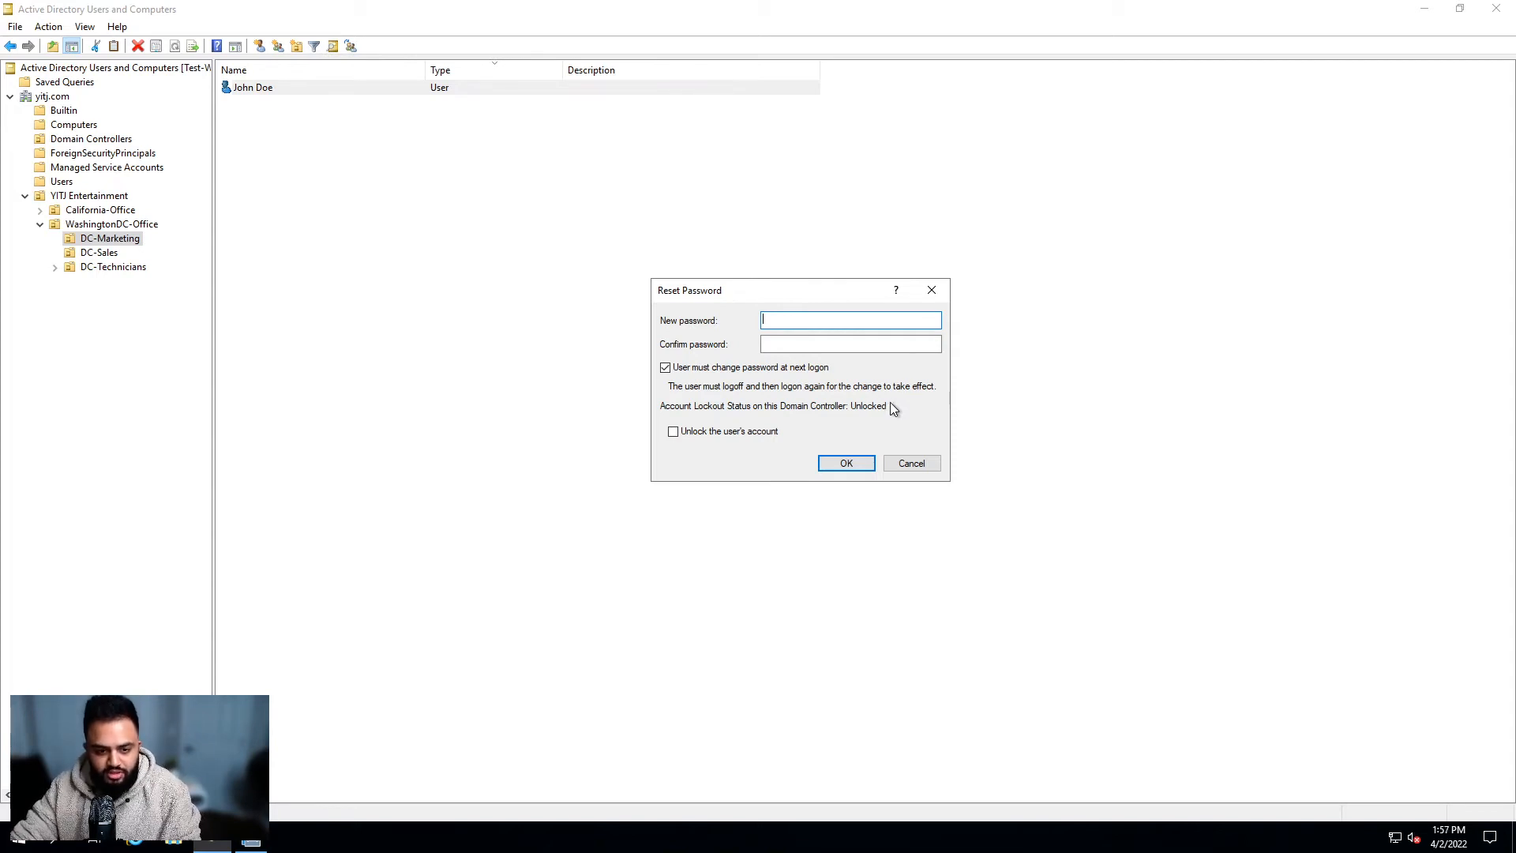
{"action": "left_click", "coordinate": [673, 432]}
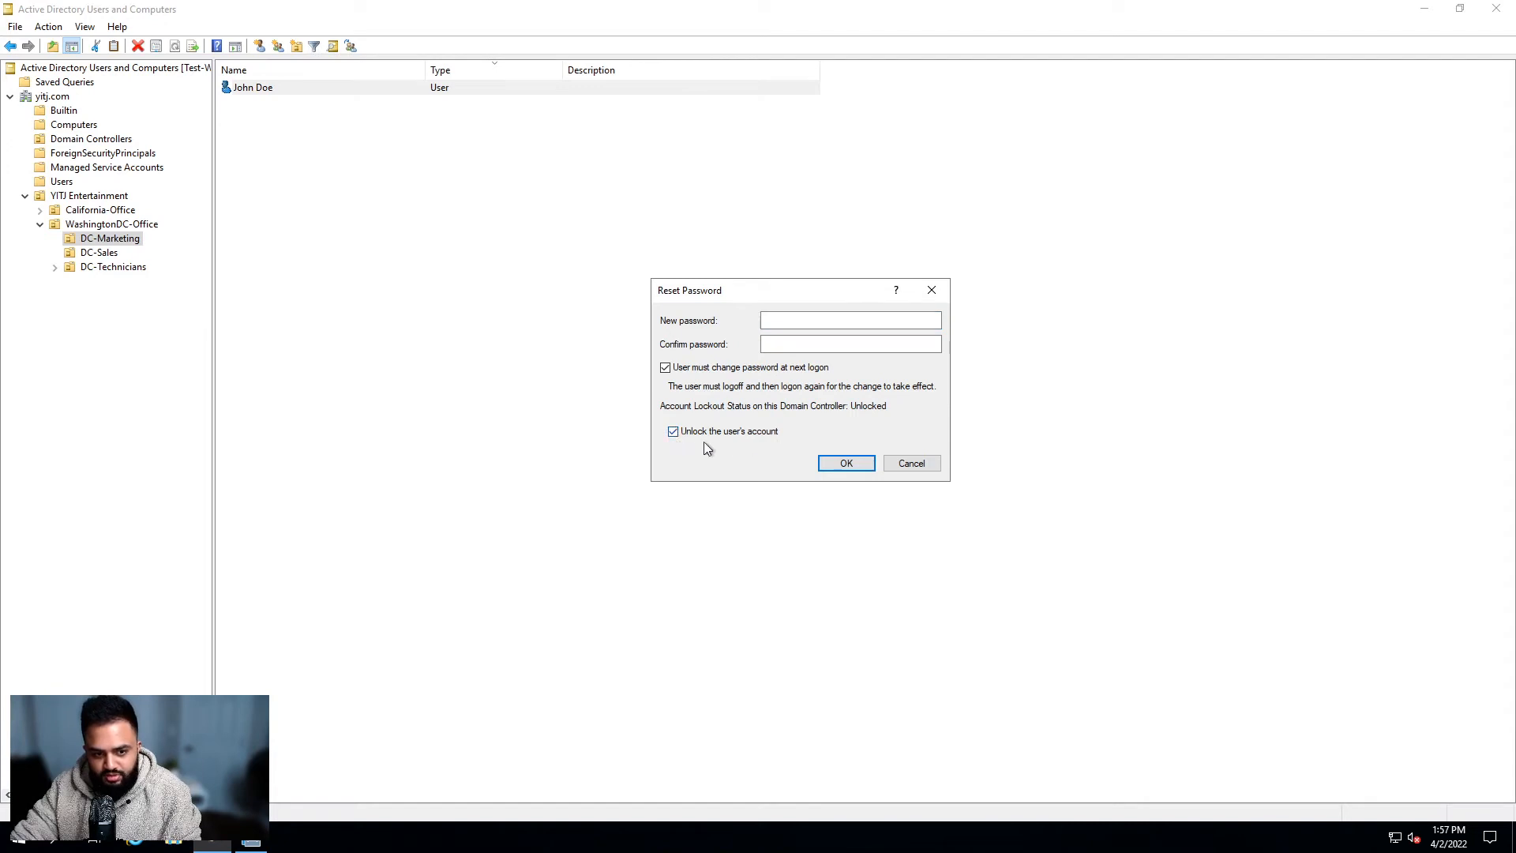
{"action": "left_click", "coordinate": [674, 432]}
{"action": "left_click", "coordinate": [765, 320]}
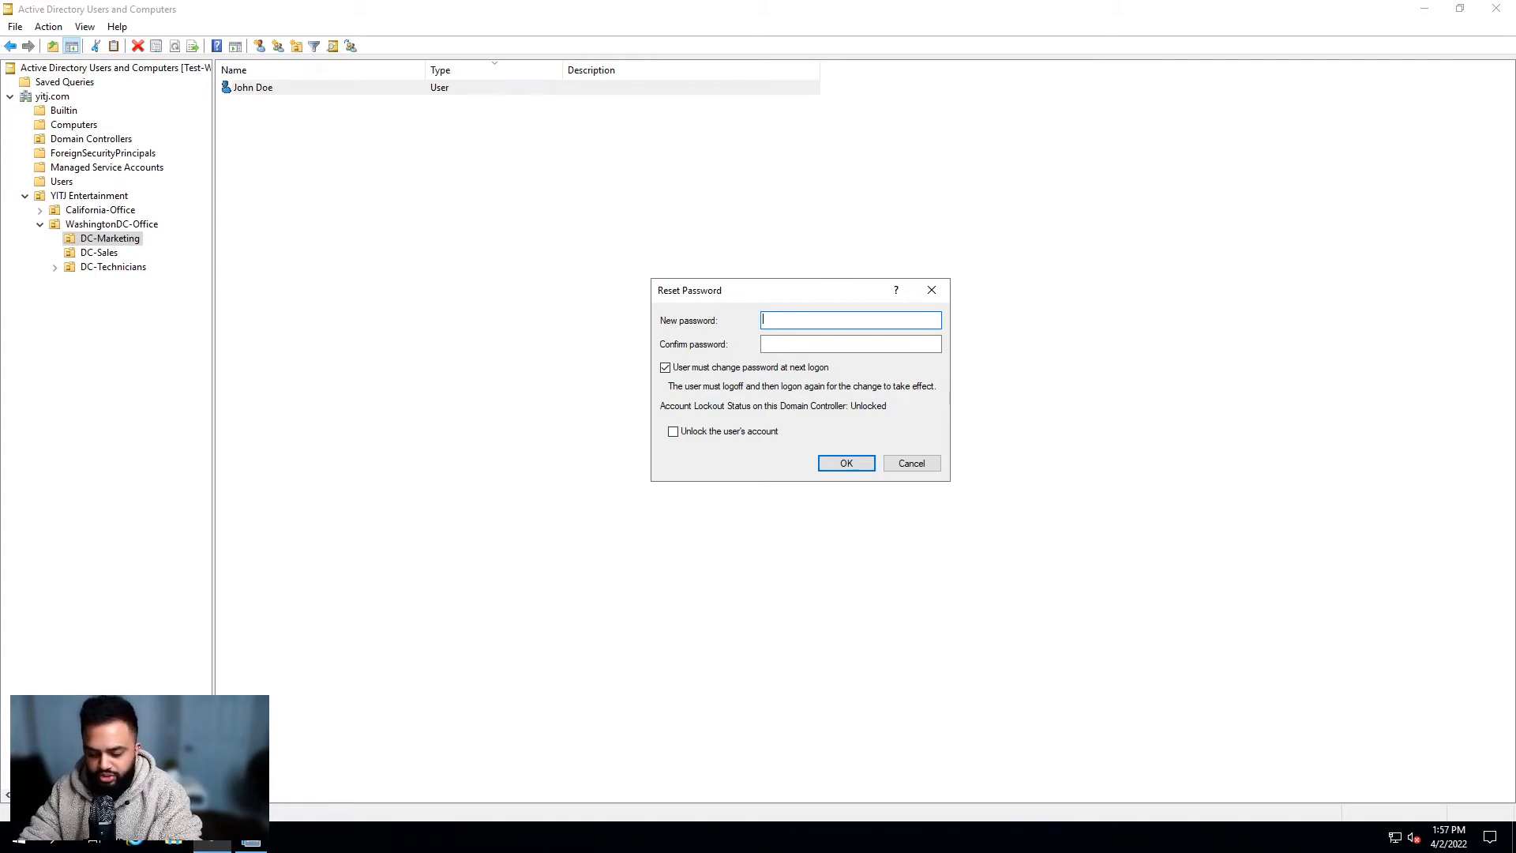
Step: Enter and confirm the new password, apply it, acknowledge the confirmation, and reselect the user
{"action": "type", "text": "••••••••"}
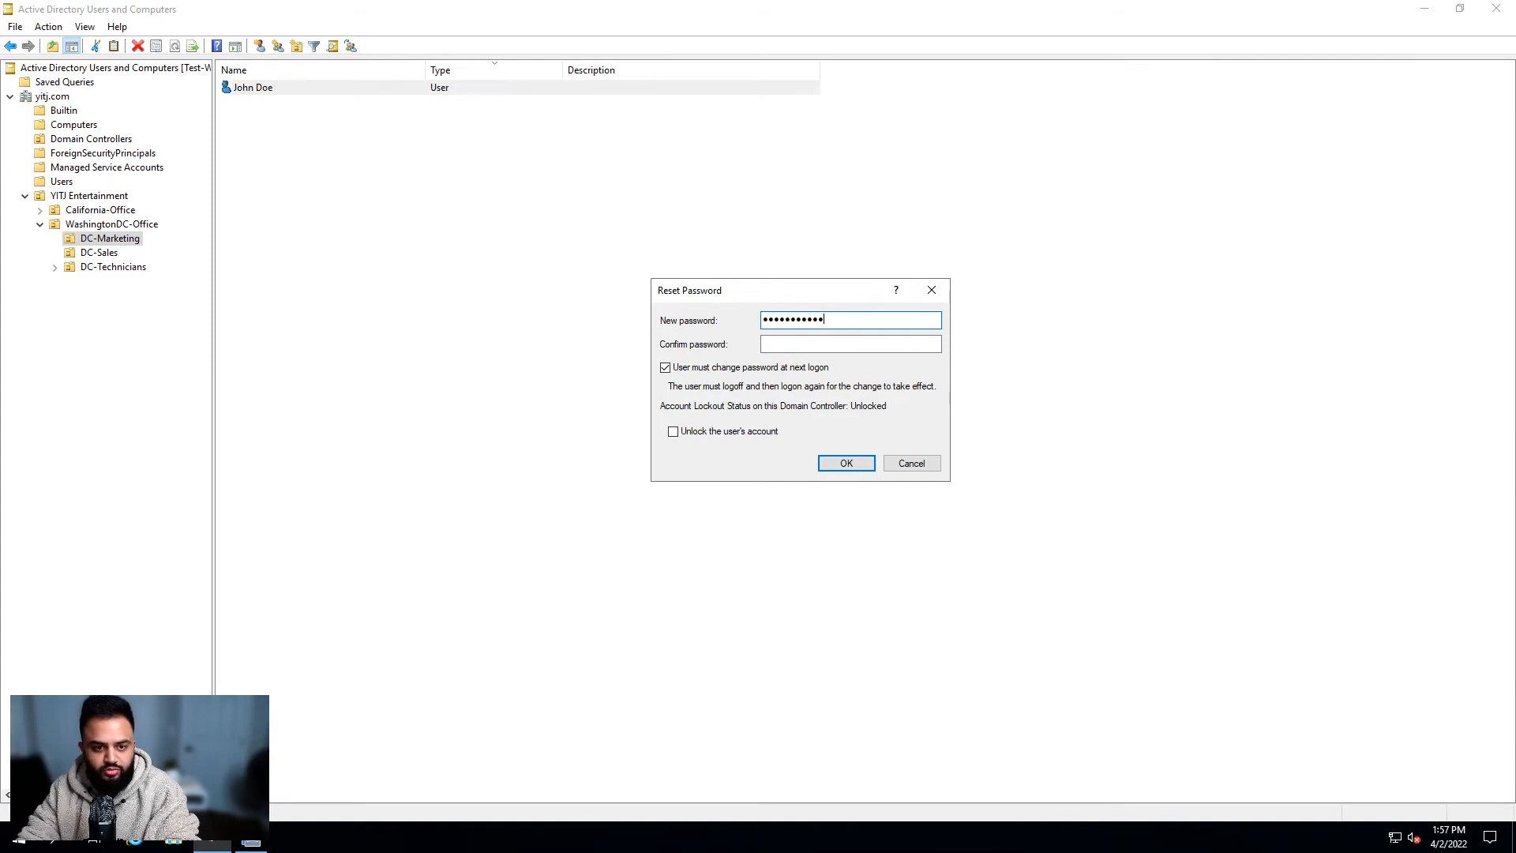
{"action": "key", "text": "Tab"}
{"action": "key", "text": "ctrl+v"}
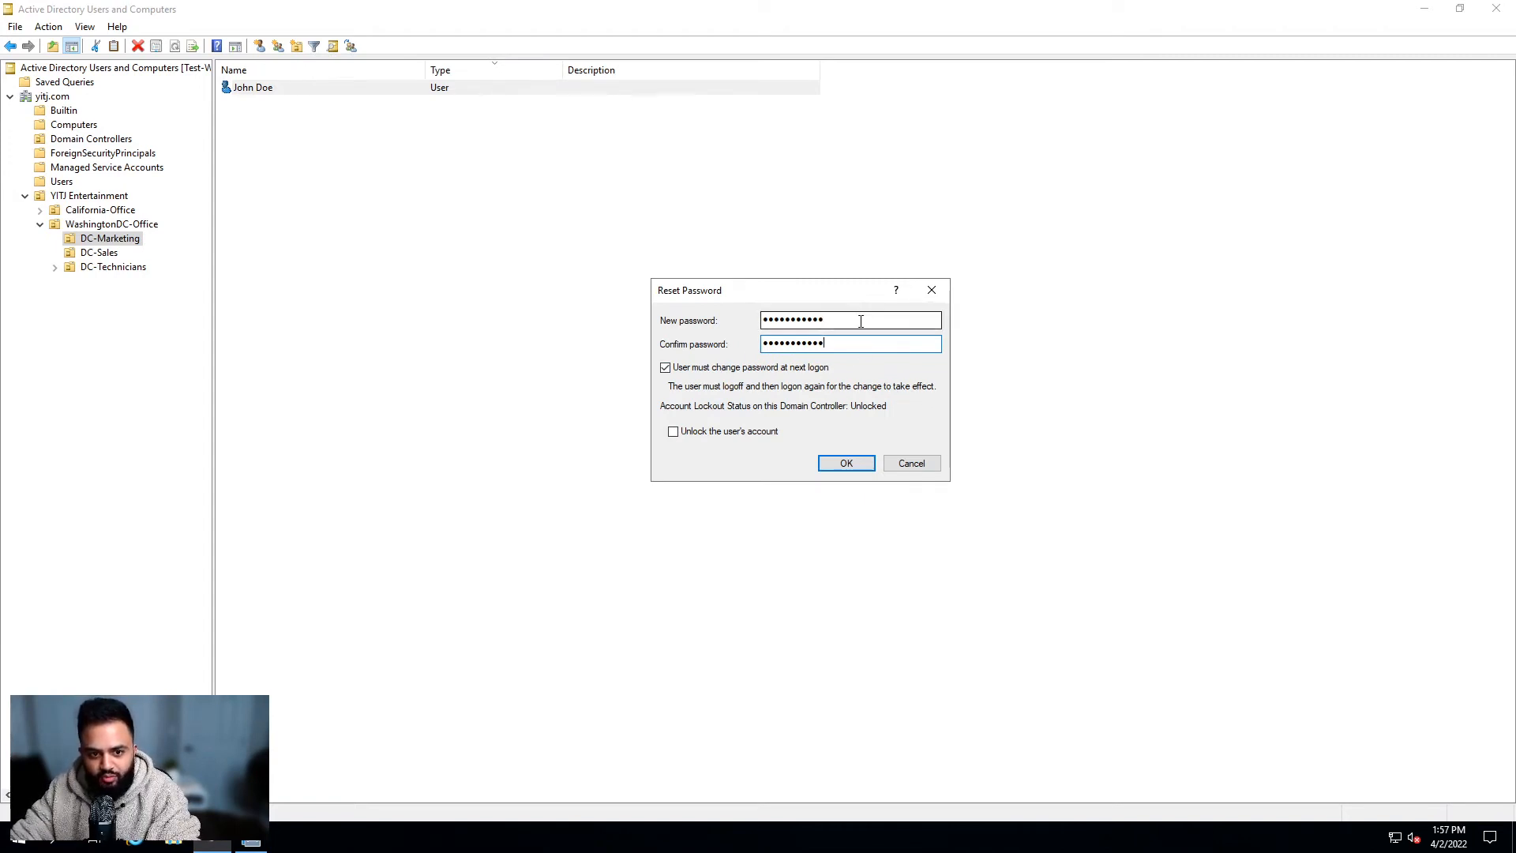
{"action": "left_click", "coordinate": [823, 466]}
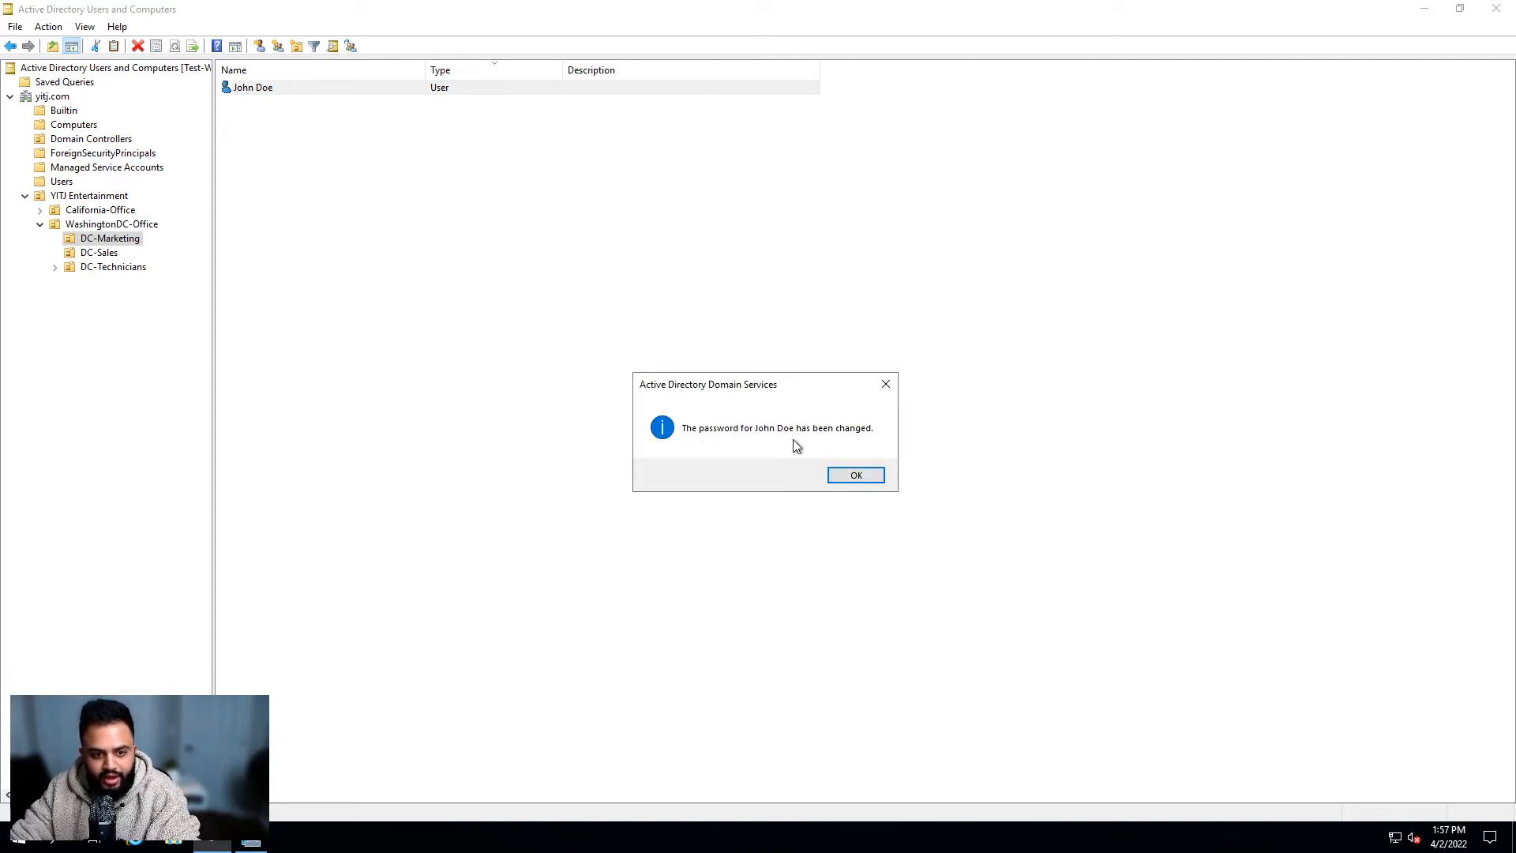
{"action": "left_click", "coordinate": [882, 477]}
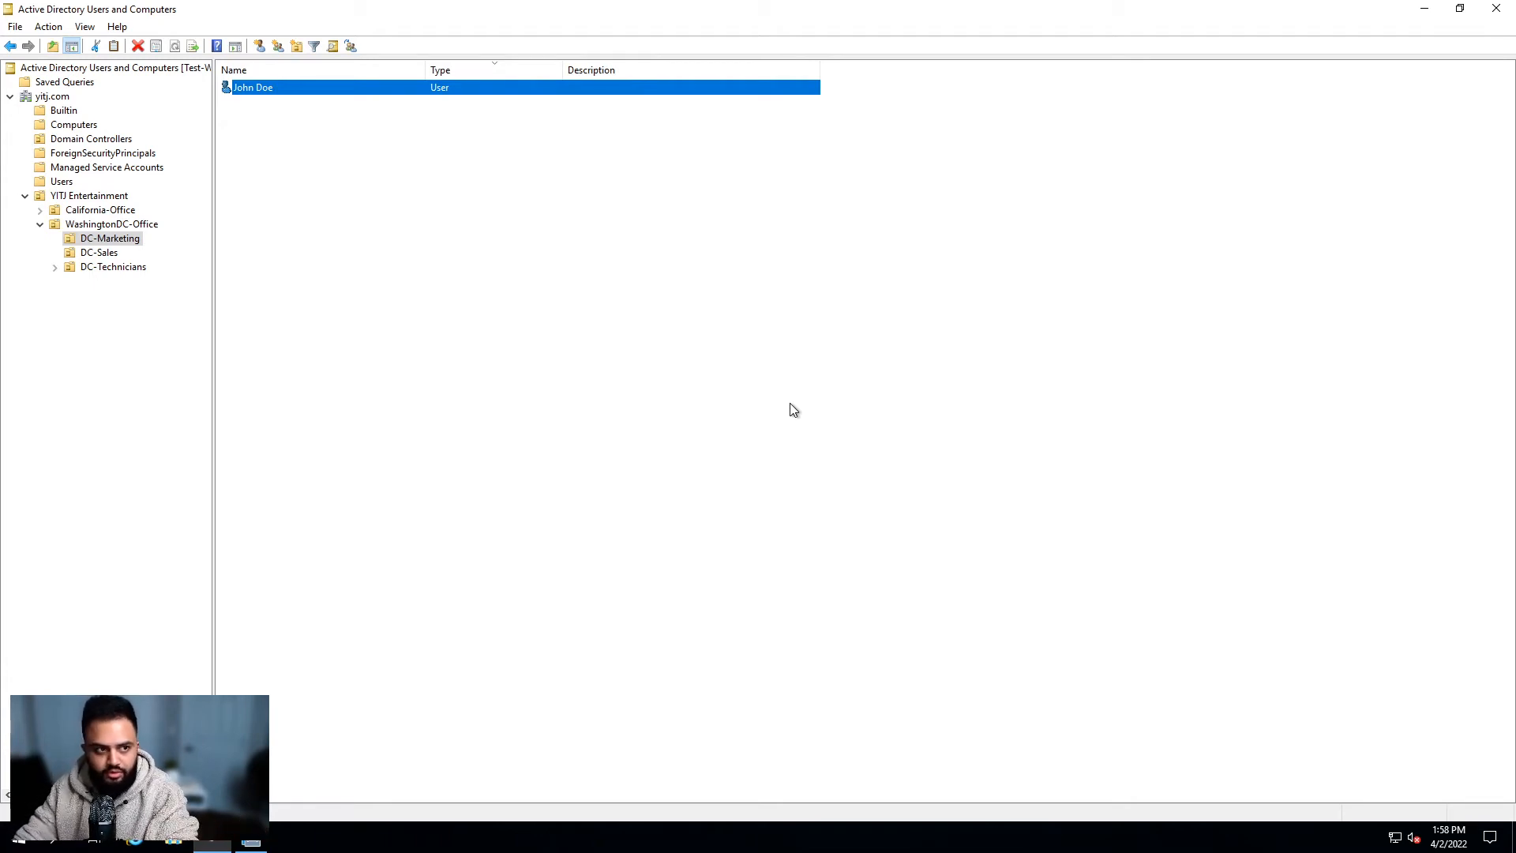
{"action": "left_click", "coordinate": [379, 243]}
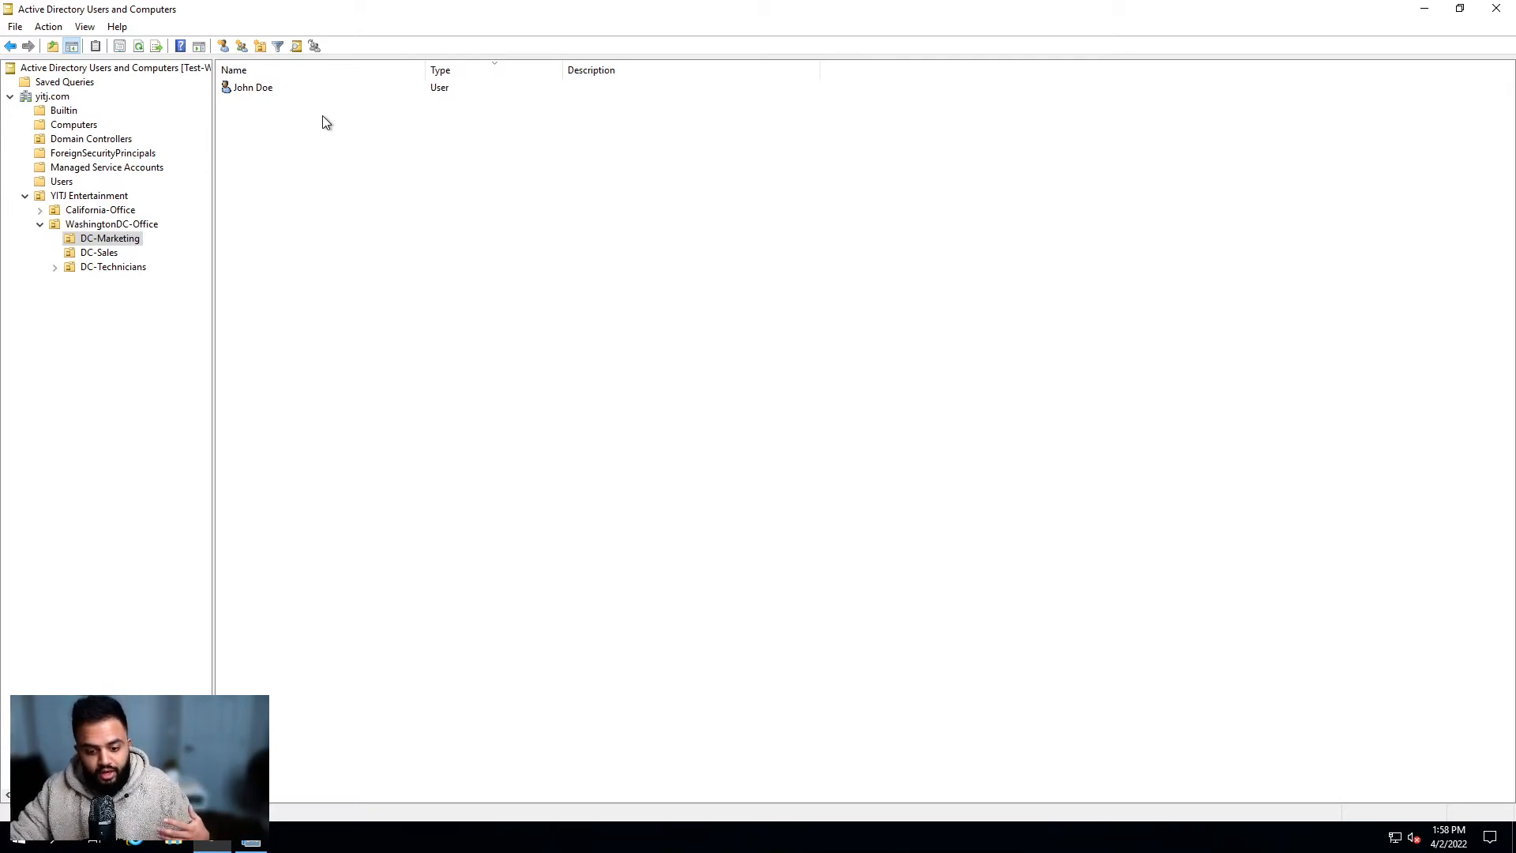
{"action": "left_click", "coordinate": [271, 92]}
Step: Disable the user account in DC-Marketing from its context menu and acknowledge the confirmation
{"action": "right_click", "coordinate": [264, 90]}
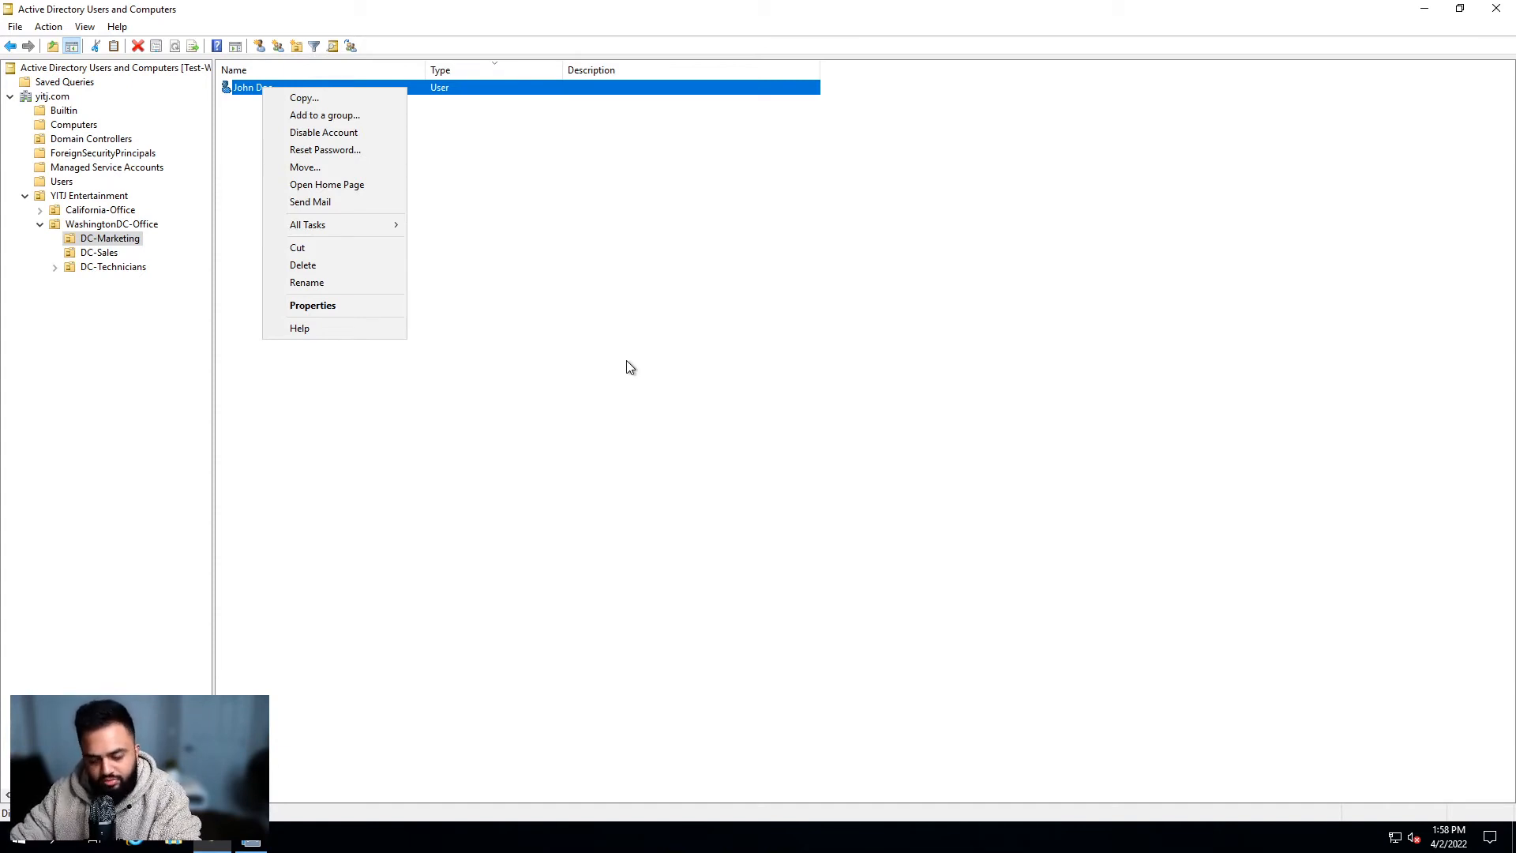
{"action": "left_click", "coordinate": [581, 320]}
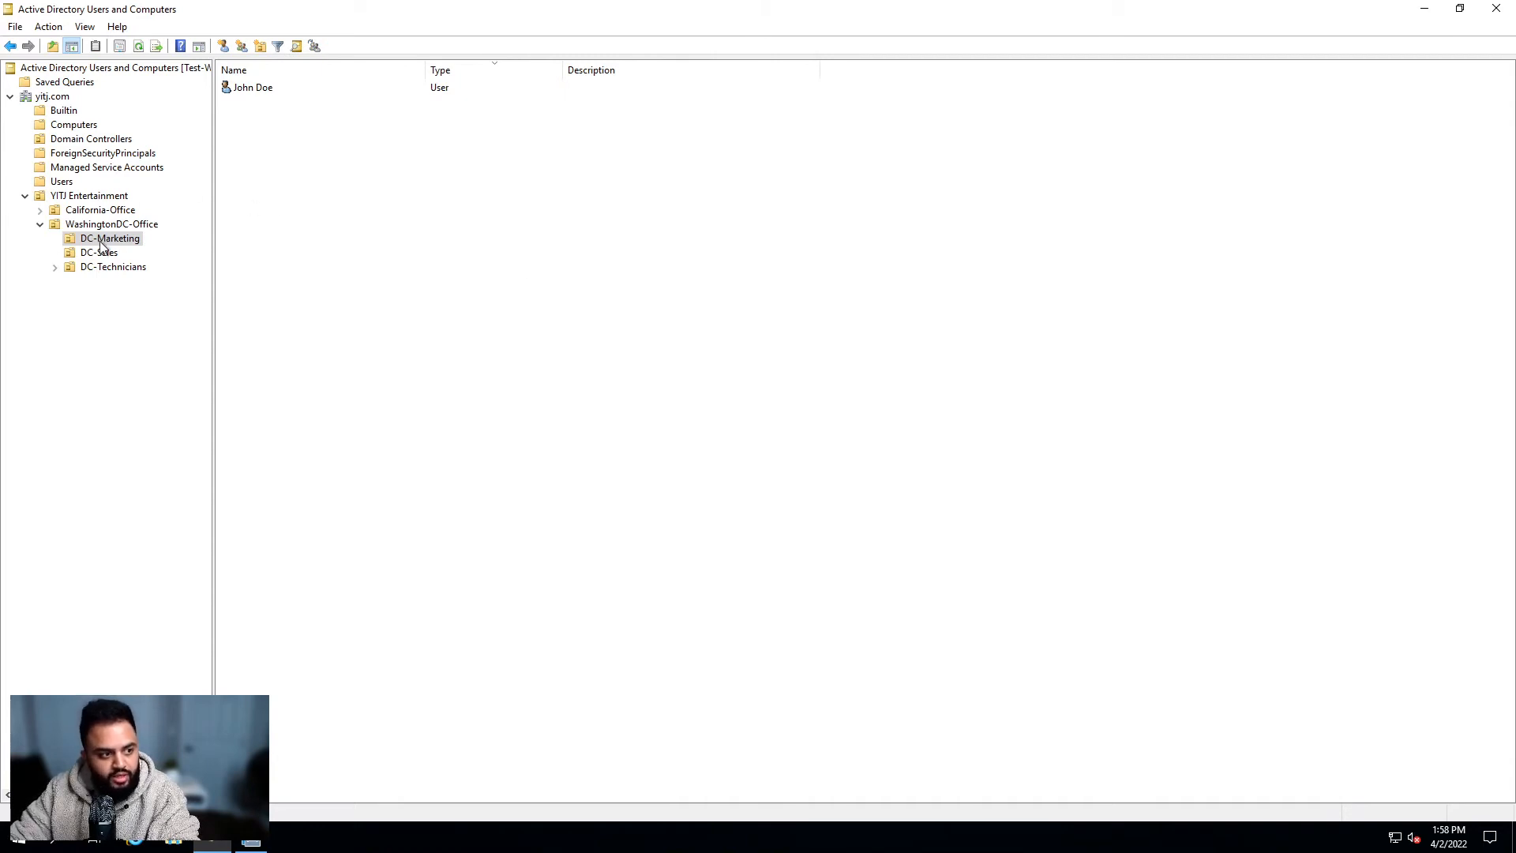
{"action": "left_click", "coordinate": [267, 88]}
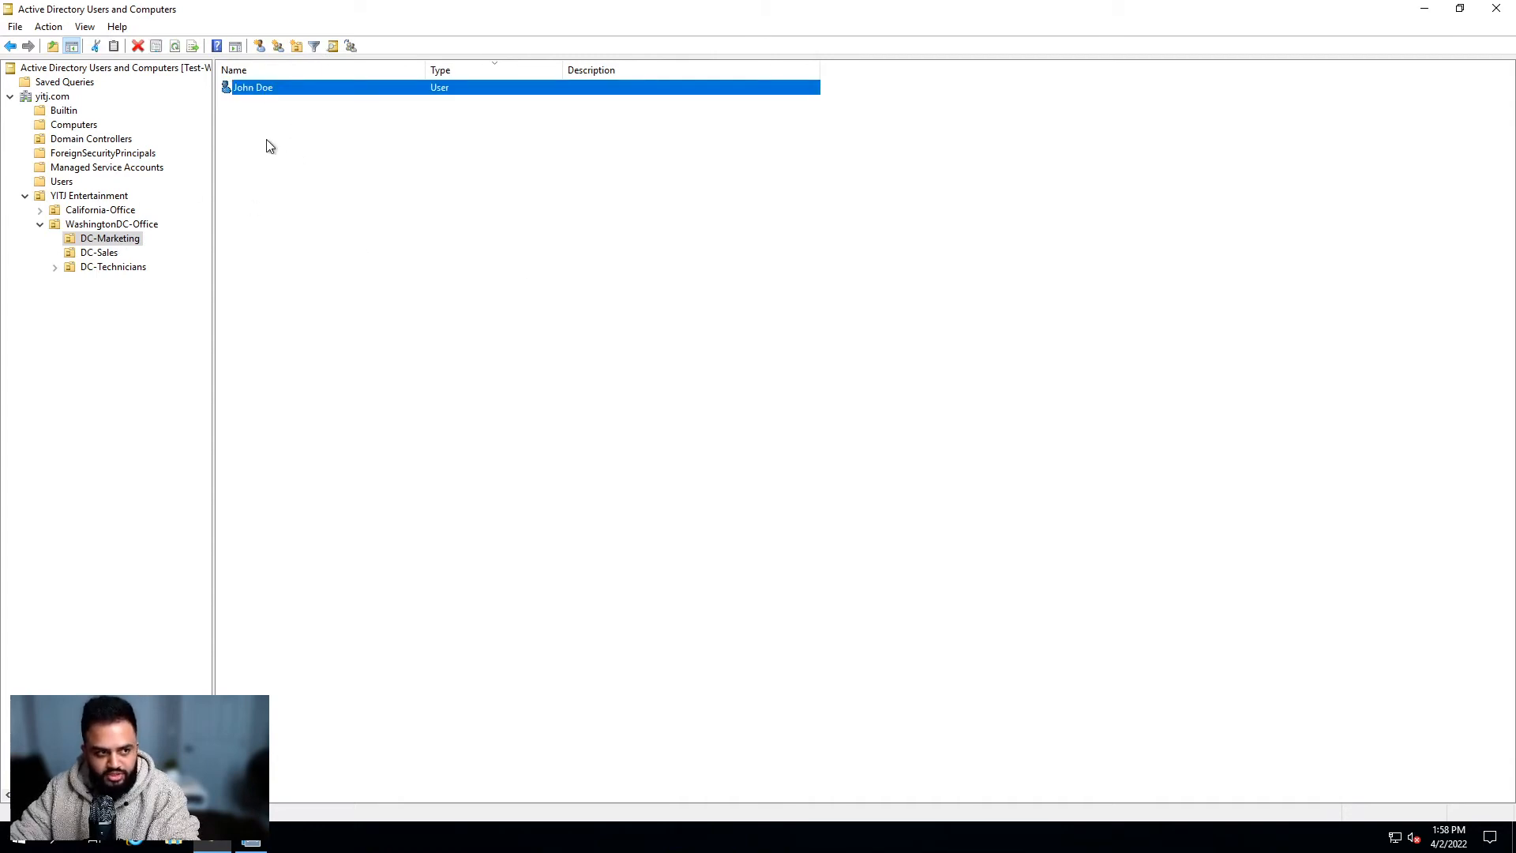
{"action": "right_click", "coordinate": [270, 88]}
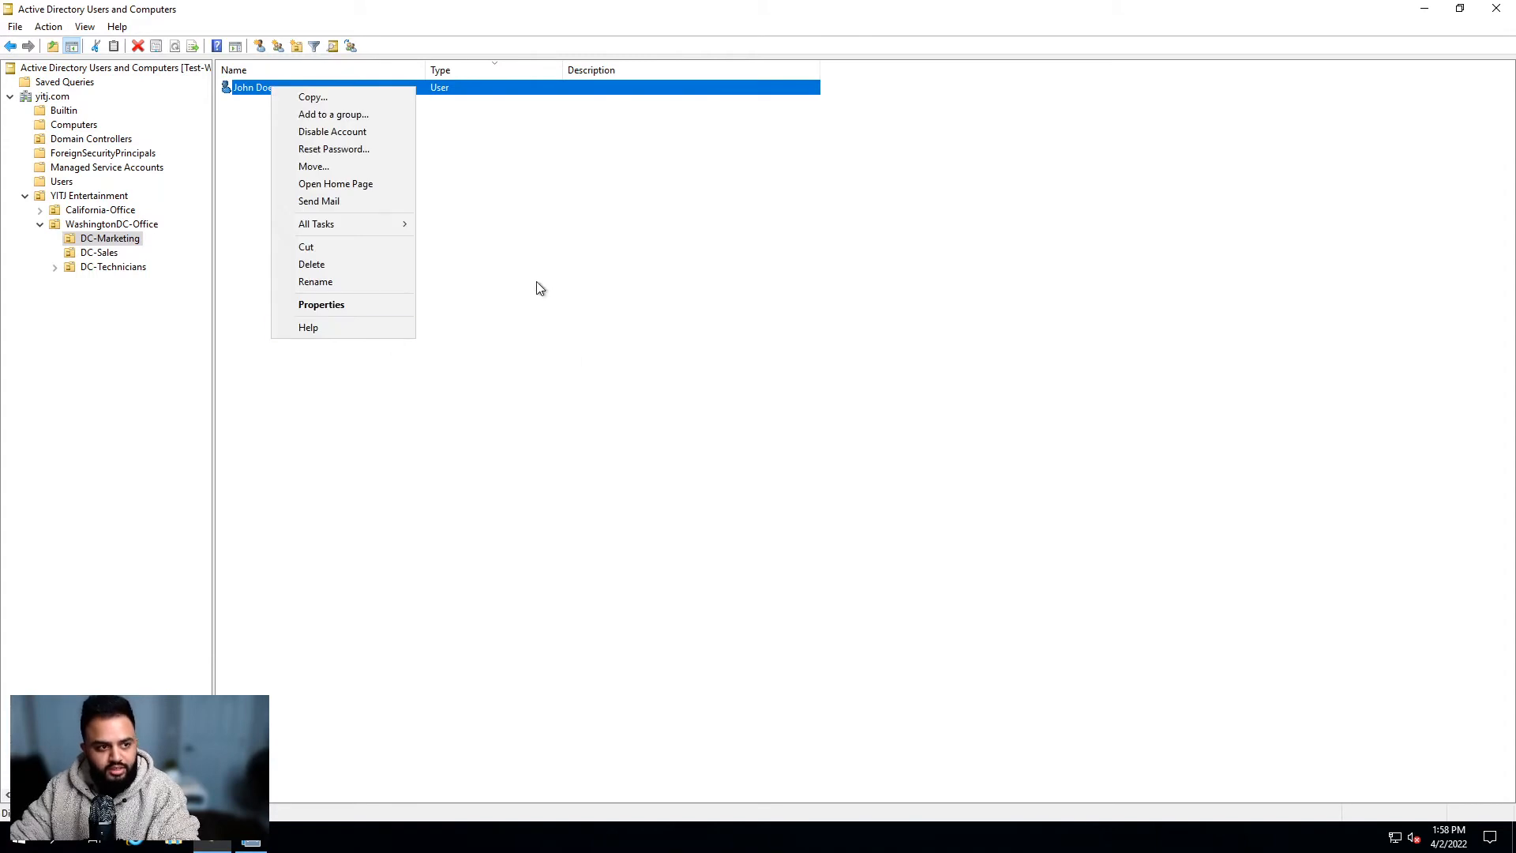
{"action": "left_click", "coordinate": [398, 132]}
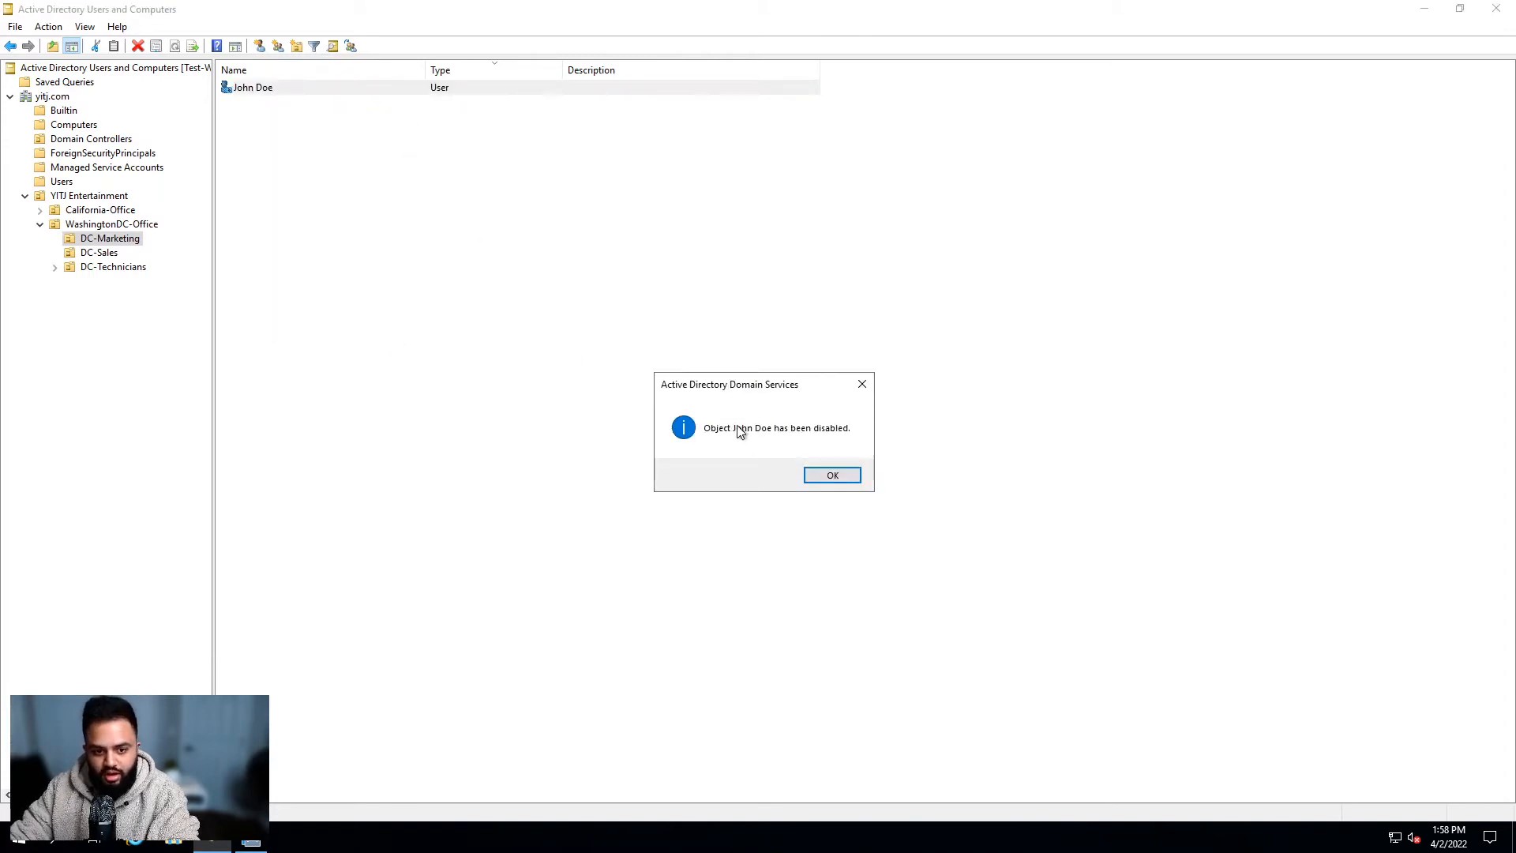
{"action": "left_click", "coordinate": [846, 476]}
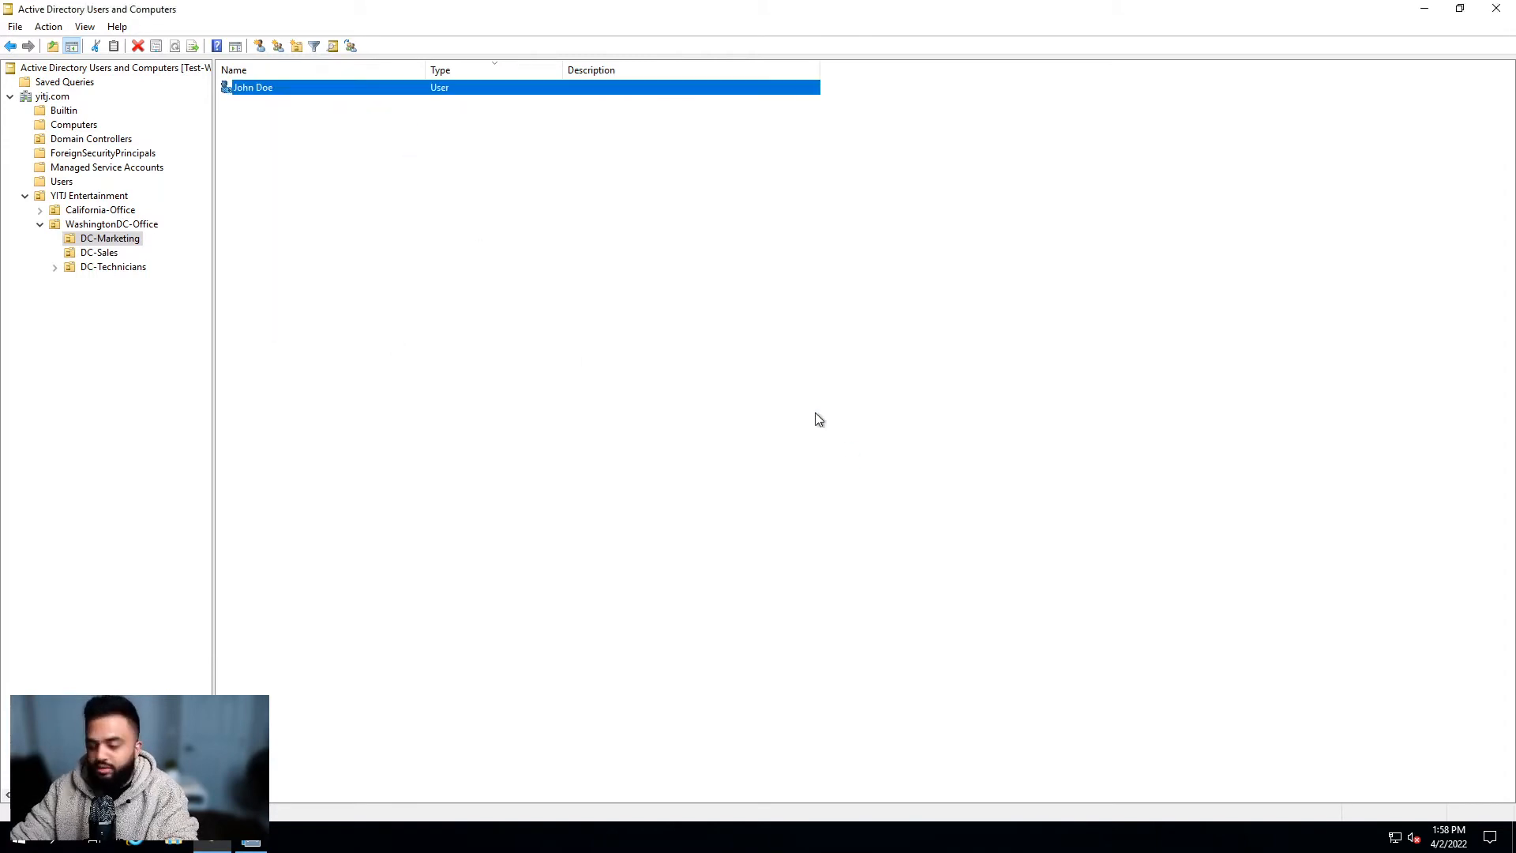
{"action": "left_click", "coordinate": [790, 413]}
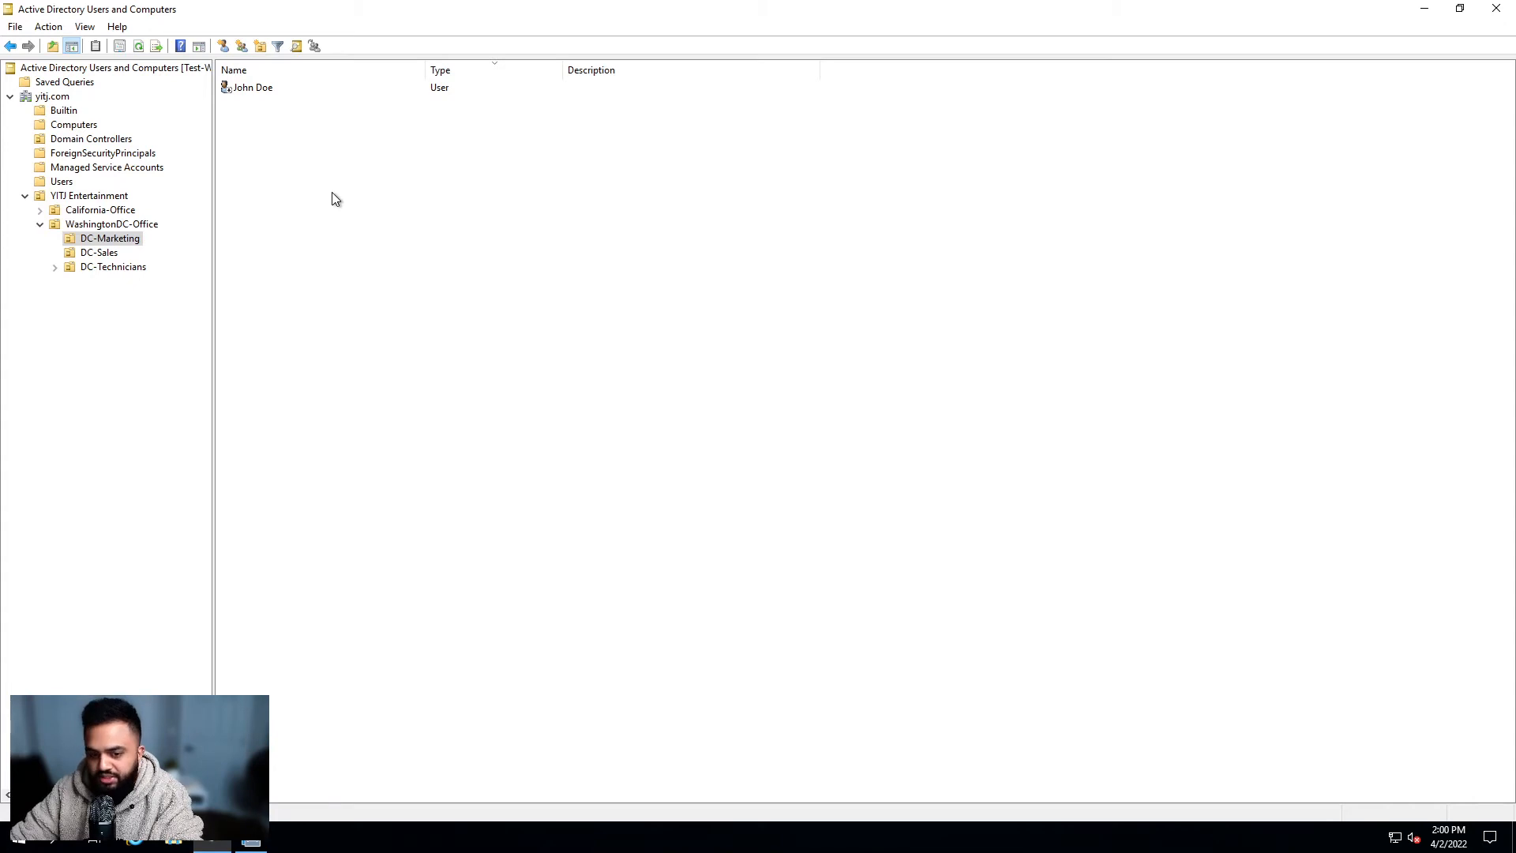
Step: Choose Enable Account for the user and dismiss the confirmation message
{"action": "right_click", "coordinate": [271, 85]}
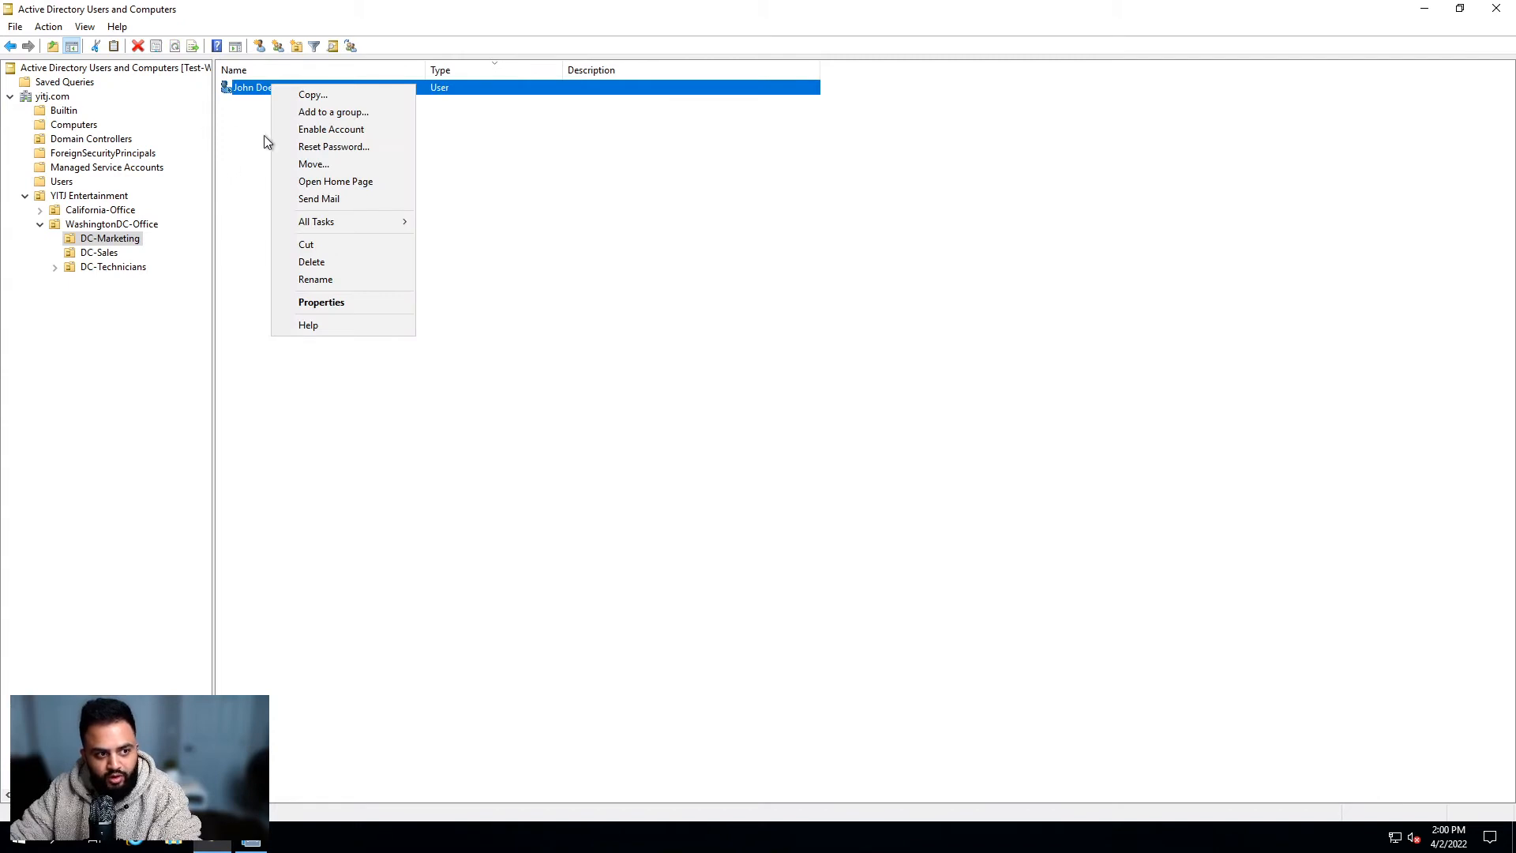
{"action": "left_click", "coordinate": [306, 135]}
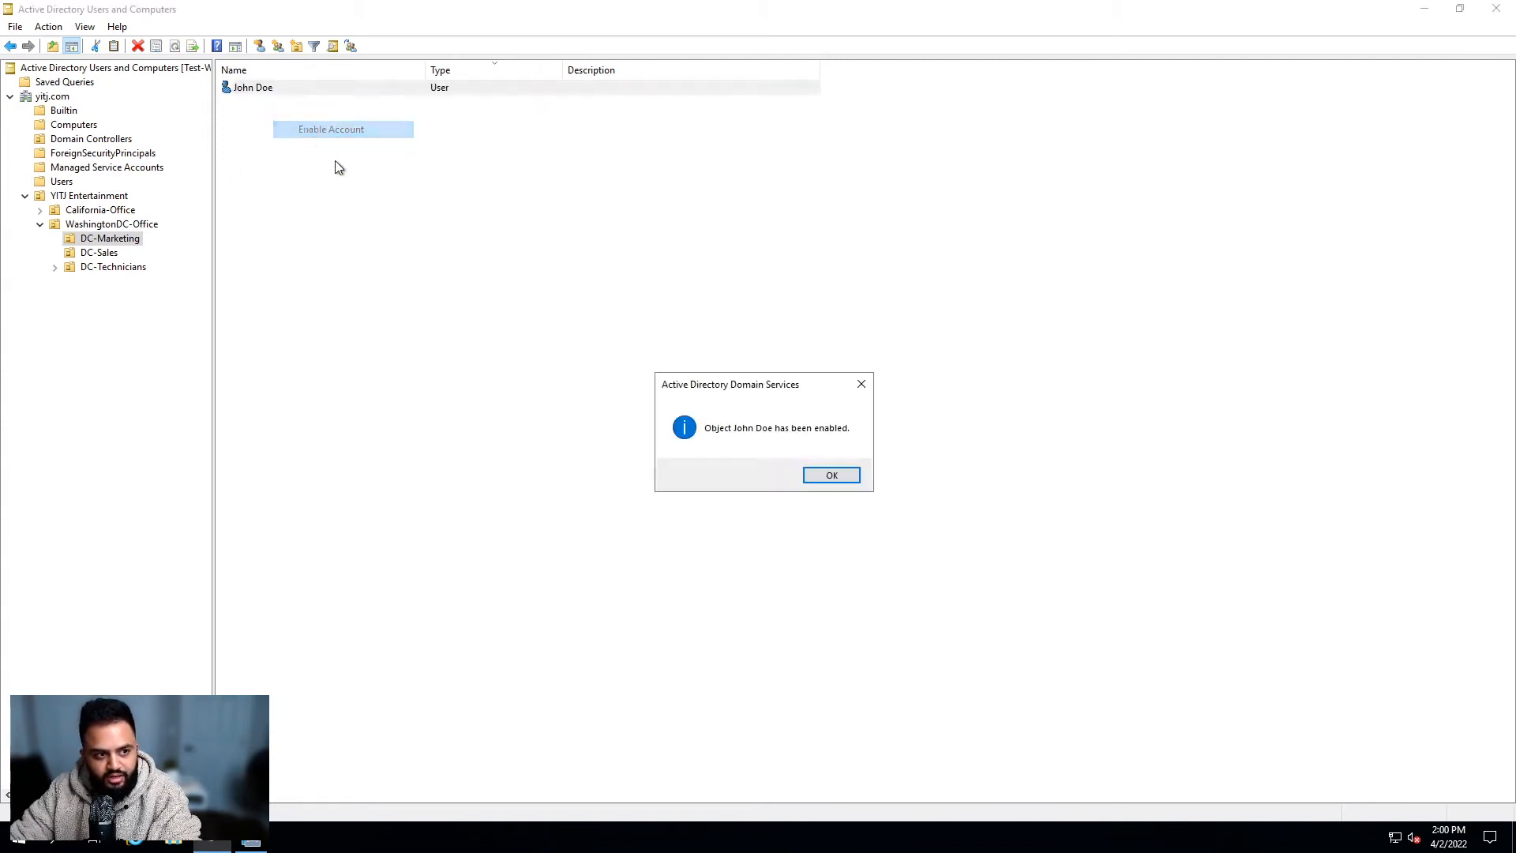
{"action": "left_click", "coordinate": [827, 473]}
{"action": "left_click", "coordinate": [356, 200]}
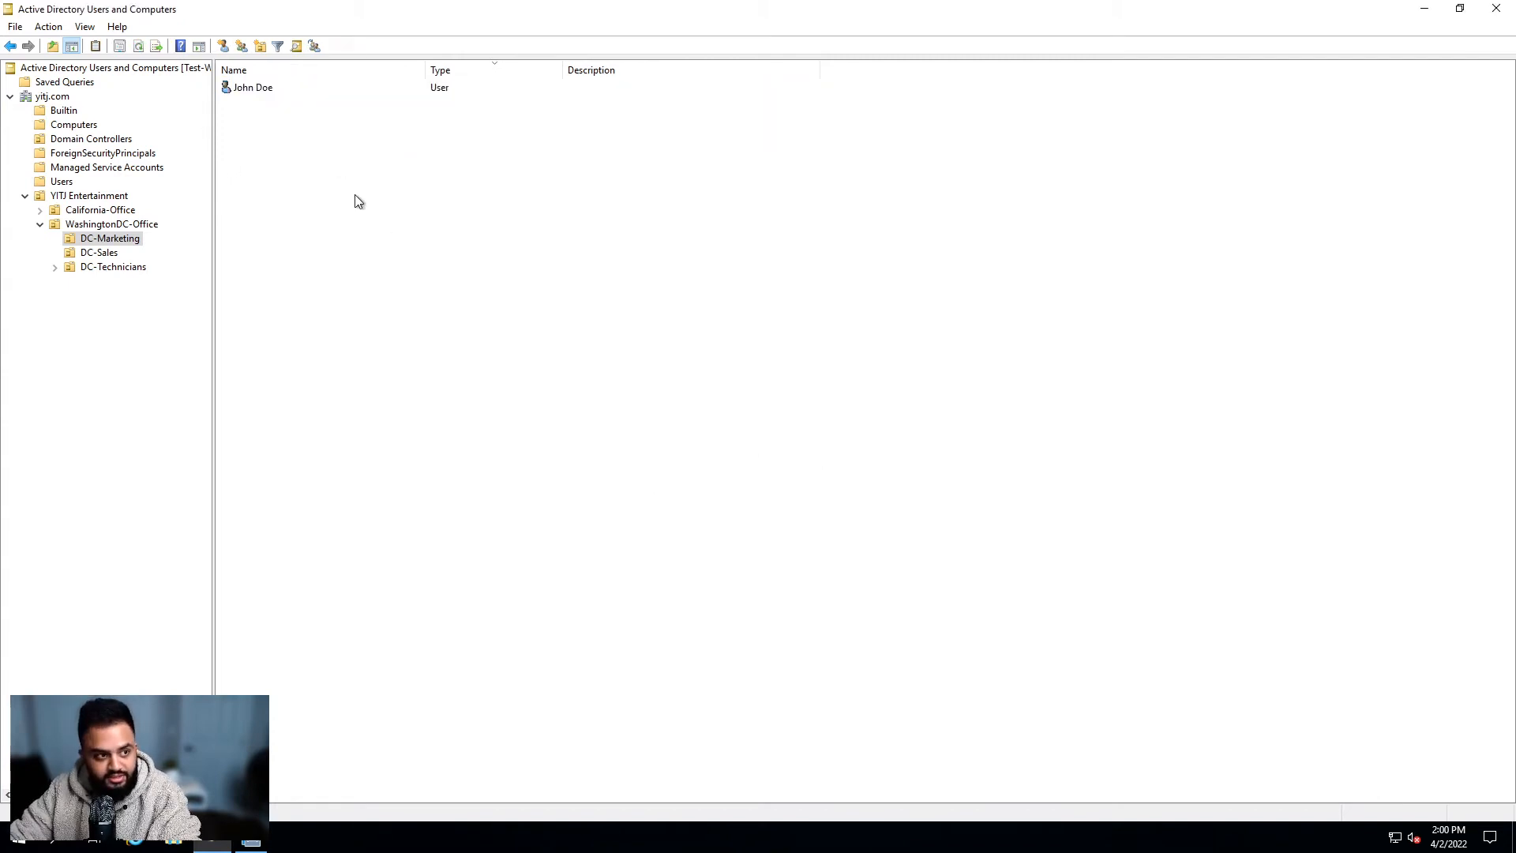
Step: Select the user account in the DC-Marketing list, leaving it highlighted
{"action": "left_click", "coordinate": [264, 89]}
{"action": "left_click", "coordinate": [293, 118]}
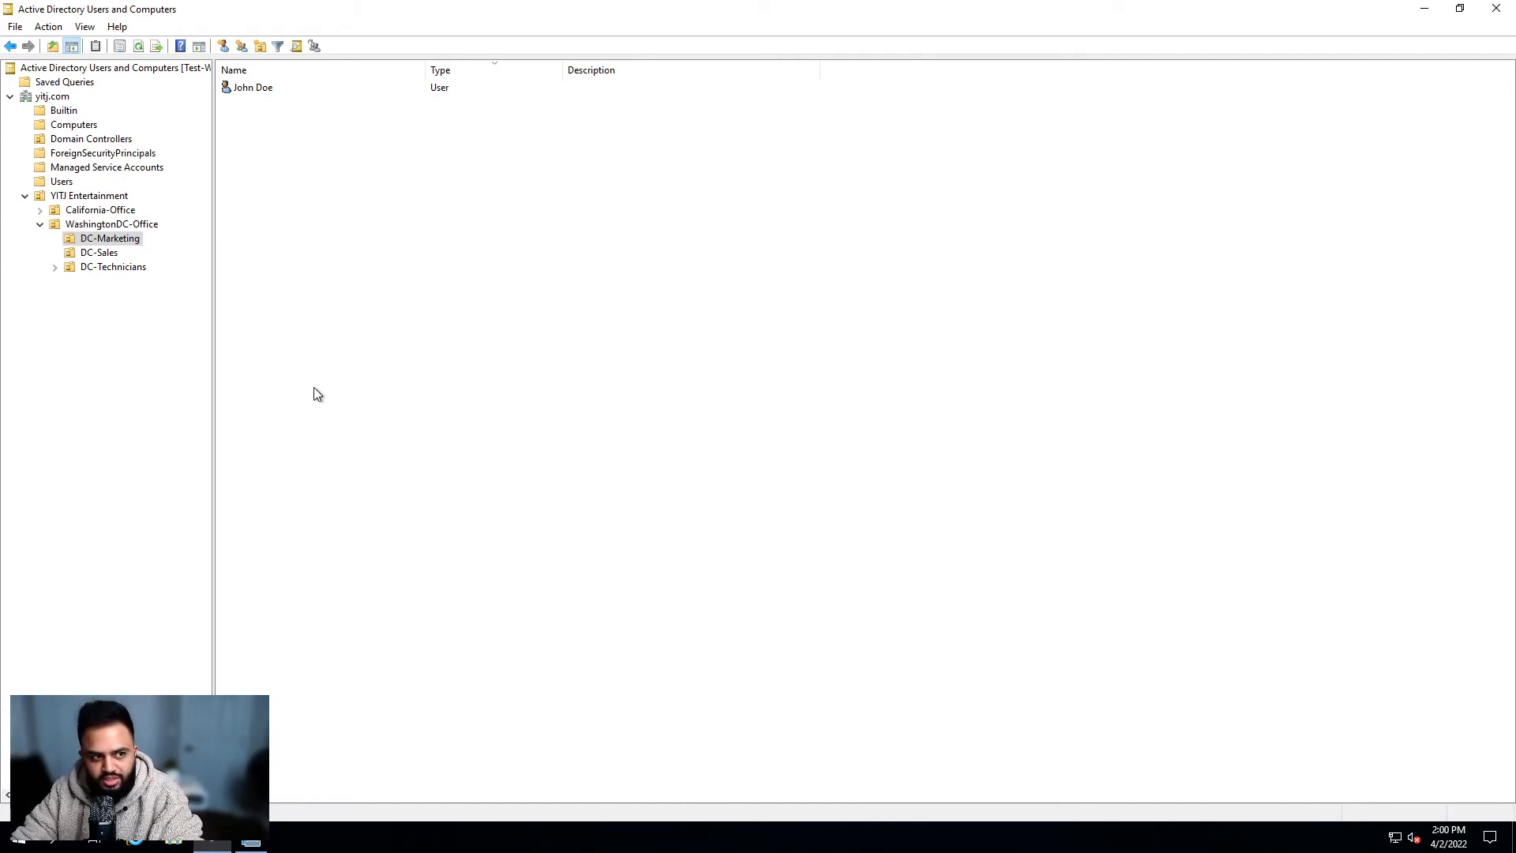
{"action": "left_click", "coordinate": [264, 88]}
{"action": "left_click", "coordinate": [256, 111]}
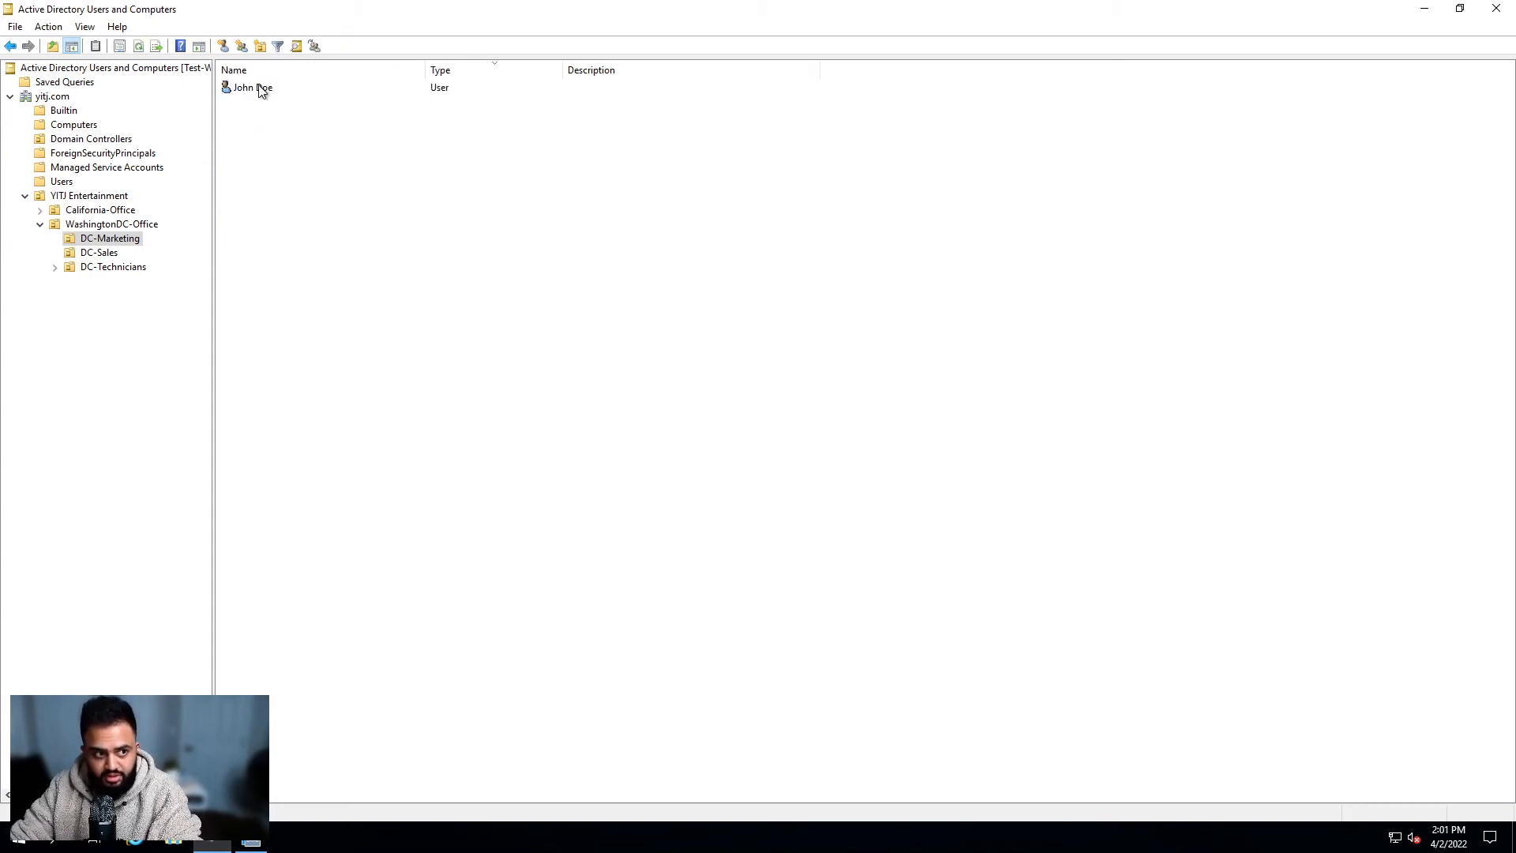
{"action": "left_click", "coordinate": [261, 88]}
{"action": "left_click", "coordinate": [251, 128]}
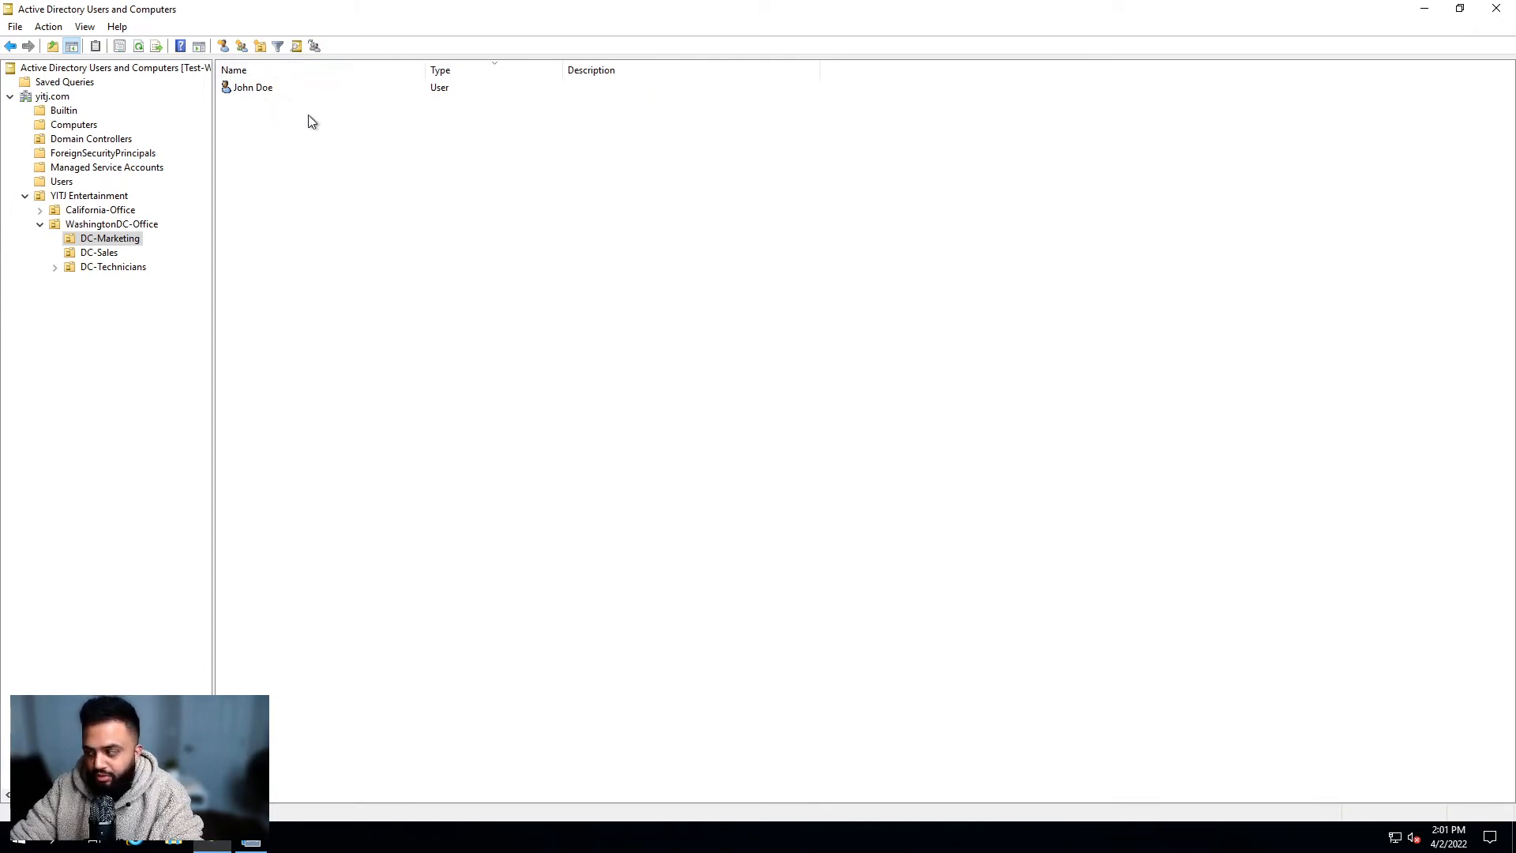
{"action": "left_click", "coordinate": [261, 89]}
{"action": "left_click", "coordinate": [268, 127]}
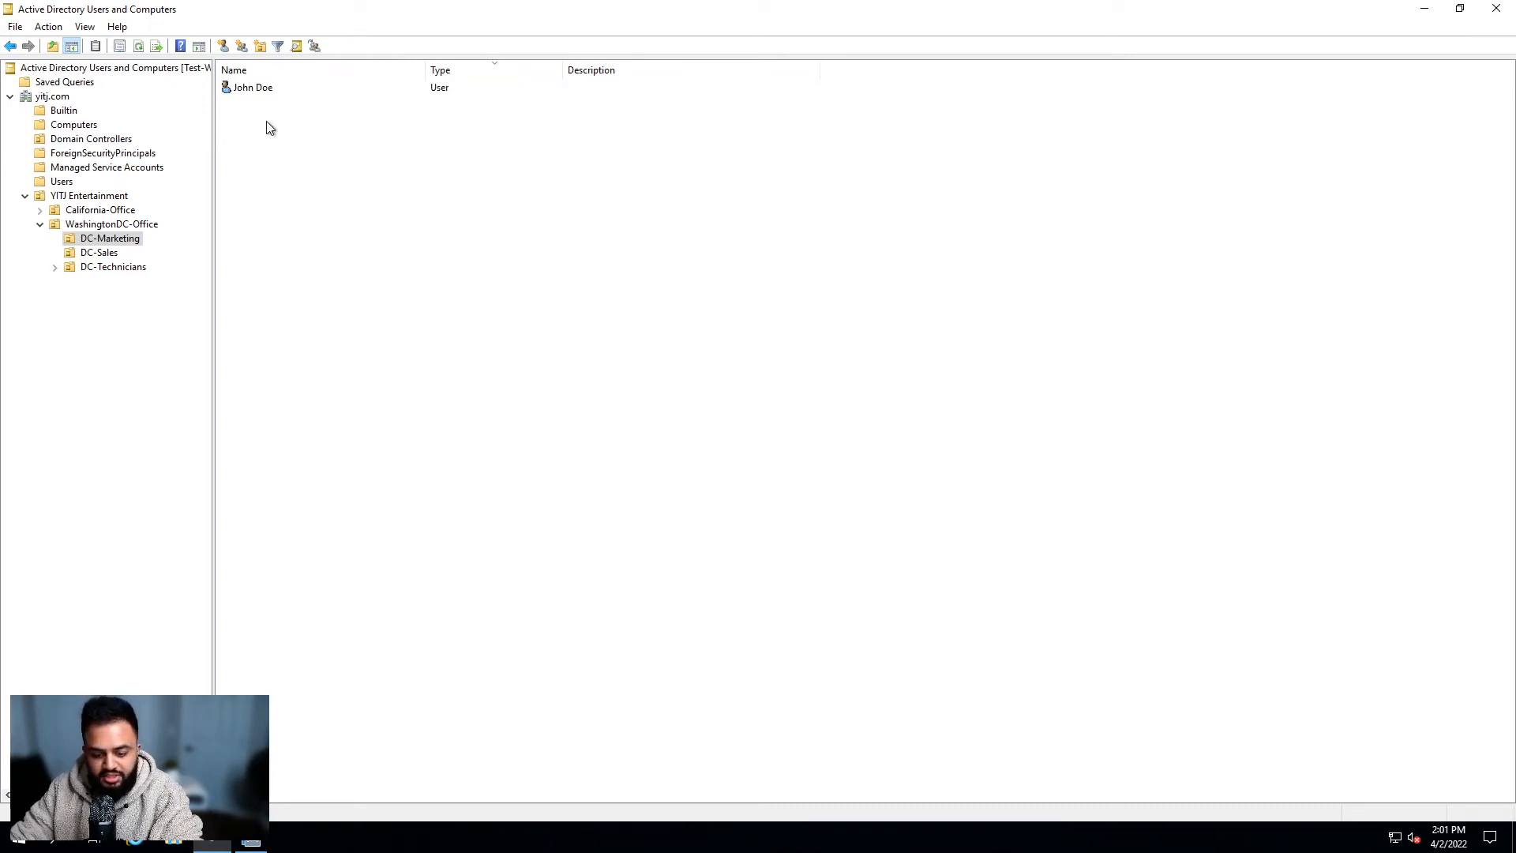
{"action": "left_click", "coordinate": [246, 89]}
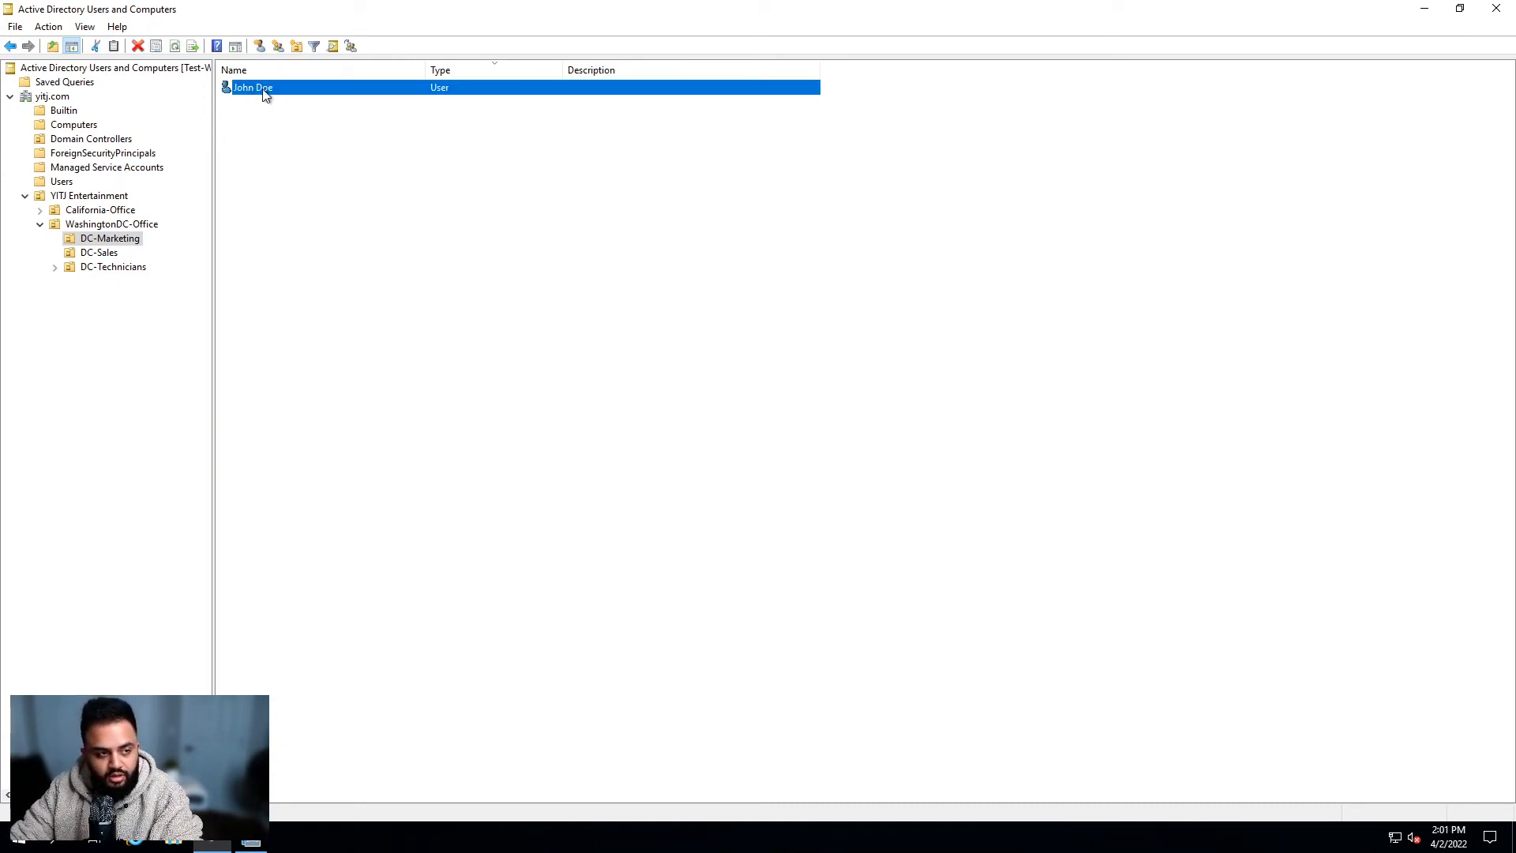
Step: Tick 'Unlock account' on the user's Account tab and save the properties with OK
{"action": "double_click", "coordinate": [264, 89]}
{"action": "left_click_drag", "start_coordinate": [547, 193], "coordinate": [734, 183]}
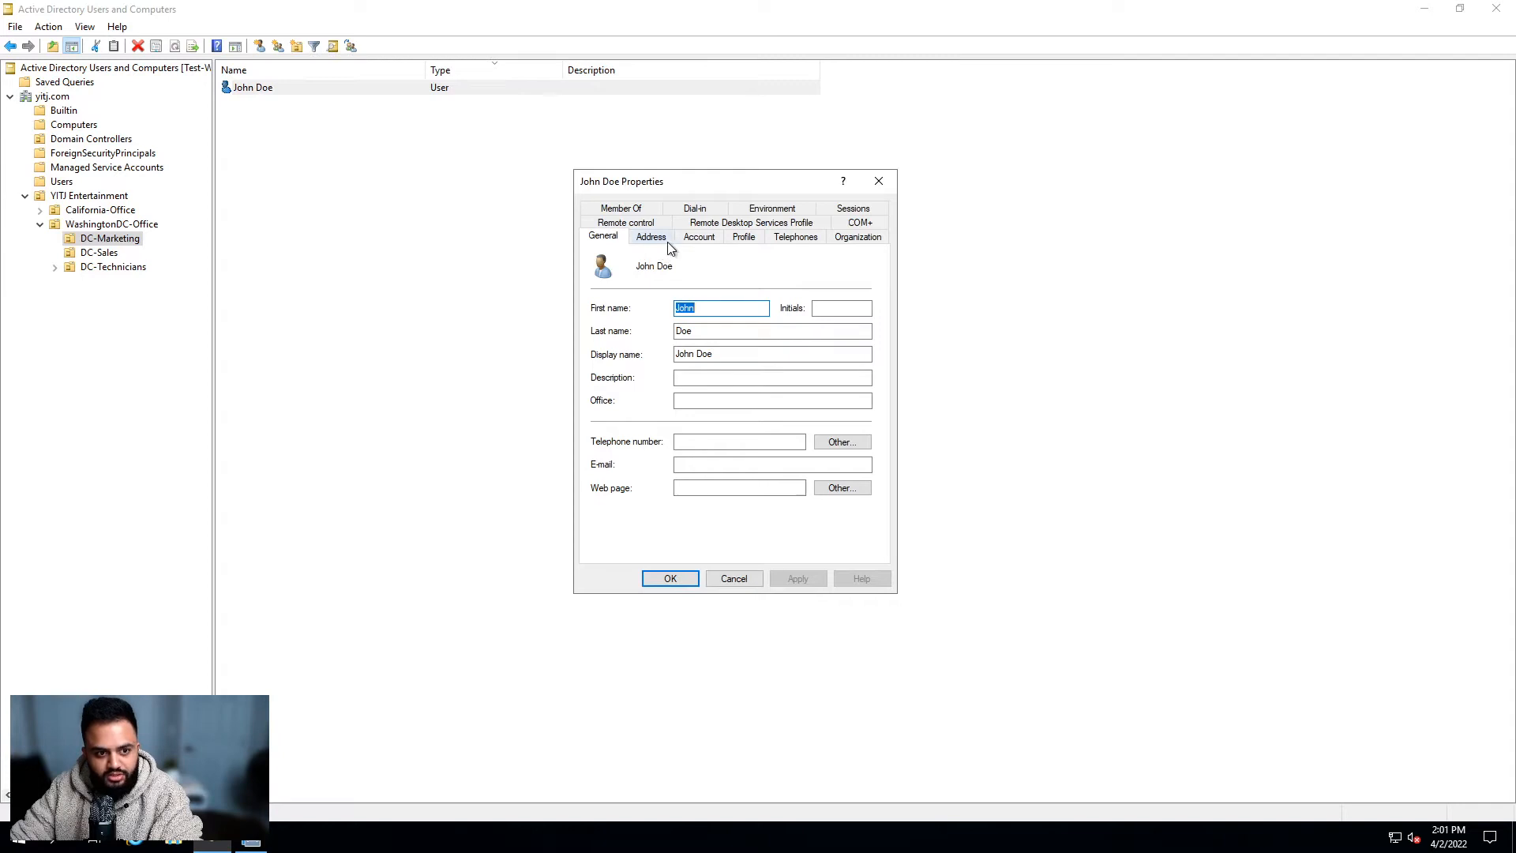
{"action": "left_click", "coordinate": [698, 238]}
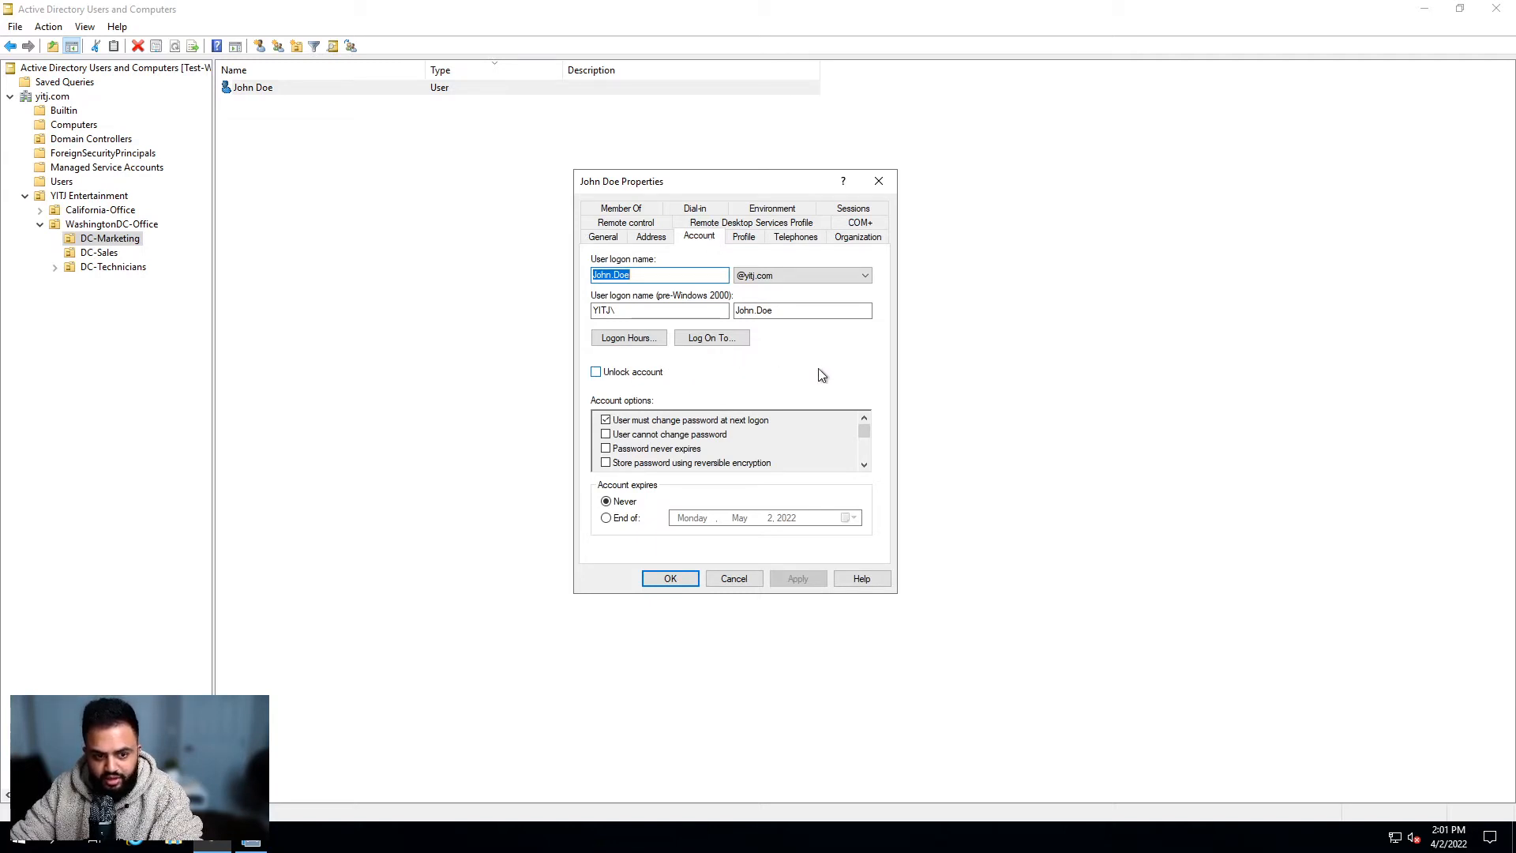
{"action": "left_click", "coordinate": [596, 372]}
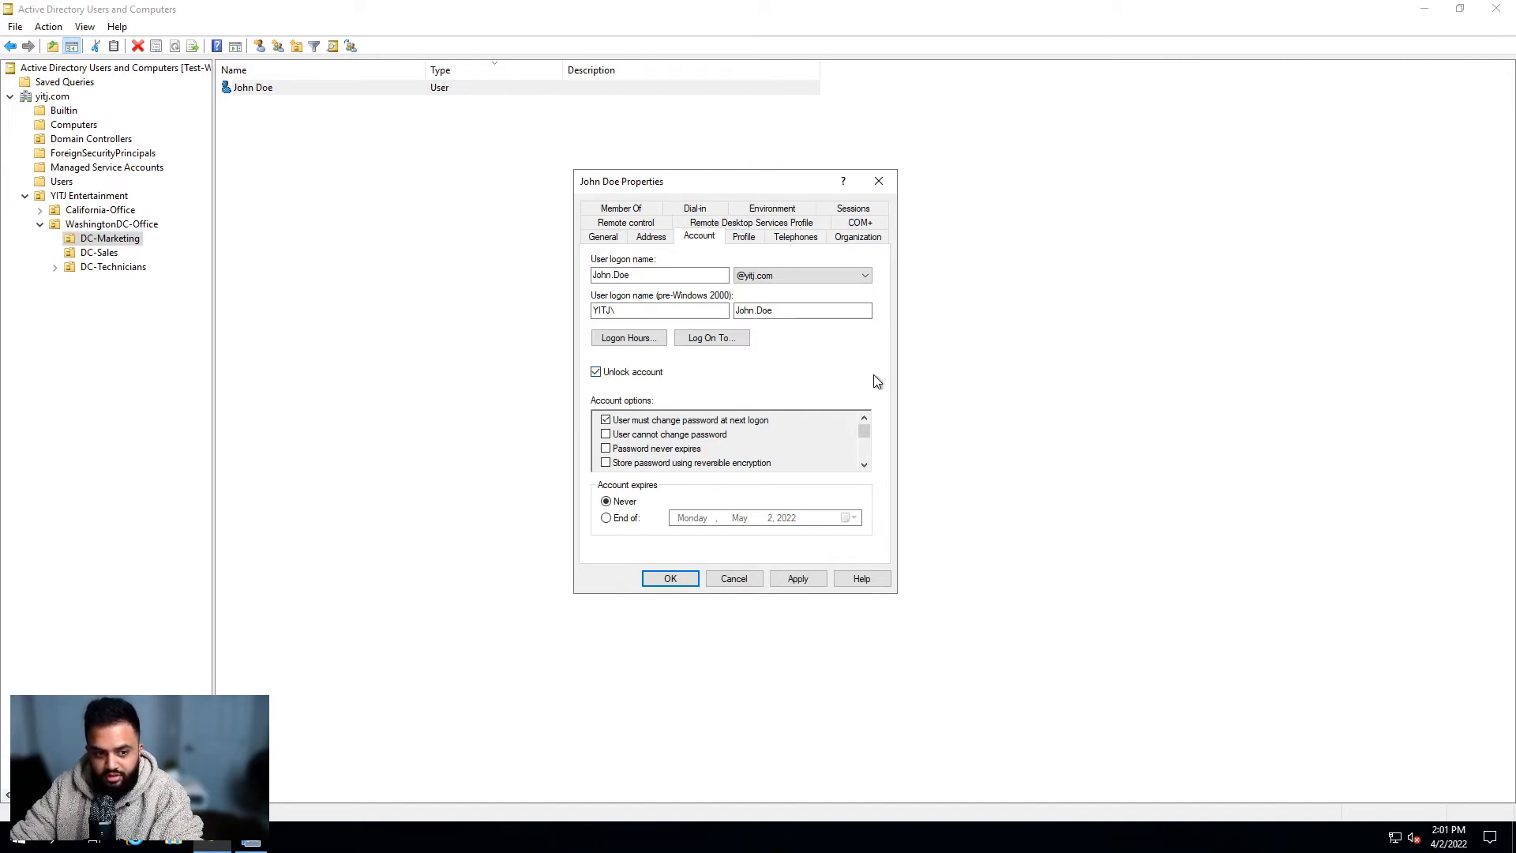
{"action": "left_click", "coordinate": [672, 579]}
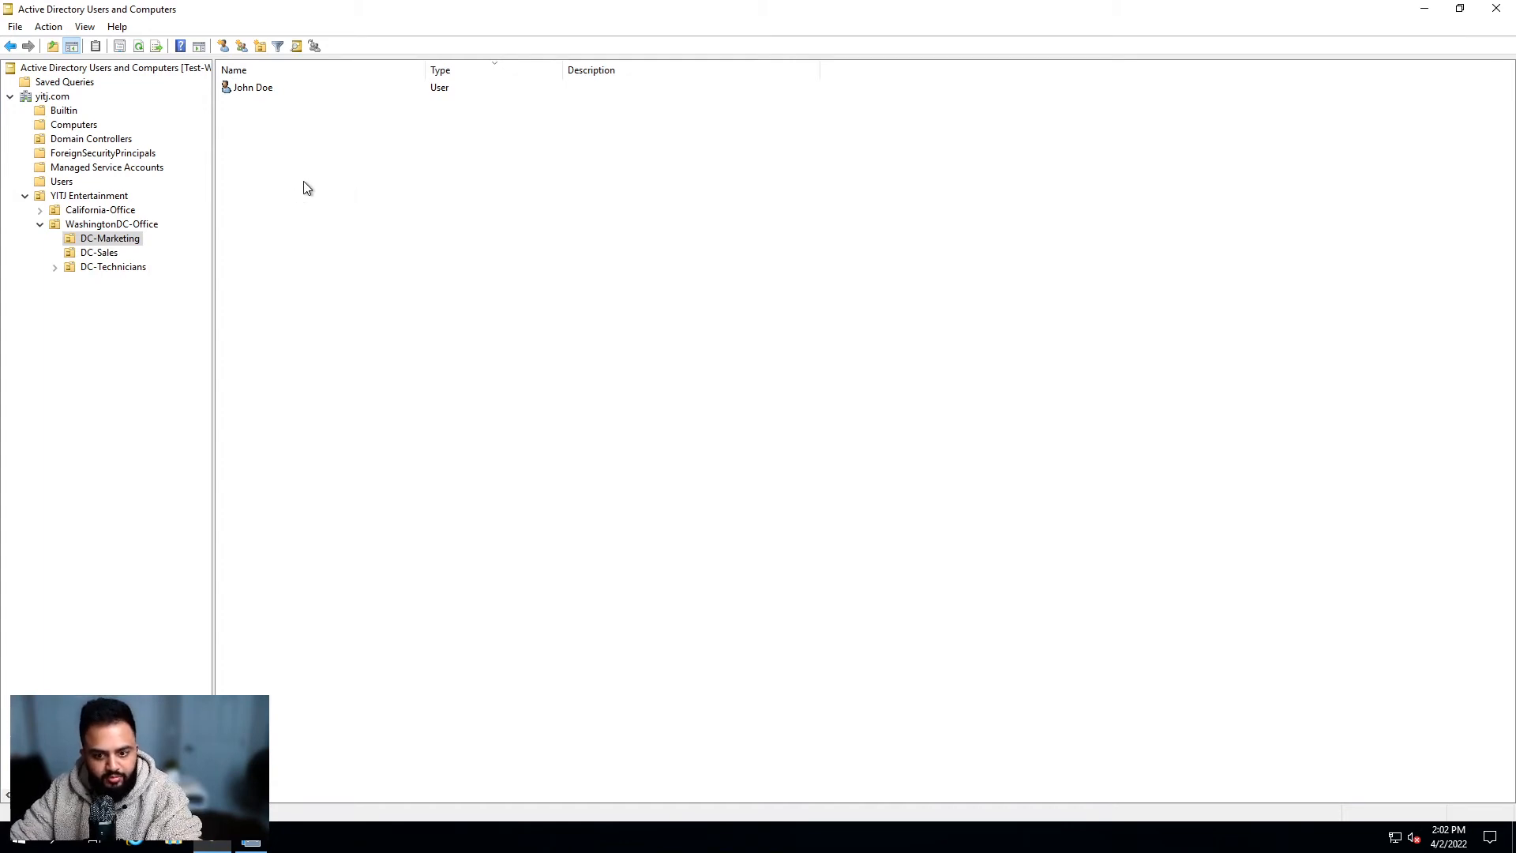
Step: List WashingtonDC-Office's contents, check DC-Marketing's user account, then return to WashingtonDC-Office
{"action": "left_click", "coordinate": [124, 229]}
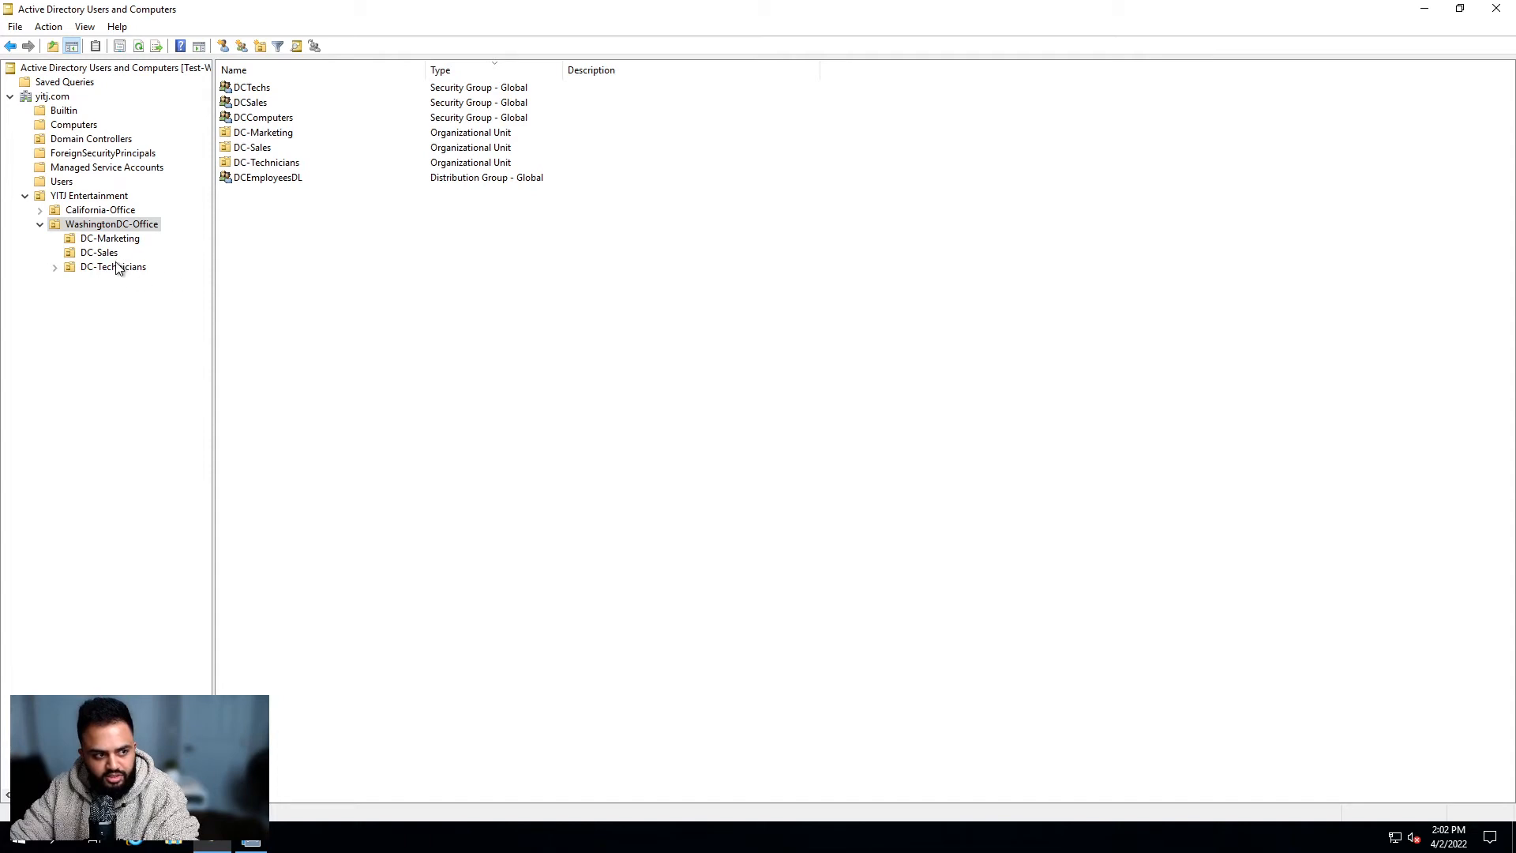
{"action": "left_click", "coordinate": [235, 119]}
{"action": "left_click", "coordinate": [286, 248]}
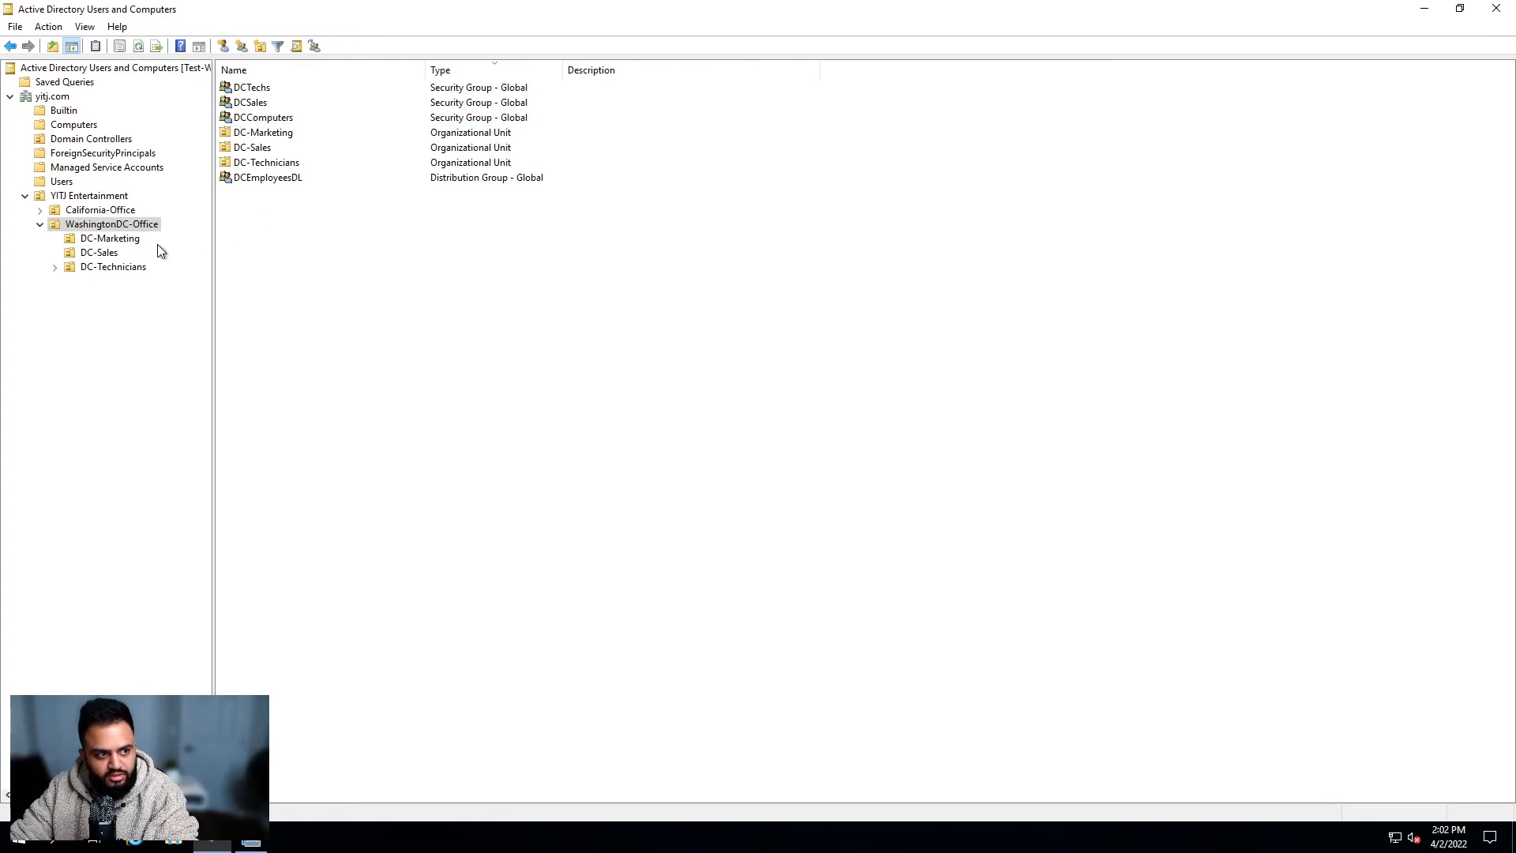
{"action": "left_click", "coordinate": [110, 238]}
{"action": "left_click", "coordinate": [229, 88]}
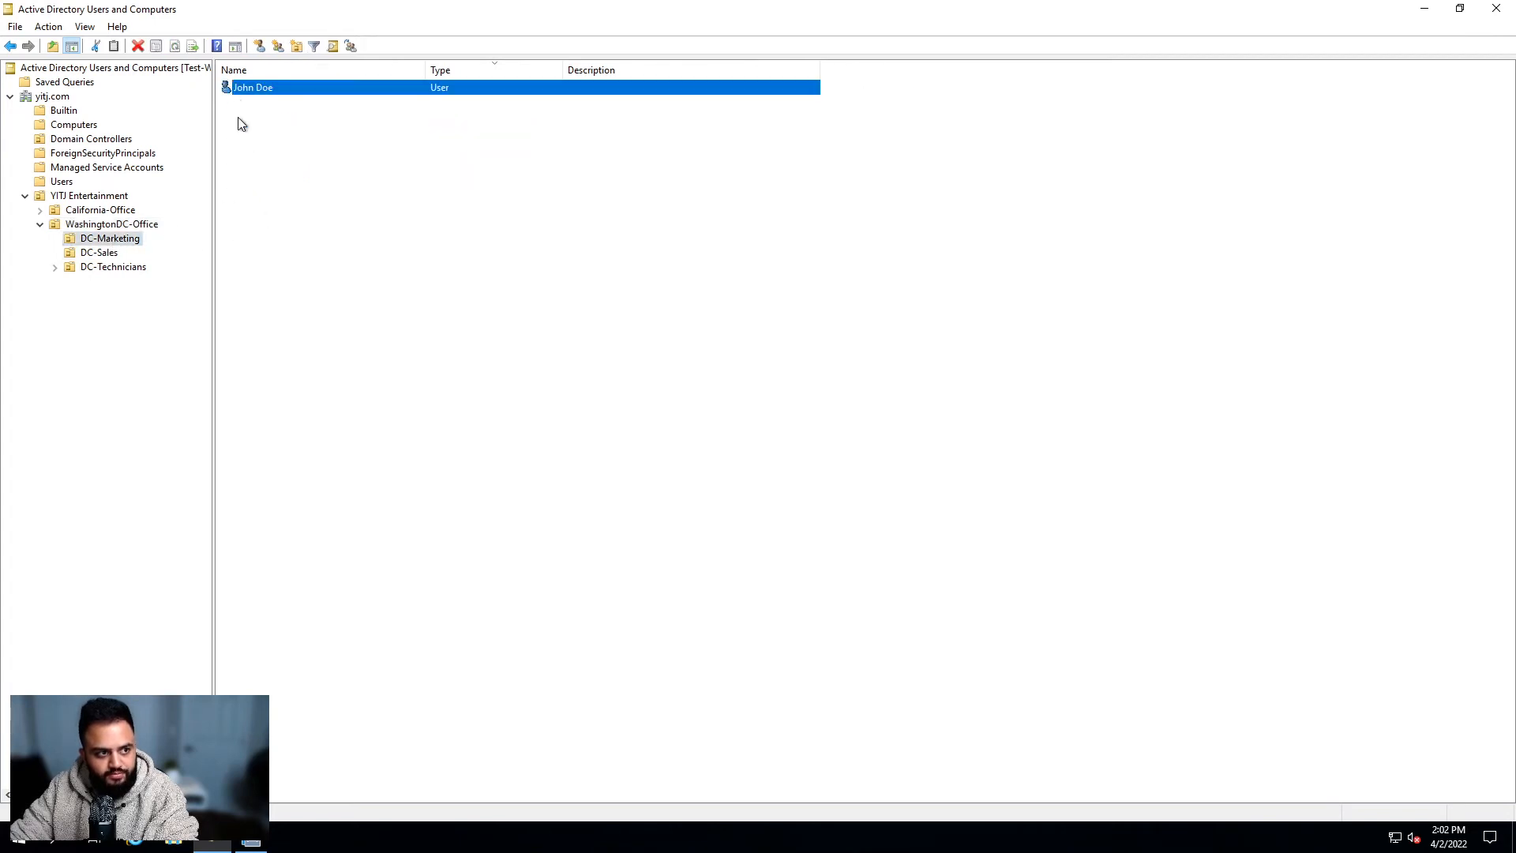
{"action": "left_click", "coordinate": [251, 182]}
{"action": "left_click", "coordinate": [111, 225]}
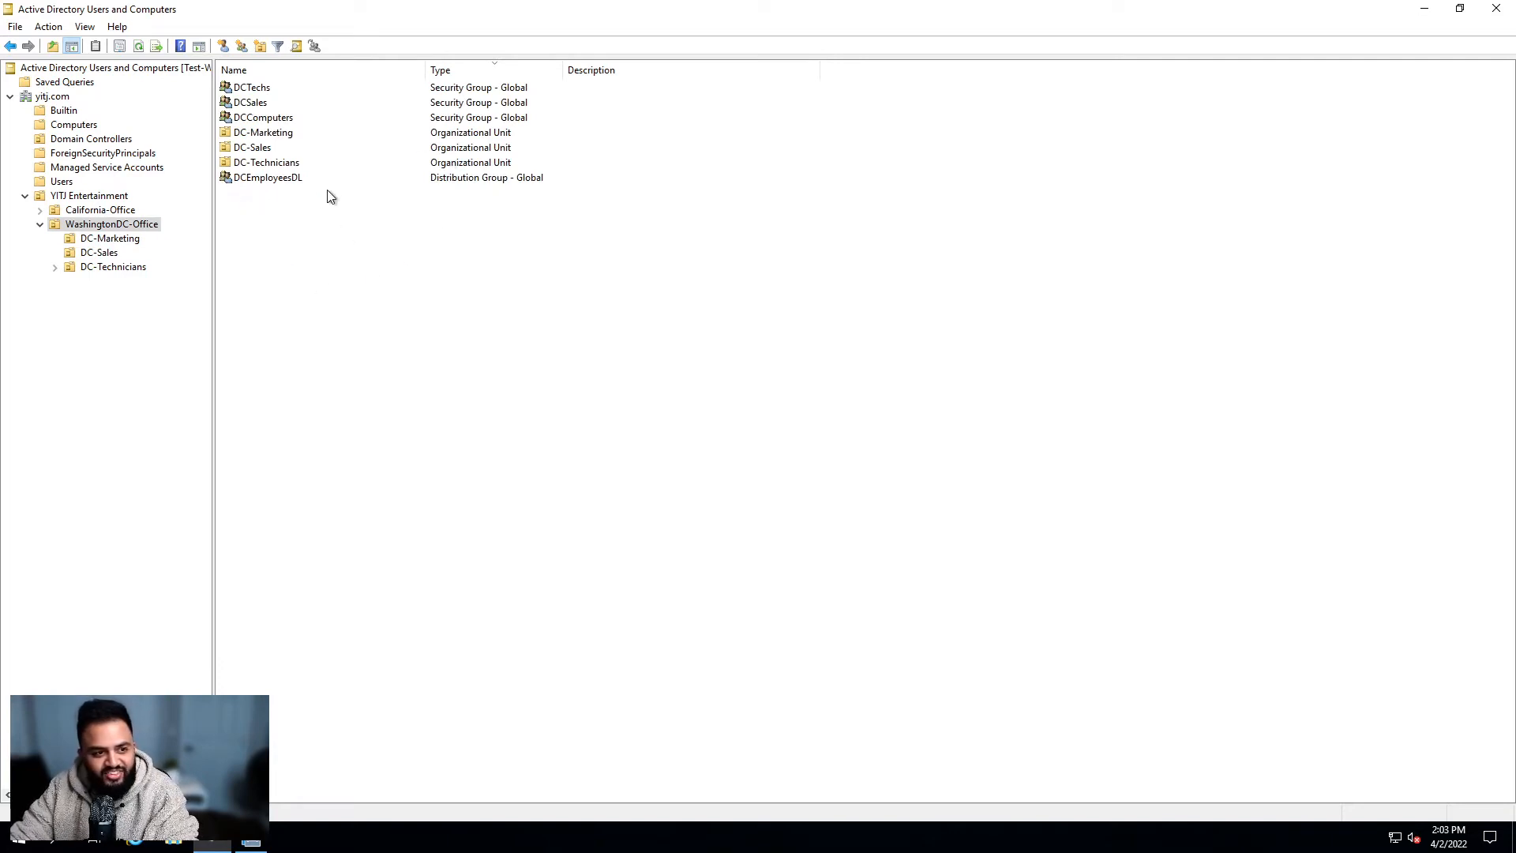
Step: Review the DCTechs, DCSales, DCComputers and DCEmployeesDL groups, briefly revisiting DC-Marketing
{"action": "left_click", "coordinate": [482, 89]}
{"action": "left_click", "coordinate": [492, 103]}
{"action": "left_click", "coordinate": [502, 117]}
{"action": "left_click", "coordinate": [500, 176]}
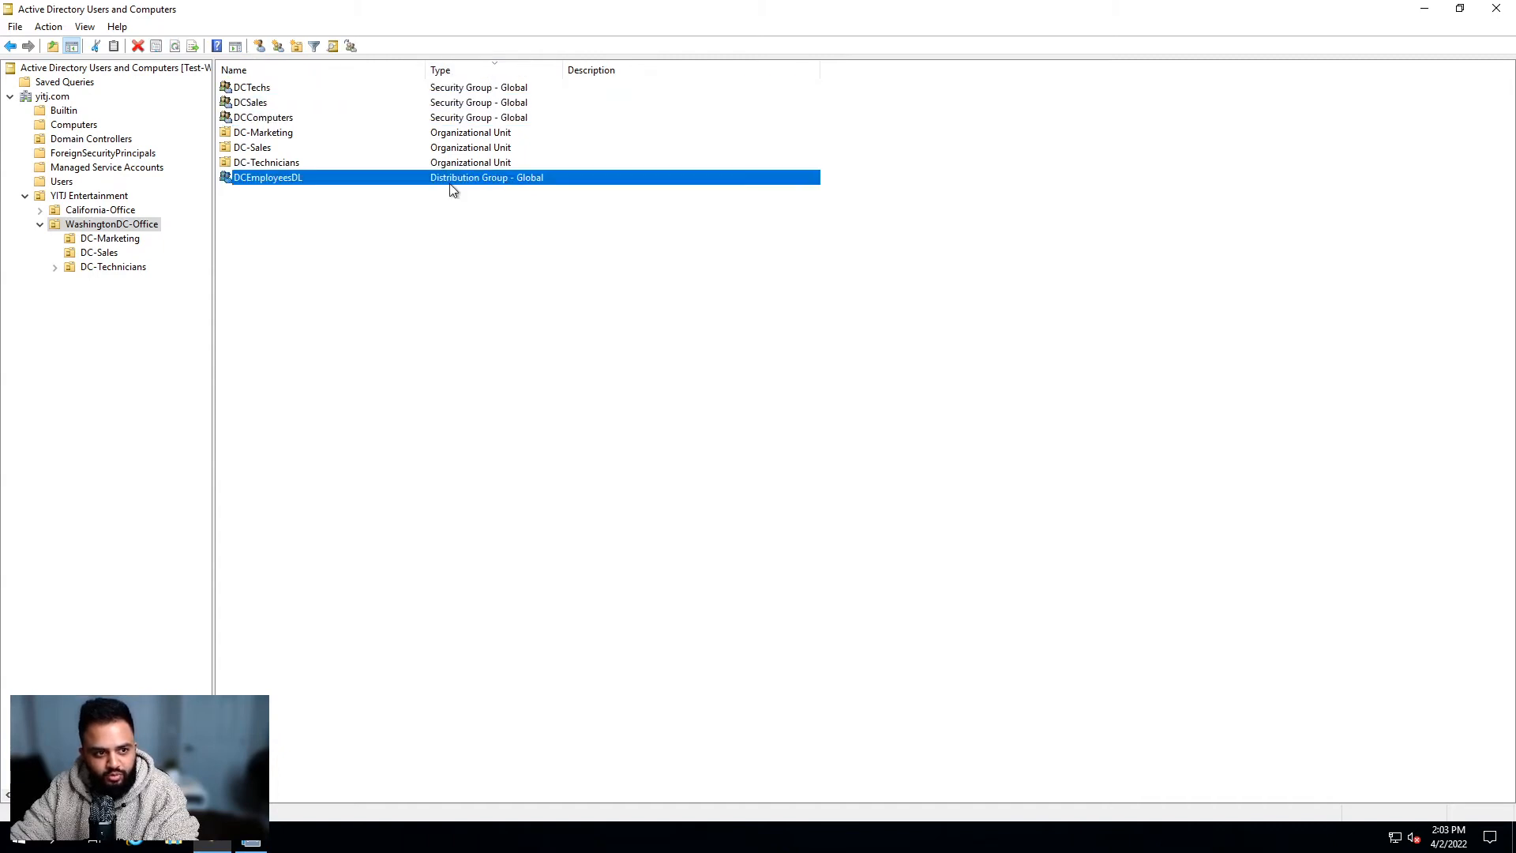
{"action": "left_click", "coordinate": [387, 229]}
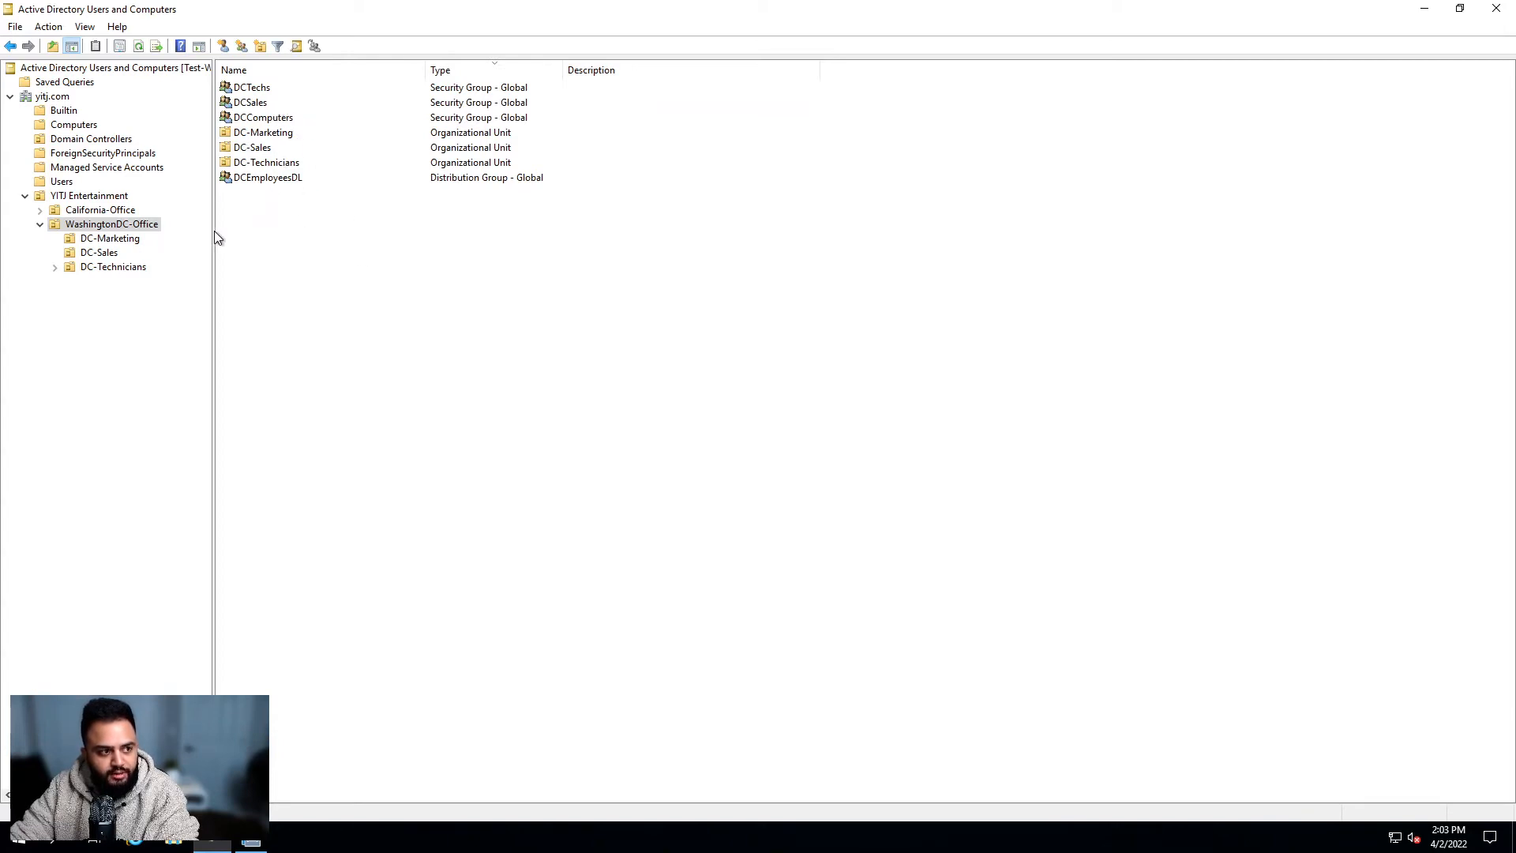
{"action": "left_click", "coordinate": [135, 238]}
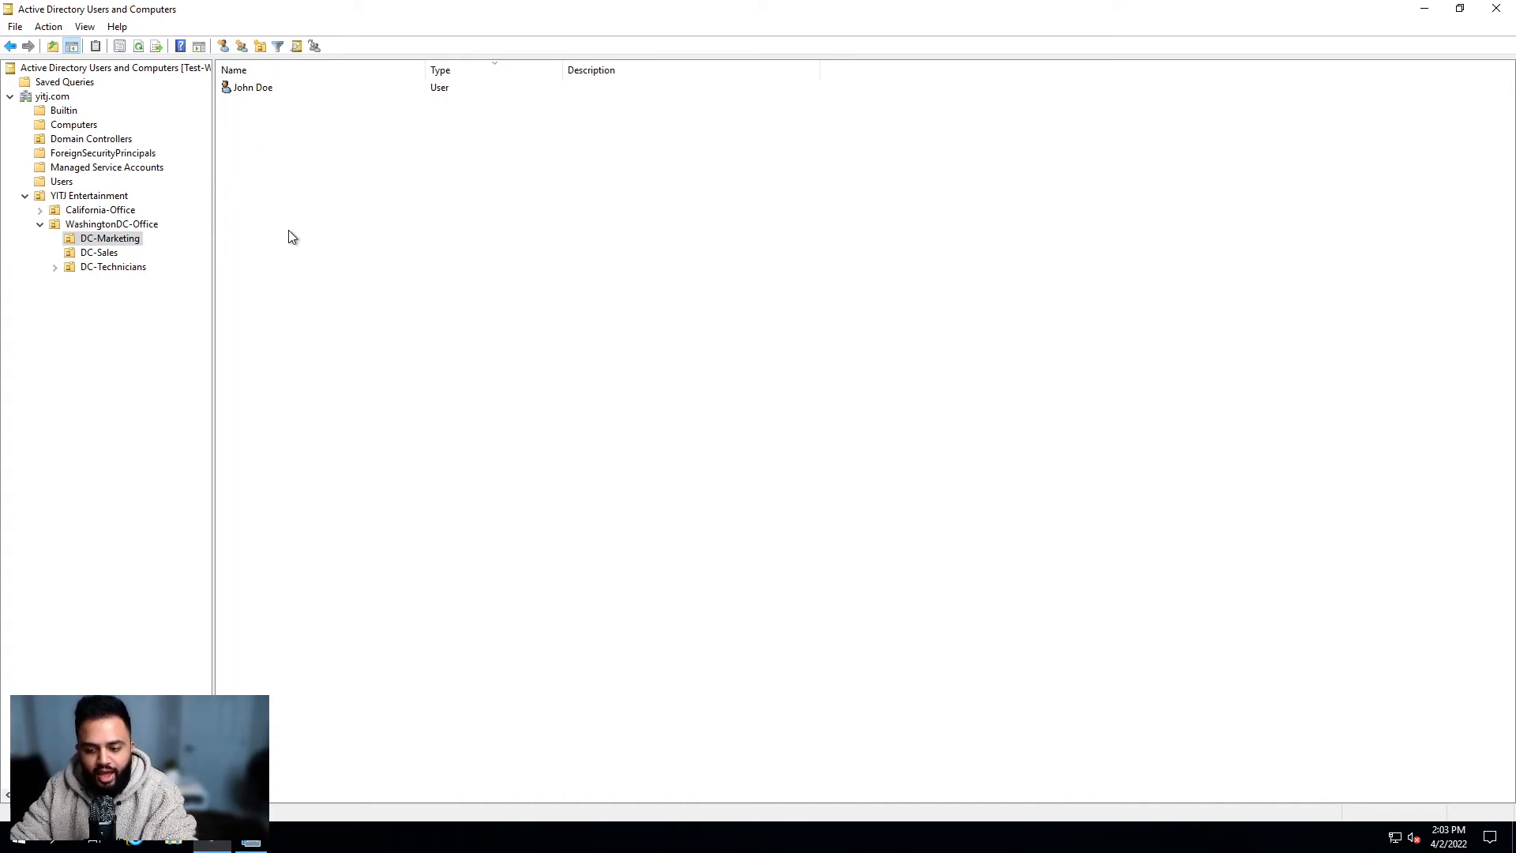
{"action": "left_click", "coordinate": [119, 227]}
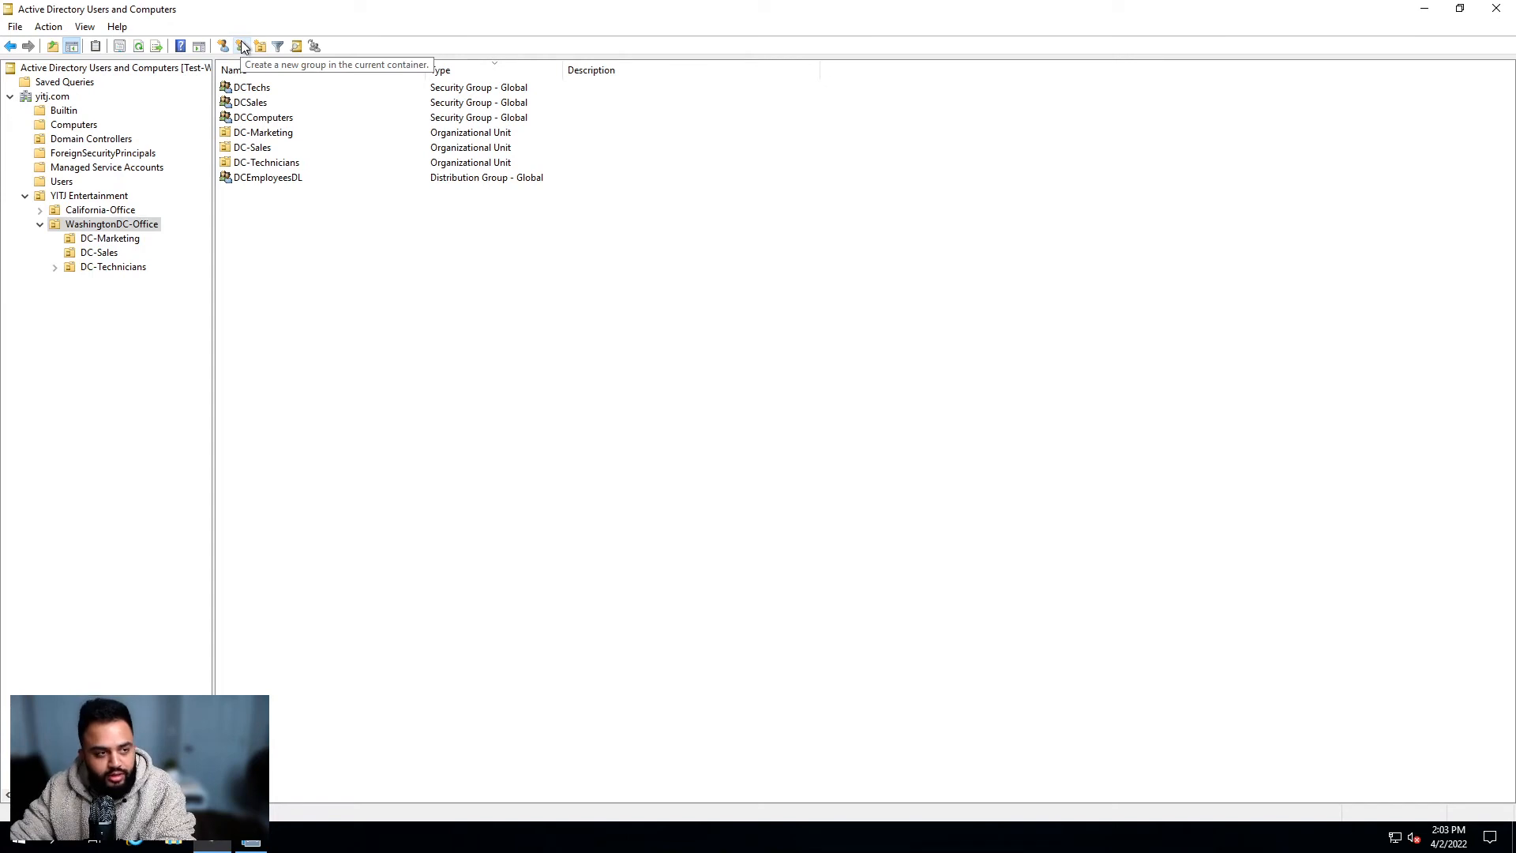
Step: Create the DCMarketing global security group via New > Group in WashingtonDC-Office
{"action": "right_click", "coordinate": [323, 227]}
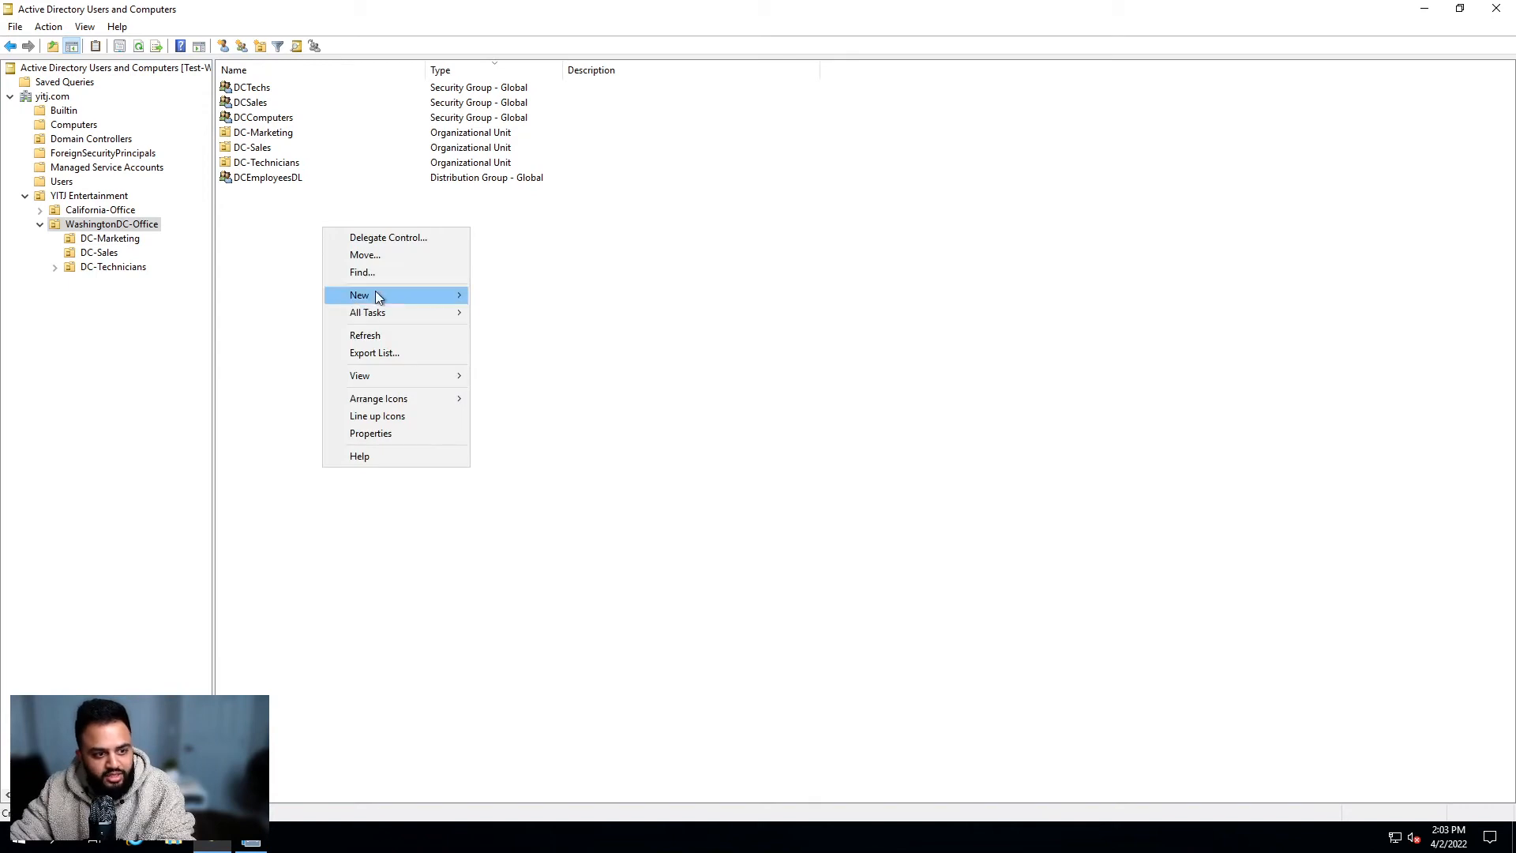
{"action": "mouse_move", "coordinate": [401, 296]}
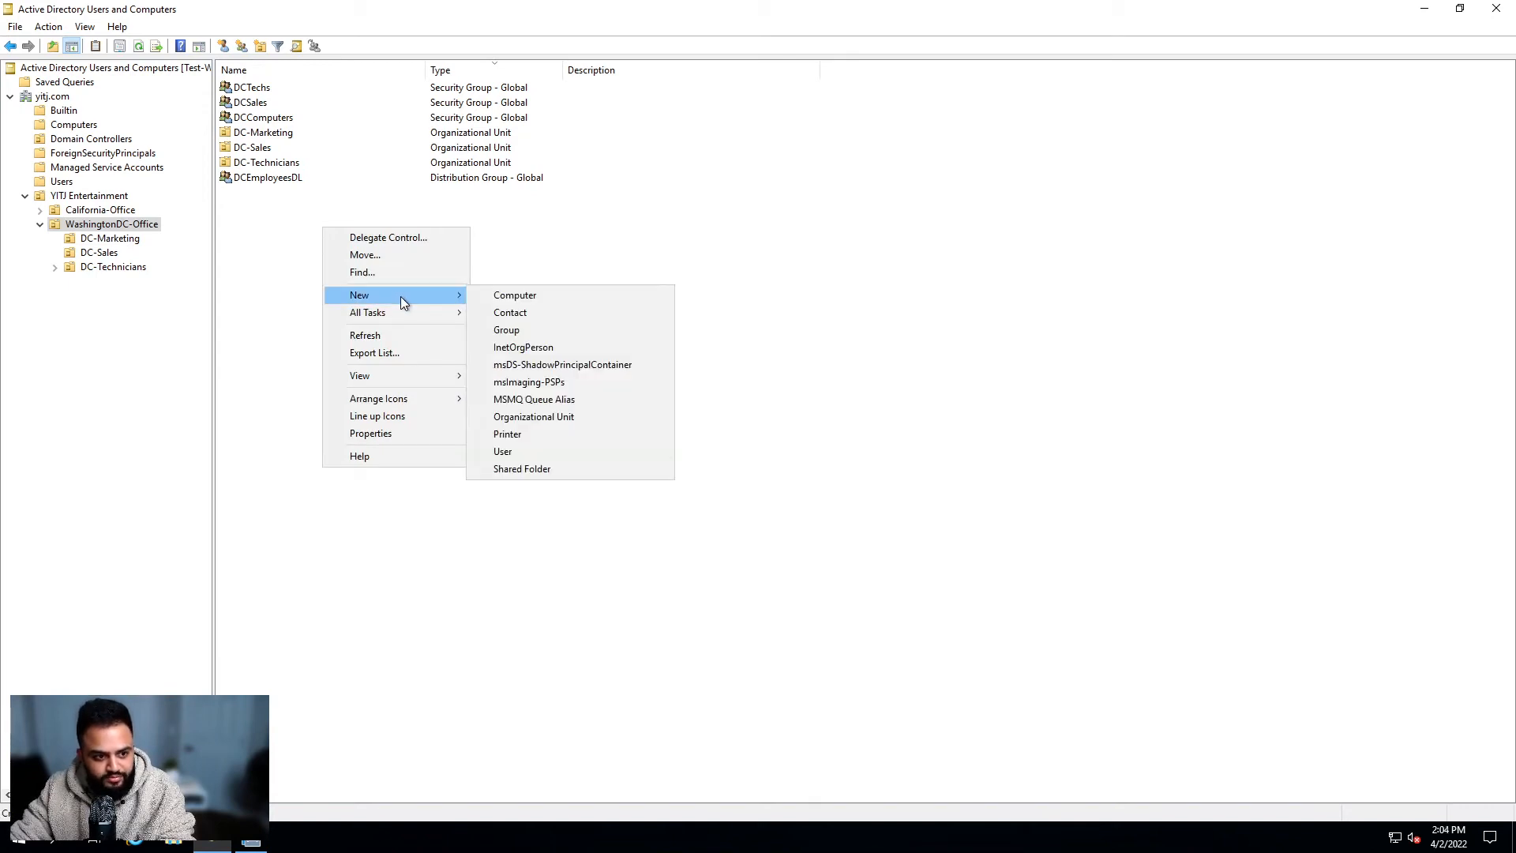
{"action": "left_click", "coordinate": [553, 332]}
{"action": "left_click_drag", "start_coordinate": [154, 21], "coordinate": [822, 230]}
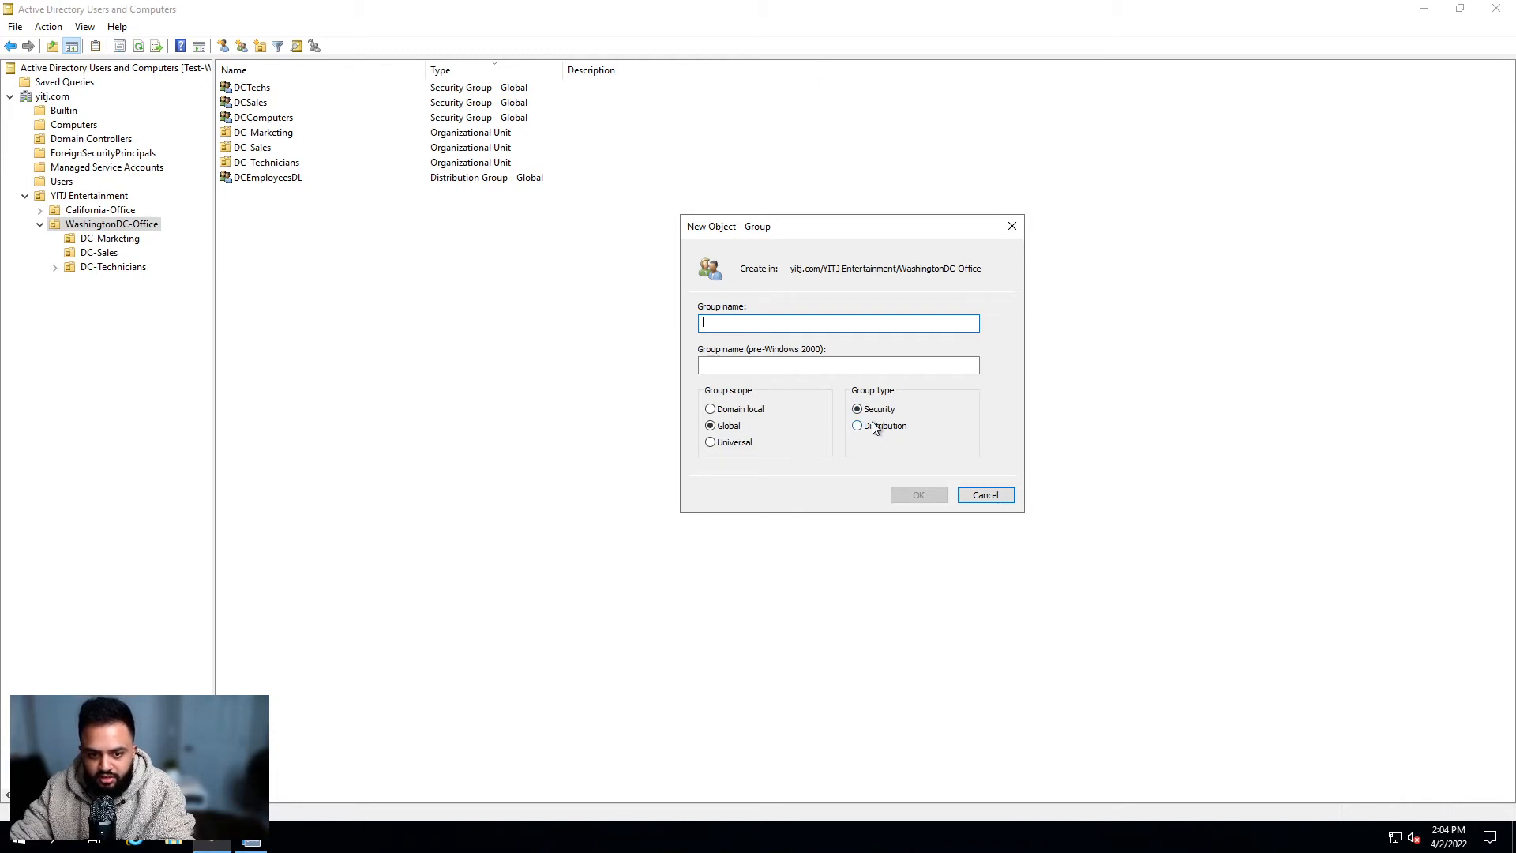
{"action": "left_click_drag", "start_coordinate": [822, 226], "coordinate": [879, 252]}
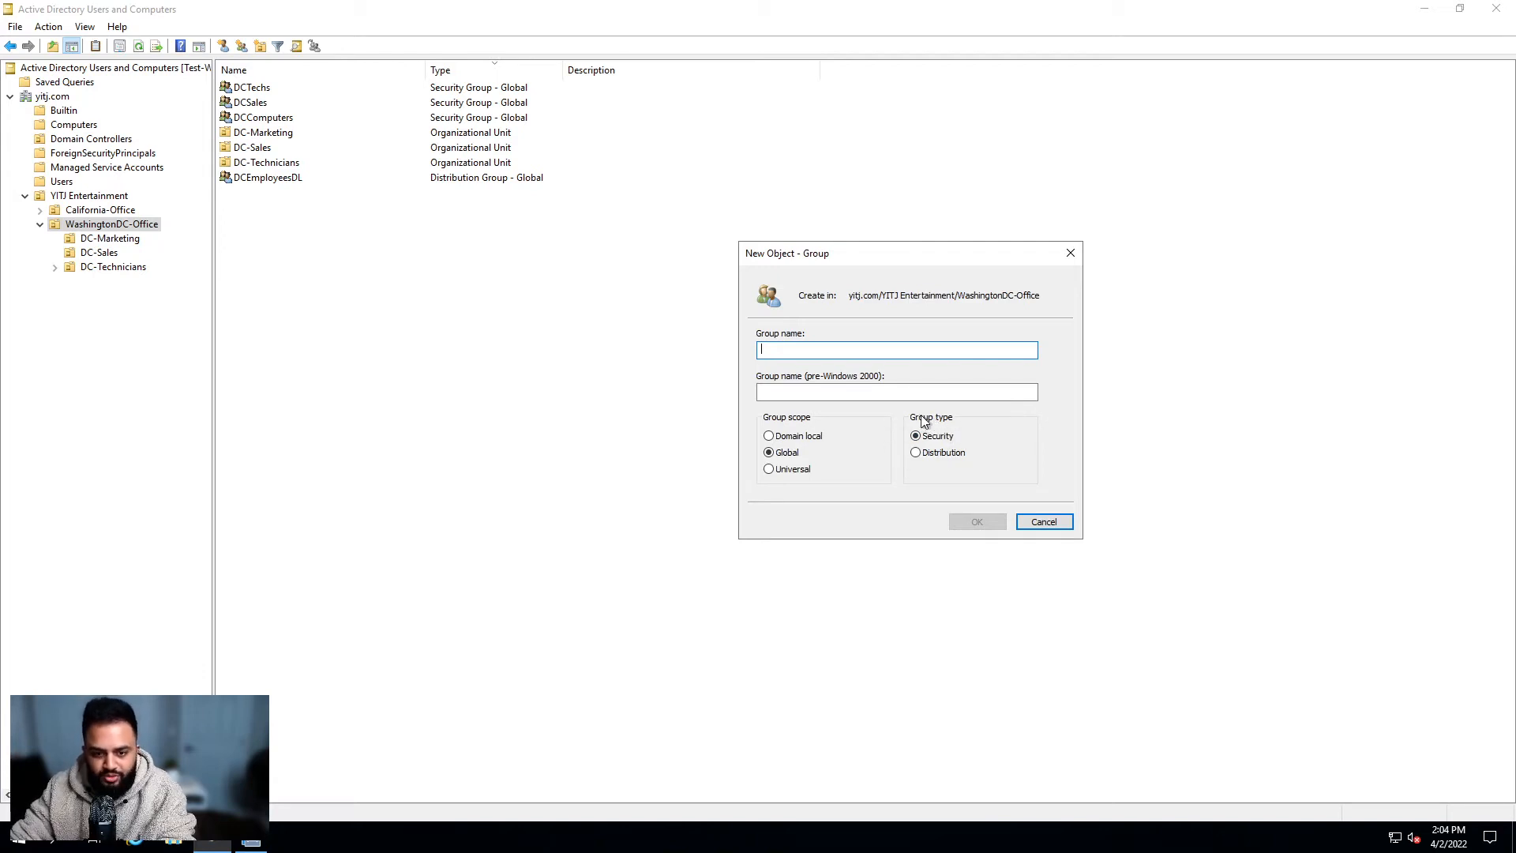
{"action": "left_click_drag", "start_coordinate": [868, 254], "coordinate": [897, 239]}
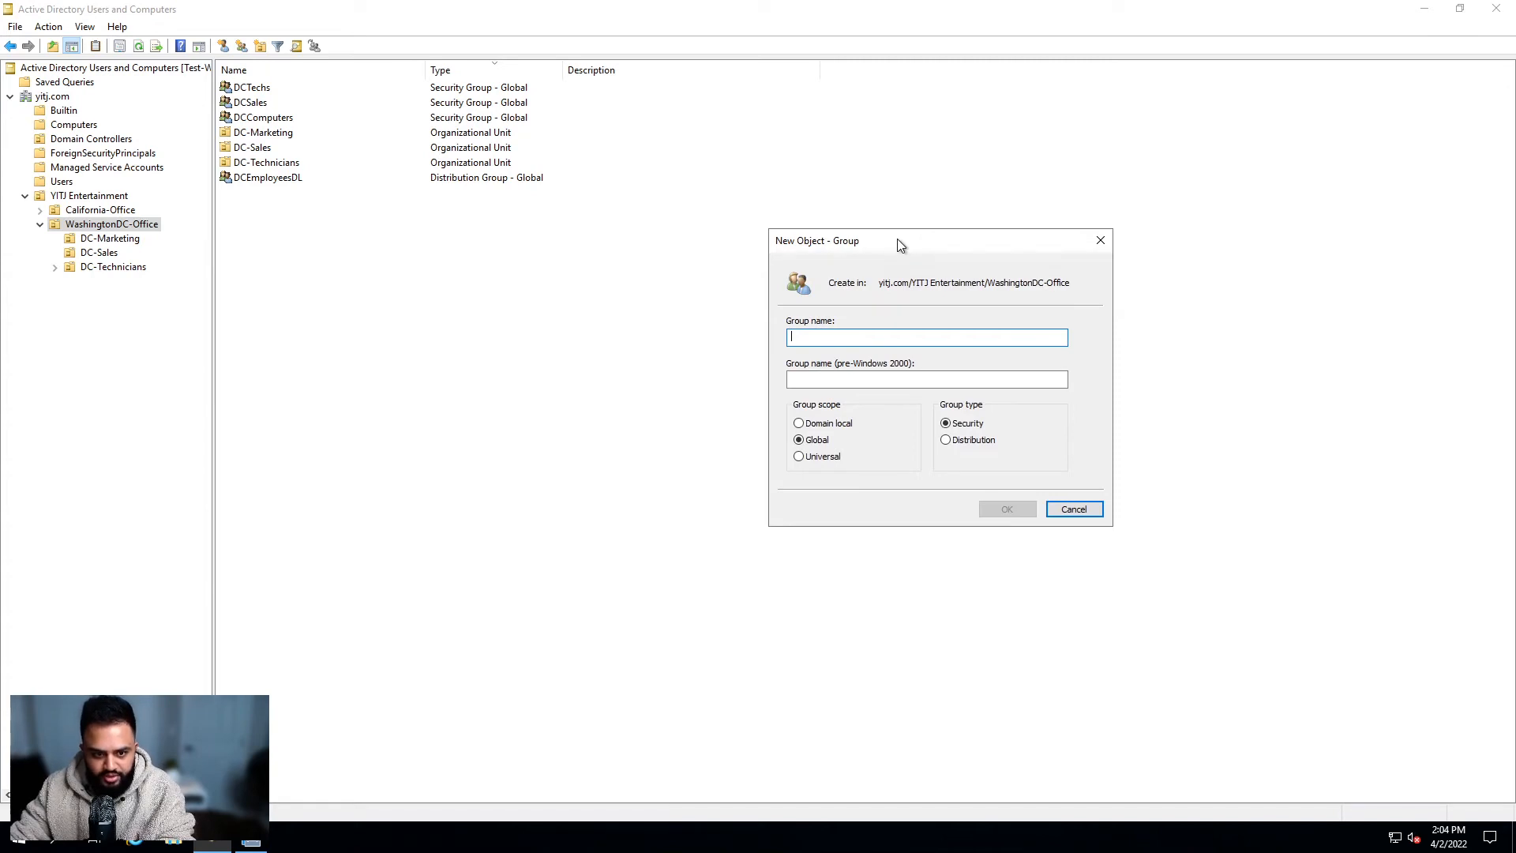
{"action": "left_click_drag", "start_coordinate": [887, 248], "coordinate": [956, 202]}
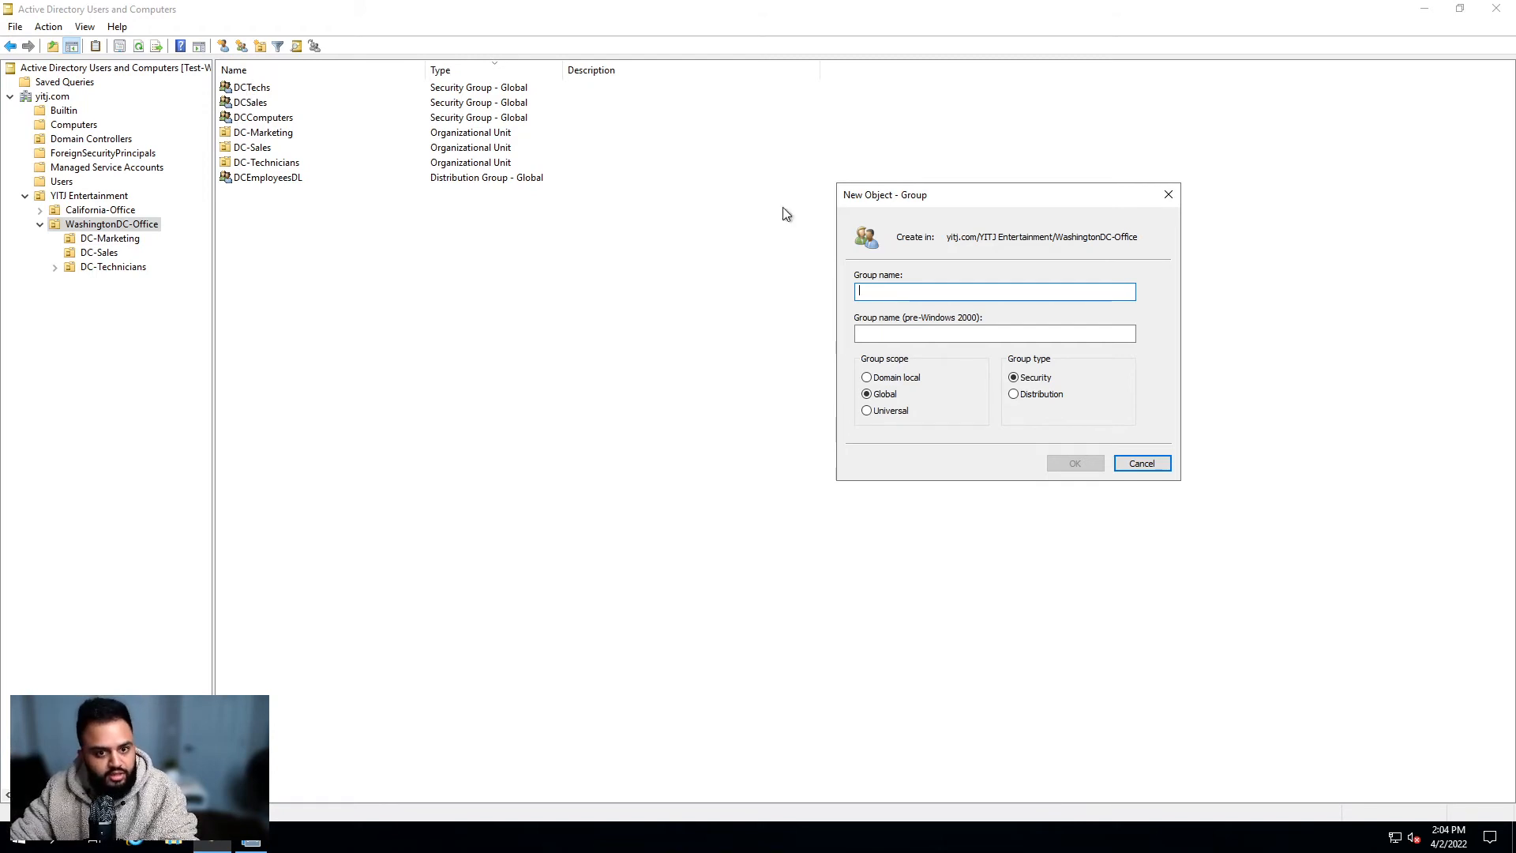
{"action": "type", "text": "DC"}
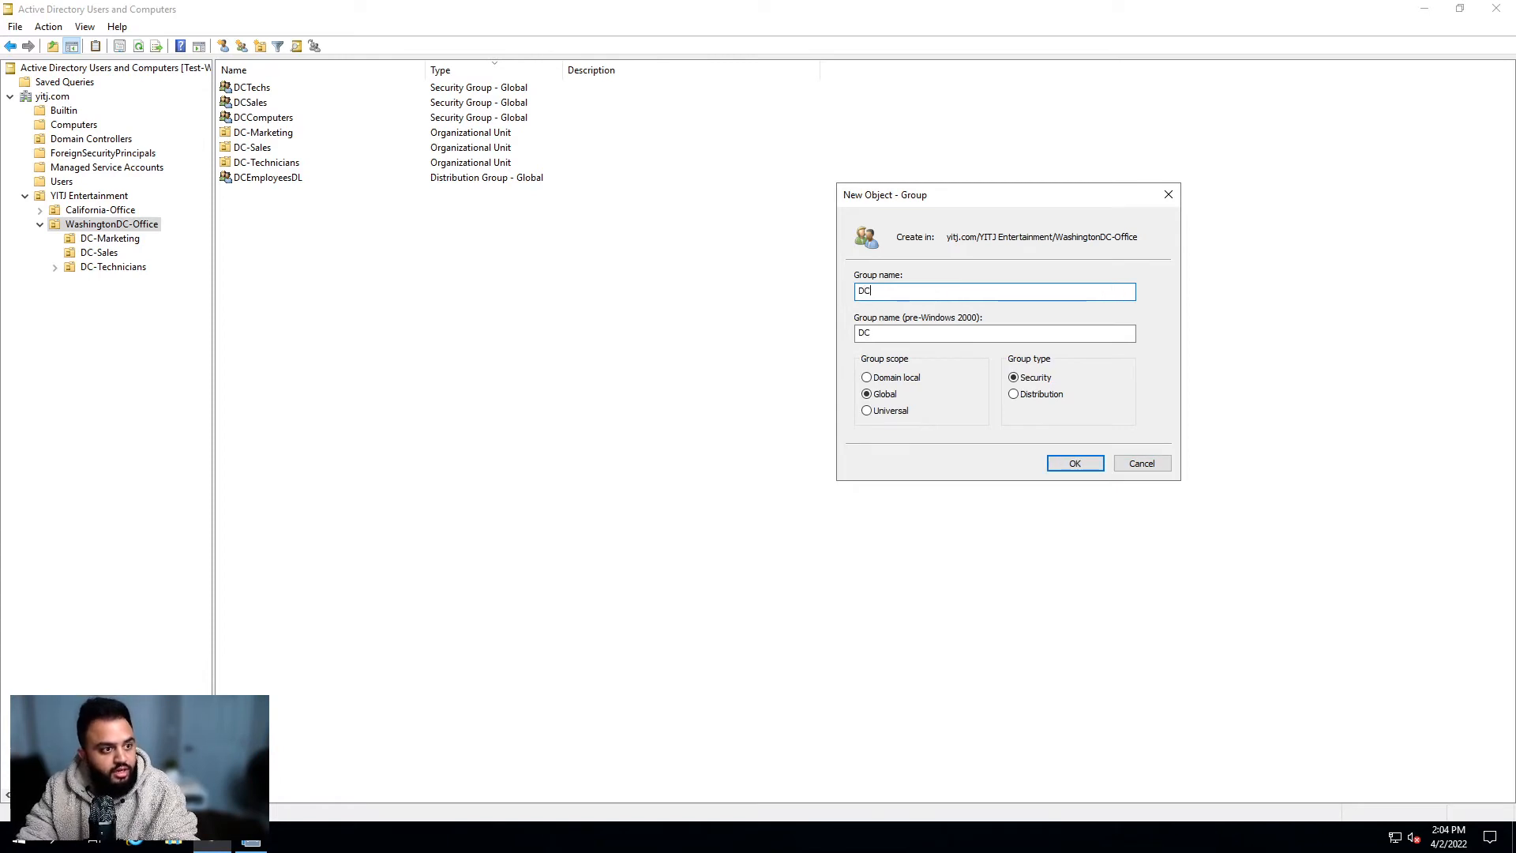
{"action": "type", "text": "Marketing"}
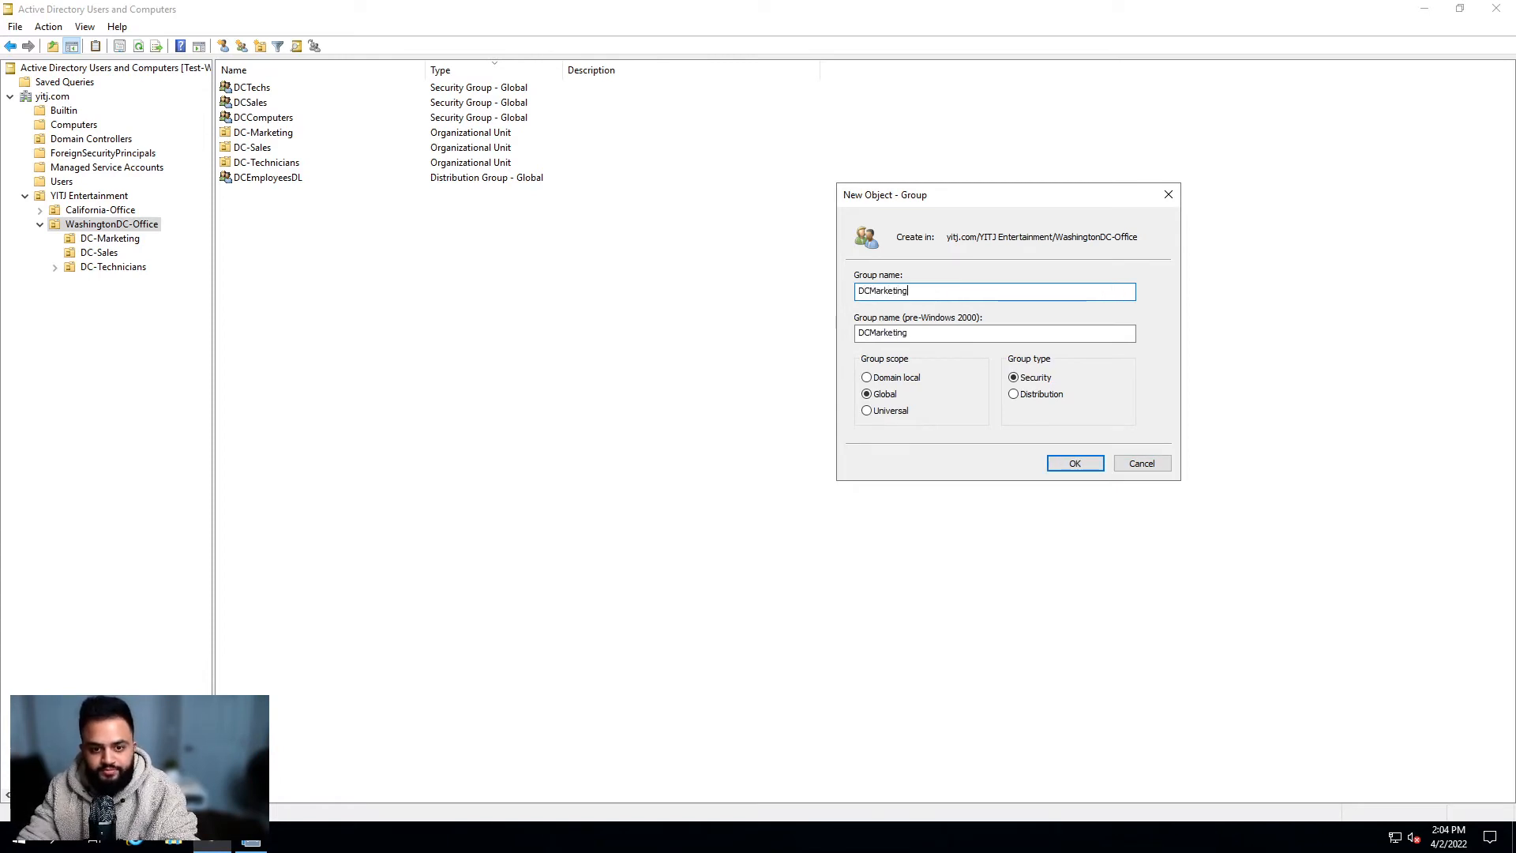
{"action": "left_click", "coordinate": [1088, 466]}
{"action": "left_click", "coordinate": [490, 311]}
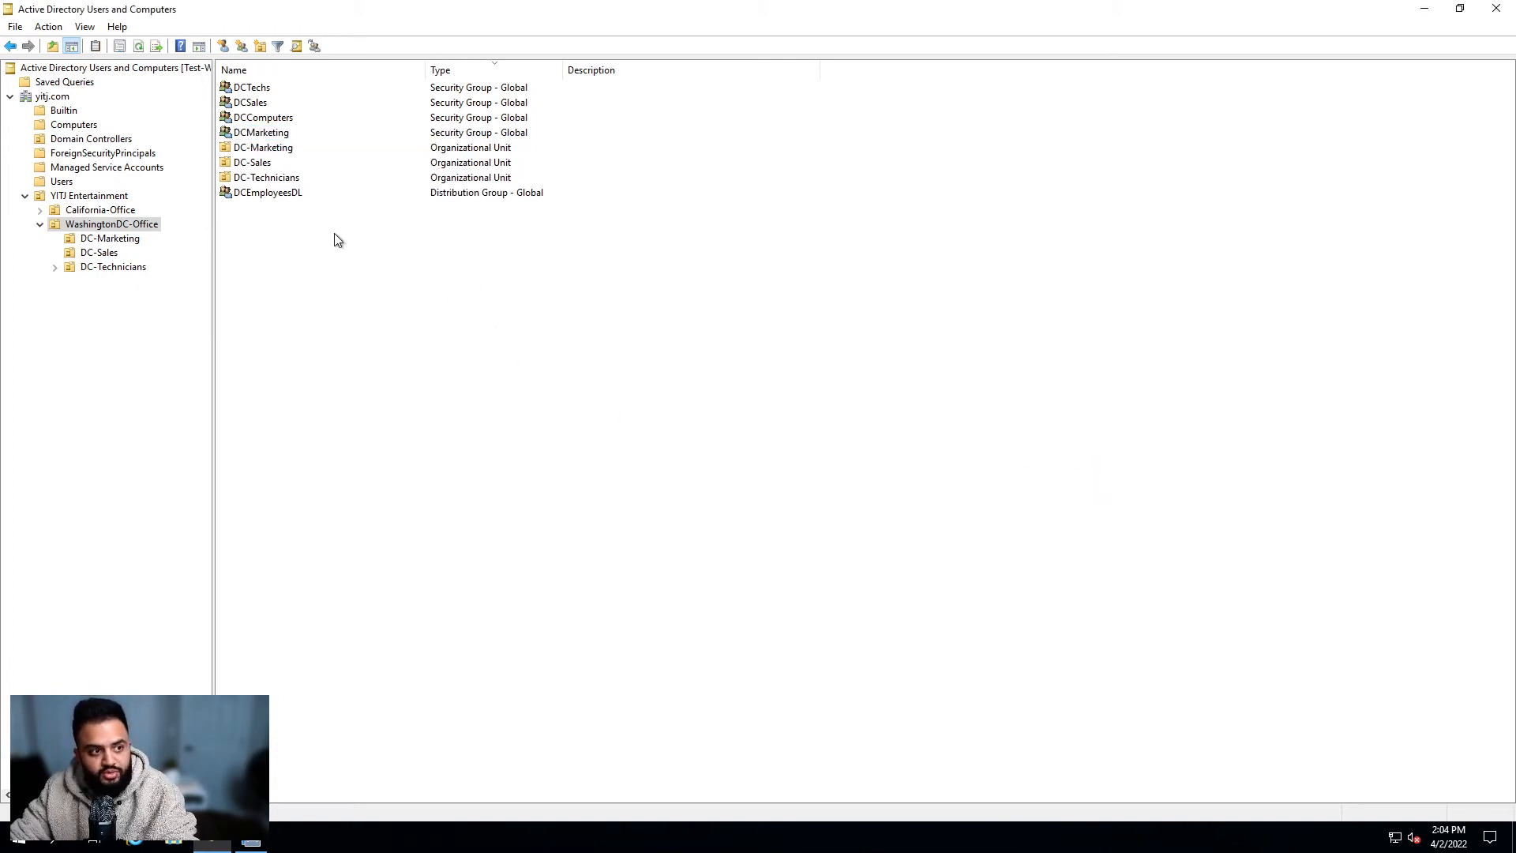
{"action": "left_click", "coordinate": [291, 134]}
{"action": "left_click", "coordinate": [382, 270]}
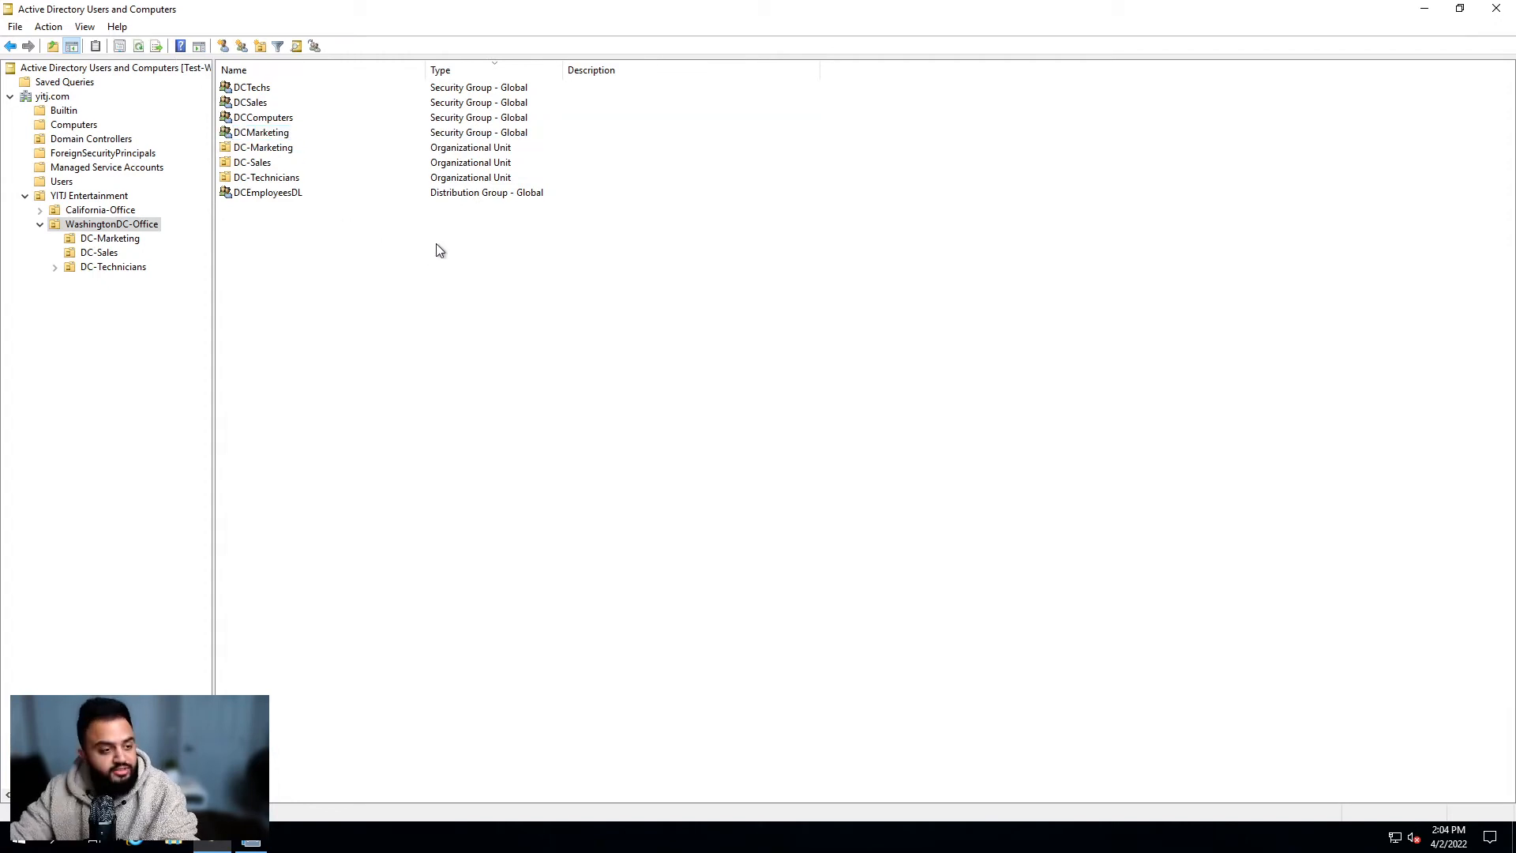
Step: Check the new DCMarketing group, then switch to the DC-Marketing OU's user list
{"action": "left_click", "coordinate": [299, 136]}
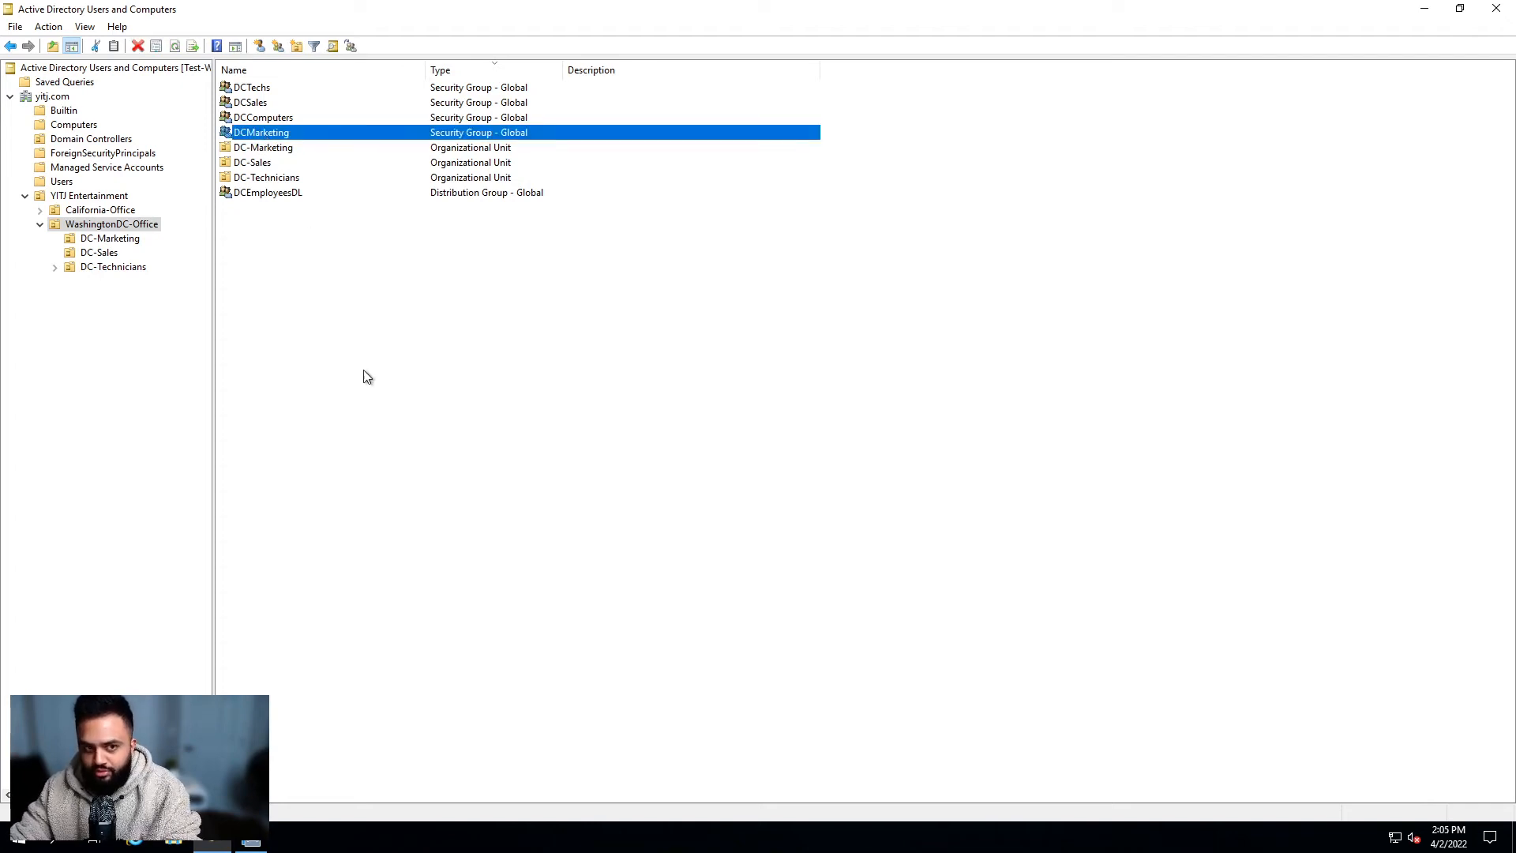
{"action": "left_click", "coordinate": [360, 424]}
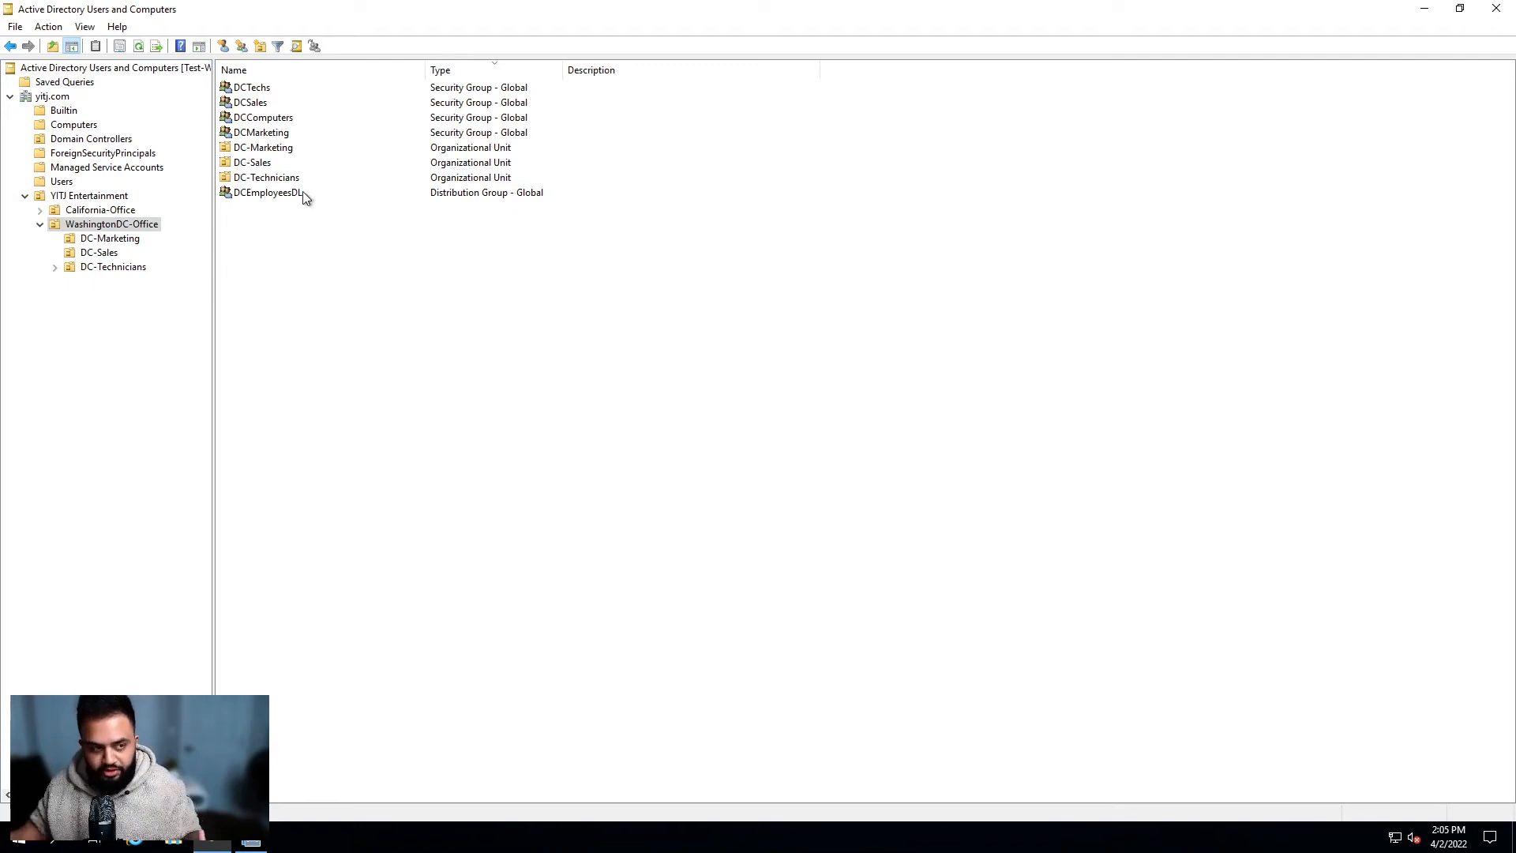
{"action": "left_click", "coordinate": [281, 136]}
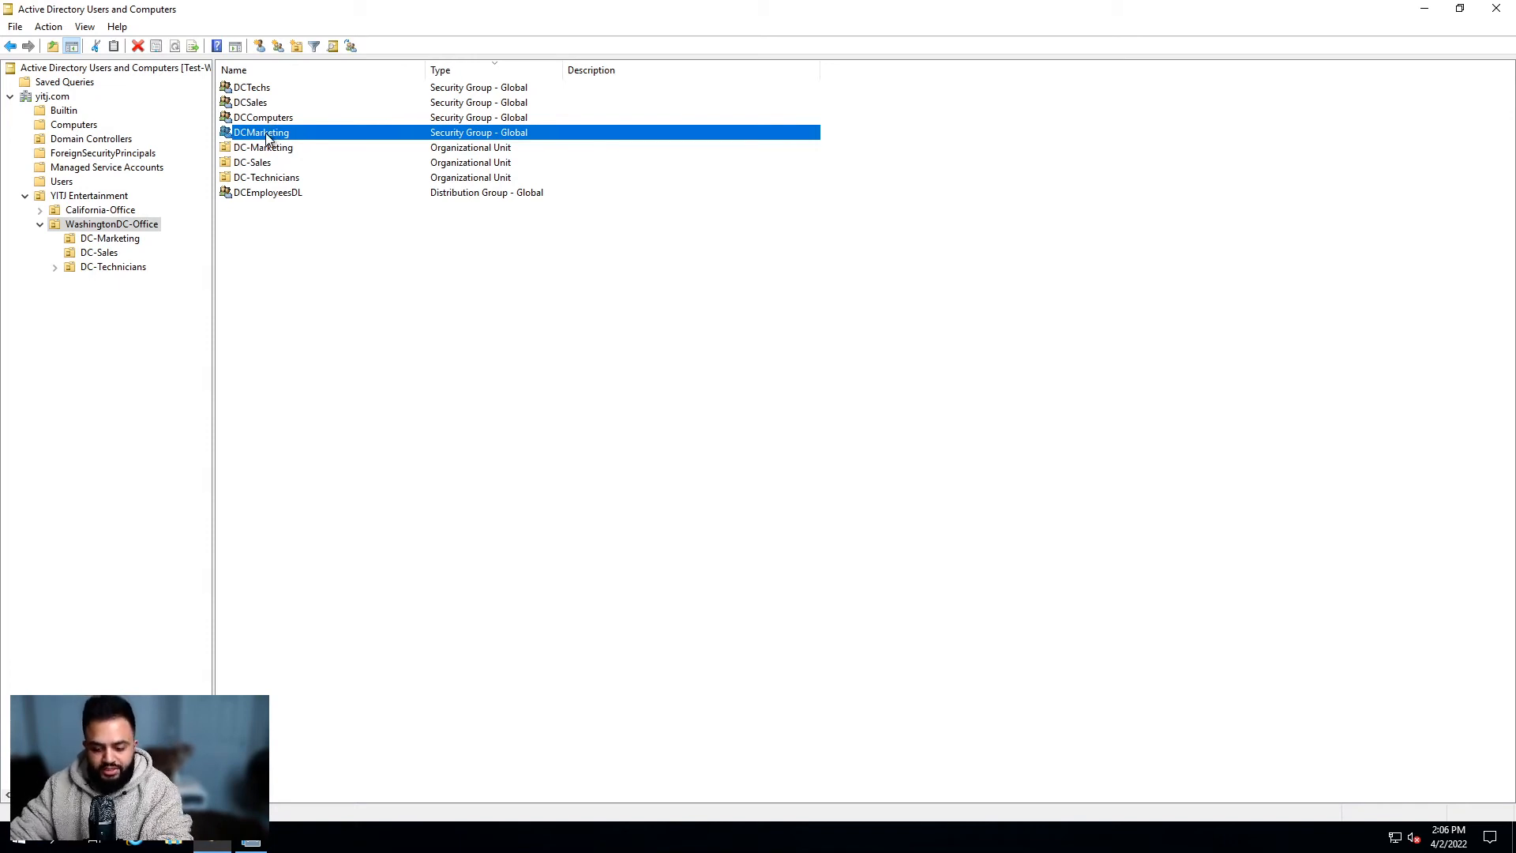
{"action": "left_click", "coordinate": [329, 269]}
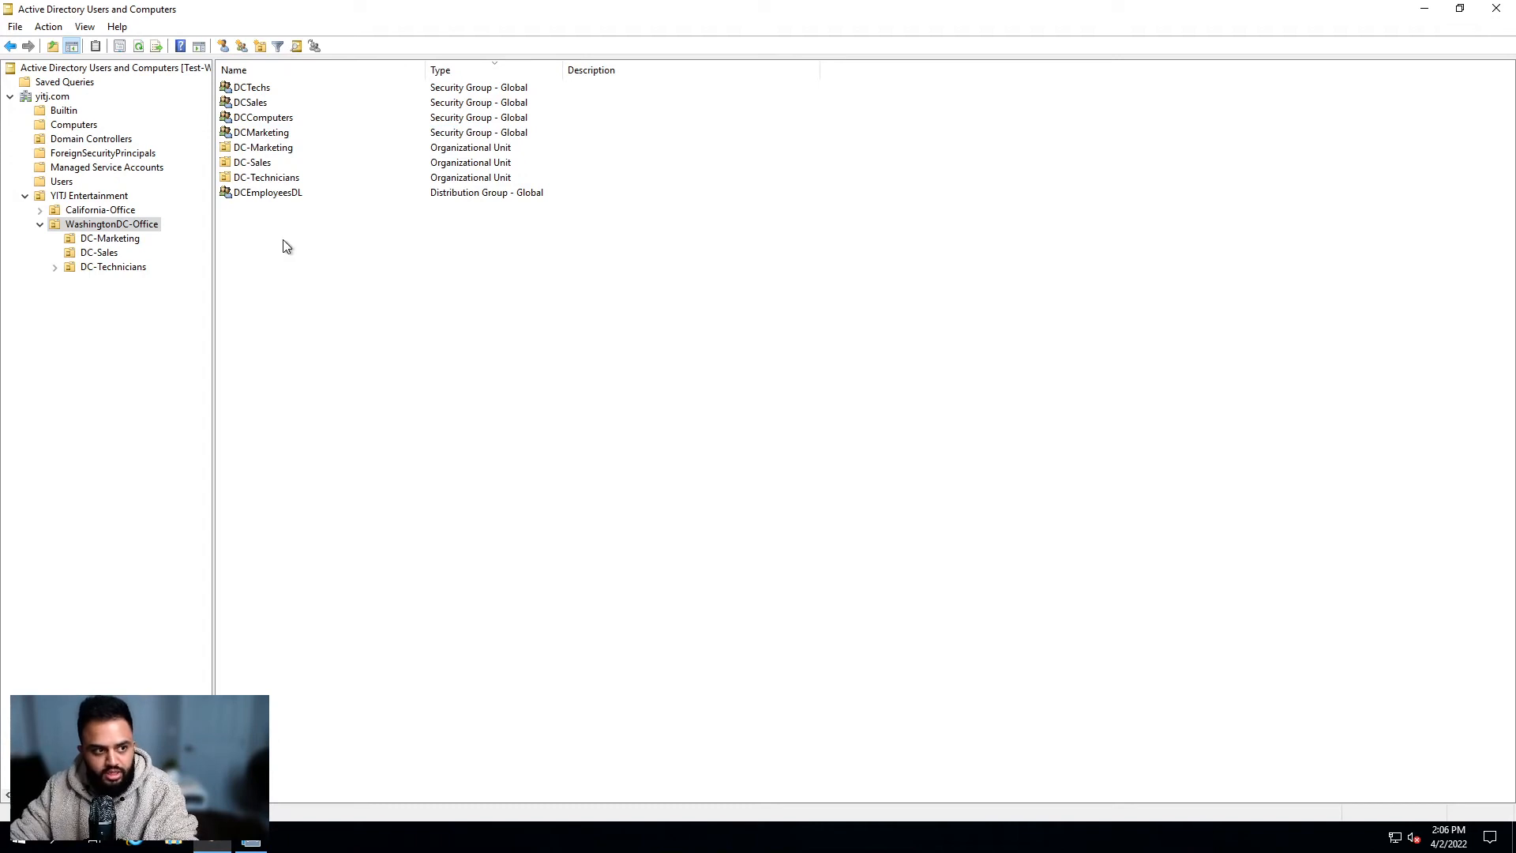
{"action": "left_click", "coordinate": [261, 134]}
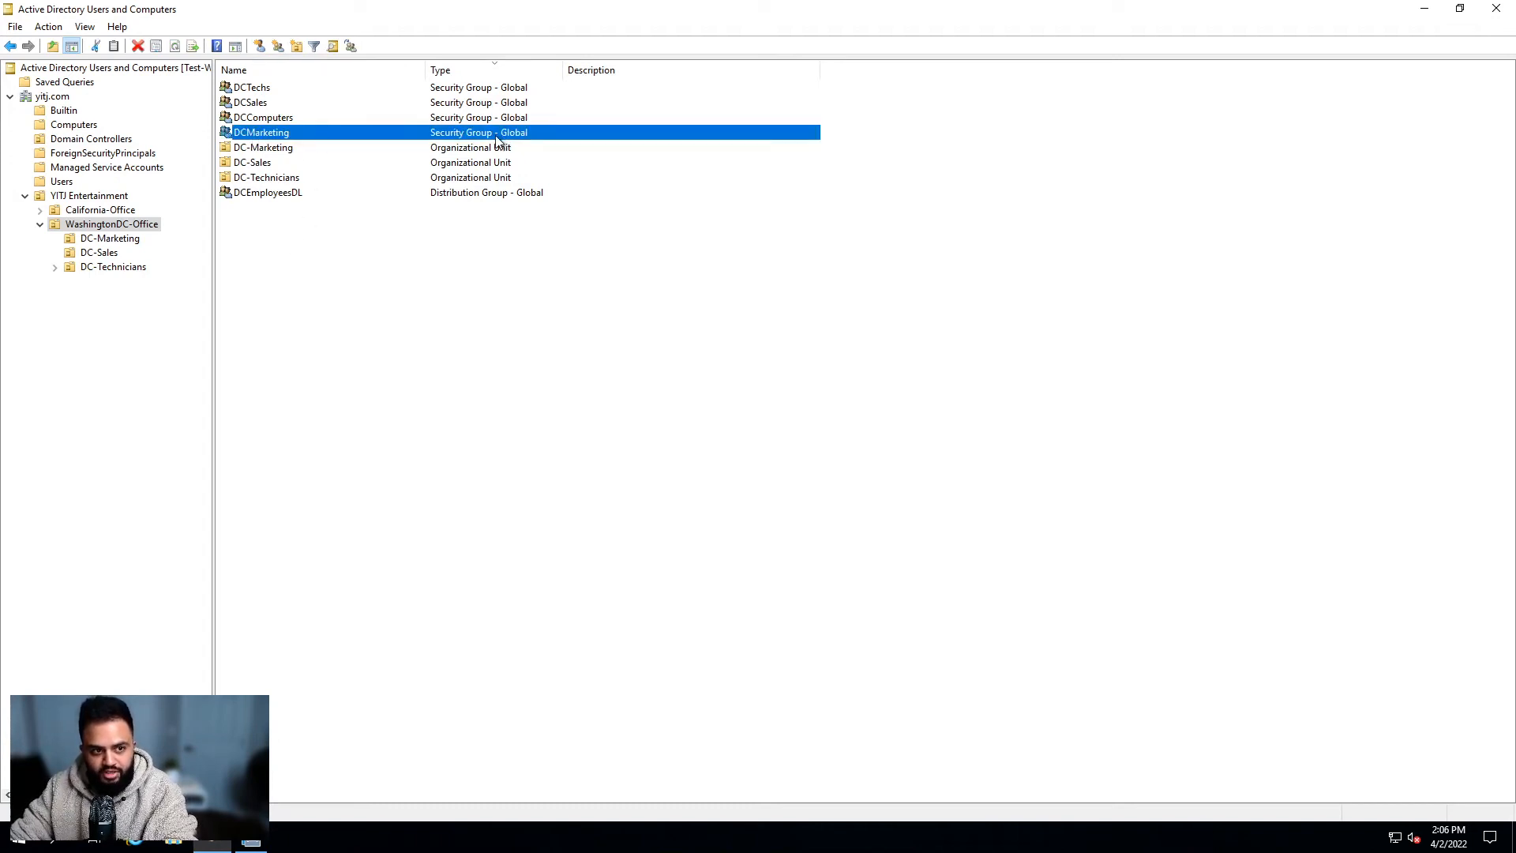
{"action": "left_click", "coordinate": [136, 239]}
Step: Open the user's properties on the Member Of tab, which lists only Domain Users
{"action": "left_click", "coordinate": [291, 91]}
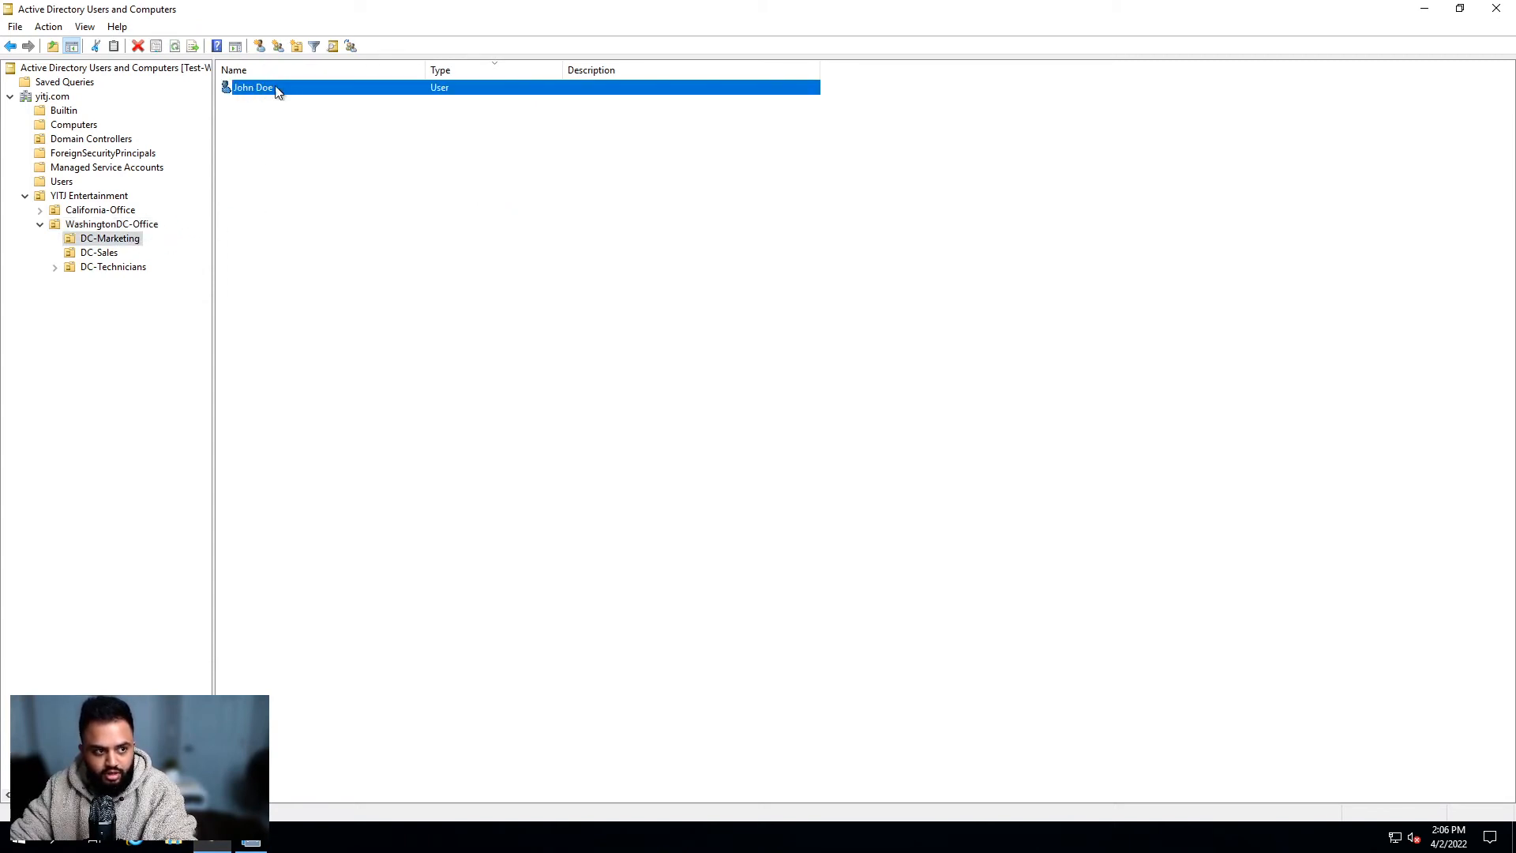
{"action": "left_click", "coordinate": [316, 131]}
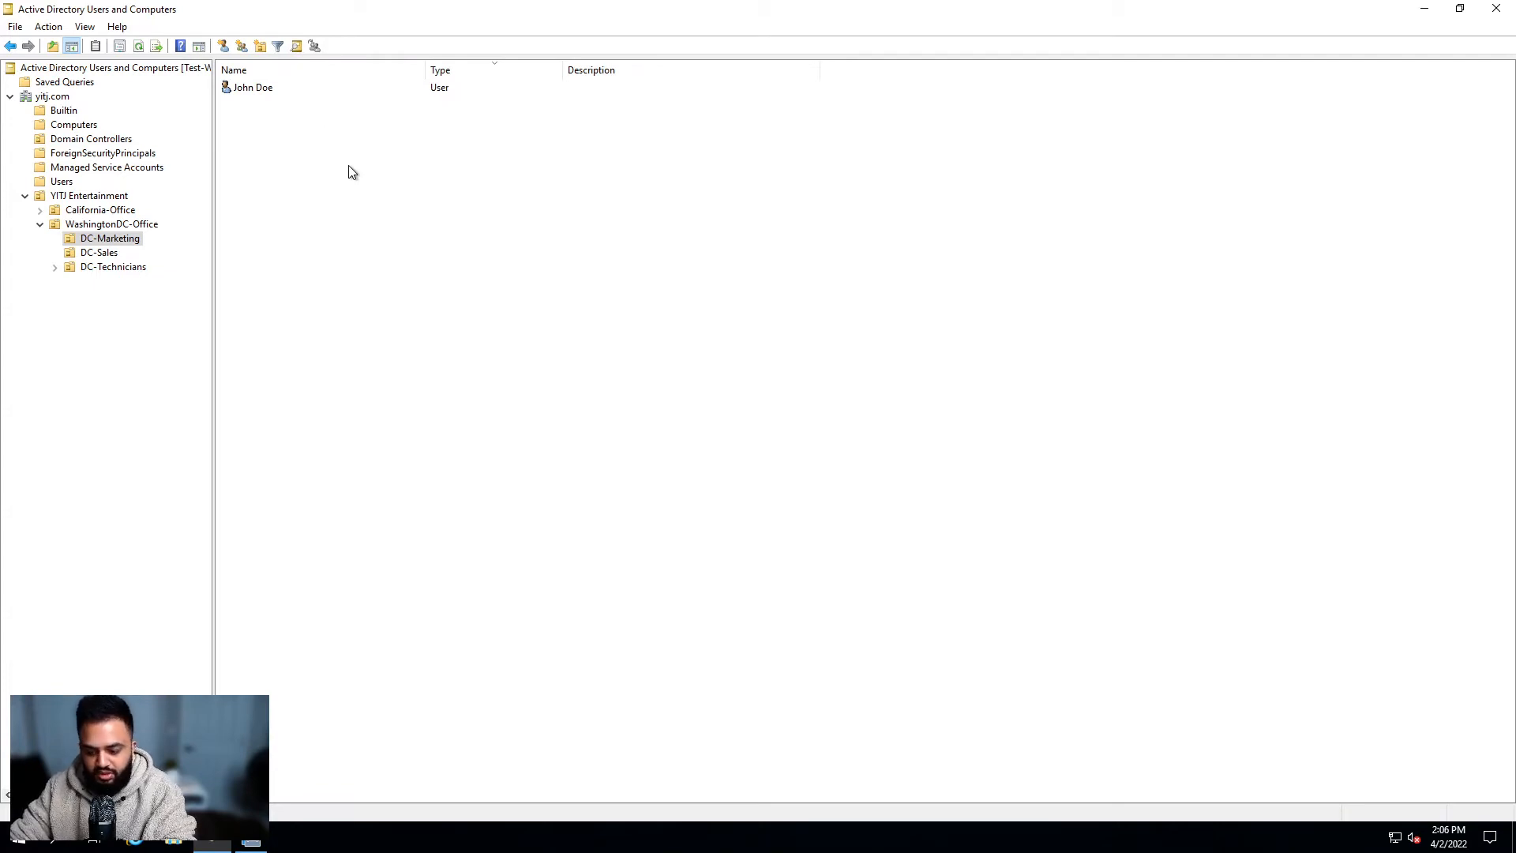
{"action": "double_click", "coordinate": [269, 88]}
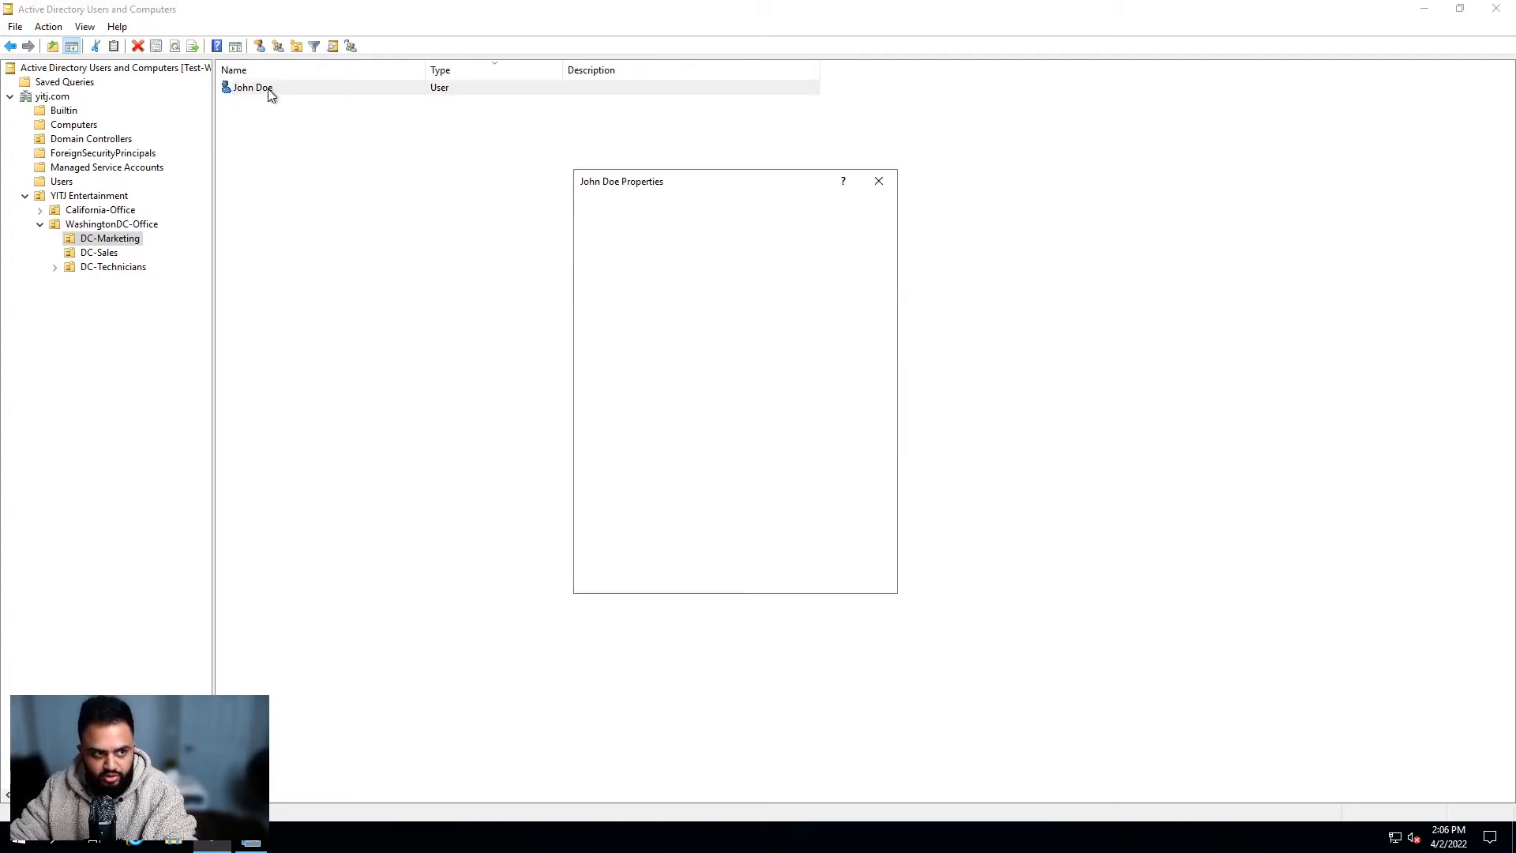
{"action": "left_click_drag", "start_coordinate": [656, 181], "coordinate": [751, 183]}
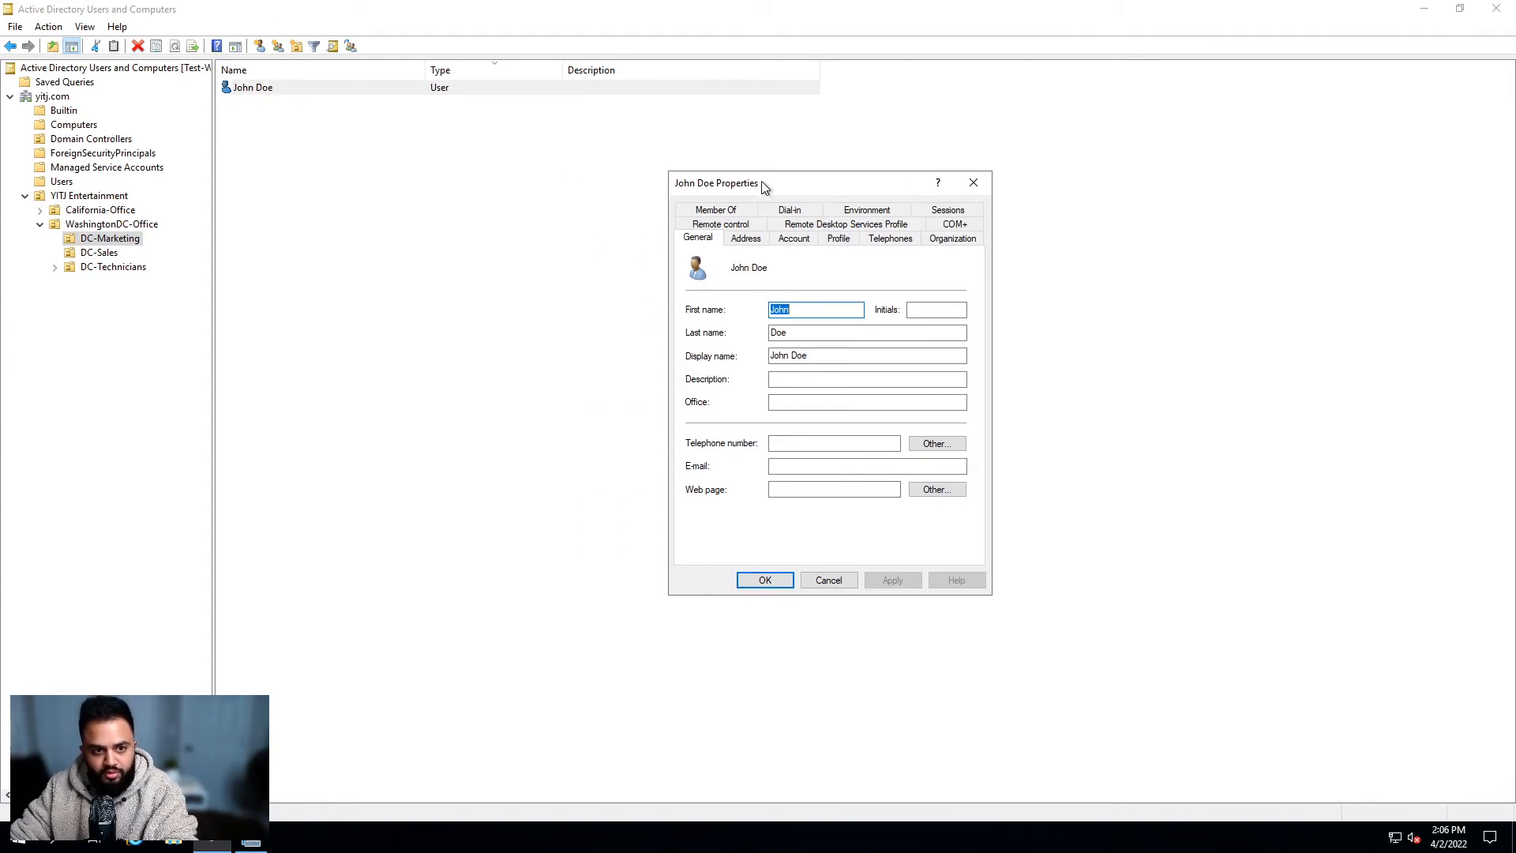
{"action": "left_click", "coordinate": [733, 211]}
{"action": "left_click", "coordinate": [856, 362]}
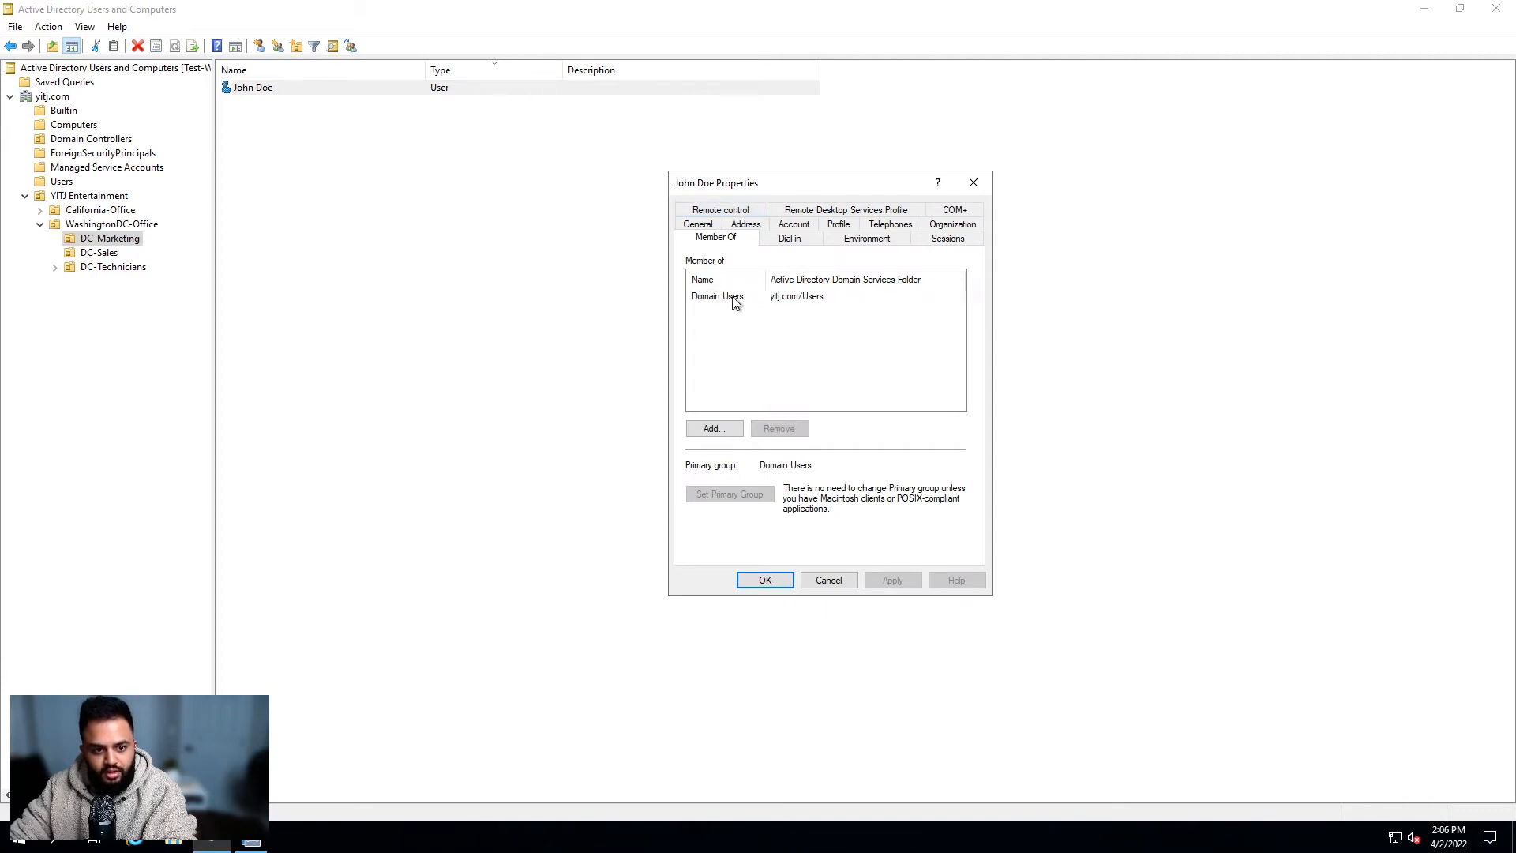
{"action": "left_click", "coordinate": [734, 298]}
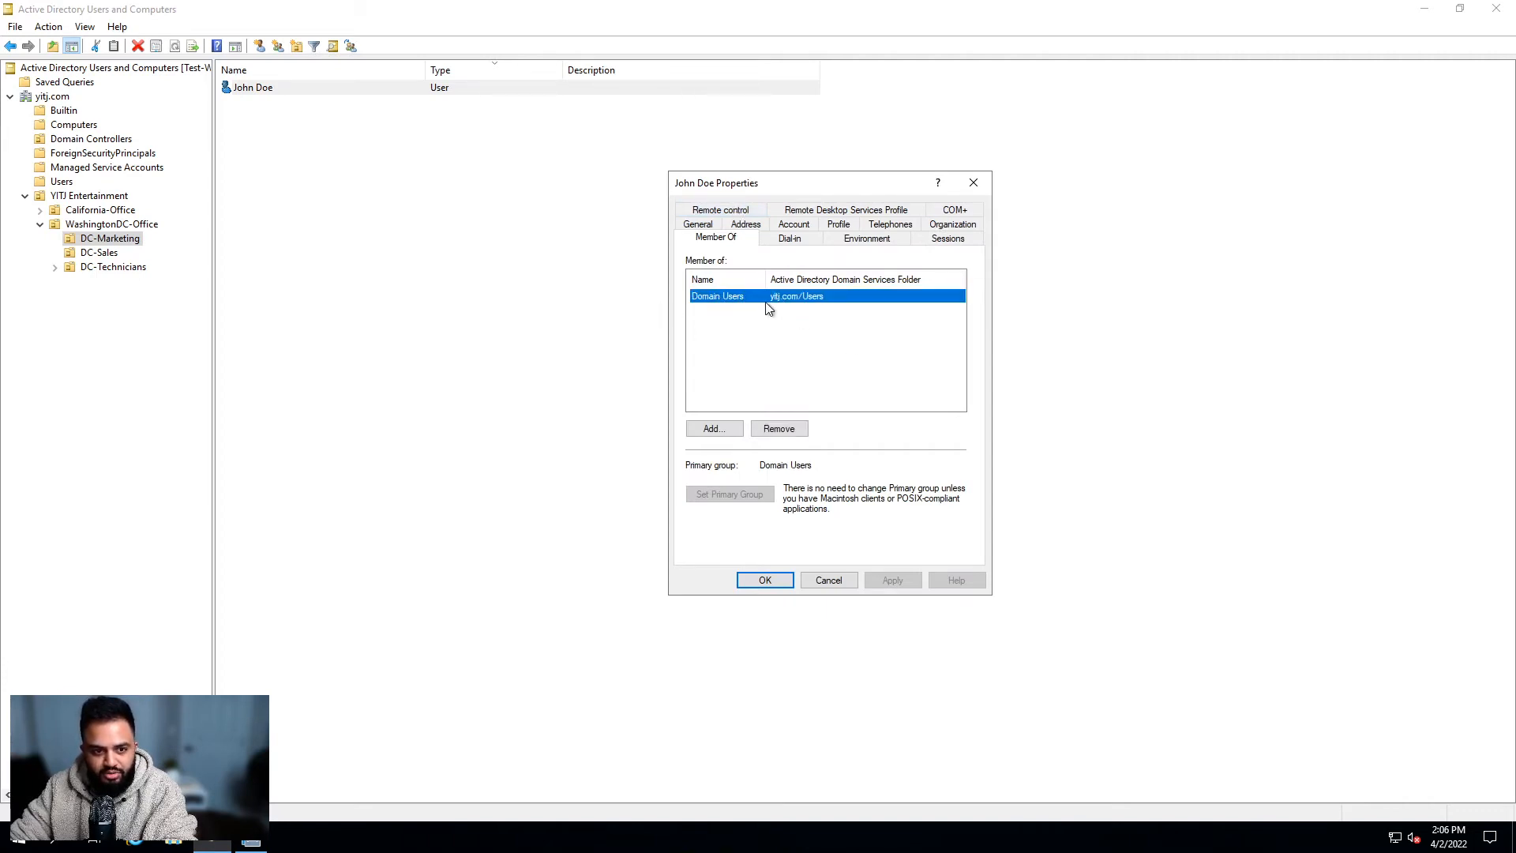
{"action": "left_click", "coordinate": [749, 313]}
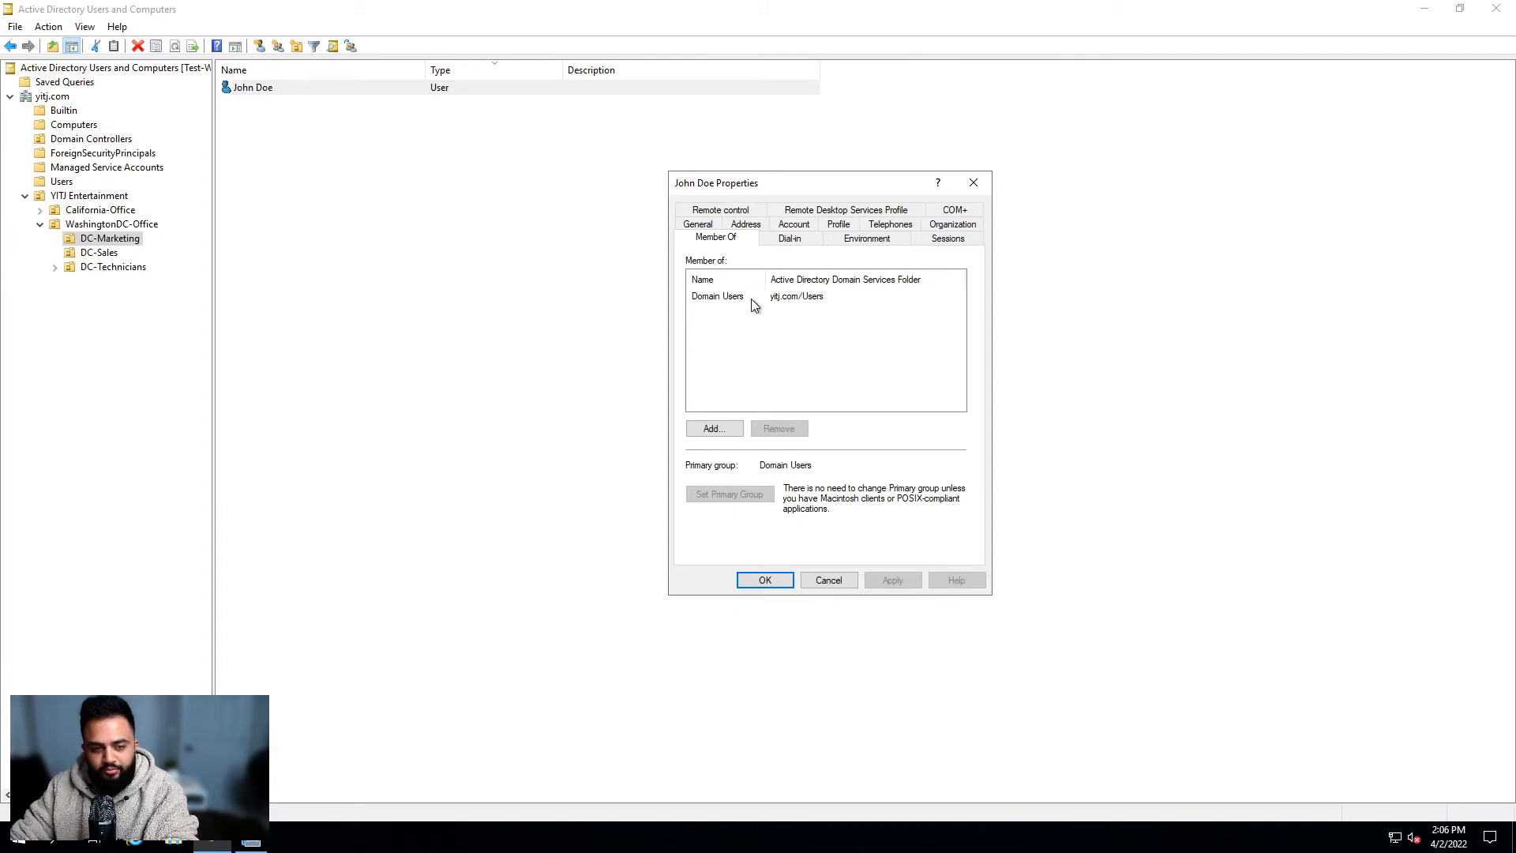
{"action": "left_click", "coordinate": [756, 302]}
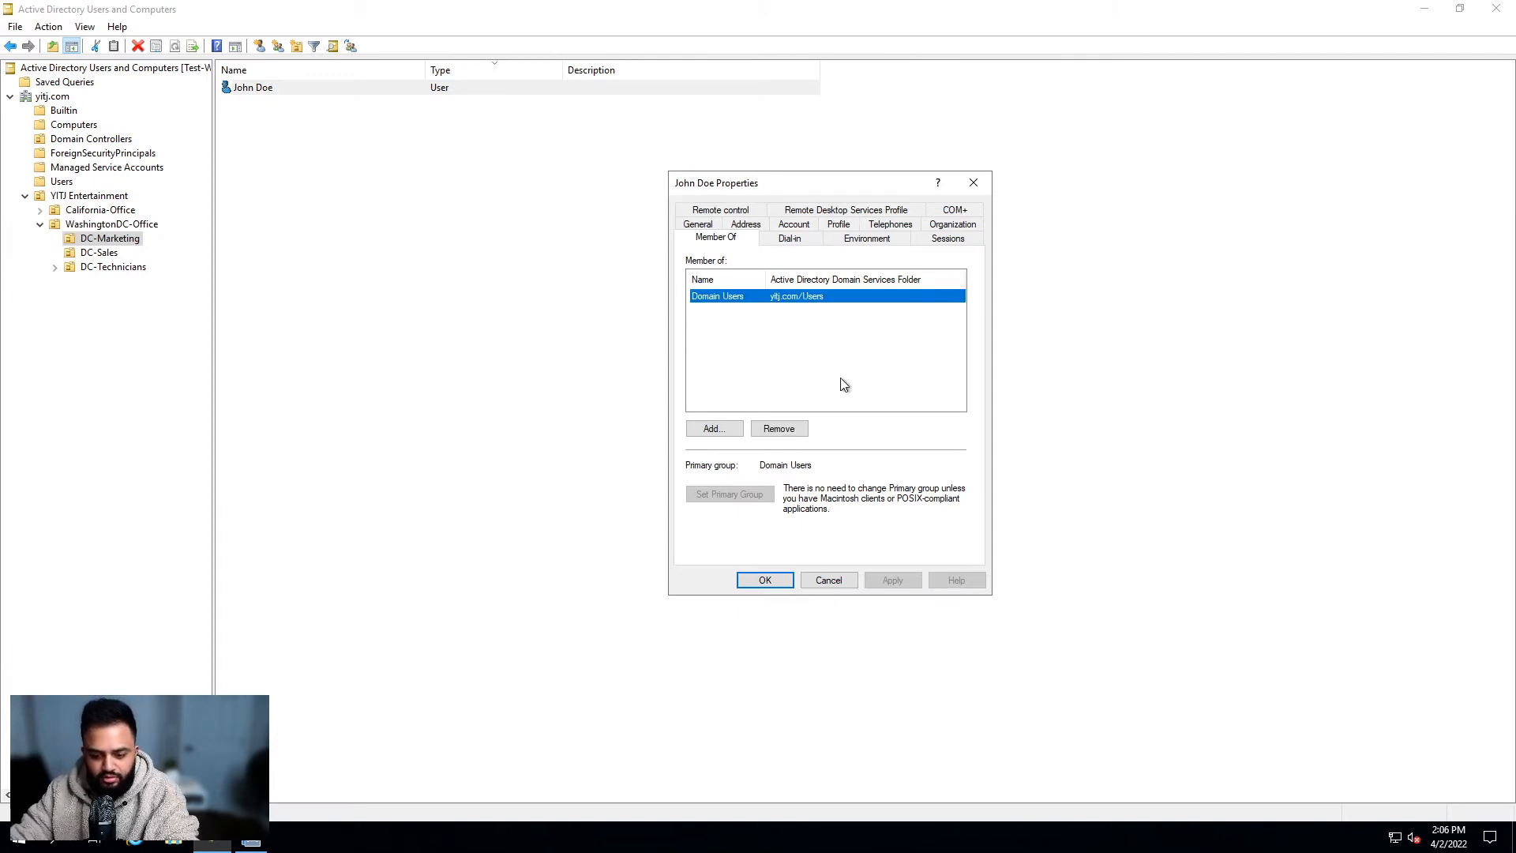
{"action": "left_click_drag", "start_coordinate": [783, 187], "coordinate": [821, 189]}
{"action": "left_click", "coordinate": [806, 342]}
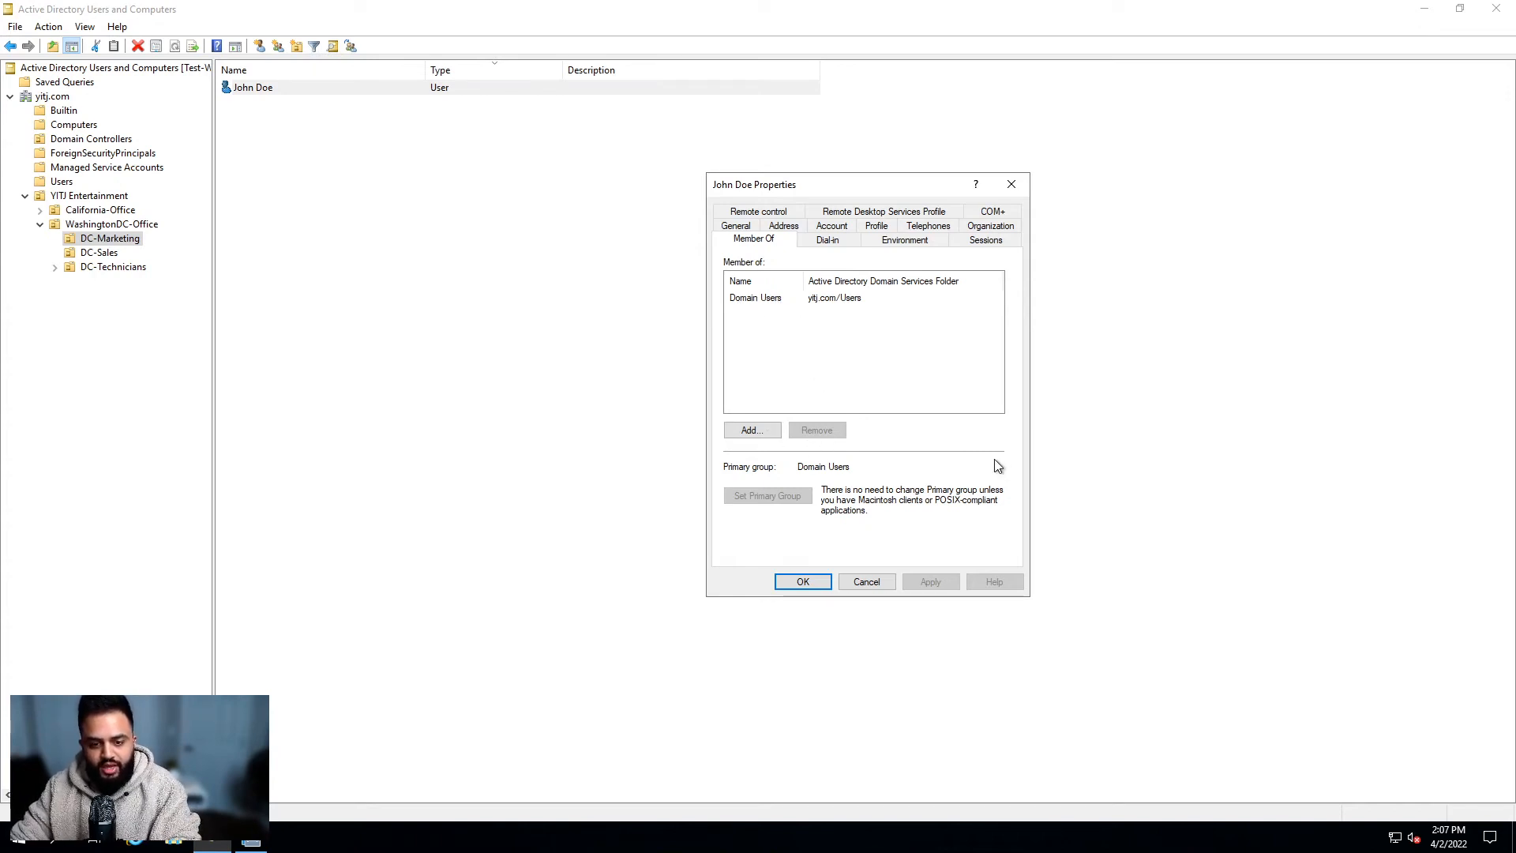
Step: Open the Select Groups window, briefly opening and closing its Advanced search
{"action": "left_click", "coordinate": [760, 431]}
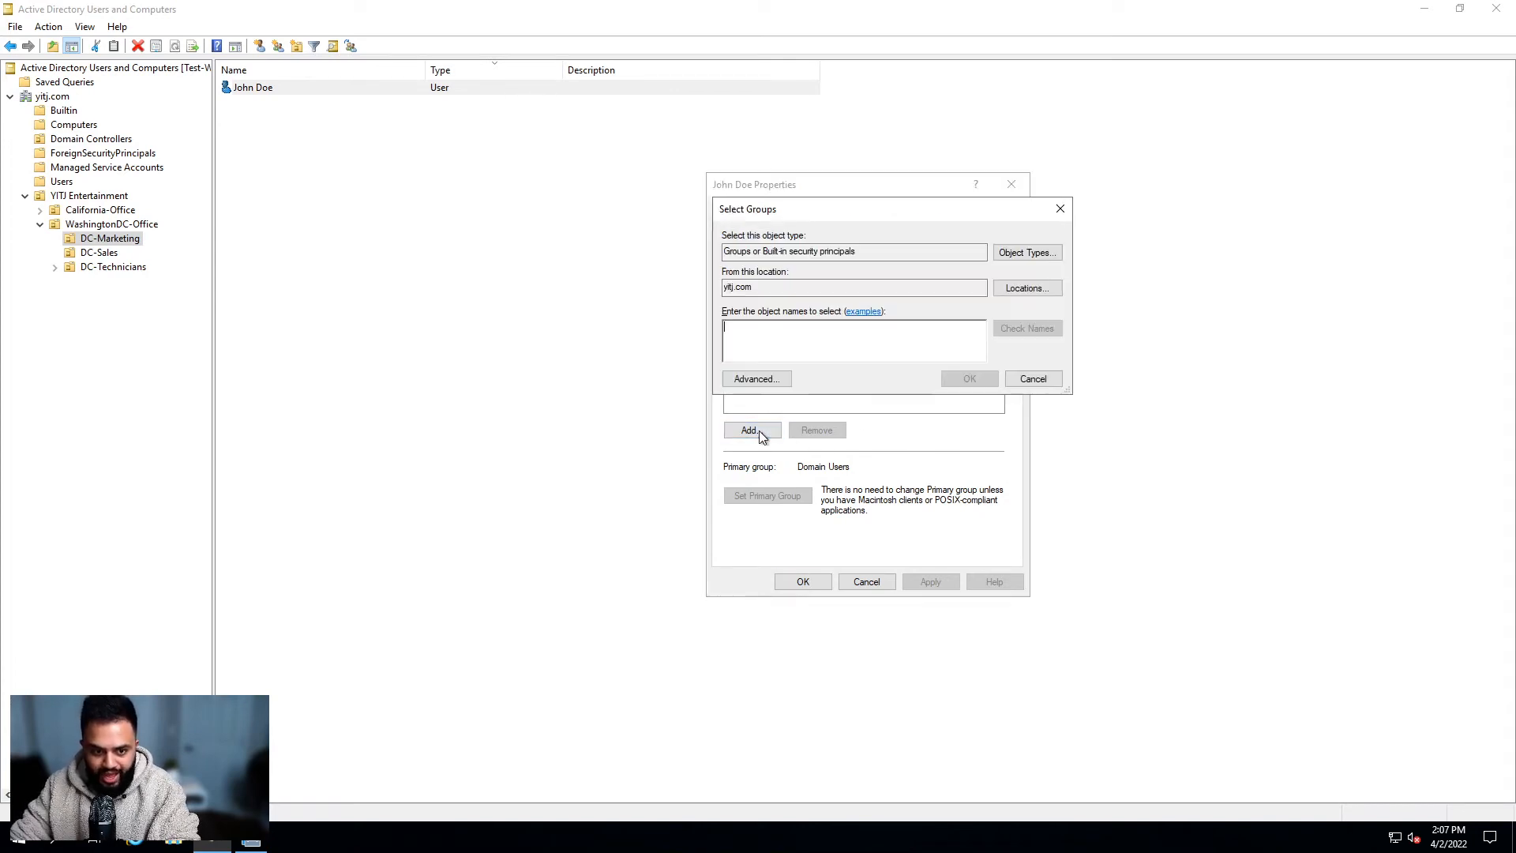
{"action": "left_click_drag", "start_coordinate": [804, 221], "coordinate": [443, 309]}
{"action": "left_click", "coordinate": [783, 192]}
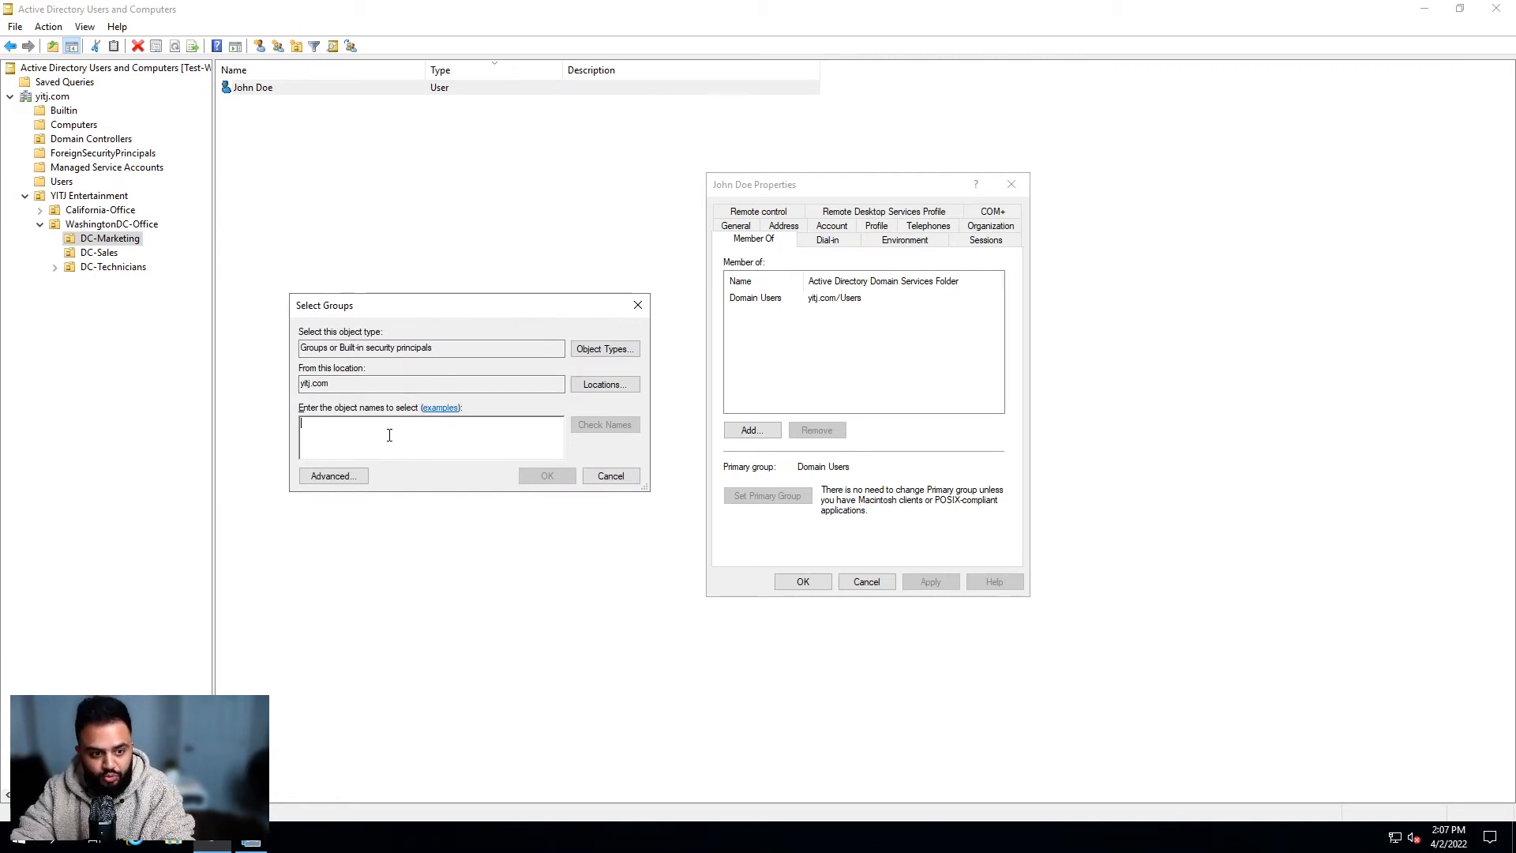
{"action": "left_click", "coordinate": [336, 472]}
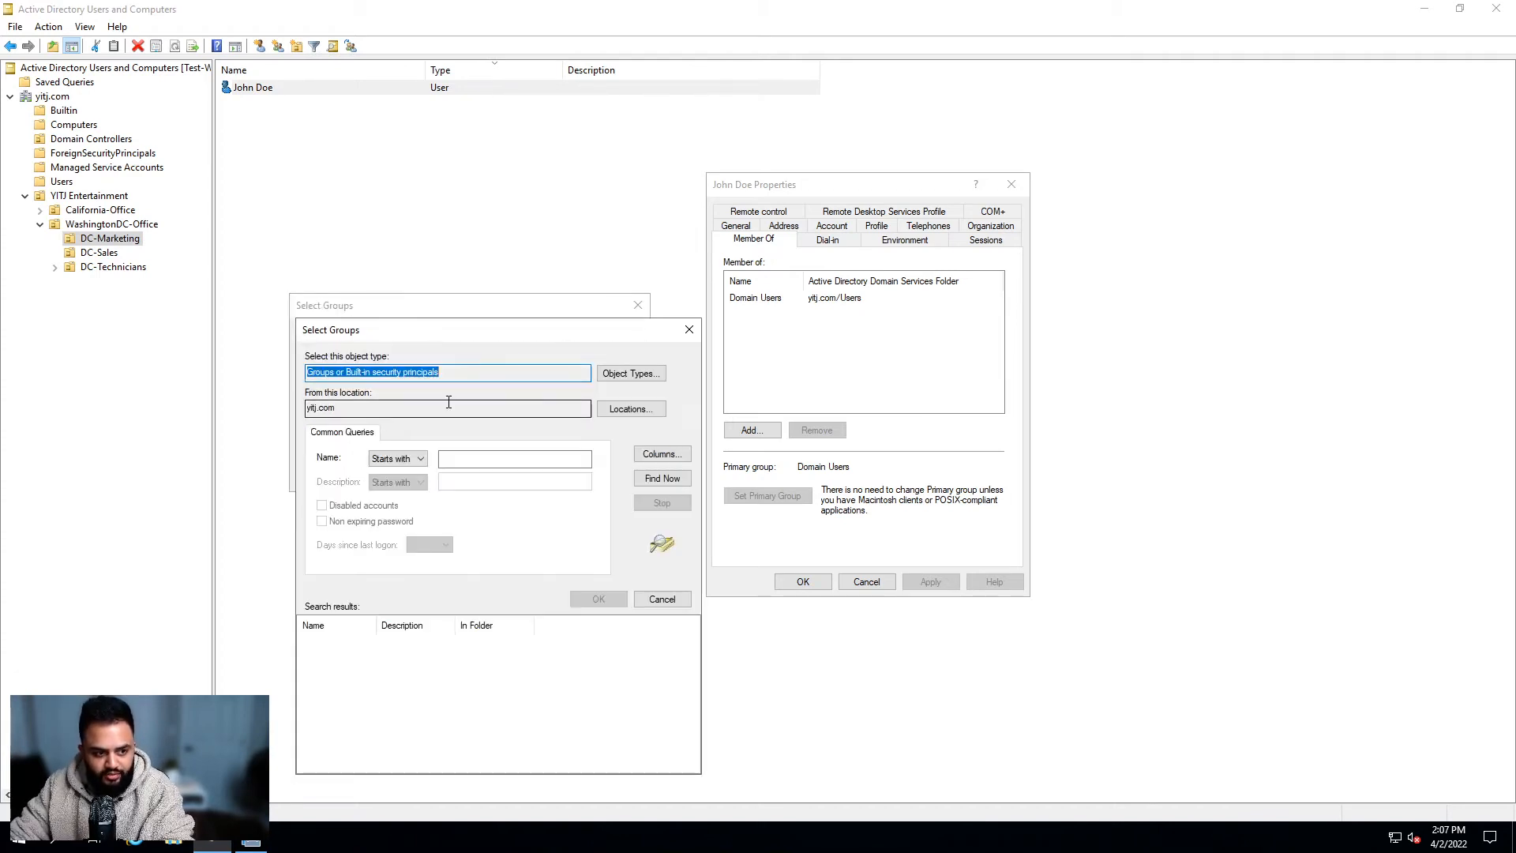
{"action": "left_click", "coordinate": [509, 458]}
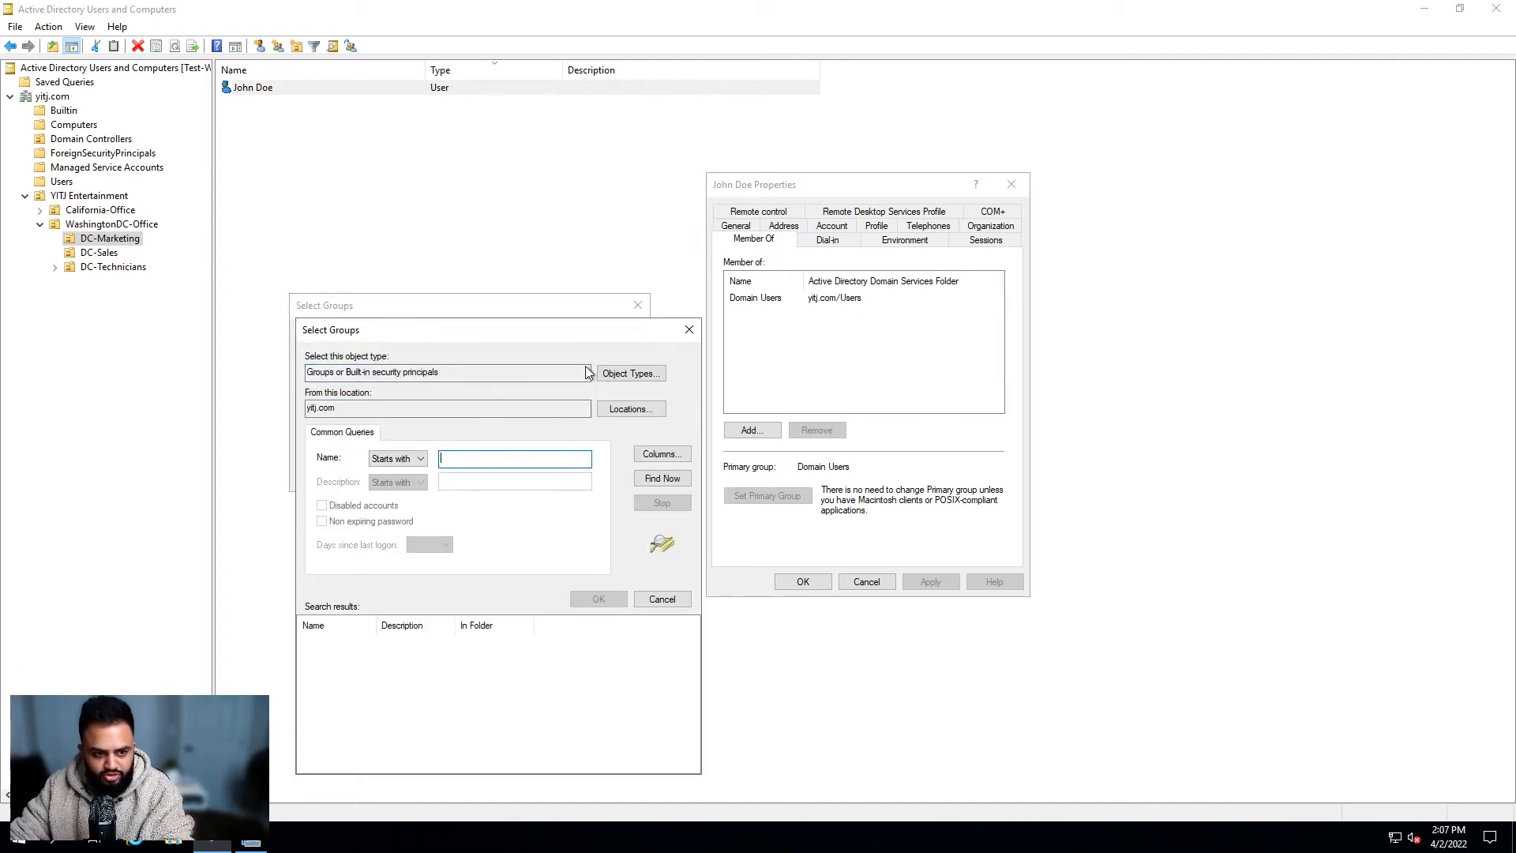
{"action": "left_click", "coordinate": [689, 329]}
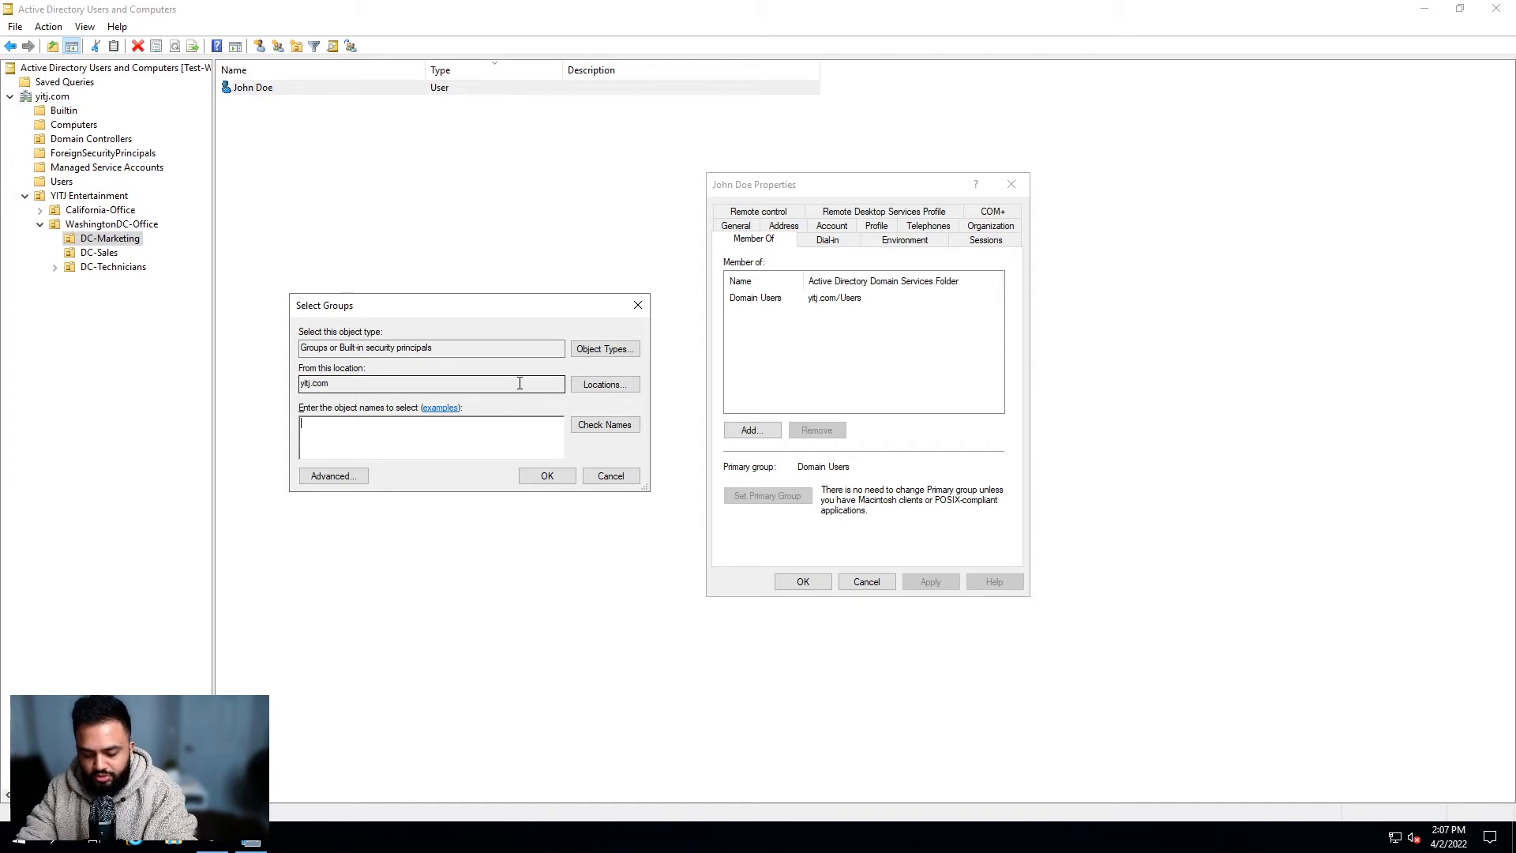
Step: Enter dcmarketing to add DCMarketing to the user's groups and select that membership
{"action": "type", "text": "DCMarketing"}
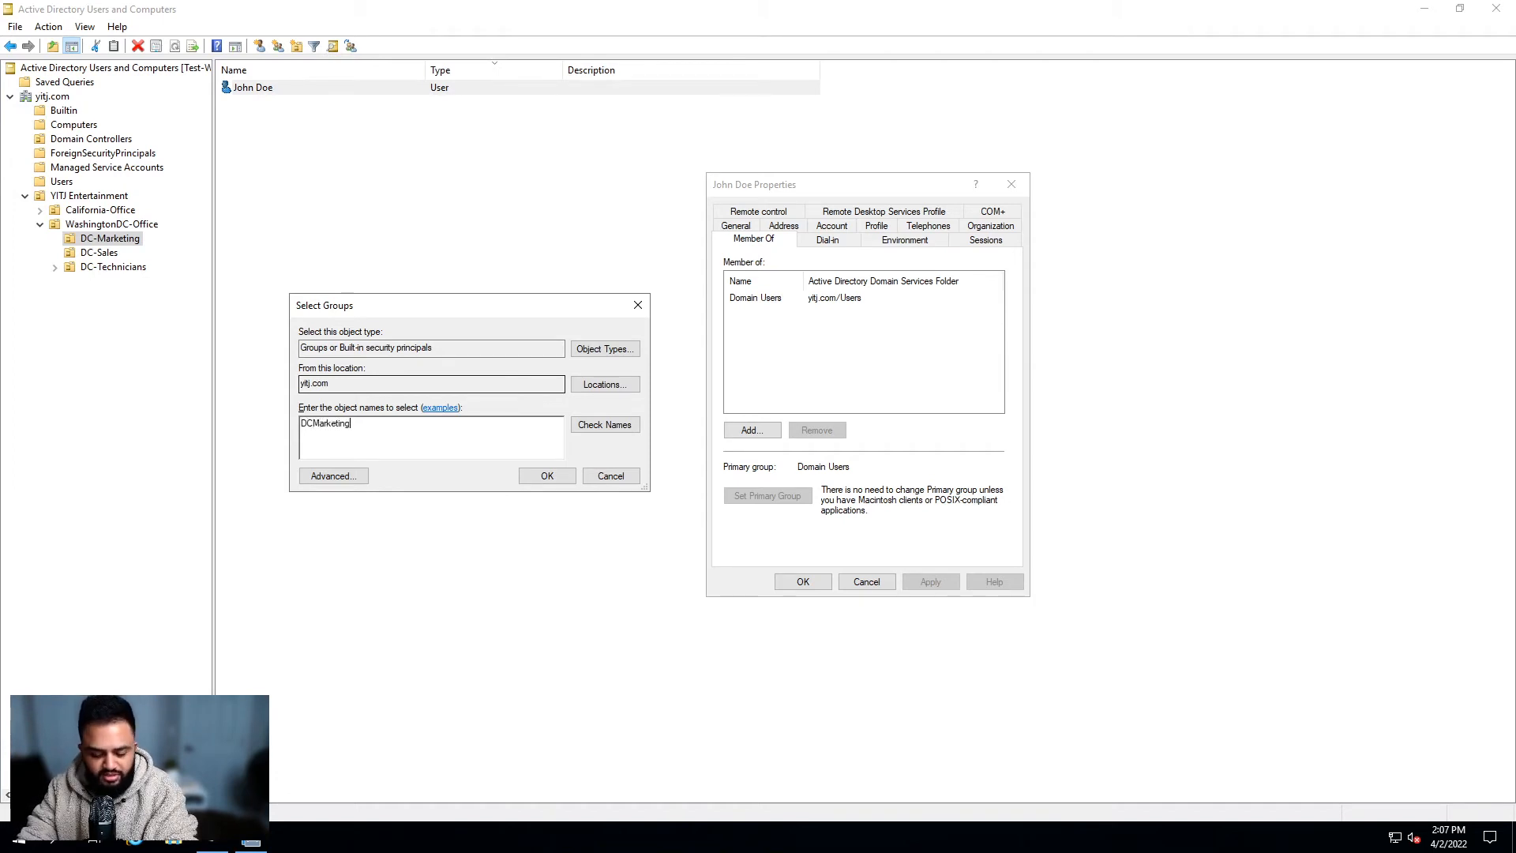
{"action": "key", "text": "BackSpace"}
{"action": "key", "text": "BackSpace"}
{"action": "key", "text": "BackSpace"}
{"action": "key", "text": "BackSpace"}
{"action": "key", "text": "BackSpace"}
{"action": "key", "text": "BackSpace"}
{"action": "key", "text": "BackSpace"}
{"action": "key", "text": "BackSpace"}
{"action": "key", "text": "BackSpace"}
{"action": "key", "text": "BackSpace"}
{"action": "key", "text": "BackSpace"}
{"action": "type", "text": "dcmarketing"}
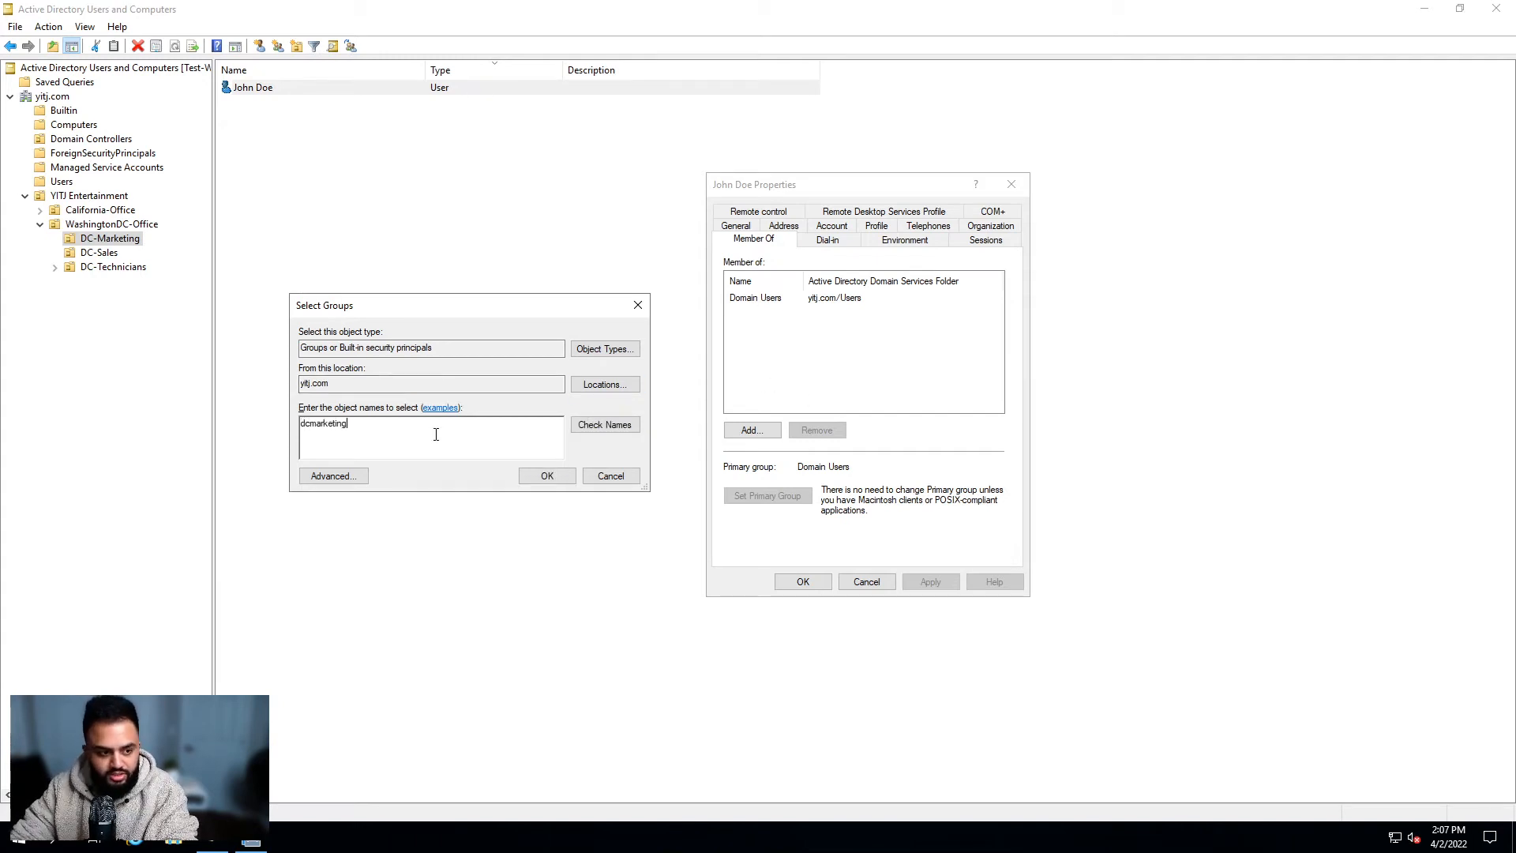
{"action": "key", "text": "Return"}
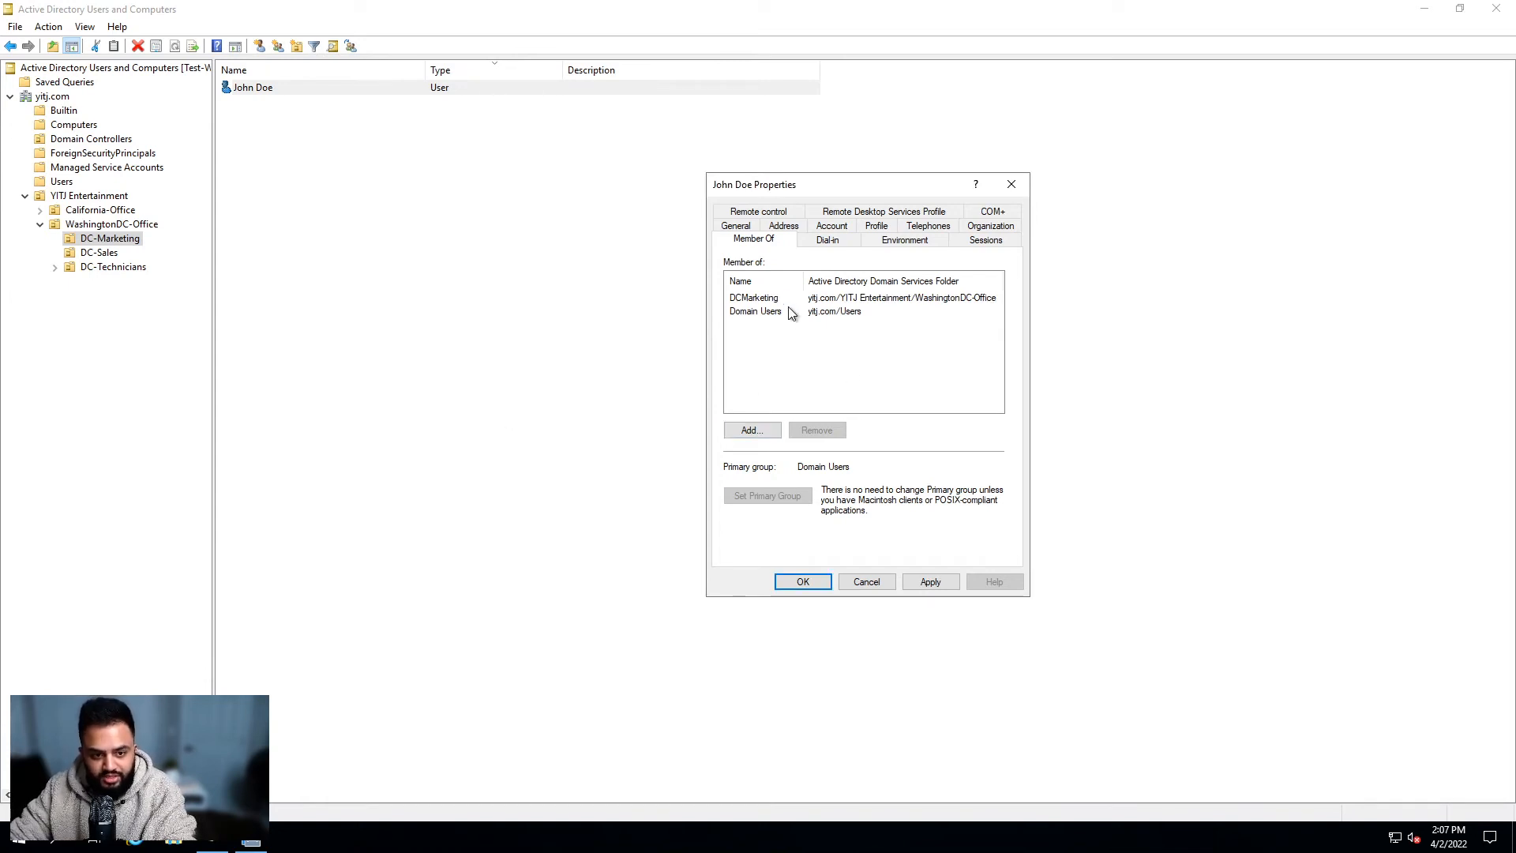
{"action": "left_click", "coordinate": [775, 301]}
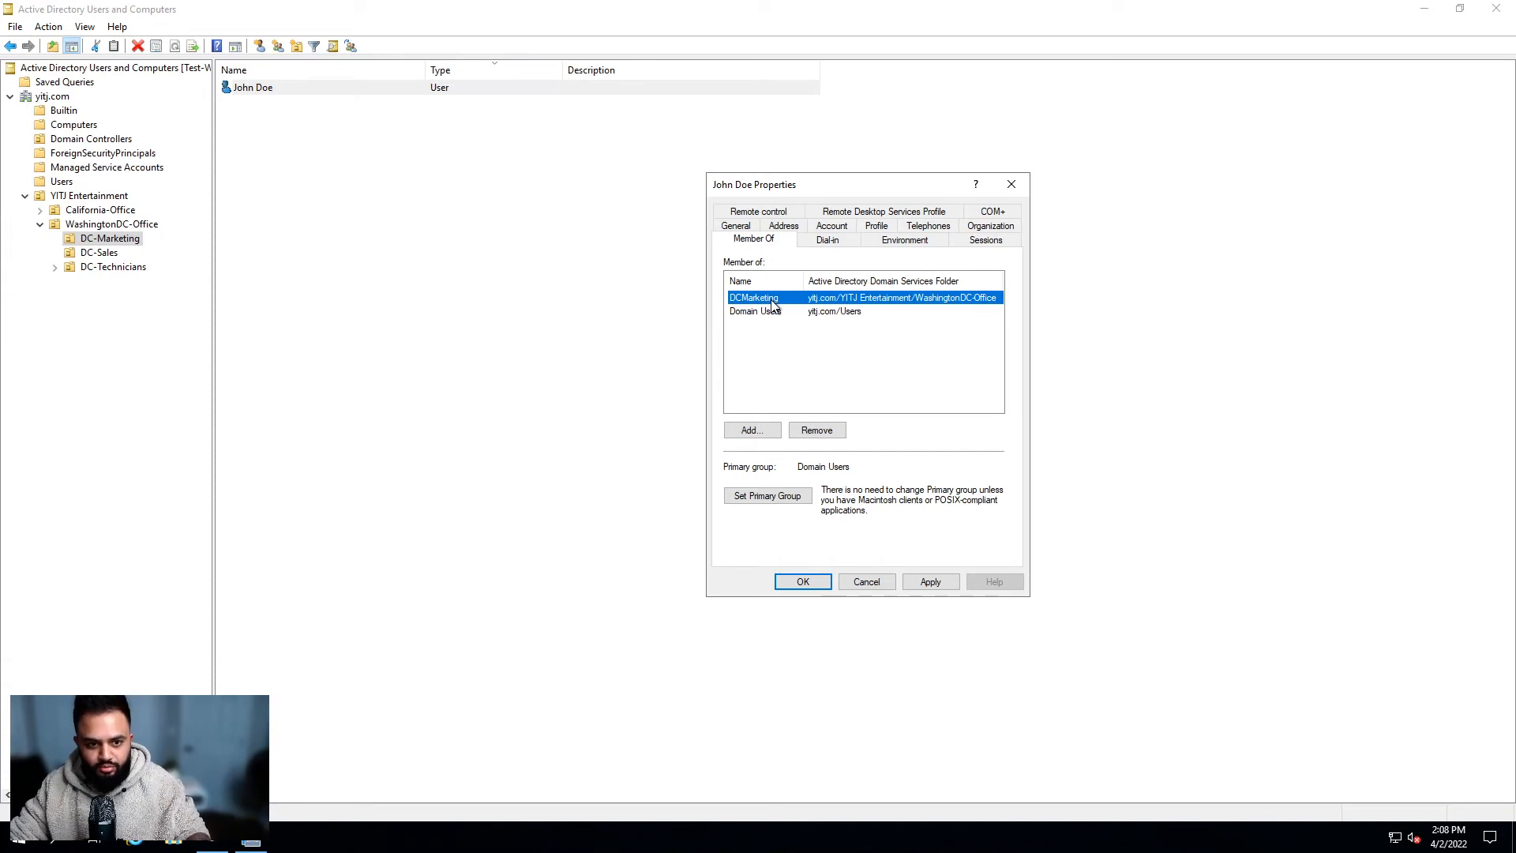
Step: Remove the DCMarketing membership, then re-add it by entering dcmarketing and checking the name
{"action": "left_click", "coordinate": [826, 430]}
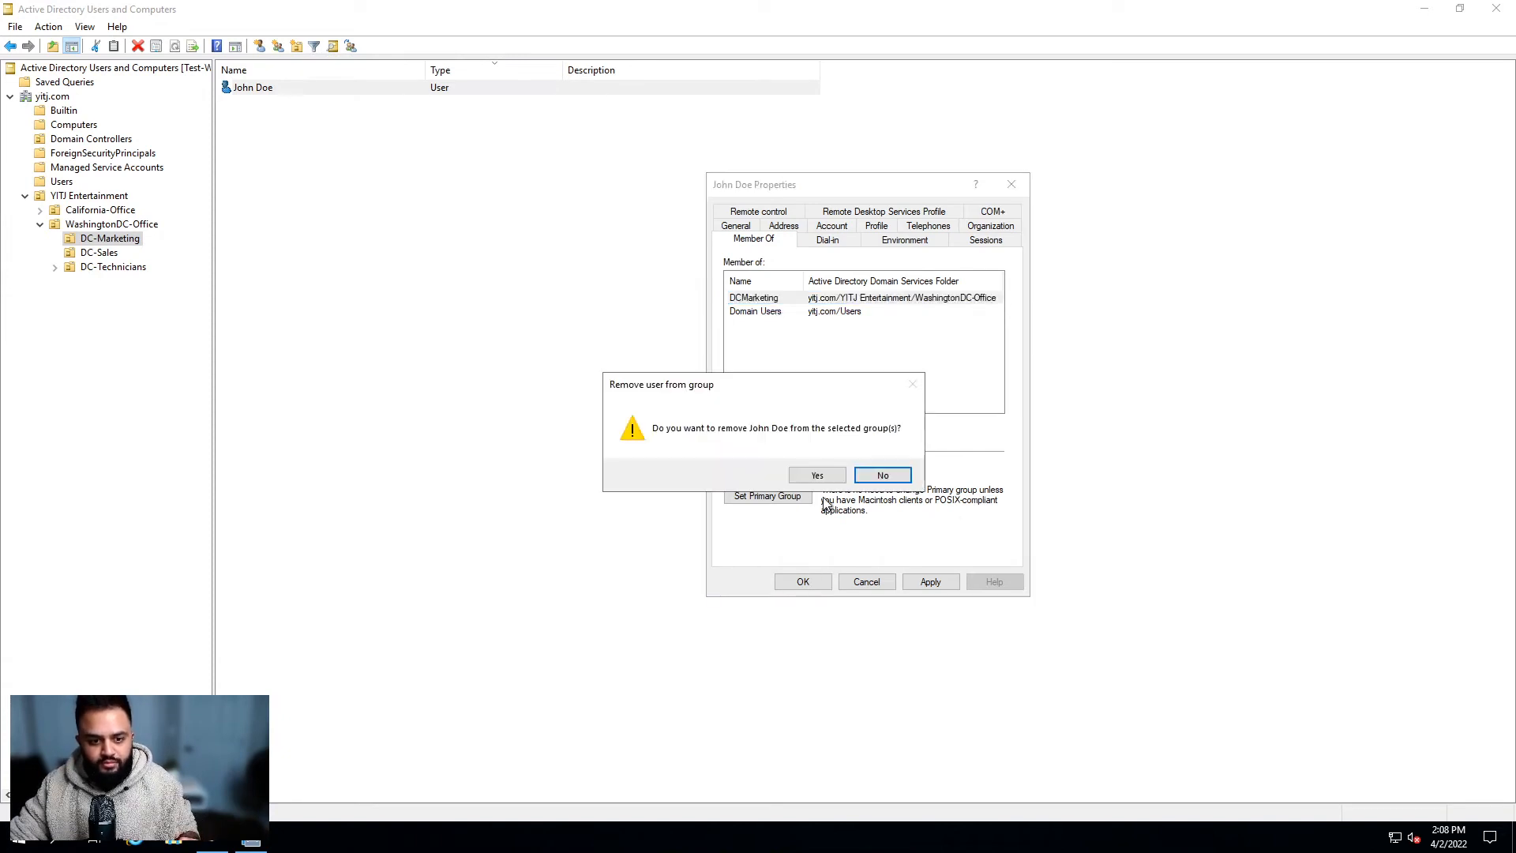
{"action": "left_click", "coordinate": [817, 474]}
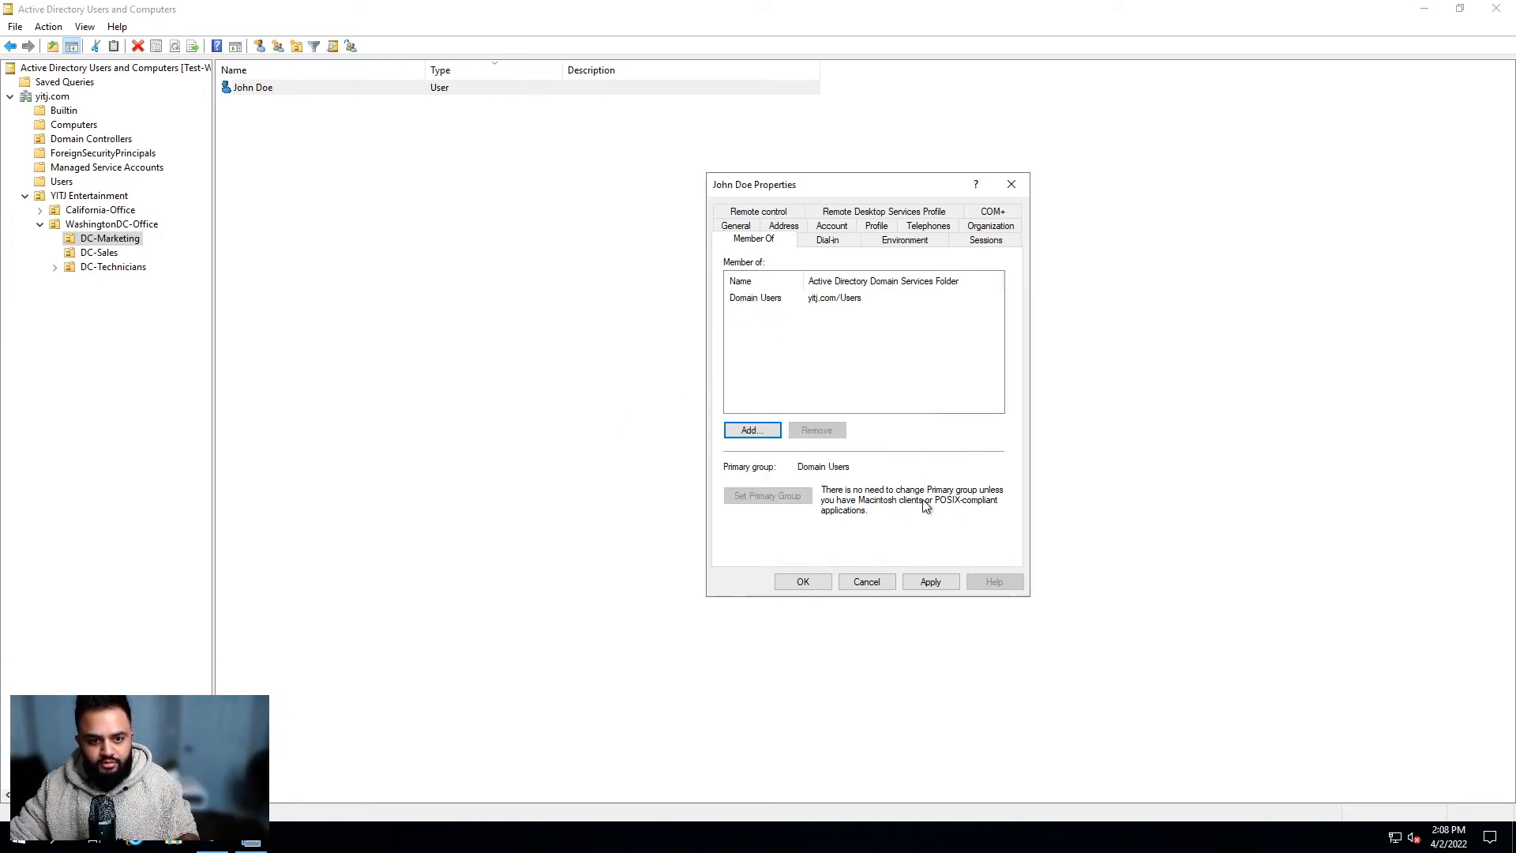
{"action": "left_click", "coordinate": [755, 298]}
{"action": "left_click", "coordinate": [762, 430]}
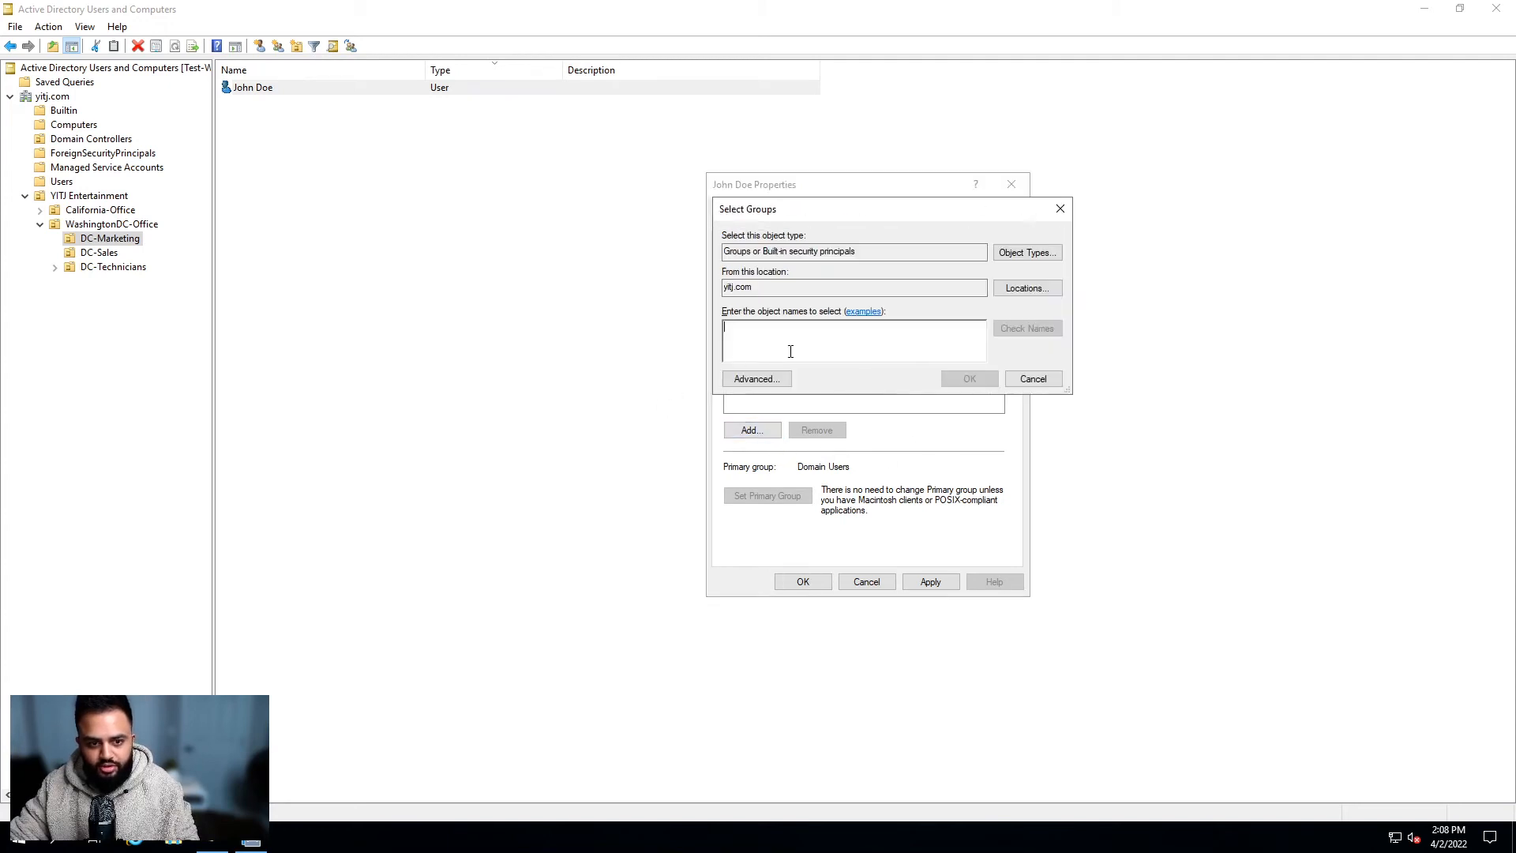
{"action": "type", "text": "dcmarketing"}
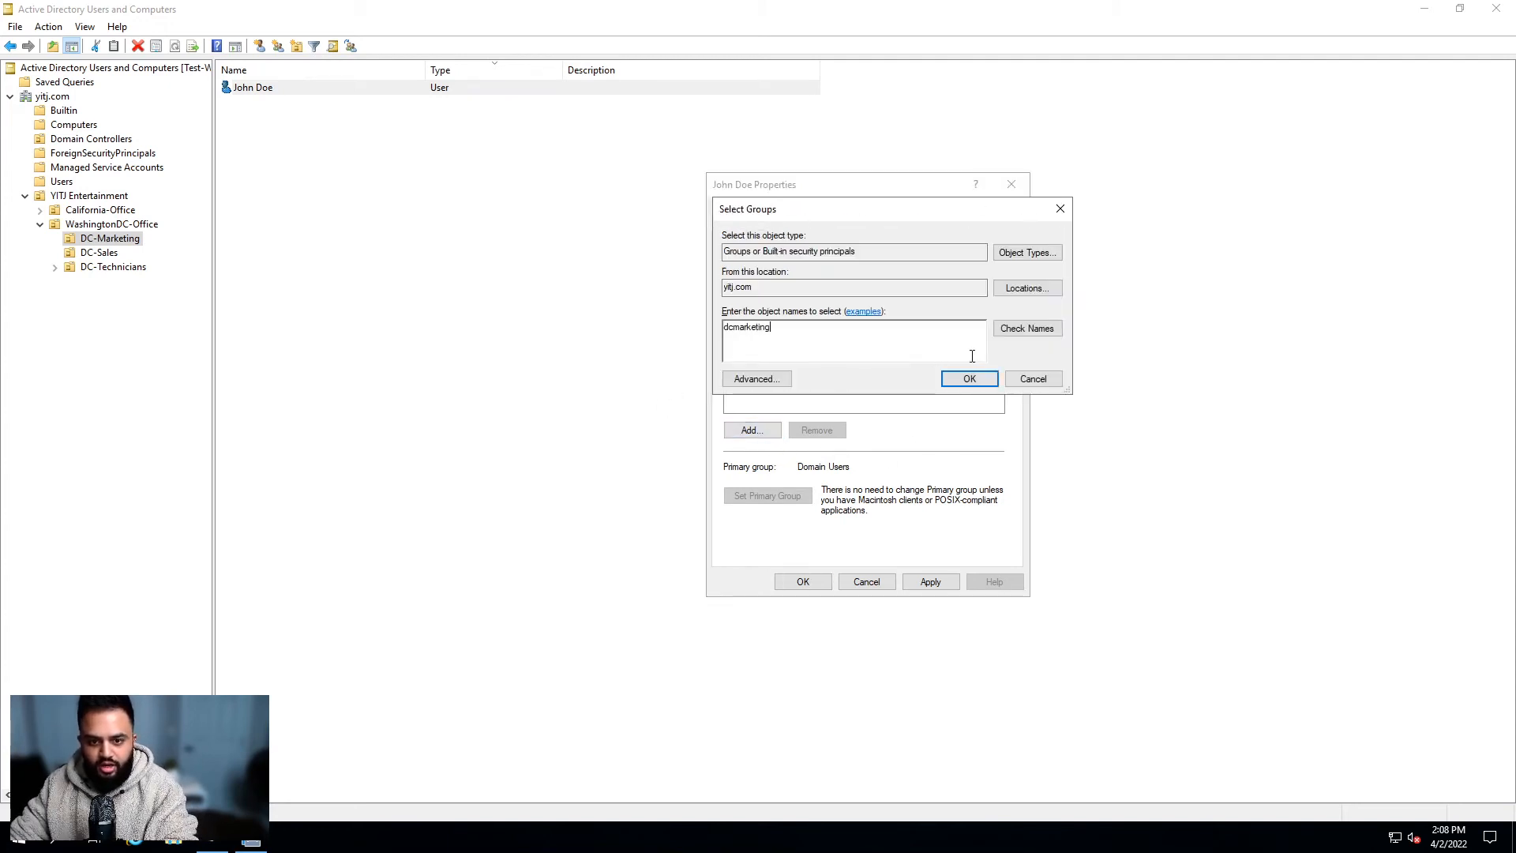
{"action": "left_click", "coordinate": [1023, 333]}
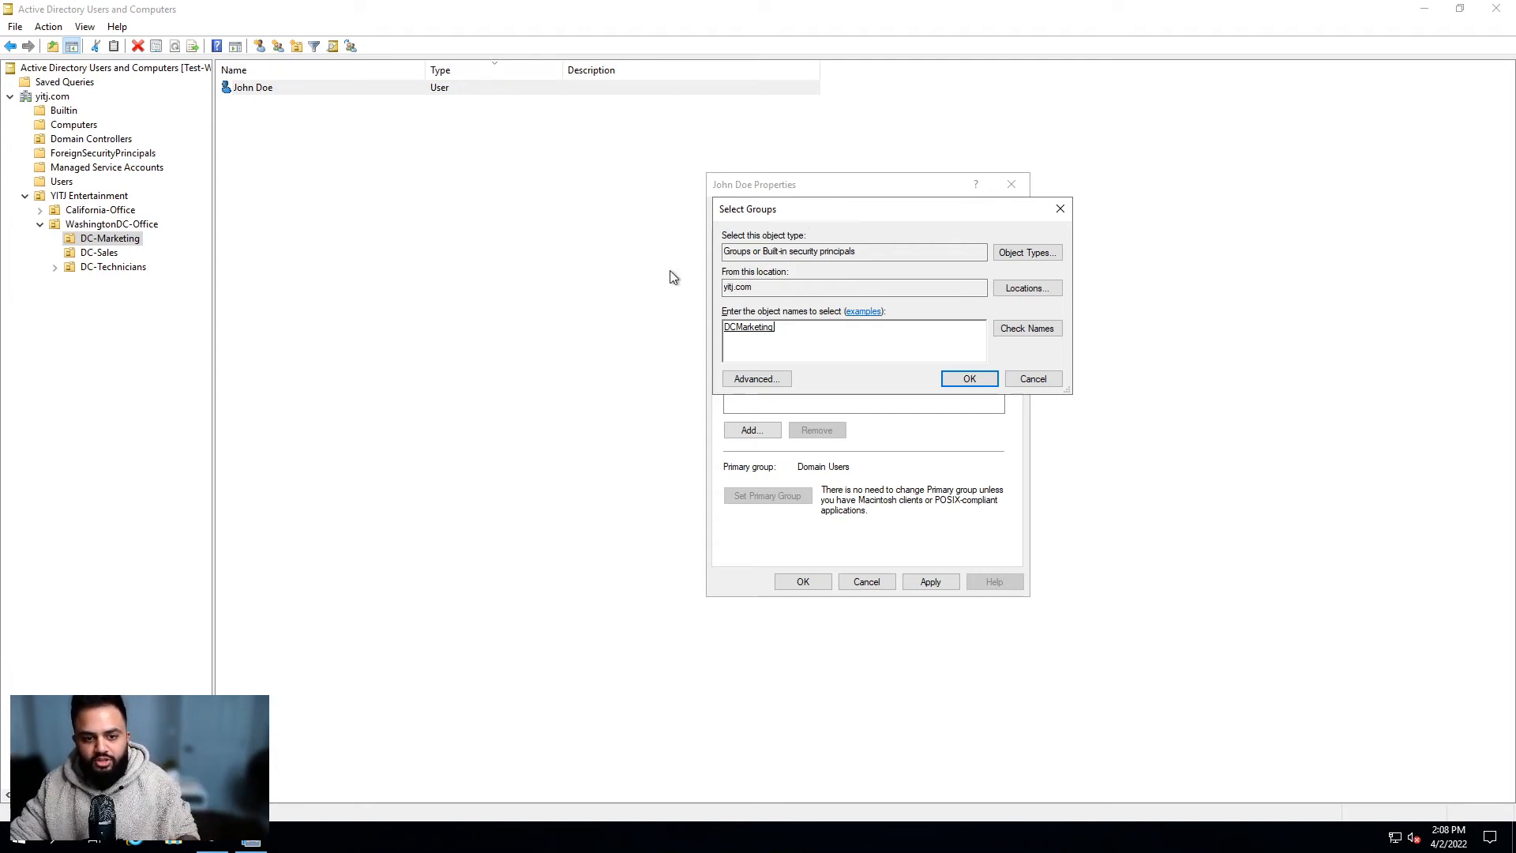
{"action": "left_click", "coordinate": [969, 379]}
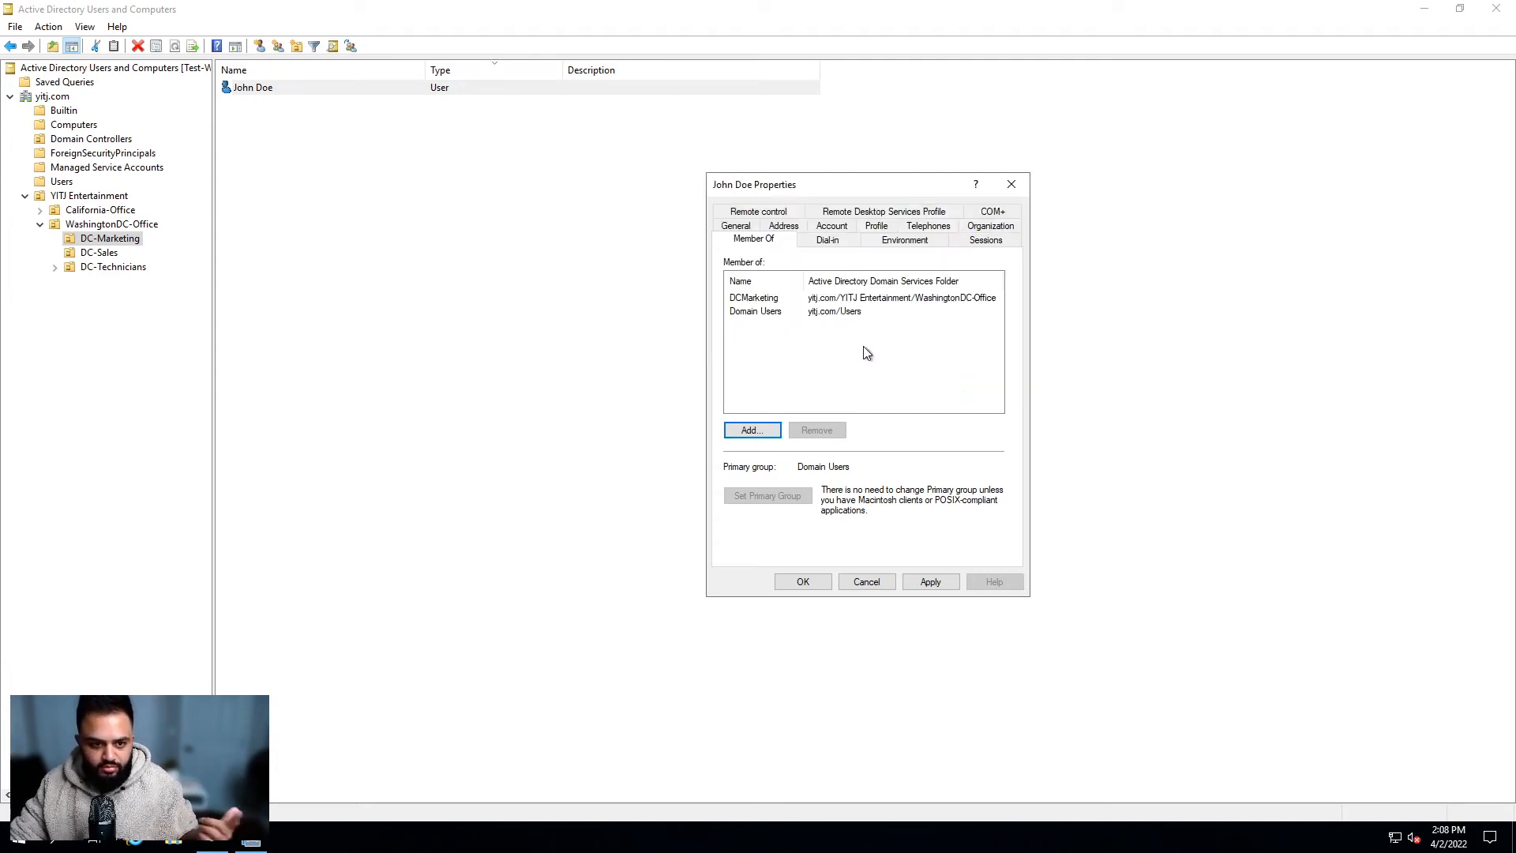
Step: Remove DCMarketing again and search for dcmarketing in the Advanced group search
{"action": "left_click", "coordinate": [758, 299]}
{"action": "left_click", "coordinate": [816, 430]}
{"action": "left_click", "coordinate": [802, 477]}
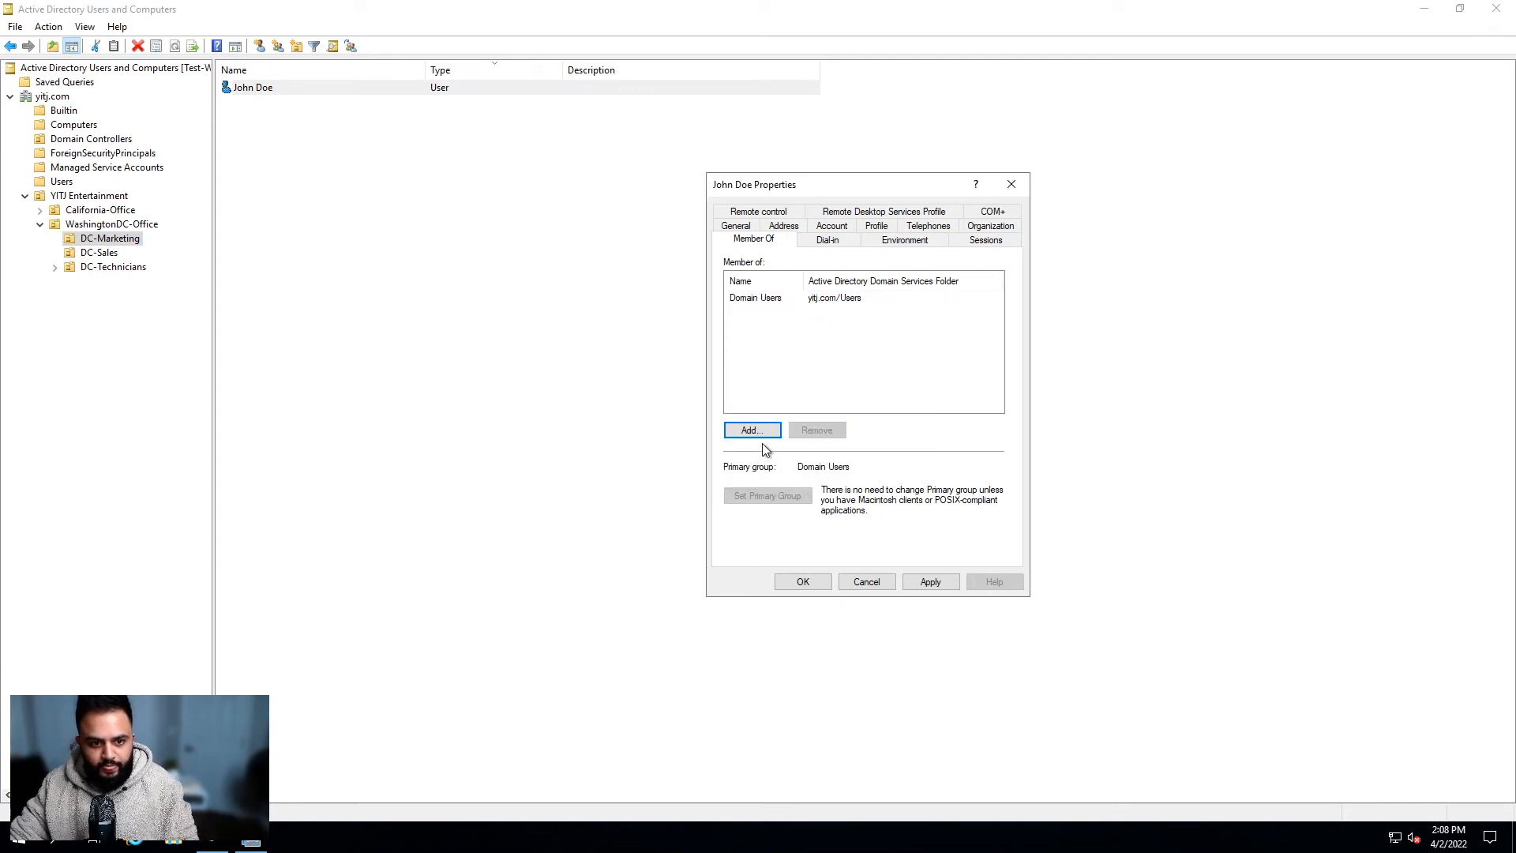
{"action": "left_click", "coordinate": [766, 432]}
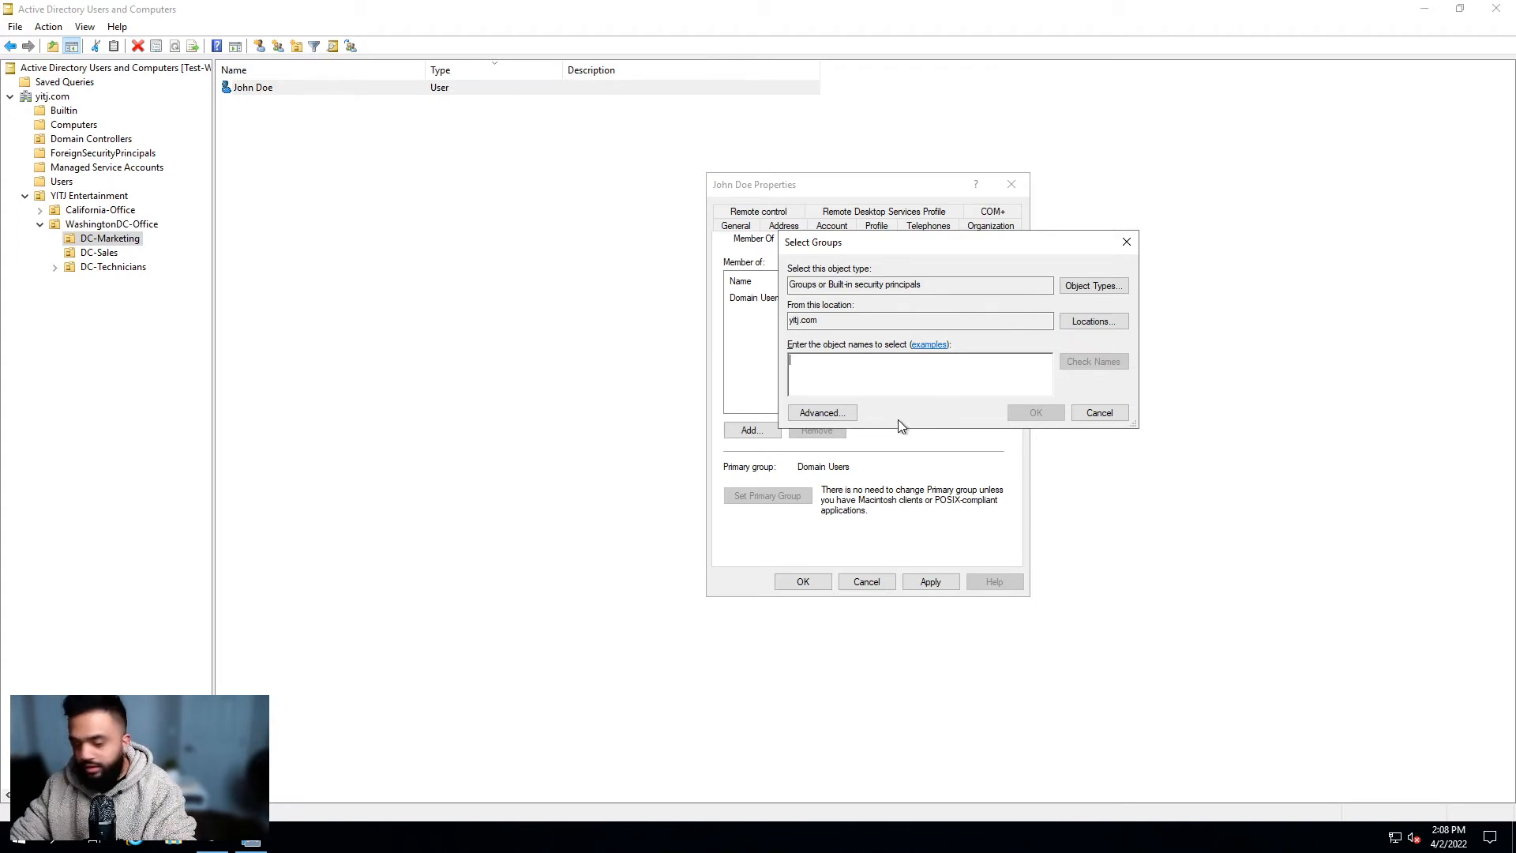
{"action": "left_click", "coordinate": [821, 412]}
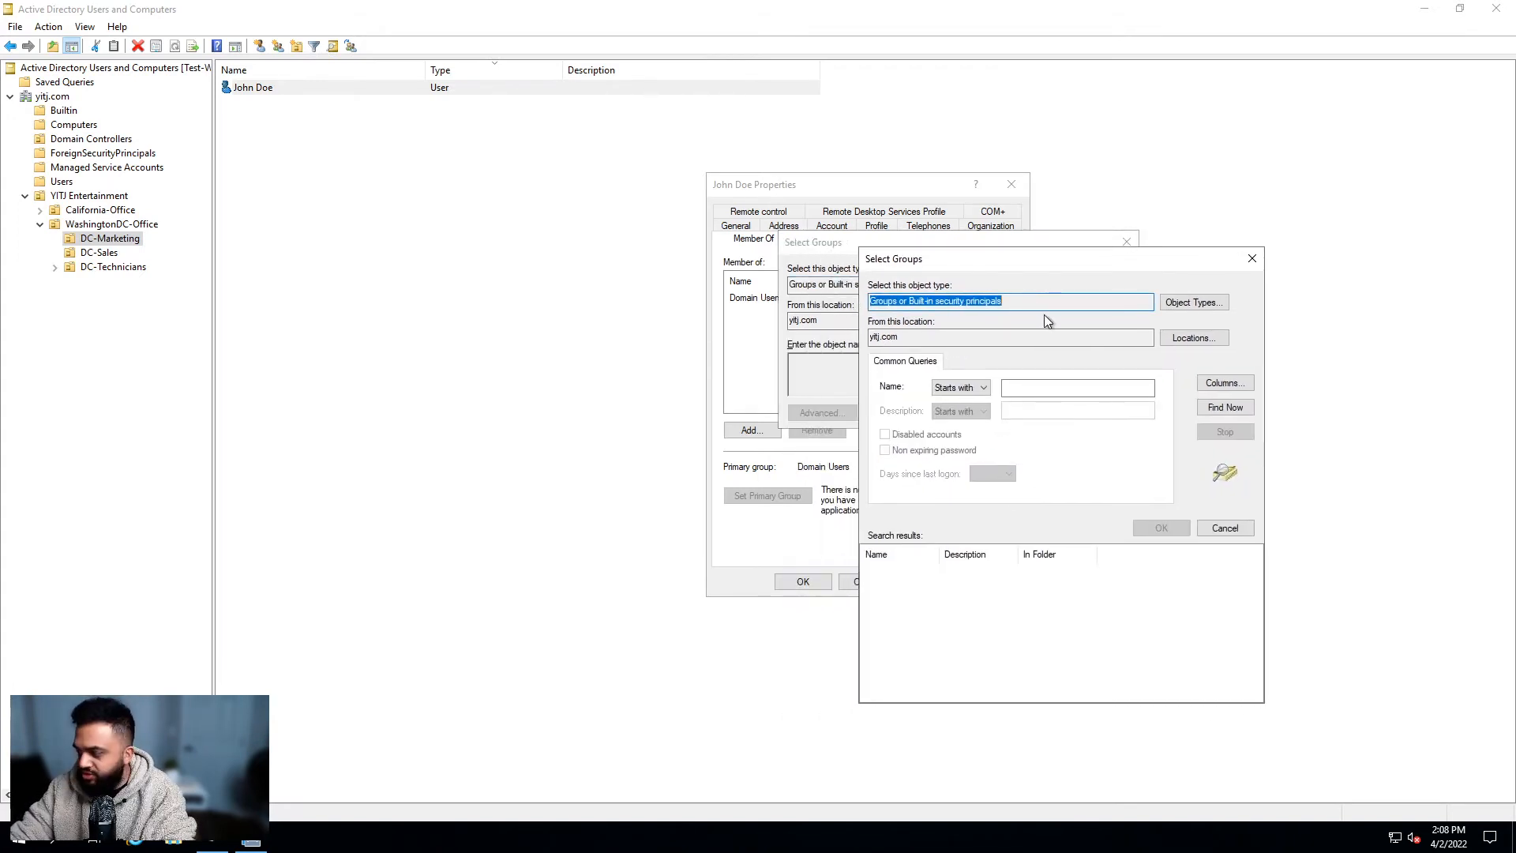
{"action": "left_click", "coordinate": [1080, 384]}
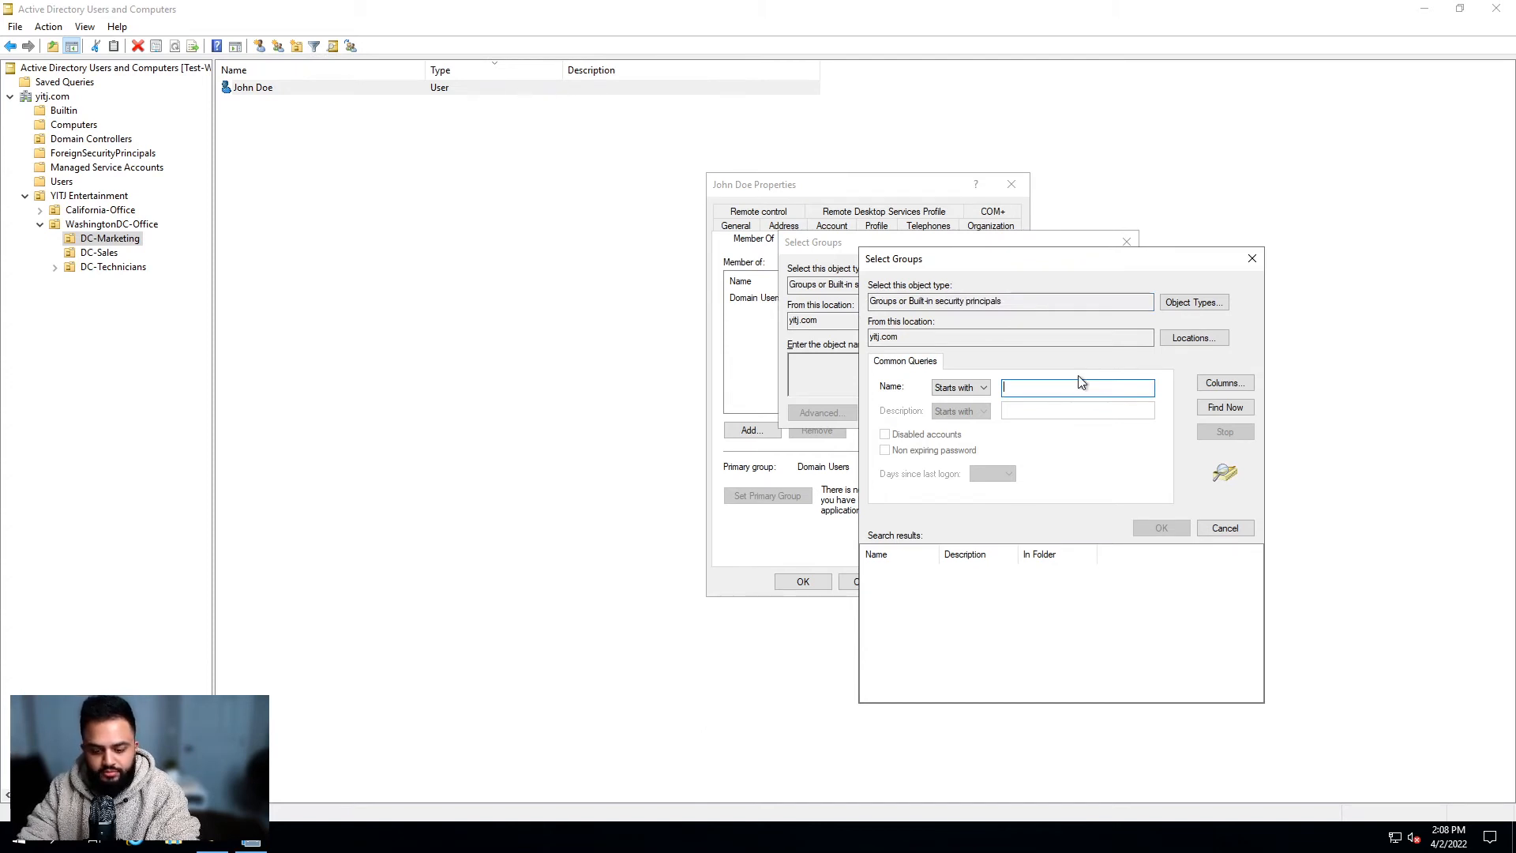
{"action": "type", "text": "dc"}
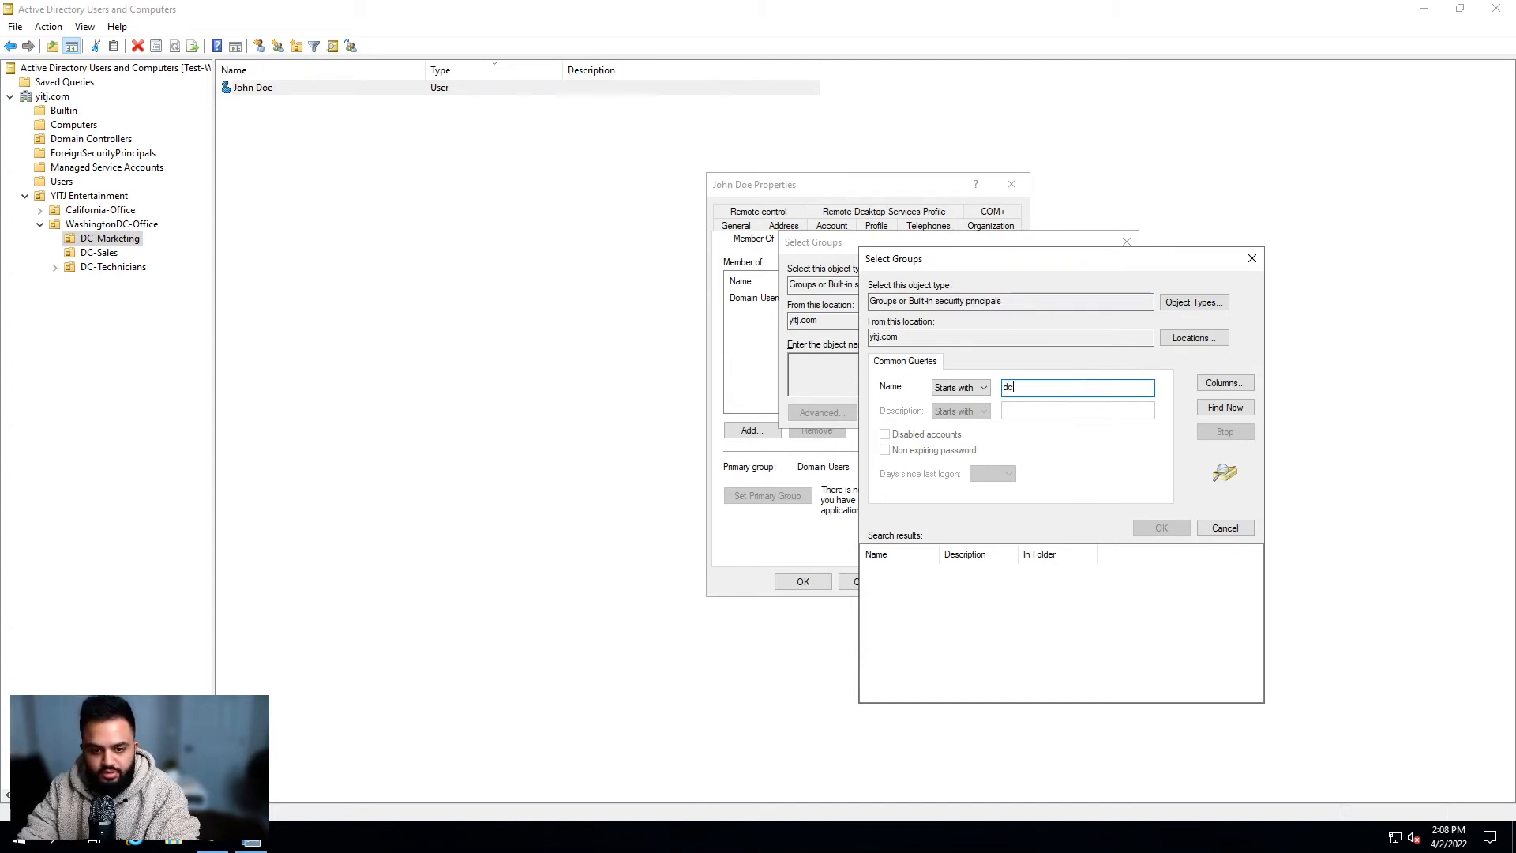
{"action": "type", "text": "marketing"}
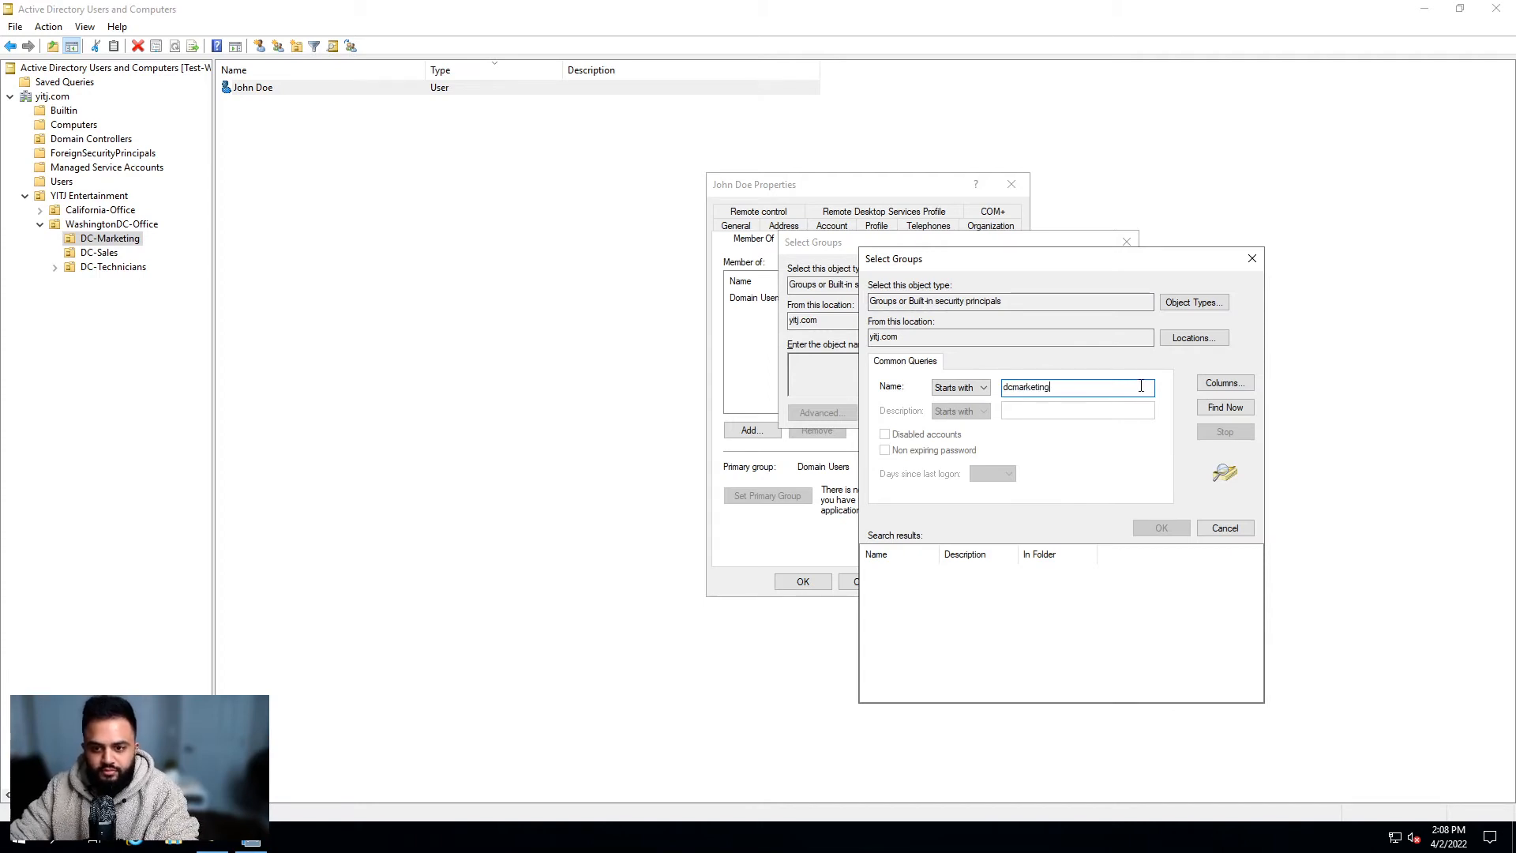
{"action": "left_click", "coordinate": [1200, 410]}
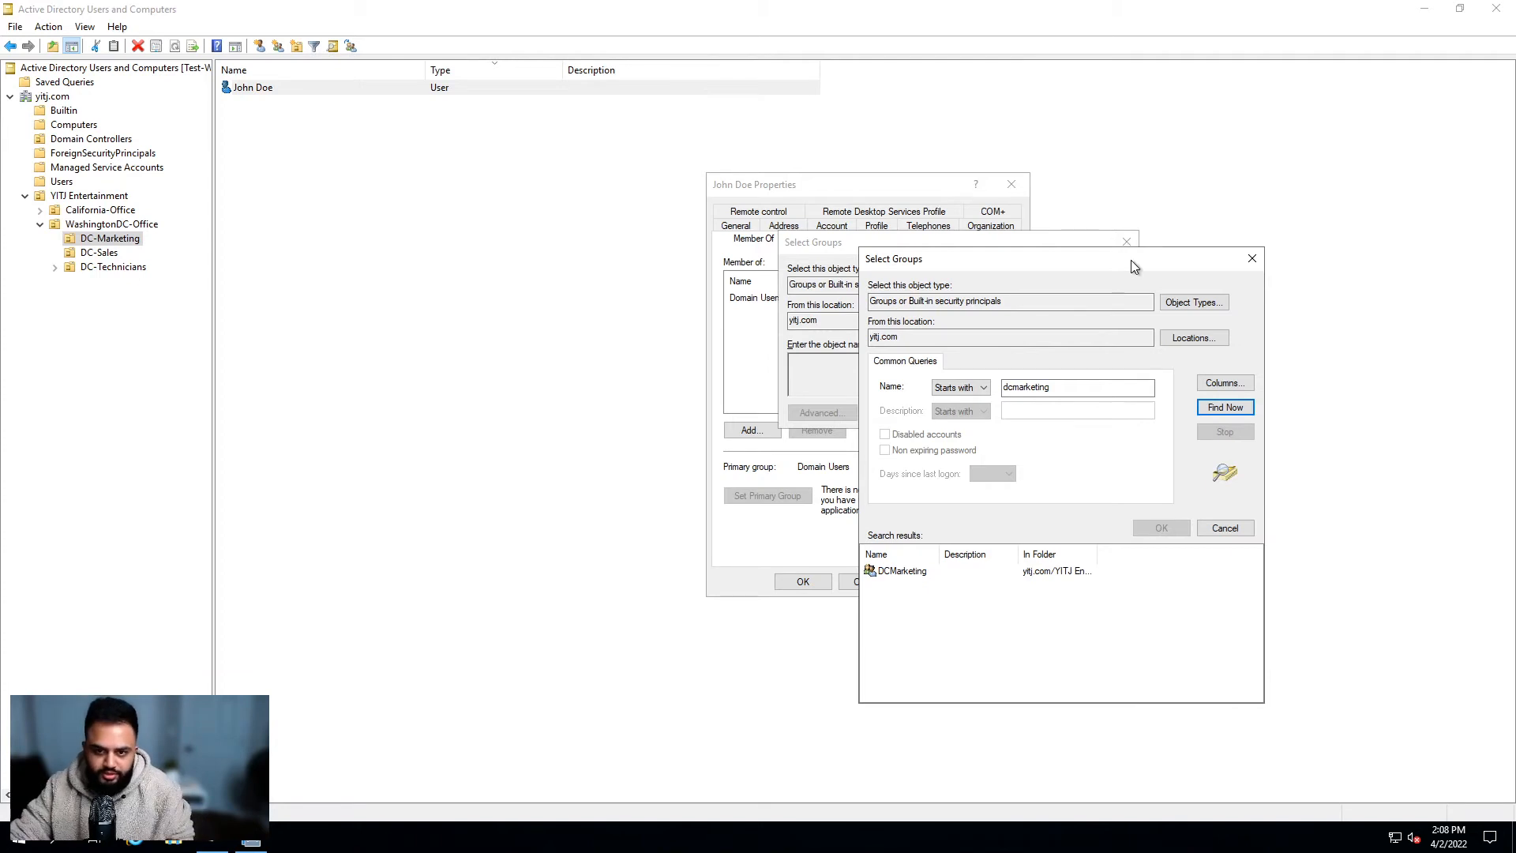
Step: Pick DCMarketing from the search results, add it, and apply the changes
{"action": "left_click_drag", "start_coordinate": [1138, 257], "coordinate": [1205, 254]}
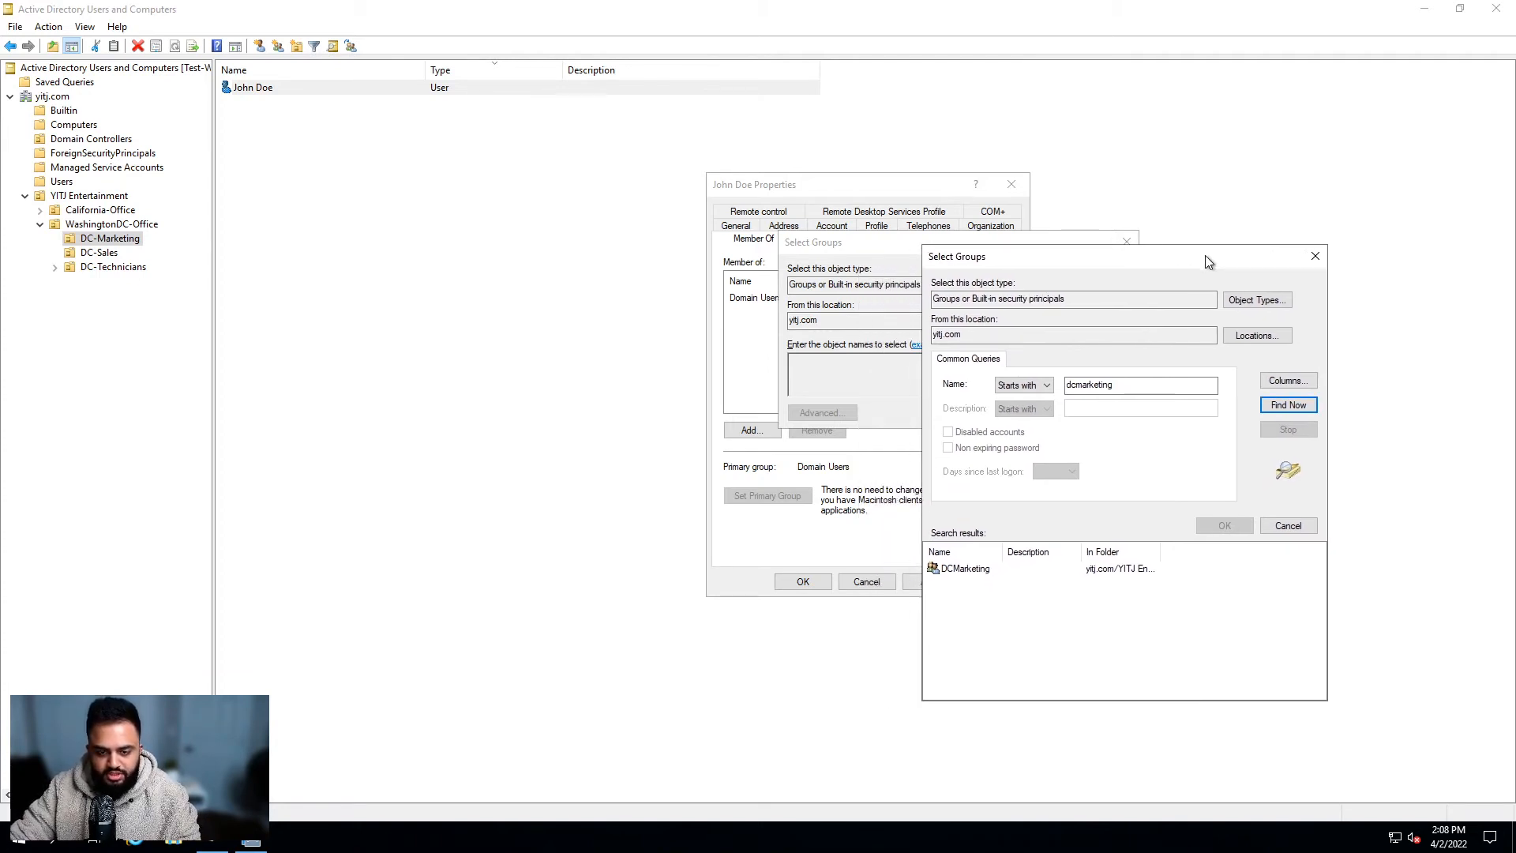
{"action": "left_click", "coordinate": [992, 569]}
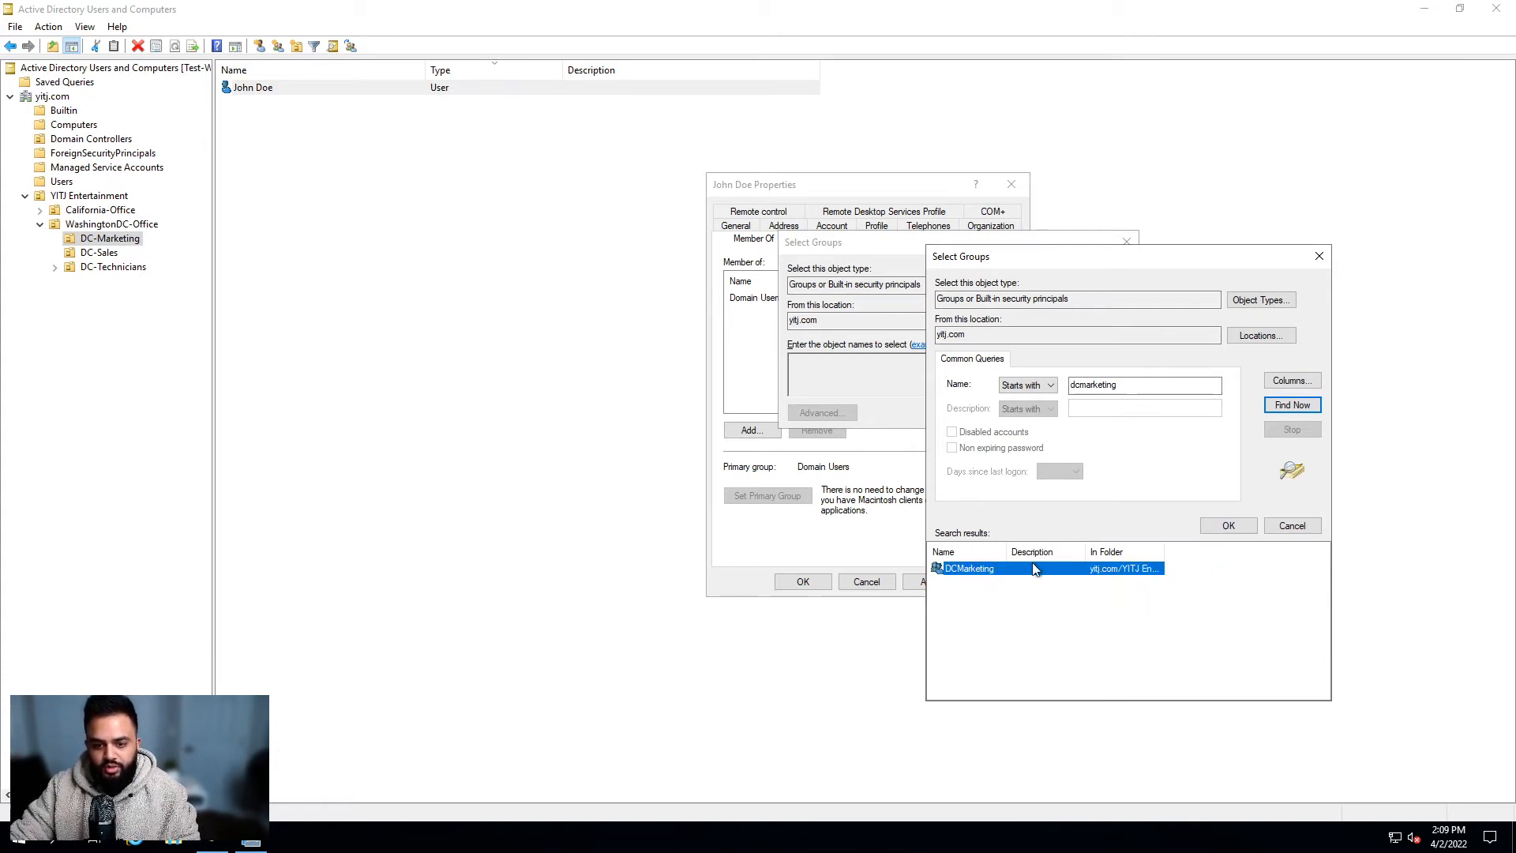
{"action": "left_click", "coordinate": [1214, 529]}
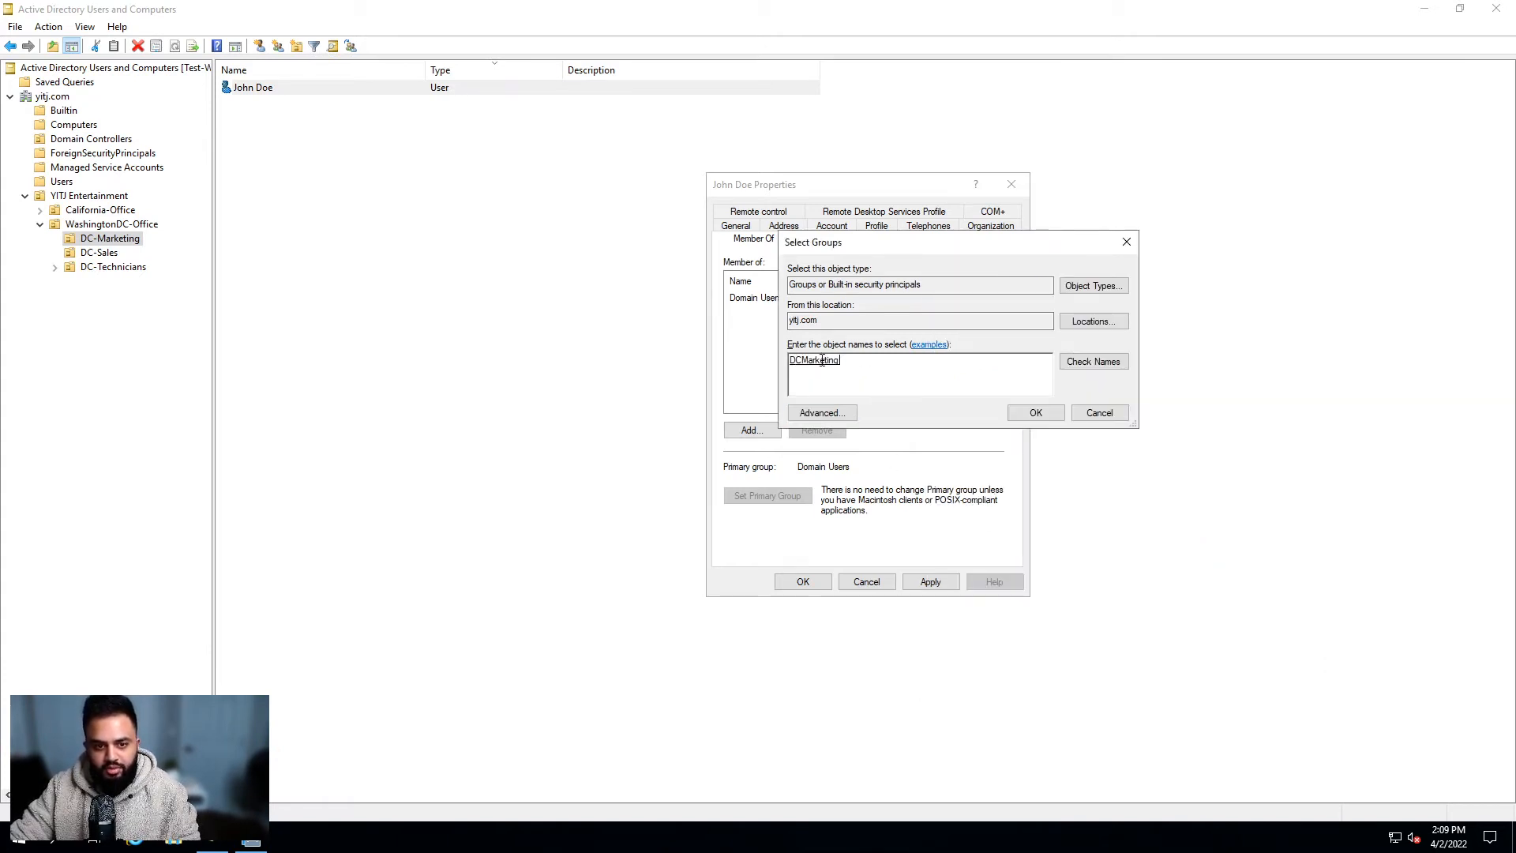
{"action": "left_click", "coordinate": [1034, 414]}
{"action": "left_click", "coordinate": [770, 298]}
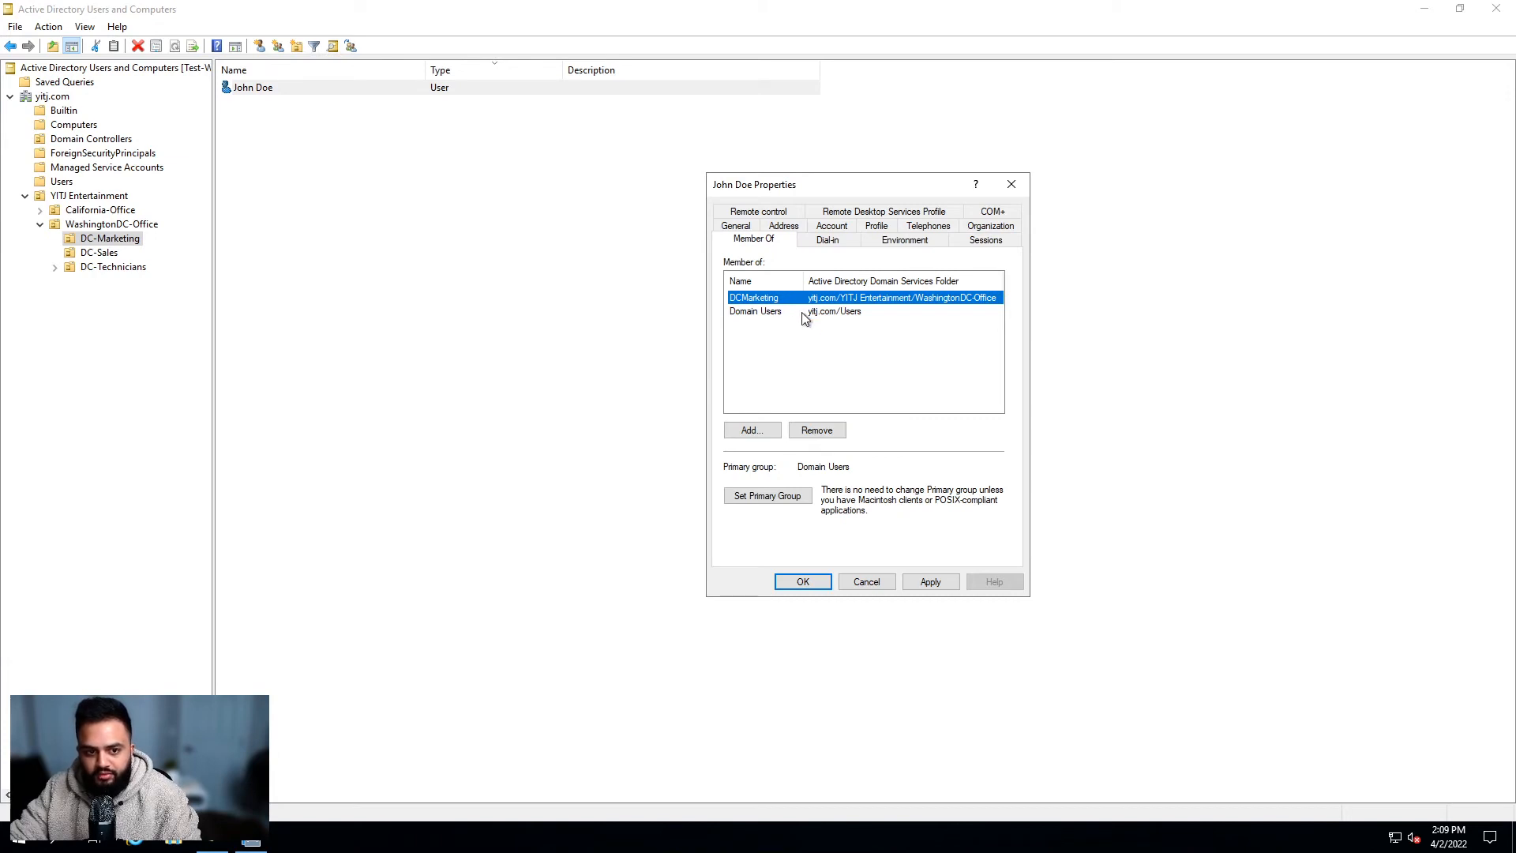
{"action": "left_click", "coordinate": [928, 581]}
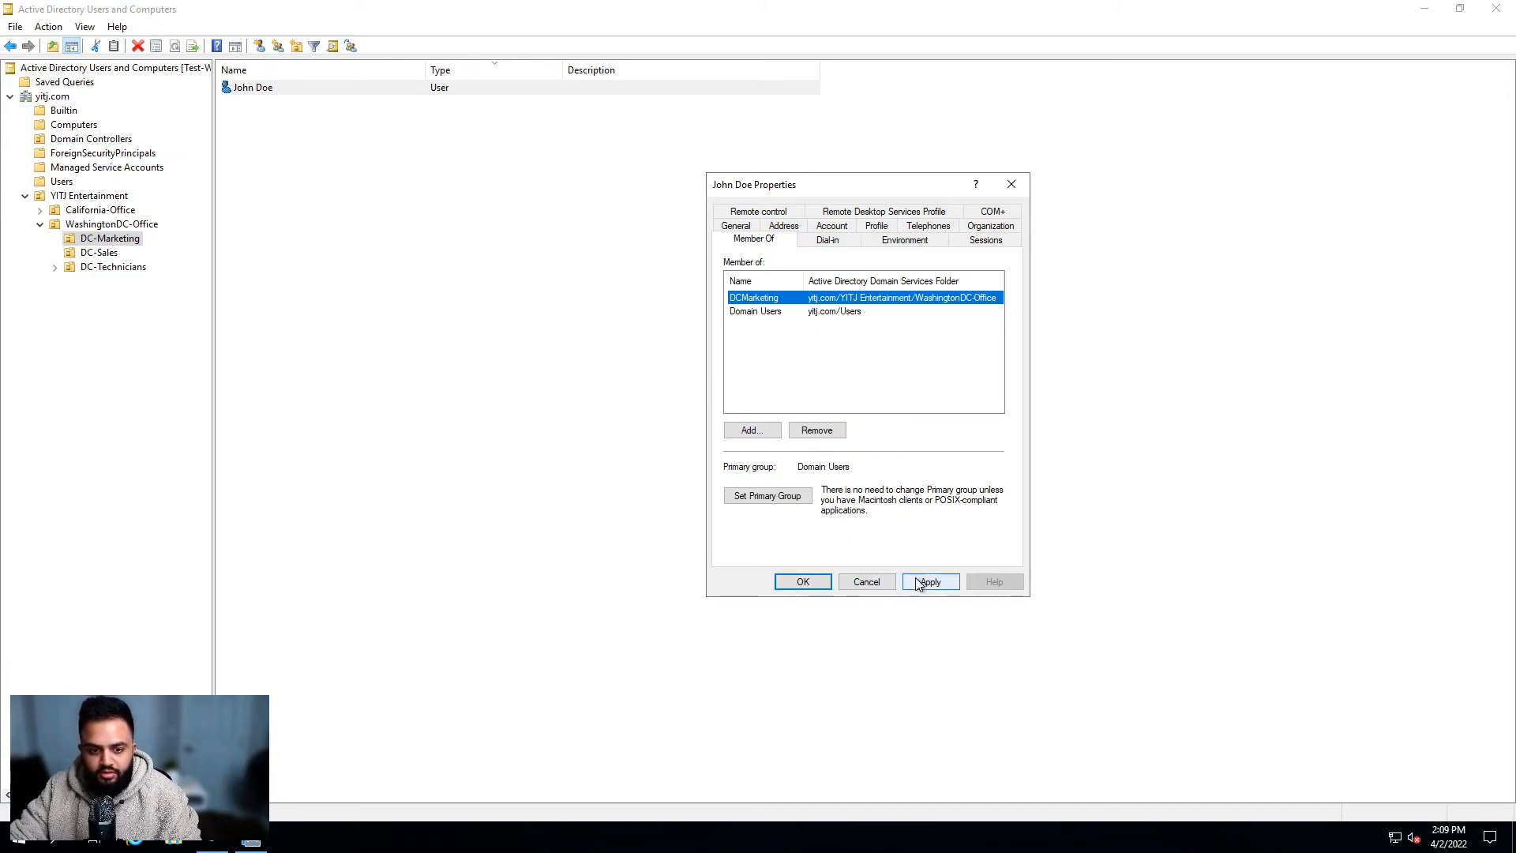
Step: Close and reopen the user's properties to confirm DCMarketing and Domain Users memberships, then close
{"action": "left_click", "coordinate": [802, 581]}
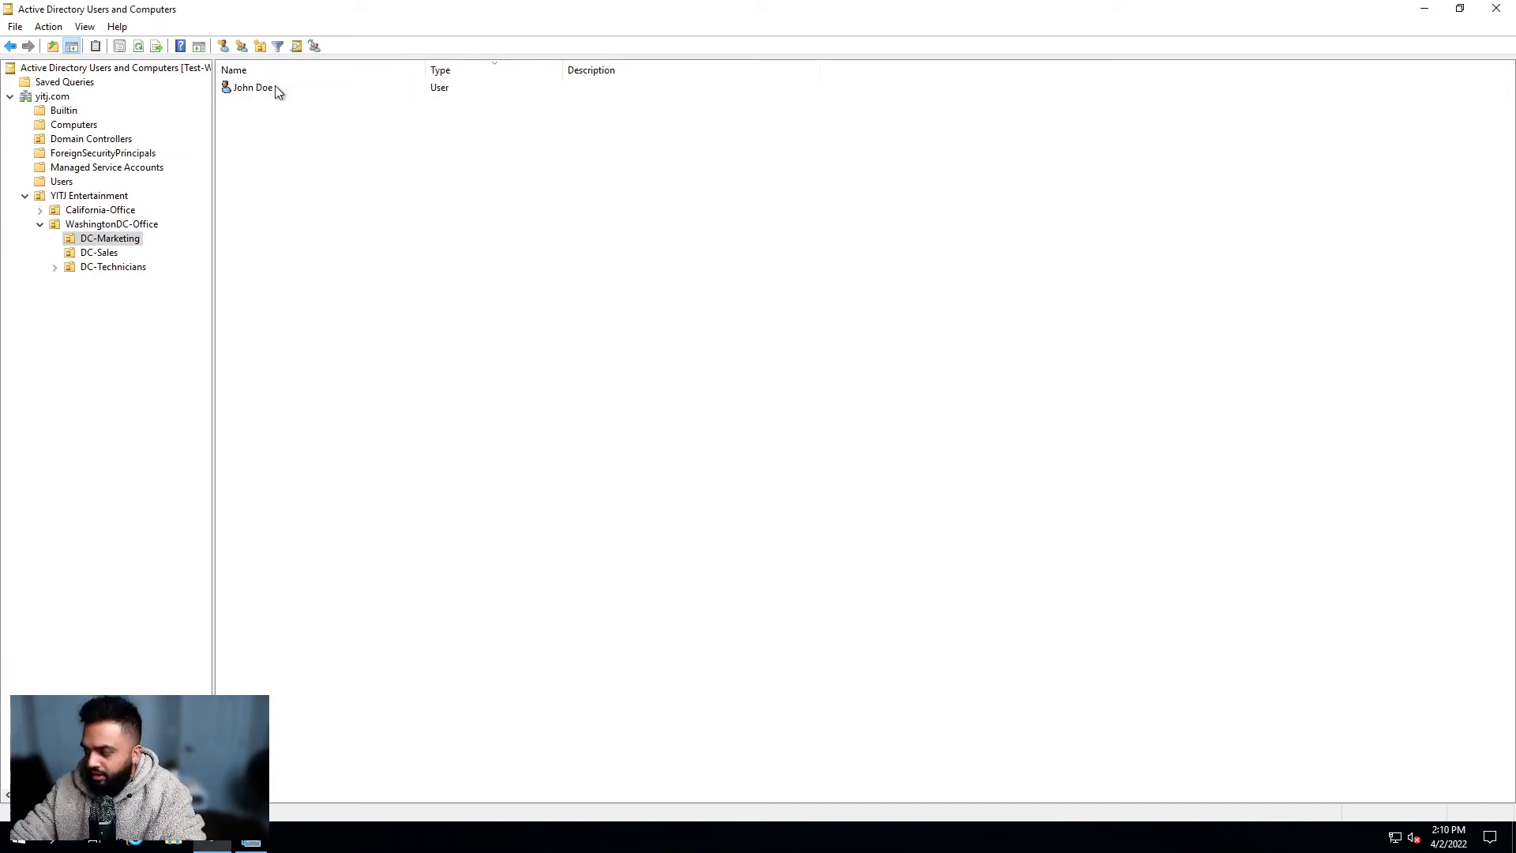
{"action": "left_click", "coordinate": [281, 90]}
{"action": "double_click", "coordinate": [283, 90]}
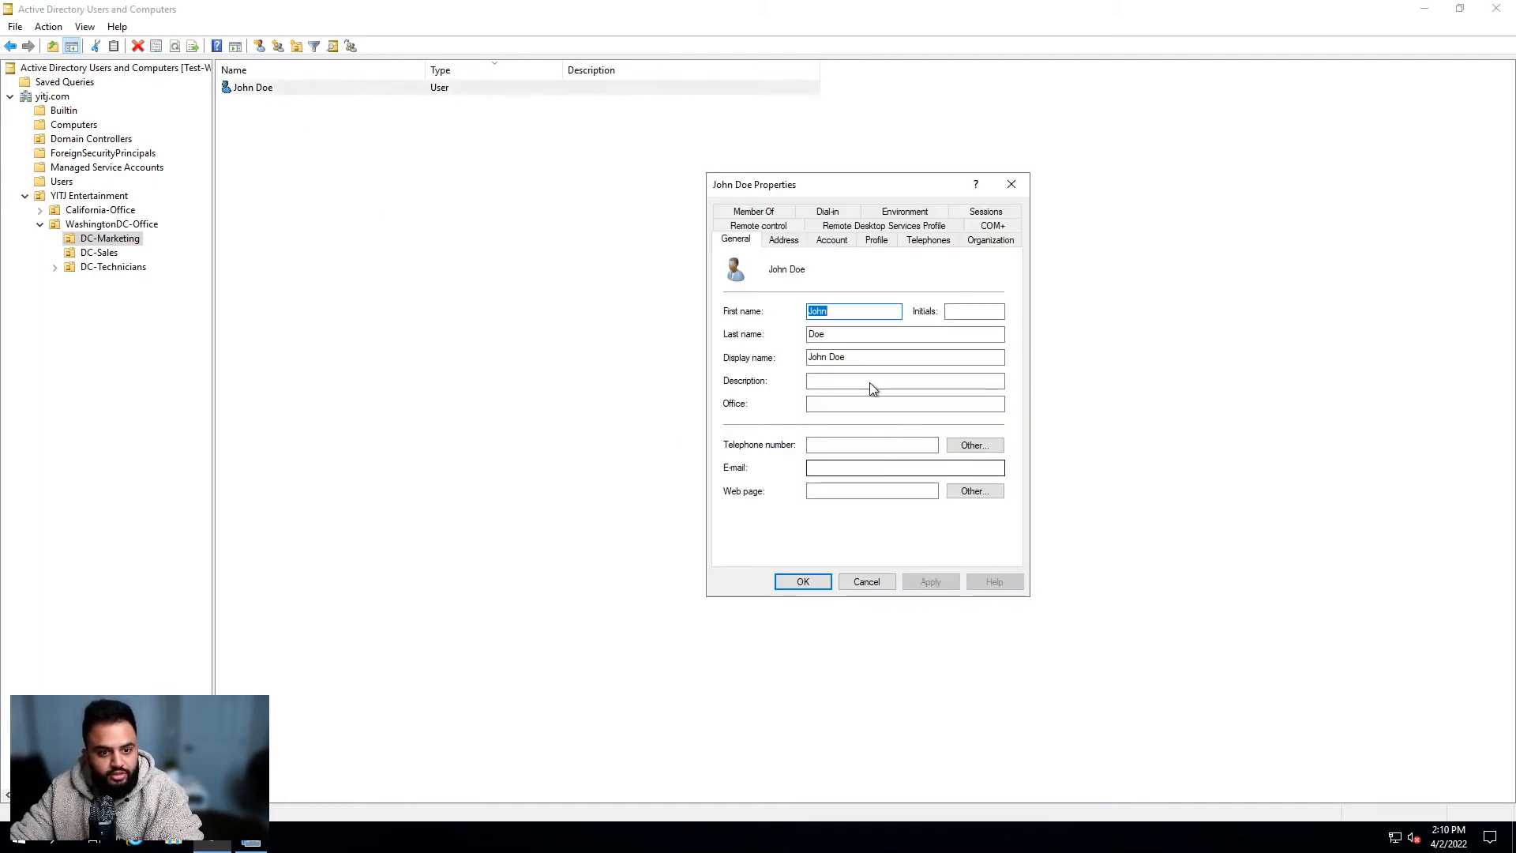
{"action": "left_click", "coordinate": [825, 241]}
{"action": "left_click", "coordinate": [754, 212]}
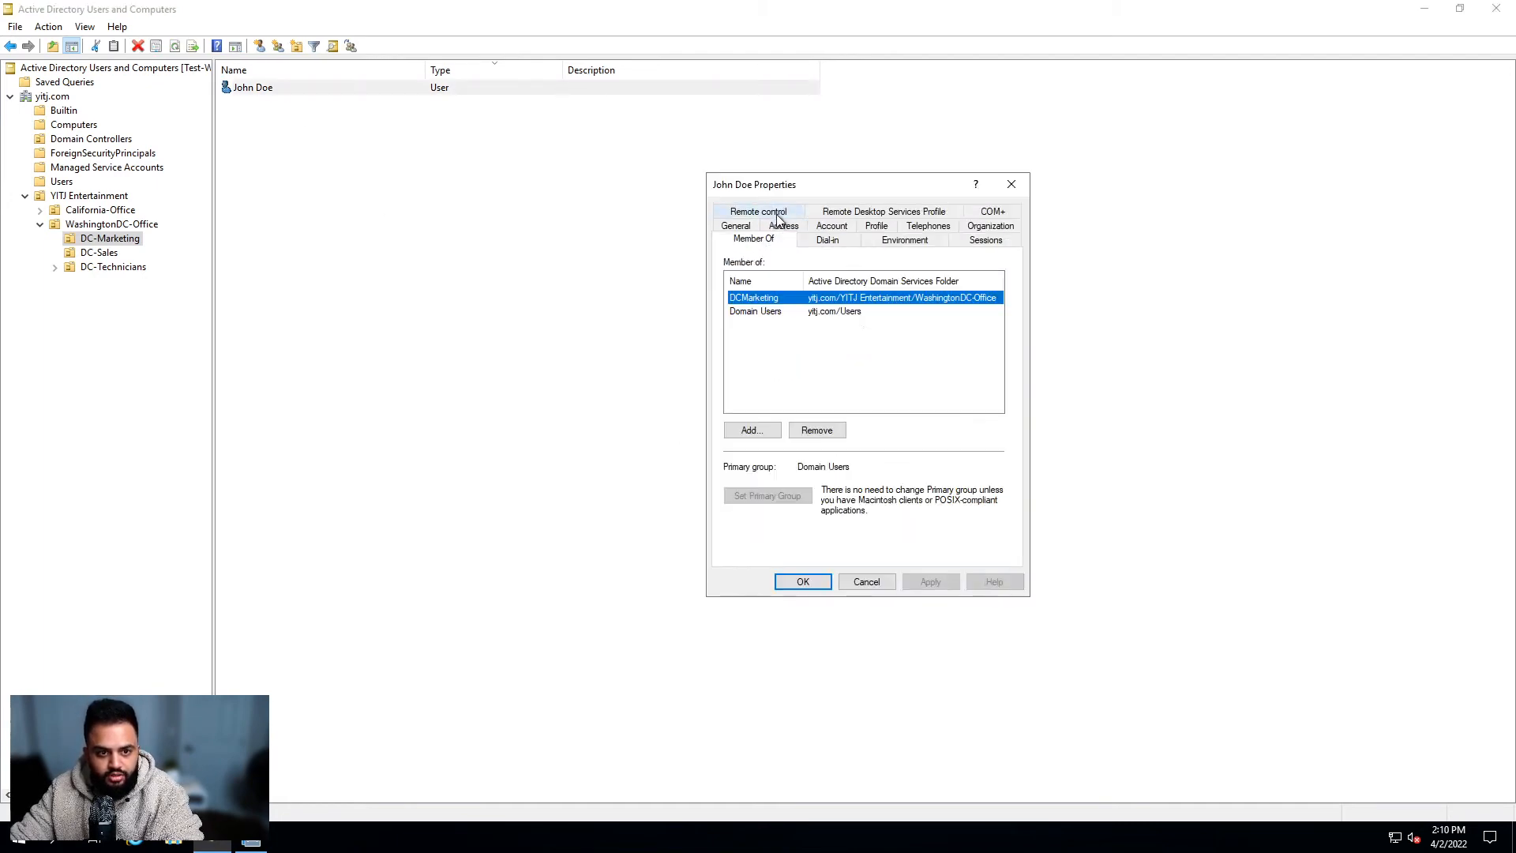
{"action": "left_click", "coordinate": [888, 360]}
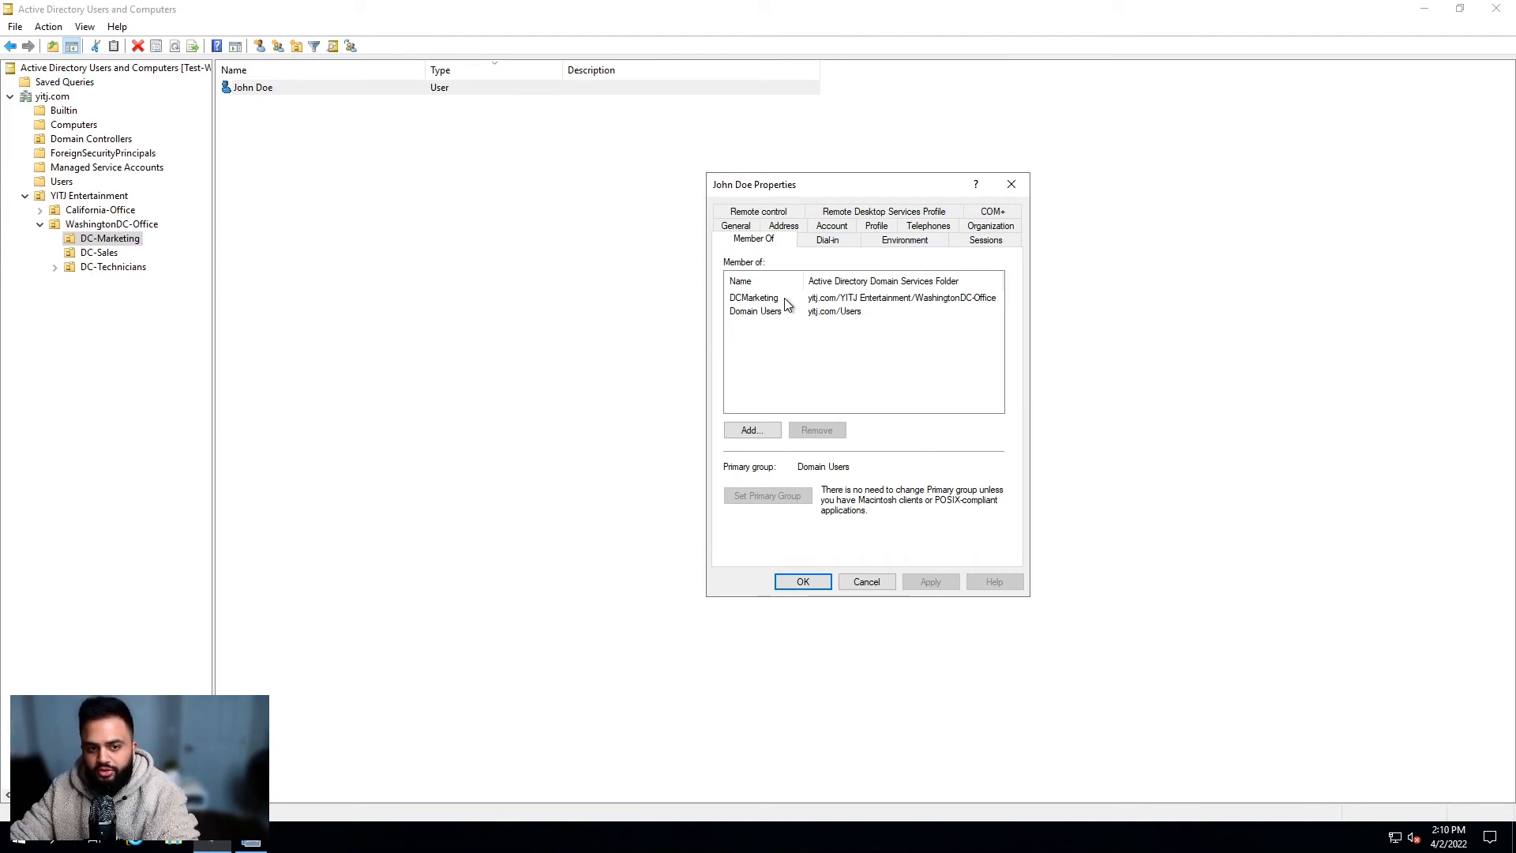
{"action": "left_click", "coordinate": [818, 582]}
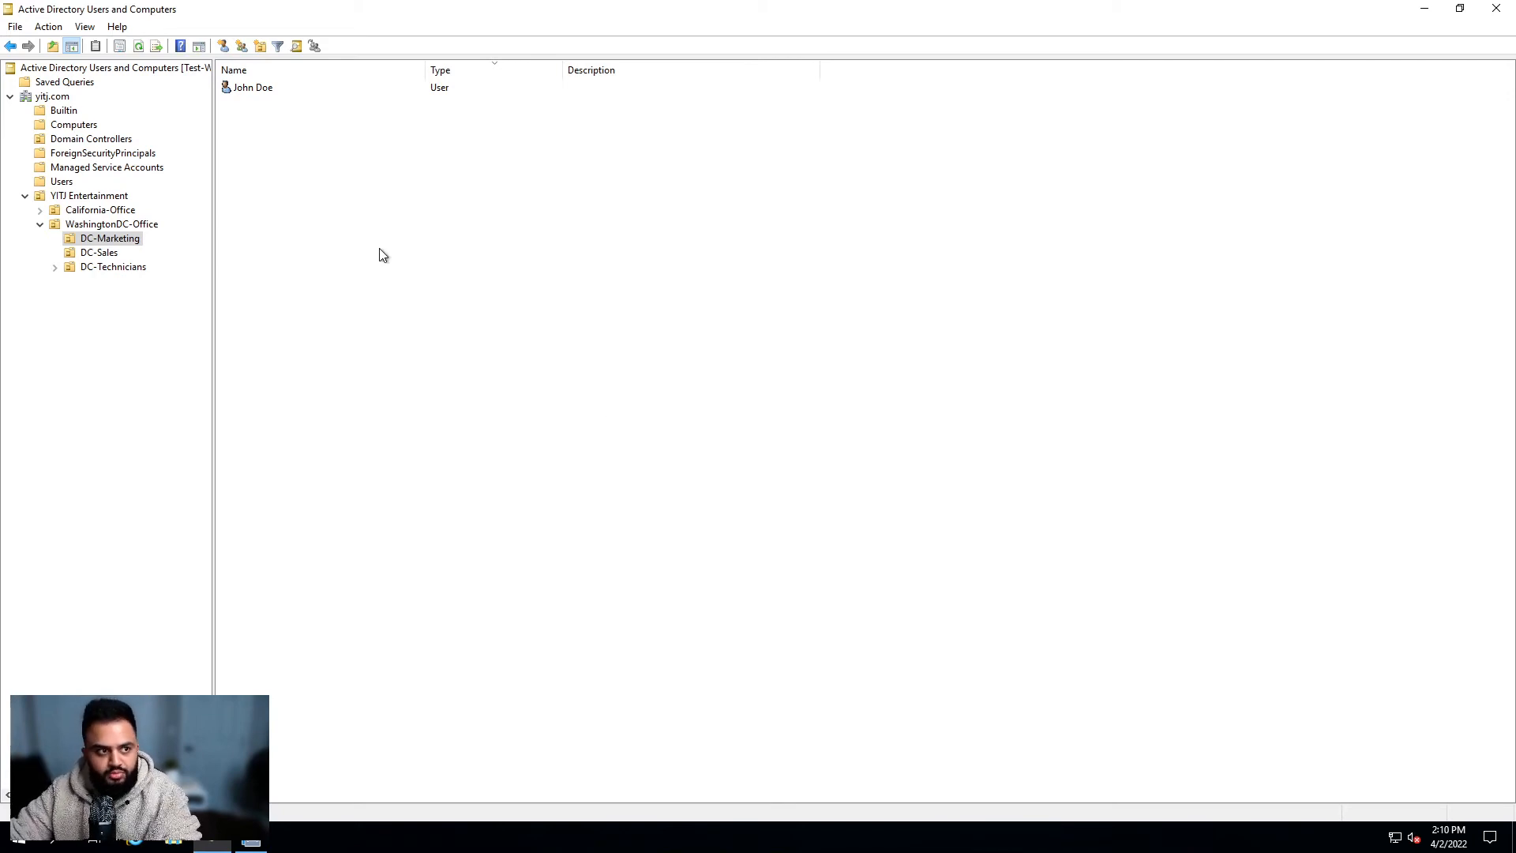
Step: Reopen John Doe's properties and shift the window to the right
{"action": "double_click", "coordinate": [268, 93]}
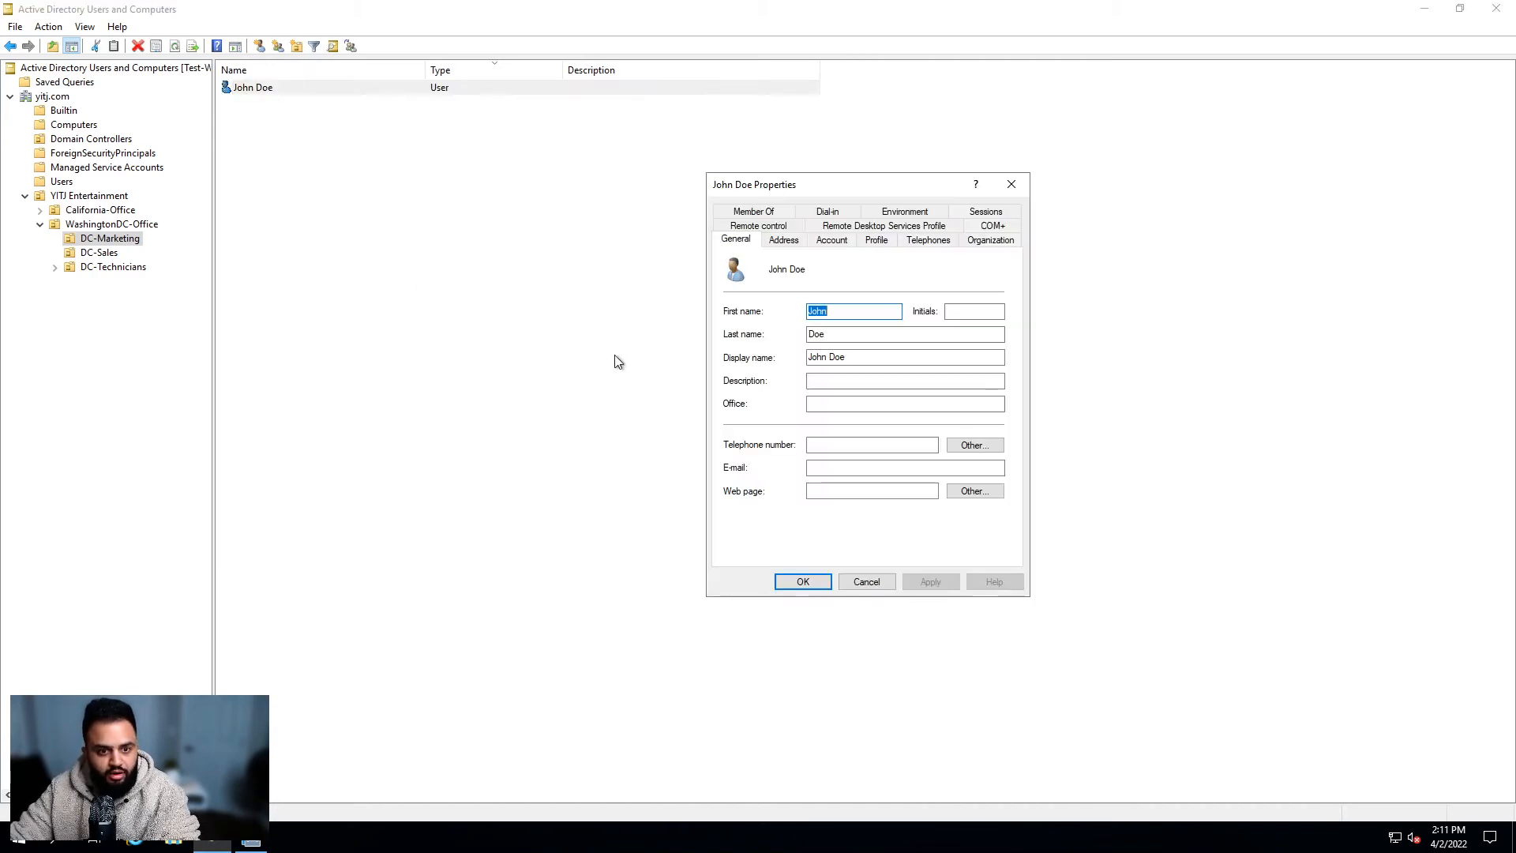
{"action": "left_click_drag", "start_coordinate": [897, 192], "coordinate": [920, 207]}
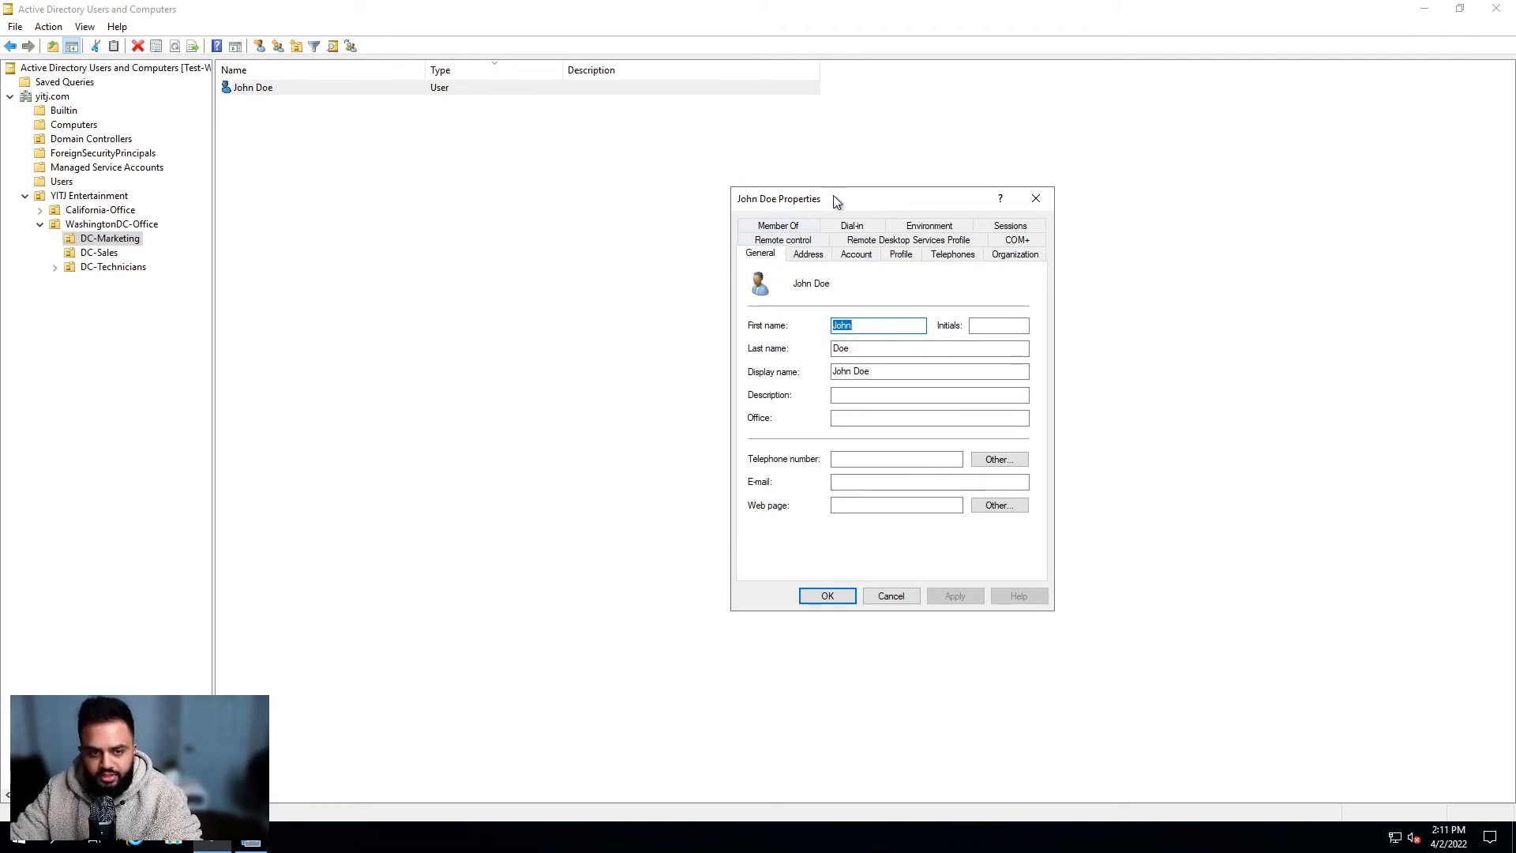
{"action": "left_click", "coordinate": [901, 294]}
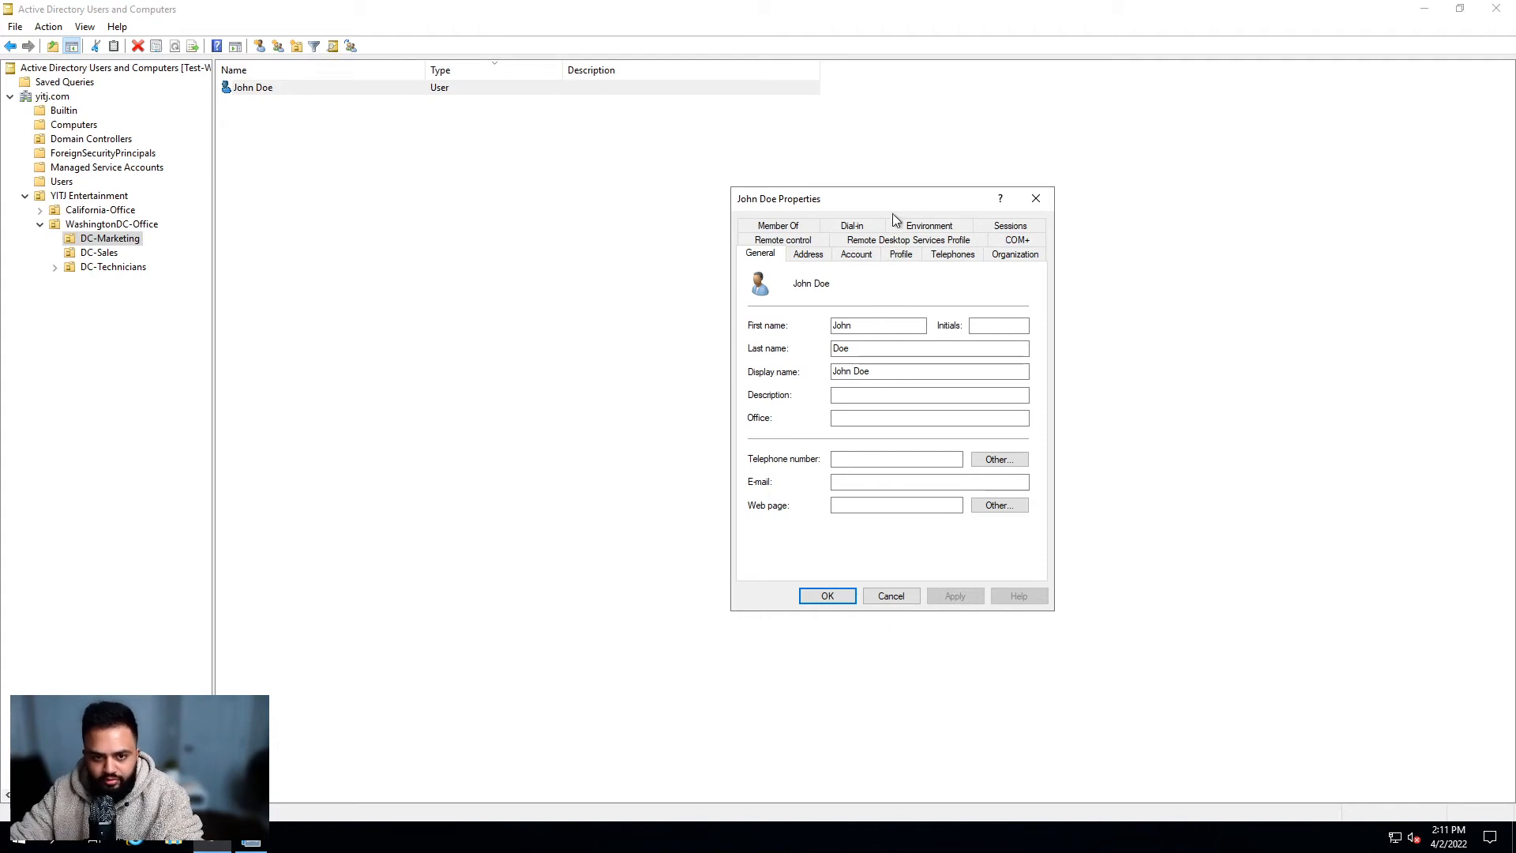
{"action": "left_click_drag", "start_coordinate": [912, 202], "coordinate": [995, 203]}
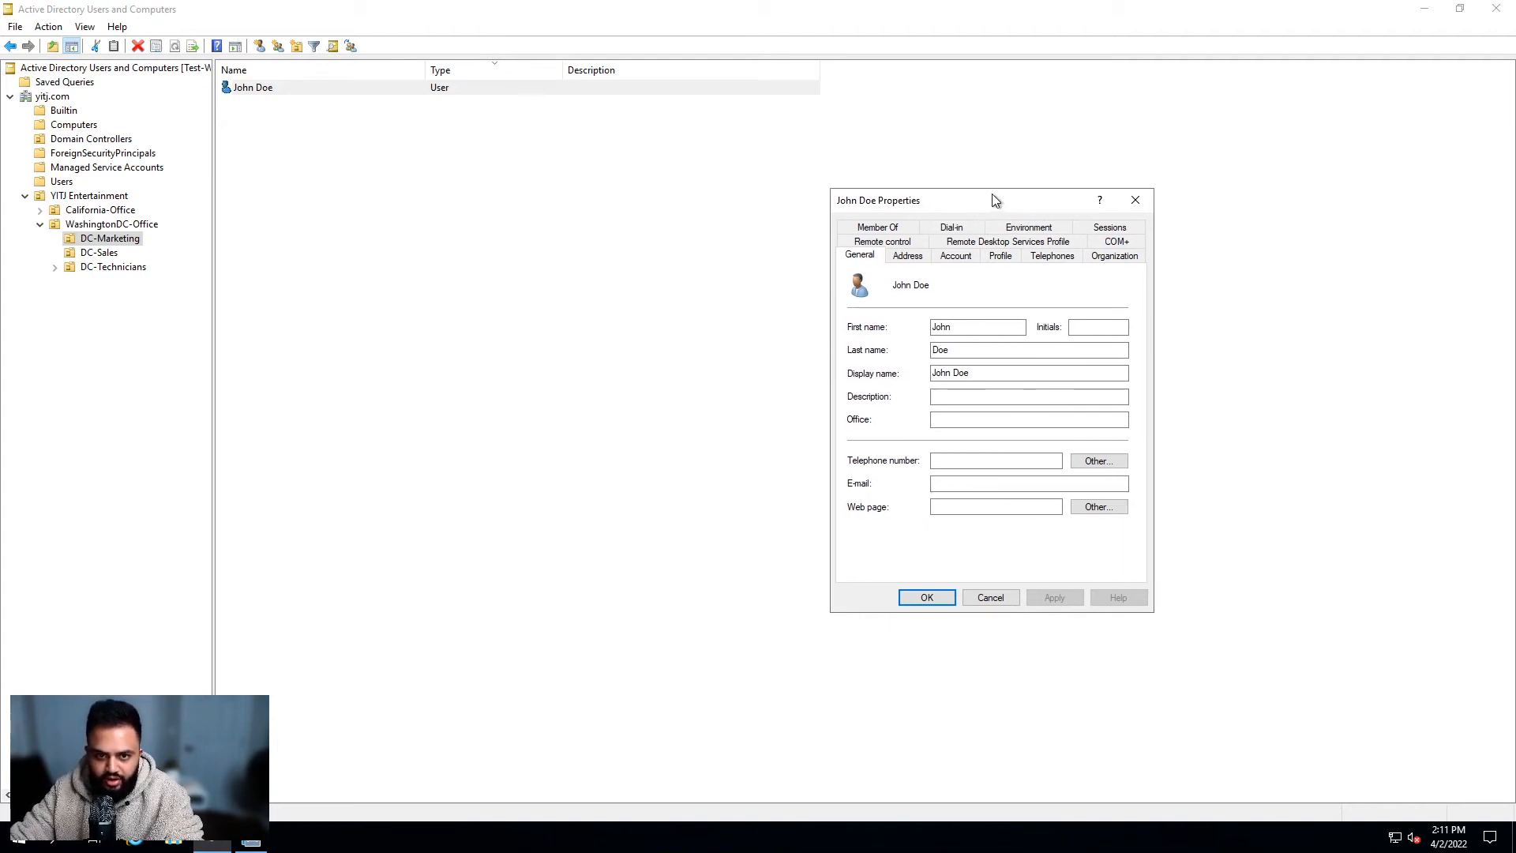
Step: Enter description 'Marketing Specialist' and office 'Capital Hill Office', then view the Address page
{"action": "left_click", "coordinate": [988, 396]}
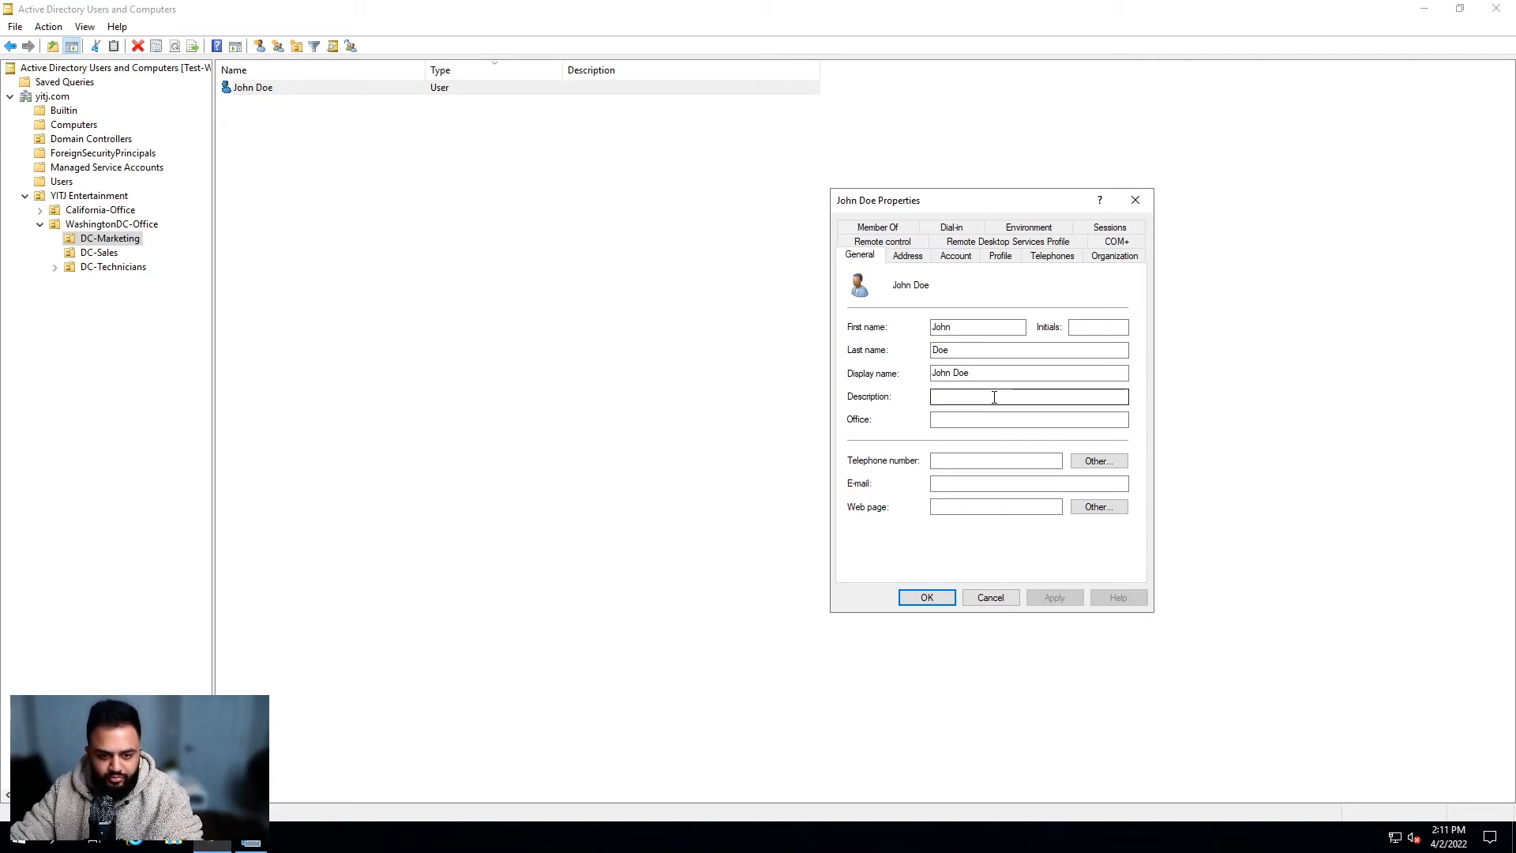
{"action": "left_click", "coordinate": [982, 423]}
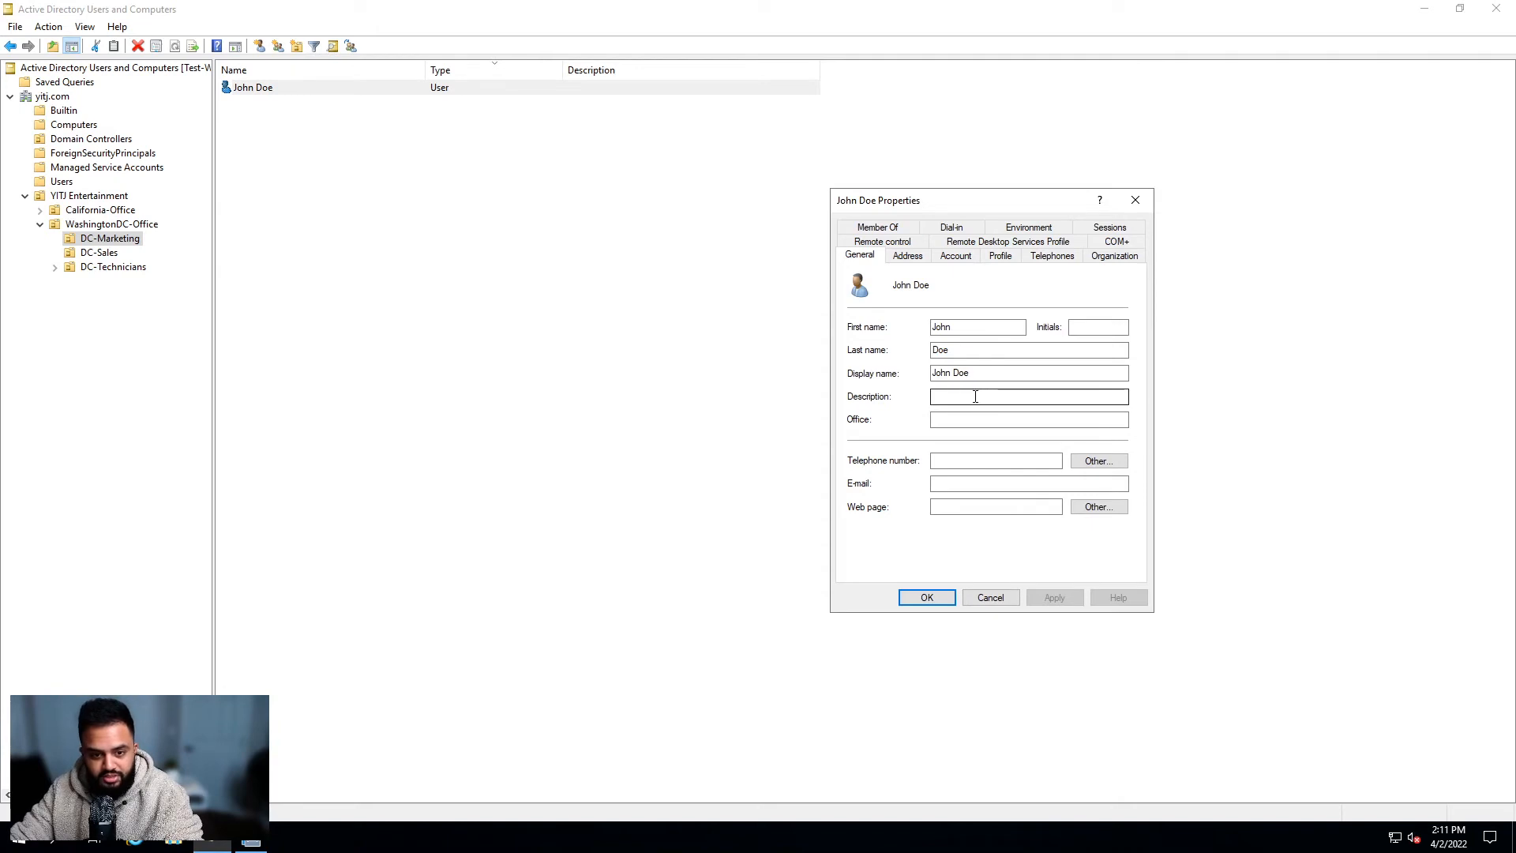
{"action": "left_click", "coordinate": [981, 397]}
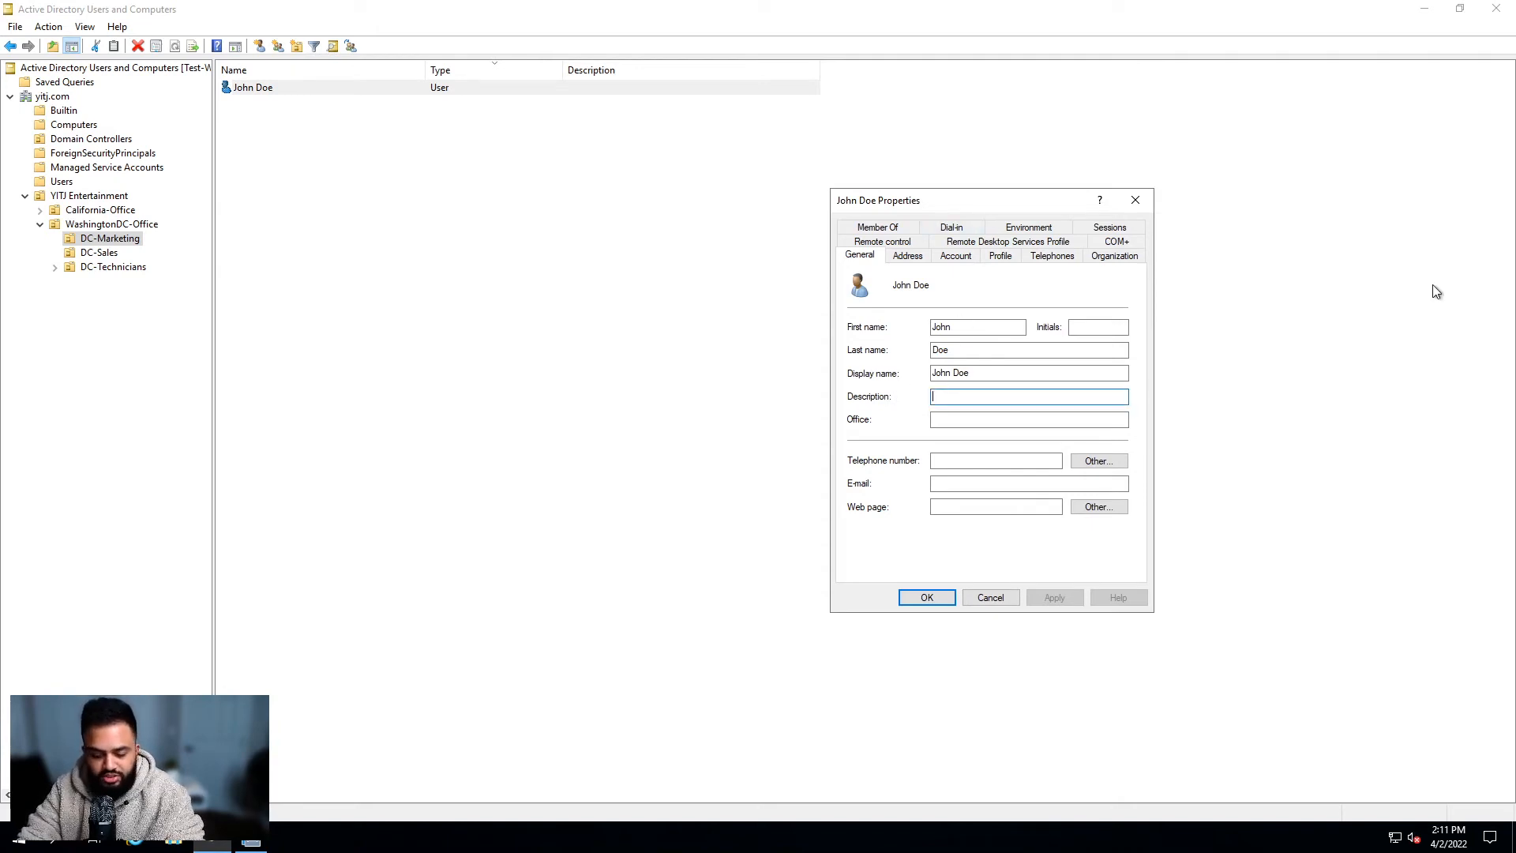
{"action": "type", "text": "Mark"}
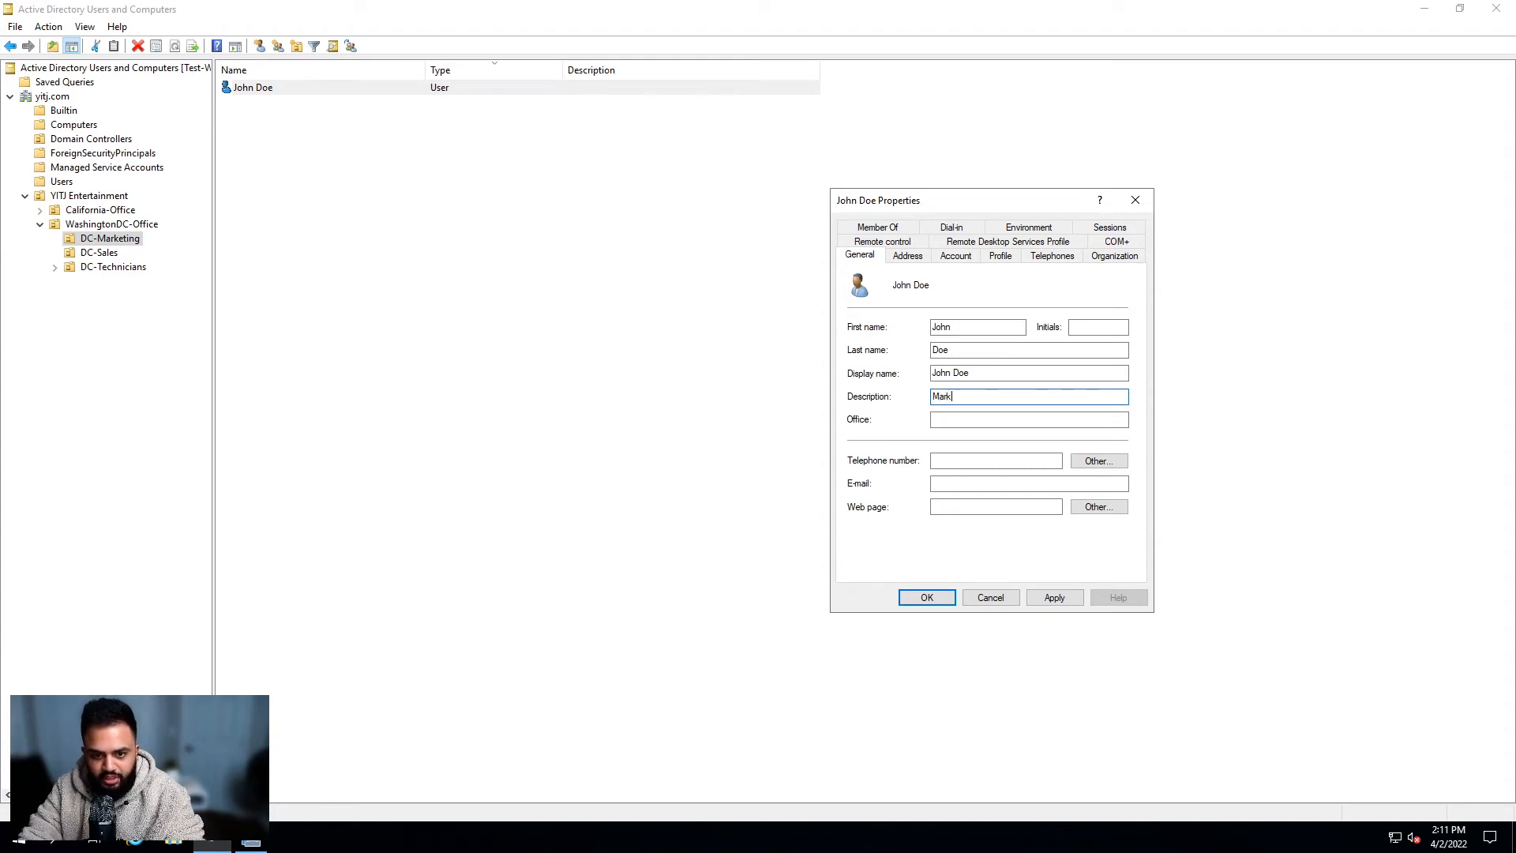
{"action": "type", "text": "eting Specialist"}
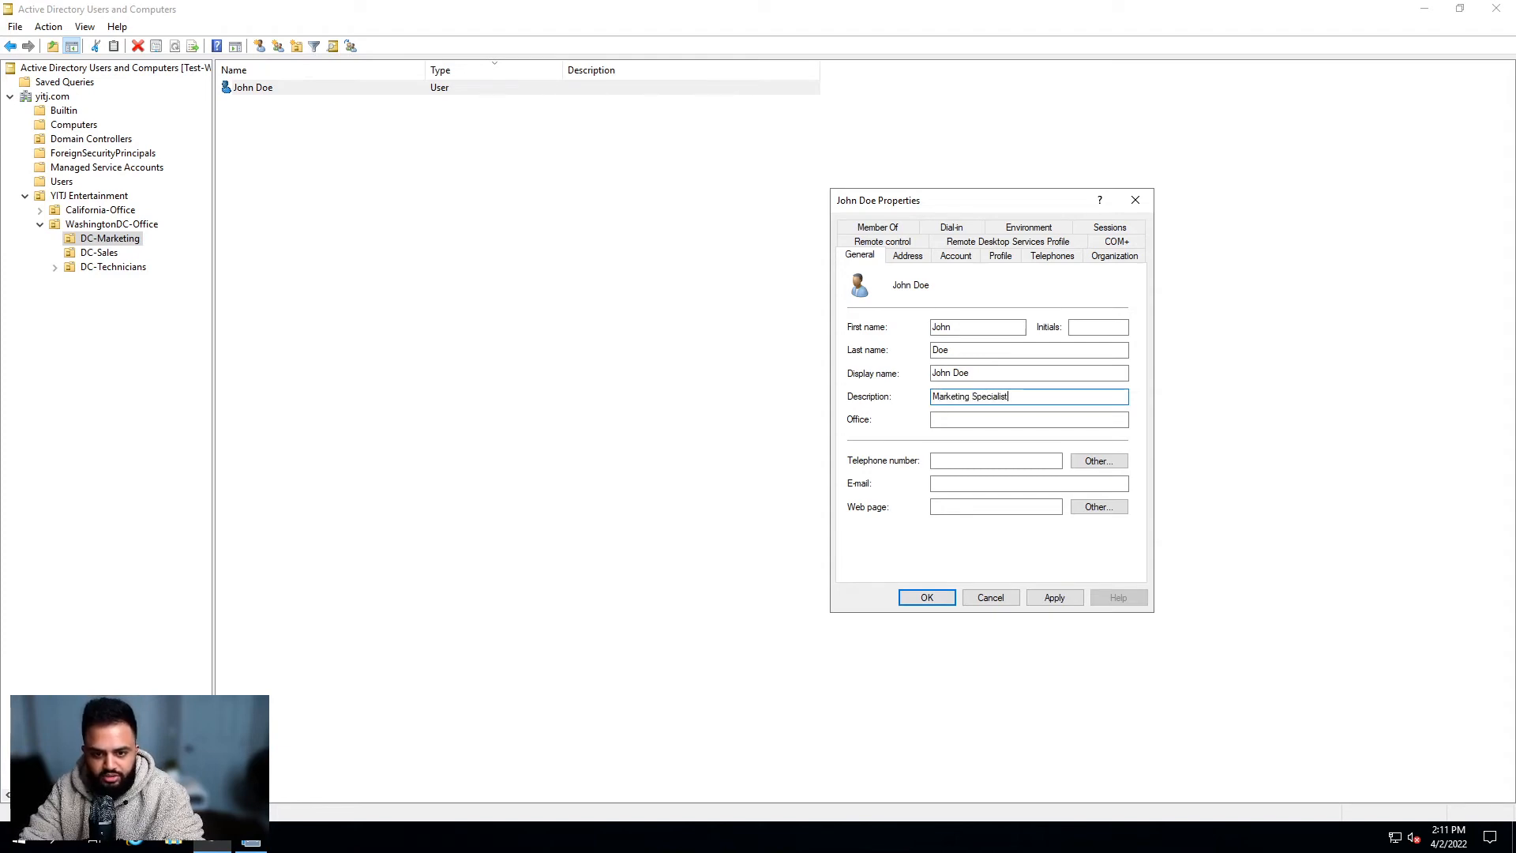
{"action": "left_click", "coordinate": [1036, 418]}
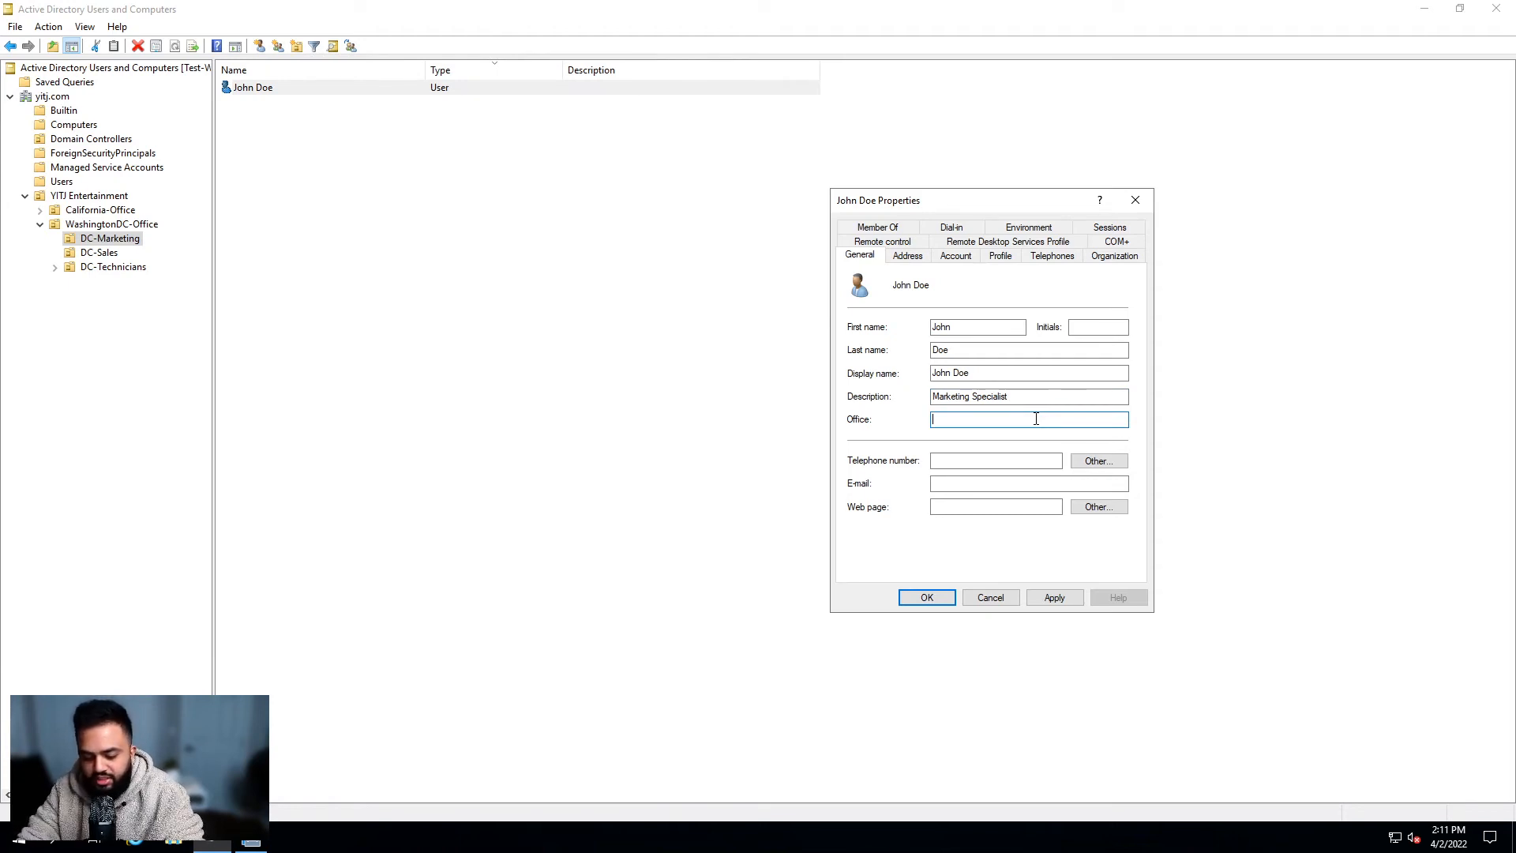
{"action": "type", "text": "Capital Hill Office"}
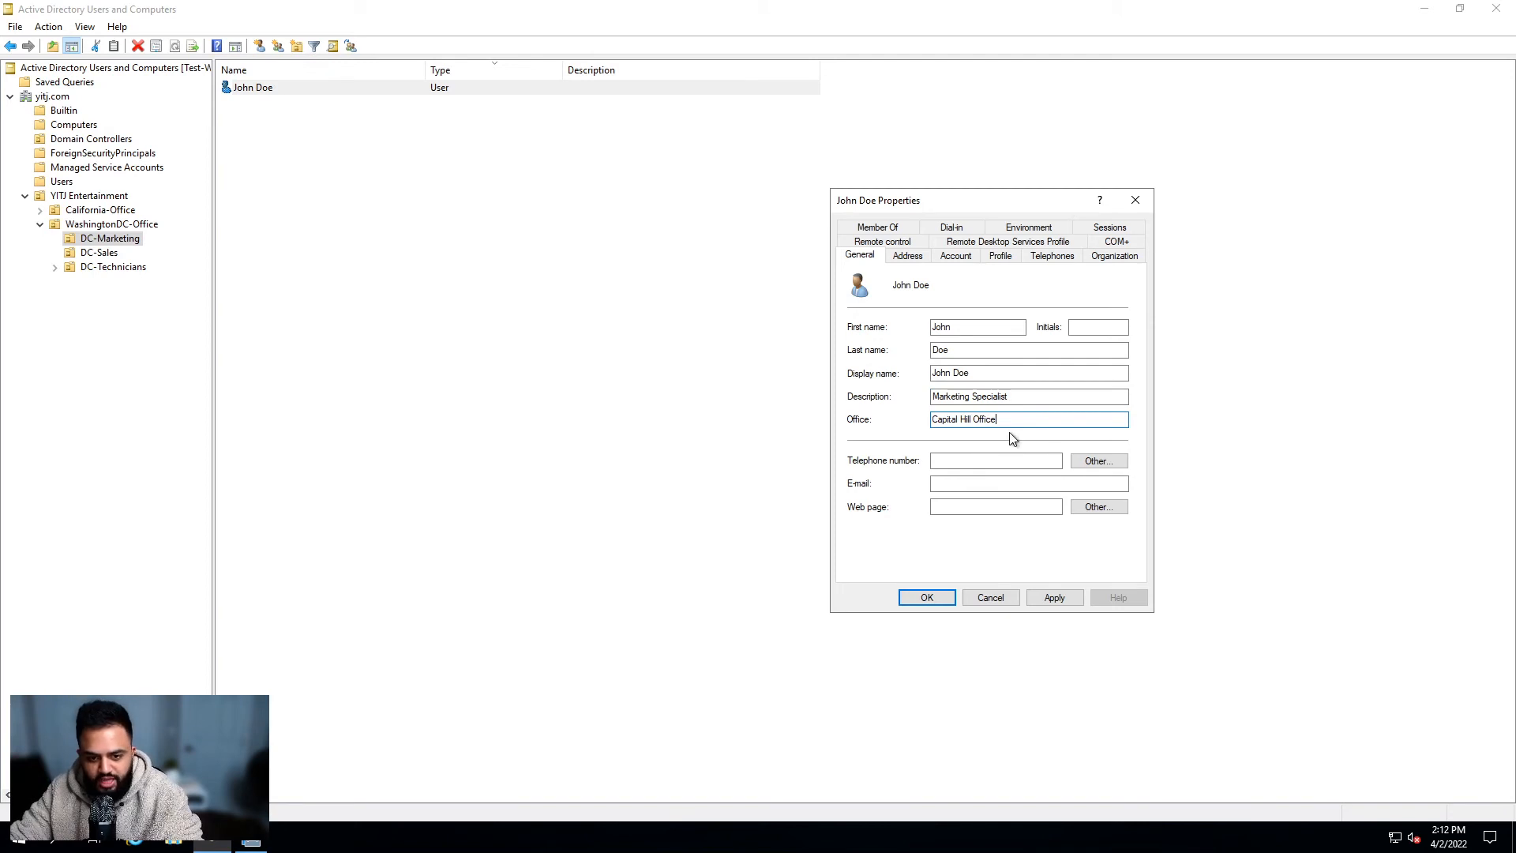
{"action": "left_click", "coordinate": [1001, 458]}
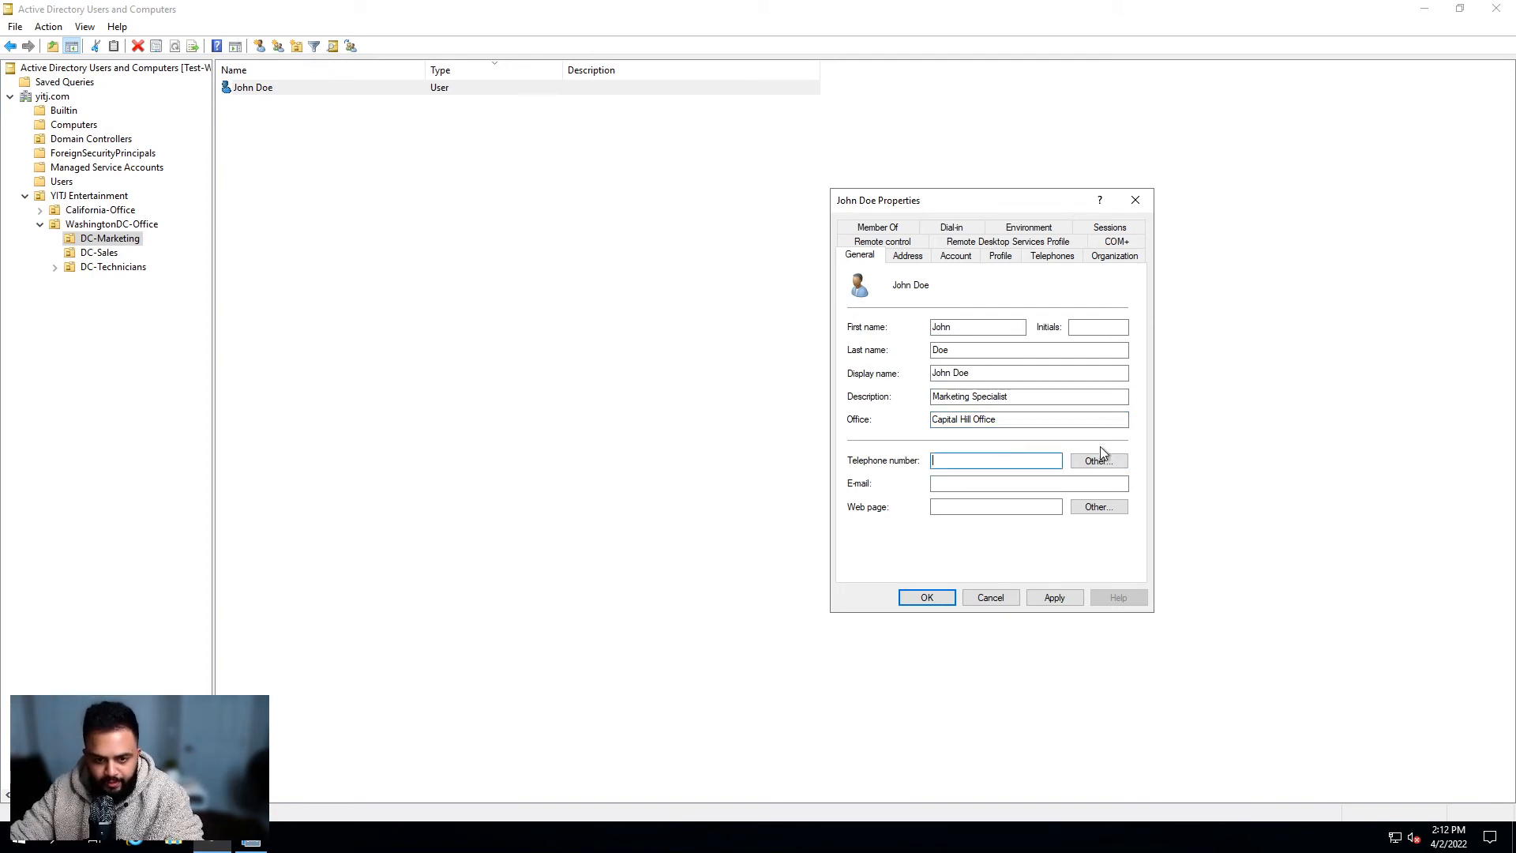
{"action": "left_click", "coordinate": [989, 485]}
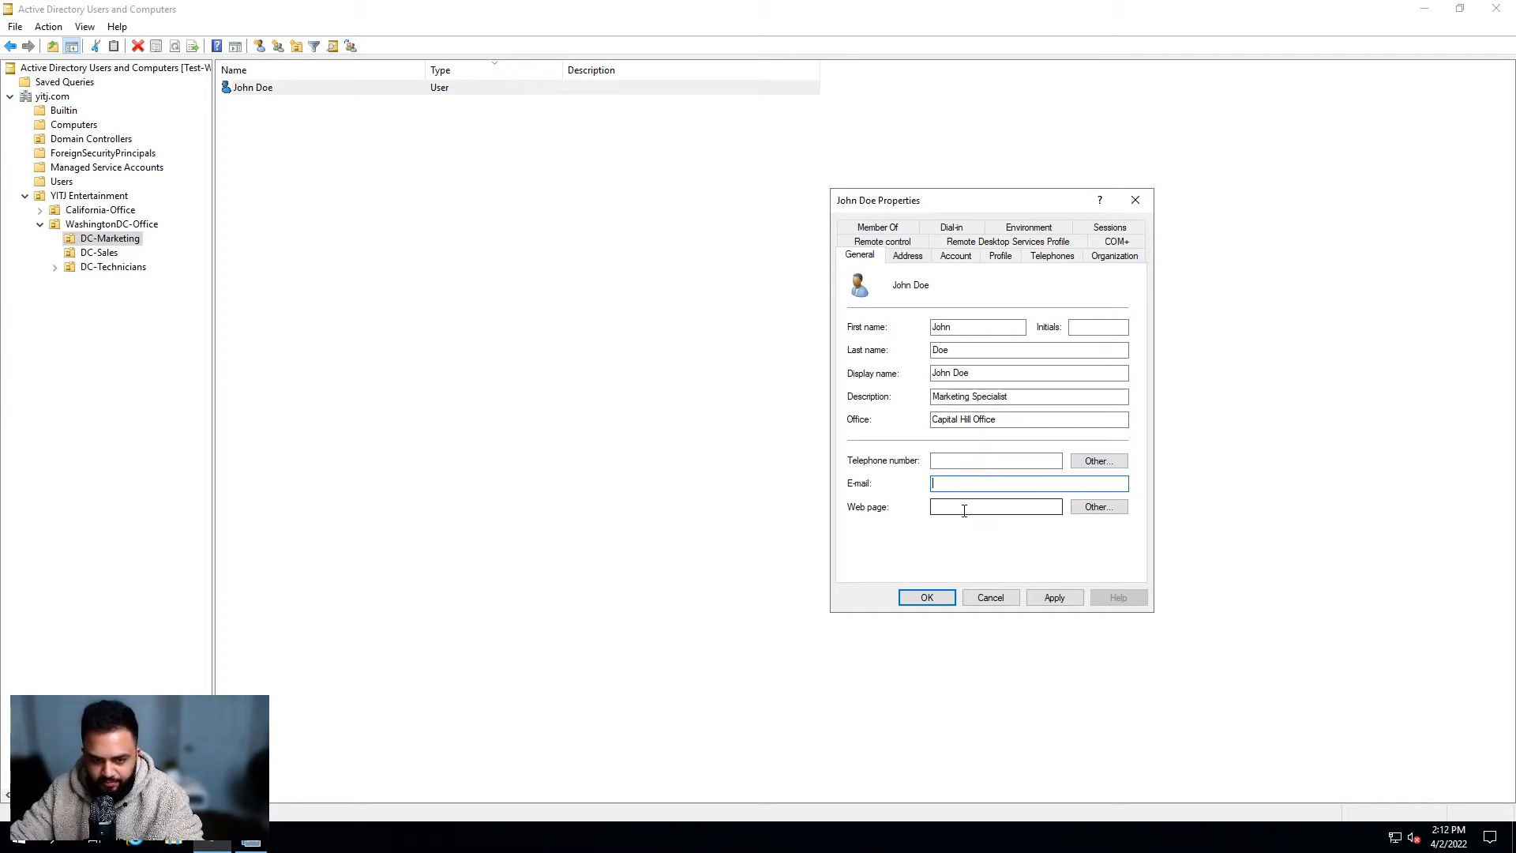
{"action": "left_click", "coordinate": [1042, 507]}
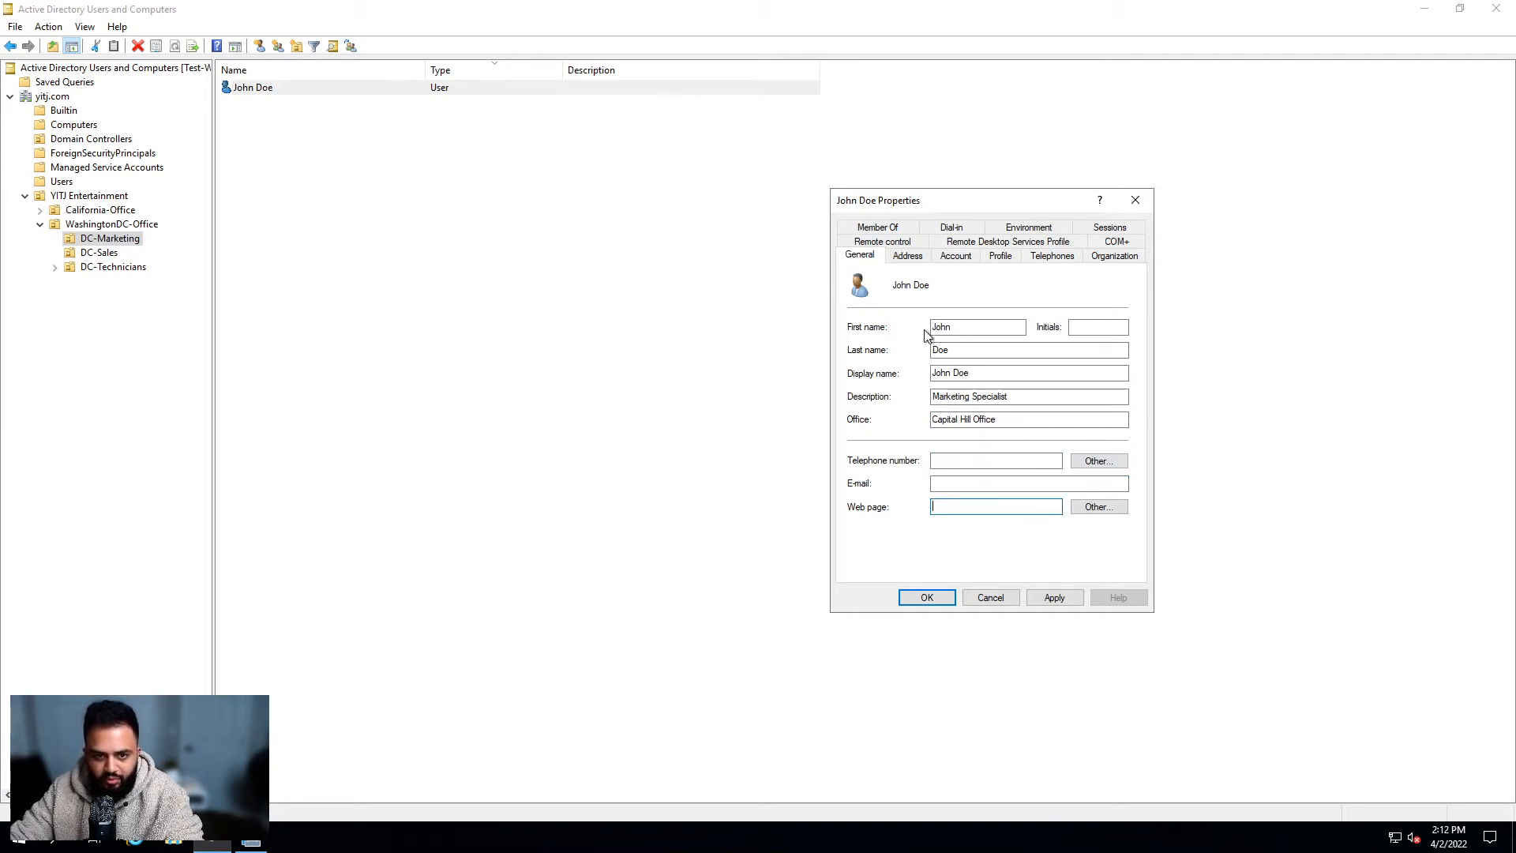
{"action": "left_click", "coordinate": [913, 257]}
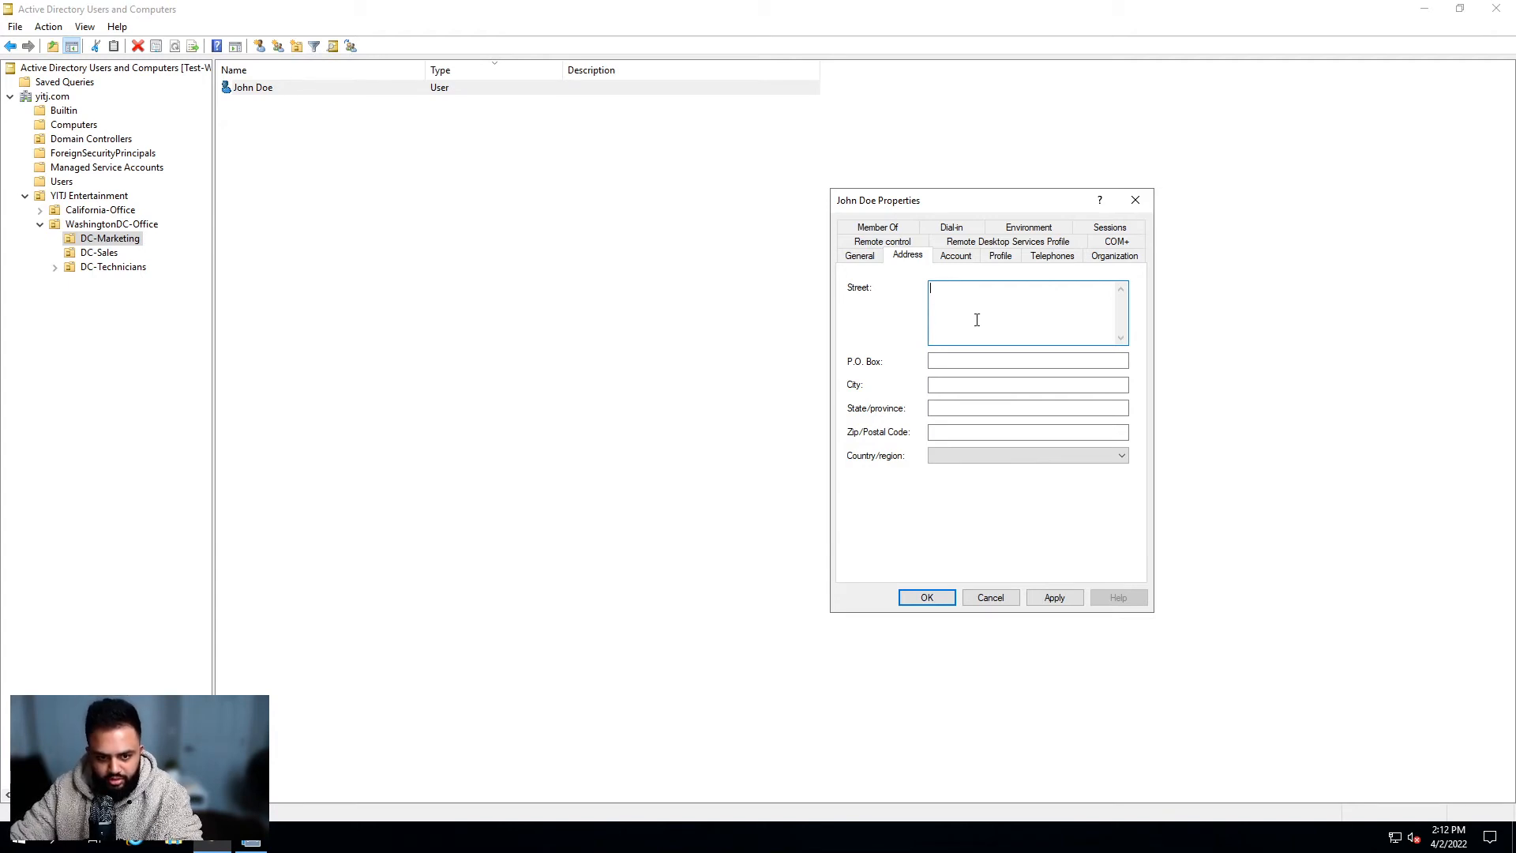
Step: Review John Doe's Account page, scrolling through the account options list and back
{"action": "left_click", "coordinate": [956, 257]}
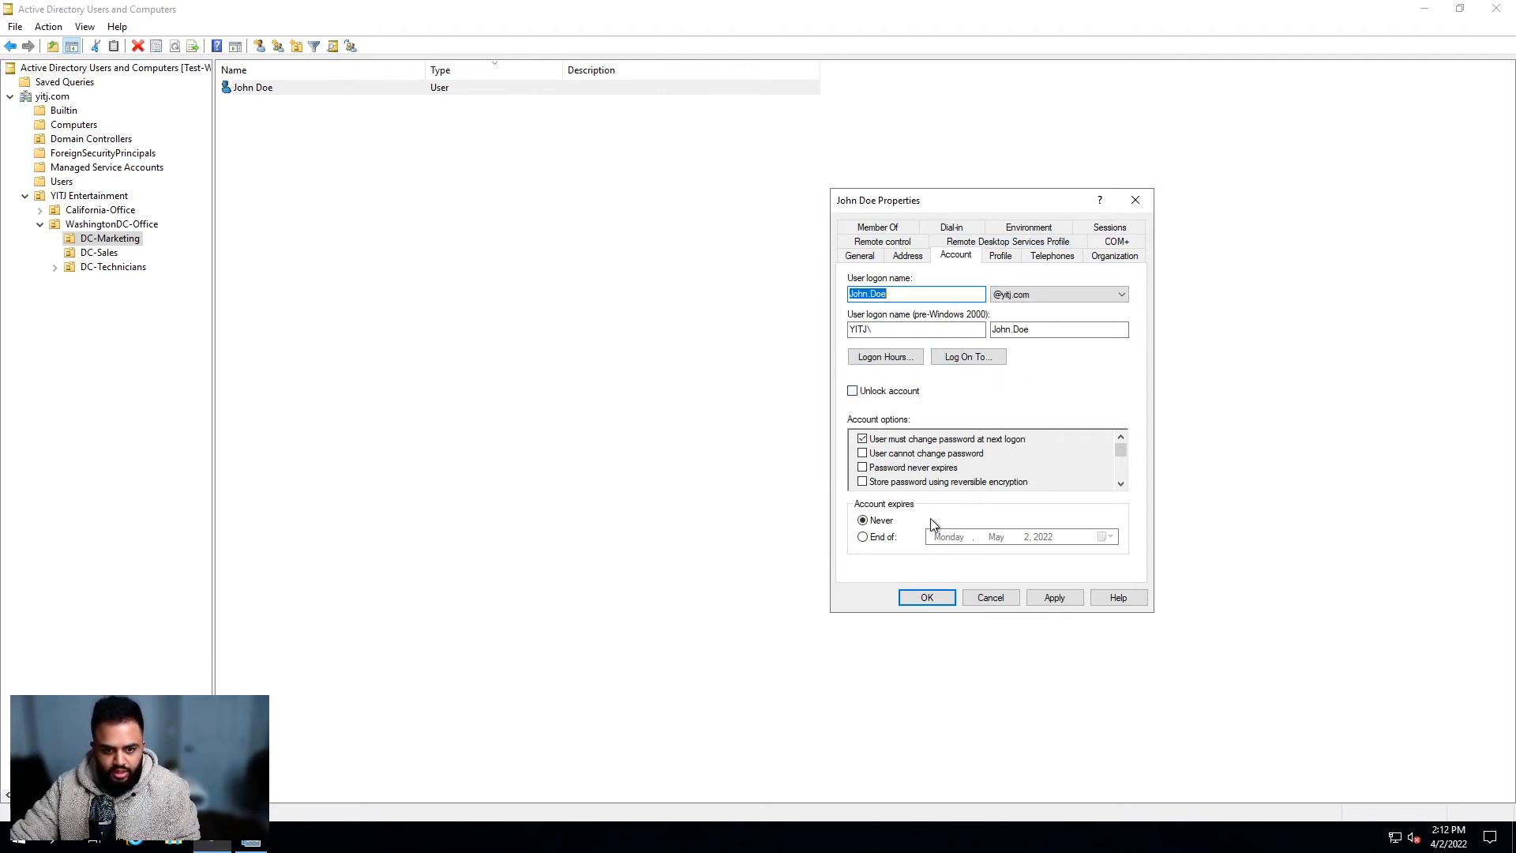
{"action": "left_click", "coordinate": [868, 522]}
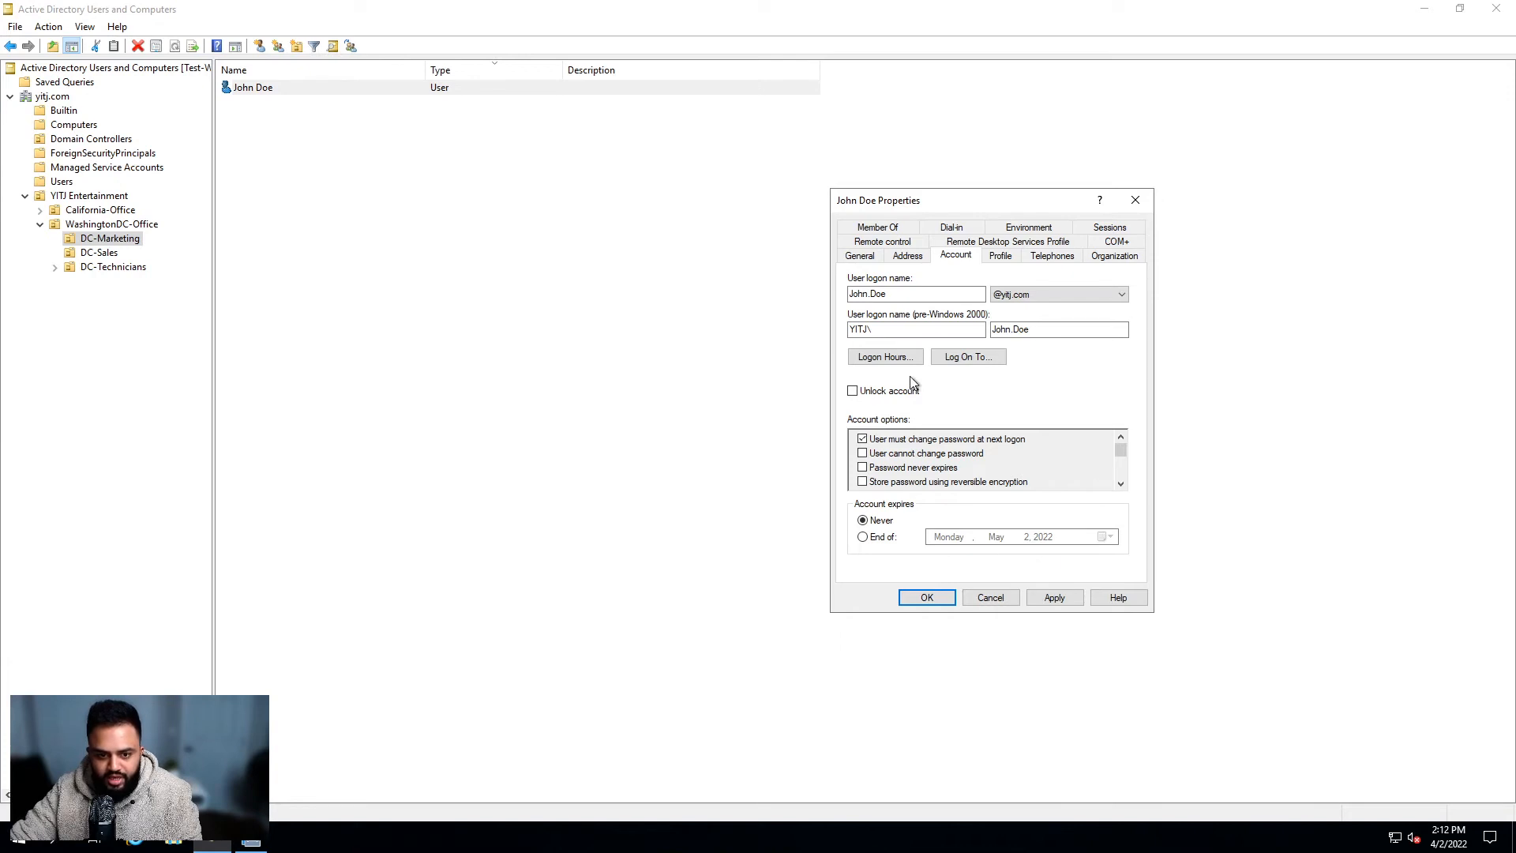
{"action": "left_click", "coordinate": [1121, 484]}
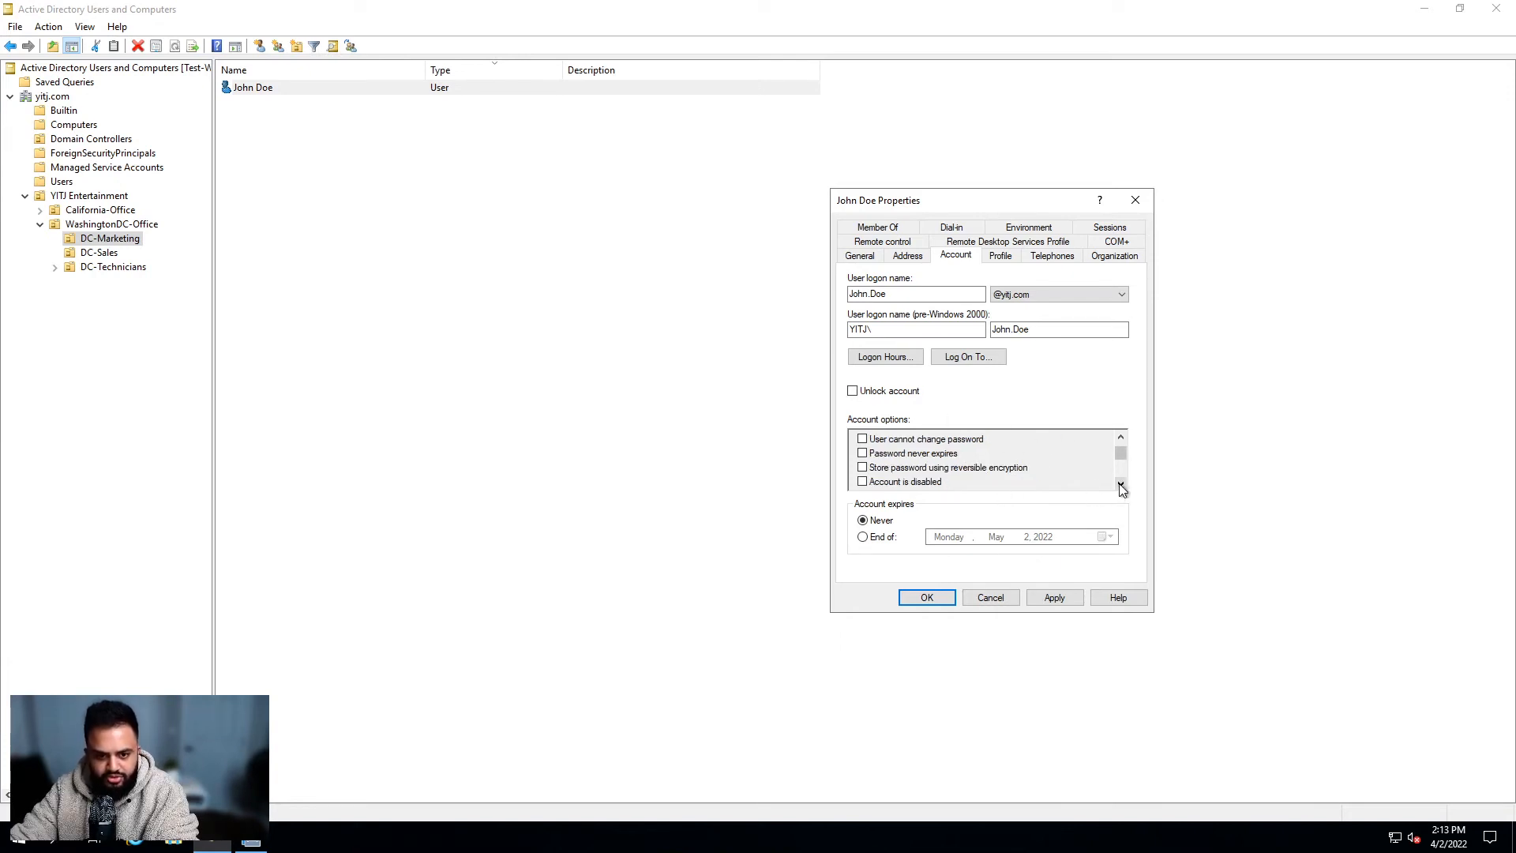
{"action": "left_click", "coordinate": [1120, 484]}
{"action": "left_click", "coordinate": [1120, 484]}
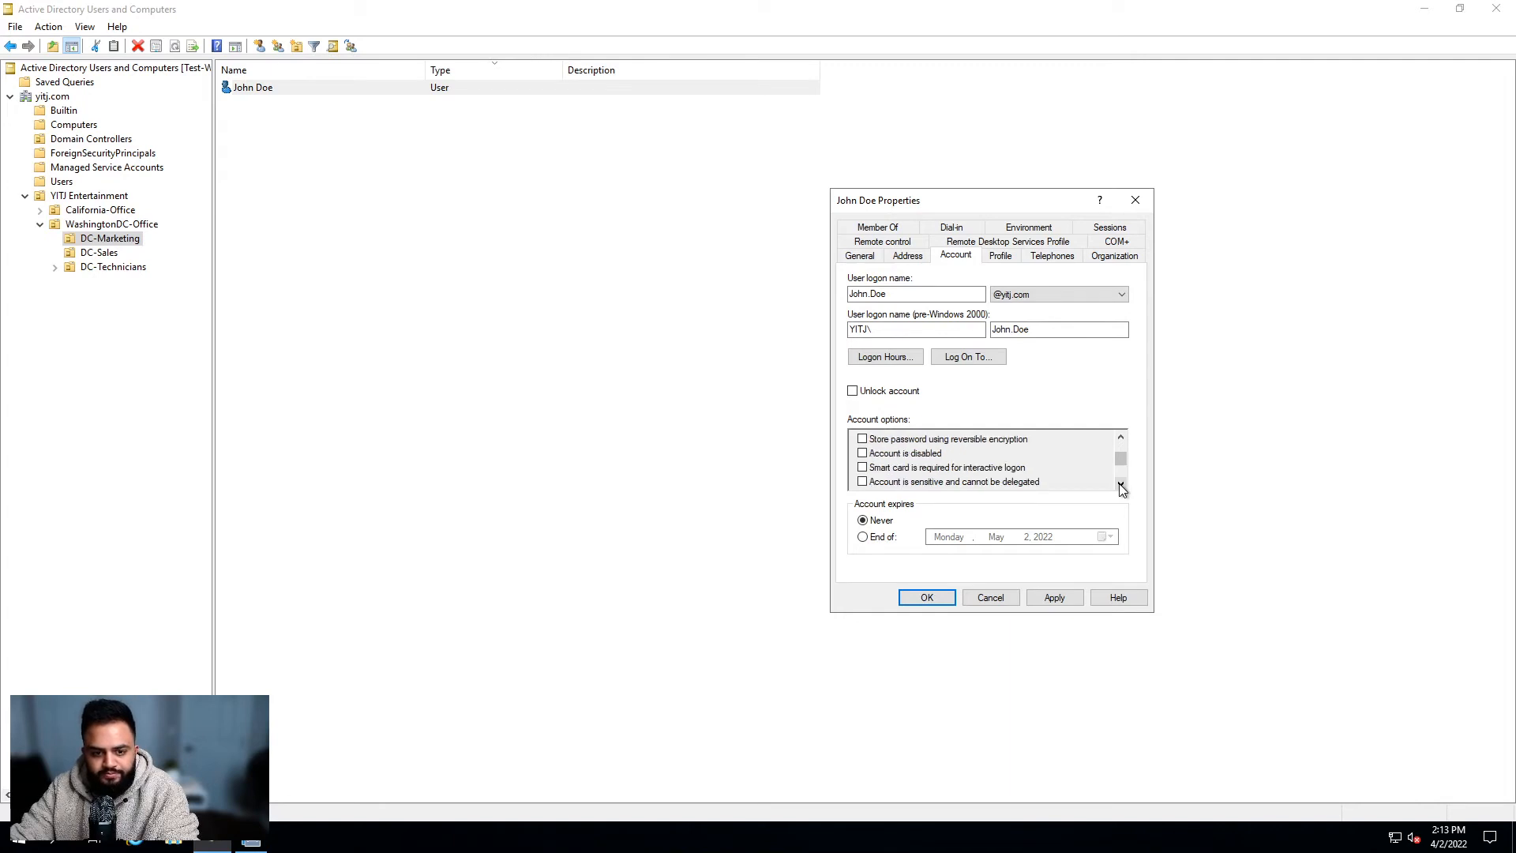
{"action": "left_click", "coordinate": [1120, 484]}
{"action": "left_click", "coordinate": [1120, 484]}
{"action": "left_click_drag", "start_coordinate": [1120, 467], "coordinate": [1118, 425]}
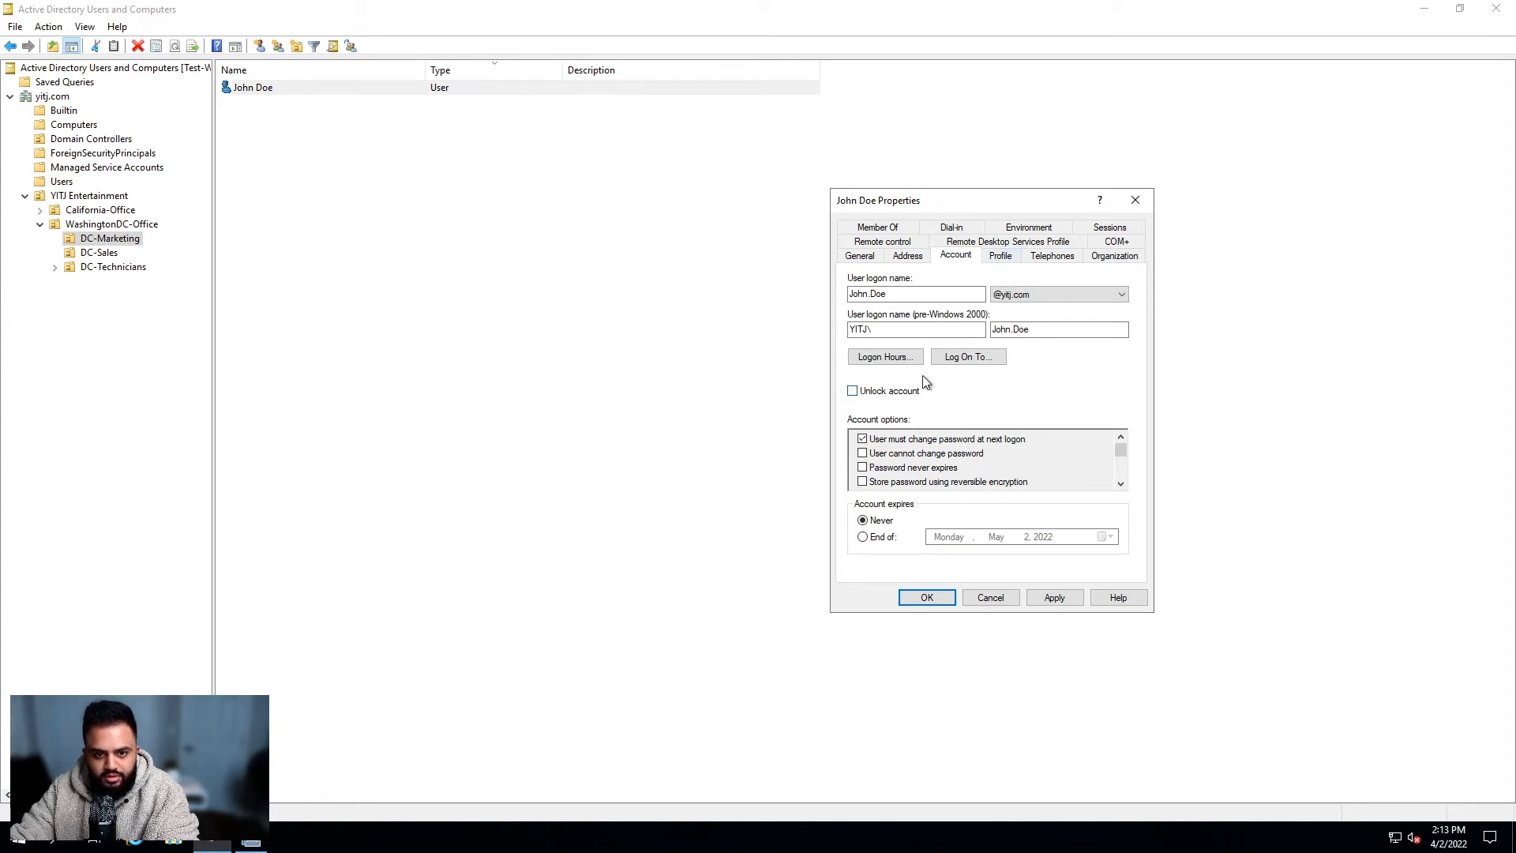
Step: Move past the Profile and Telephones pages to John Doe's Organization page
{"action": "left_click", "coordinate": [1002, 257]}
{"action": "left_click", "coordinate": [1052, 257]}
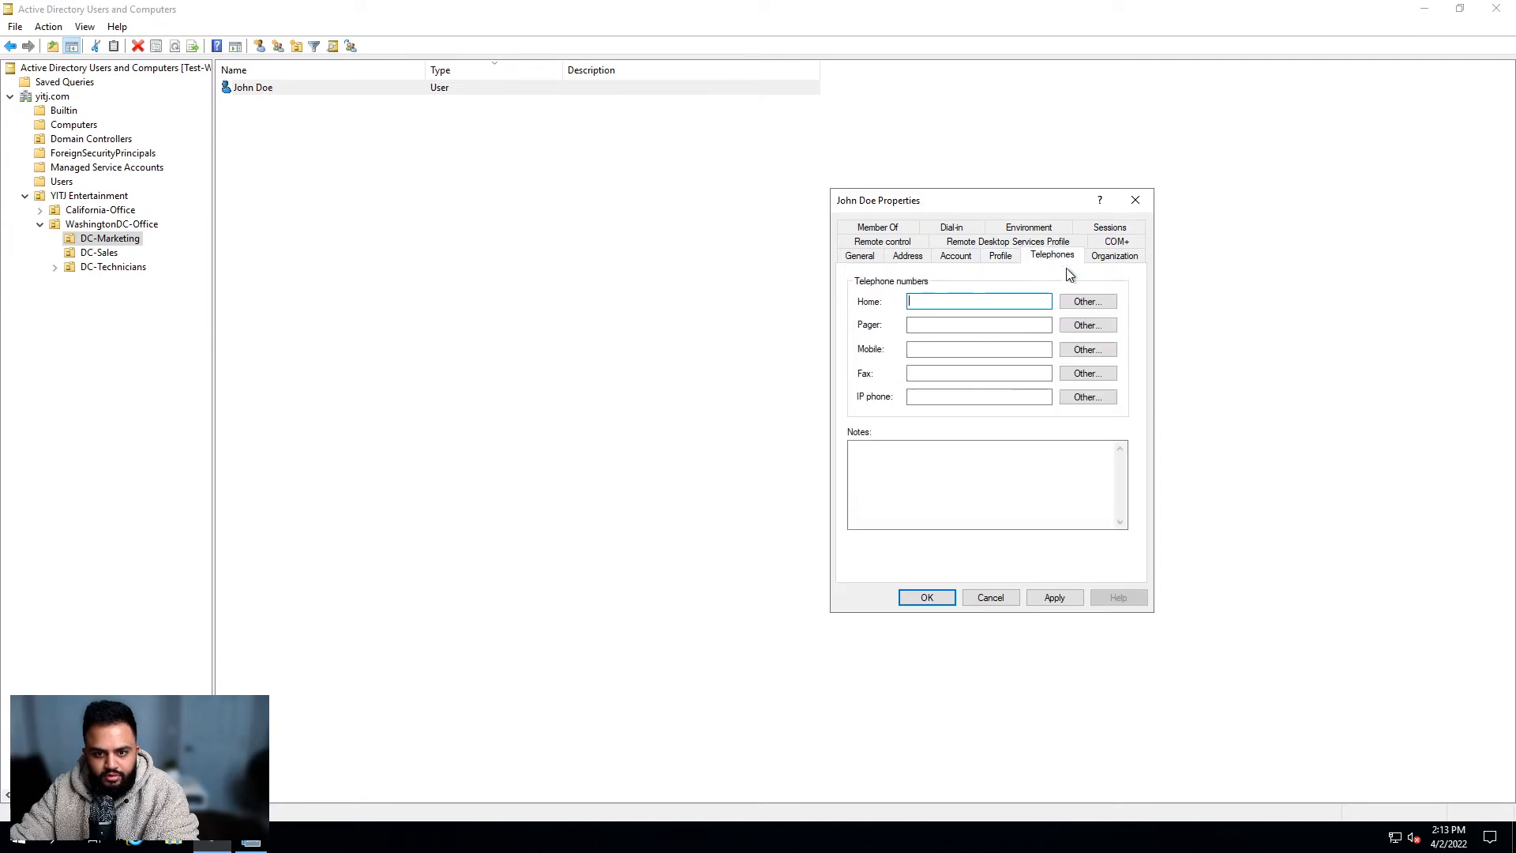
{"action": "left_click", "coordinate": [1122, 257]}
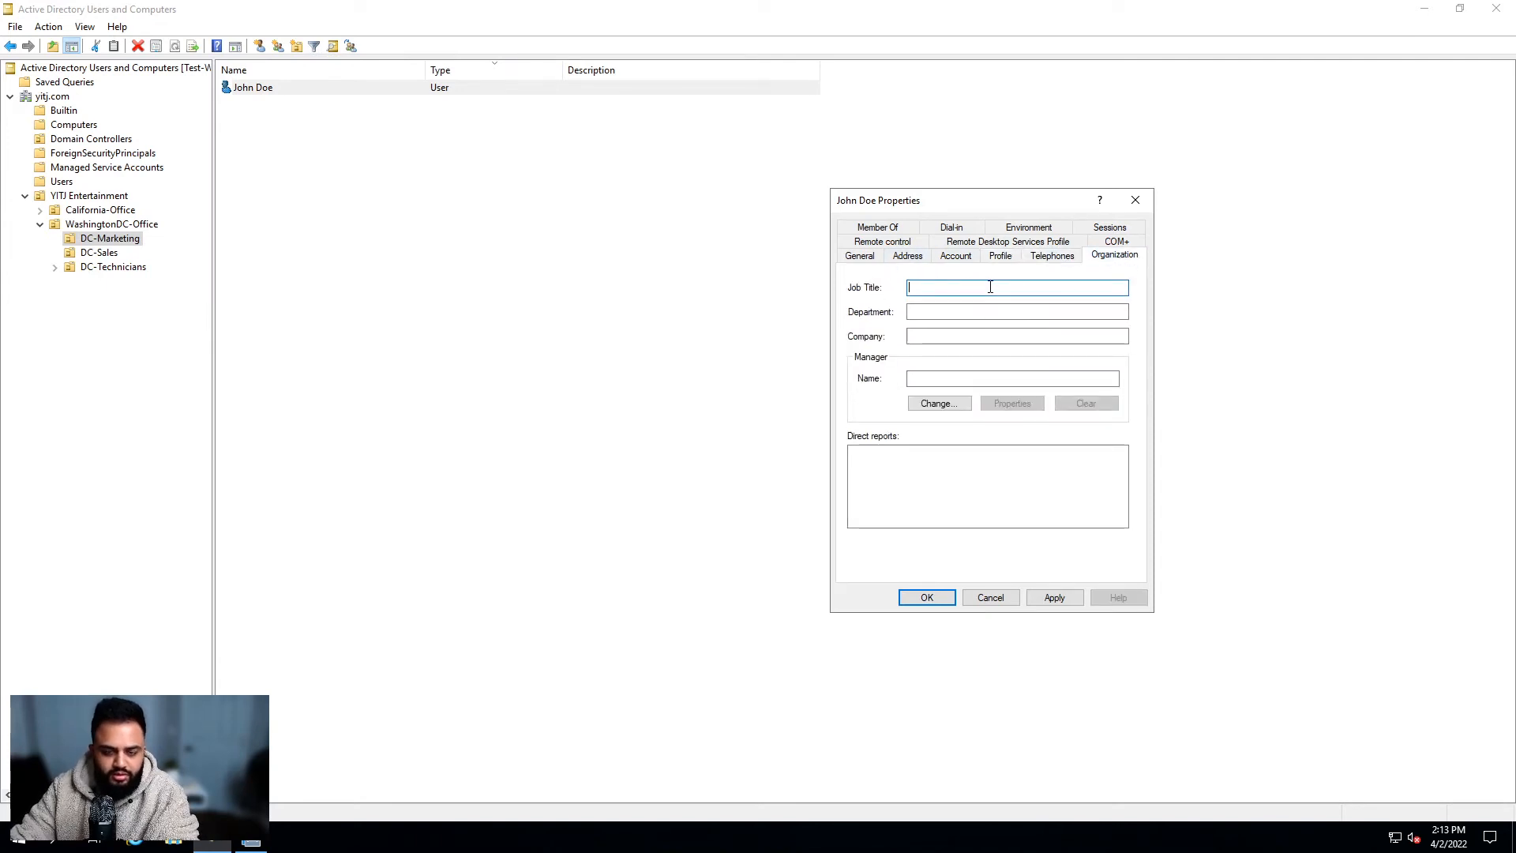
Step: Enter the job title 'Marketing Specialist', correcting the typos along the way
{"action": "type", "text": "MArketi"}
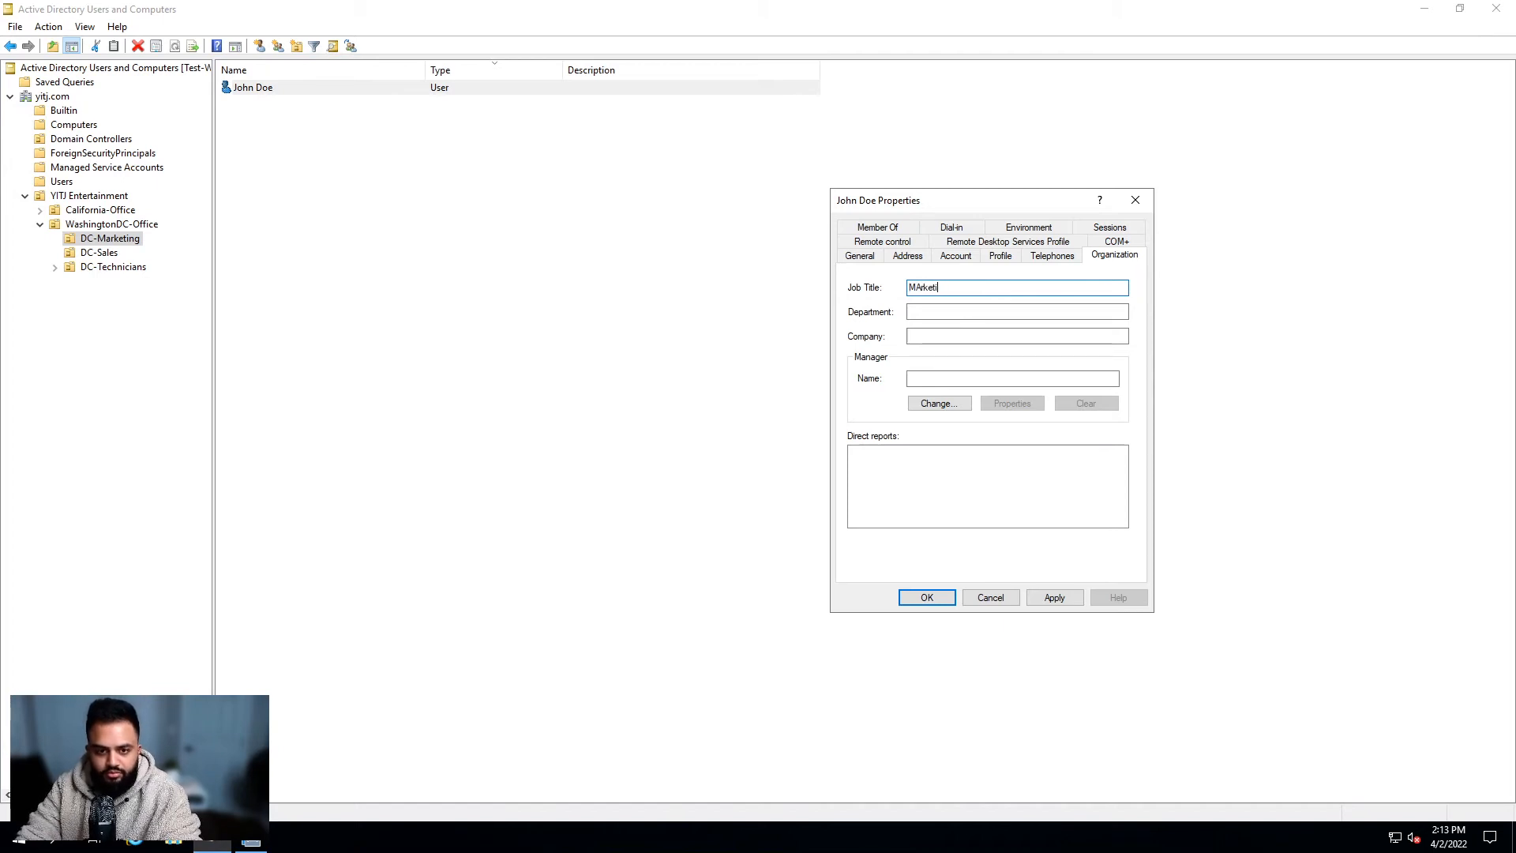
{"action": "key", "text": "BackSpace"}
{"action": "key", "text": "BackSpace"}
{"action": "key", "text": "BackSpace"}
{"action": "type", "text": "arketing Spoec"}
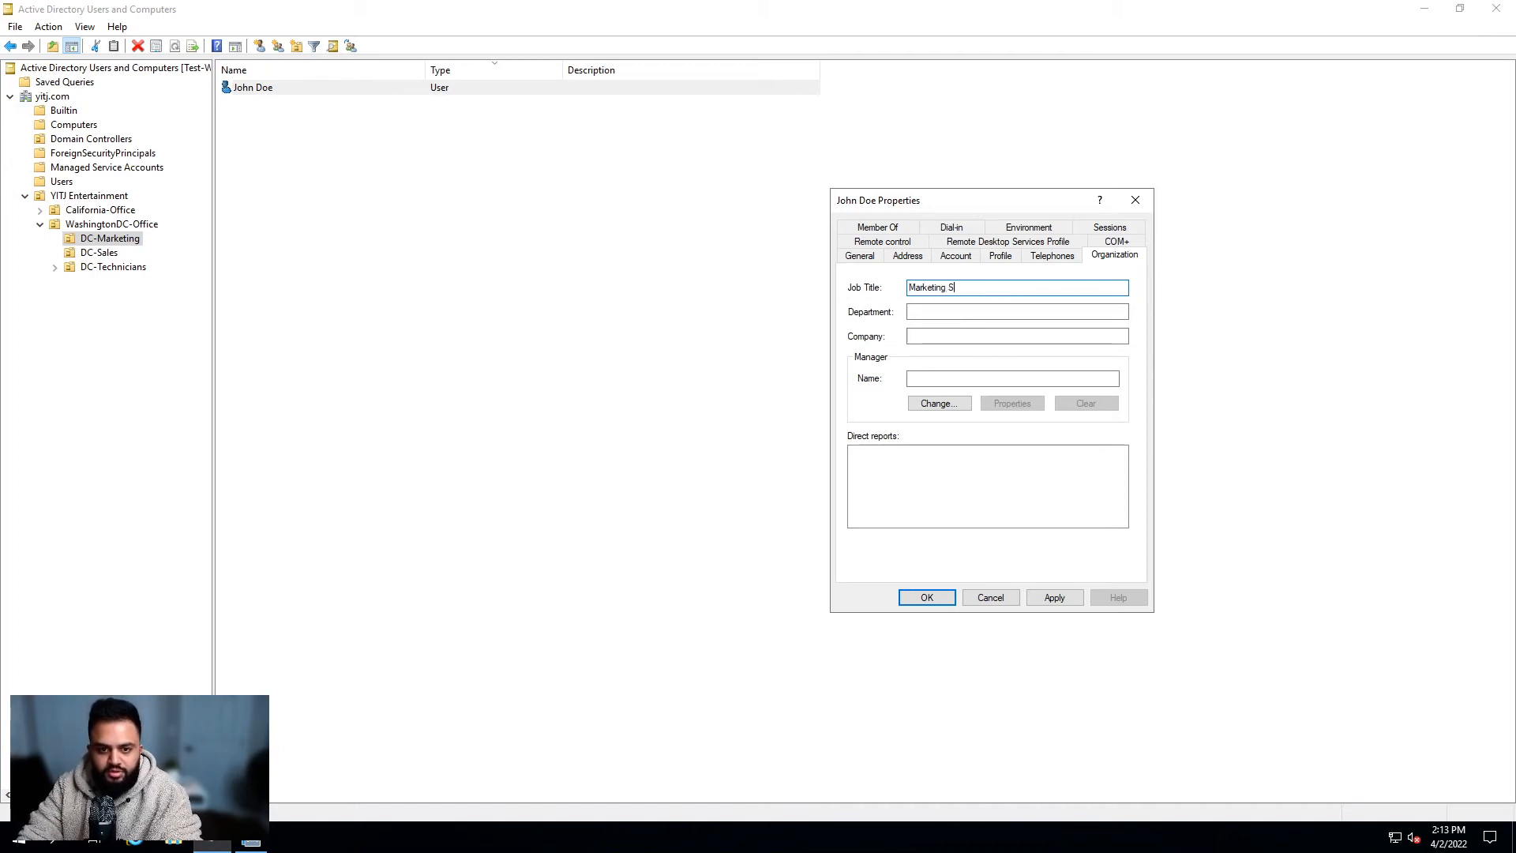
{"action": "key", "text": "BackSpace"}
{"action": "key", "text": "BackSpace"}
{"action": "key", "text": "BackSpace"}
{"action": "type", "text": "ci"}
{"action": "key", "text": "BackSpace"}
{"action": "key", "text": "BackSpace"}
{"action": "key", "text": "BackSpace"}
{"action": "type", "text": "pecialist"}
Step: Fill in department 'Marketing' and company 'YITJ'
{"action": "key", "text": "Tab"}
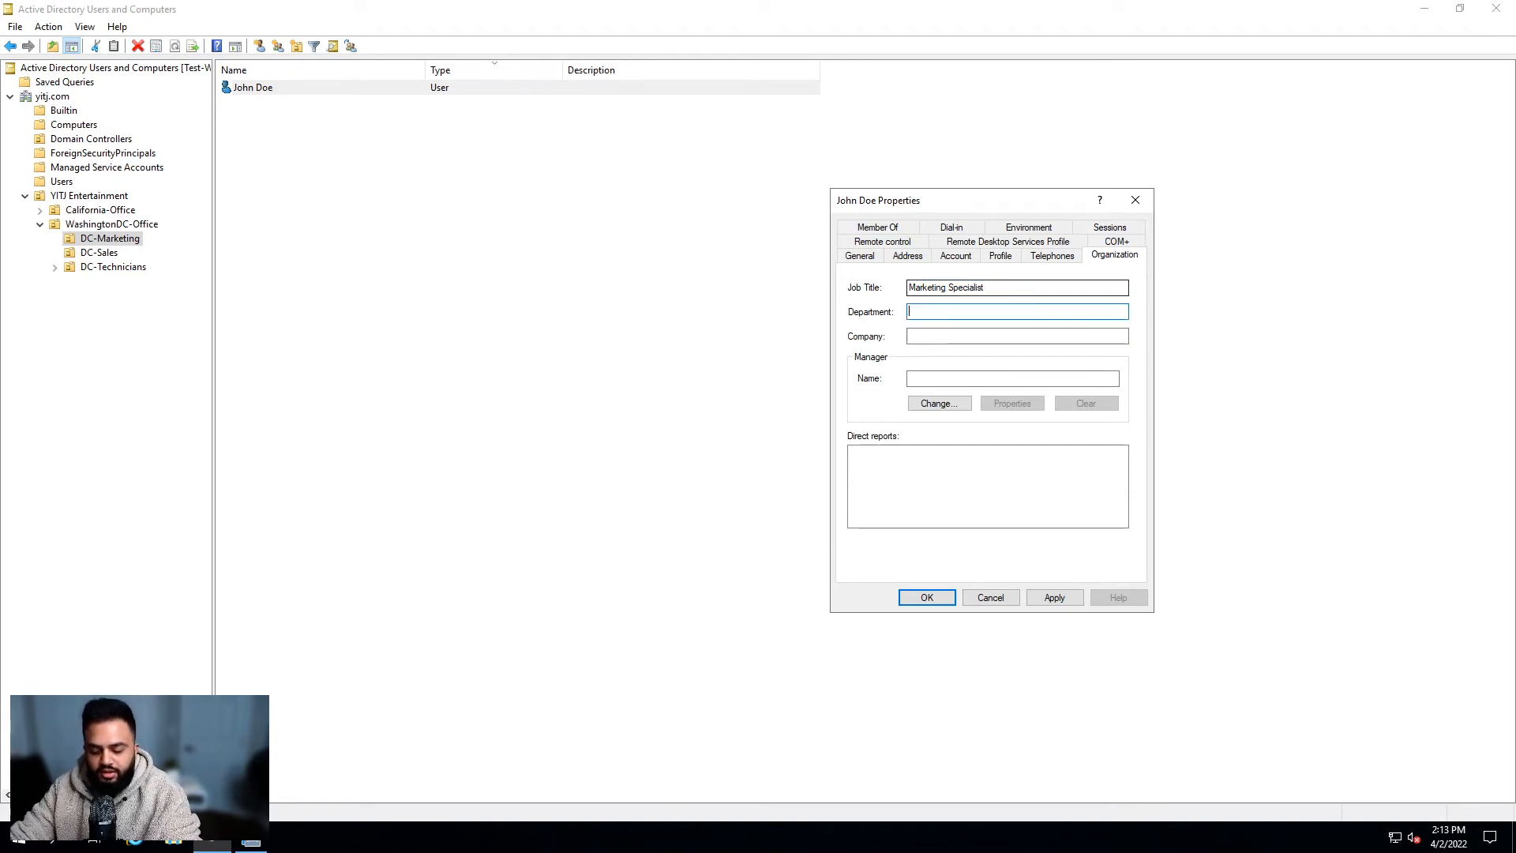
{"action": "type", "text": "Marketing"}
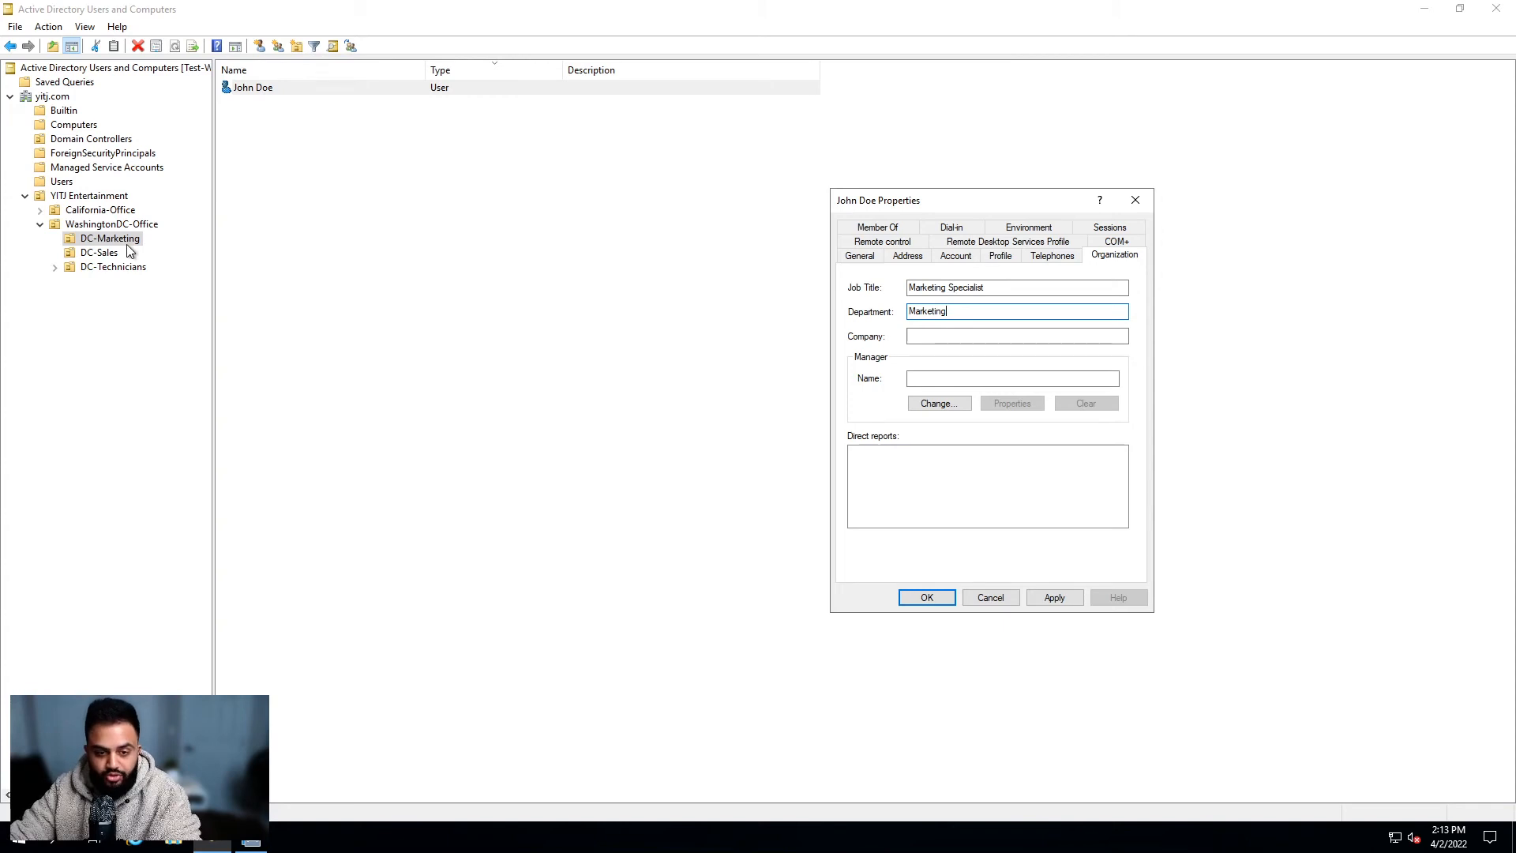
{"action": "left_click", "coordinate": [1044, 337]}
{"action": "type", "text": "YITJ"}
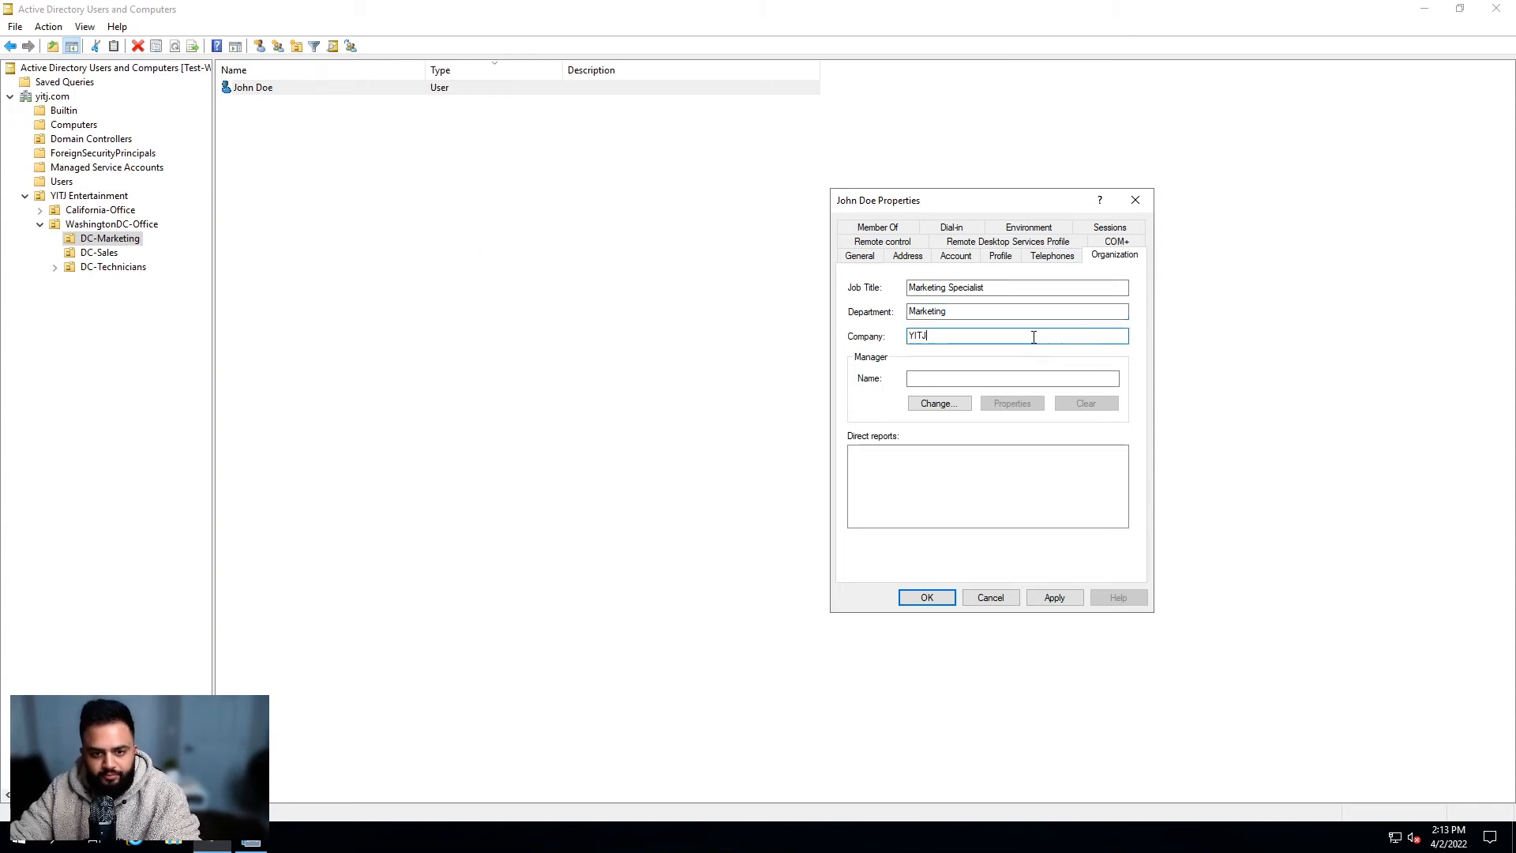
{"action": "left_click_drag", "start_coordinate": [1032, 336], "coordinate": [810, 352]}
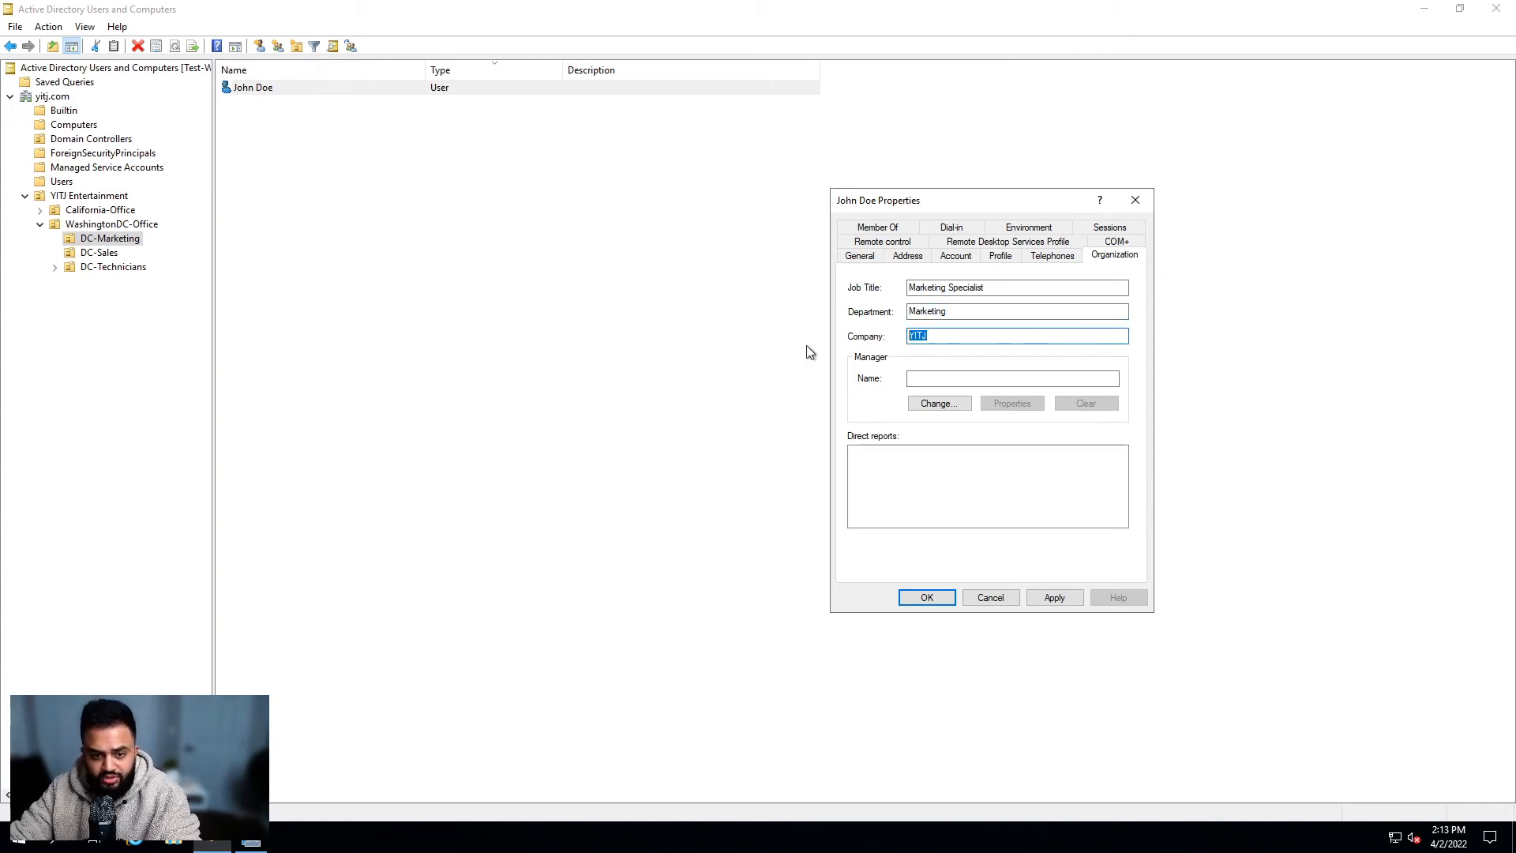
{"action": "key", "text": "End"}
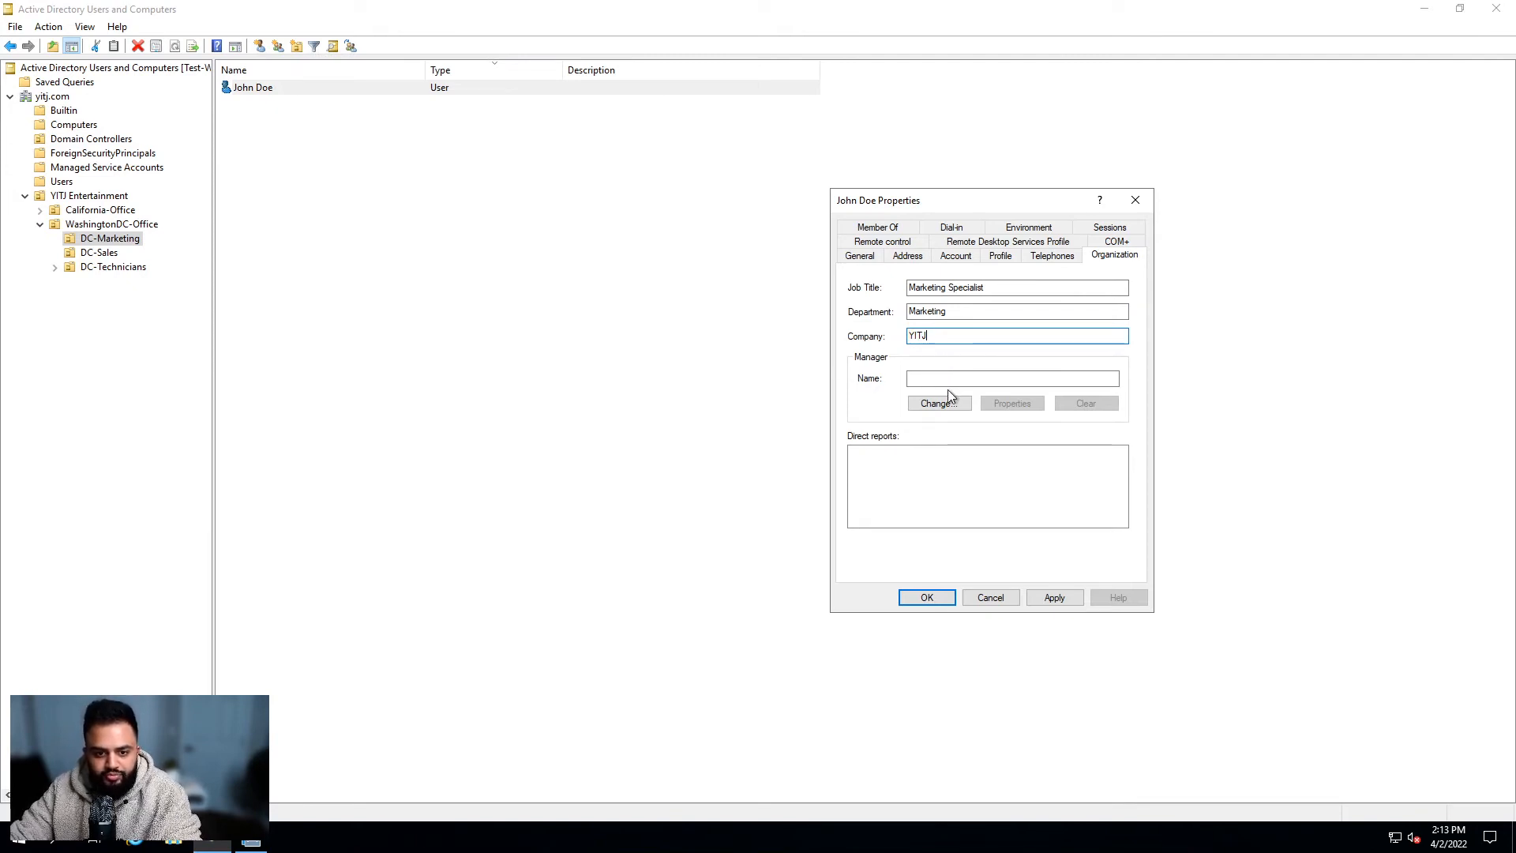
{"action": "key", "text": "Tab"}
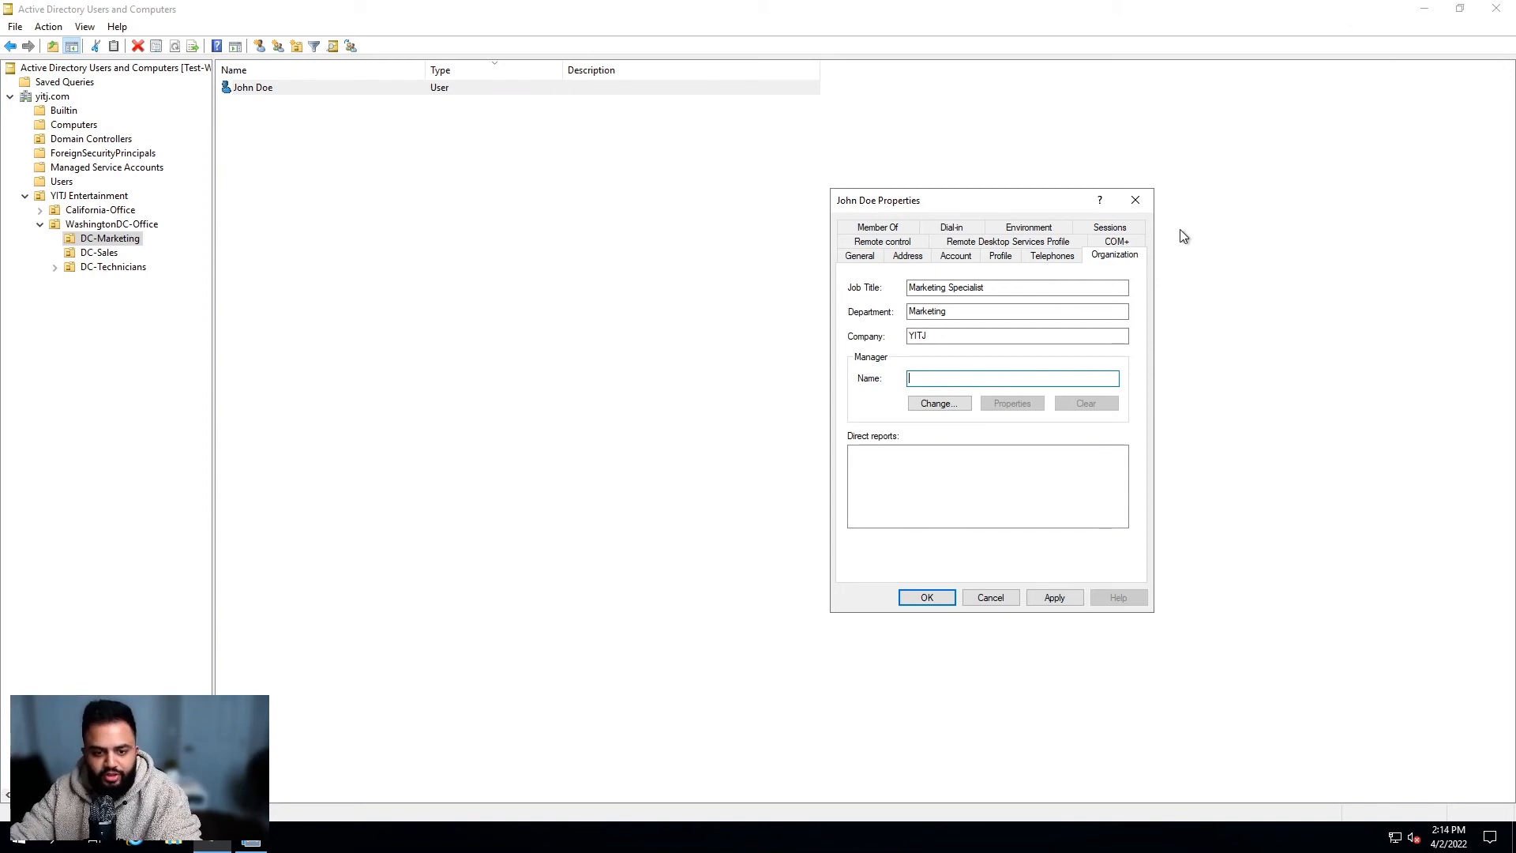
Step: Browse John Doe's Member Of, Dial-in, Environment, Sessions, Remote control and COM+ pages
{"action": "left_click", "coordinate": [878, 228]}
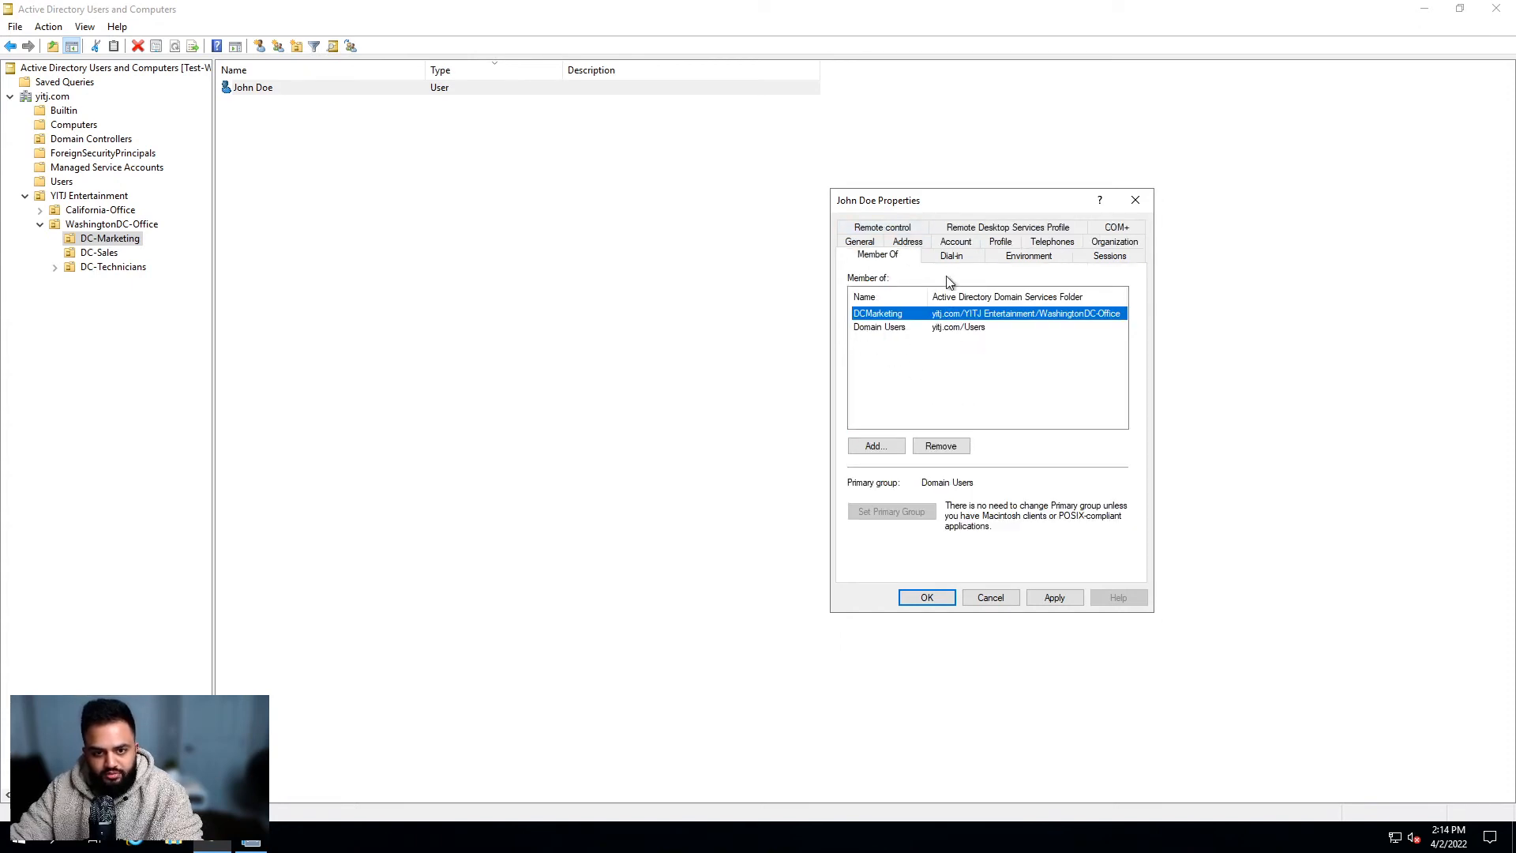
{"action": "left_click", "coordinate": [971, 257]}
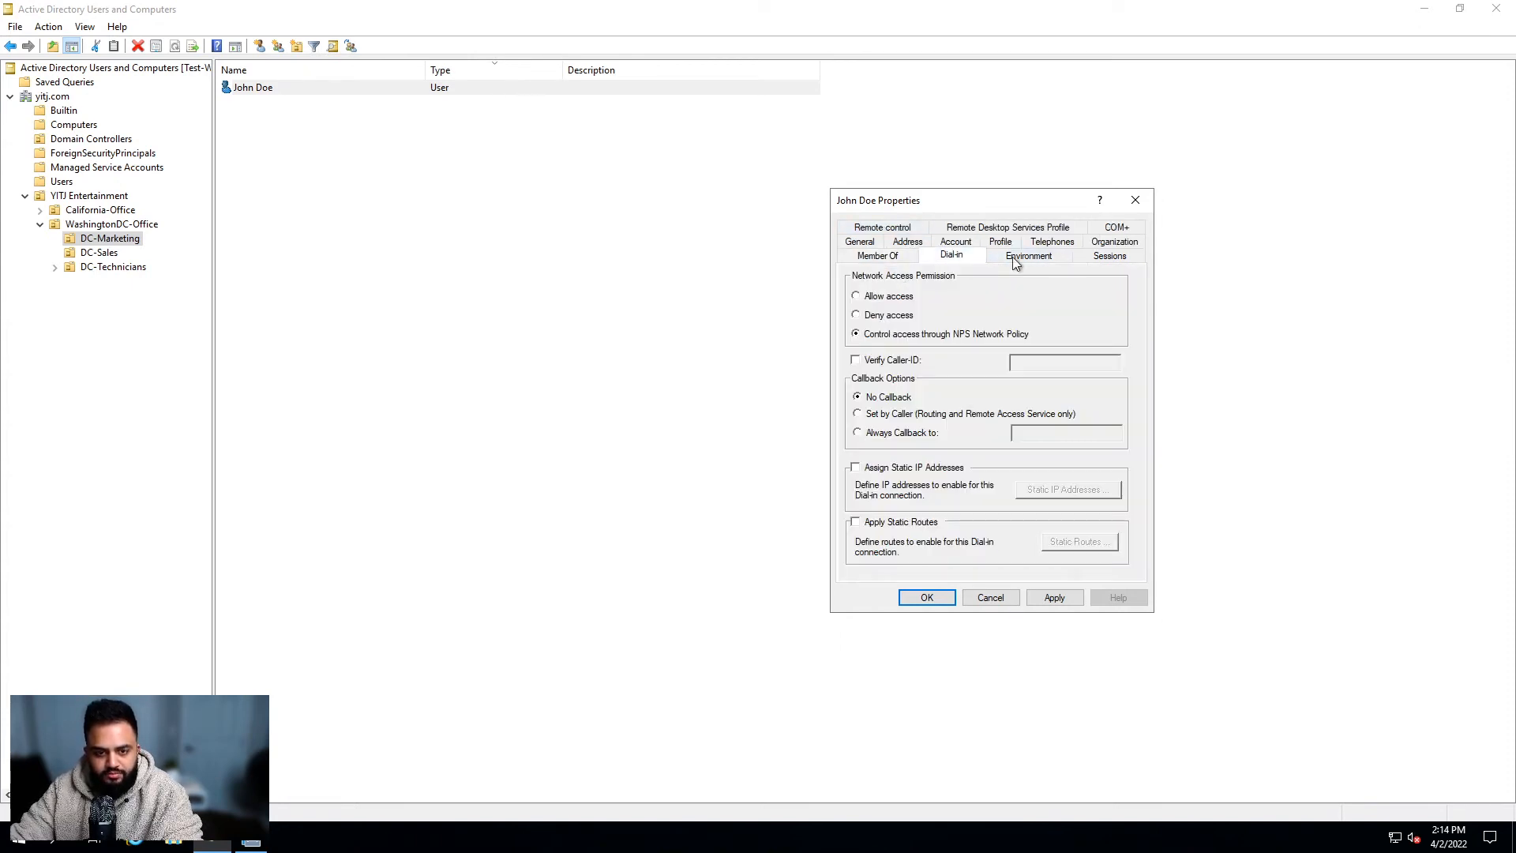
{"action": "left_click", "coordinate": [1058, 257]}
{"action": "left_click", "coordinate": [1115, 257]}
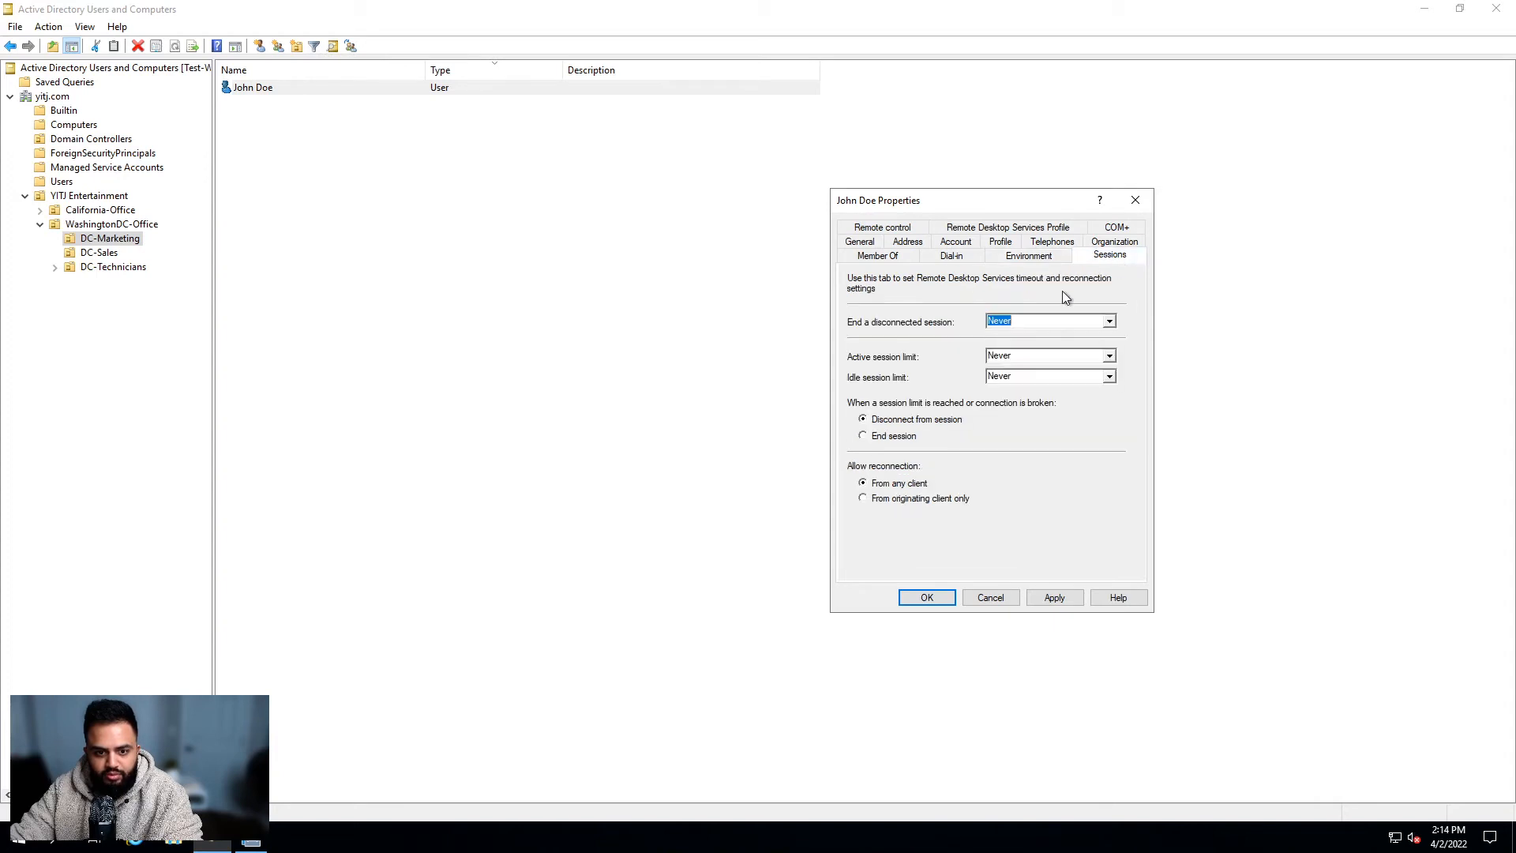
{"action": "left_click", "coordinate": [886, 228]}
{"action": "left_click", "coordinate": [965, 257]}
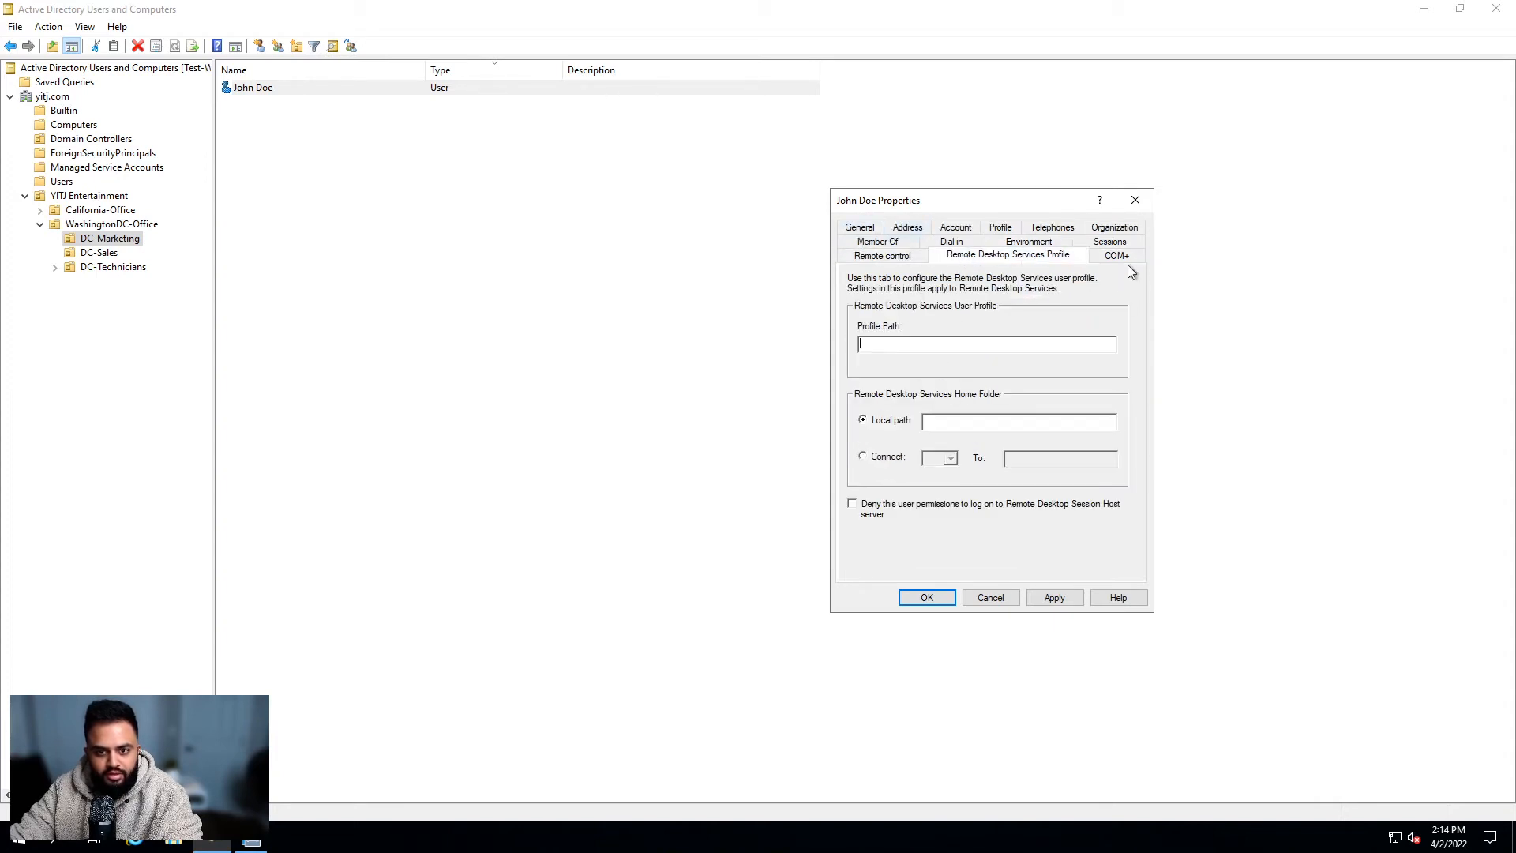
{"action": "left_click", "coordinate": [1120, 256]}
{"action": "left_click", "coordinate": [884, 255]}
Step: Revisit the General, Profile and Account pages, then cancel out of the properties window
{"action": "left_click", "coordinate": [894, 242]}
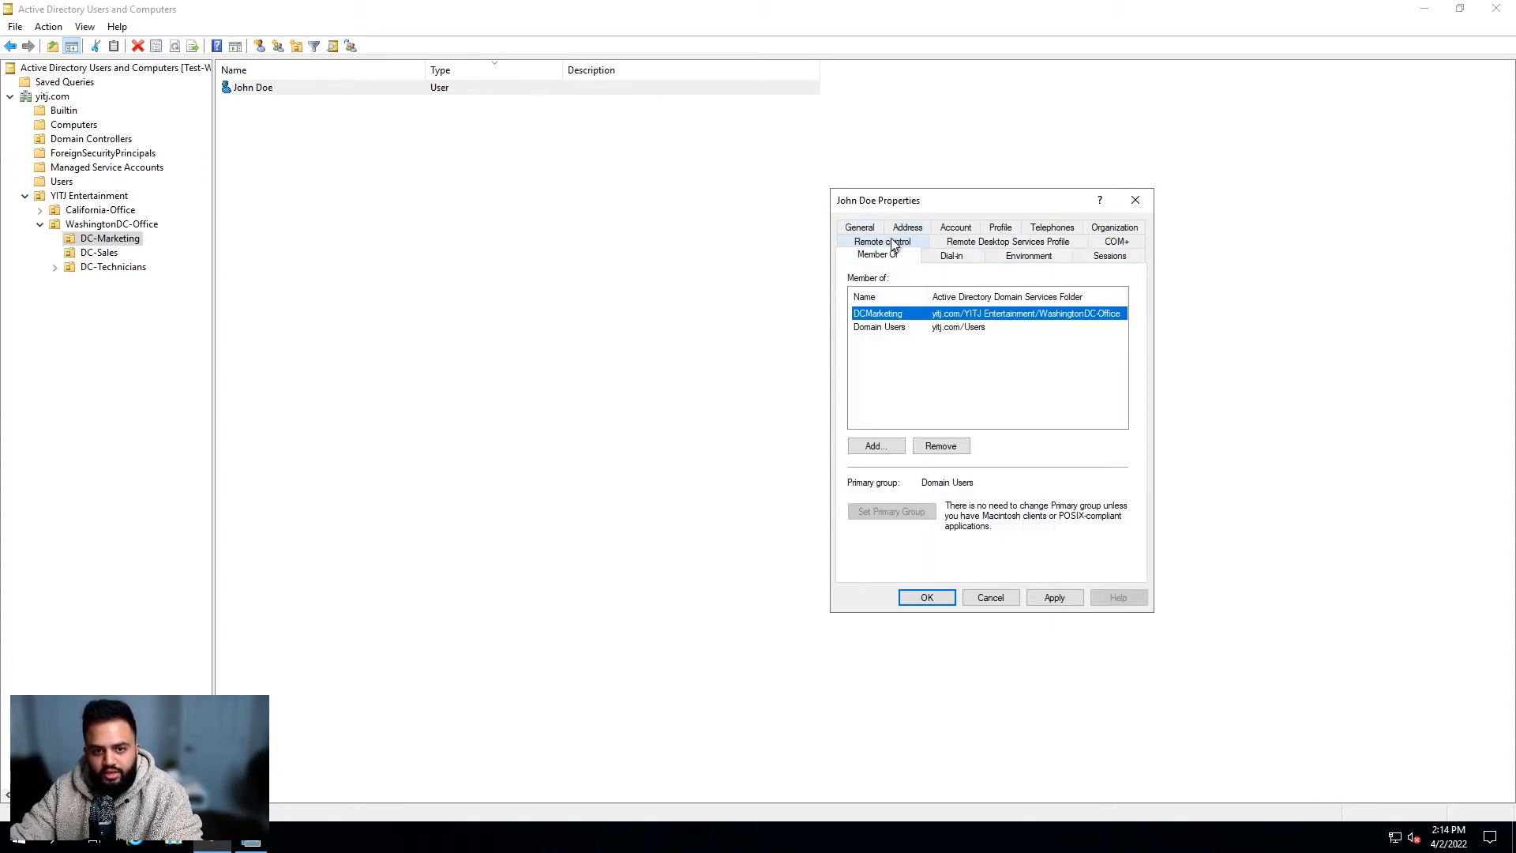
{"action": "left_click", "coordinate": [871, 227]}
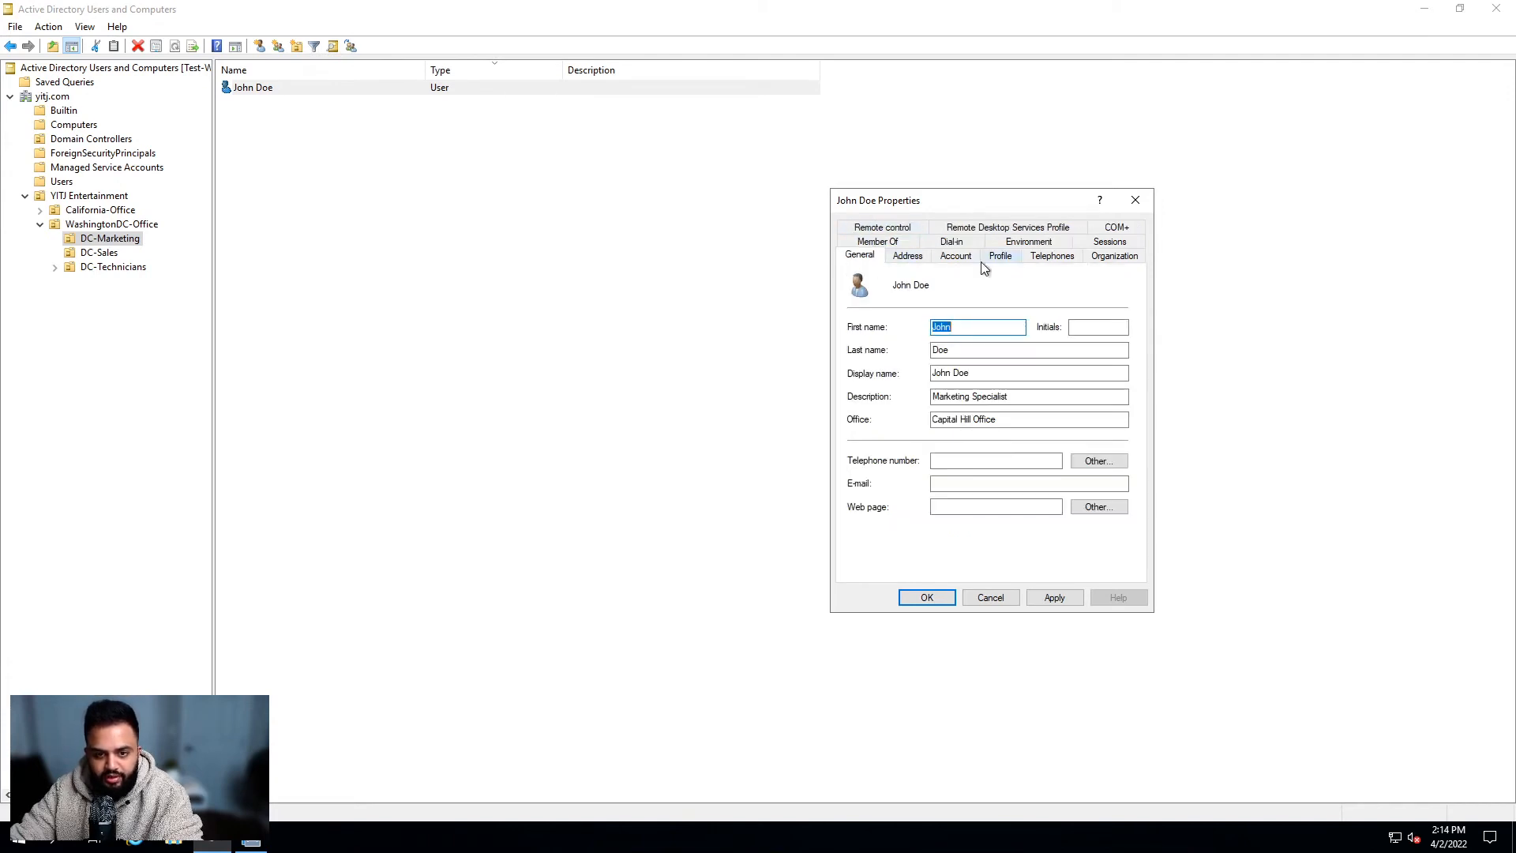
{"action": "left_click", "coordinate": [1002, 258]}
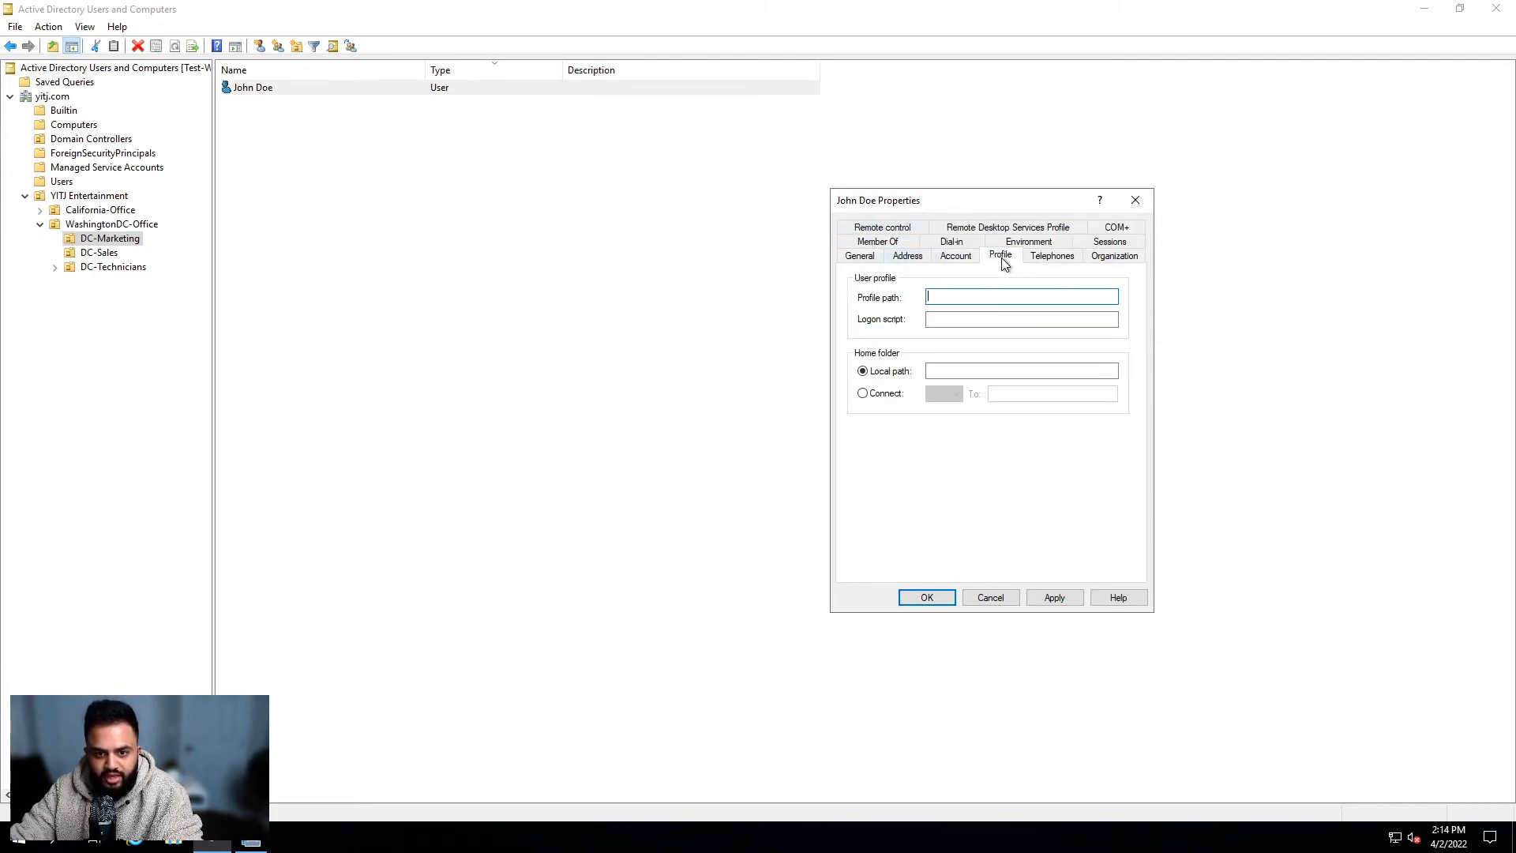
{"action": "left_click", "coordinate": [970, 259]}
{"action": "left_click", "coordinate": [1005, 261]}
{"action": "left_click", "coordinate": [951, 261]}
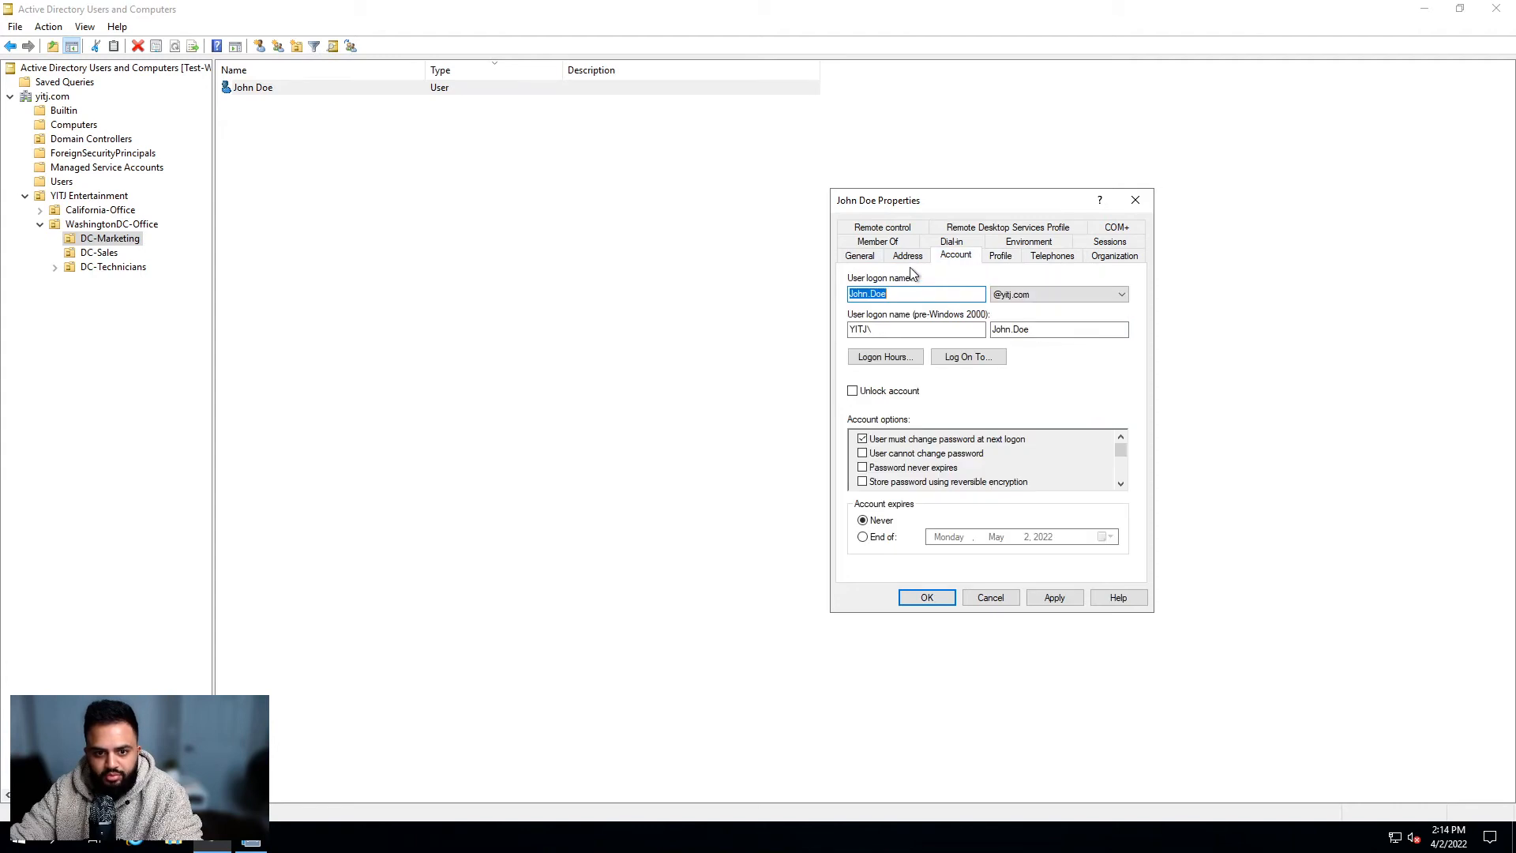
{"action": "left_click", "coordinate": [857, 257]}
{"action": "left_click", "coordinate": [881, 242]}
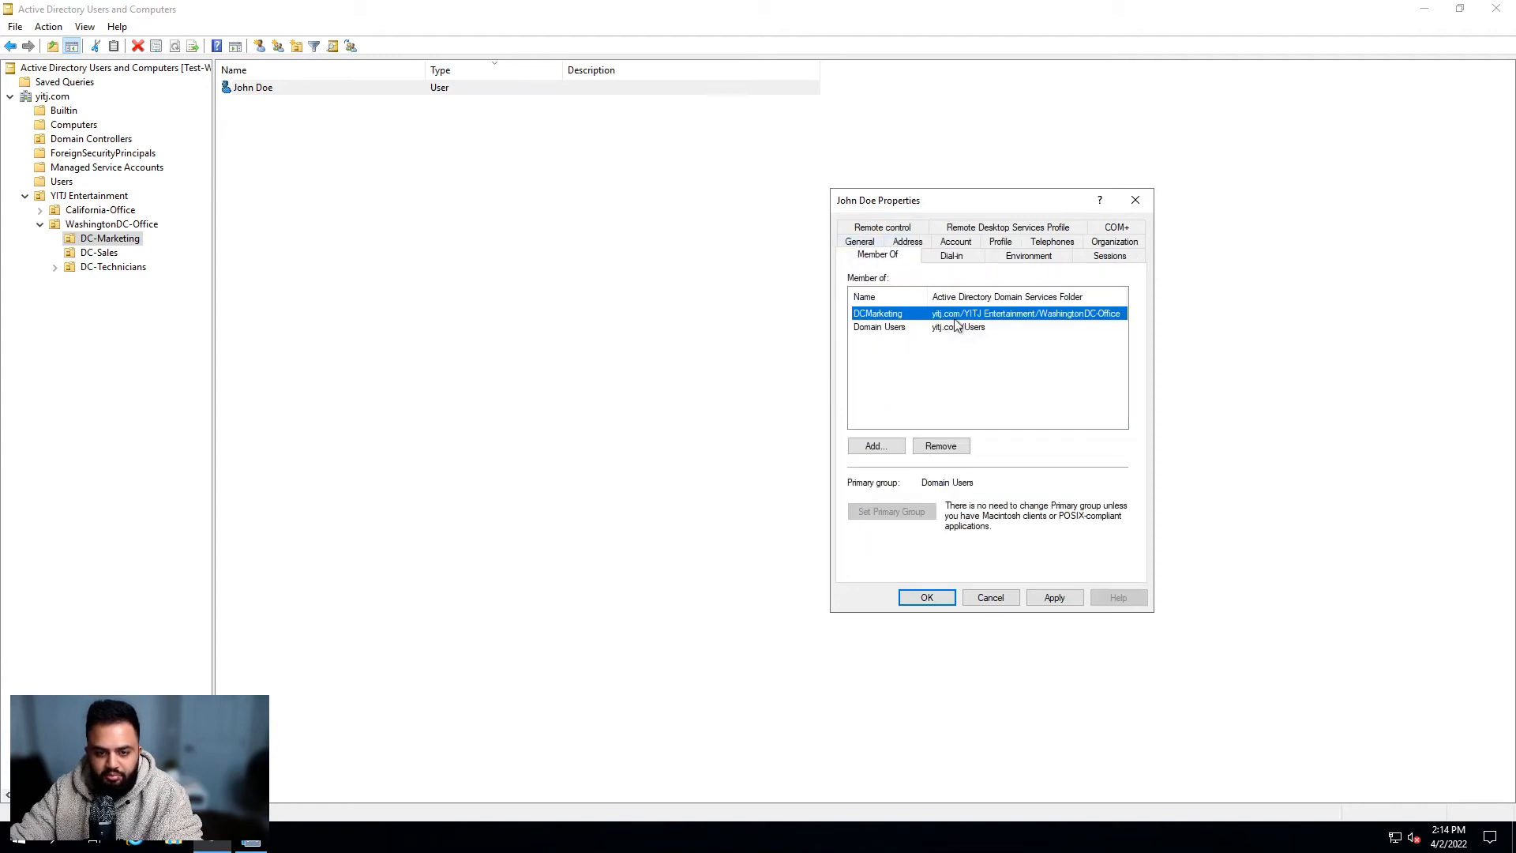
{"action": "left_click", "coordinate": [989, 597]}
{"action": "left_click", "coordinate": [931, 572]}
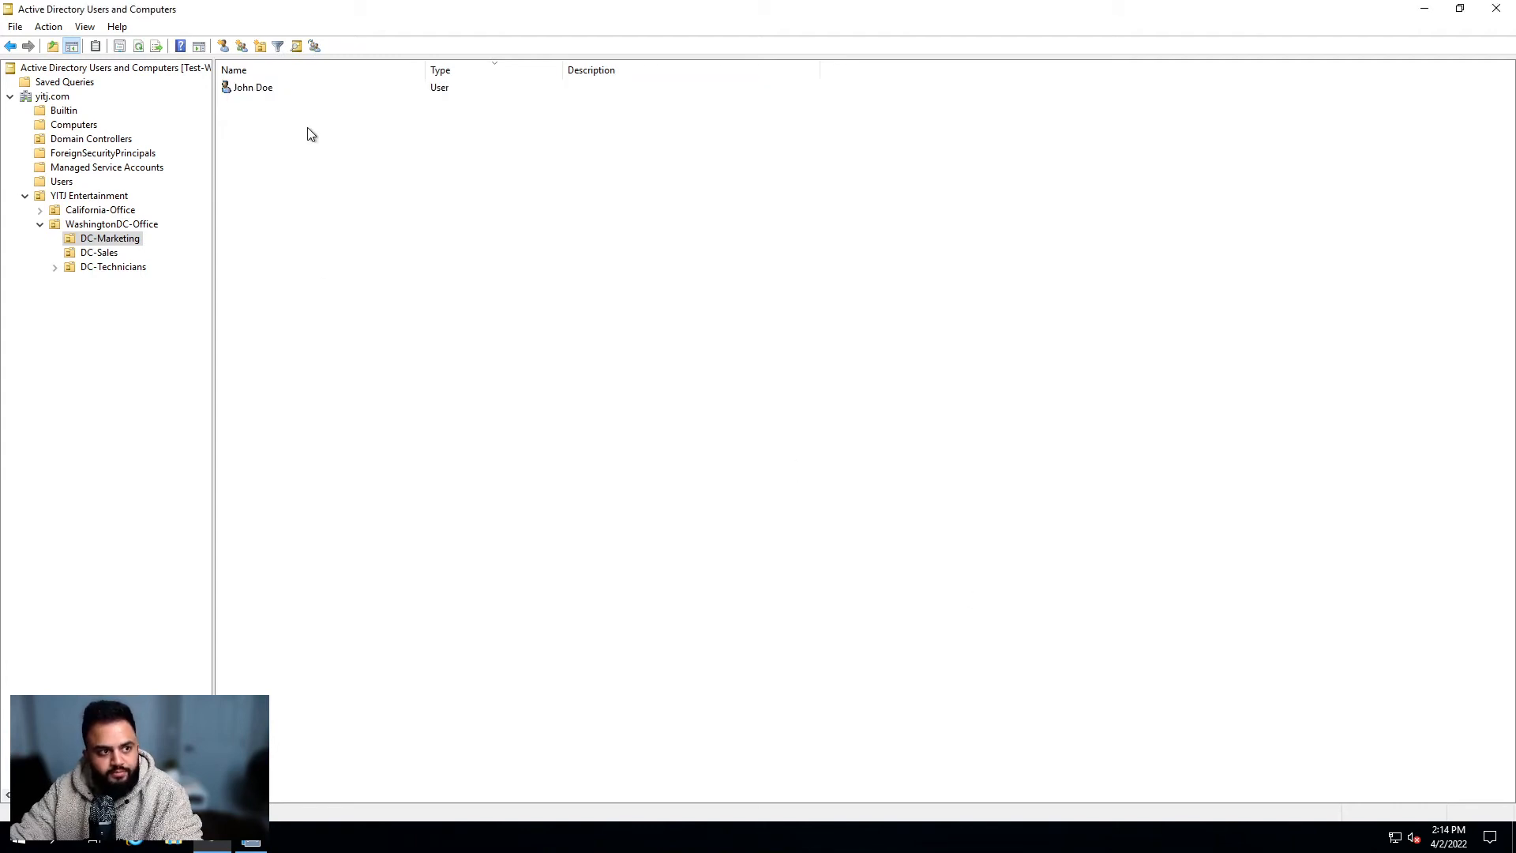
{"action": "left_click", "coordinate": [287, 87]}
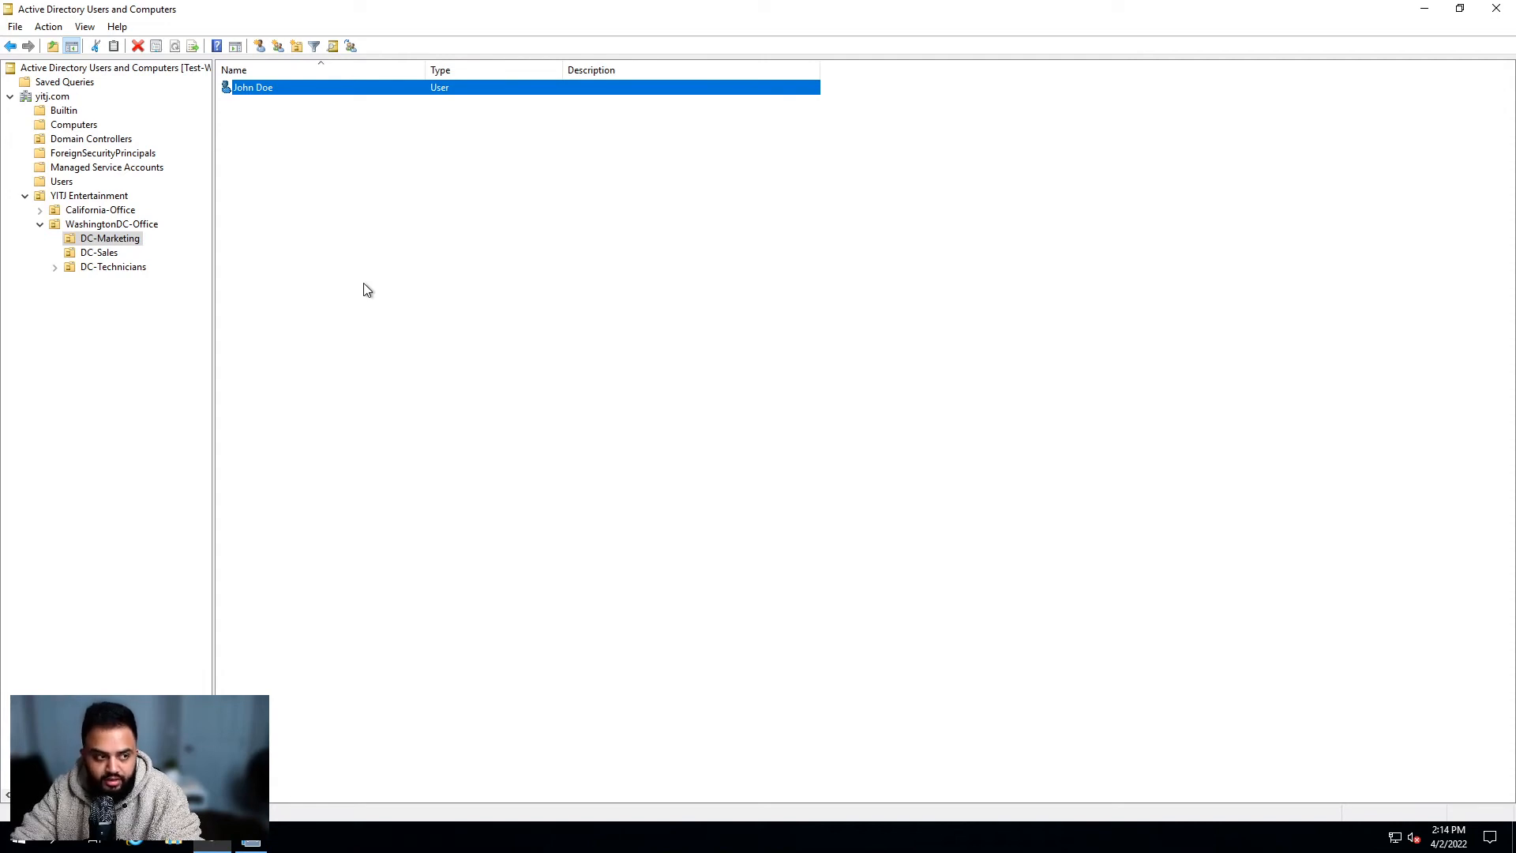
{"action": "left_click", "coordinate": [553, 296]}
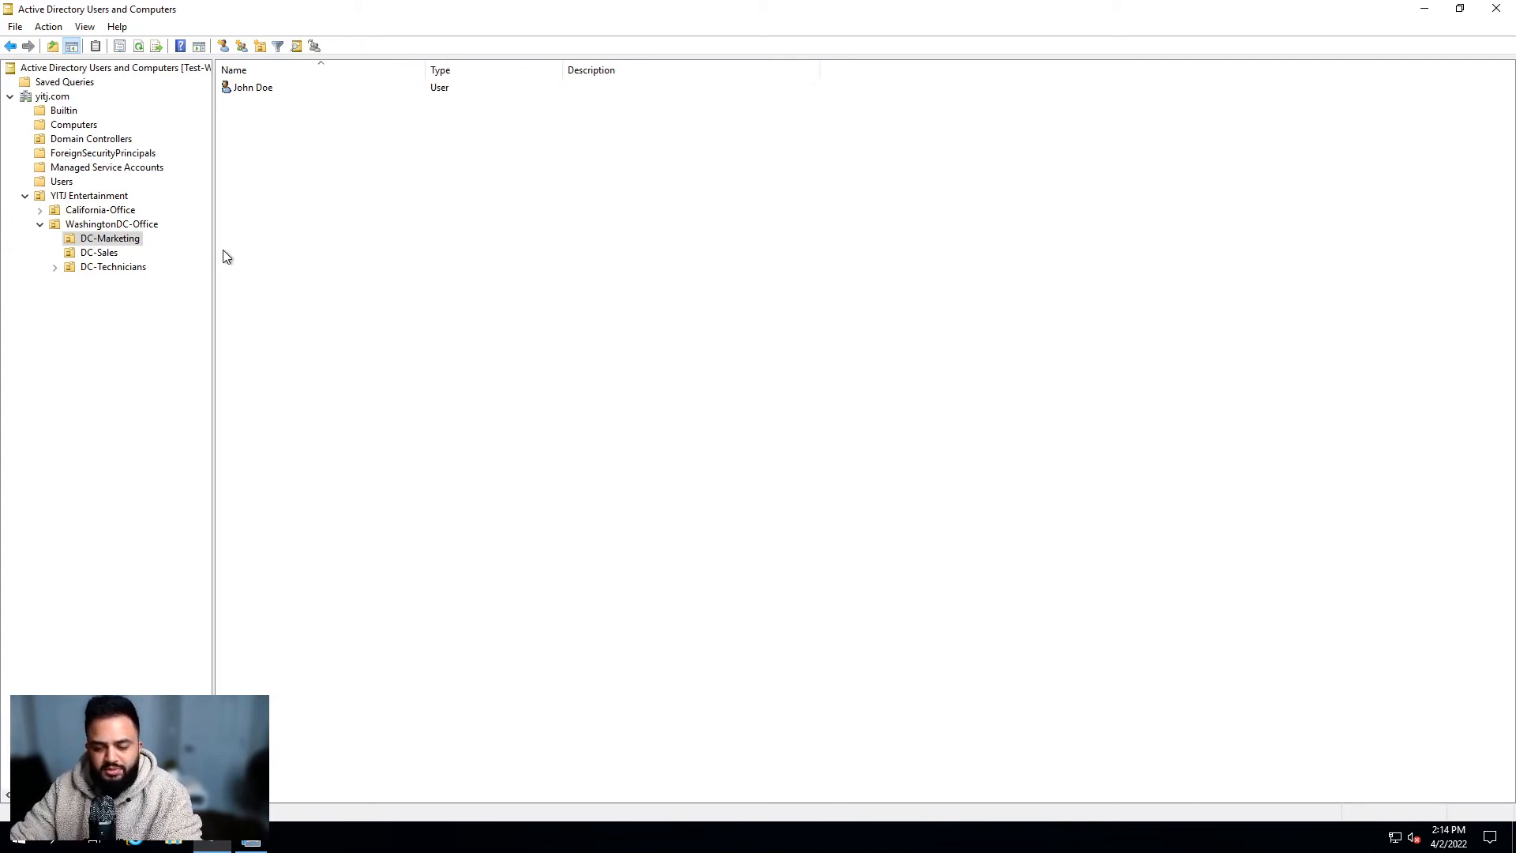
Step: Expand DC-Technicians and open the DC-Technician-Computers unit
{"action": "left_click", "coordinate": [139, 268]}
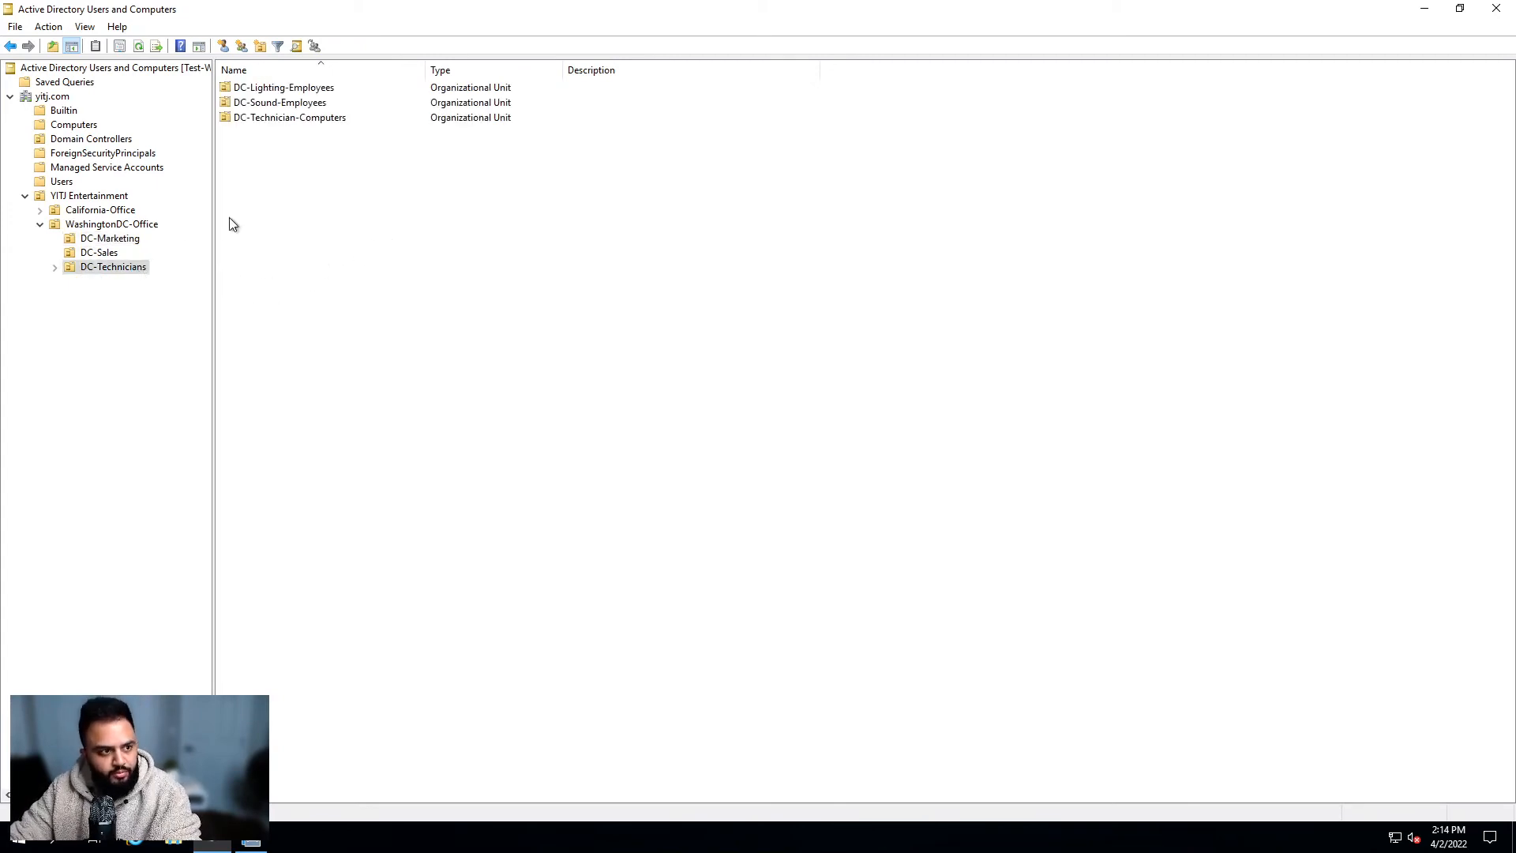
{"action": "left_click", "coordinate": [55, 267]}
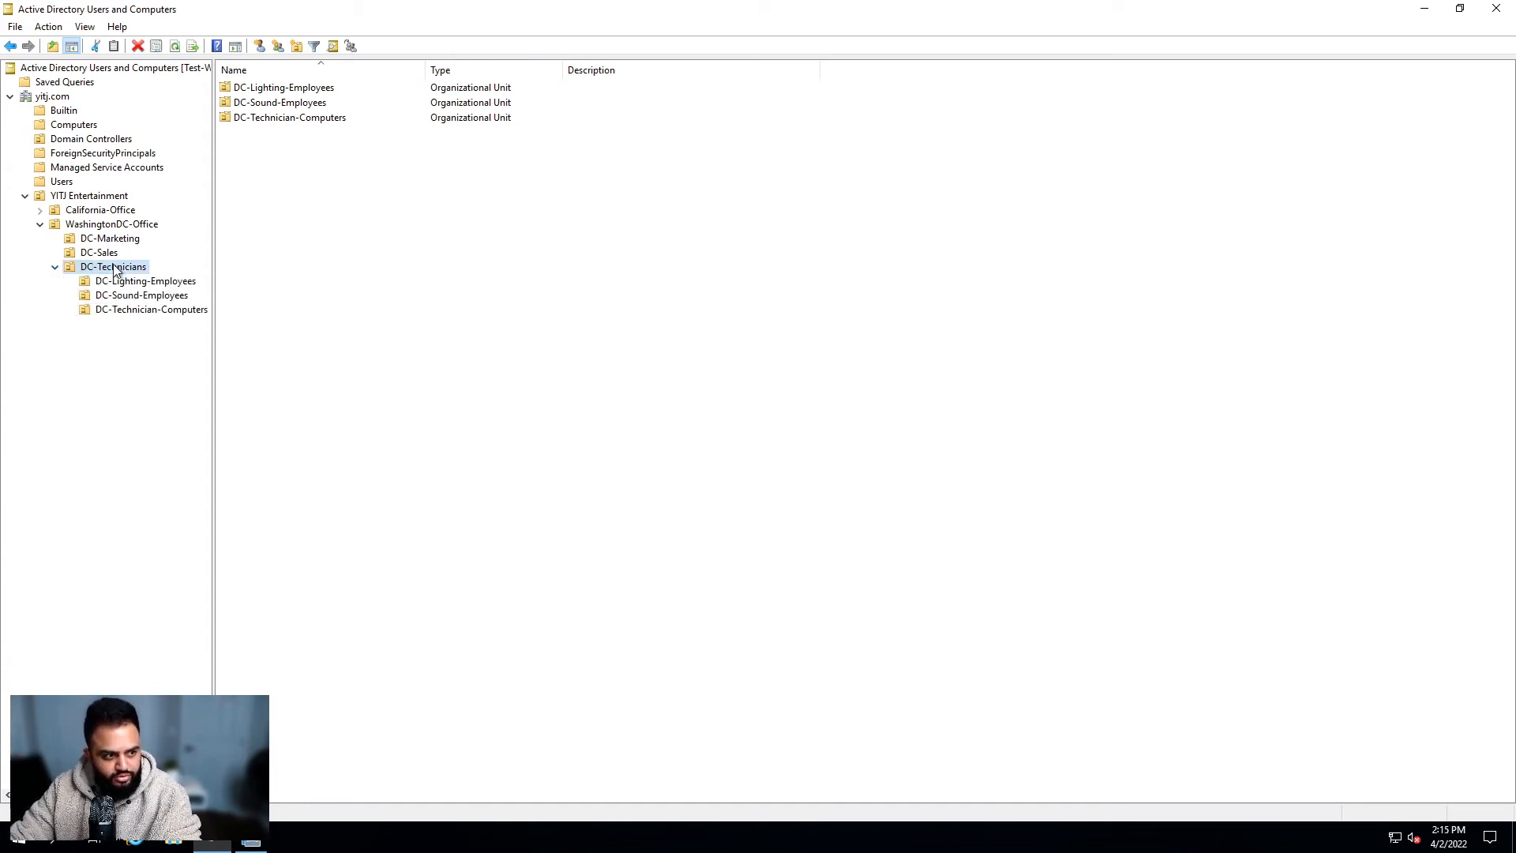
{"action": "left_click", "coordinate": [146, 310]}
Step: Delete the DCTechPC001 computer and confirm the deletion
{"action": "left_click", "coordinate": [283, 88]}
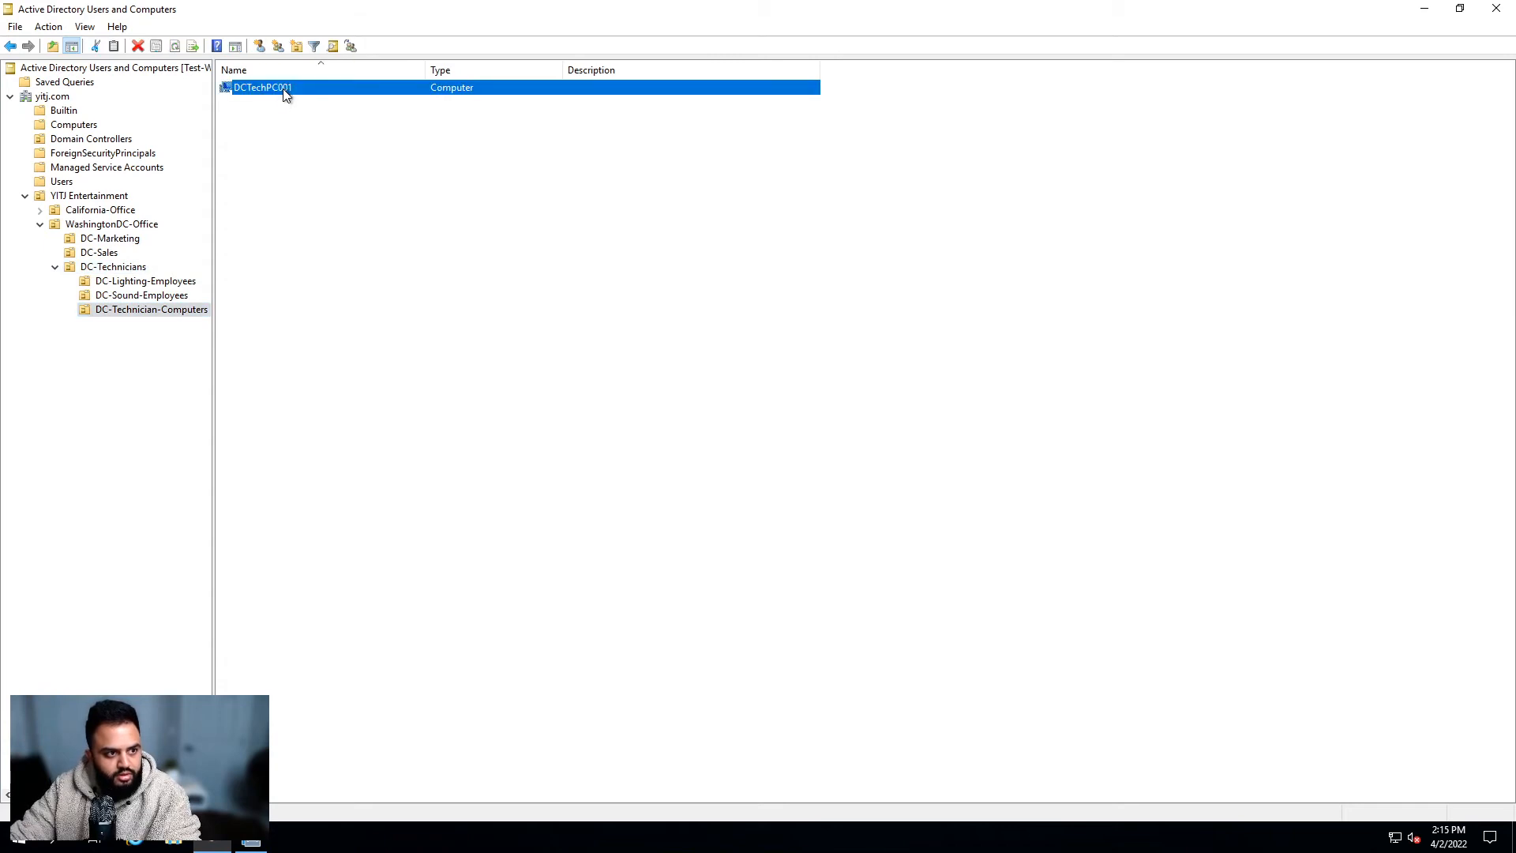
{"action": "key", "text": "Delete"}
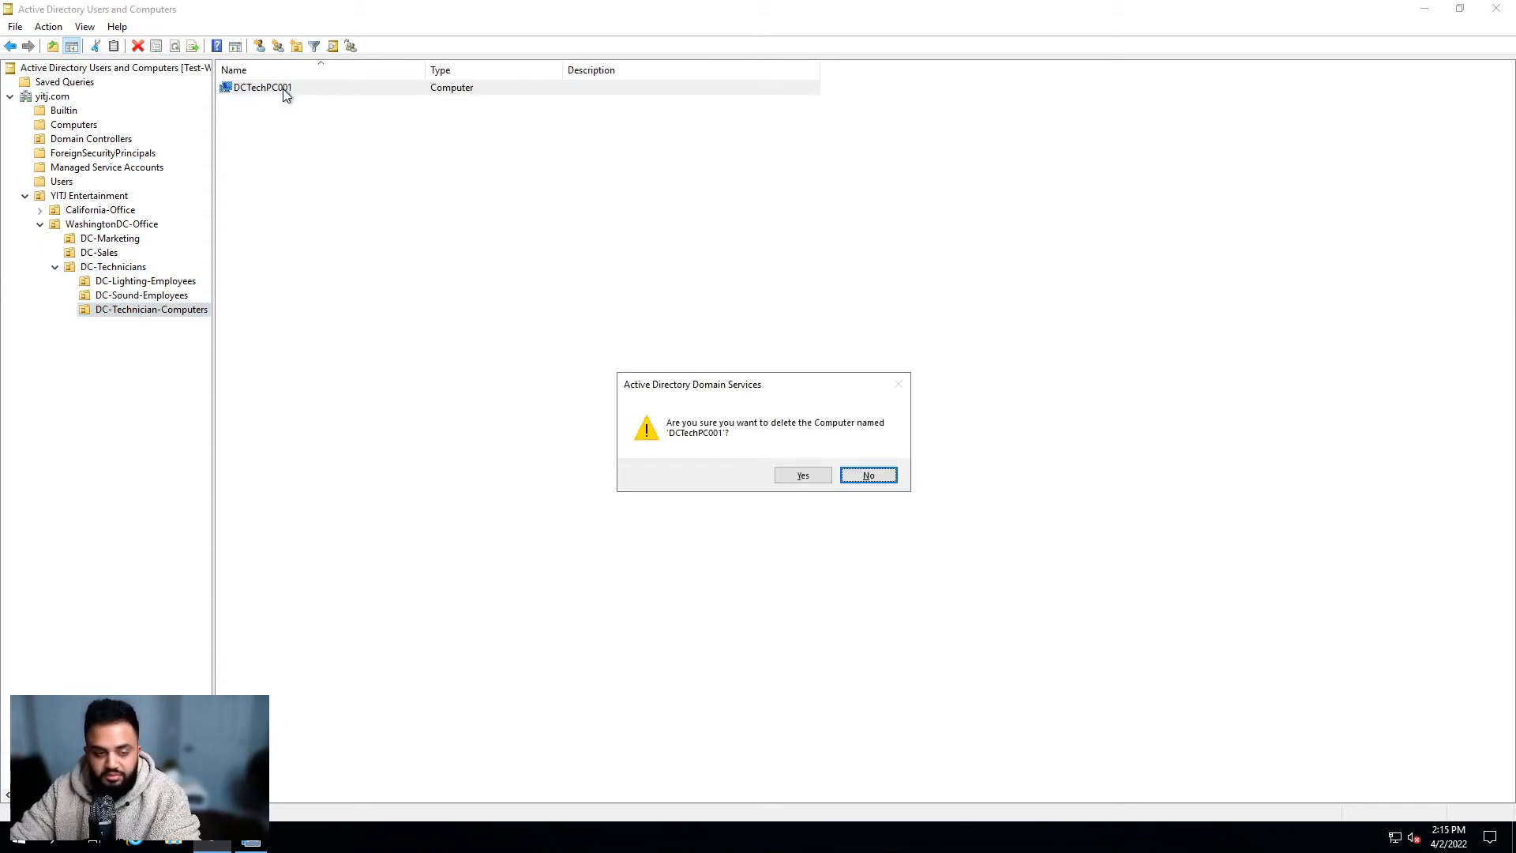
{"action": "key", "text": "Left"}
{"action": "key", "text": "Return"}
{"action": "left_click", "coordinate": [132, 394]}
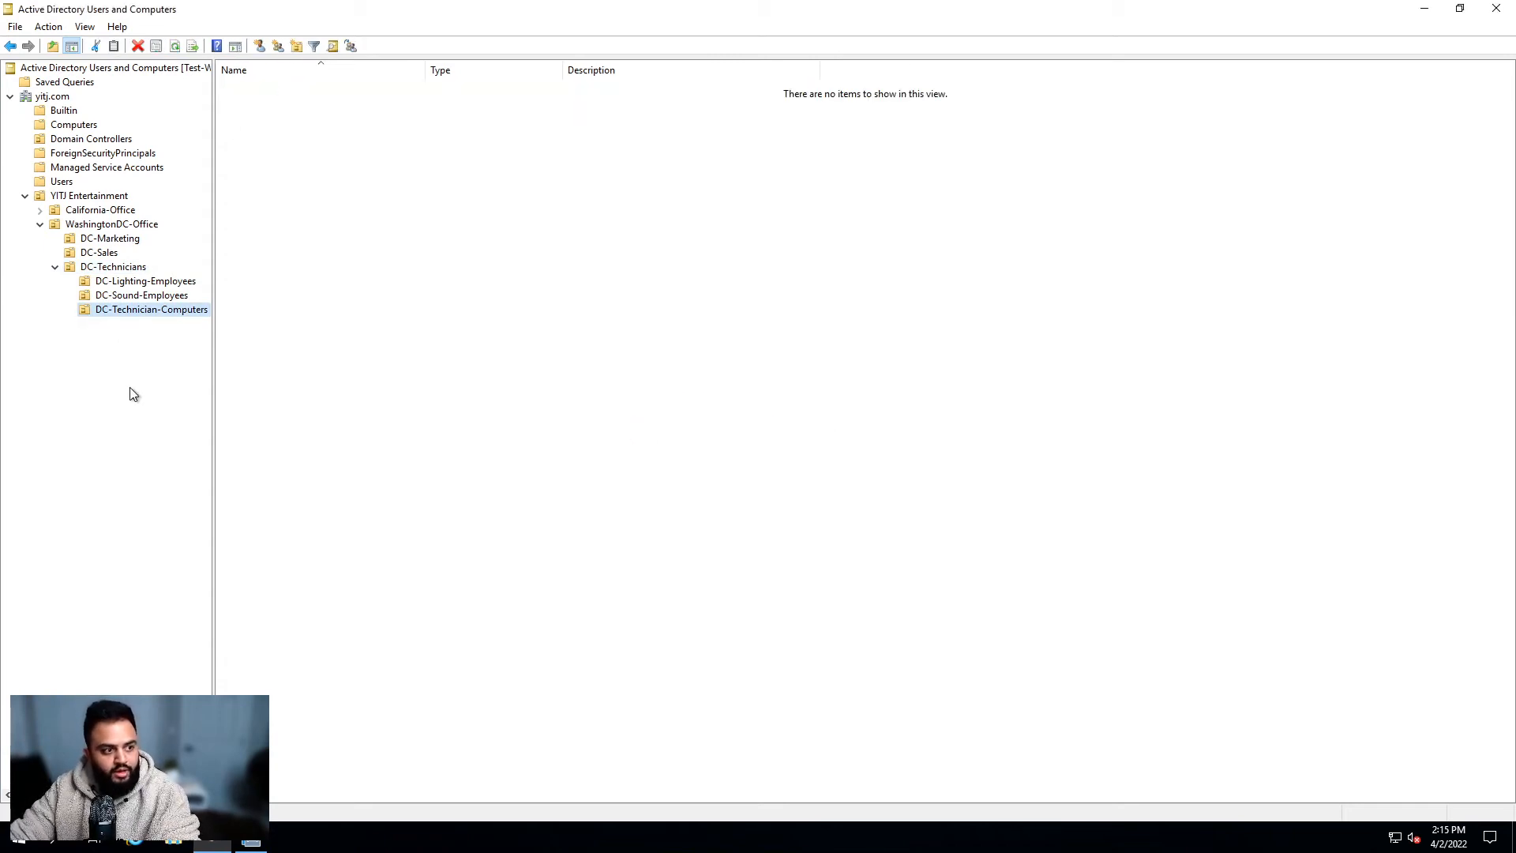
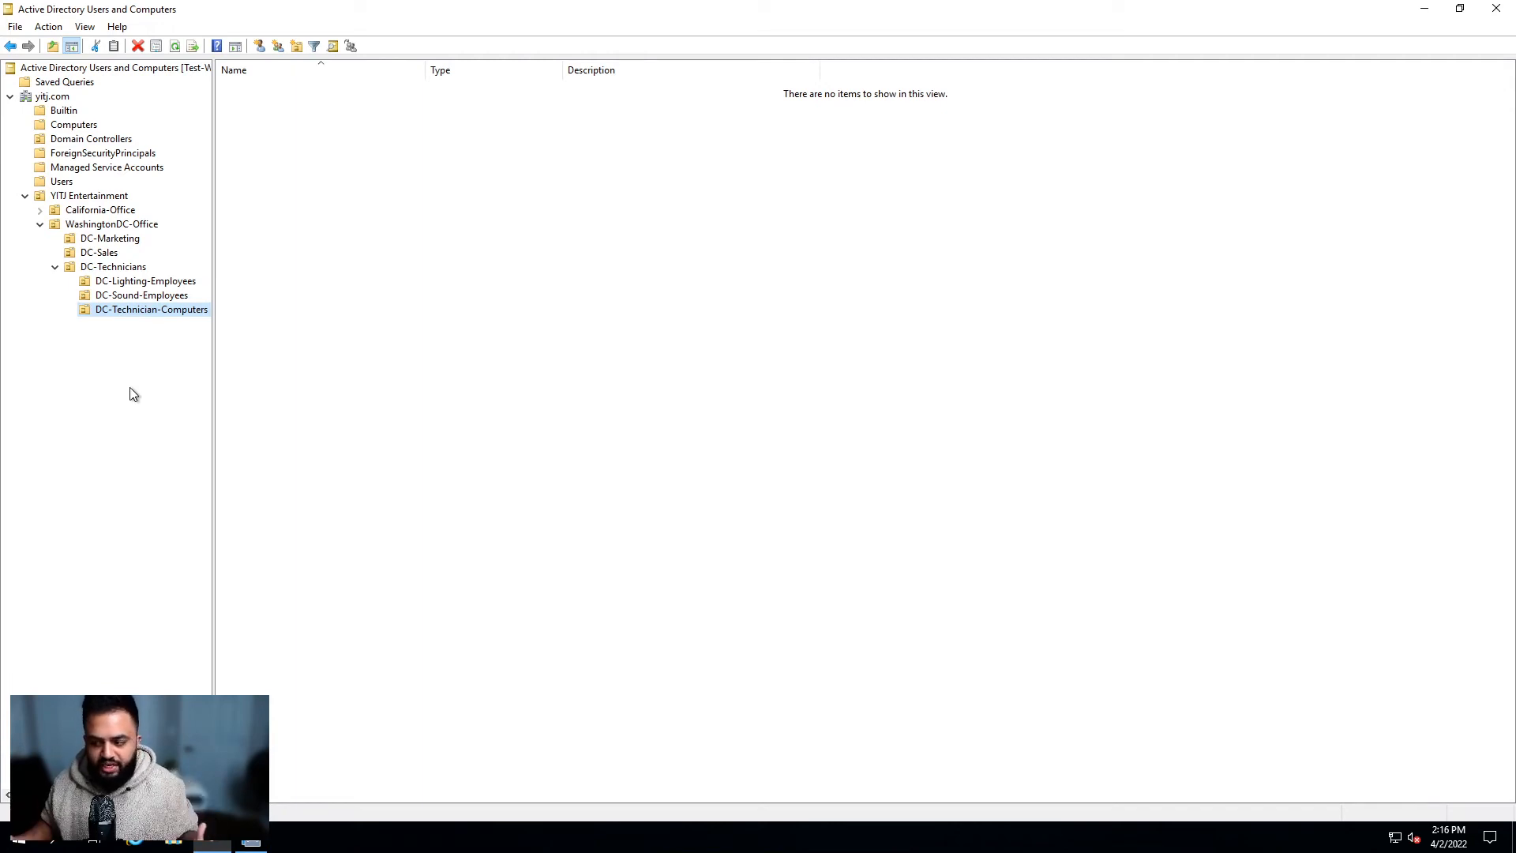
Step: Start a new Computer object in the DC-Technician-Computers unit
{"action": "left_click", "coordinate": [368, 372]}
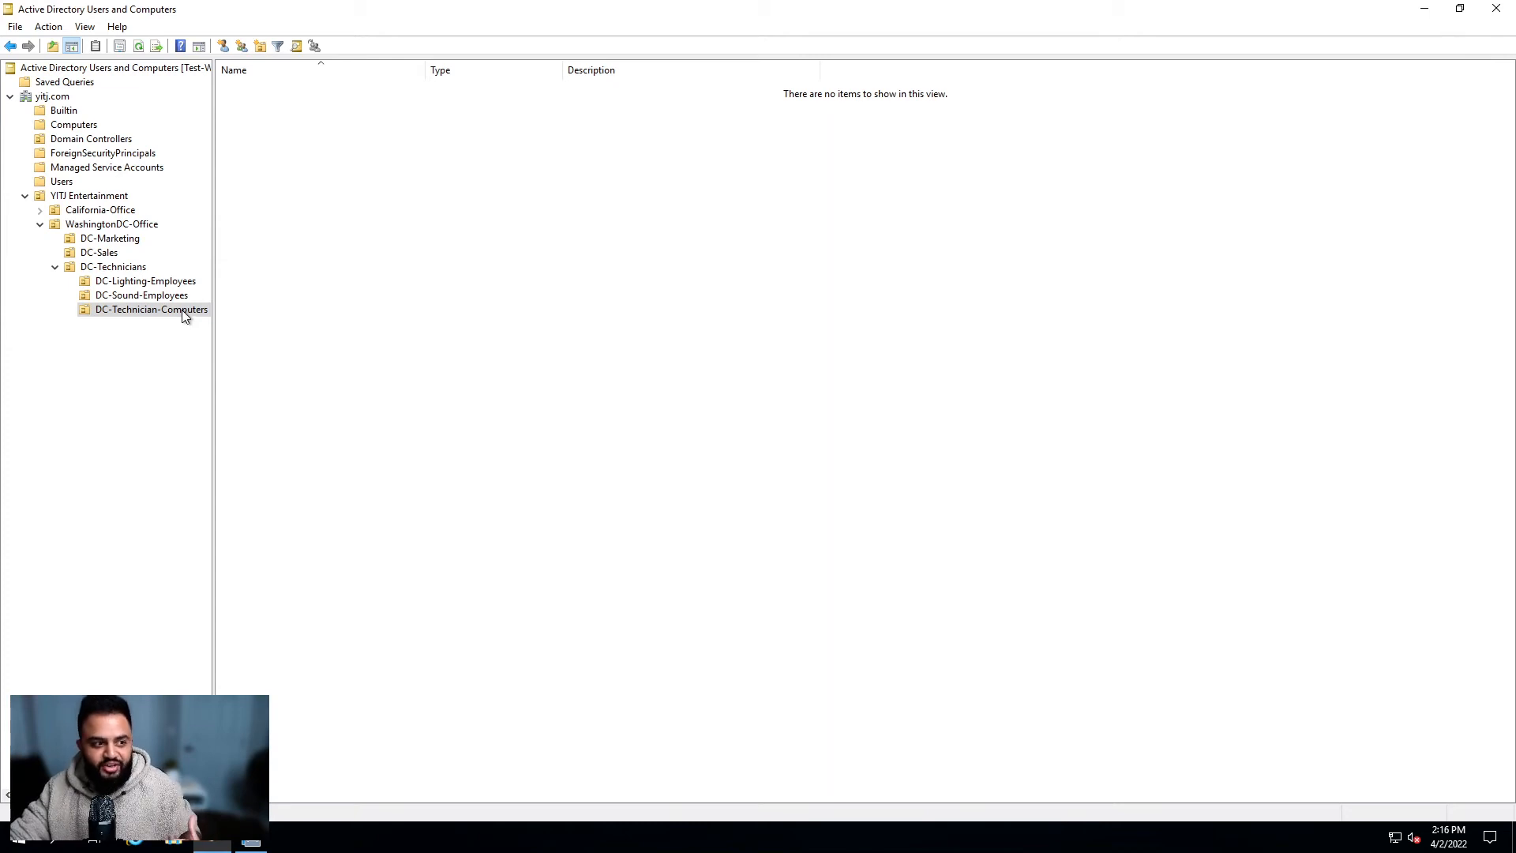
{"action": "right_click", "coordinate": [353, 139]}
{"action": "right_click", "coordinate": [347, 139]}
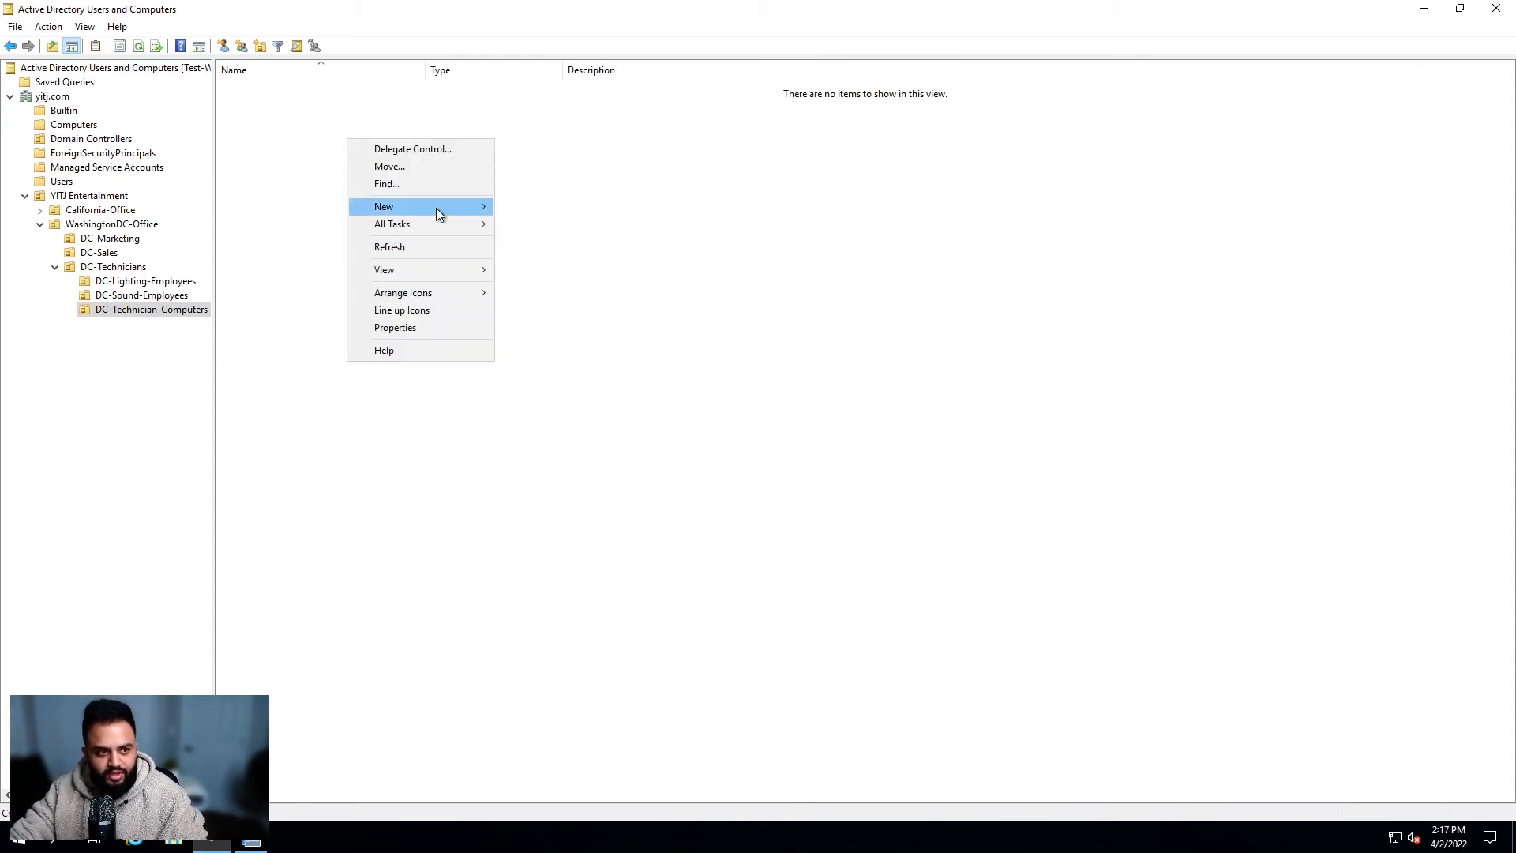
{"action": "mouse_move", "coordinate": [435, 207]}
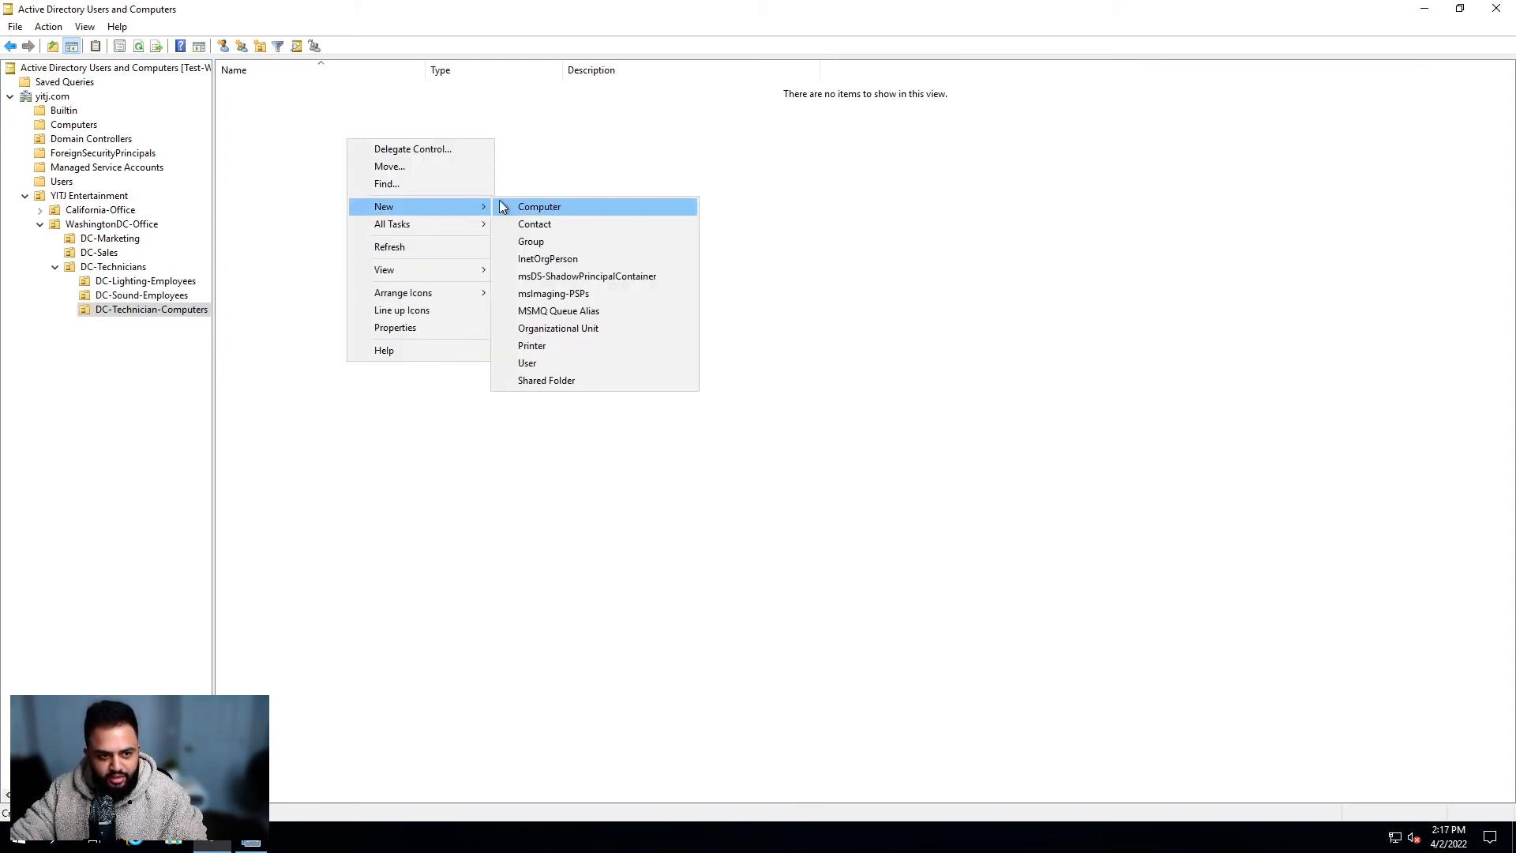
{"action": "left_click", "coordinate": [566, 207]}
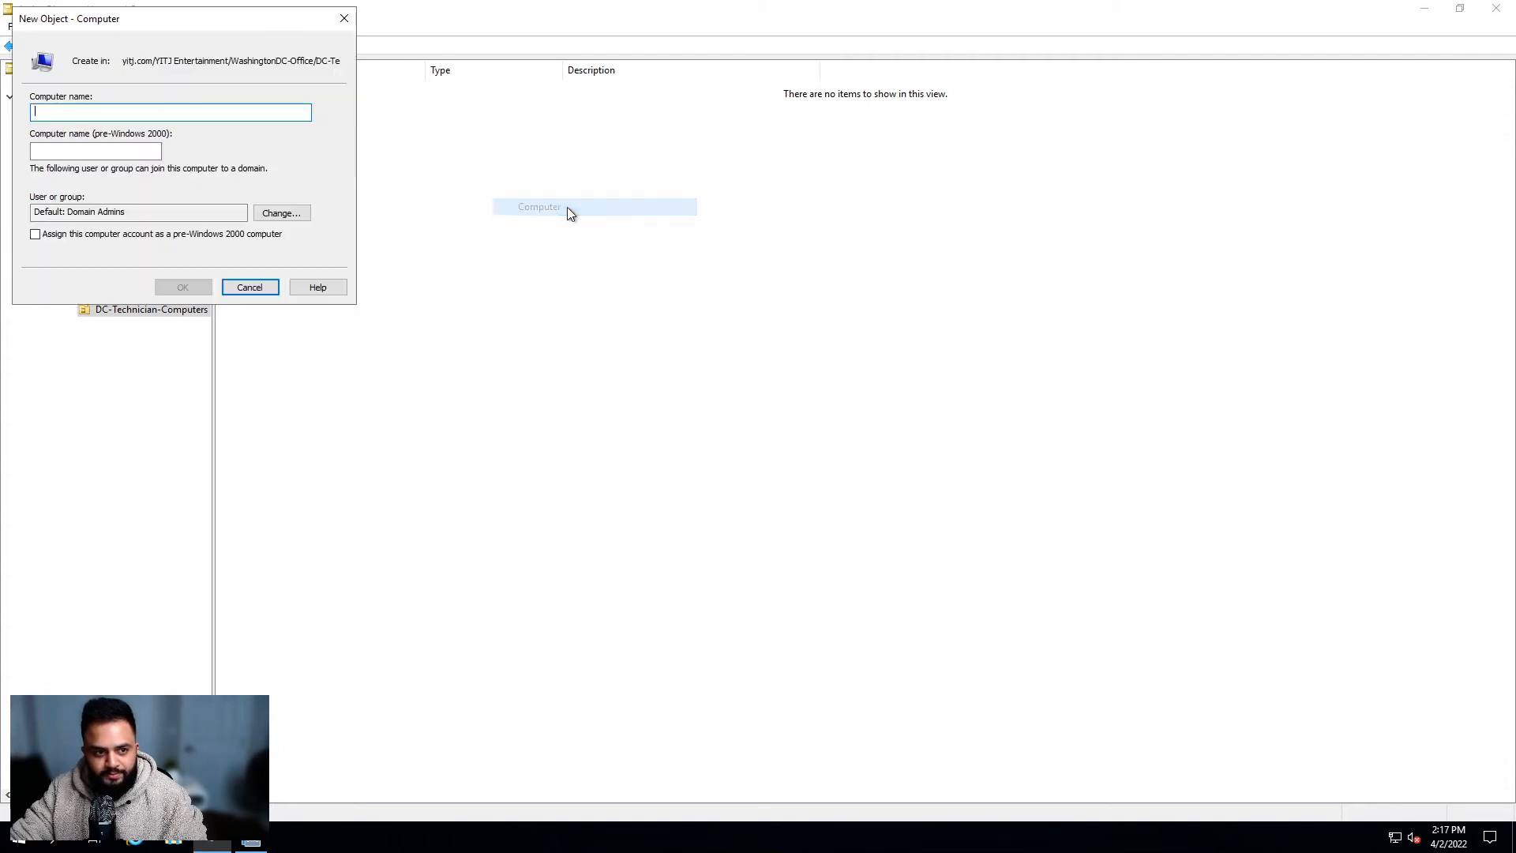
{"action": "left_click_drag", "start_coordinate": [180, 22], "coordinate": [718, 188]}
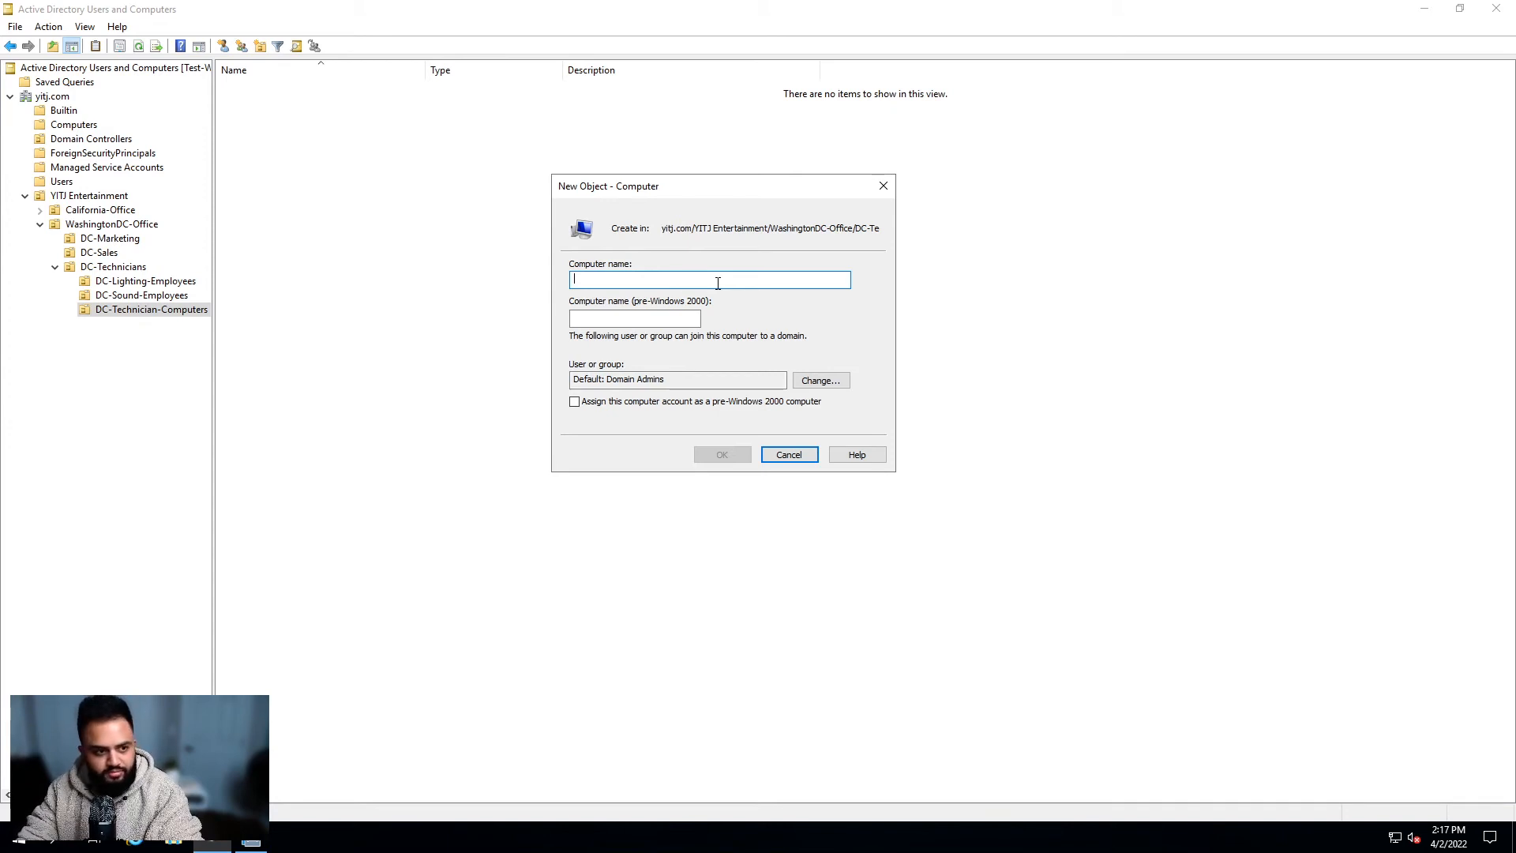
Step: Name the computer DCTechPC001 and select the default Domain Admins join-group text
{"action": "type", "text": "DC"}
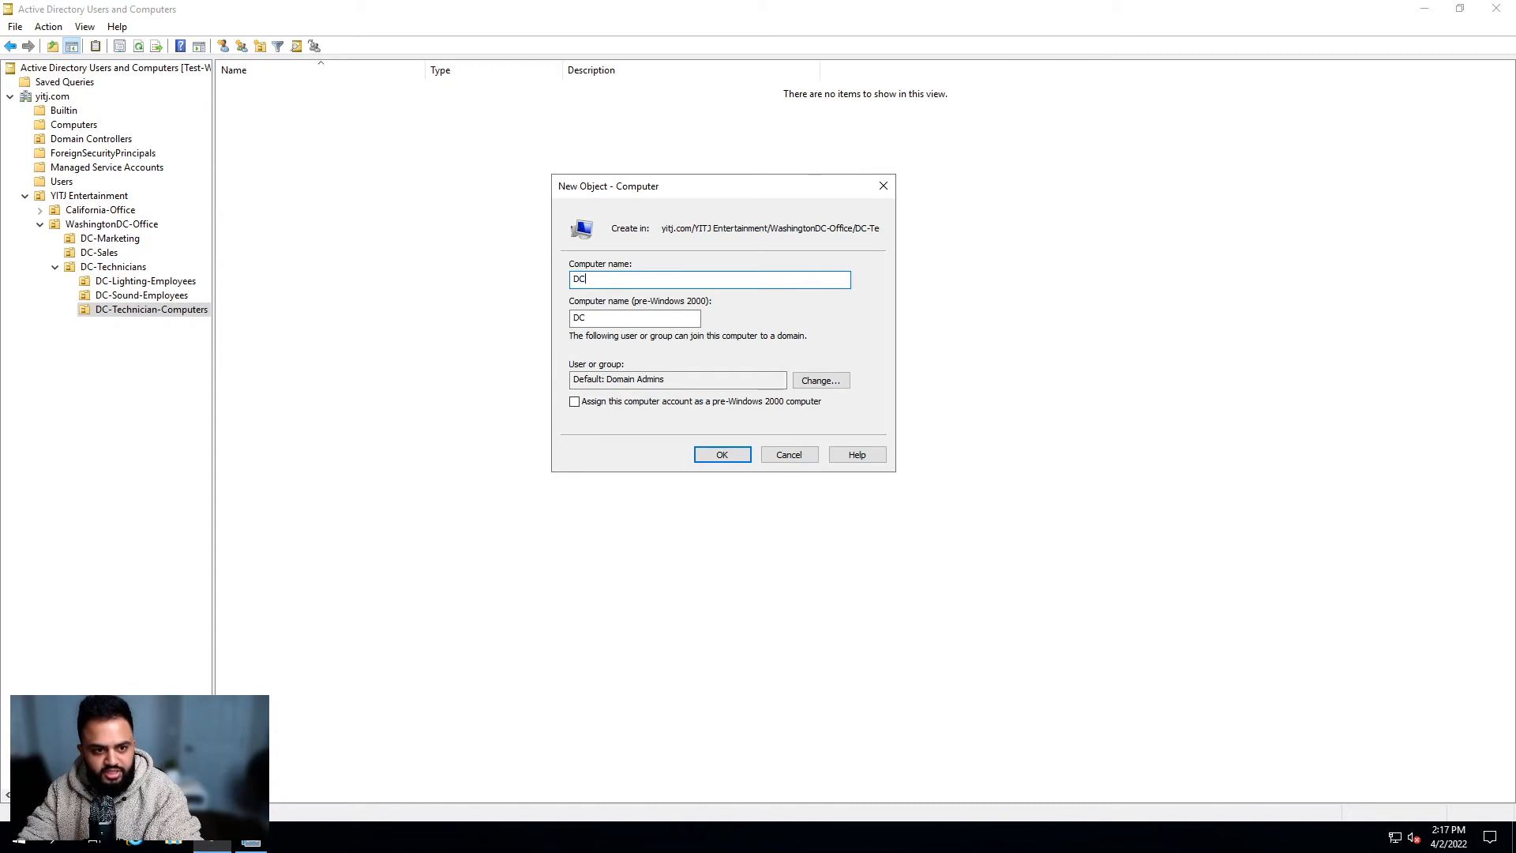
{"action": "type", "text": "Tech"}
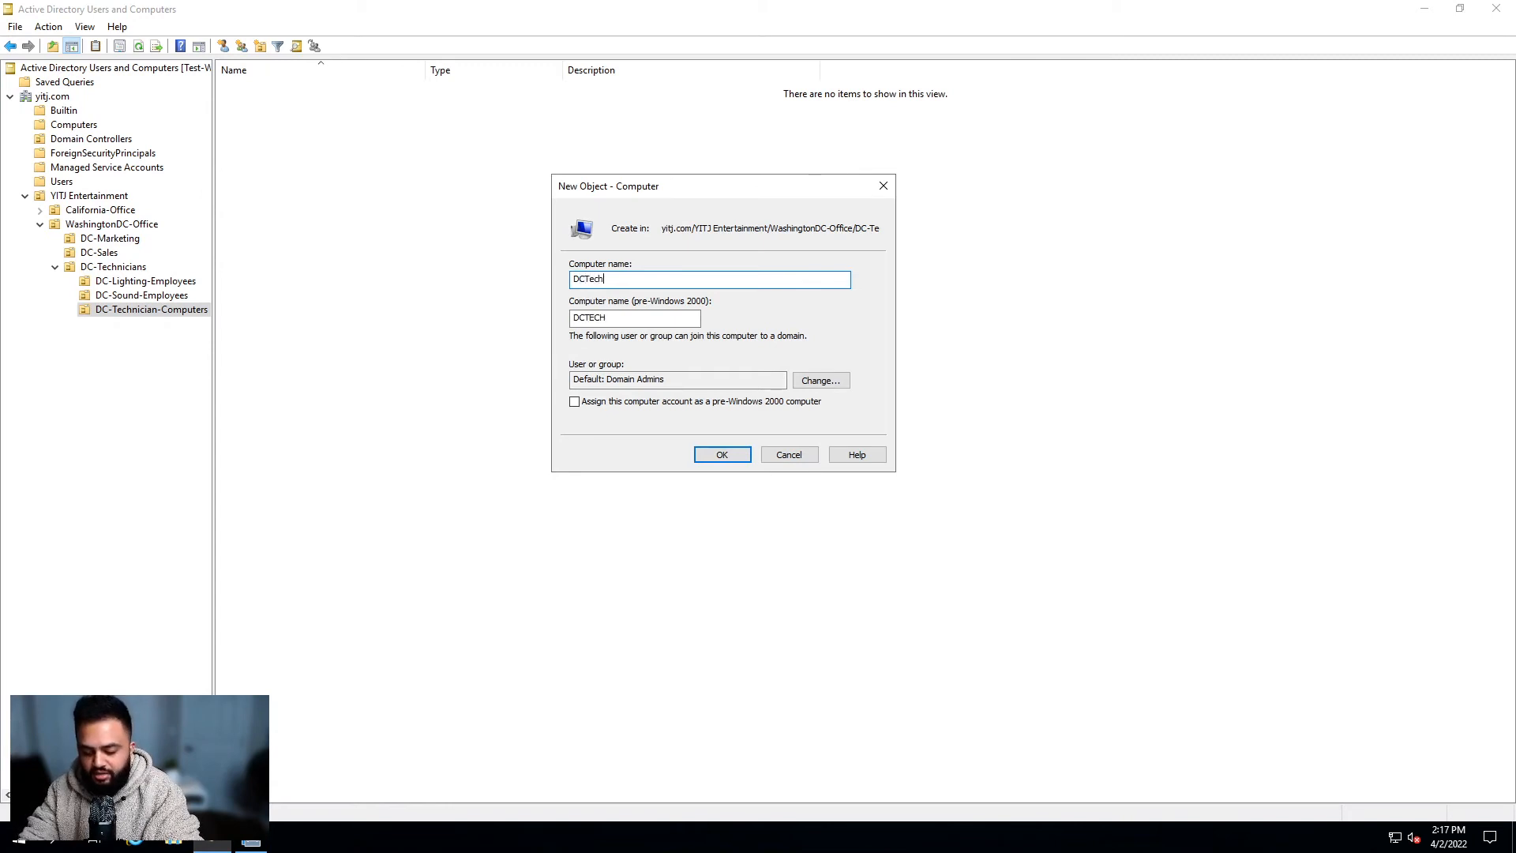
{"action": "type", "text": "P"}
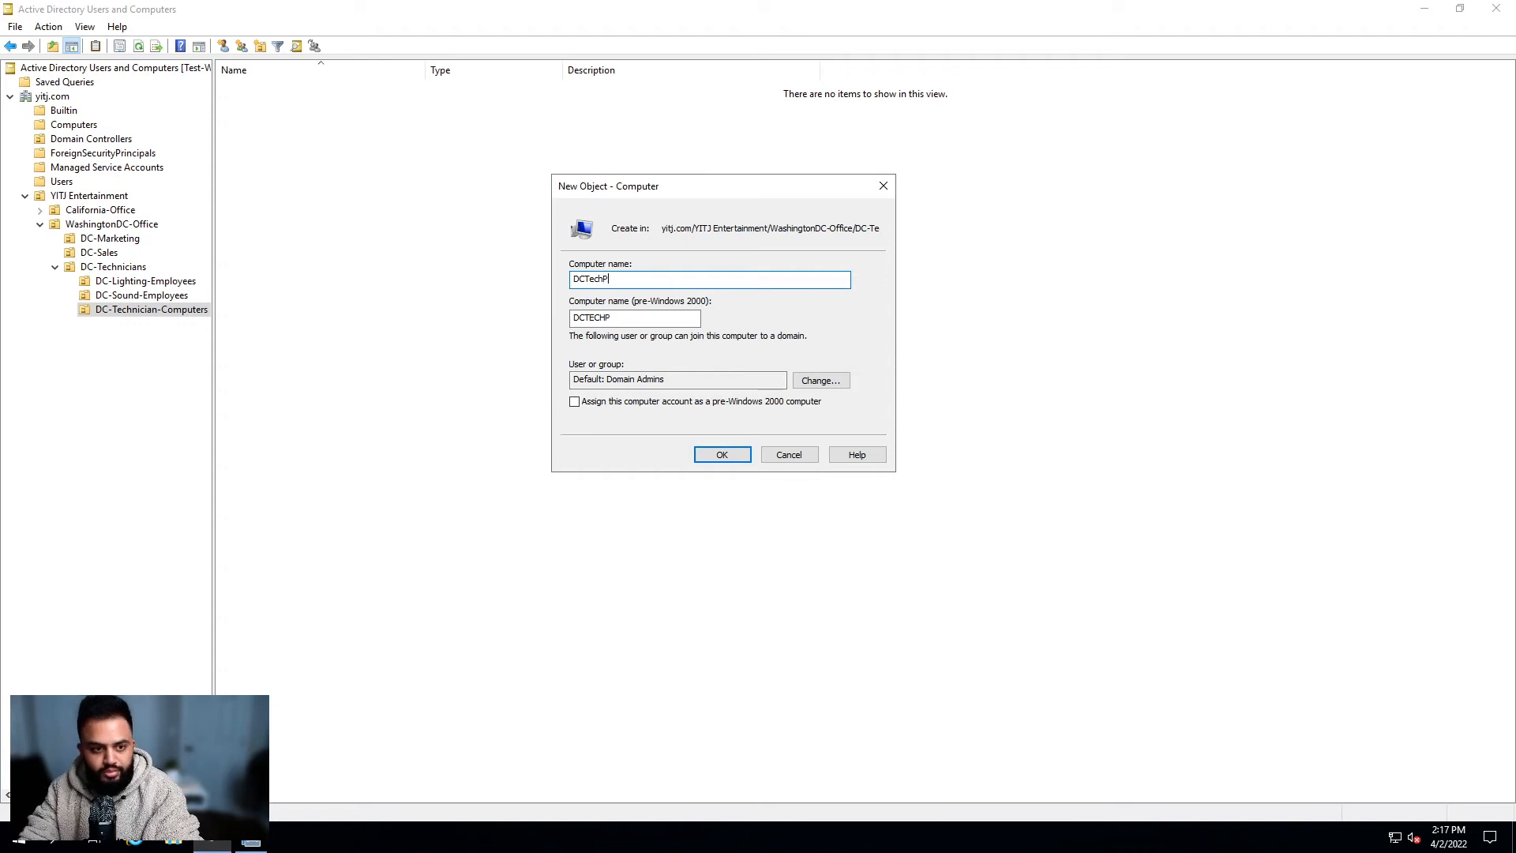
{"action": "type", "text": "C001"}
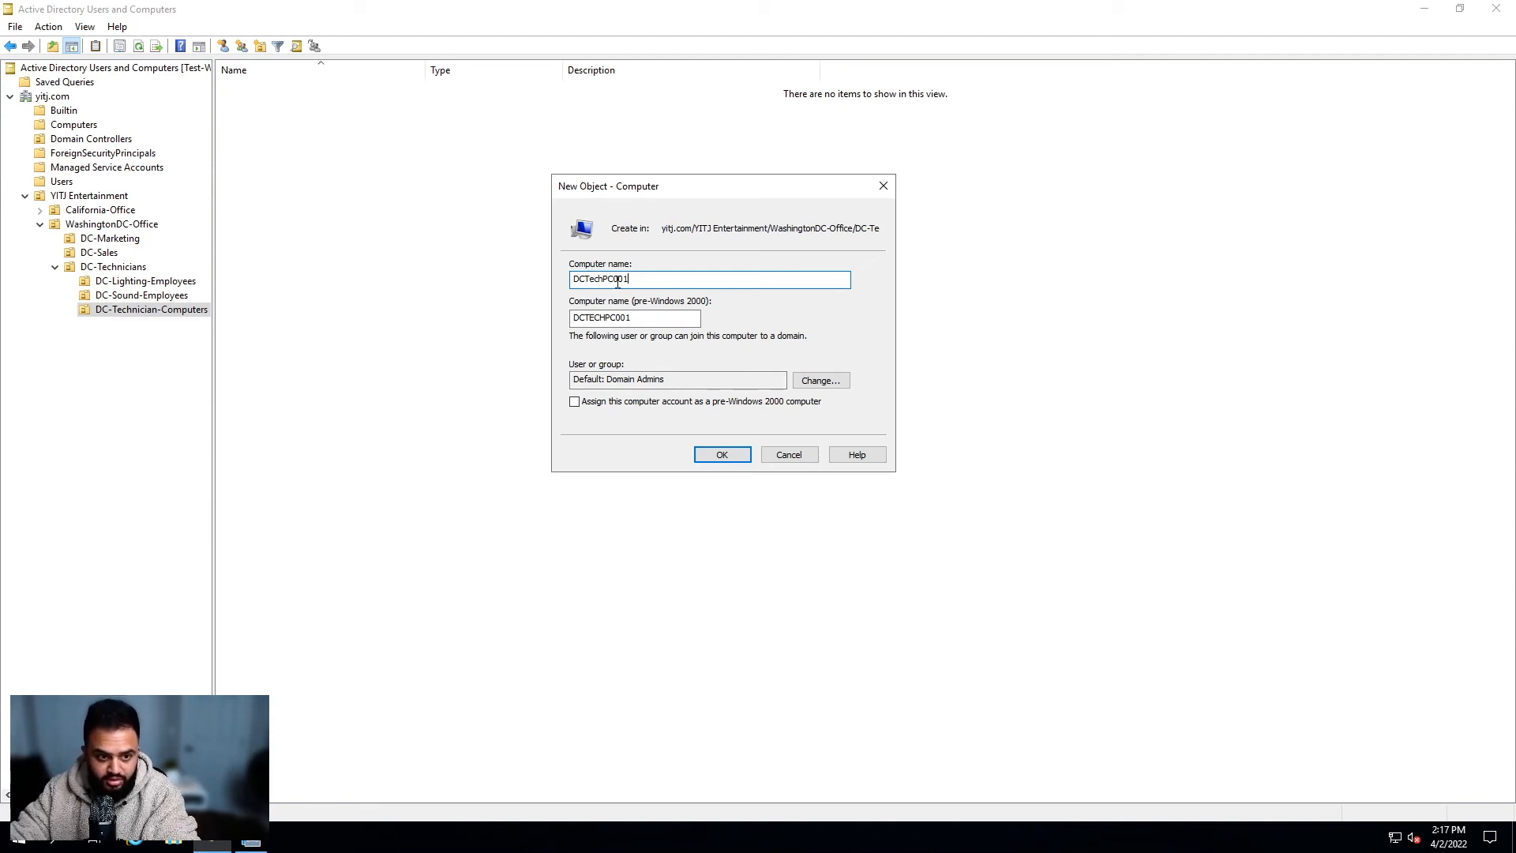
{"action": "left_click_drag", "start_coordinate": [662, 281], "coordinate": [615, 281]}
{"action": "left_click", "coordinate": [670, 285]}
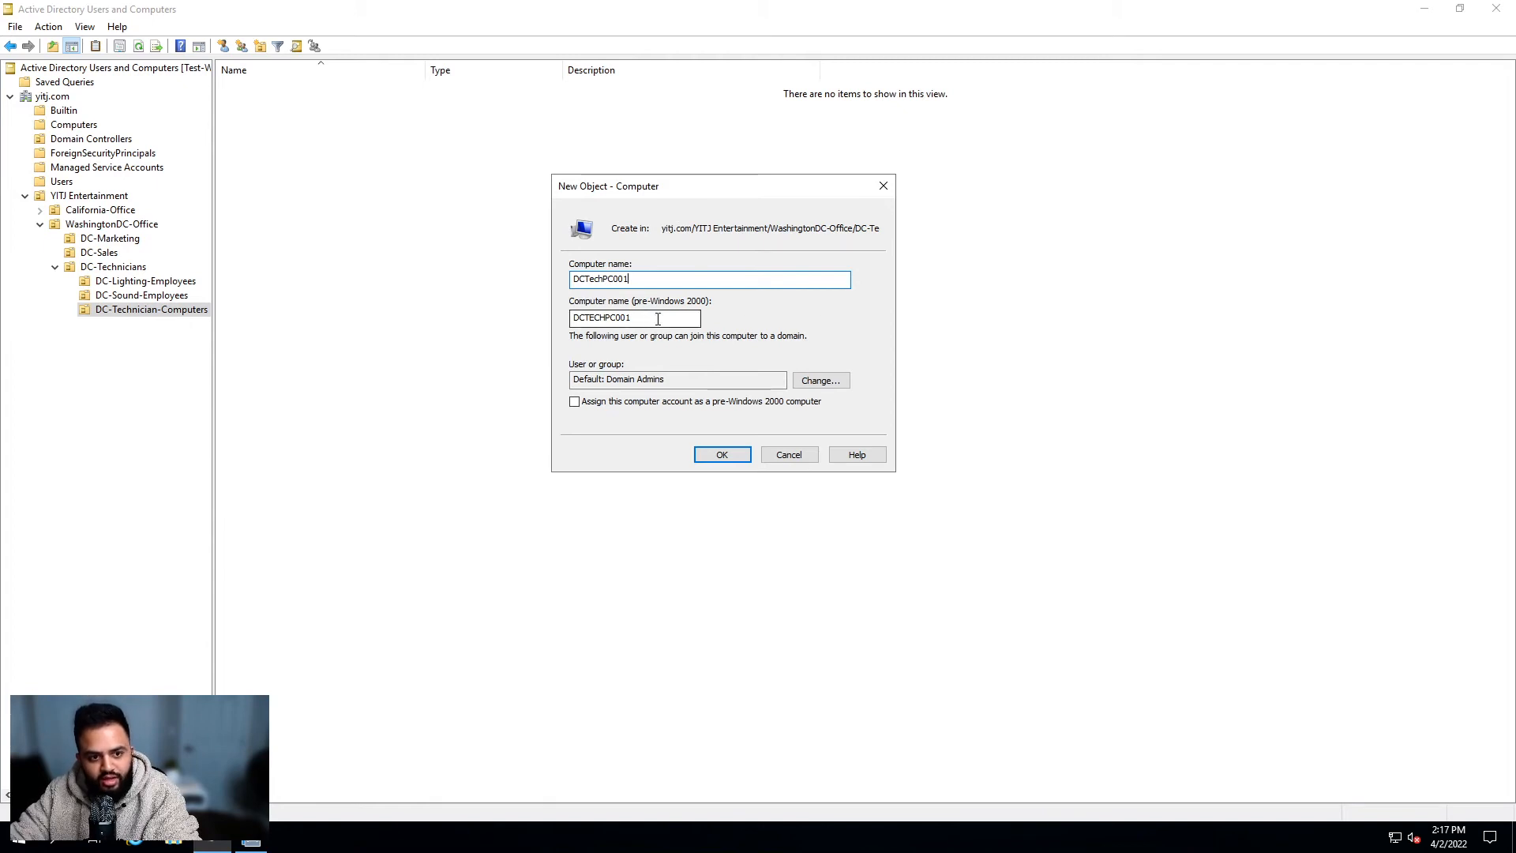
{"action": "key", "text": "Tab"}
{"action": "left_click", "coordinate": [696, 376]}
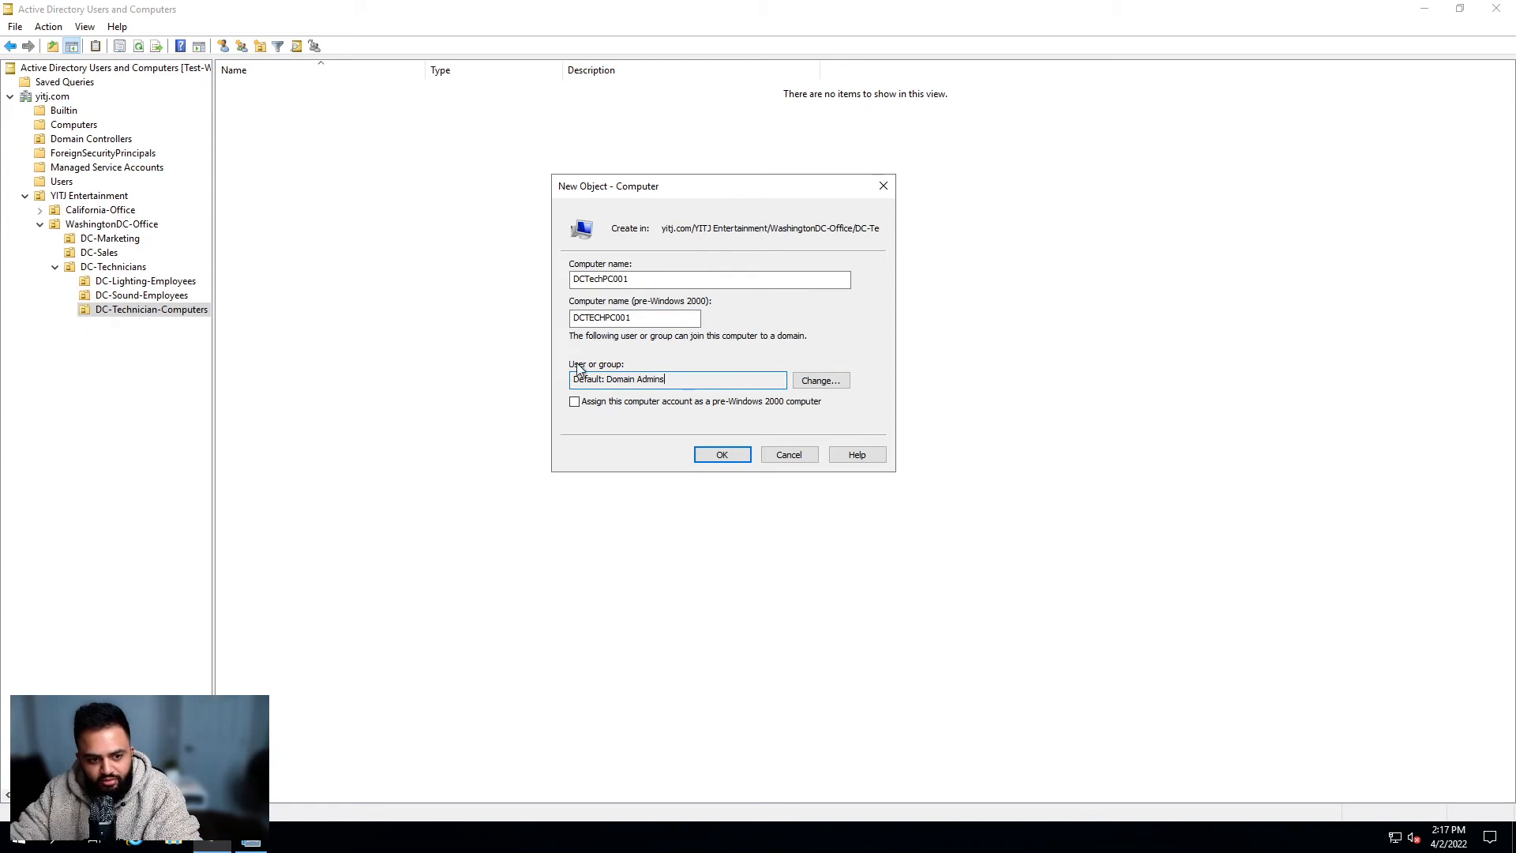
{"action": "left_click_drag", "start_coordinate": [690, 378], "coordinate": [609, 383]}
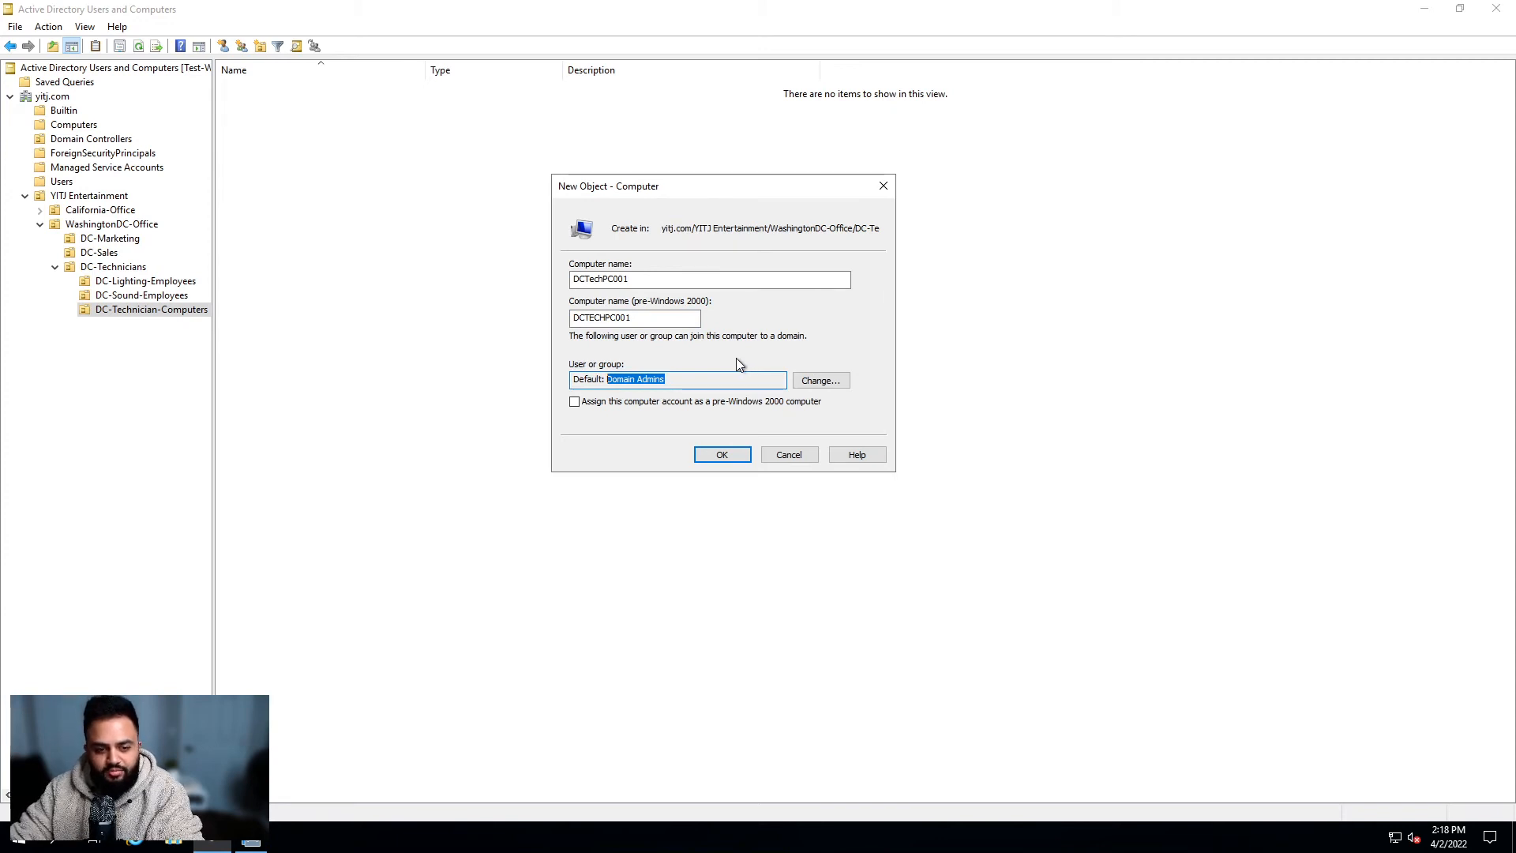
Step: Search all users and groups in yitj.com for a different joining group
{"action": "left_click", "coordinate": [821, 379]}
{"action": "left_click", "coordinate": [613, 380]}
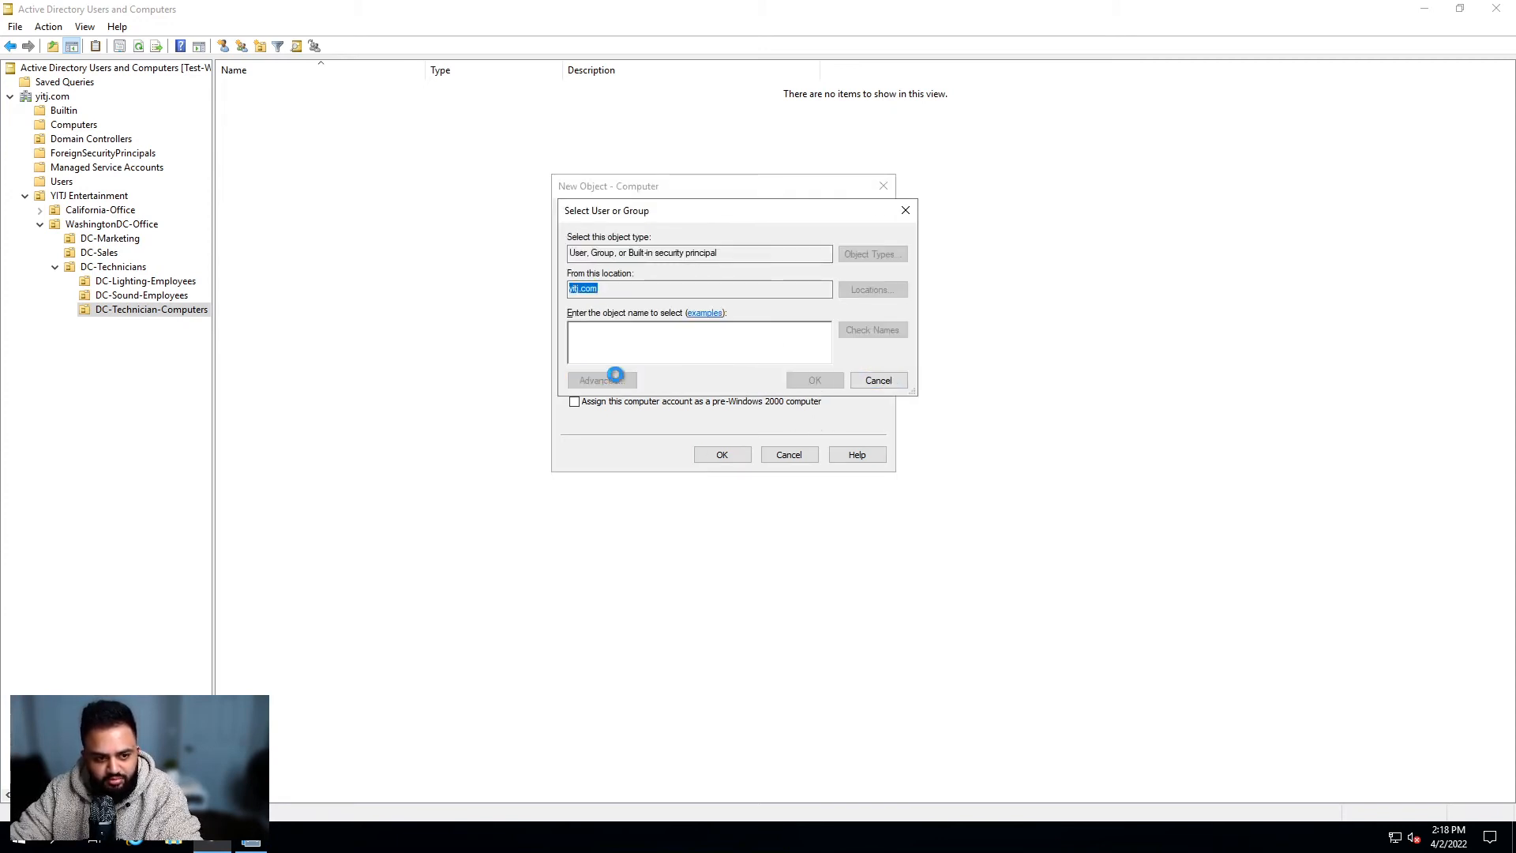
{"action": "left_click", "coordinate": [931, 384]}
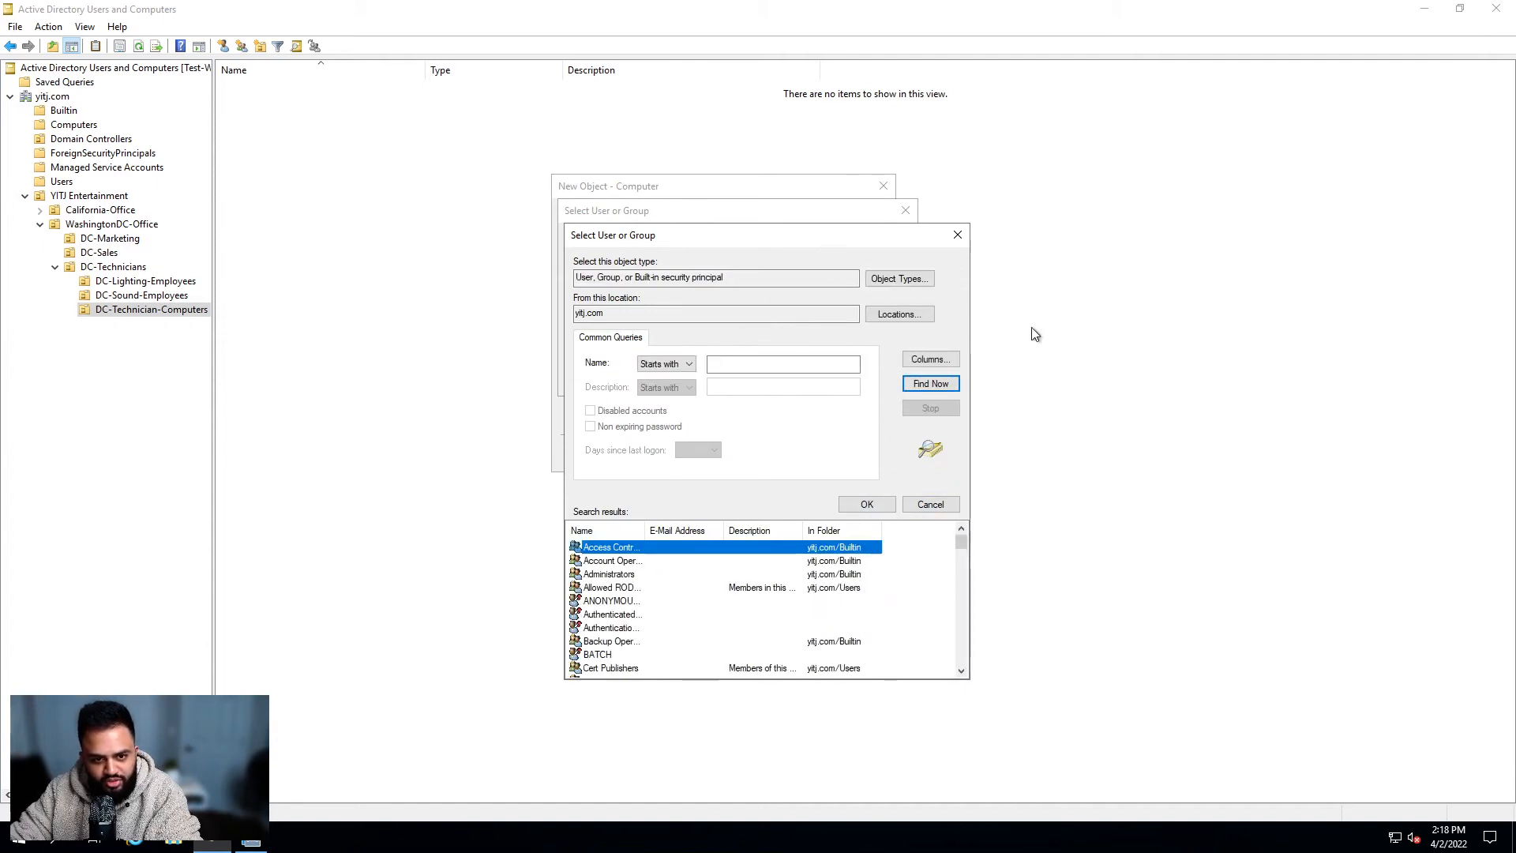
{"action": "left_click_drag", "start_coordinate": [632, 235], "coordinate": [786, 237]}
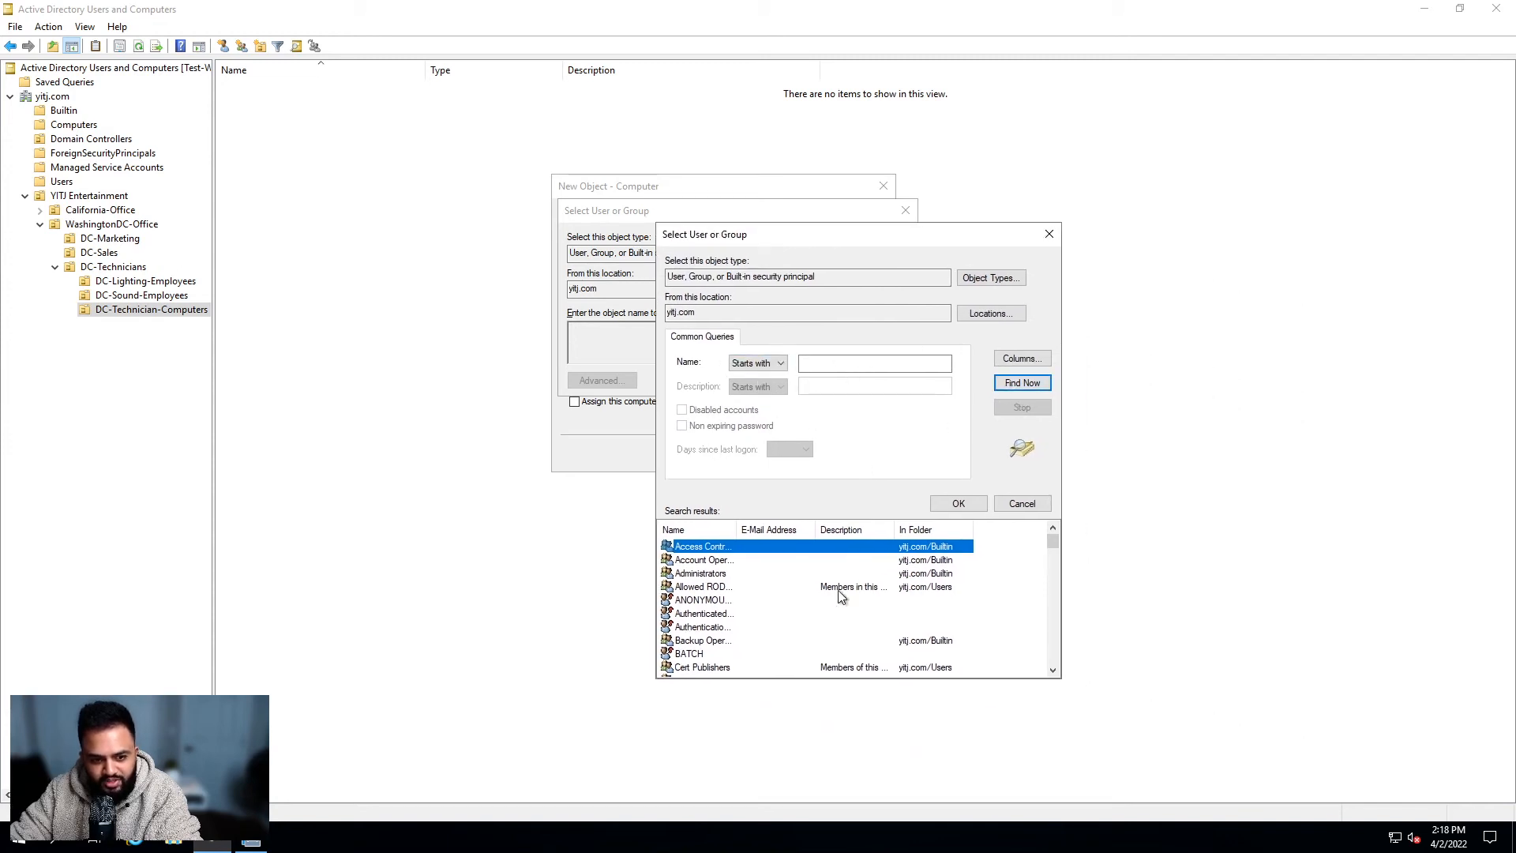
{"action": "left_click_drag", "start_coordinate": [1054, 542], "coordinate": [1050, 565]}
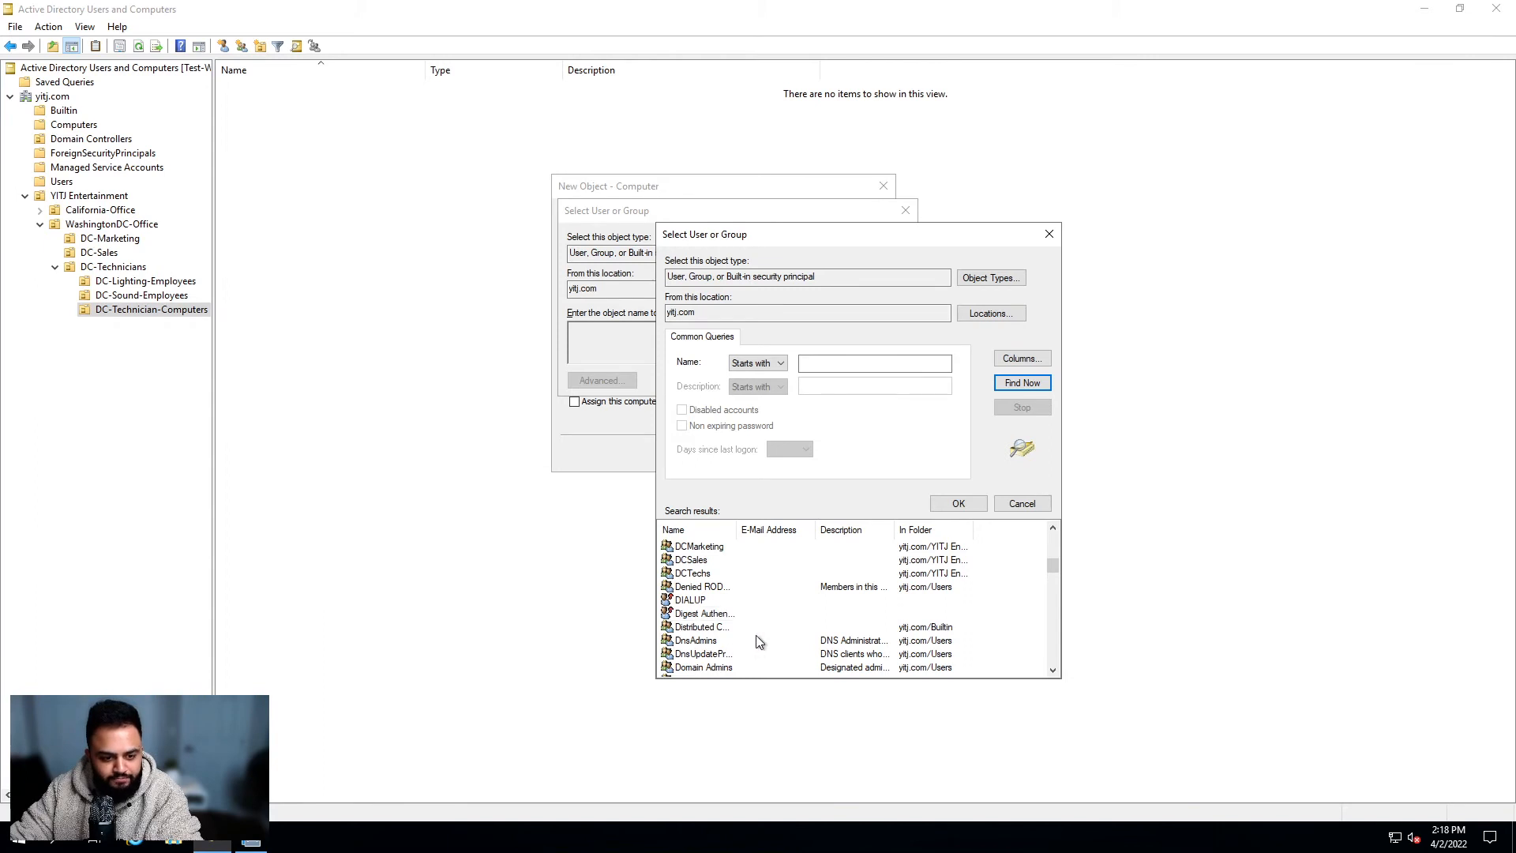
Step: Pick Domain Computers from the results as the group allowed to join DCTechPC001
{"action": "scroll", "coordinate": [762, 597], "scroll_direction": "up", "scroll_amount": 1}
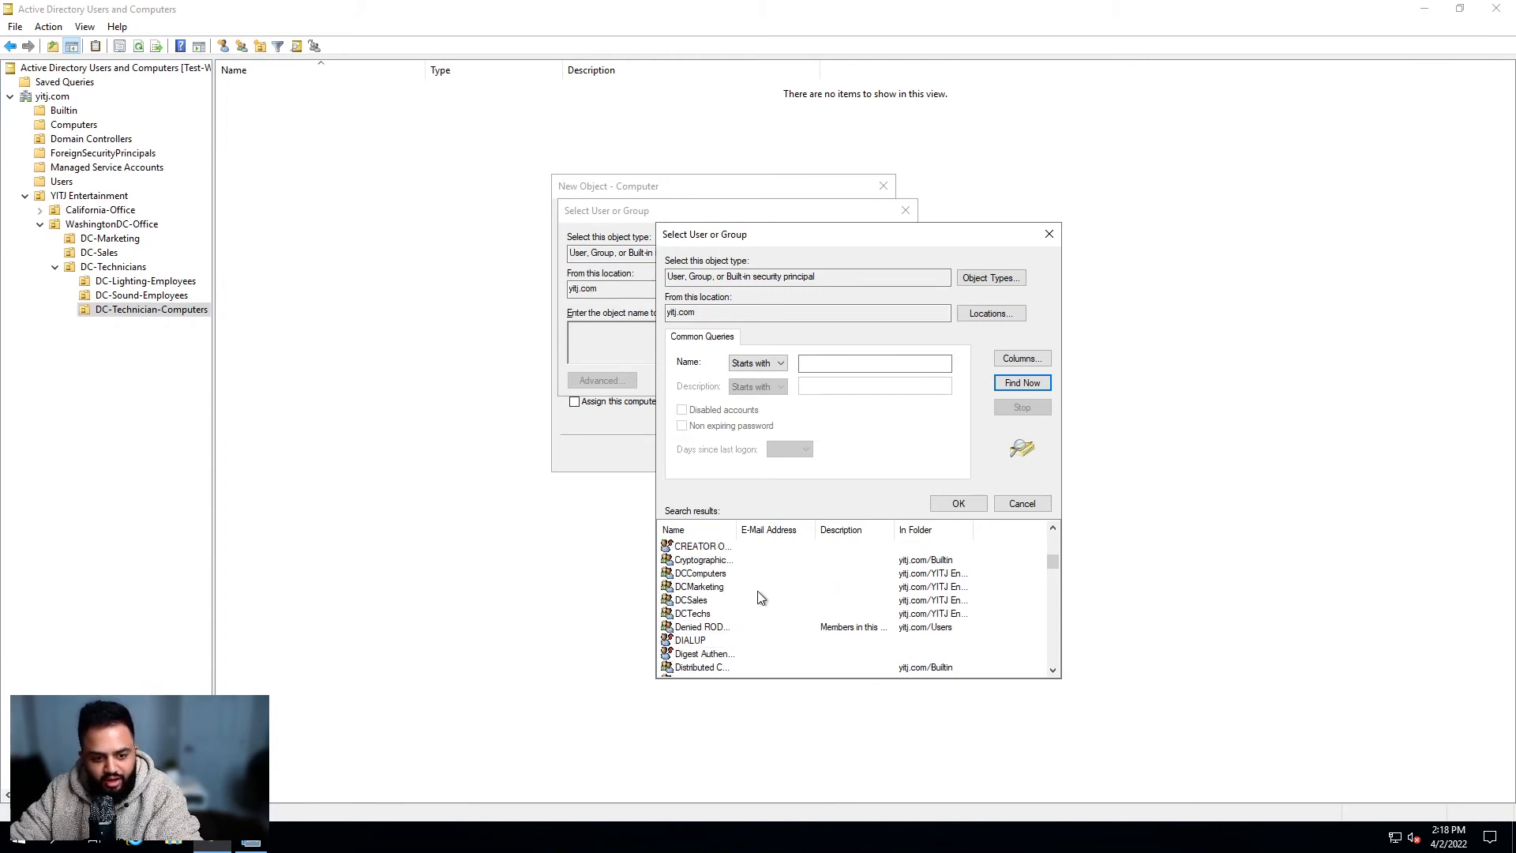
{"action": "scroll", "coordinate": [720, 584], "scroll_direction": "up", "scroll_amount": 6}
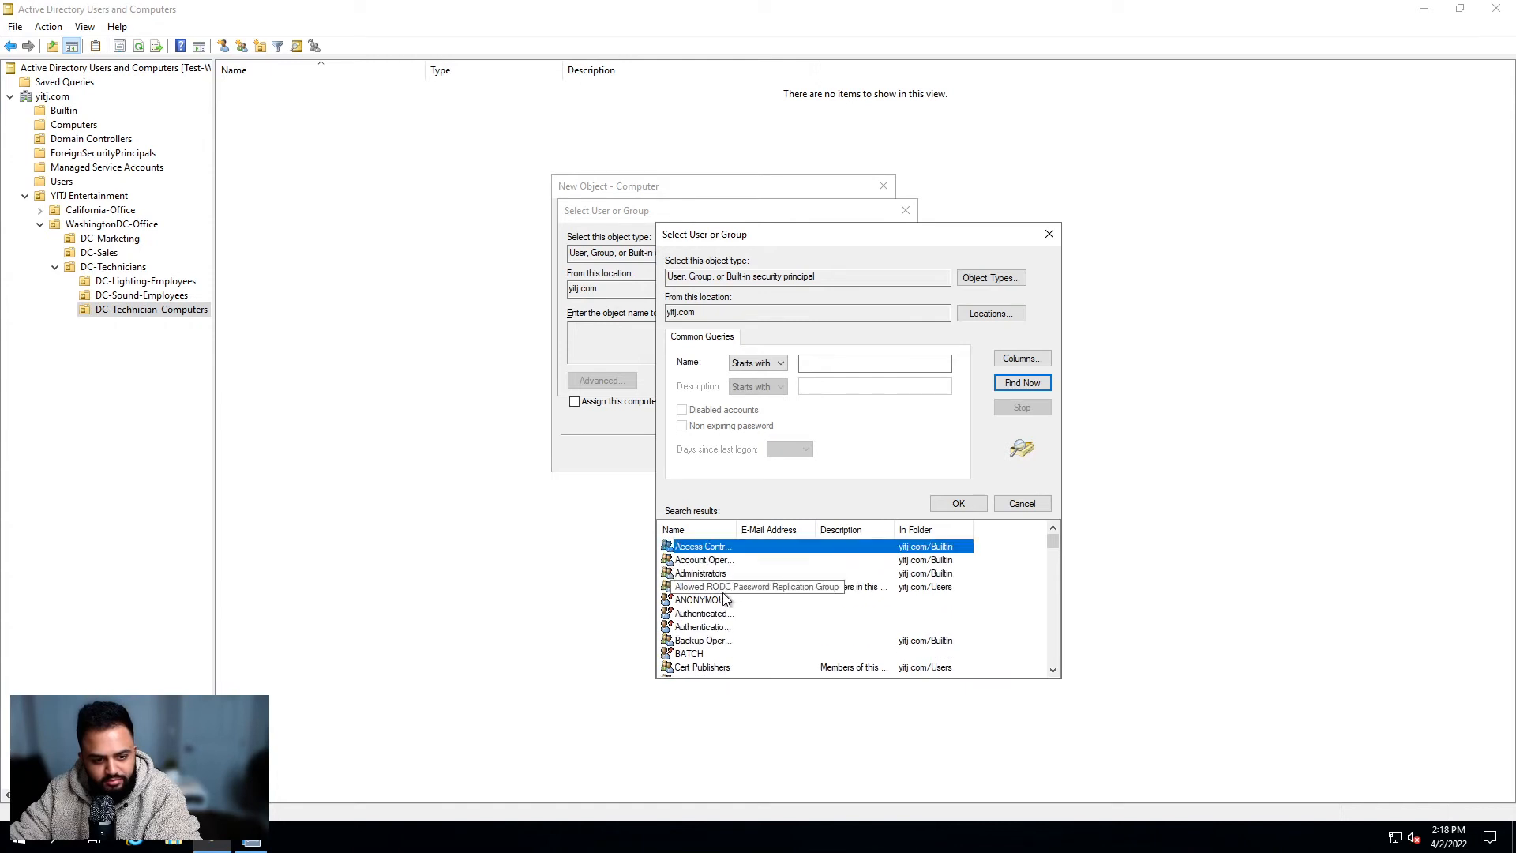
{"action": "scroll", "coordinate": [758, 624], "scroll_direction": "down", "scroll_amount": 2}
{"action": "scroll", "coordinate": [732, 623], "scroll_direction": "down", "scroll_amount": 2}
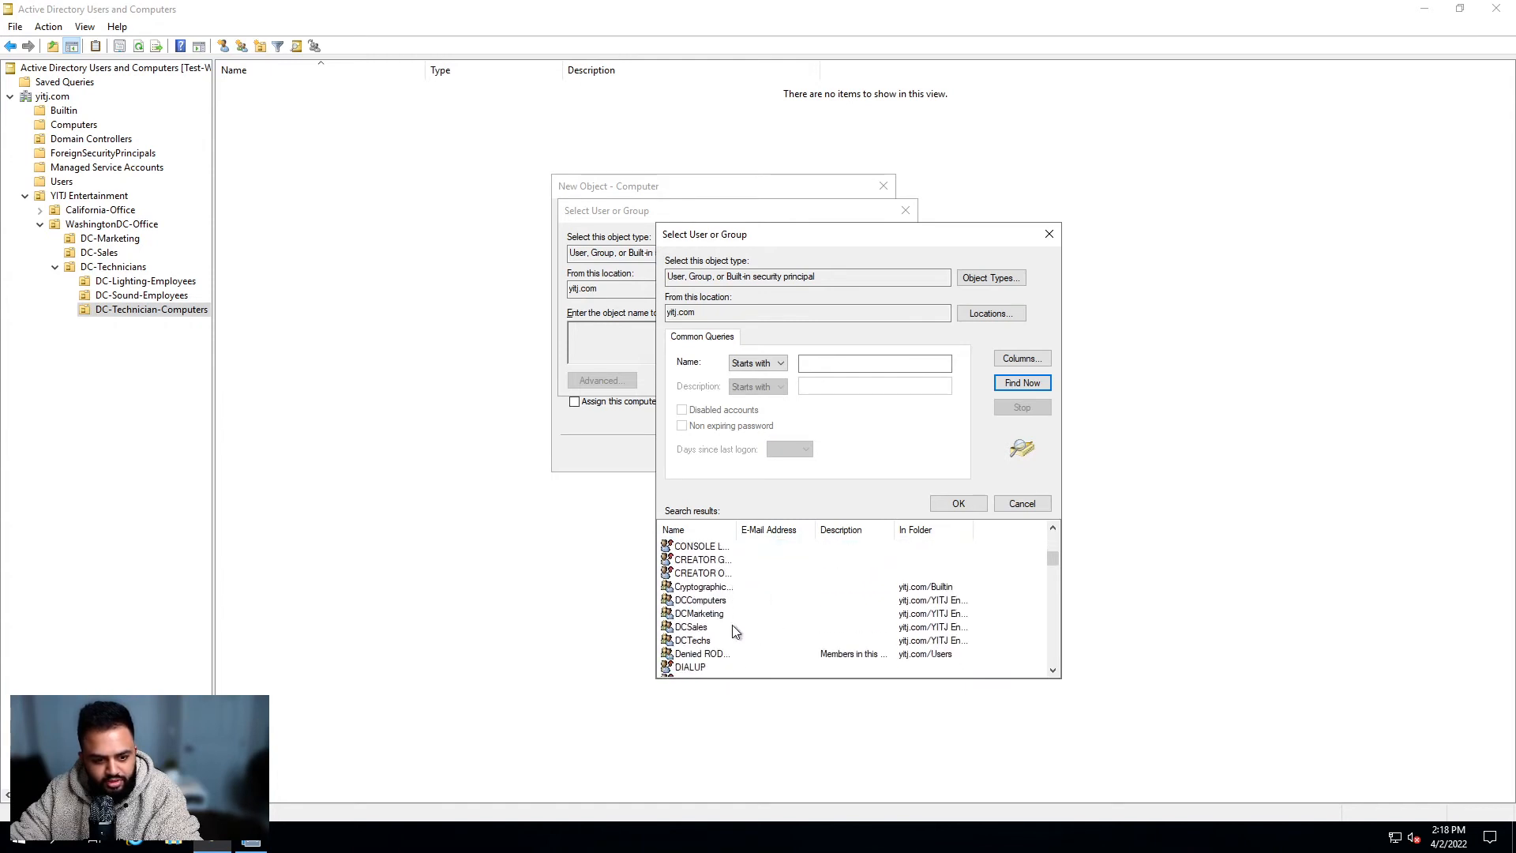
{"action": "scroll", "coordinate": [727, 622], "scroll_direction": "down", "scroll_amount": 1}
{"action": "scroll", "coordinate": [728, 643], "scroll_direction": "down", "scroll_amount": 2}
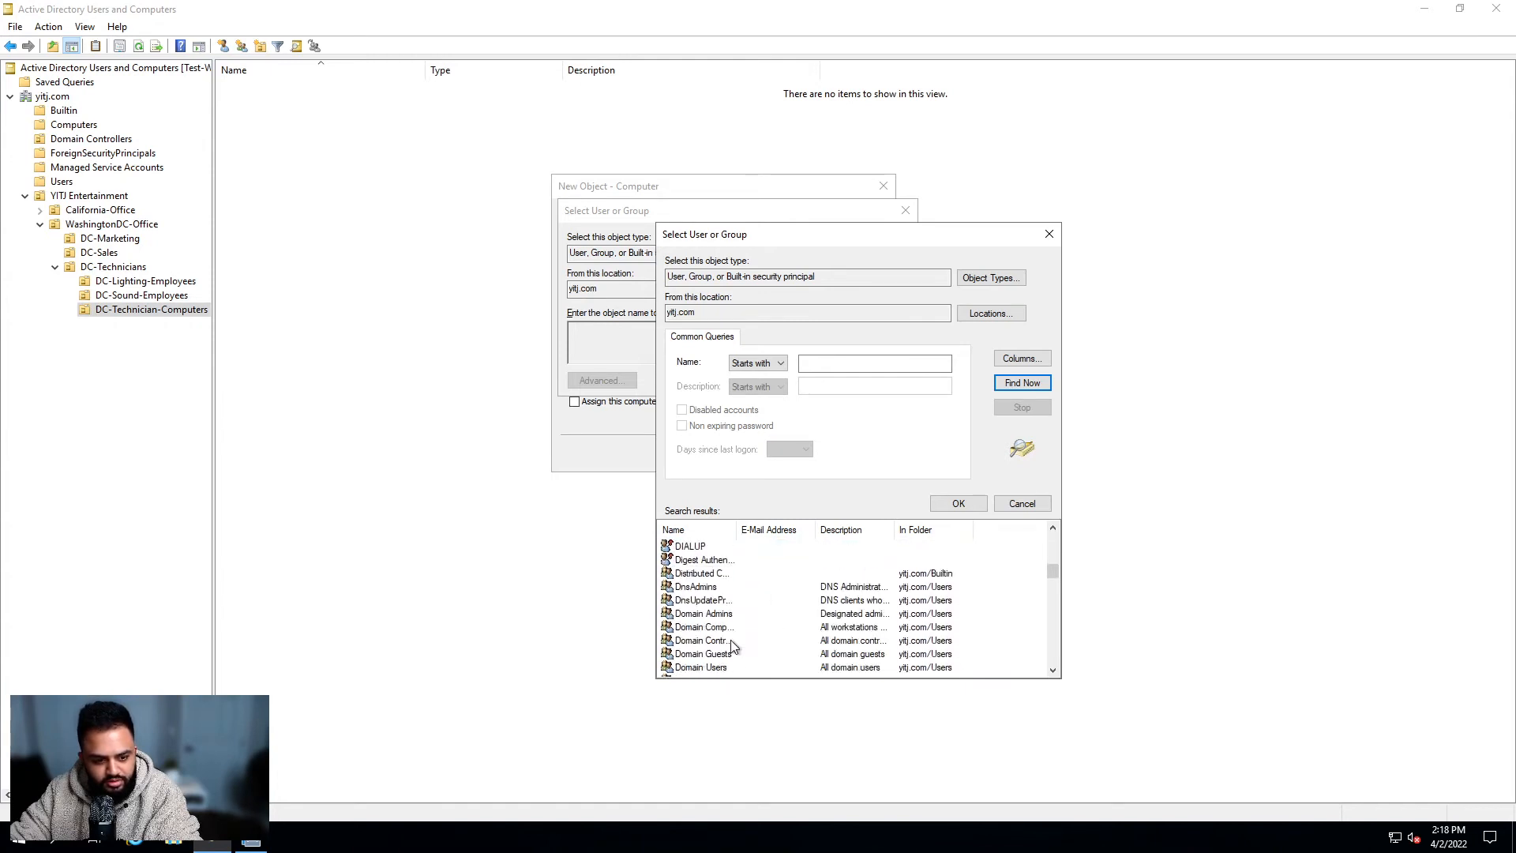
{"action": "left_click", "coordinate": [737, 627]}
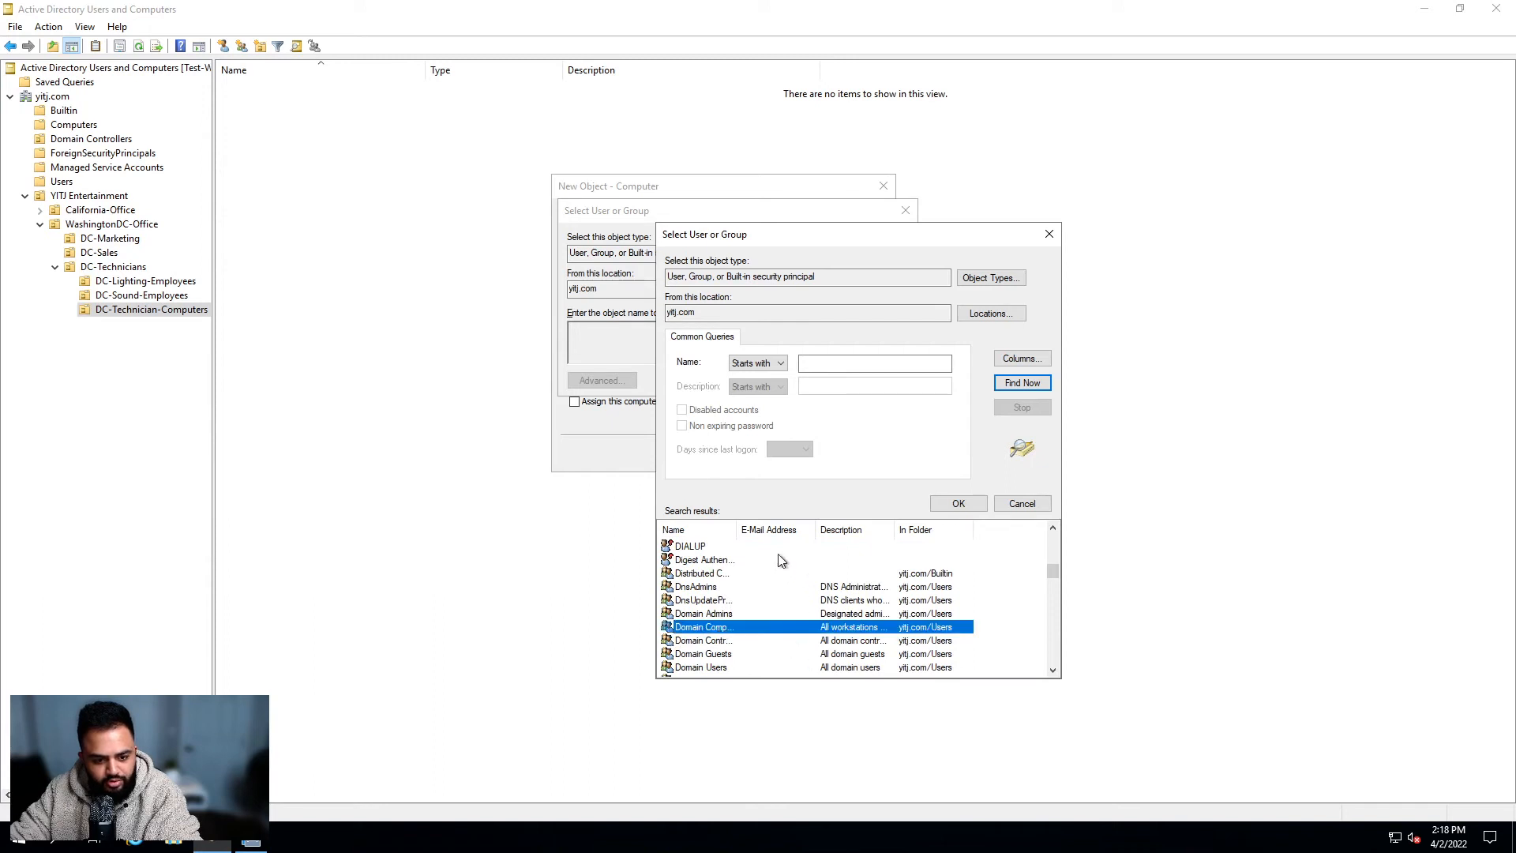
{"action": "left_click_drag", "start_coordinate": [737, 529], "coordinate": [795, 530]}
{"action": "left_click", "coordinate": [958, 503]}
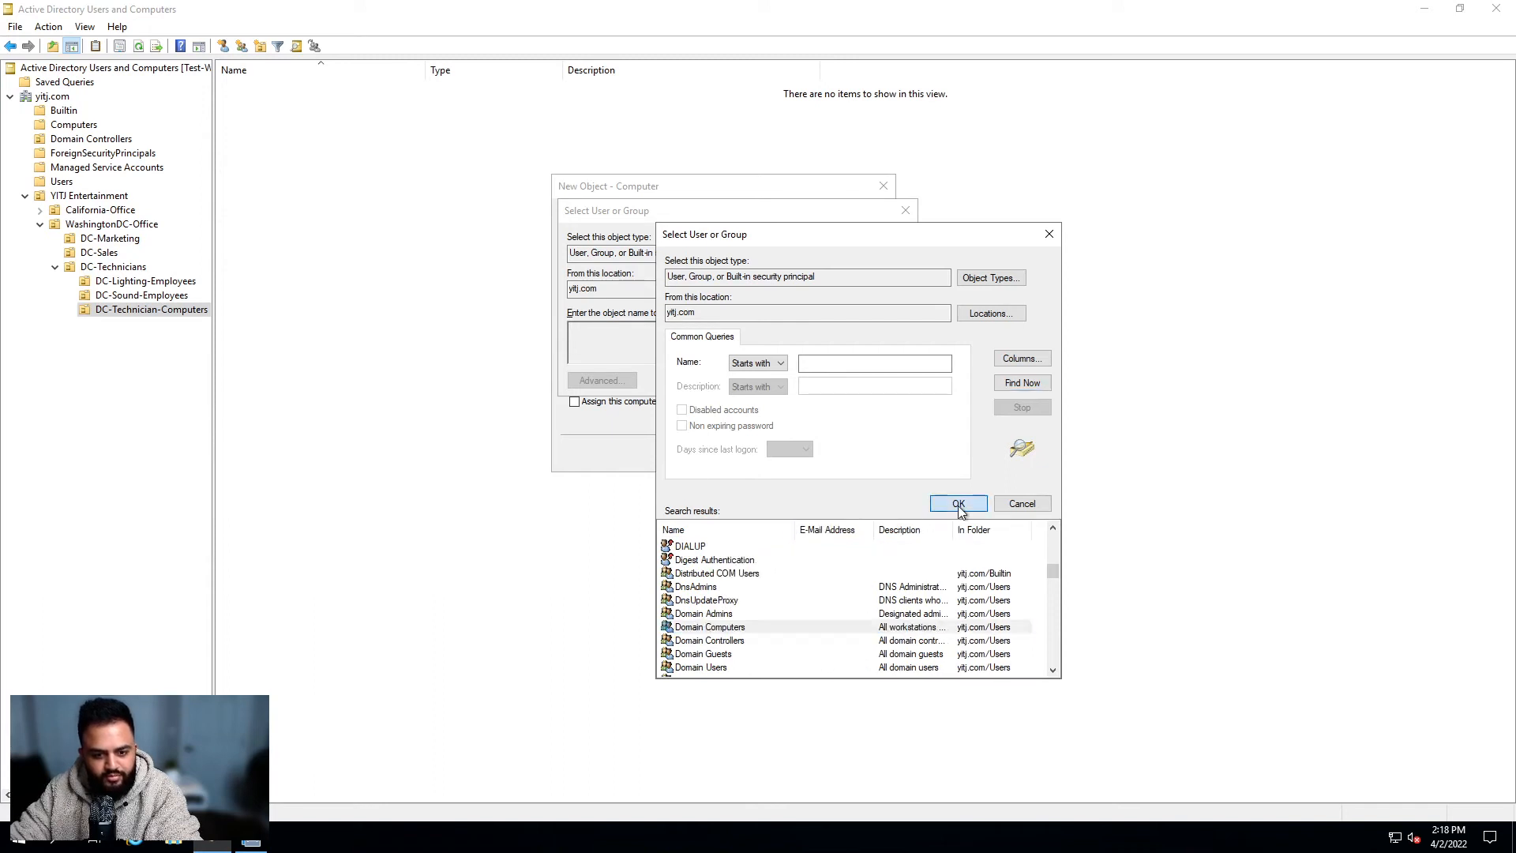
{"action": "key", "text": "Return"}
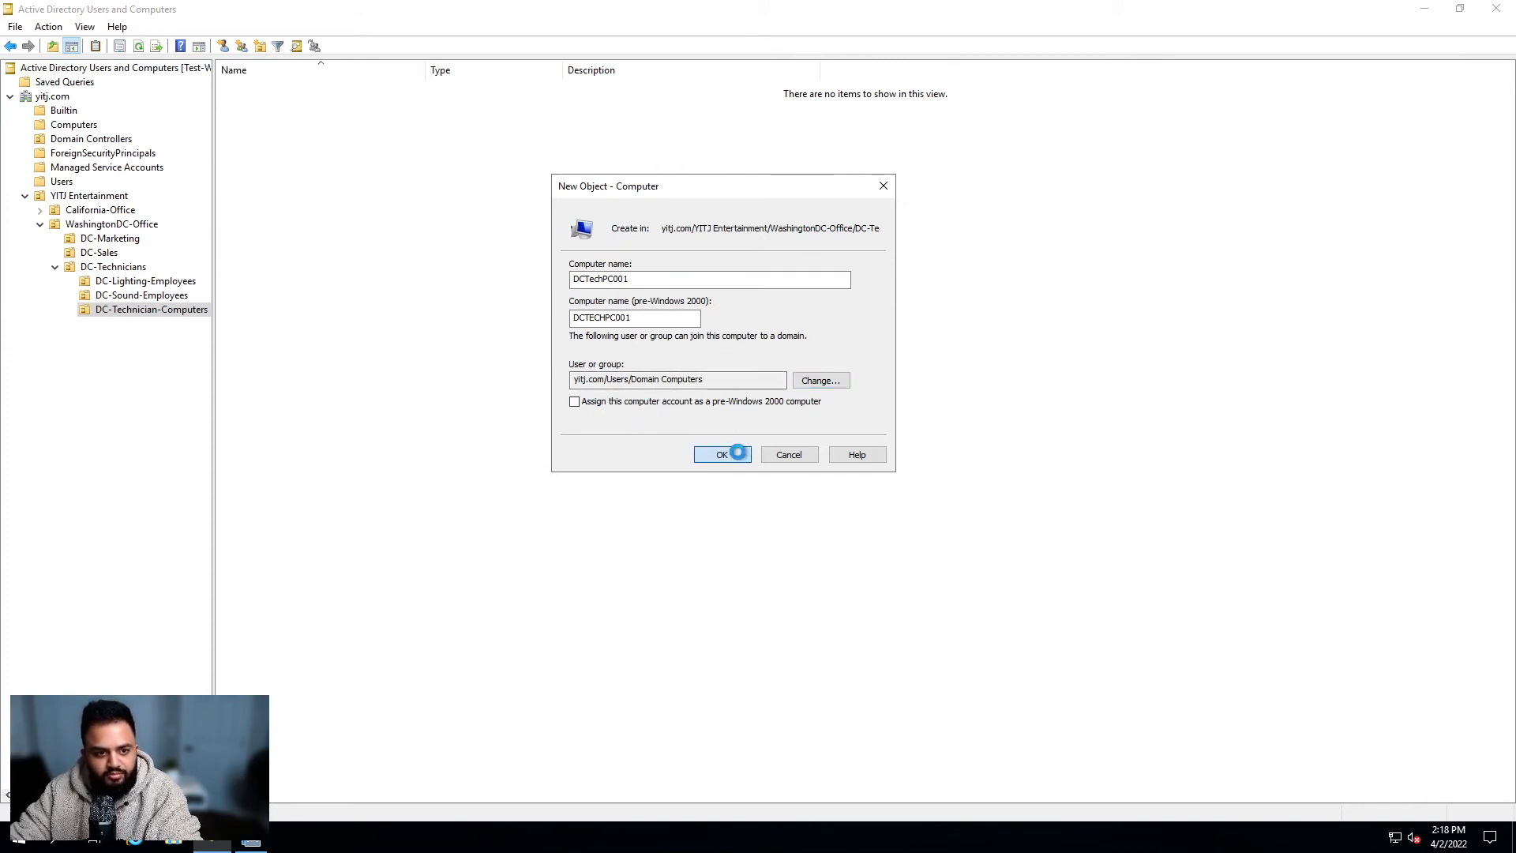
Step: Confirm the New Object dialog so DCTechPC001 is created in DC-Technician-Computers
{"action": "left_click", "coordinate": [731, 454]}
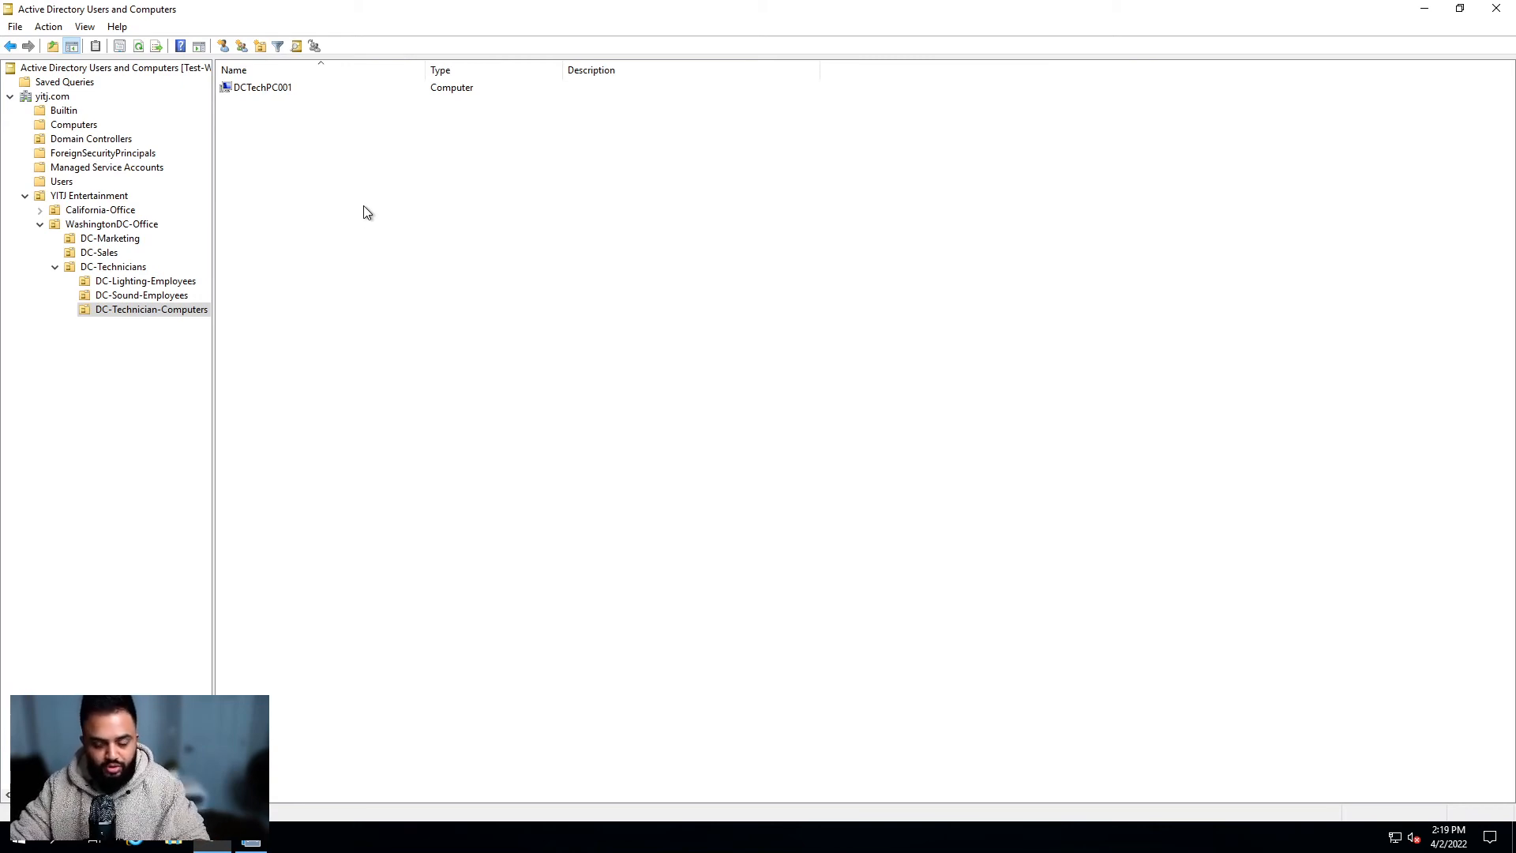
Step: Open DCTechPC001's properties and review its Operating System and Member Of pages, showing Domain Computers
{"action": "double_click", "coordinate": [278, 91]}
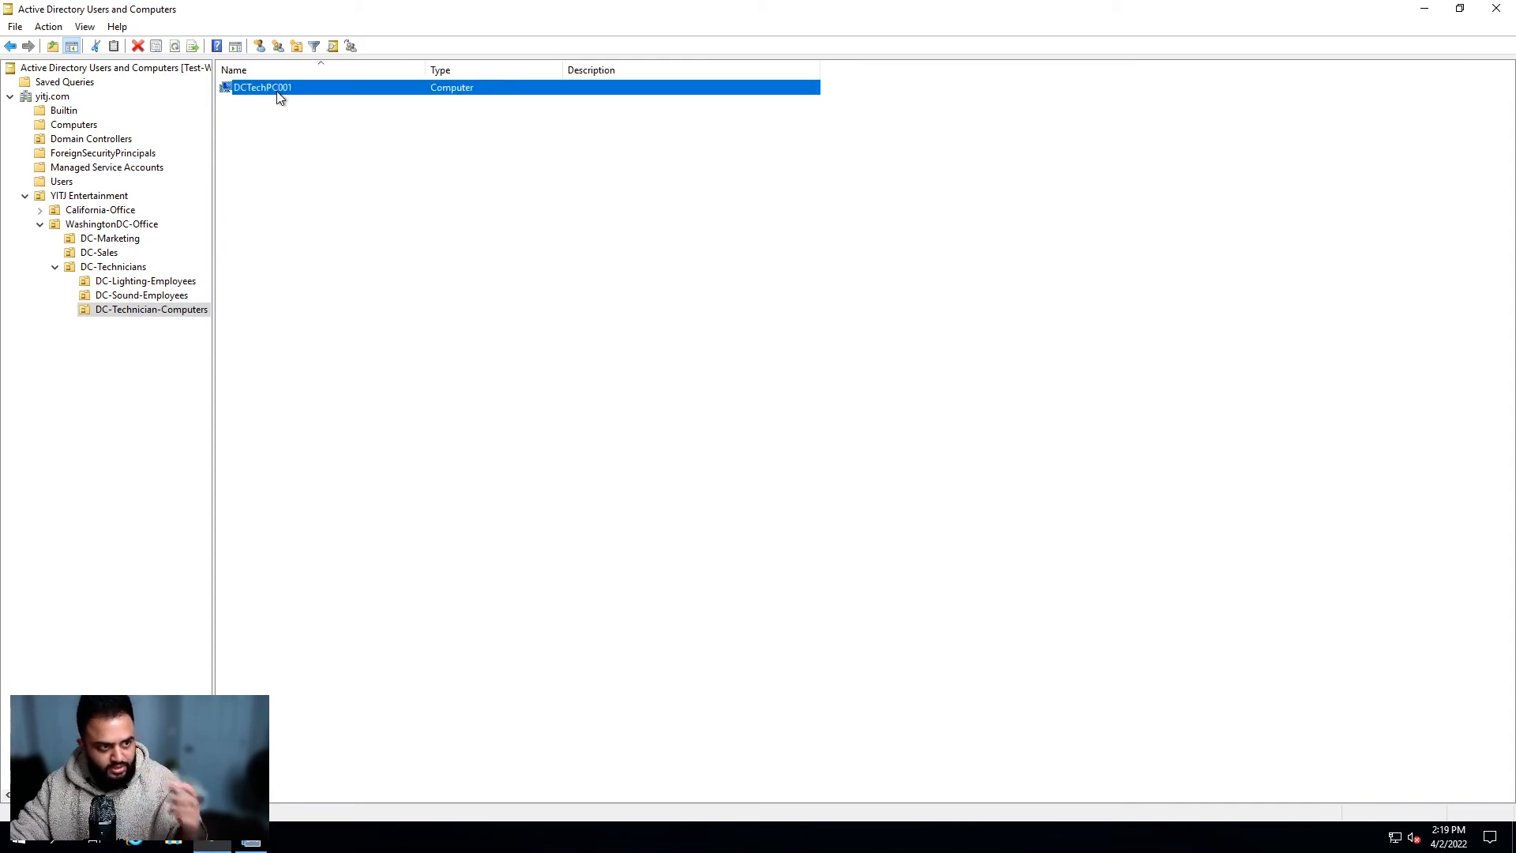
{"action": "left_click_drag", "start_coordinate": [903, 206], "coordinate": [849, 204]}
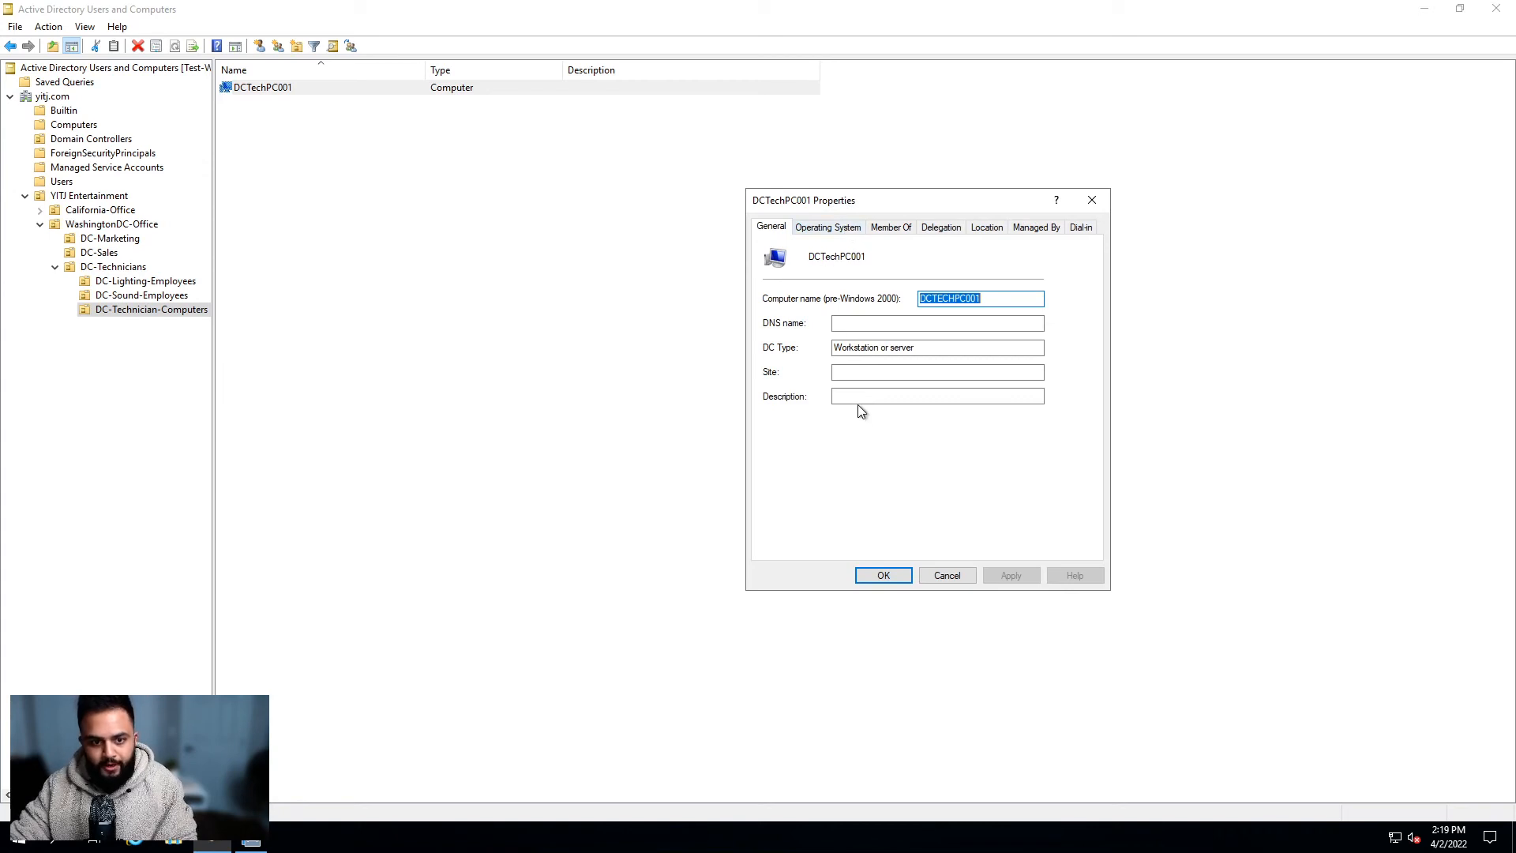
{"action": "left_click", "coordinate": [816, 231]}
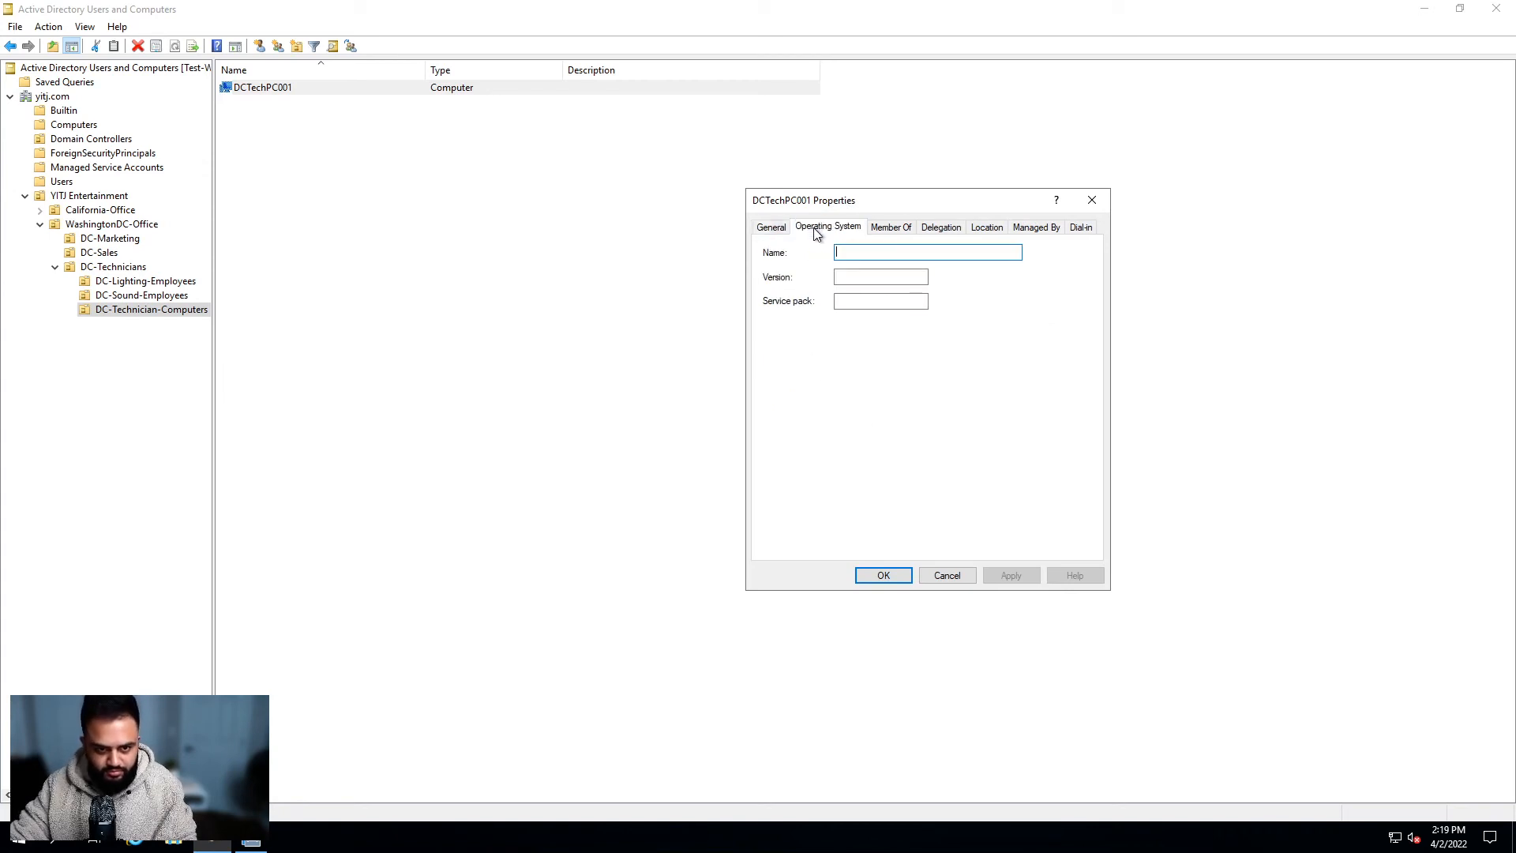
{"action": "left_click", "coordinate": [905, 233]}
{"action": "left_click", "coordinate": [852, 324]}
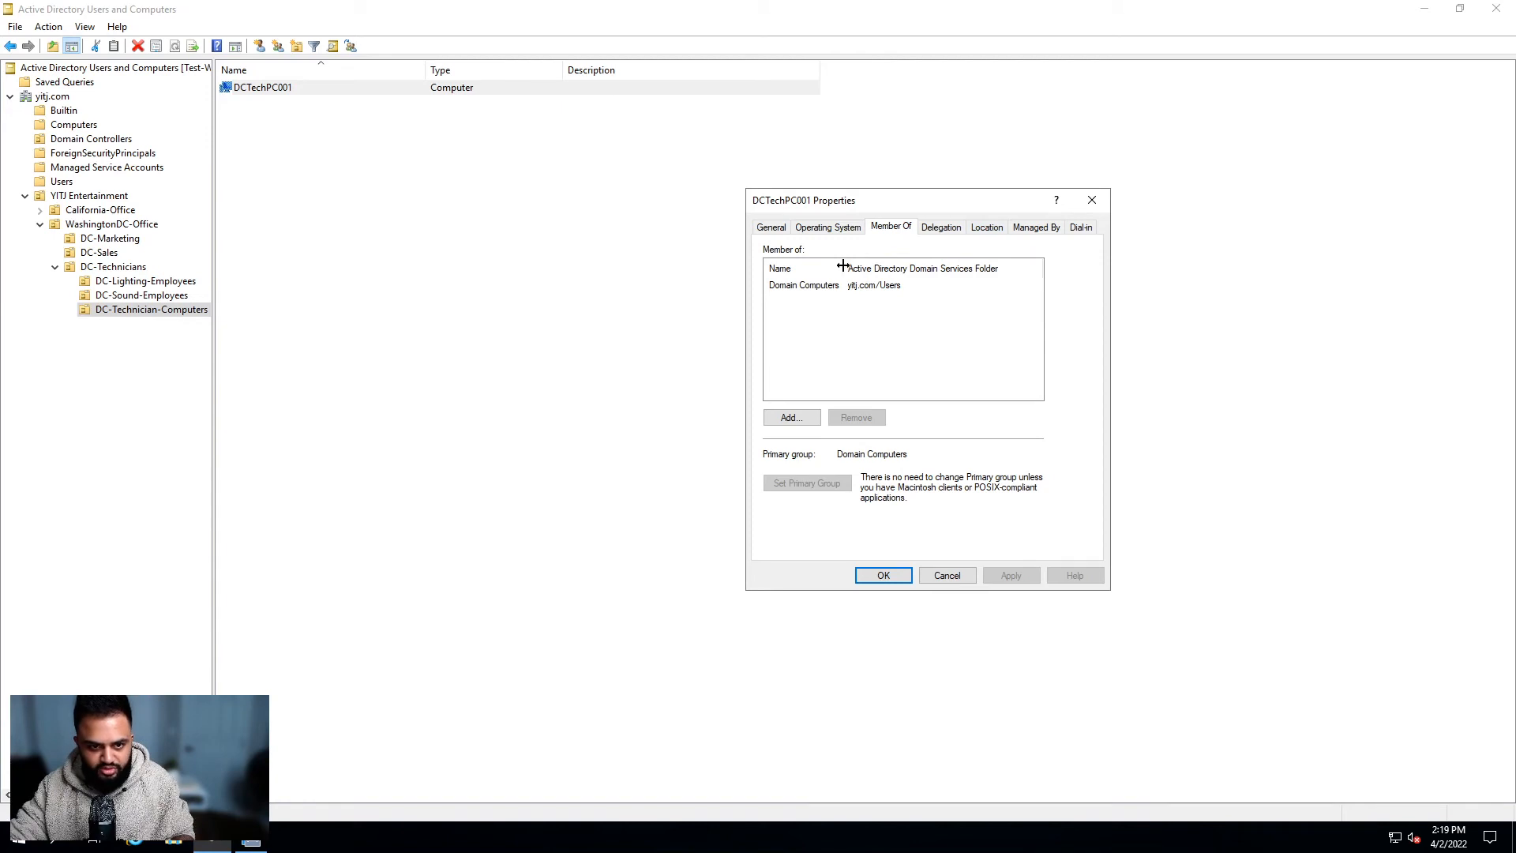
{"action": "left_click_drag", "start_coordinate": [843, 269], "coordinate": [864, 268]}
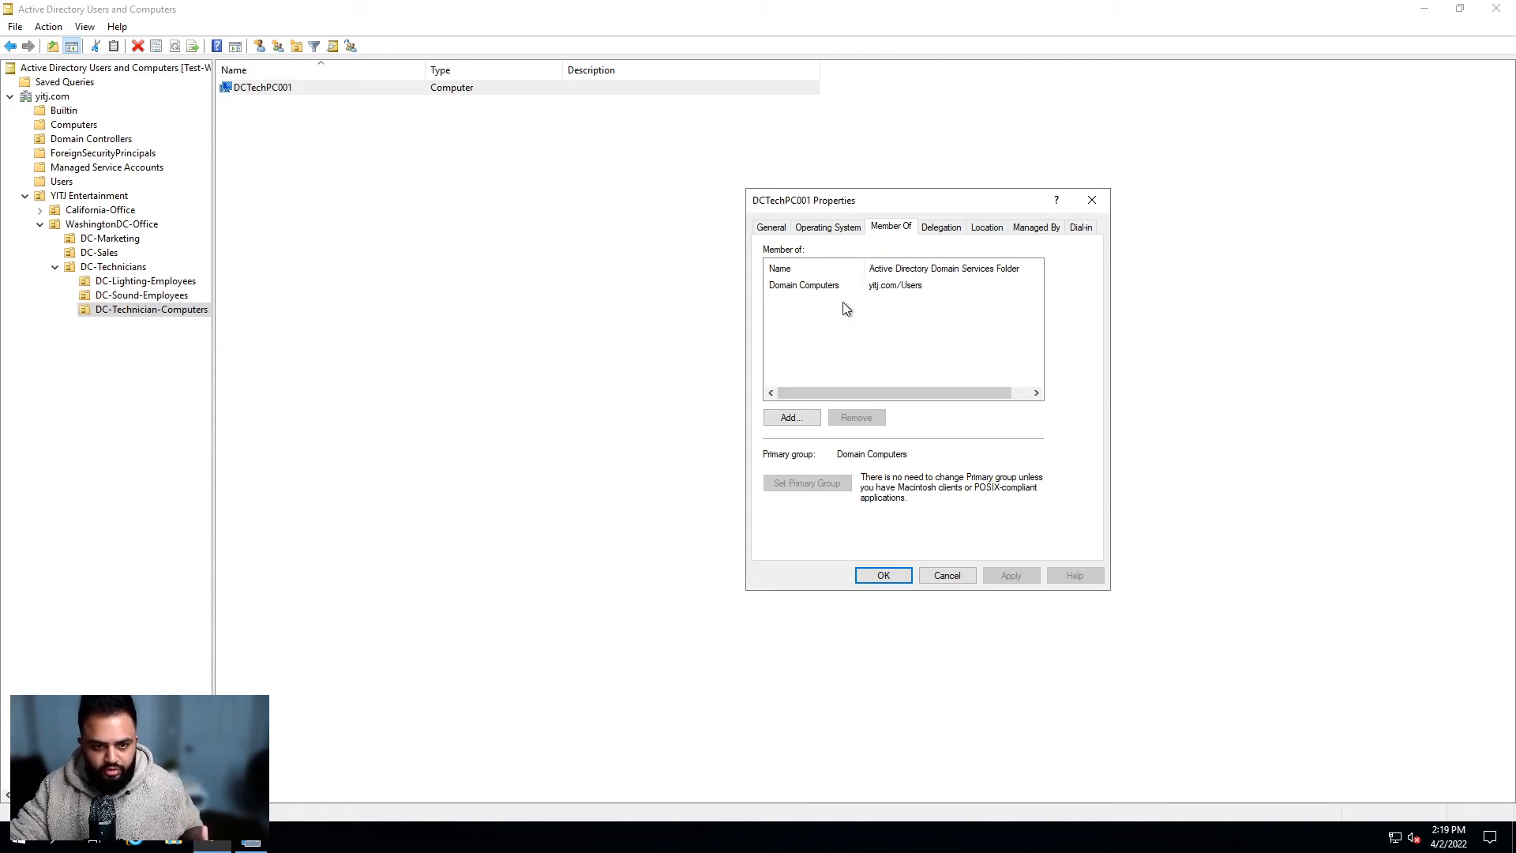
Step: Close DCTechPC001's properties, browse WashingtonDC-Office, and open the empty DC-Sales unit
{"action": "left_click", "coordinate": [903, 576]}
{"action": "left_click", "coordinate": [902, 574]}
{"action": "left_click", "coordinate": [113, 267]}
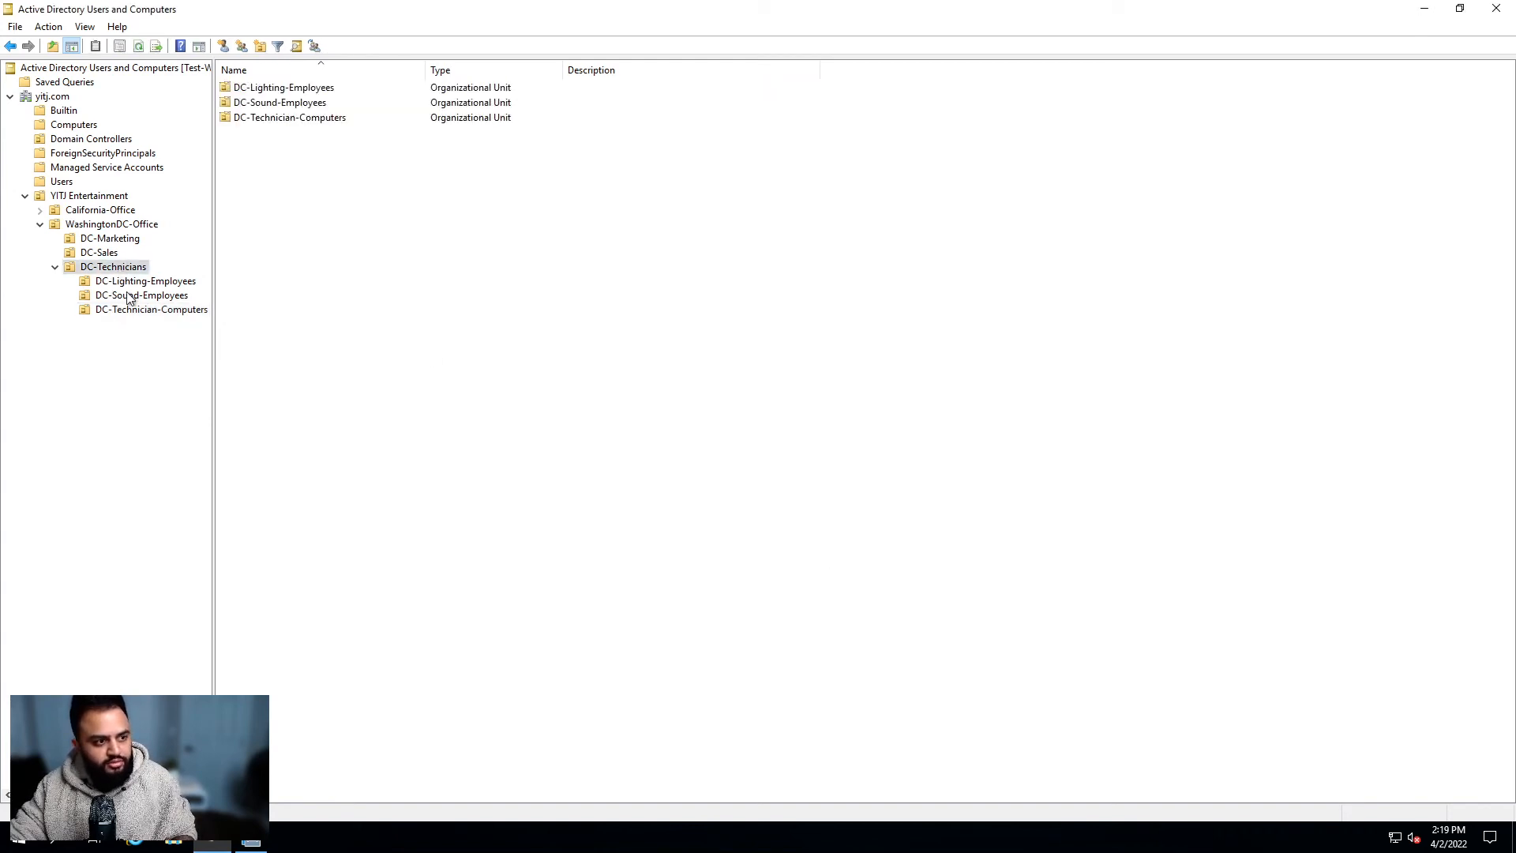
{"action": "left_click", "coordinate": [112, 226]}
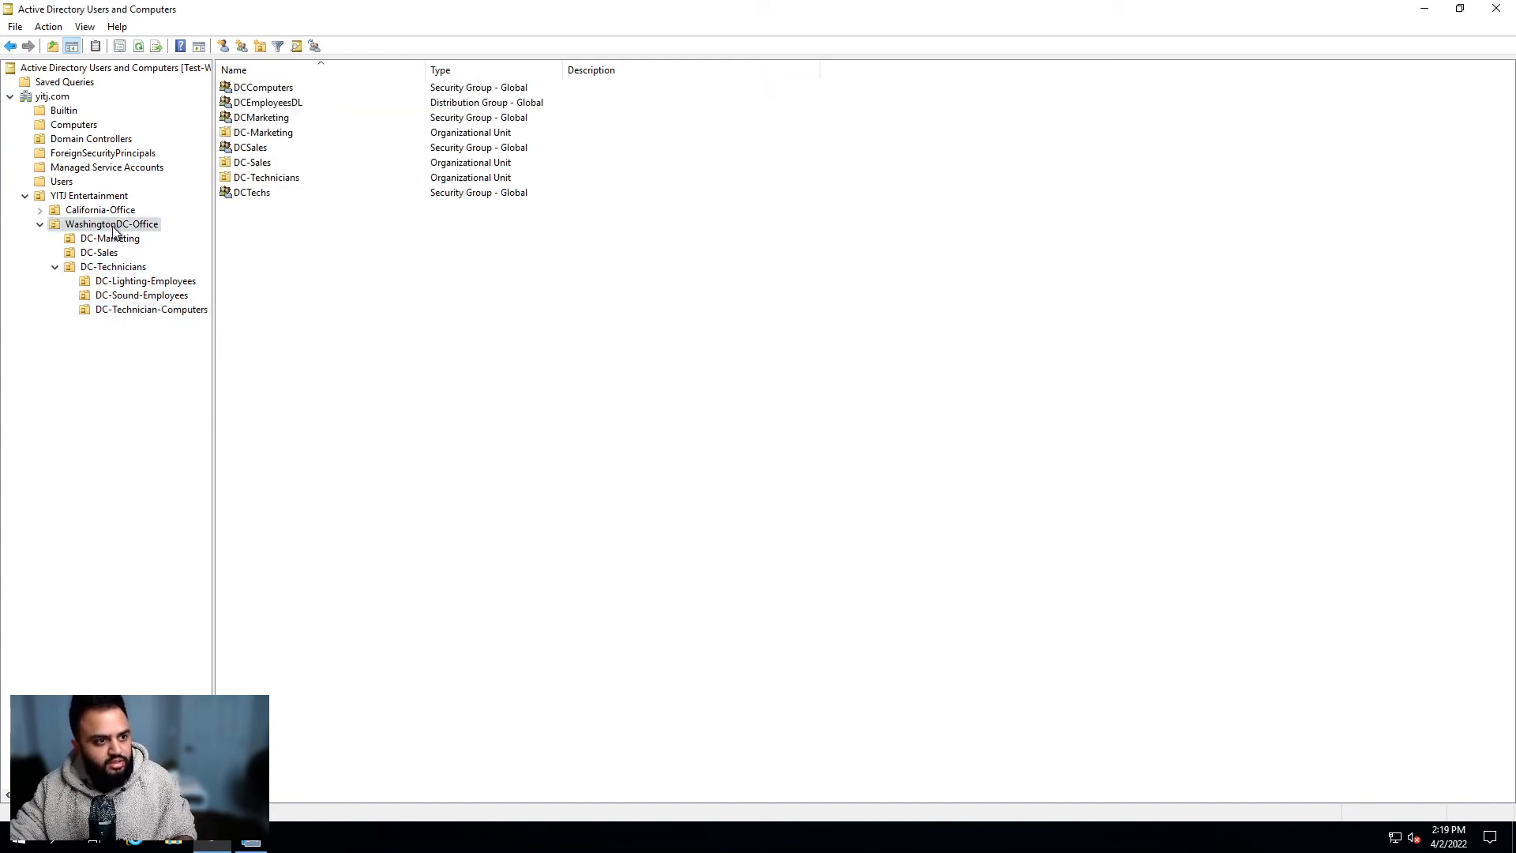
{"action": "left_click", "coordinate": [99, 196]}
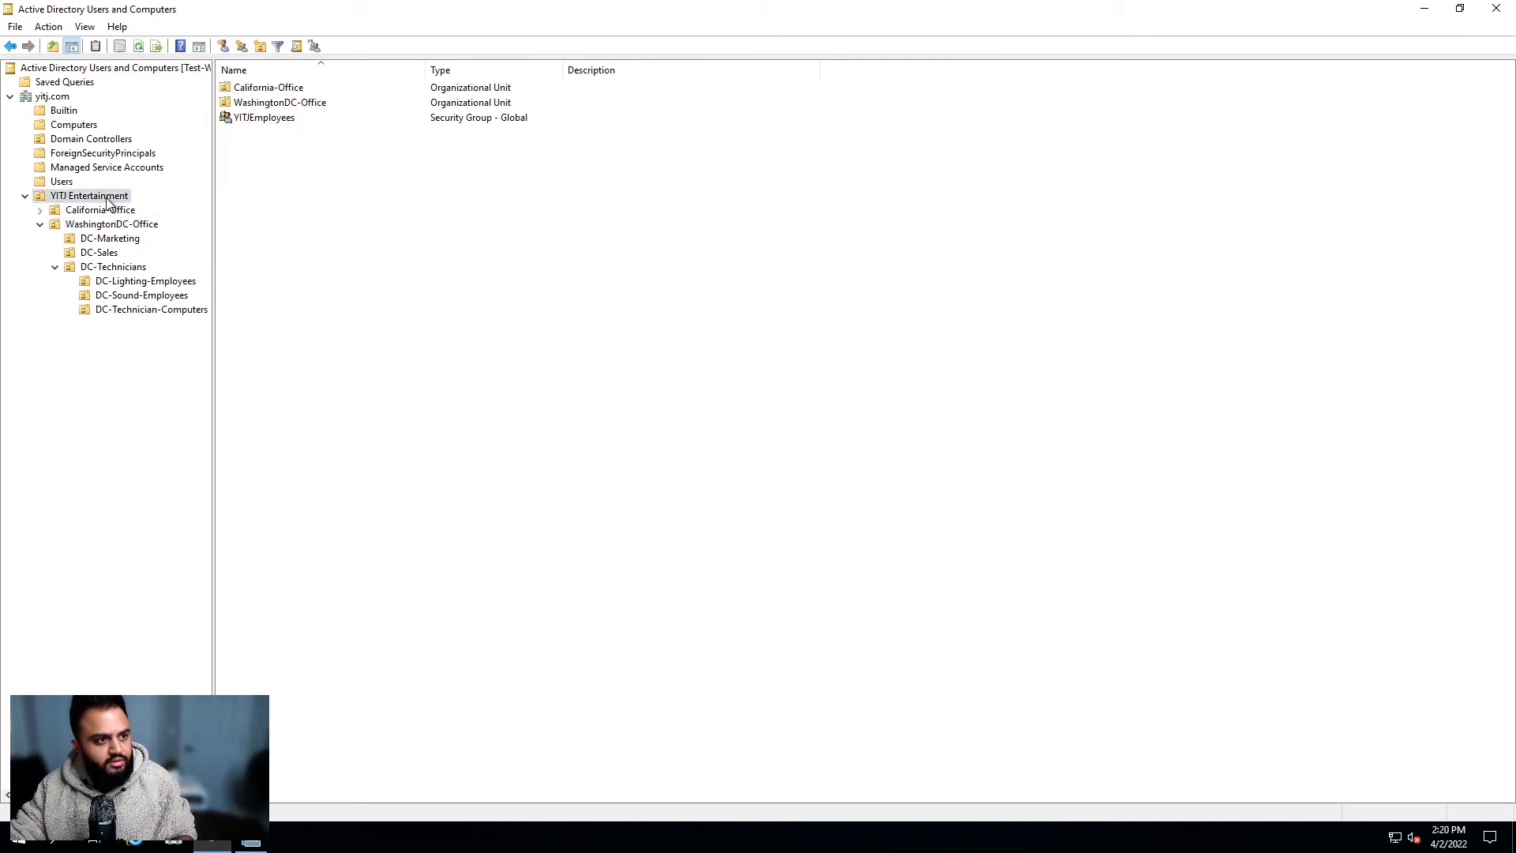
{"action": "left_click", "coordinate": [108, 225]}
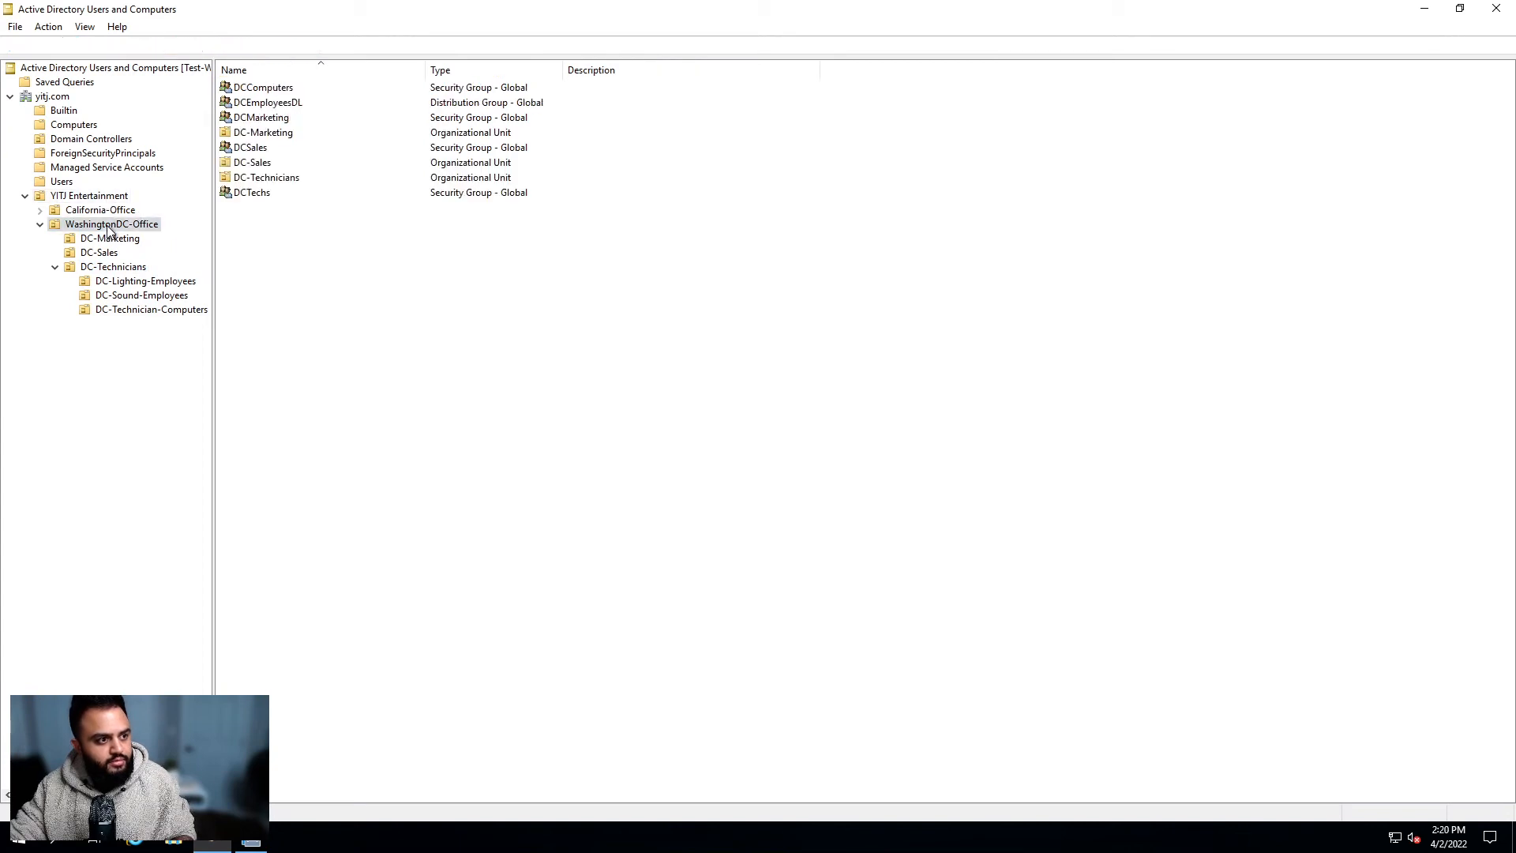
{"action": "left_click", "coordinate": [265, 91]}
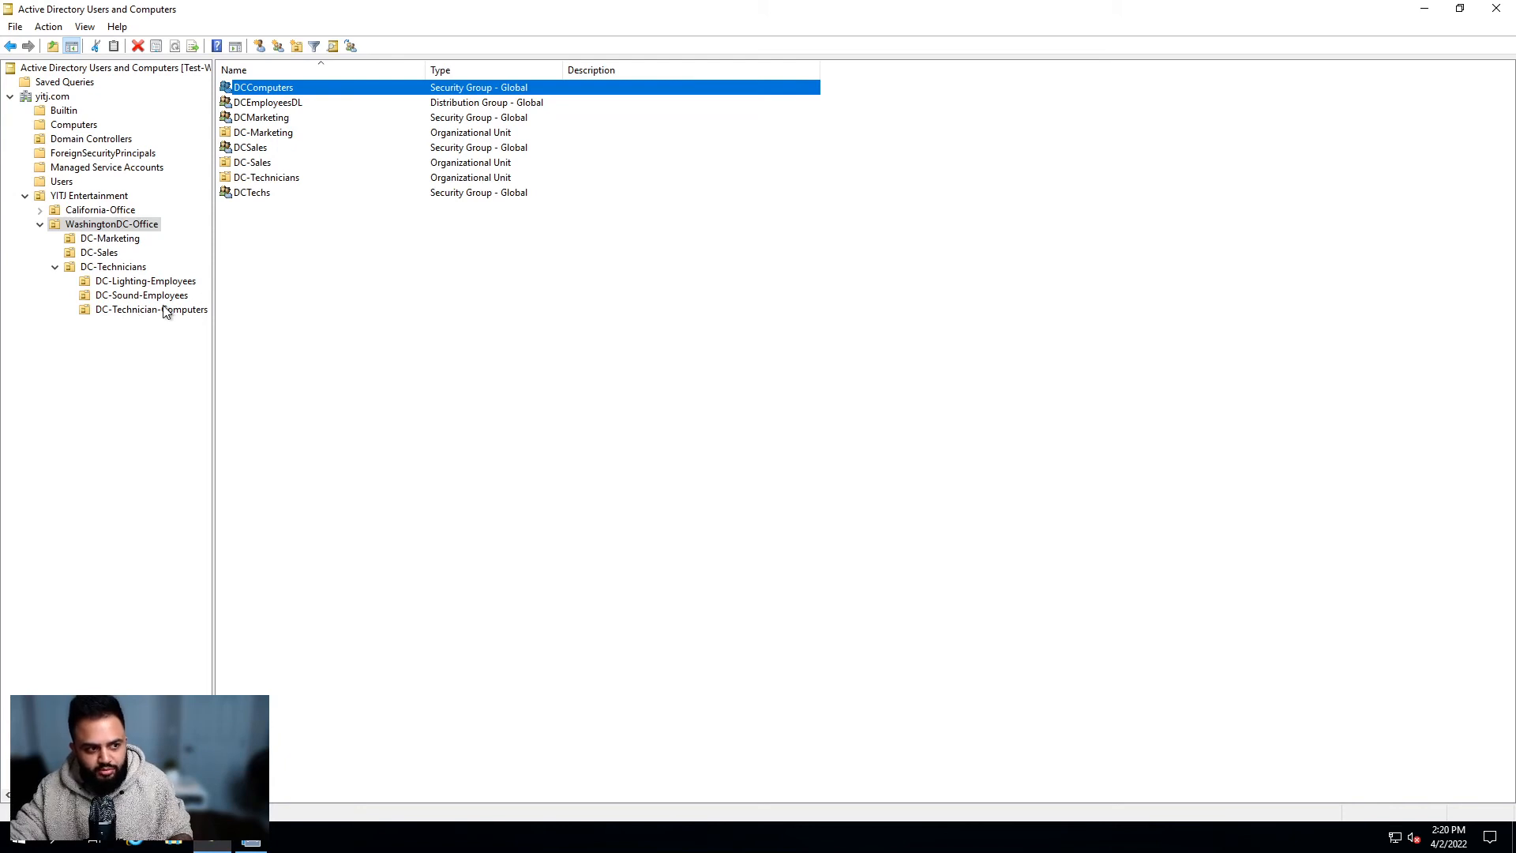
{"action": "left_click", "coordinate": [107, 254]}
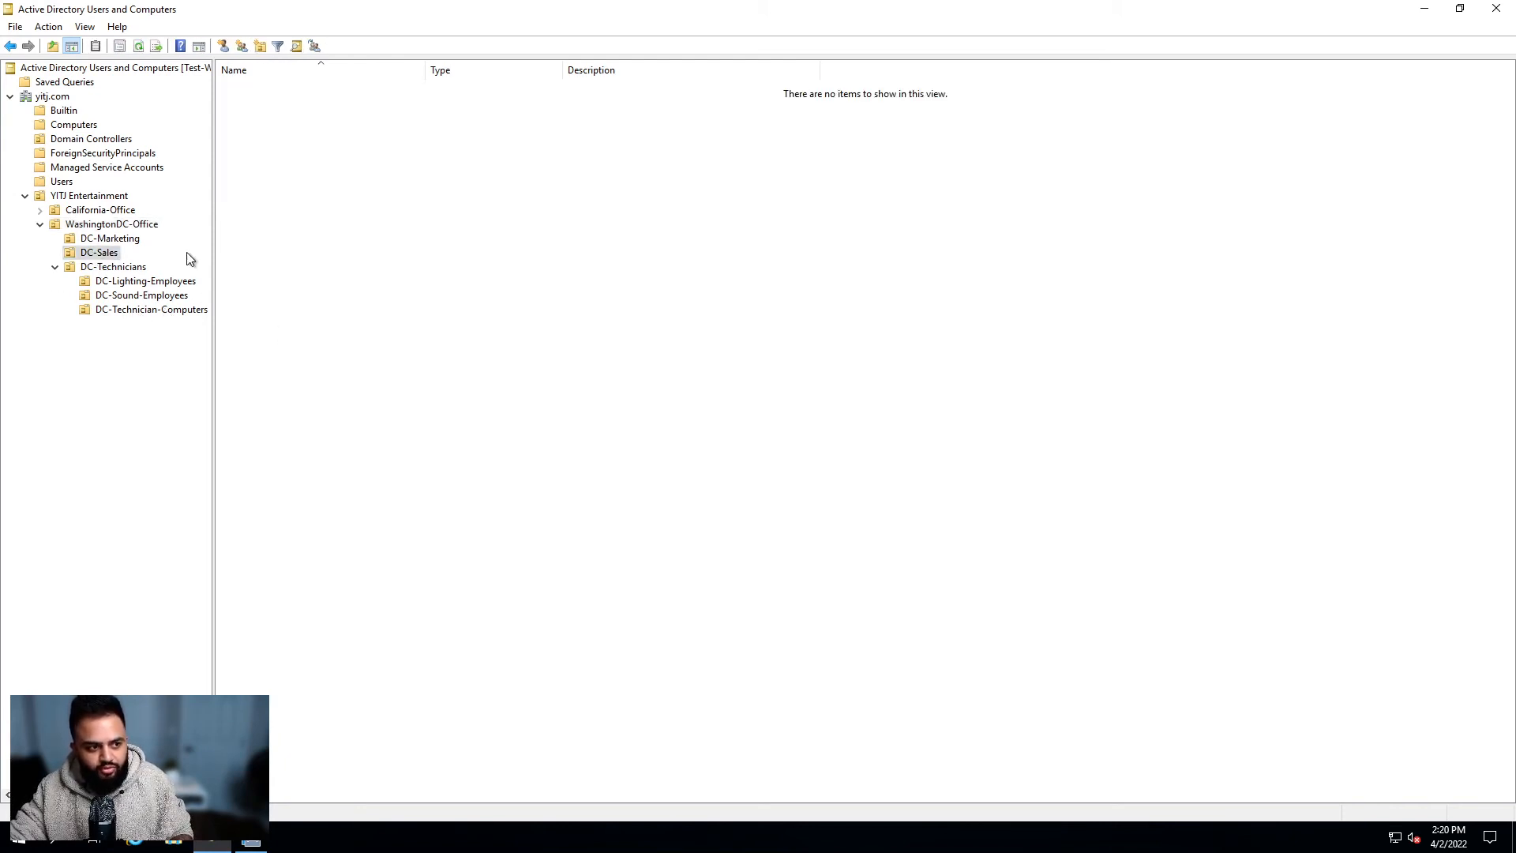
Step: Create a new organizational unit named DCSalesComputers inside DC-Sales
{"action": "right_click", "coordinate": [107, 252]}
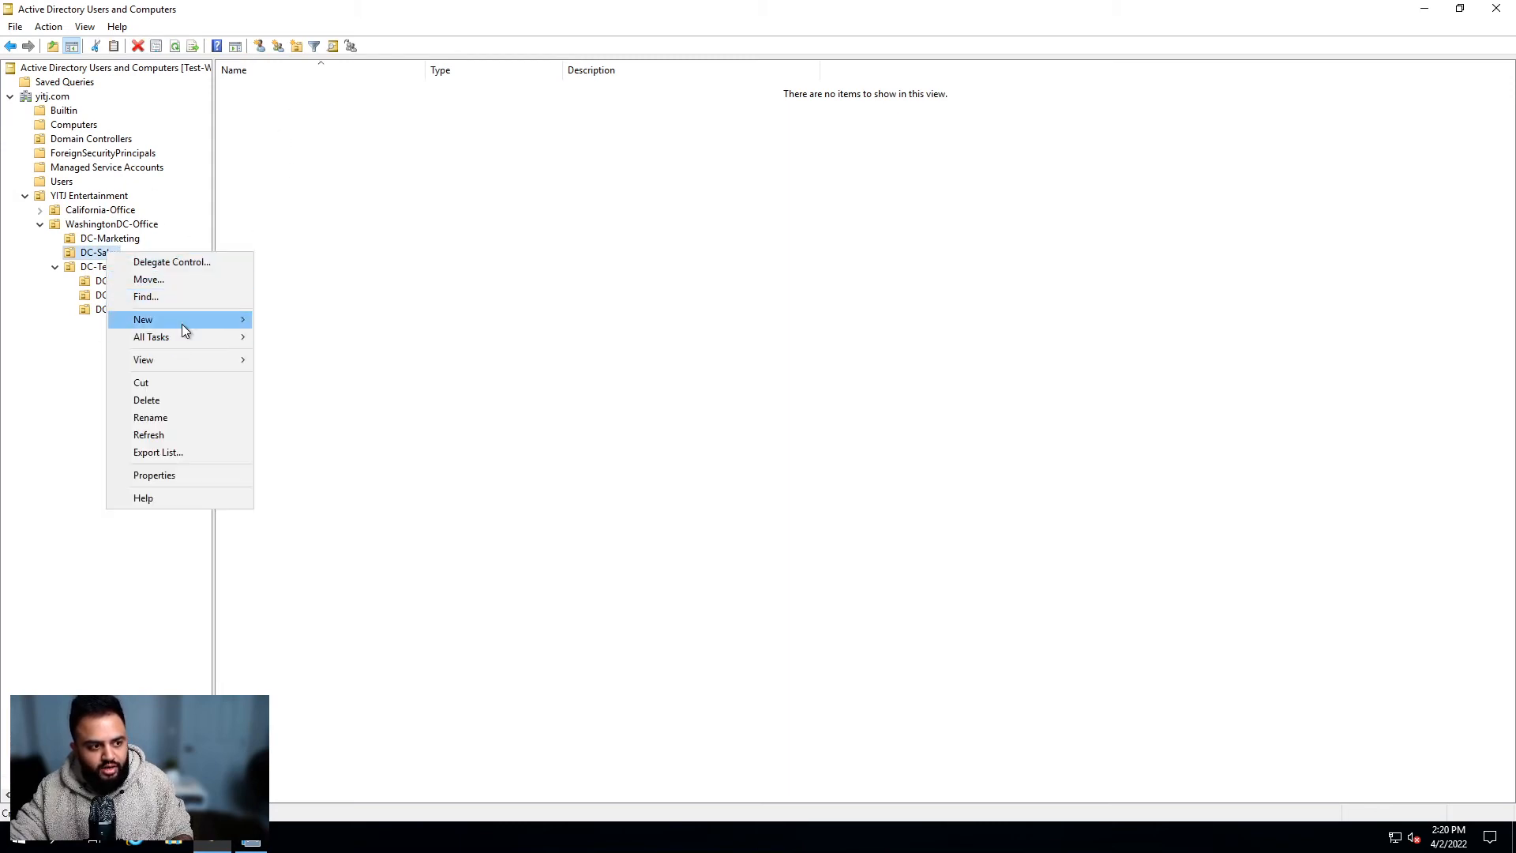
{"action": "mouse_move", "coordinate": [183, 324]}
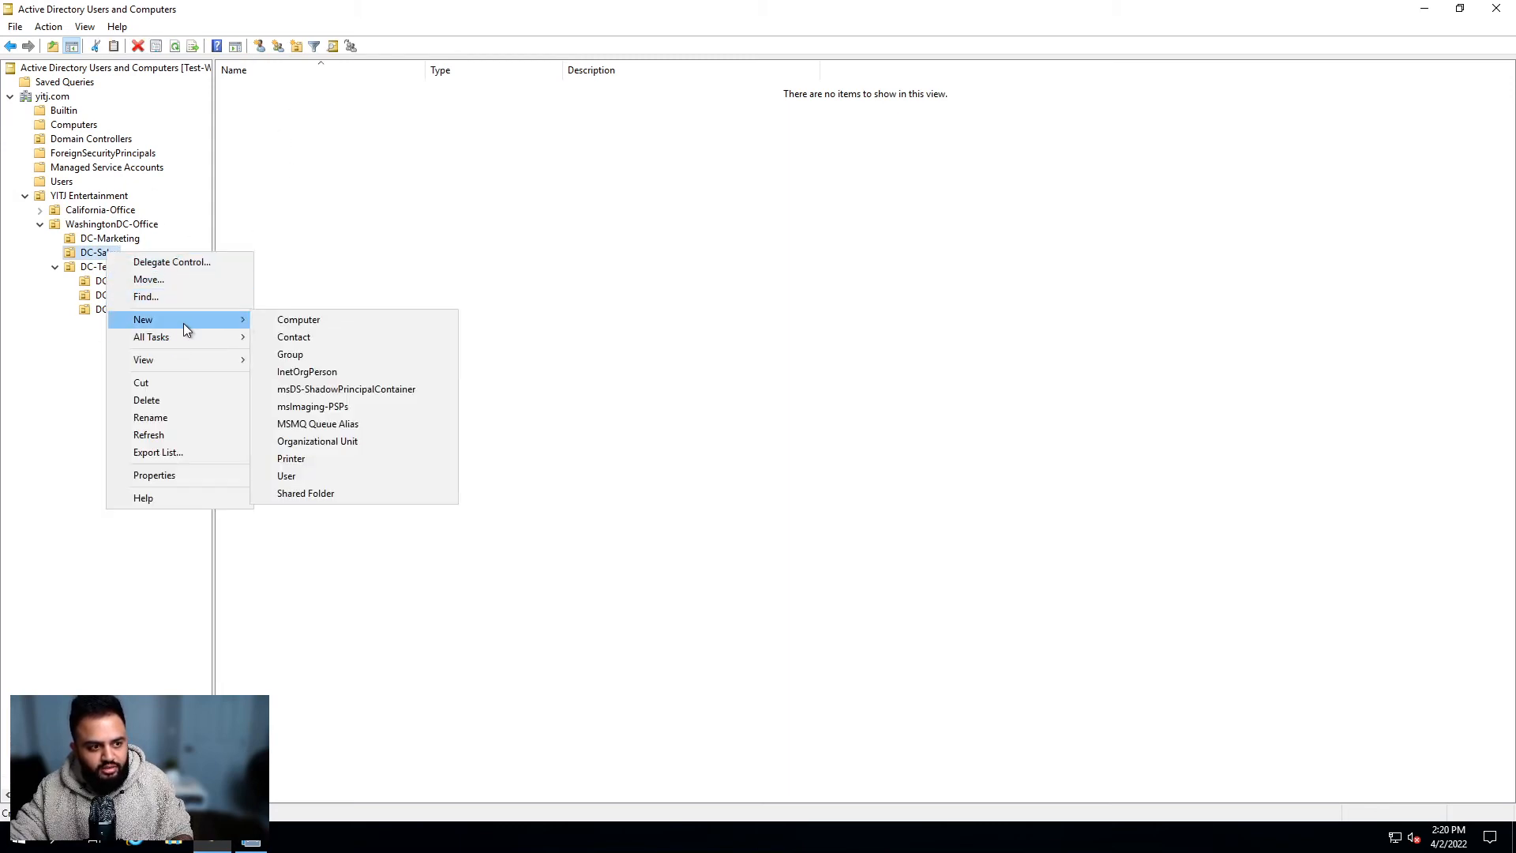
{"action": "left_click", "coordinate": [381, 439]}
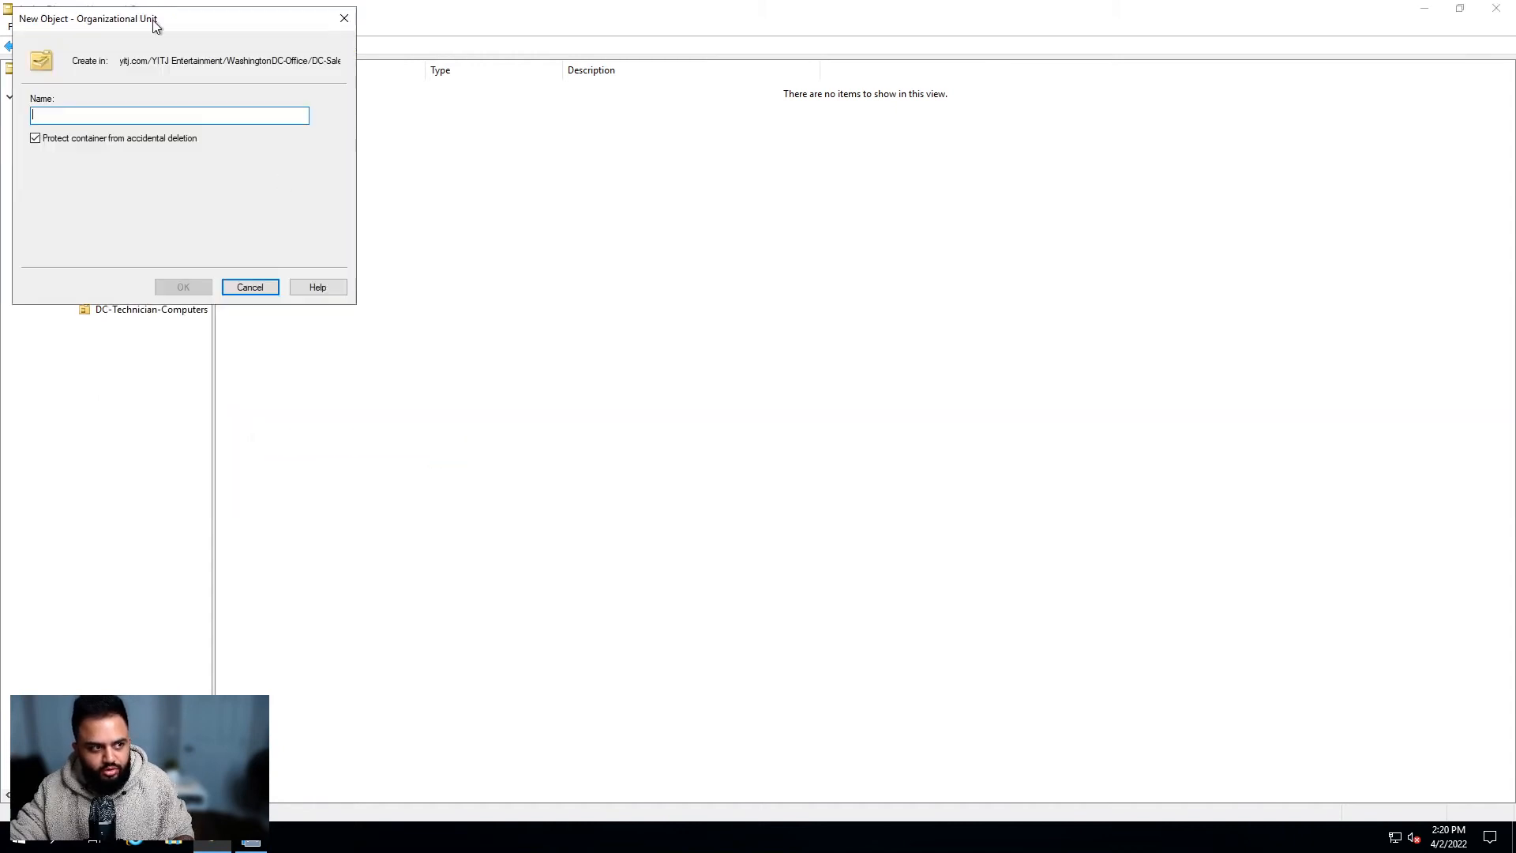
{"action": "left_click_drag", "start_coordinate": [152, 24], "coordinate": [833, 228]}
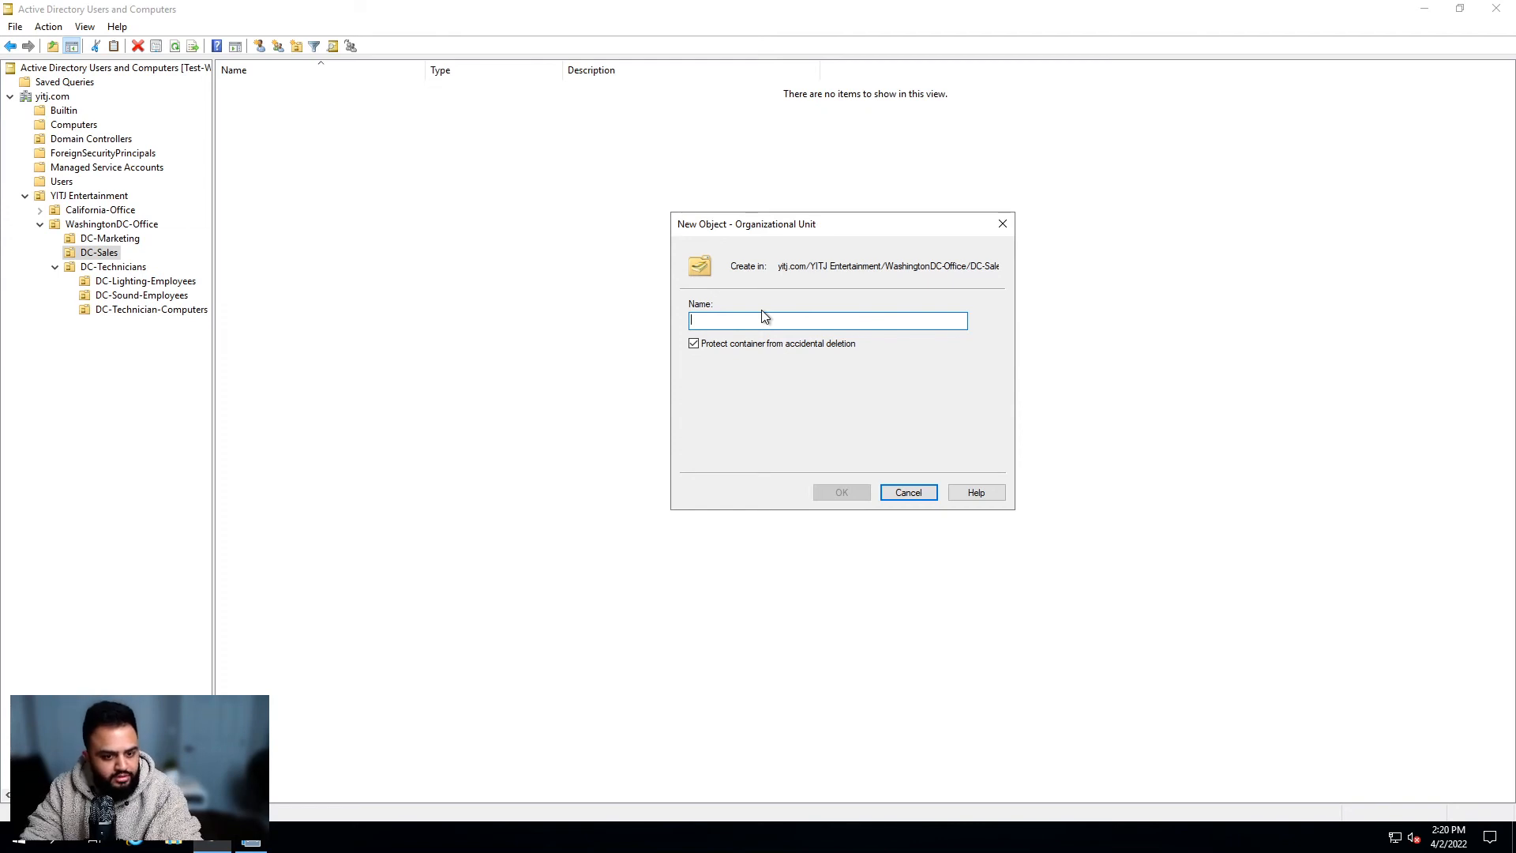
{"action": "type", "text": "DCSale"}
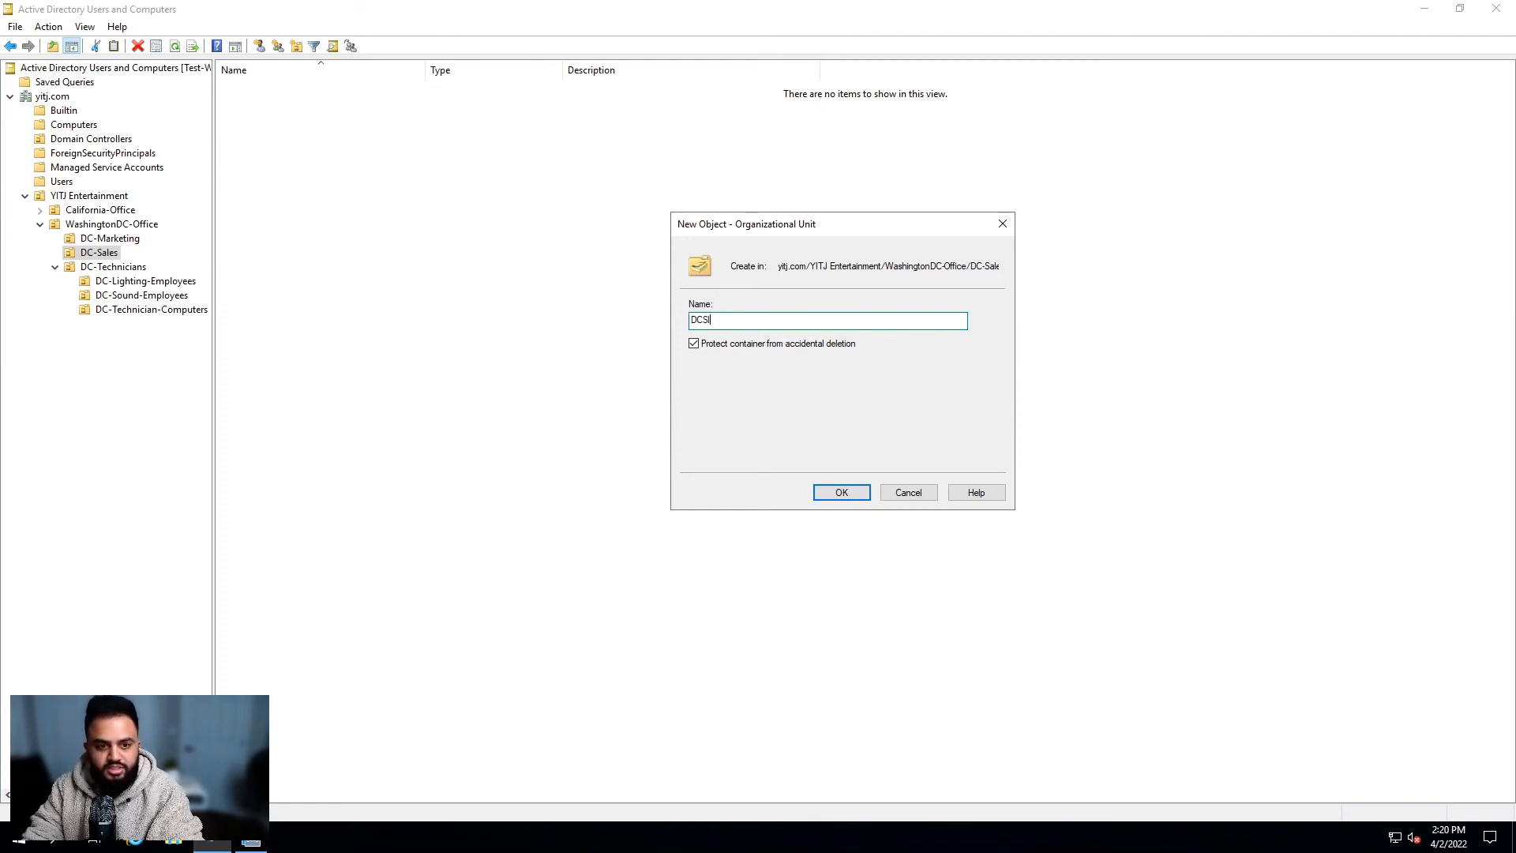
{"action": "type", "text": "sC"}
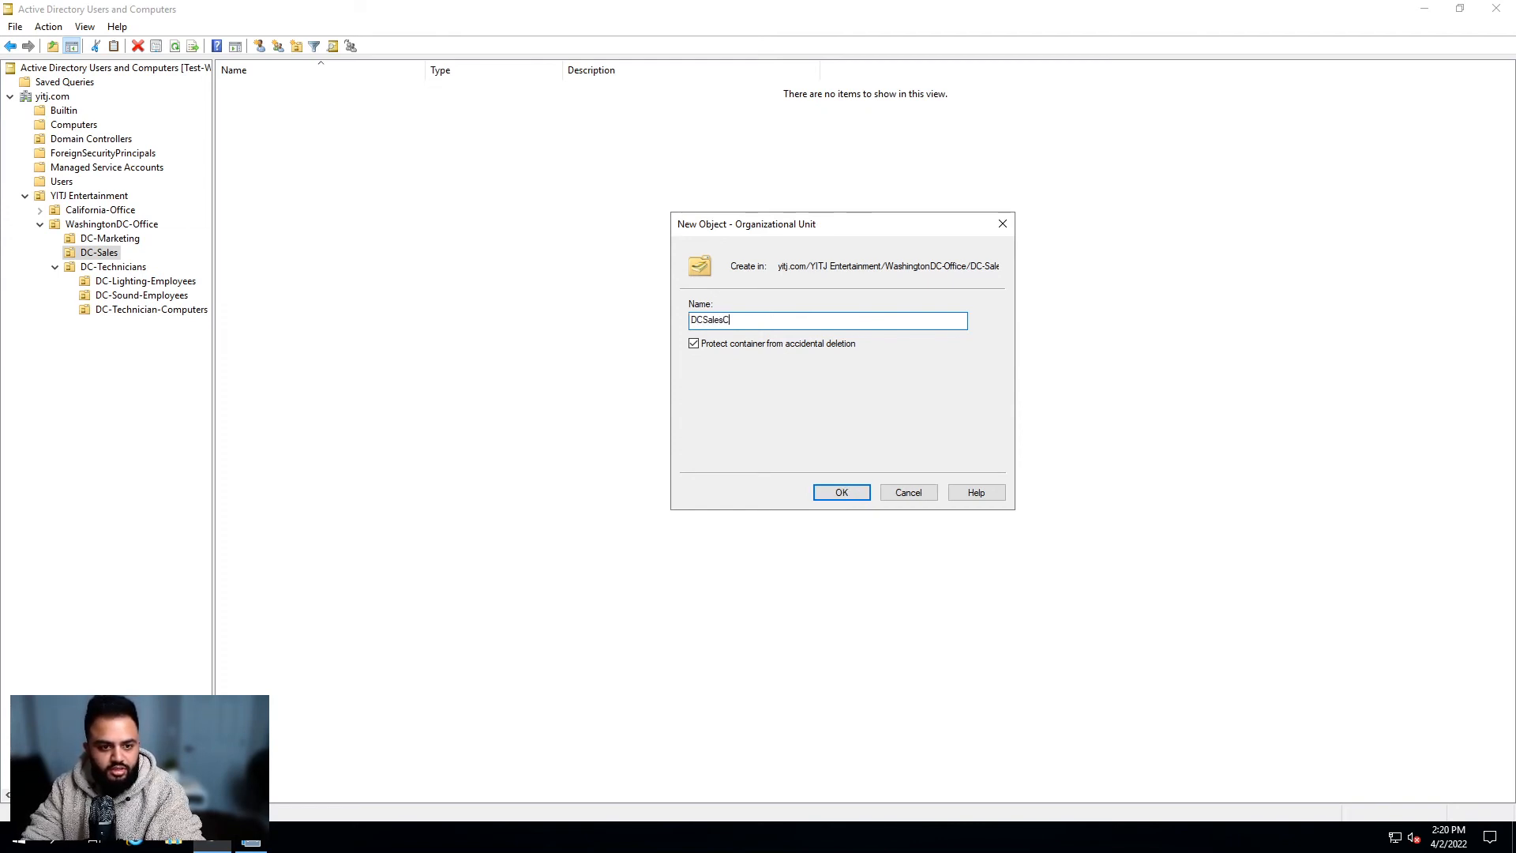
{"action": "type", "text": "omputers"}
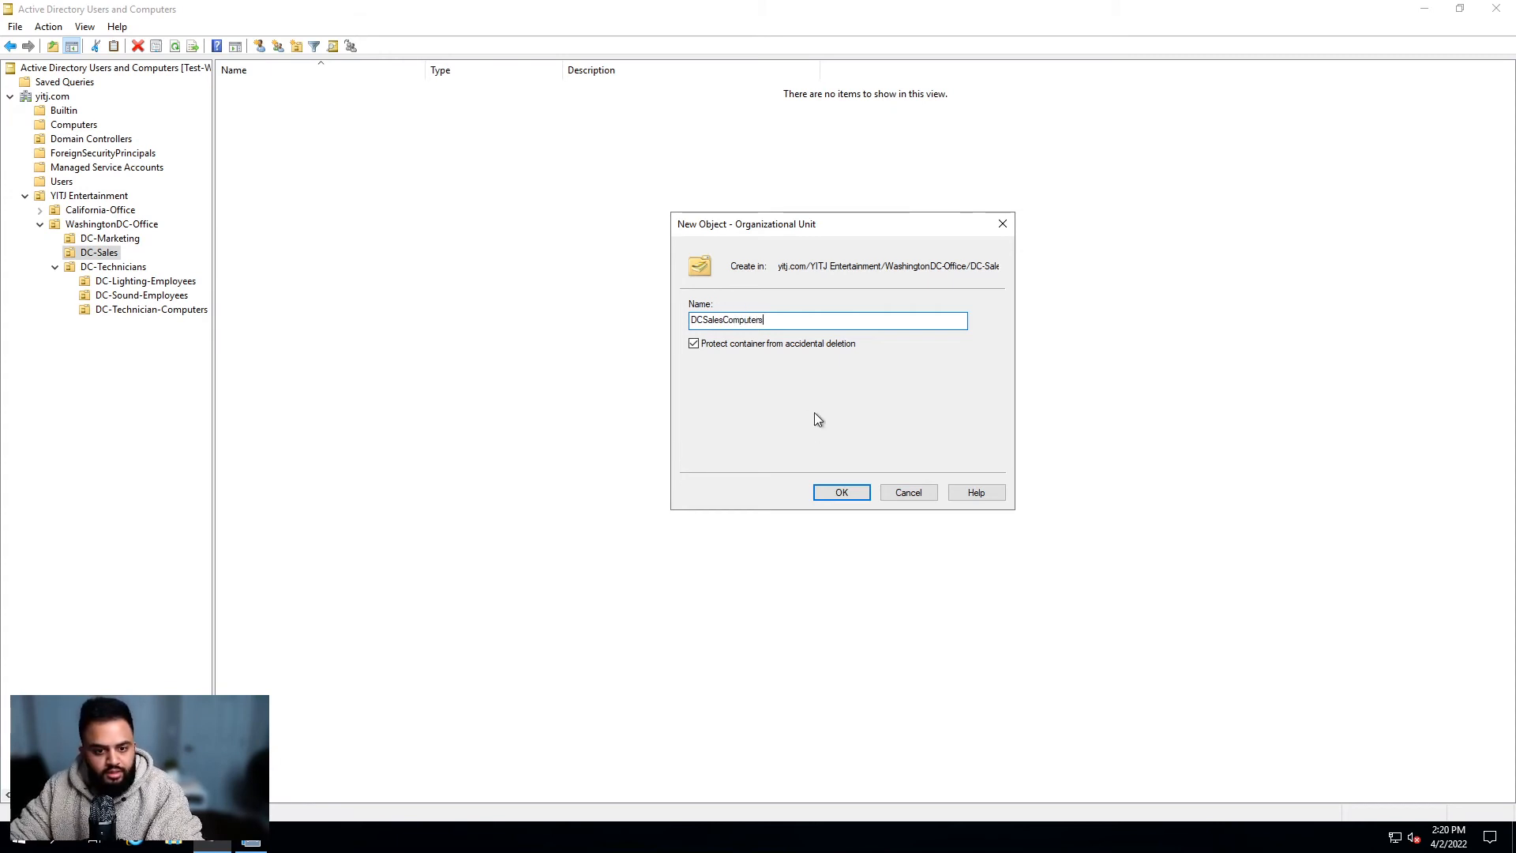
{"action": "left_click", "coordinate": [821, 492]}
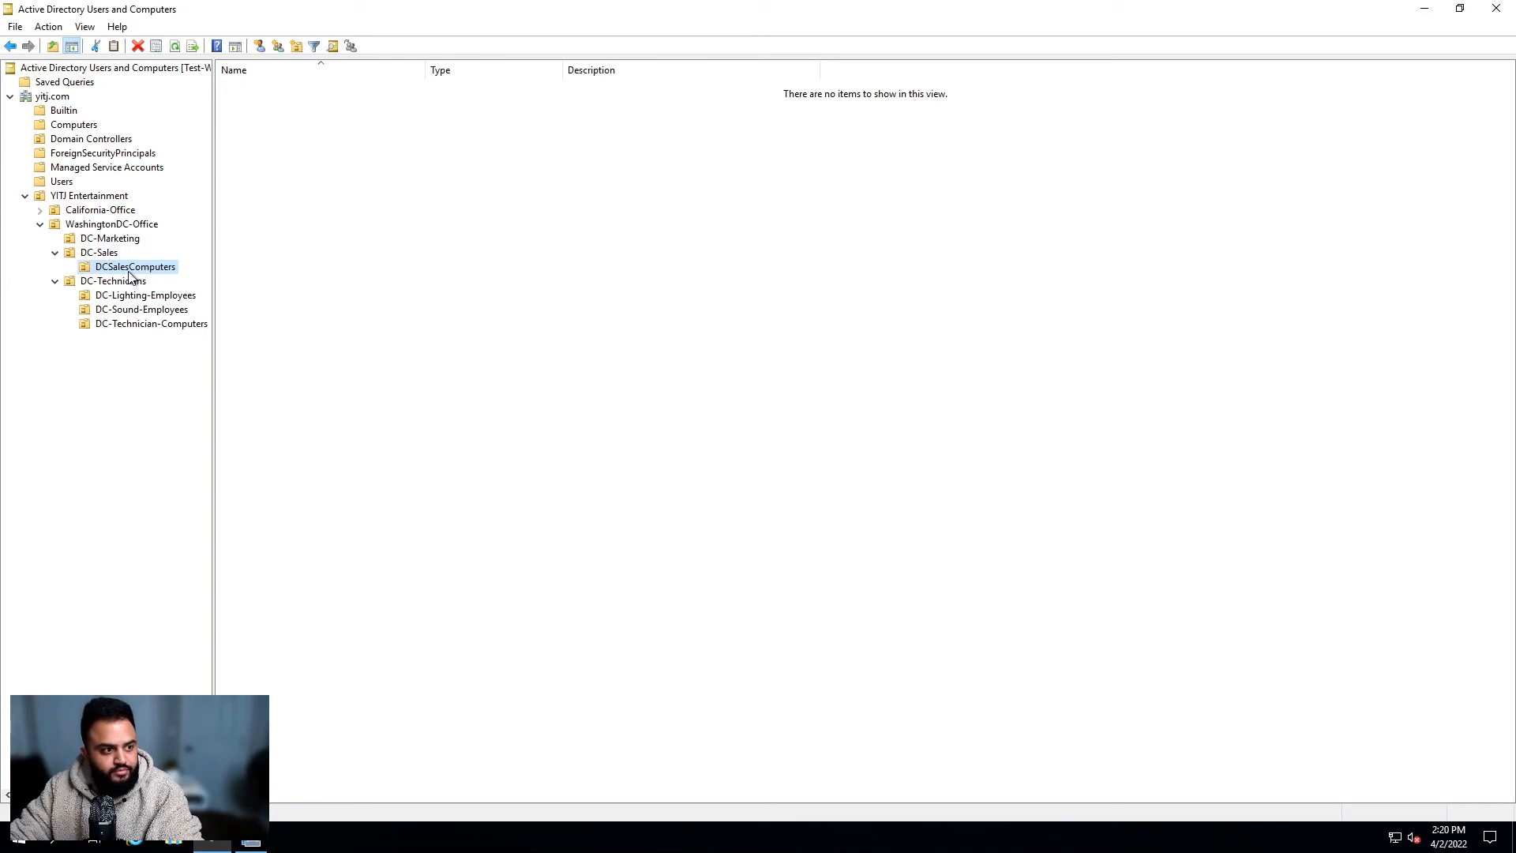
Step: Rename the DCSalesComputers unit to DC-Sales-Computers
{"action": "left_click", "coordinate": [109, 267]}
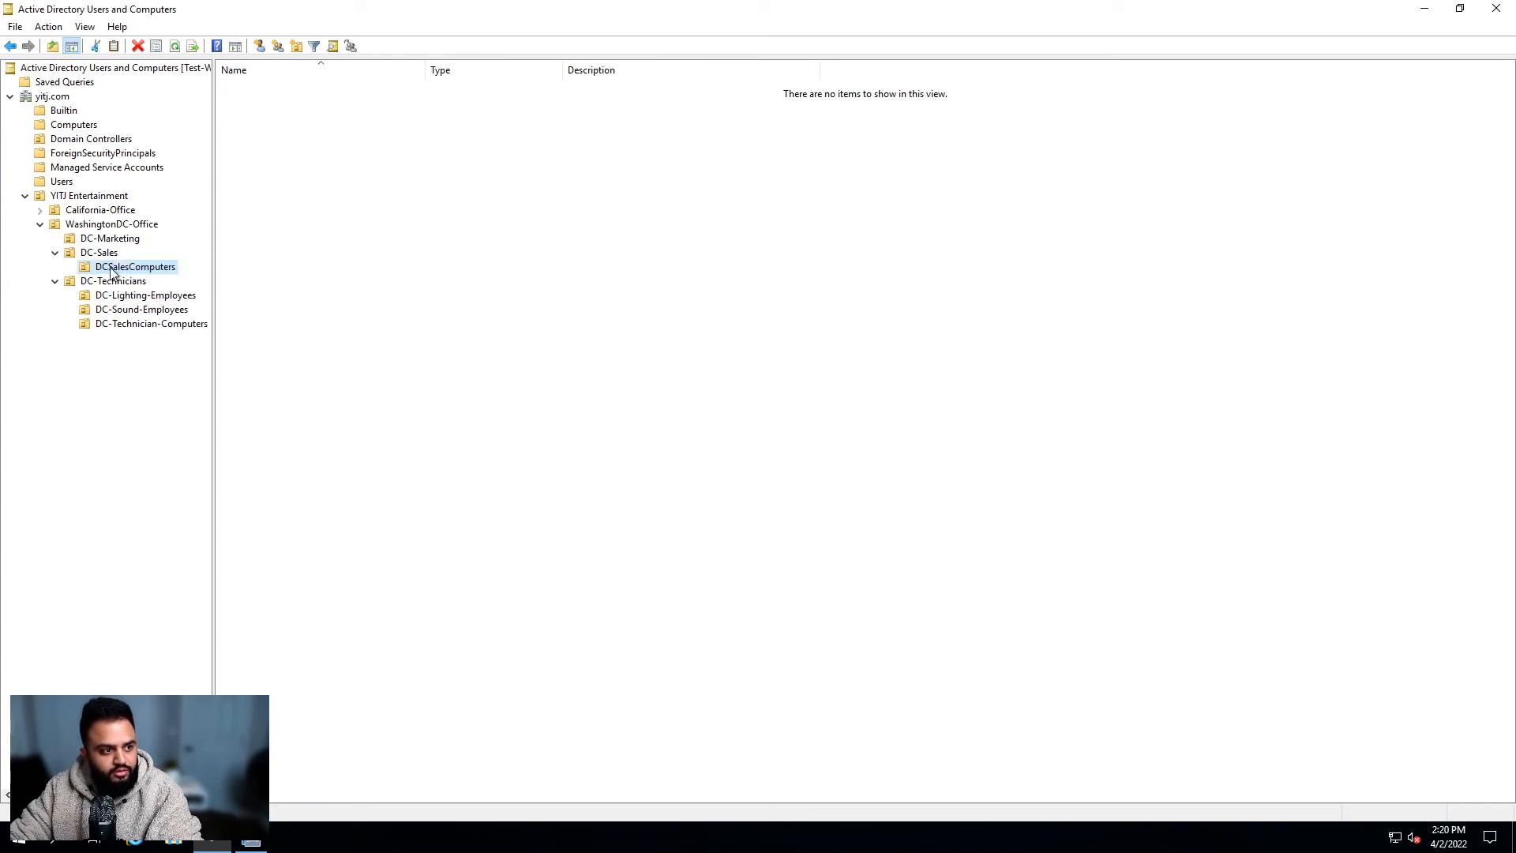
{"action": "type", "text": "-"}
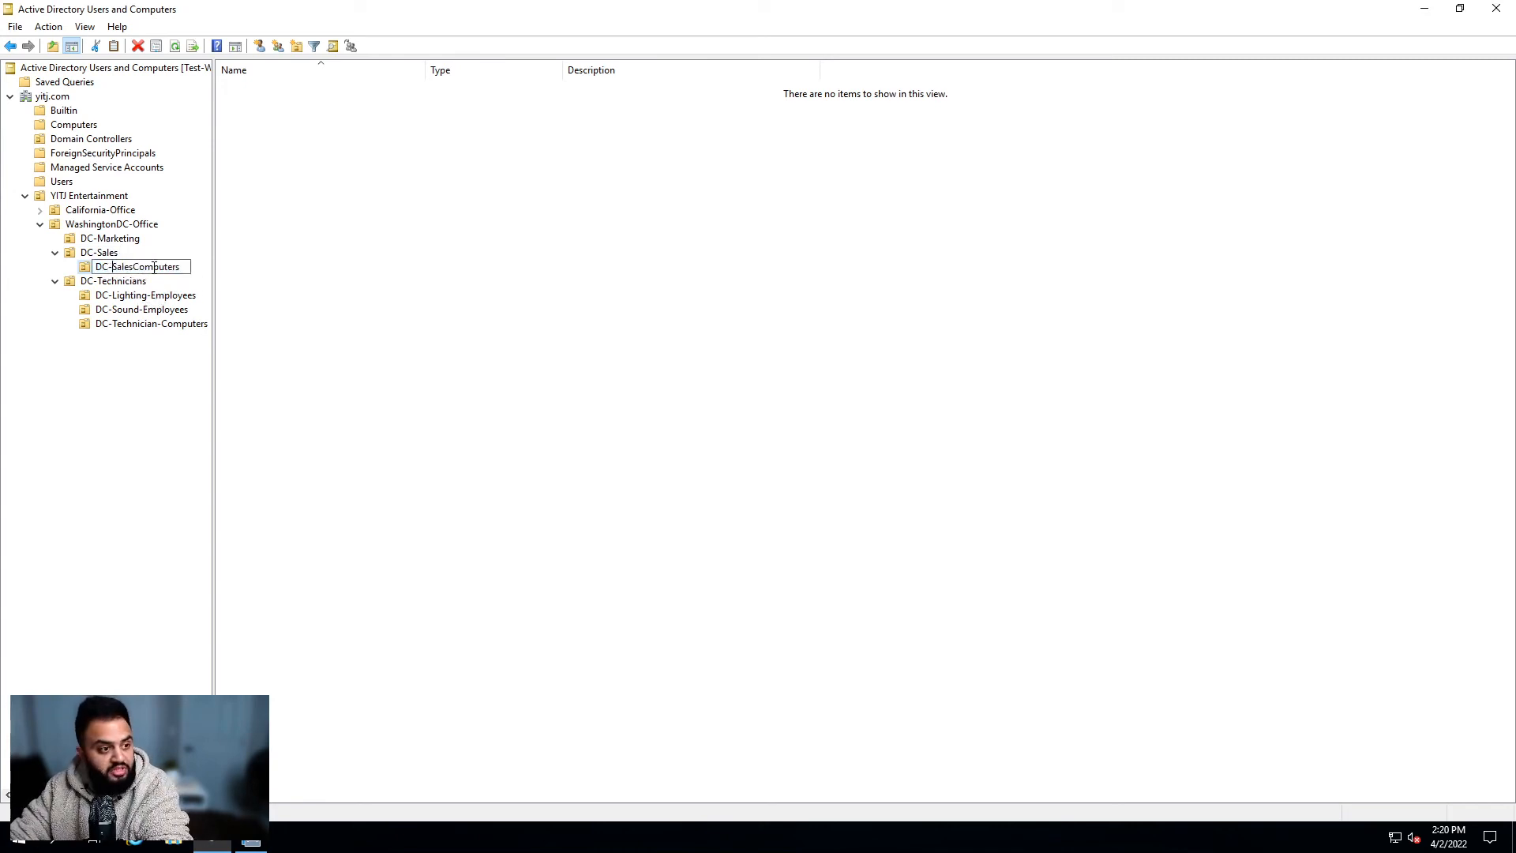
{"action": "left_click", "coordinate": [134, 267]}
{"action": "type", "text": "-"}
{"action": "key", "text": "Return"}
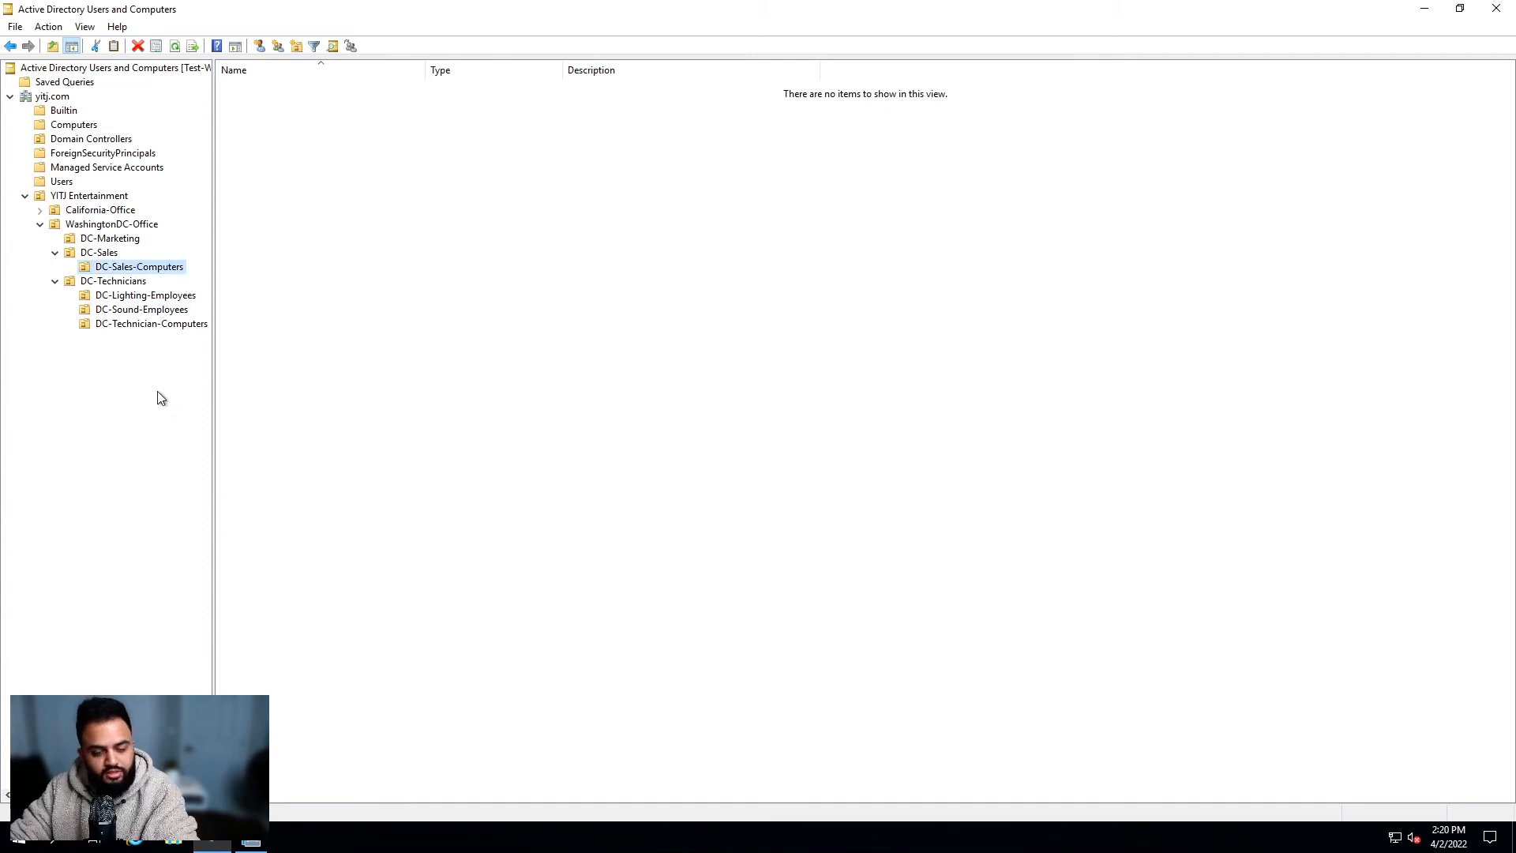
{"action": "left_click", "coordinate": [124, 268]}
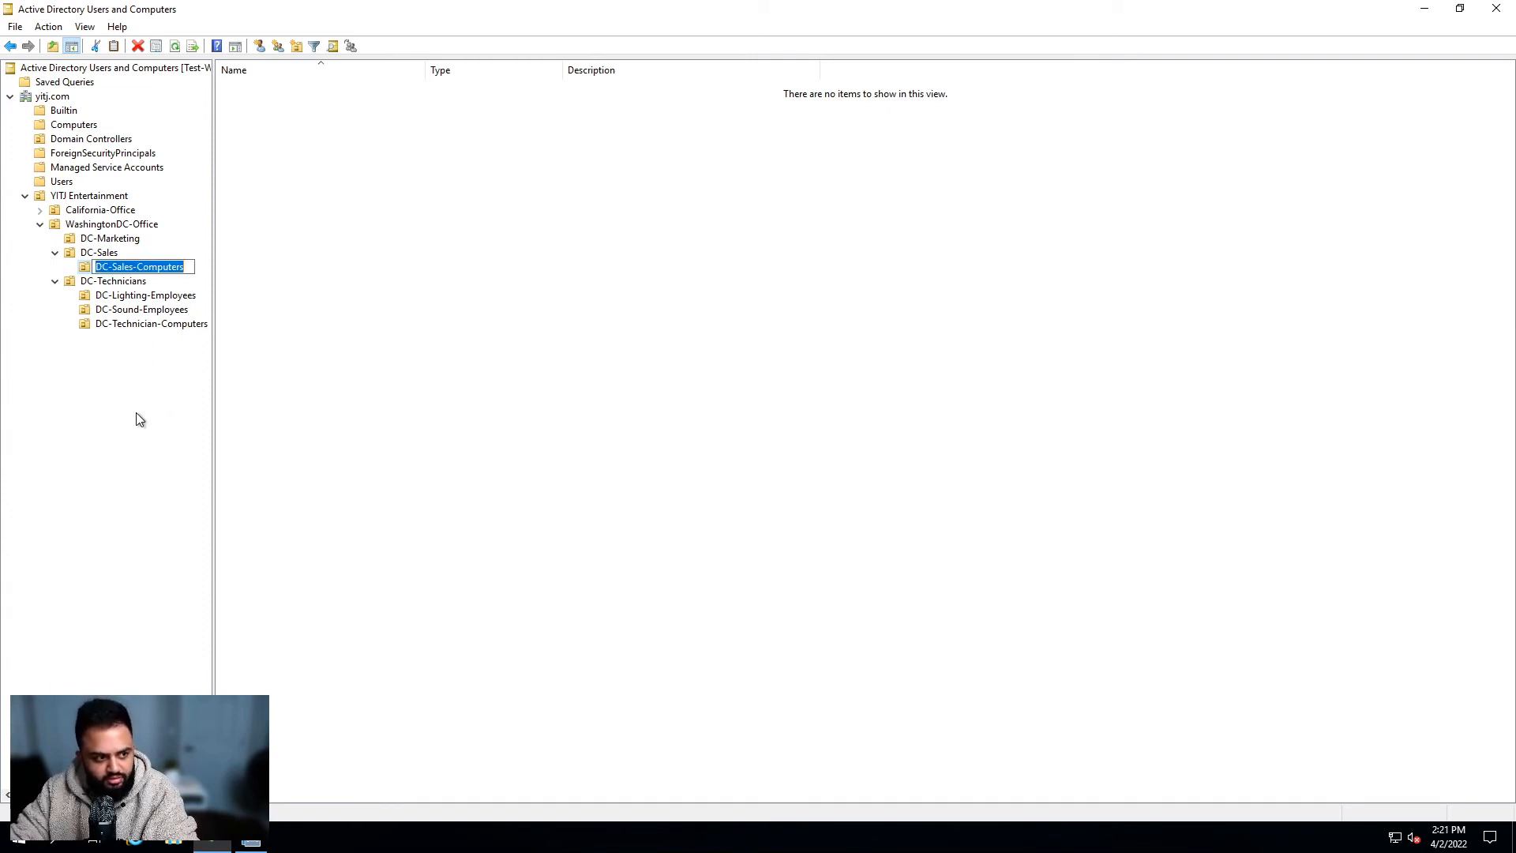
{"action": "left_click", "coordinate": [137, 413]}
Step: Dismiss the DC-Sales-Computers menu and browse via WashingtonDC-Office to DC-Technician-Computers, listing DCTechPC001
{"action": "right_click", "coordinate": [146, 272]}
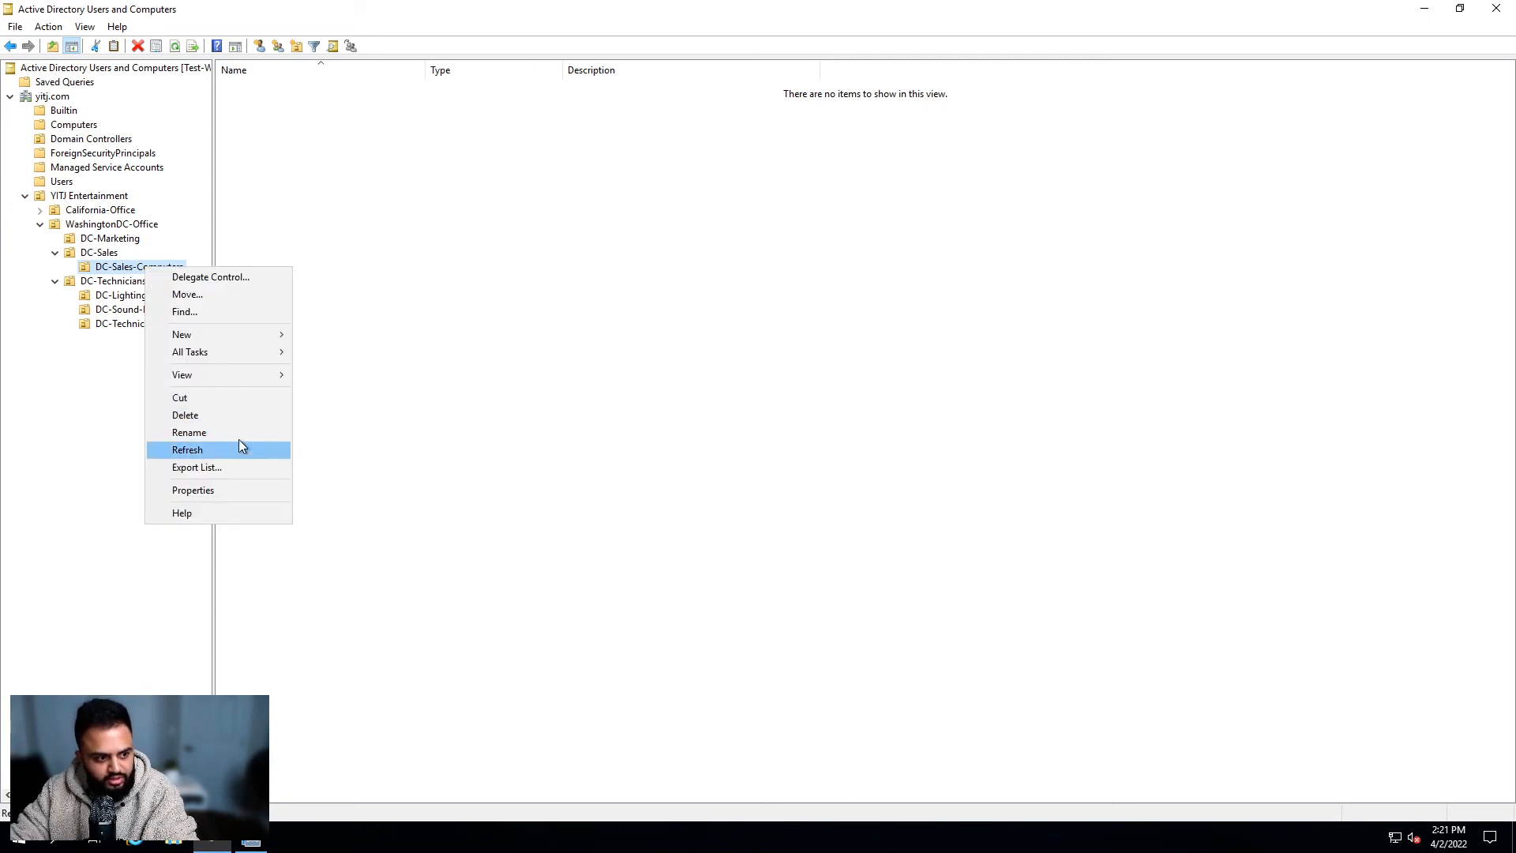
{"action": "left_click", "coordinate": [179, 387]}
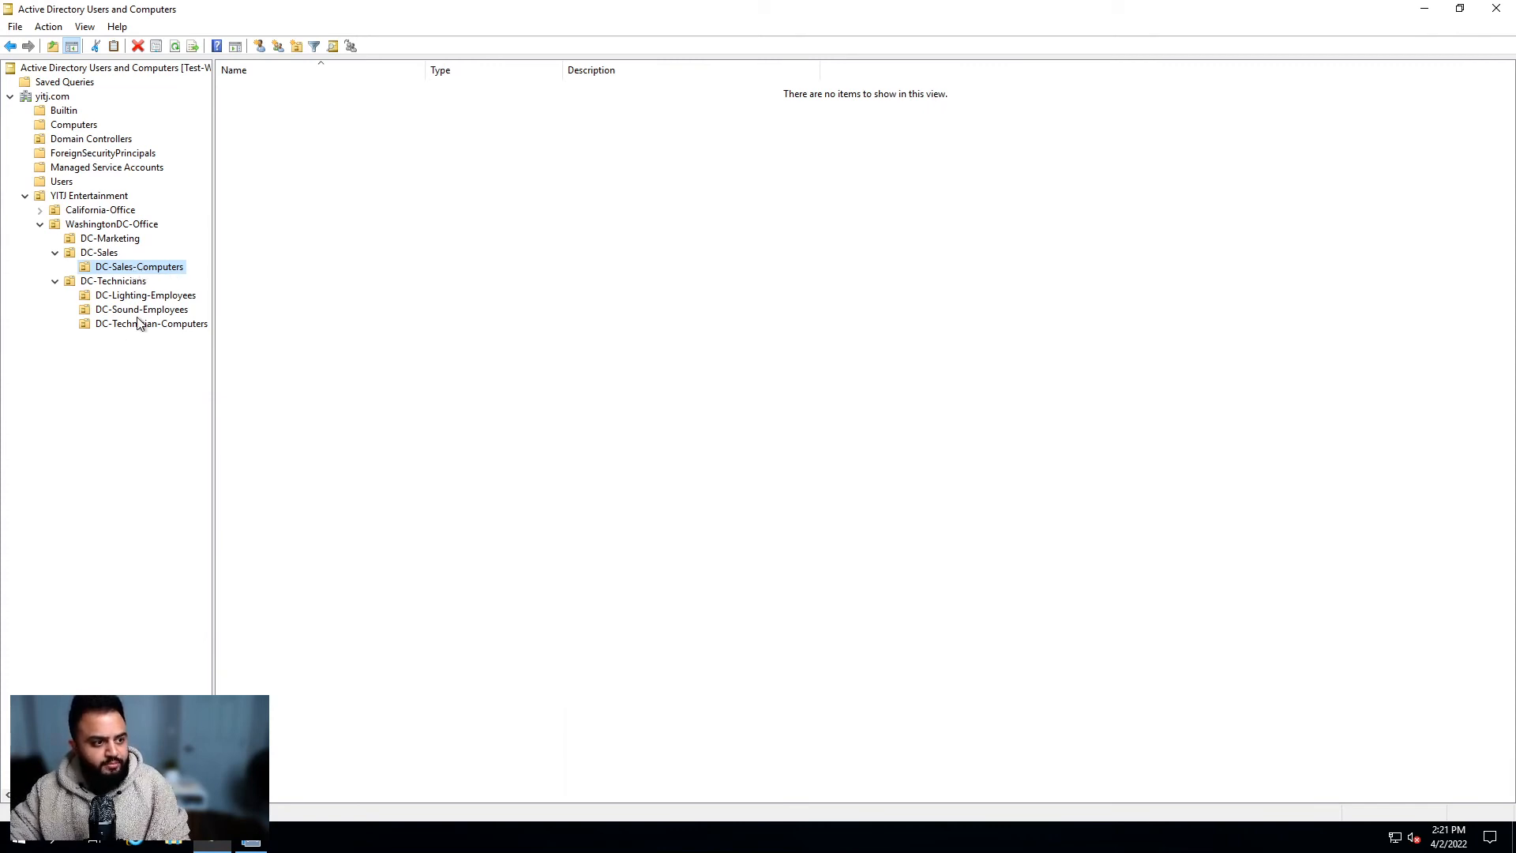
{"action": "left_click", "coordinate": [116, 227]}
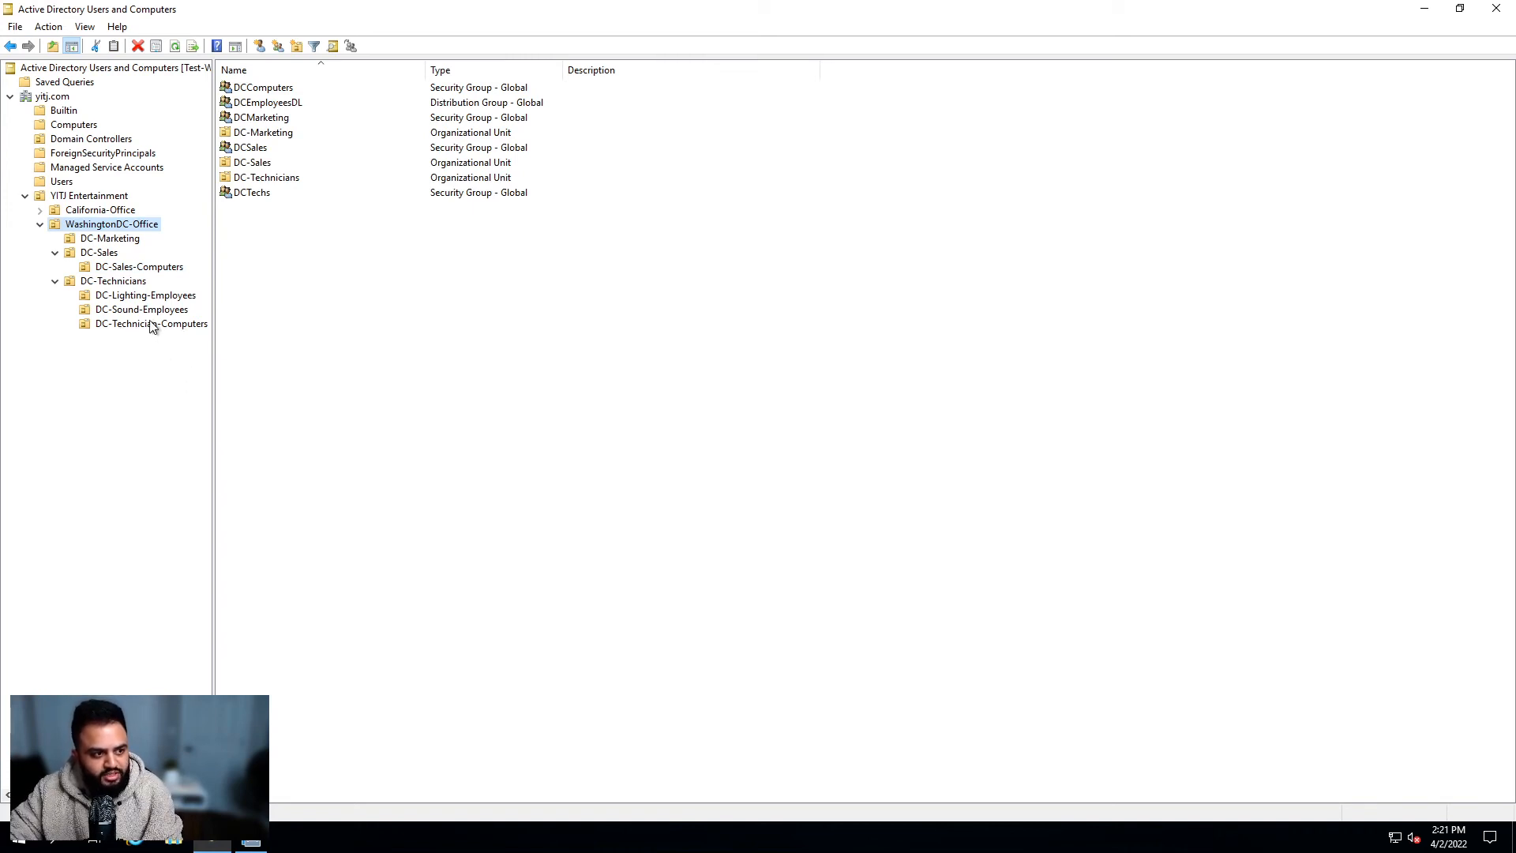
{"action": "left_click", "coordinate": [299, 89]}
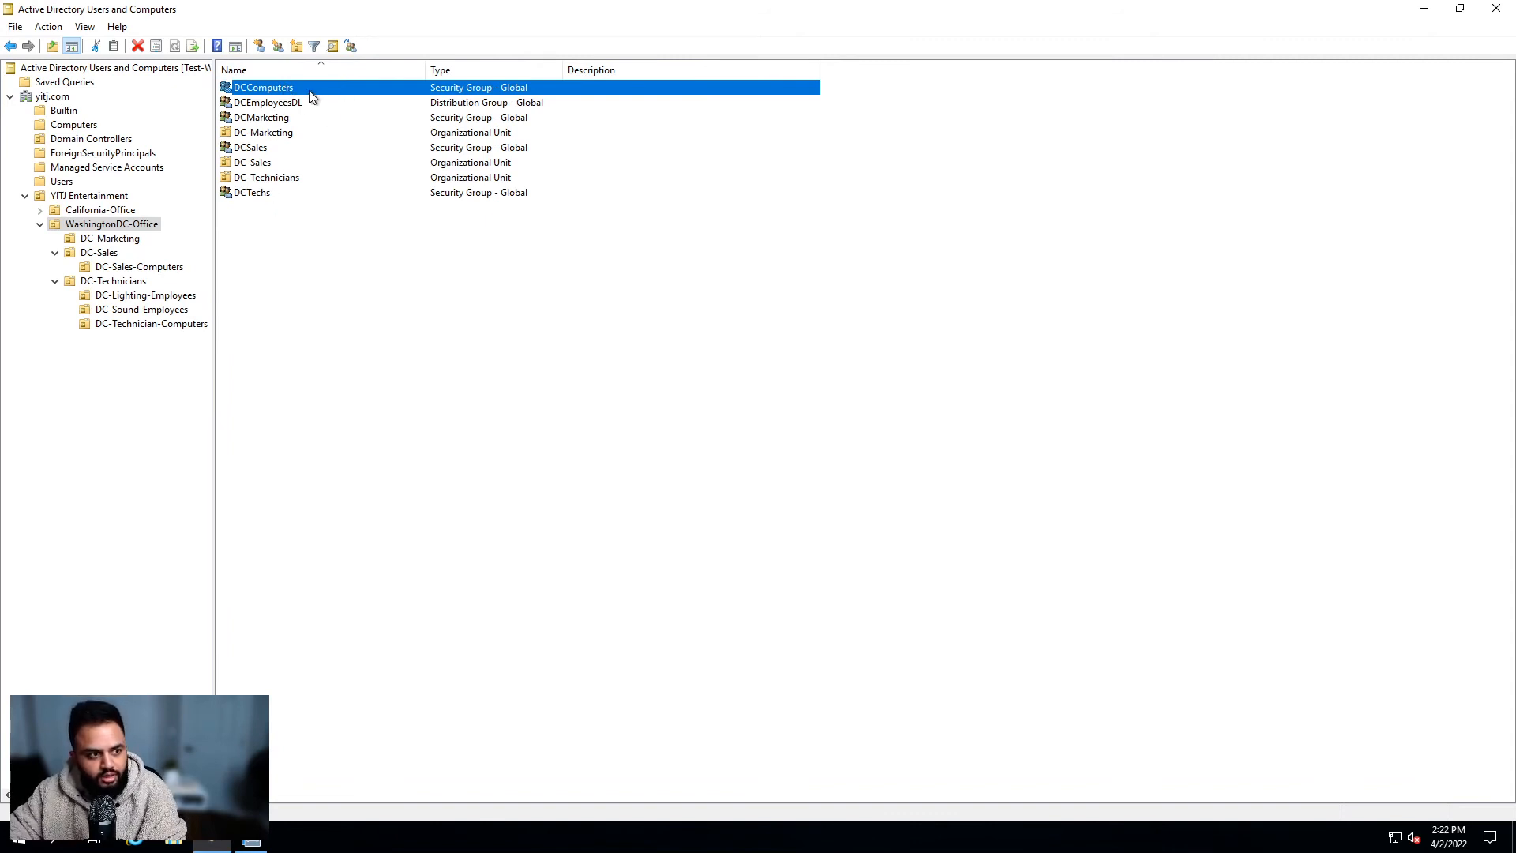
{"action": "left_click", "coordinate": [150, 324]}
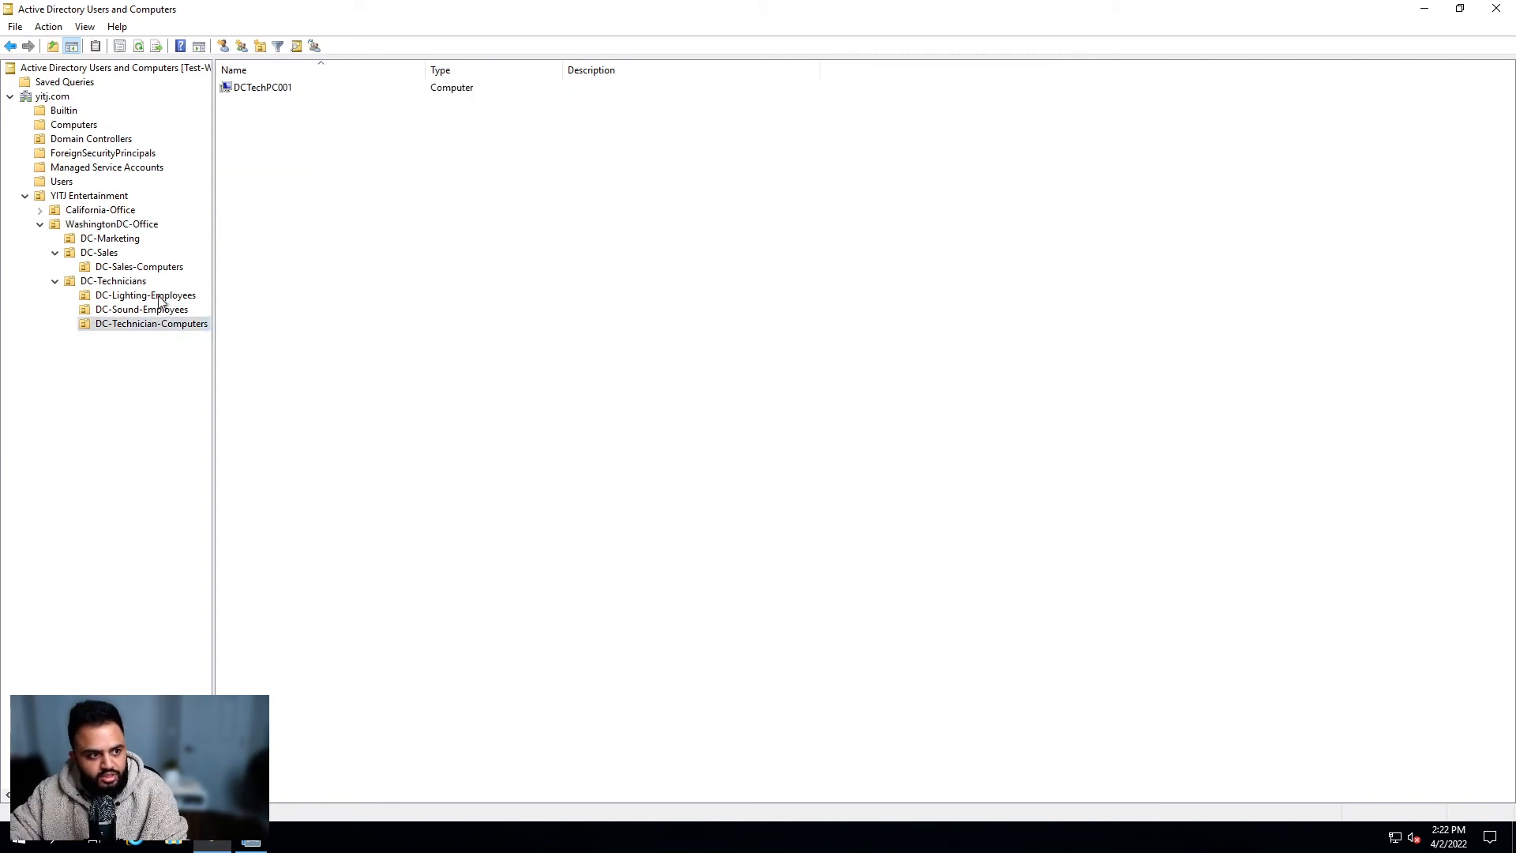
Step: Add DCTechPC001 to the DCComputers group and apply the change
{"action": "double_click", "coordinate": [268, 89]}
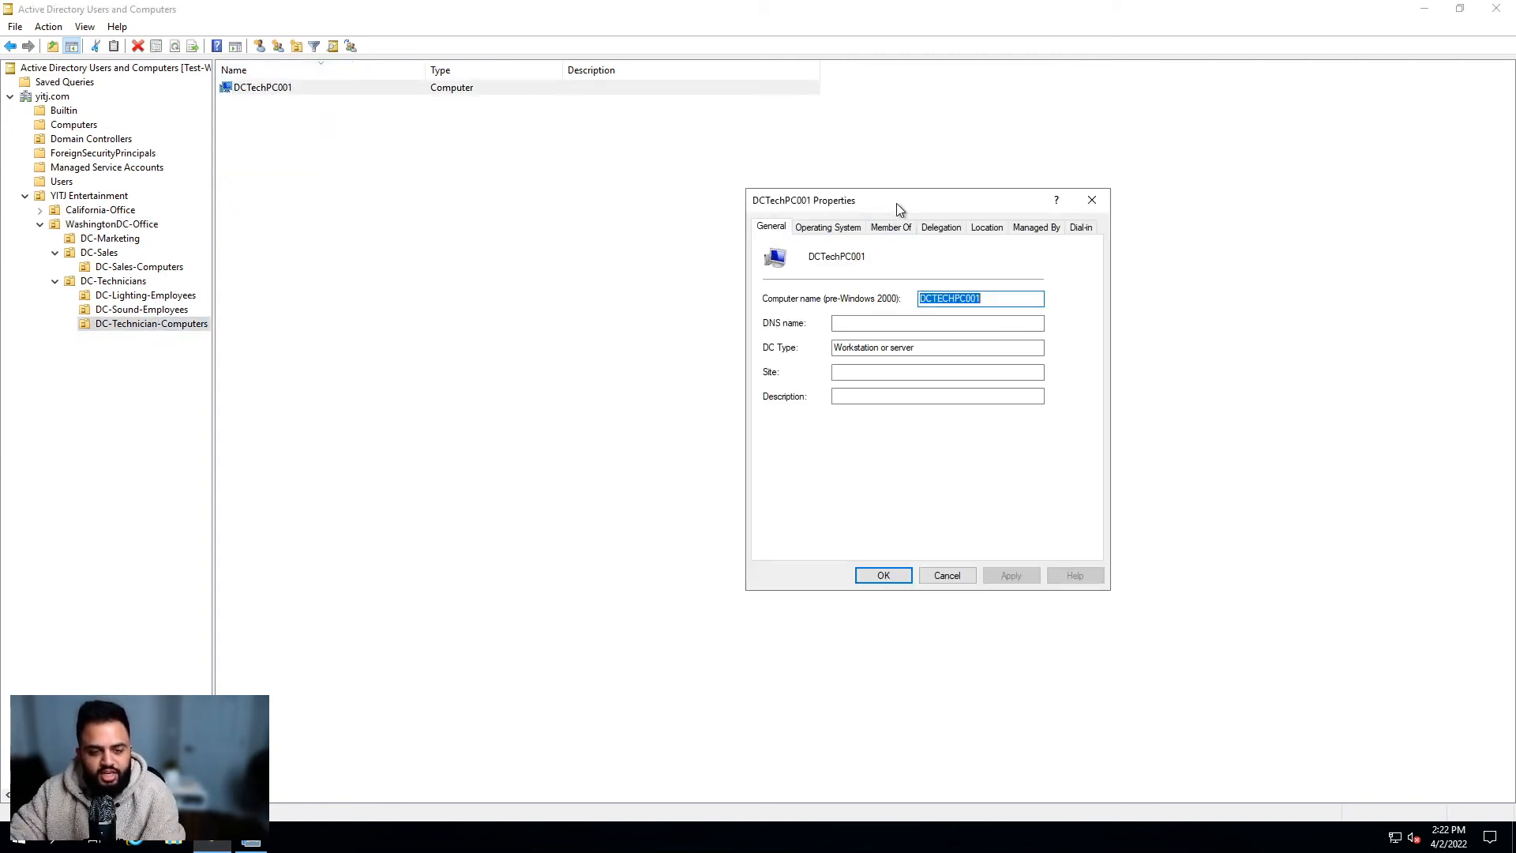
{"action": "left_click", "coordinate": [878, 228]}
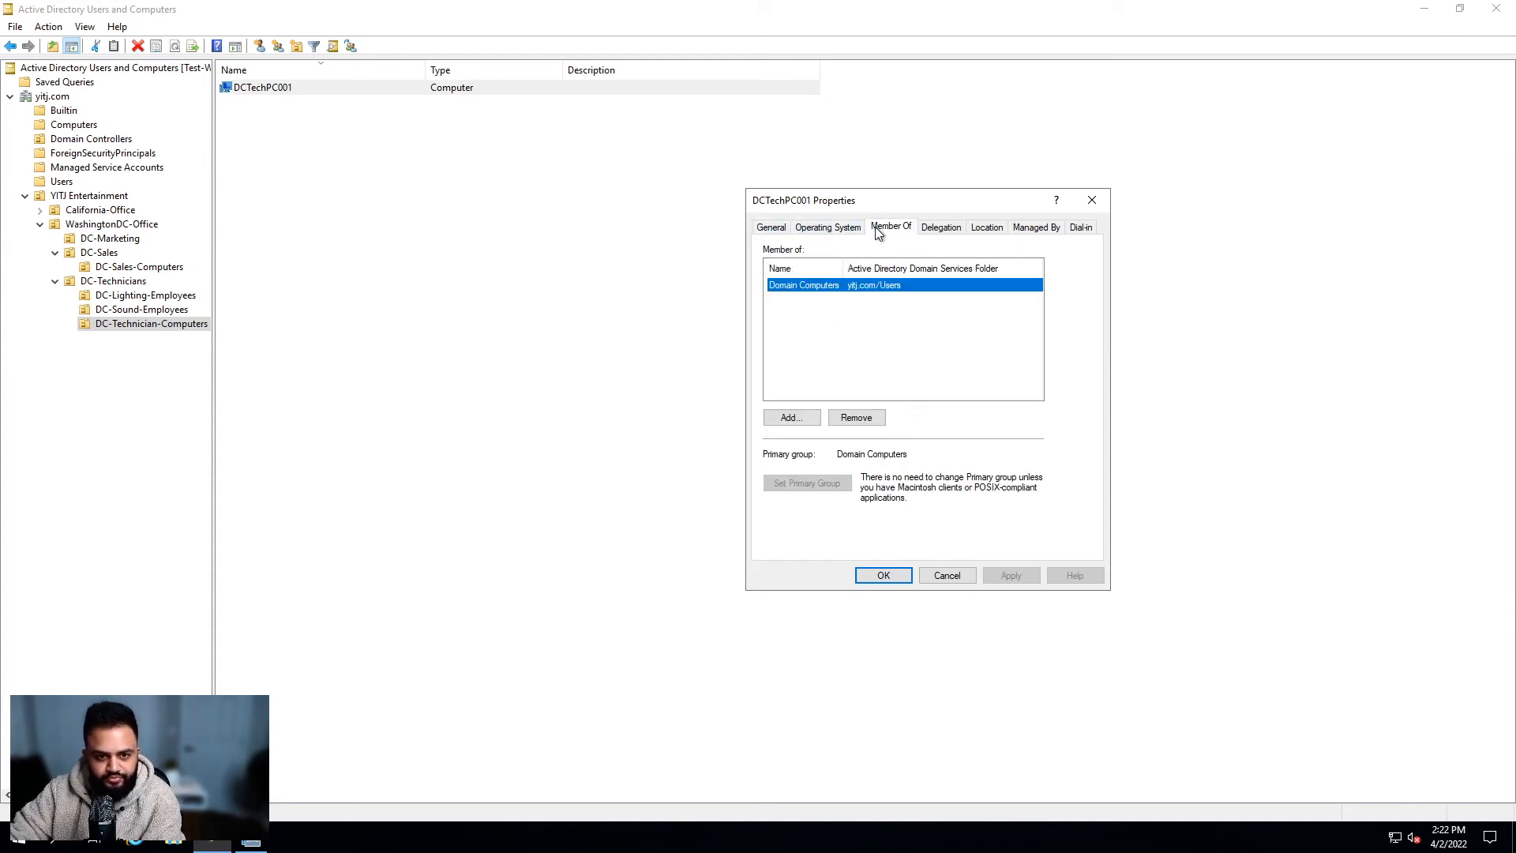
{"action": "left_click", "coordinate": [790, 417]}
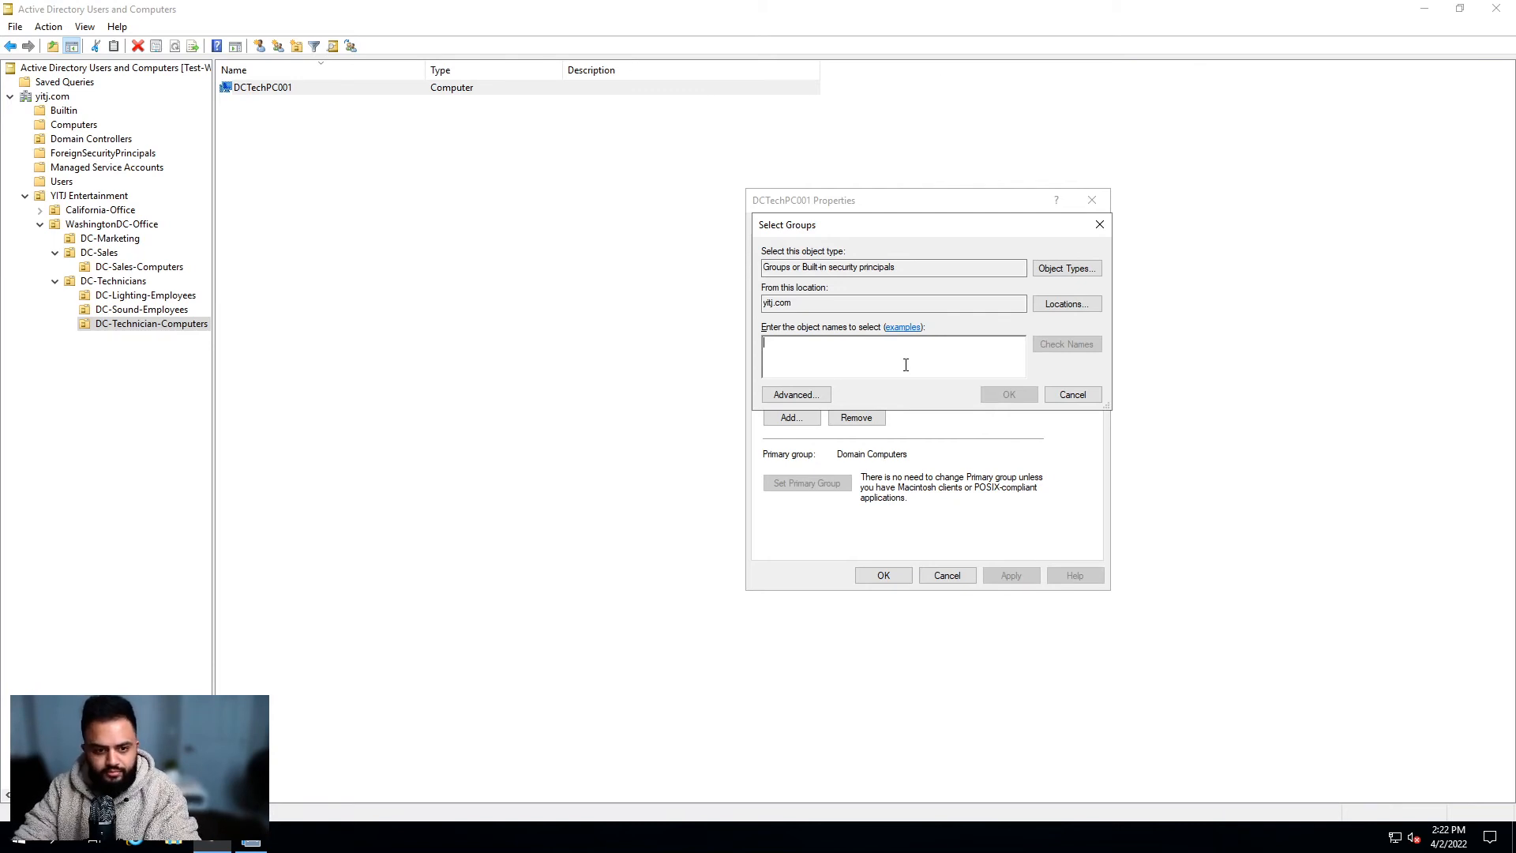
{"action": "type", "text": "DC"}
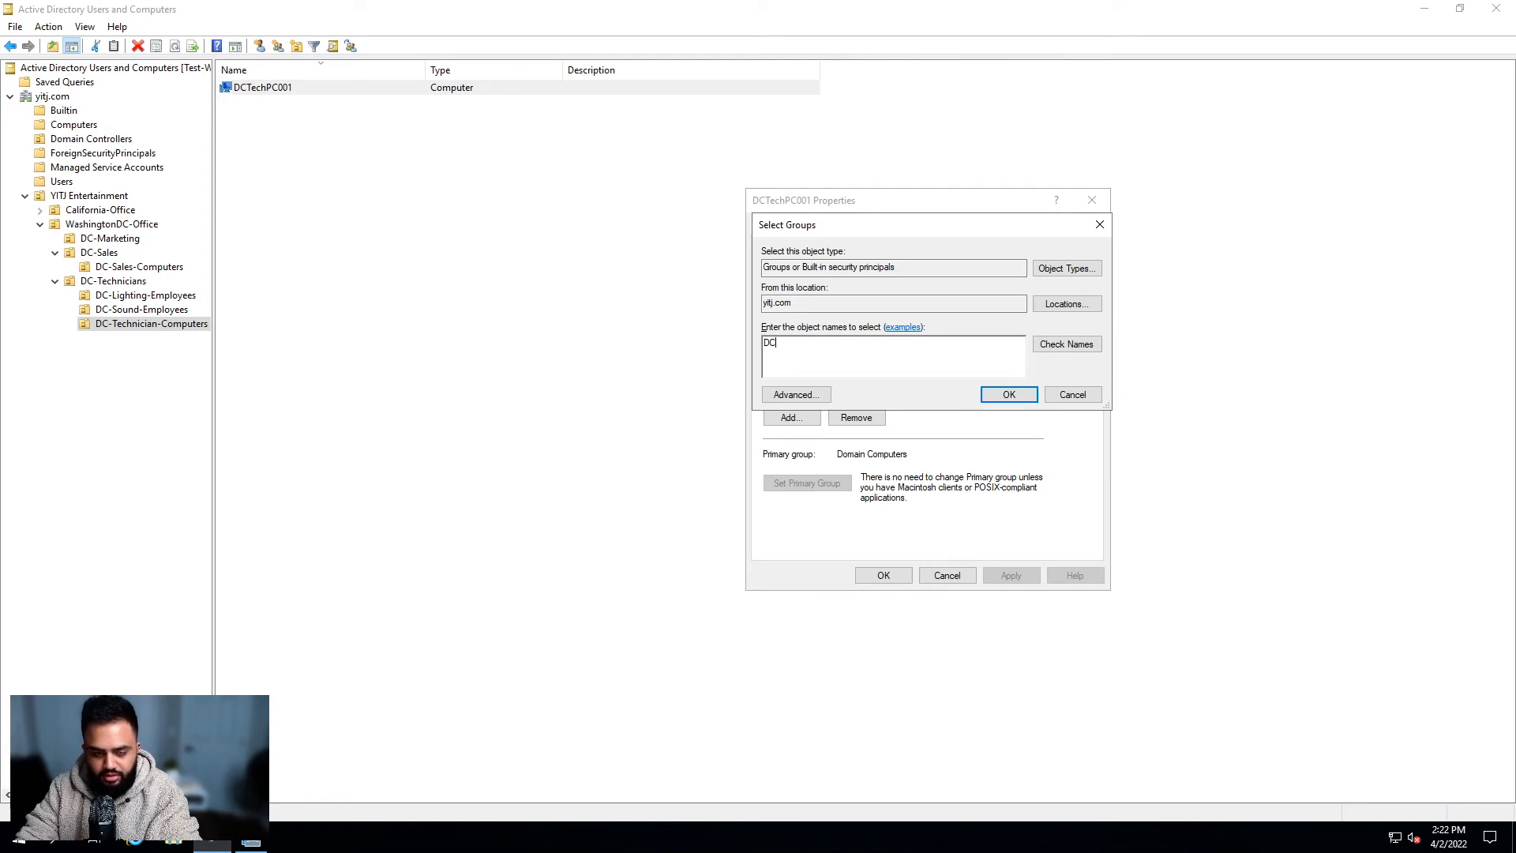
{"action": "type", "text": "Comp"}
{"action": "key", "text": "Return"}
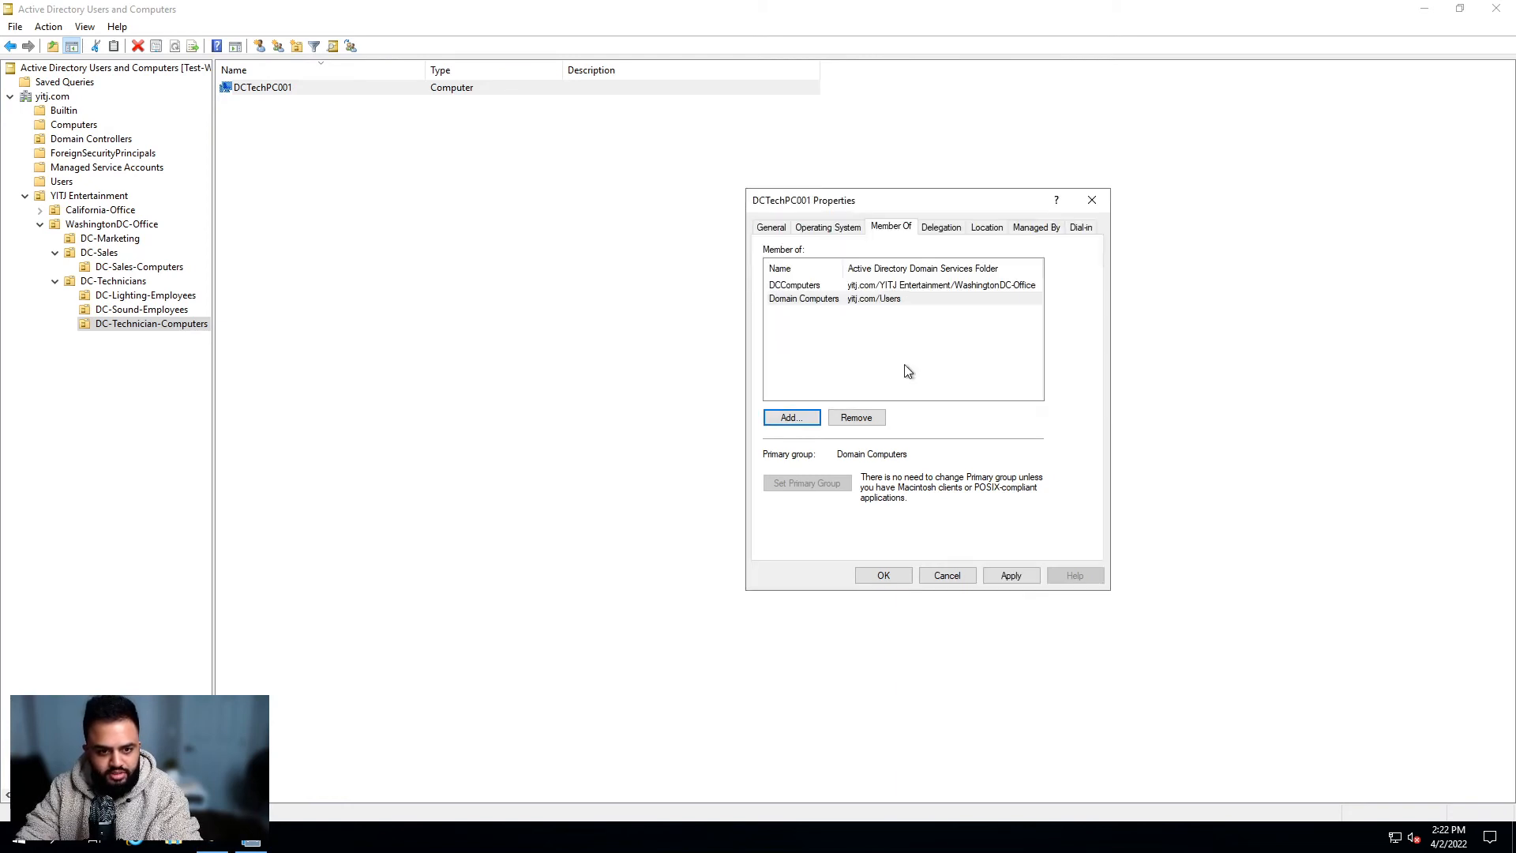
{"action": "left_click", "coordinate": [819, 289]}
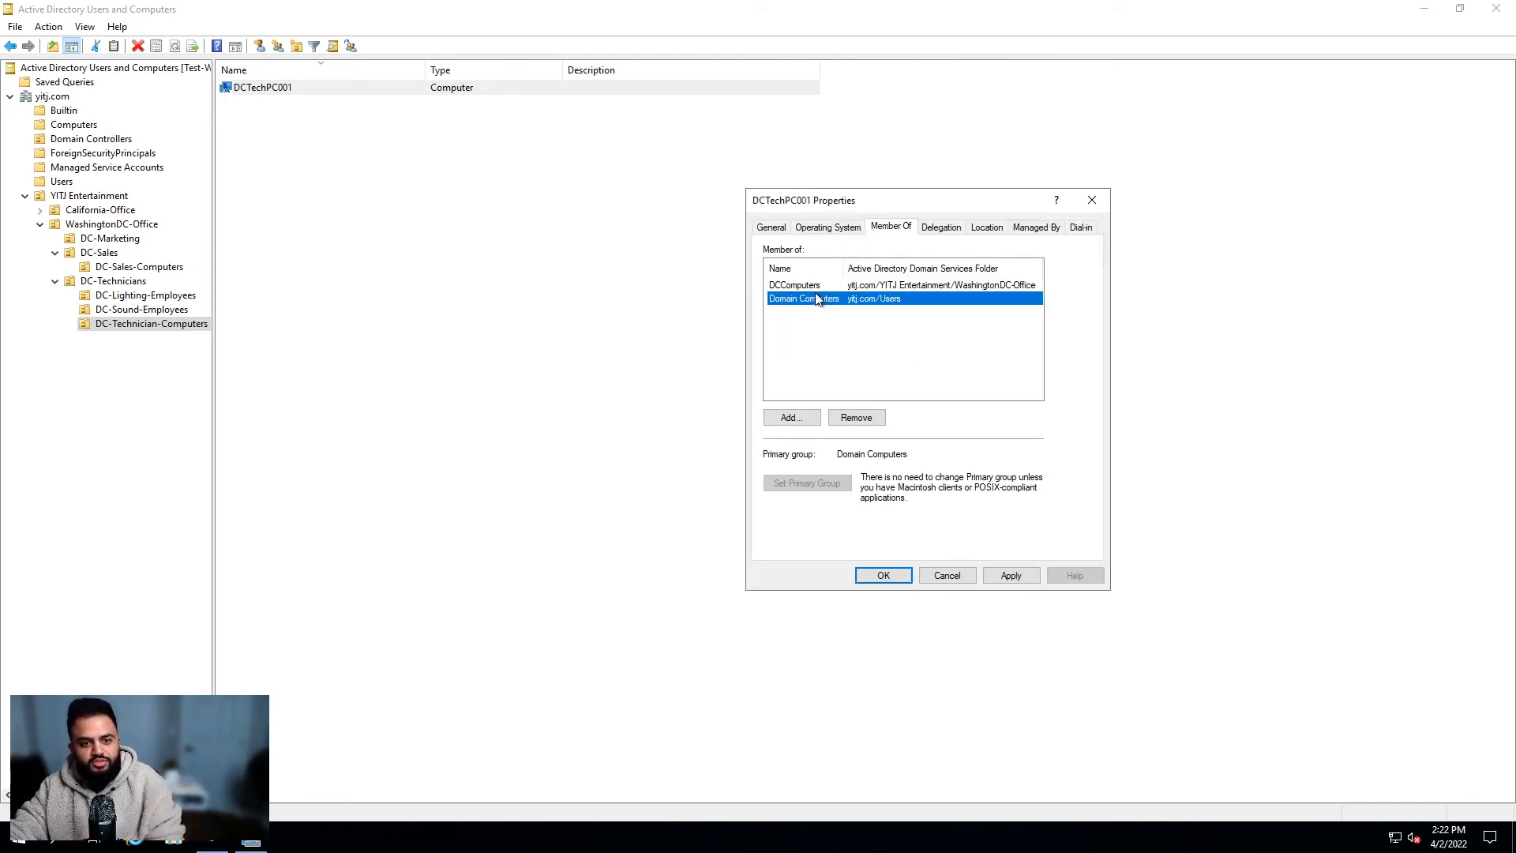
{"action": "left_click", "coordinate": [1010, 577]}
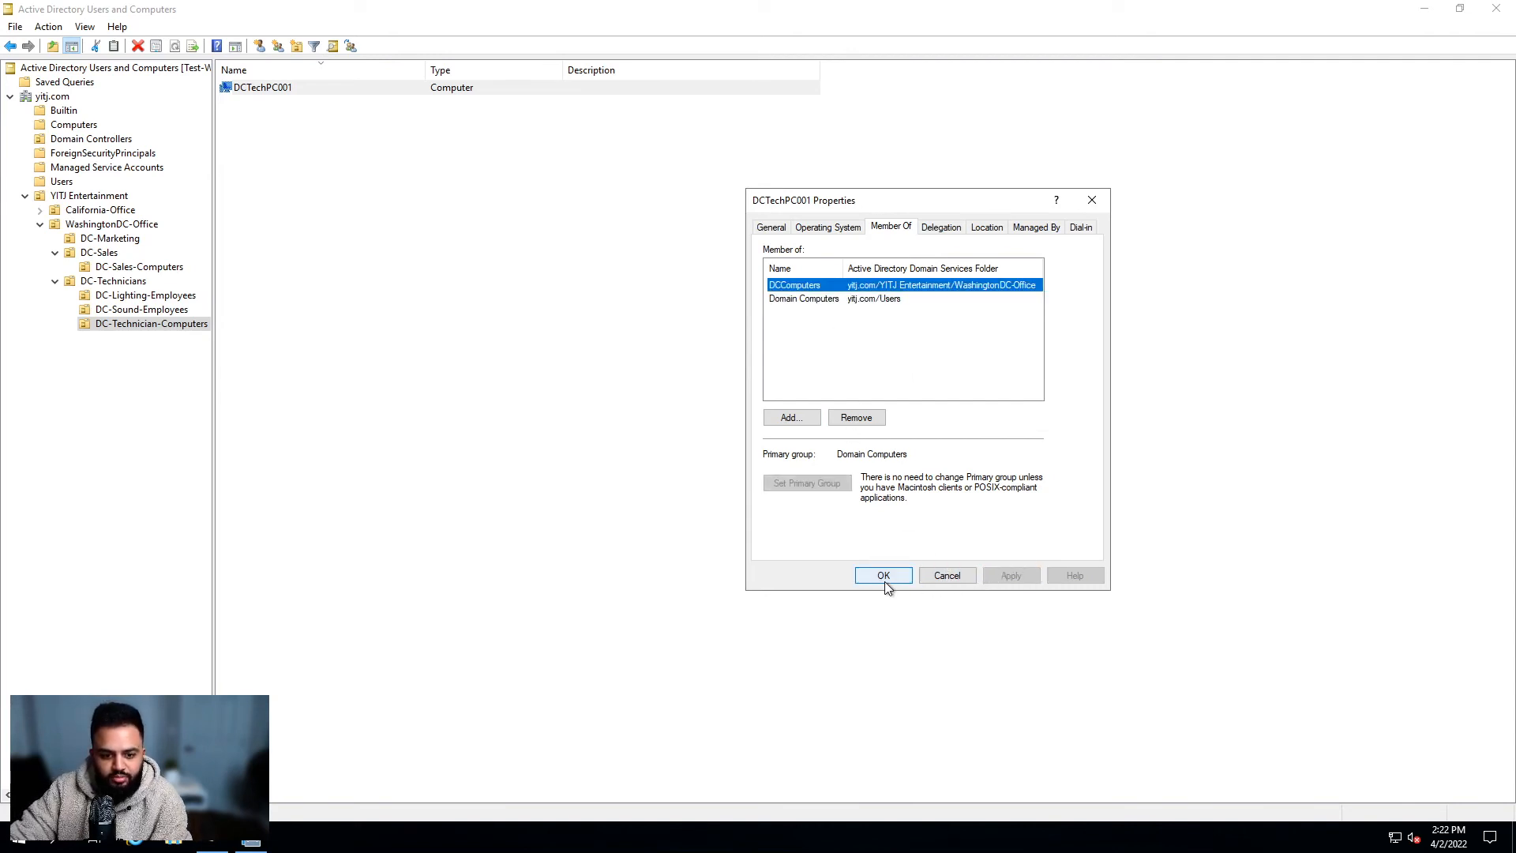
{"action": "left_click", "coordinate": [885, 580]}
Step: Reopen DCTechPC001's Member Of list to verify DCComputers, then cancel
{"action": "double_click", "coordinate": [275, 87]}
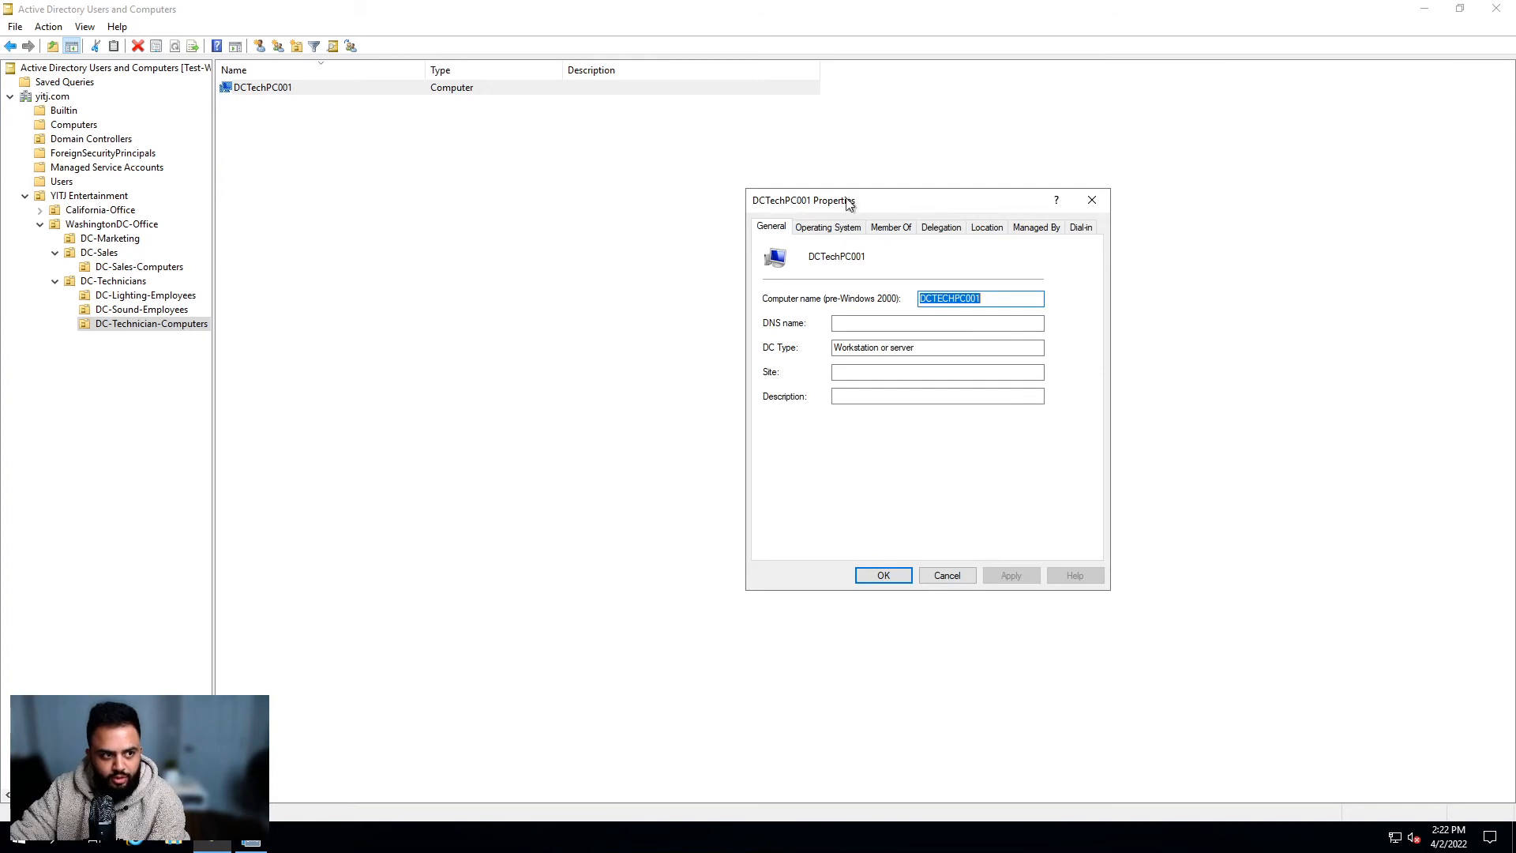
{"action": "left_click", "coordinate": [905, 229]}
{"action": "left_click", "coordinate": [809, 286]}
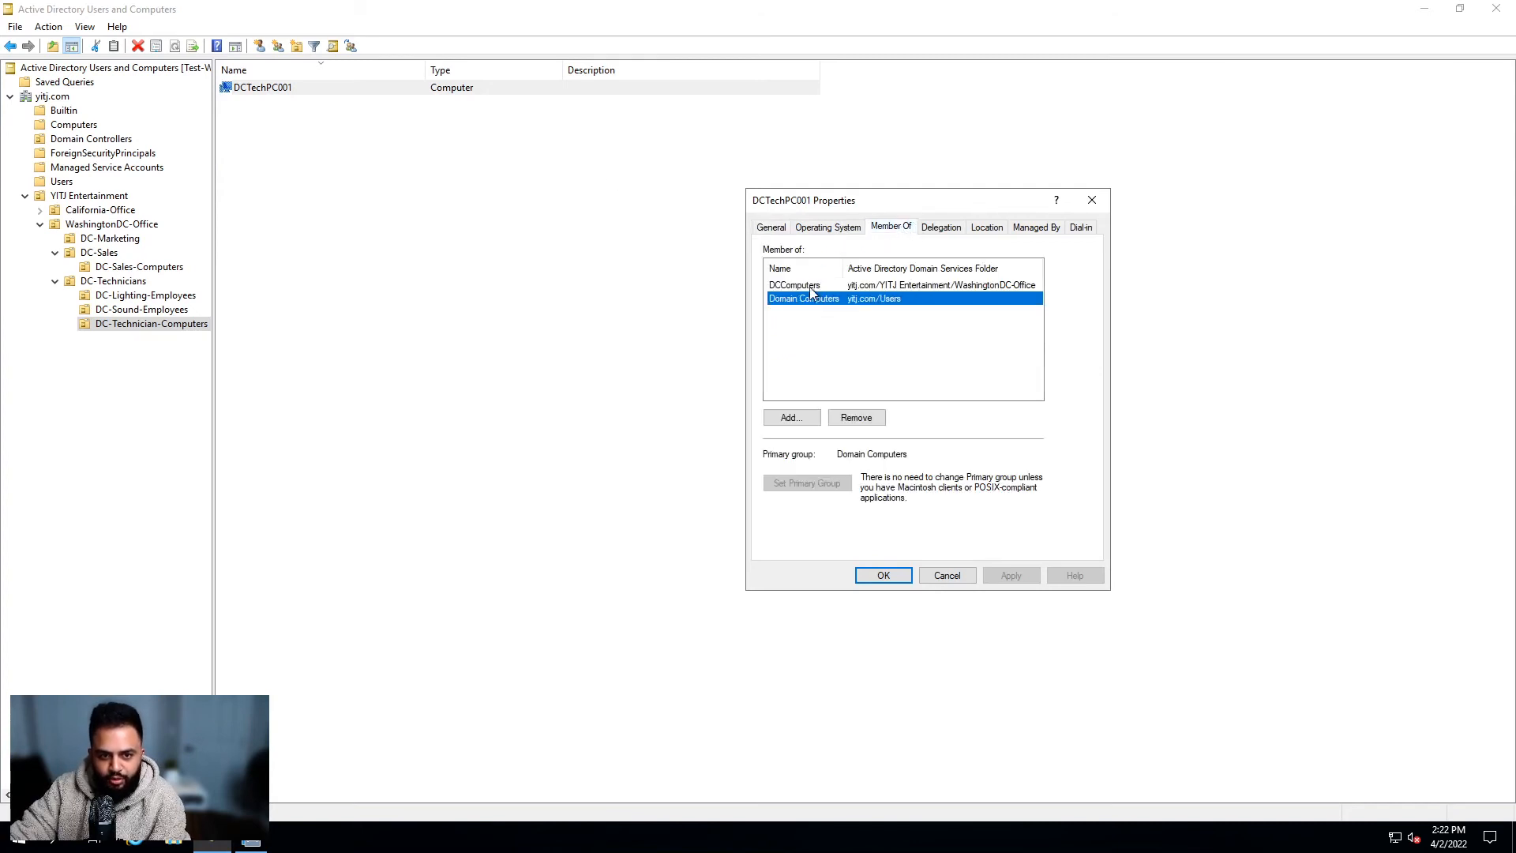
{"action": "left_click", "coordinate": [948, 575]}
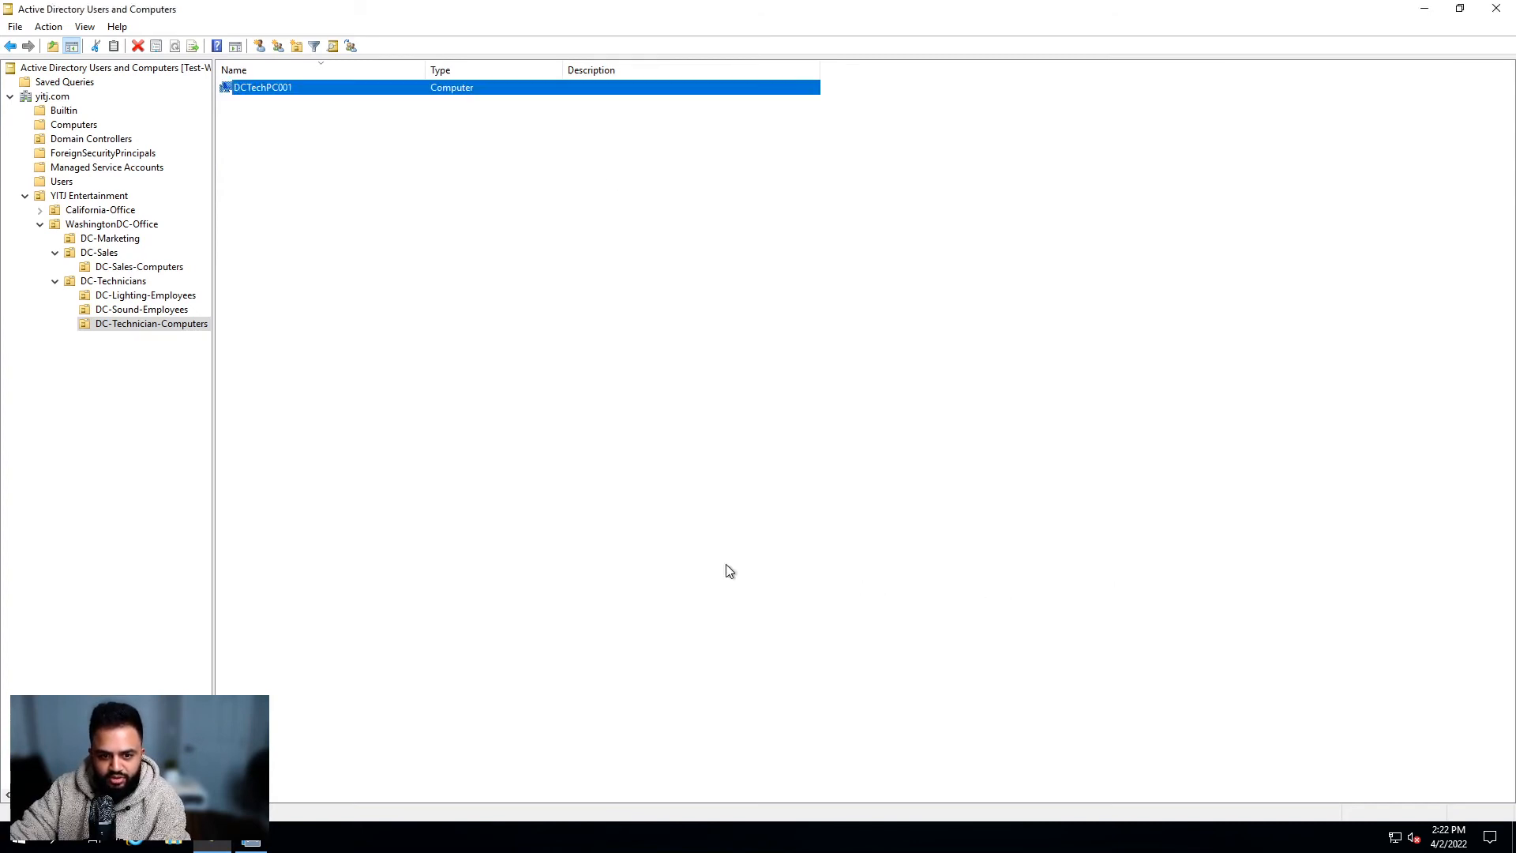
{"action": "left_click", "coordinate": [105, 223]}
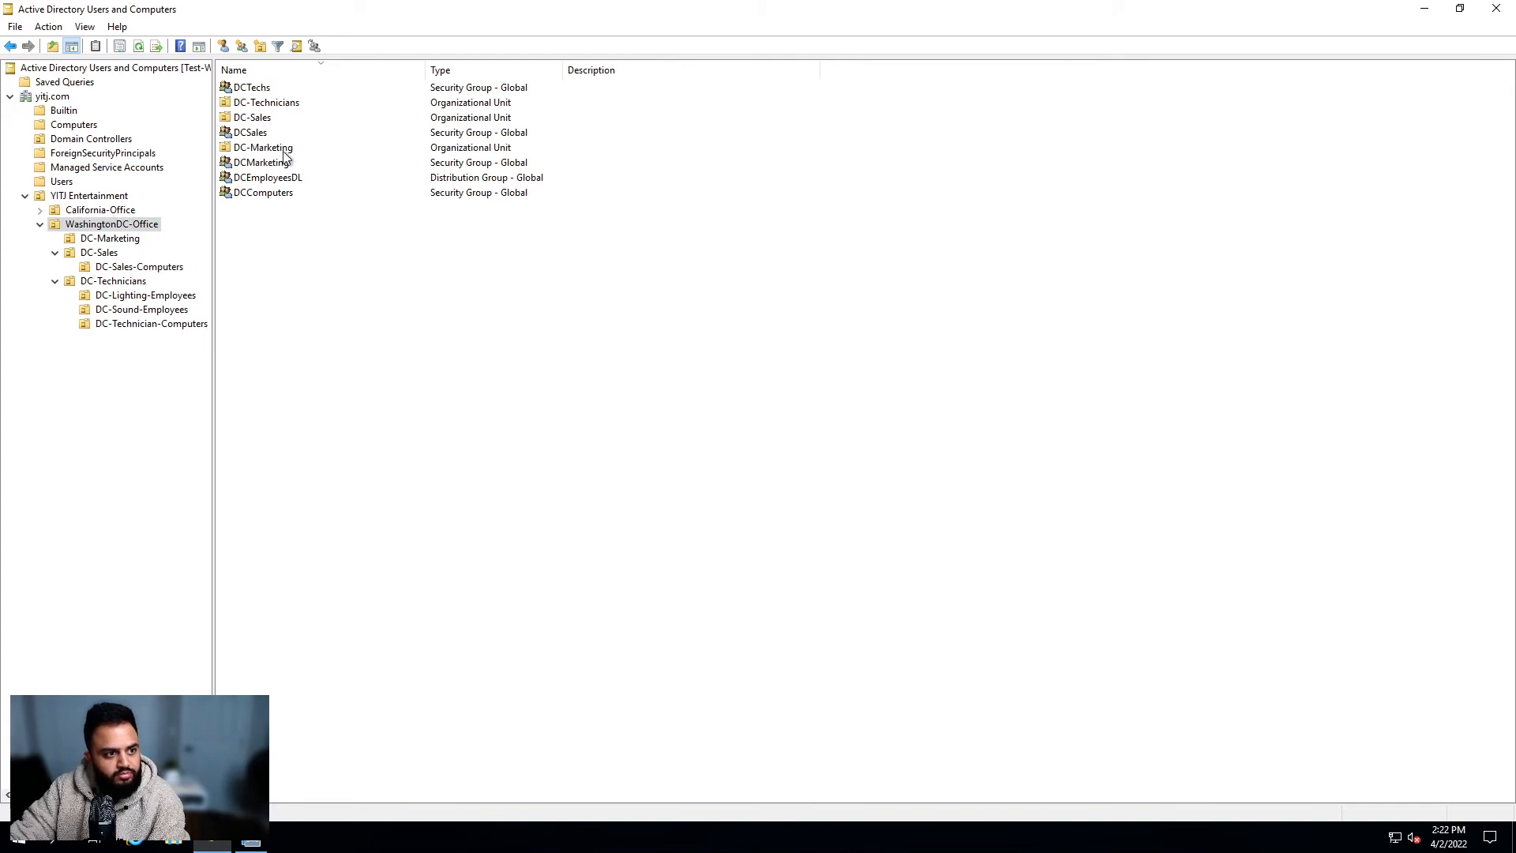
{"action": "left_click", "coordinate": [294, 195]}
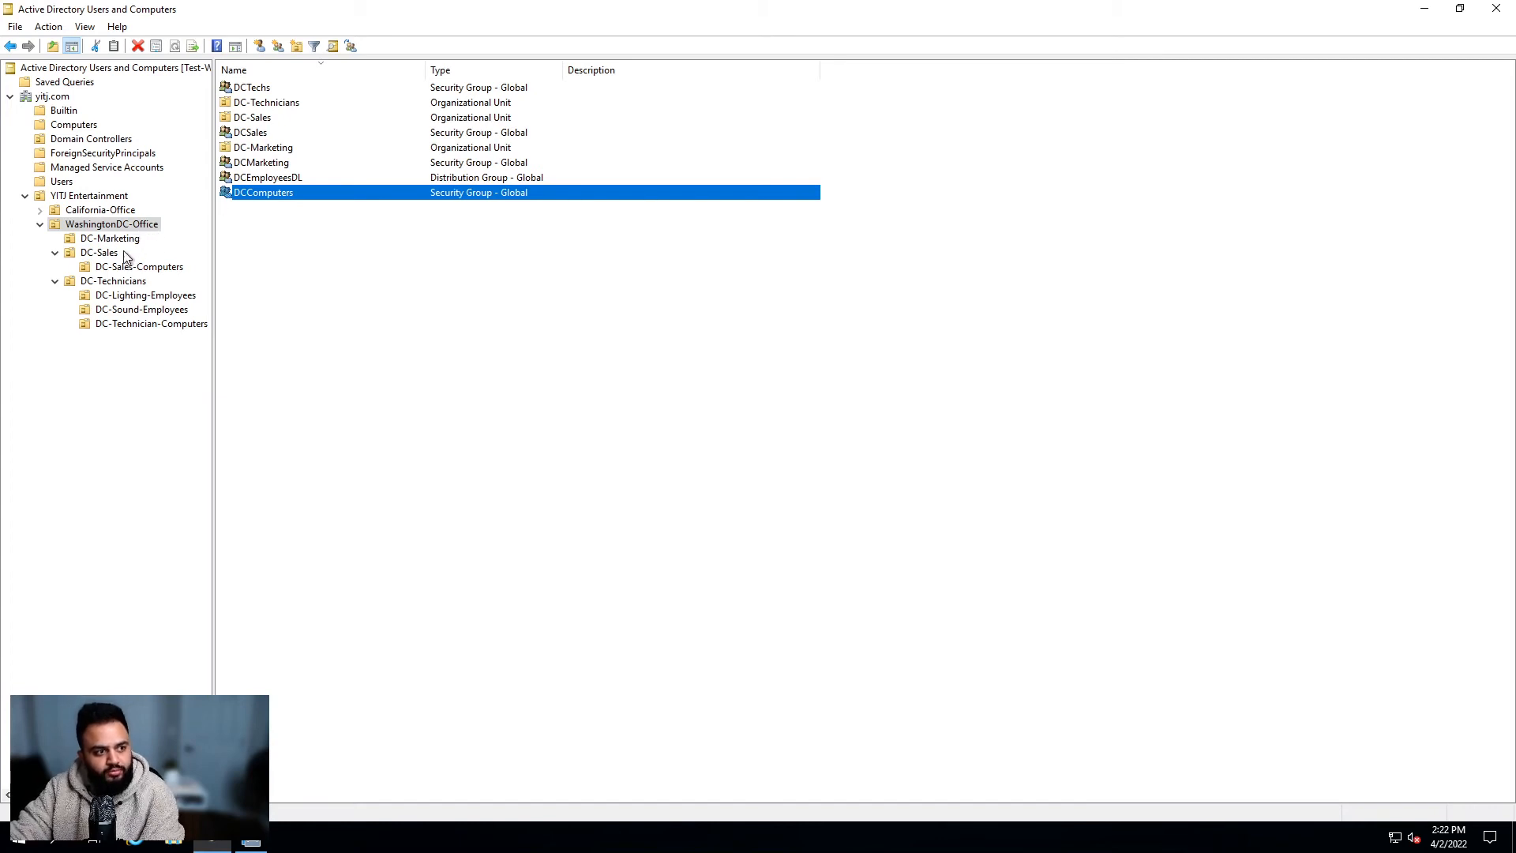
{"action": "left_click", "coordinate": [326, 250]}
{"action": "left_click_drag", "start_coordinate": [270, 253], "coordinate": [332, 237]}
{"action": "left_click", "coordinate": [465, 192]}
{"action": "left_click", "coordinate": [466, 178]}
{"action": "left_click", "coordinate": [474, 165]}
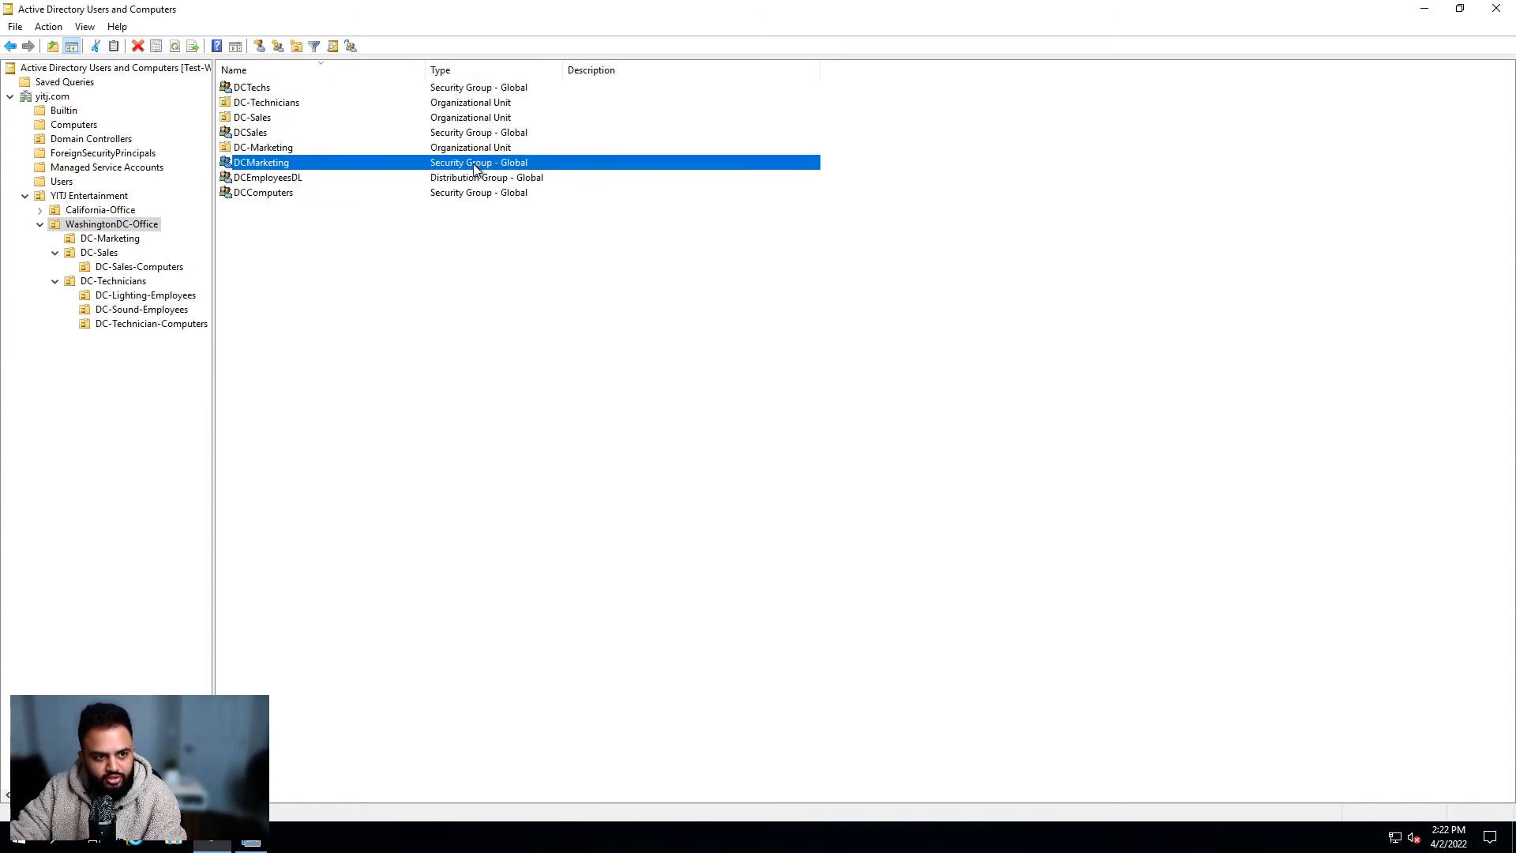
{"action": "left_click", "coordinate": [270, 119]}
{"action": "left_click", "coordinate": [292, 103]}
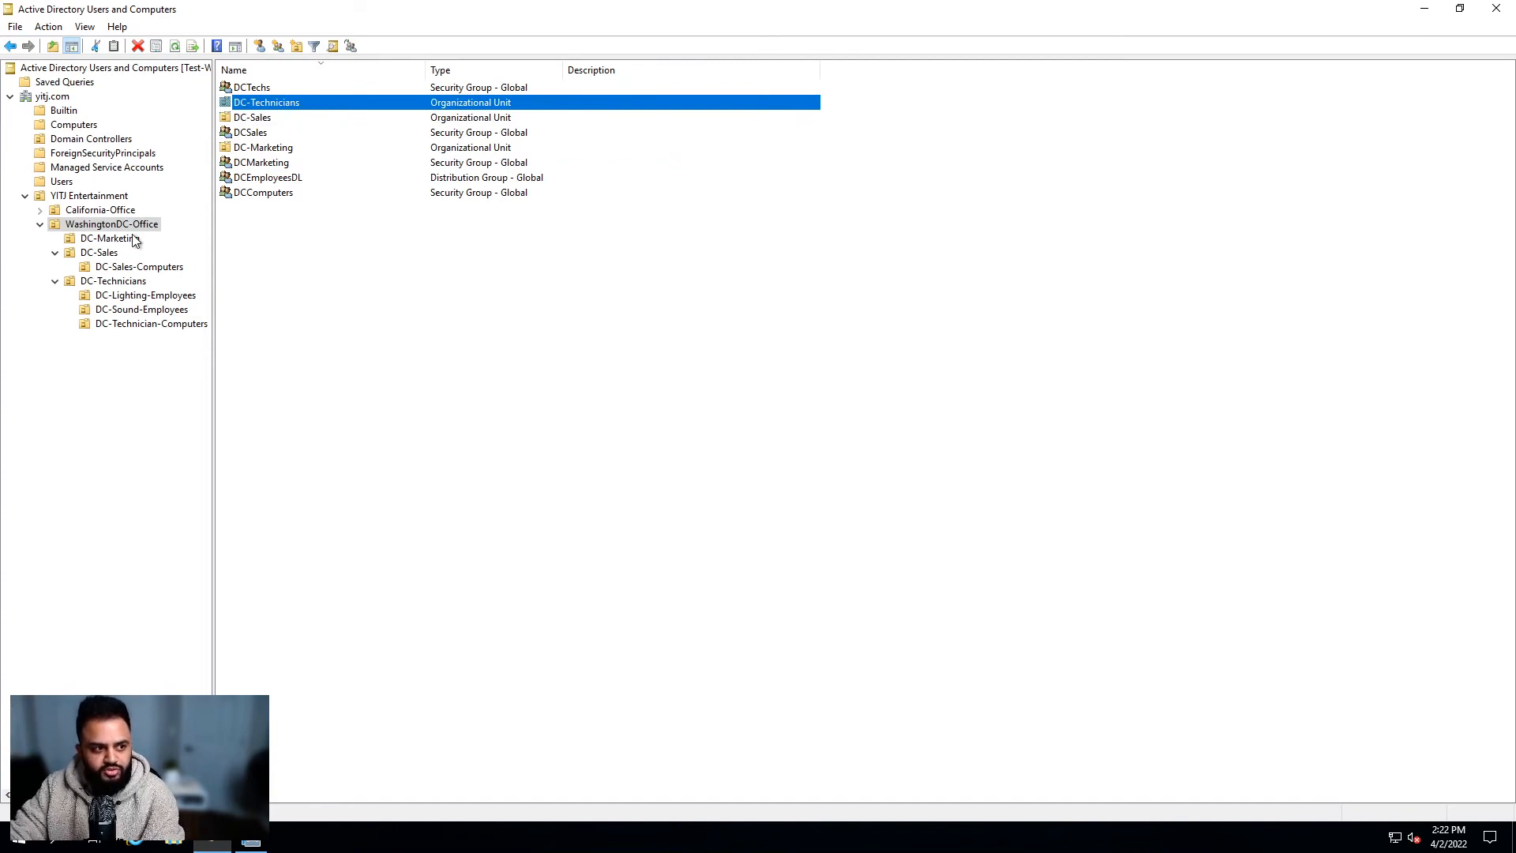
{"action": "left_click", "coordinate": [109, 253]}
{"action": "left_click", "coordinate": [125, 268]}
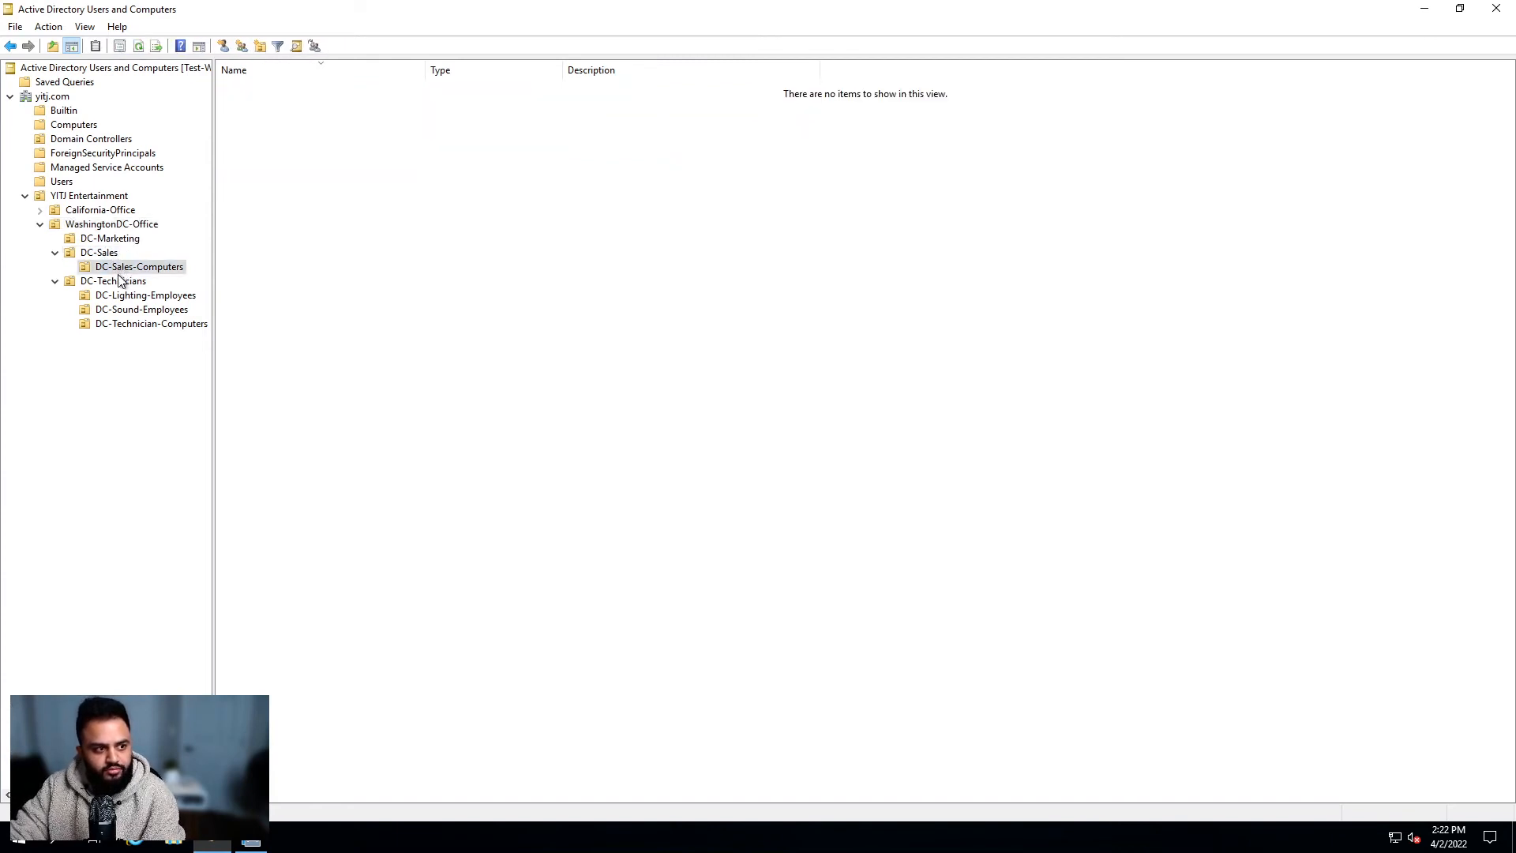
{"action": "left_click", "coordinate": [119, 281]}
{"action": "left_click", "coordinate": [126, 295]}
{"action": "left_click", "coordinate": [130, 312]}
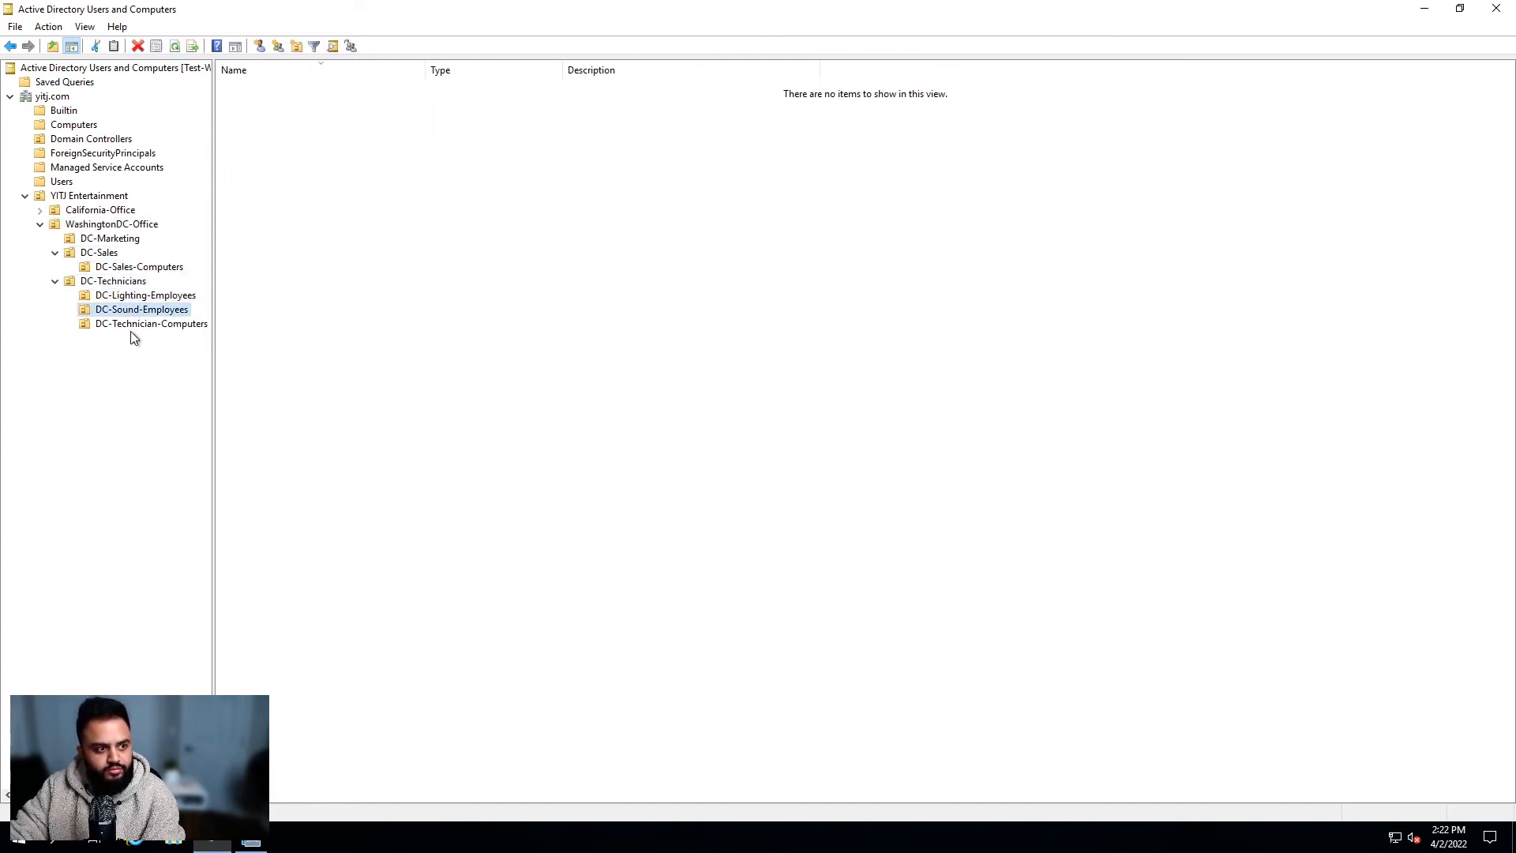
{"action": "left_click", "coordinate": [139, 324]}
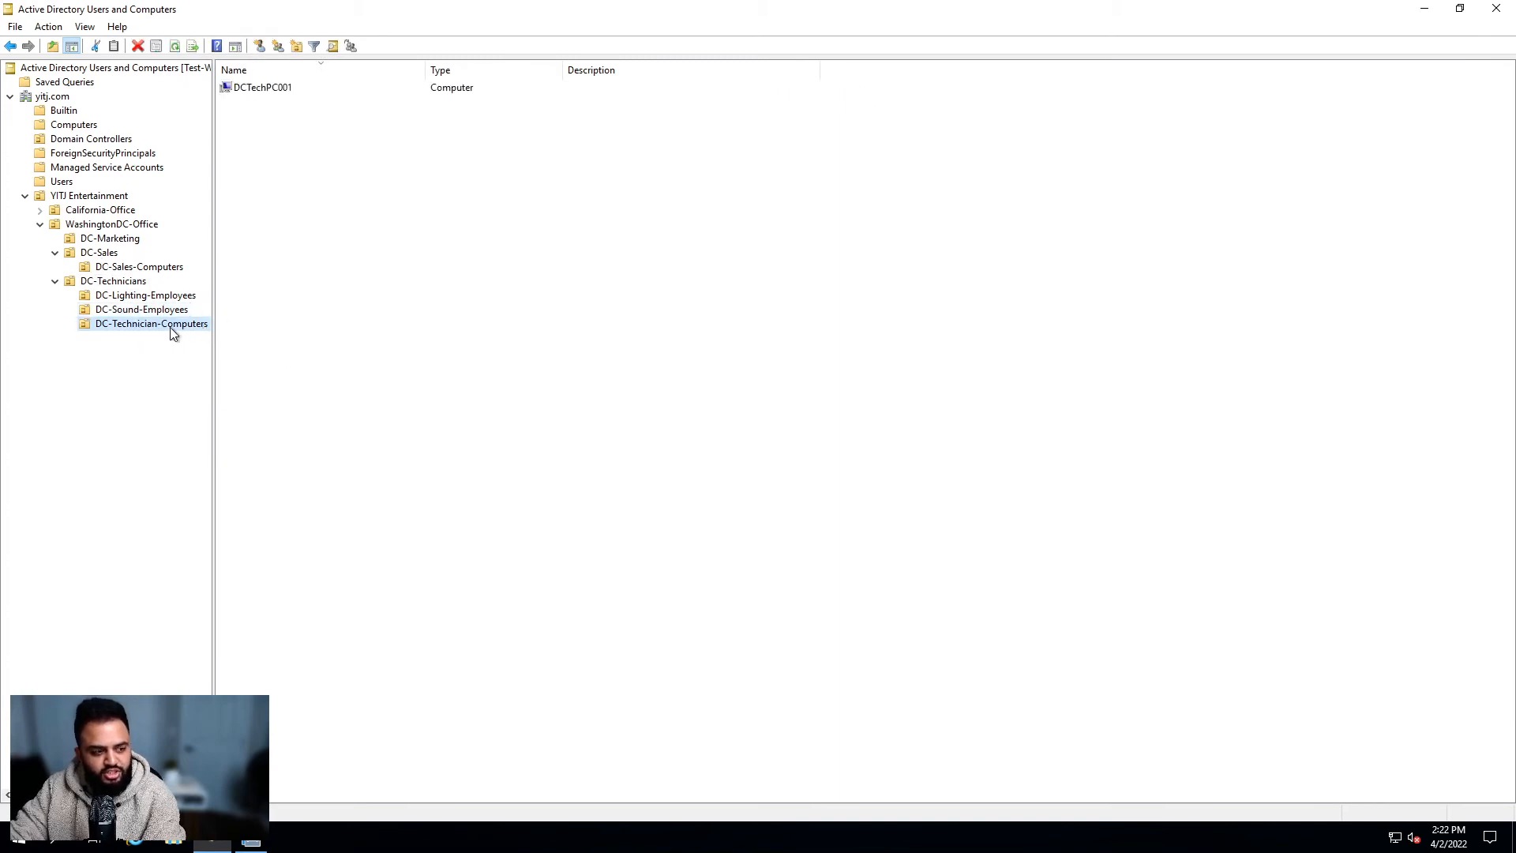
{"action": "left_click", "coordinate": [259, 115]}
{"action": "left_click", "coordinate": [271, 88]}
{"action": "left_click", "coordinate": [288, 174]}
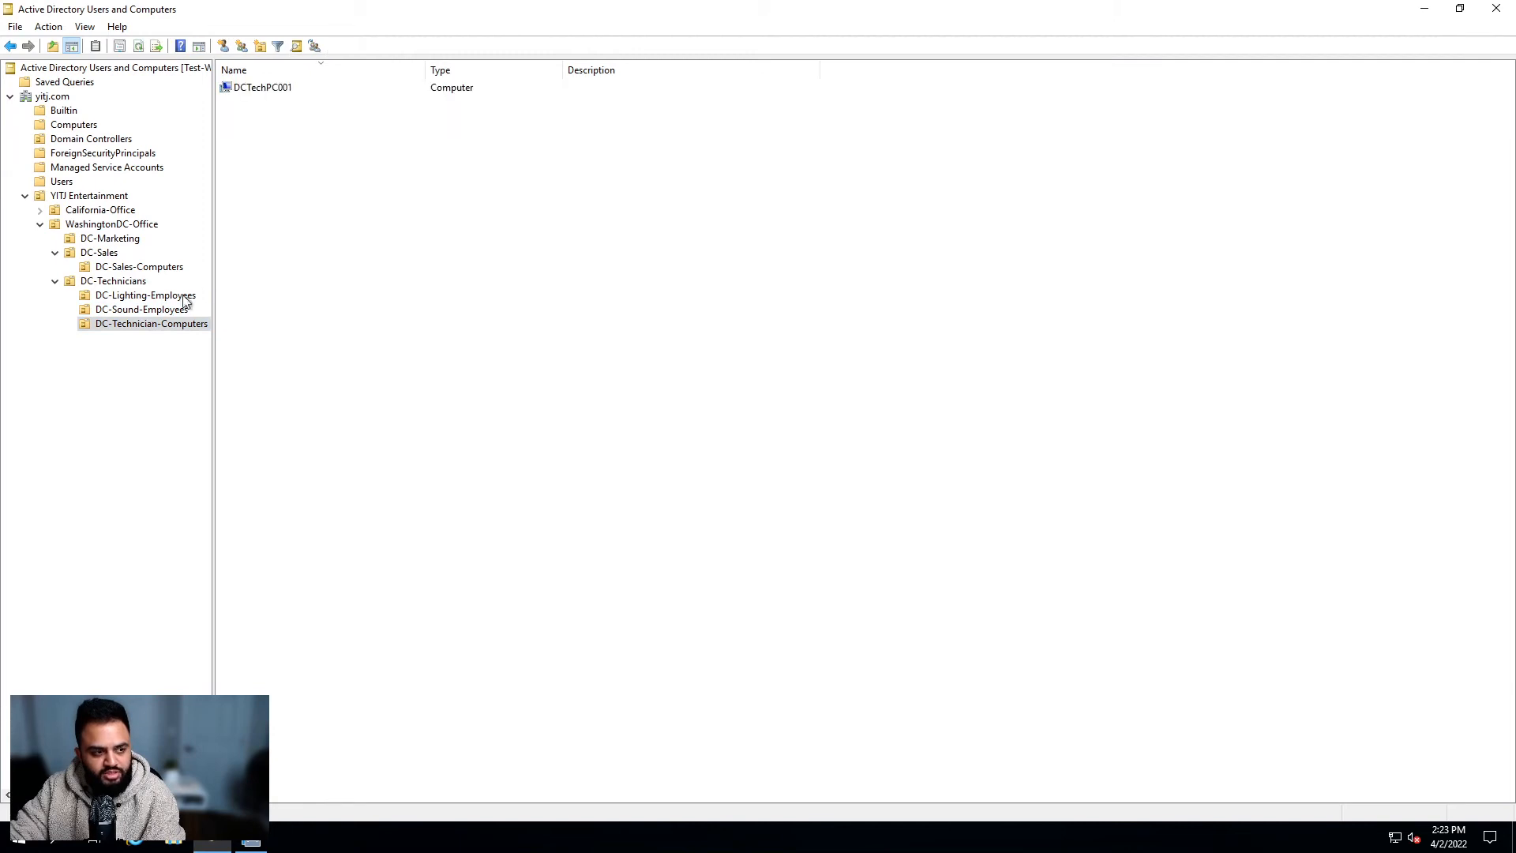
{"action": "left_click", "coordinate": [124, 283]}
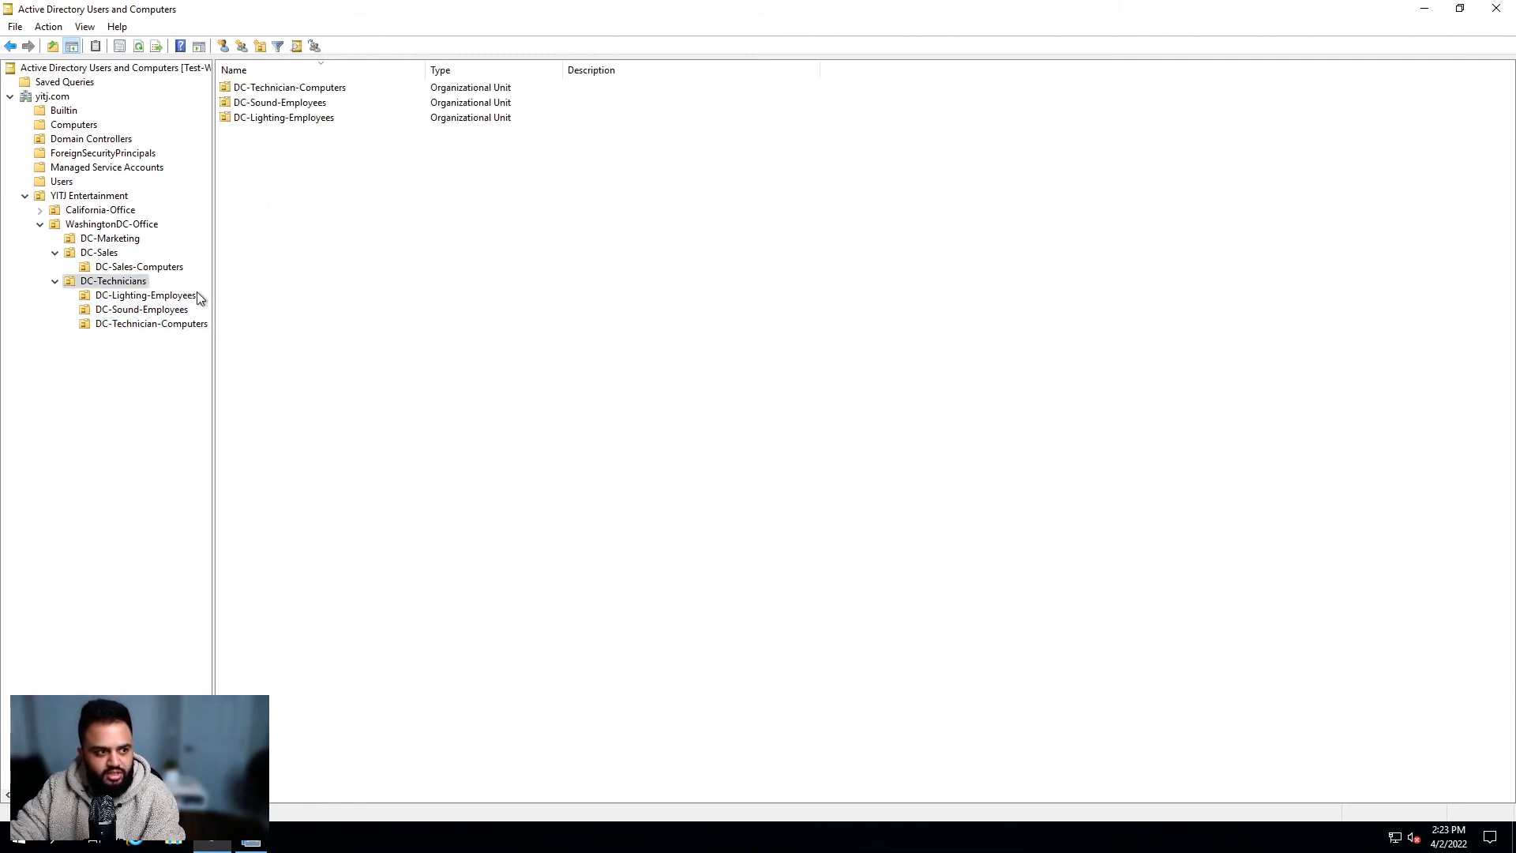
{"action": "left_click", "coordinate": [152, 327]}
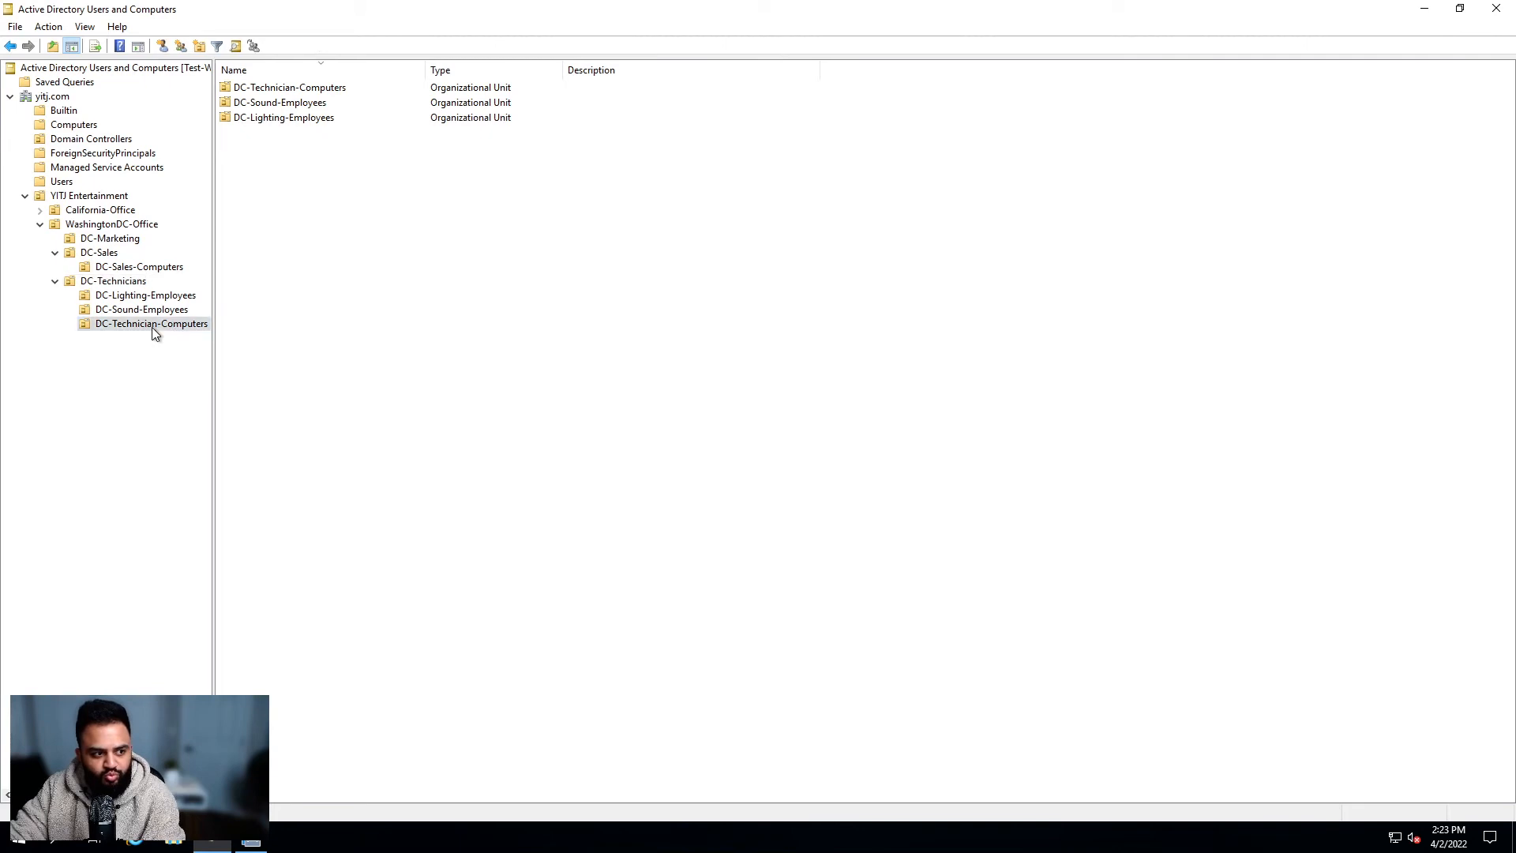
{"action": "left_click", "coordinate": [113, 282]}
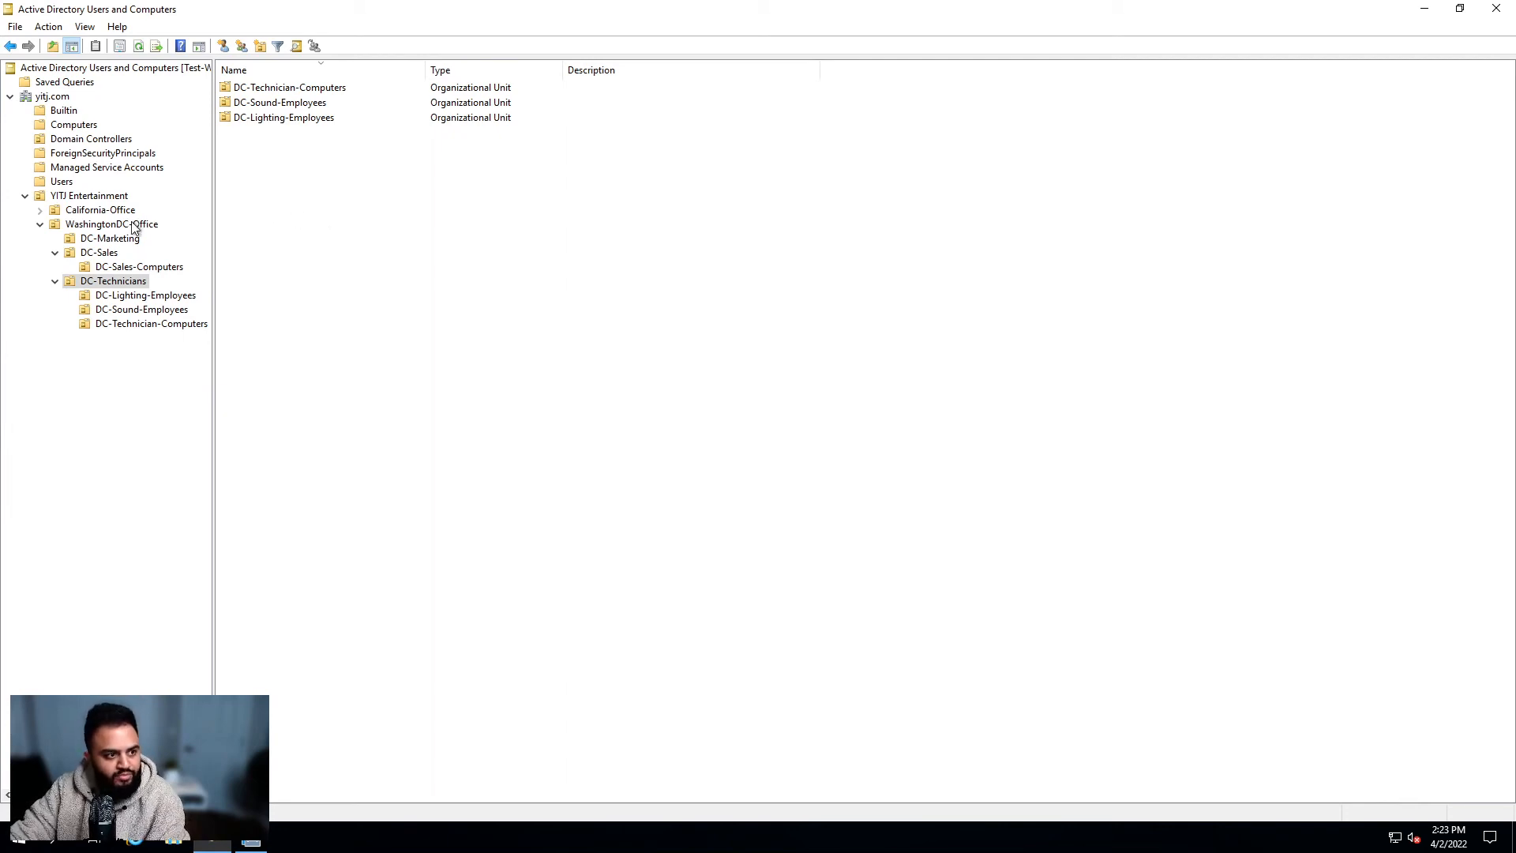
{"action": "left_click", "coordinate": [145, 324]}
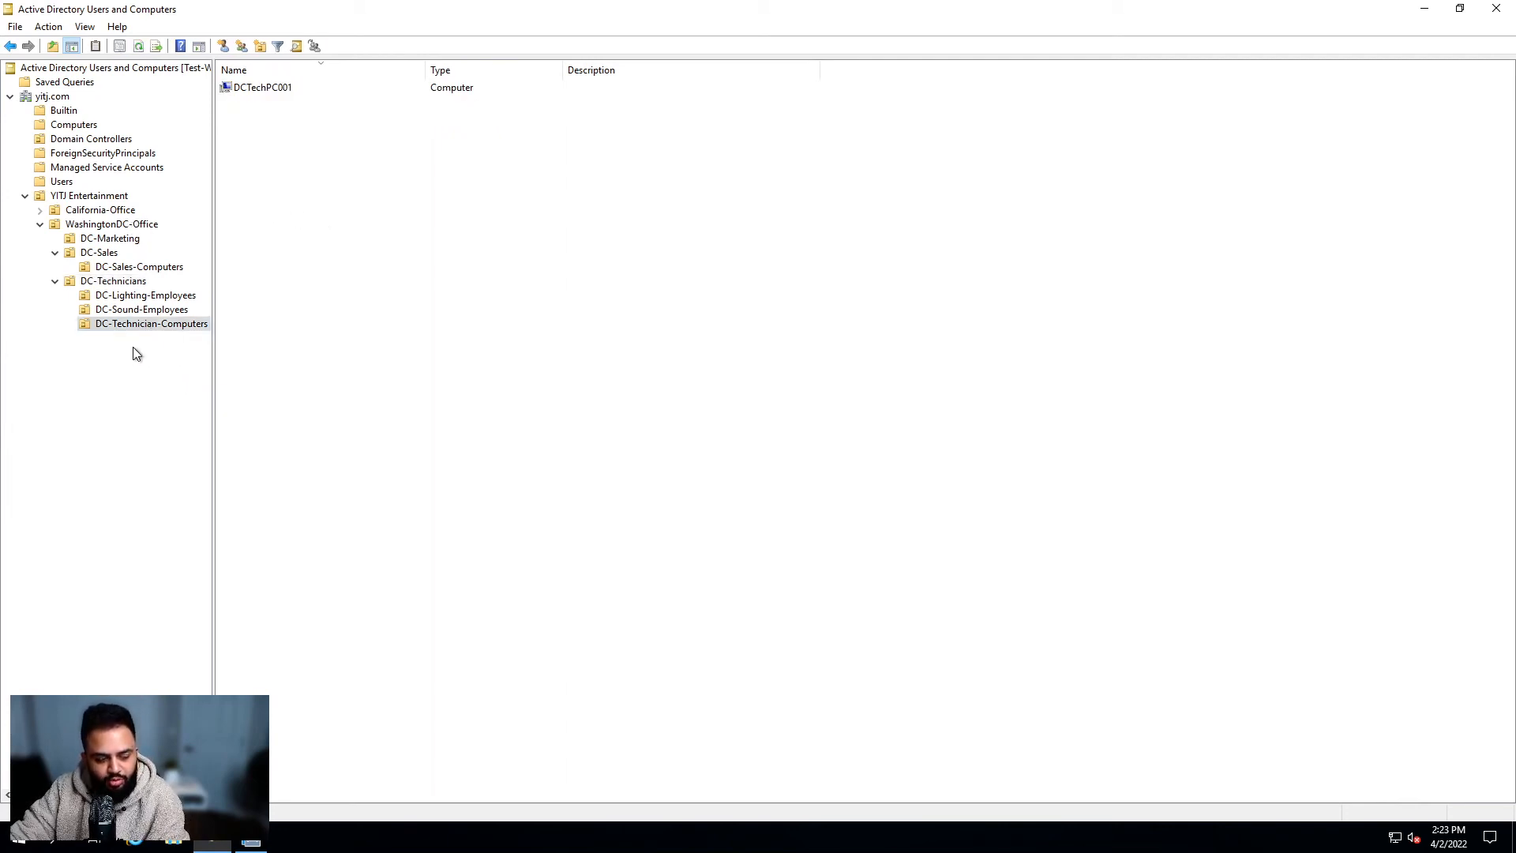
{"action": "left_click", "coordinate": [115, 282]}
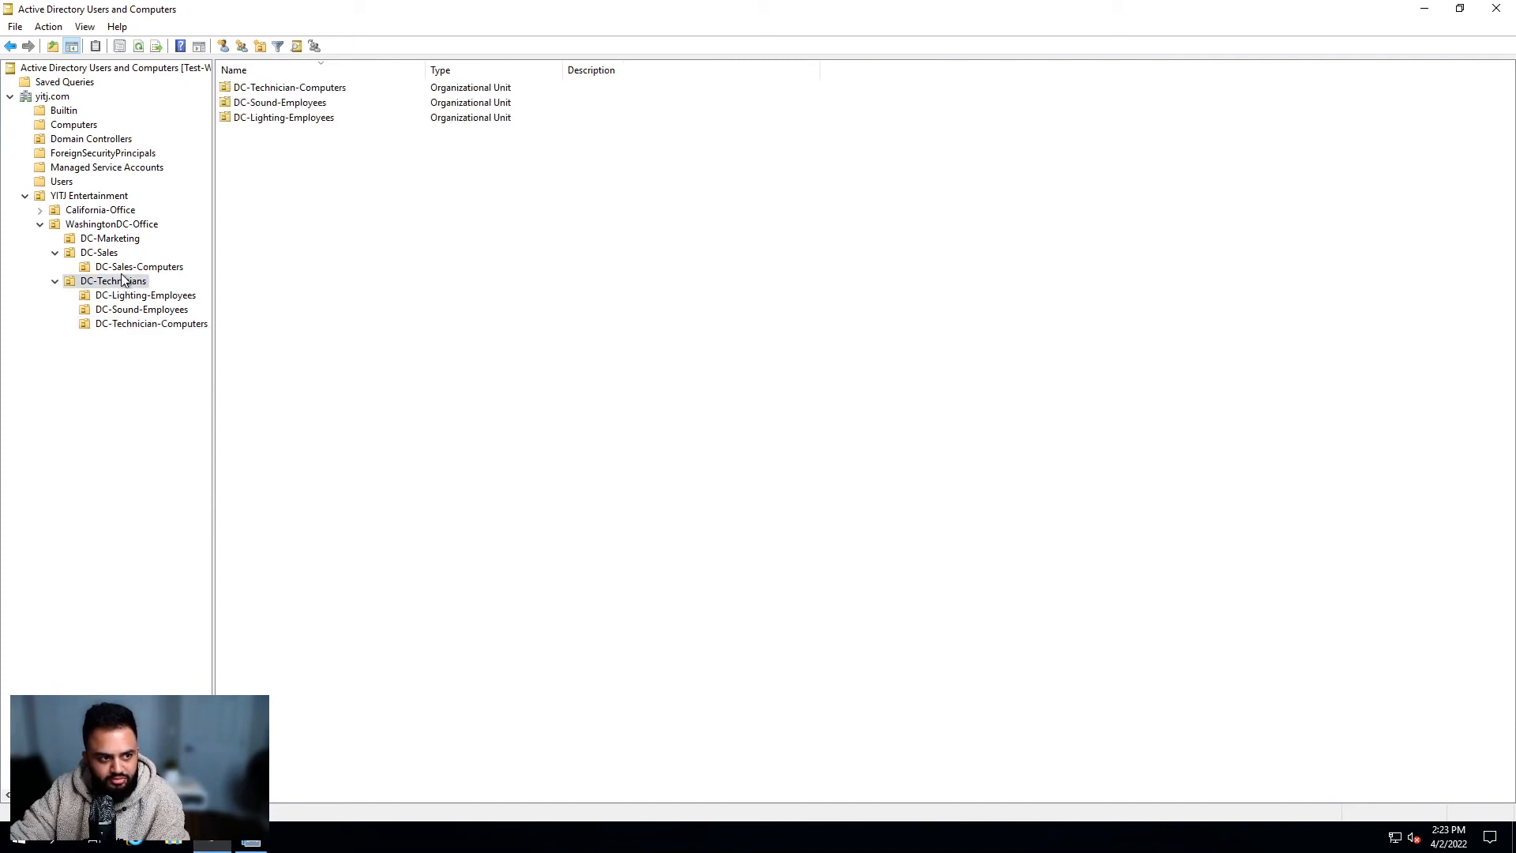
{"action": "left_click", "coordinate": [119, 324]}
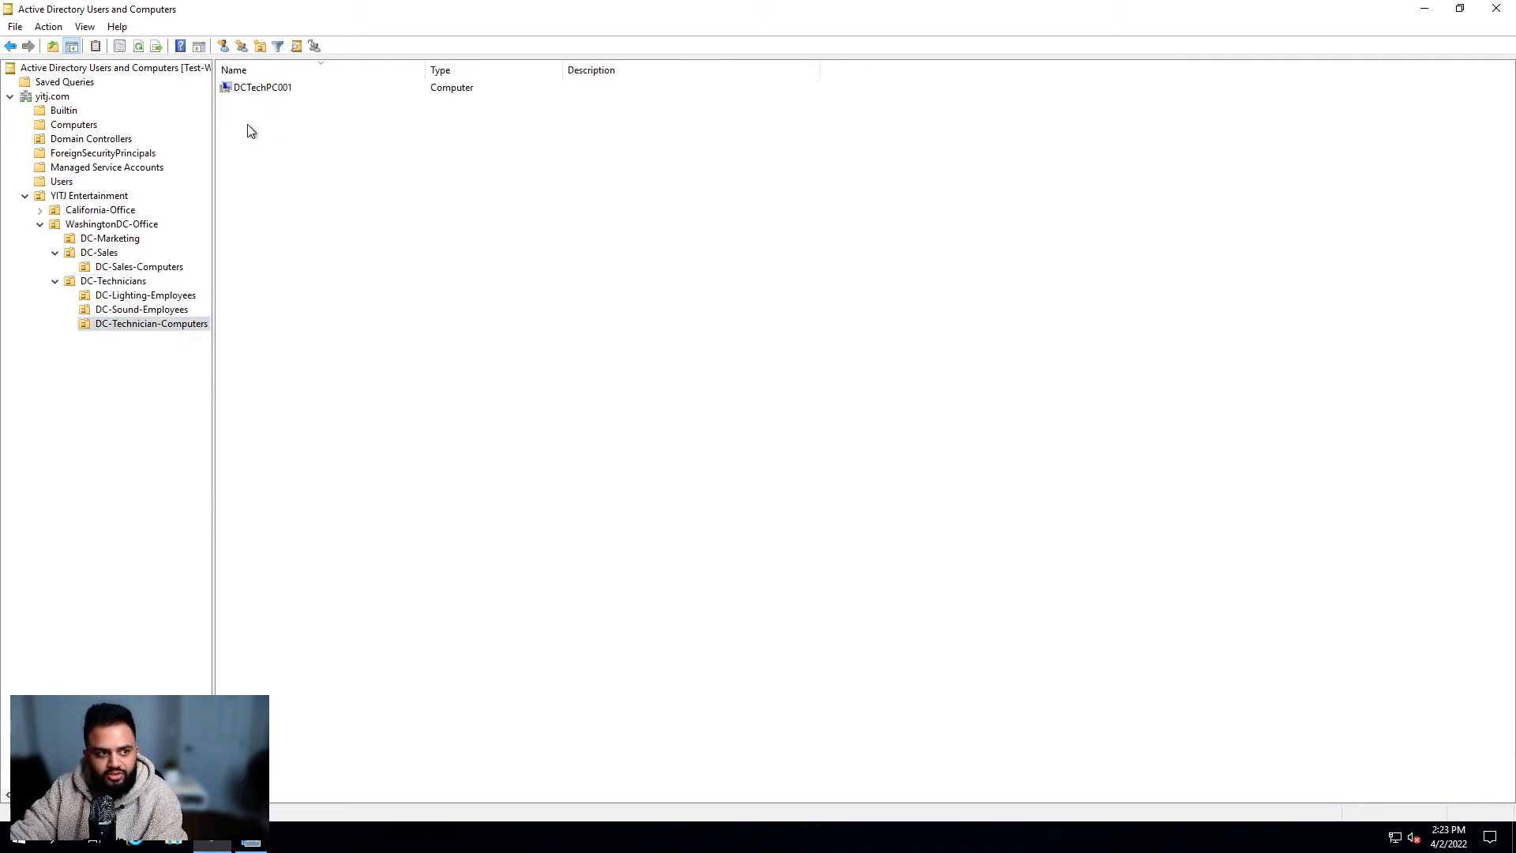
Step: Recheck DCTechPC001's group memberships and close its properties without changes
{"action": "double_click", "coordinate": [252, 89]}
{"action": "left_click", "coordinate": [892, 228]}
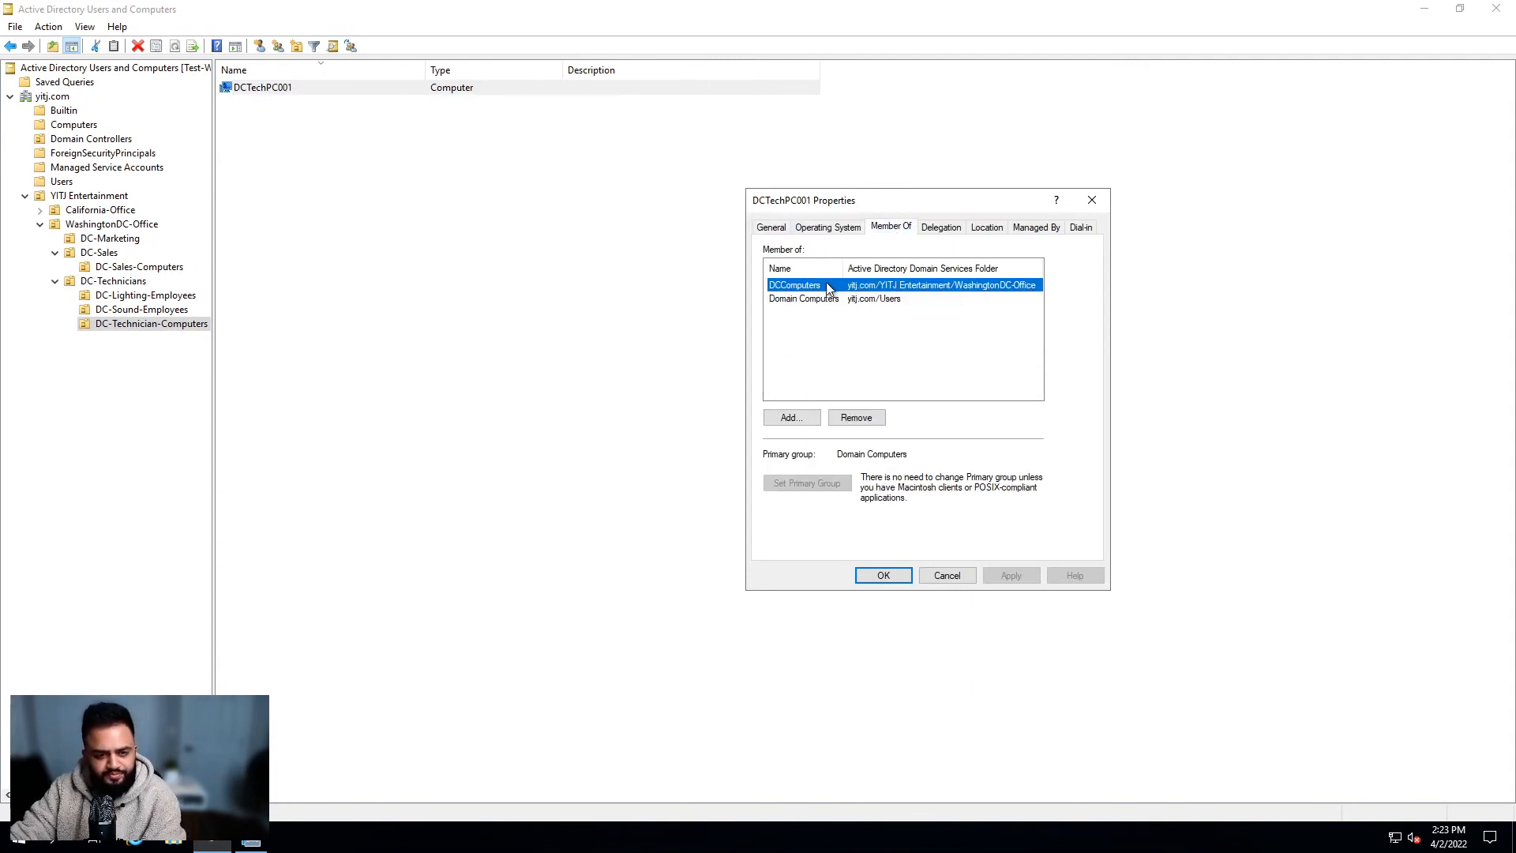
{"action": "left_click", "coordinate": [925, 575]}
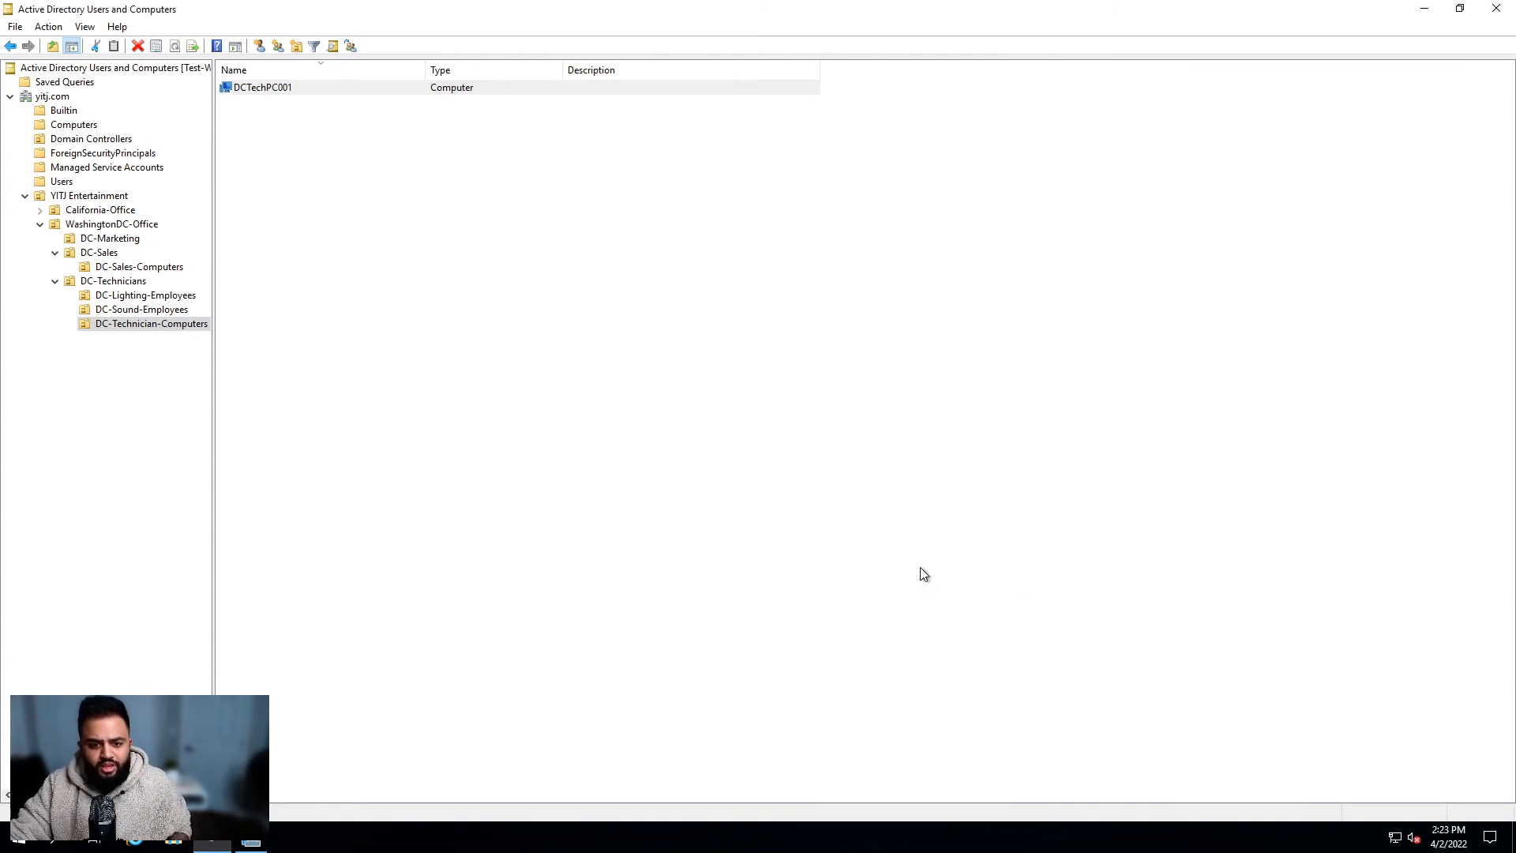
{"action": "left_click", "coordinate": [622, 329]}
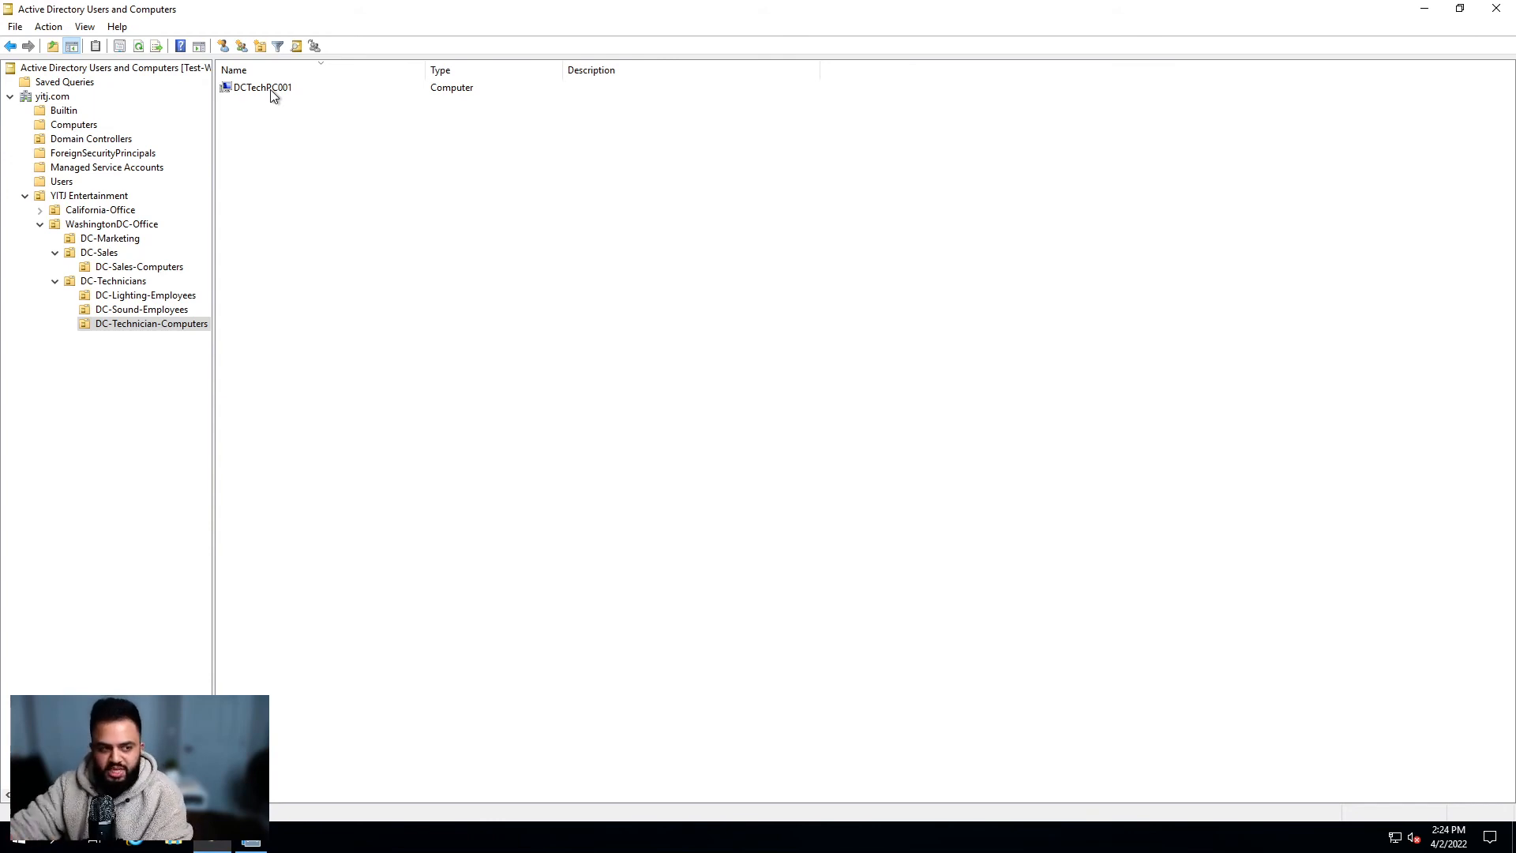
Step: Show WashingtonDC-Office's contents and sort them by the Type column
{"action": "left_click", "coordinate": [127, 282]}
{"action": "left_click", "coordinate": [113, 227]}
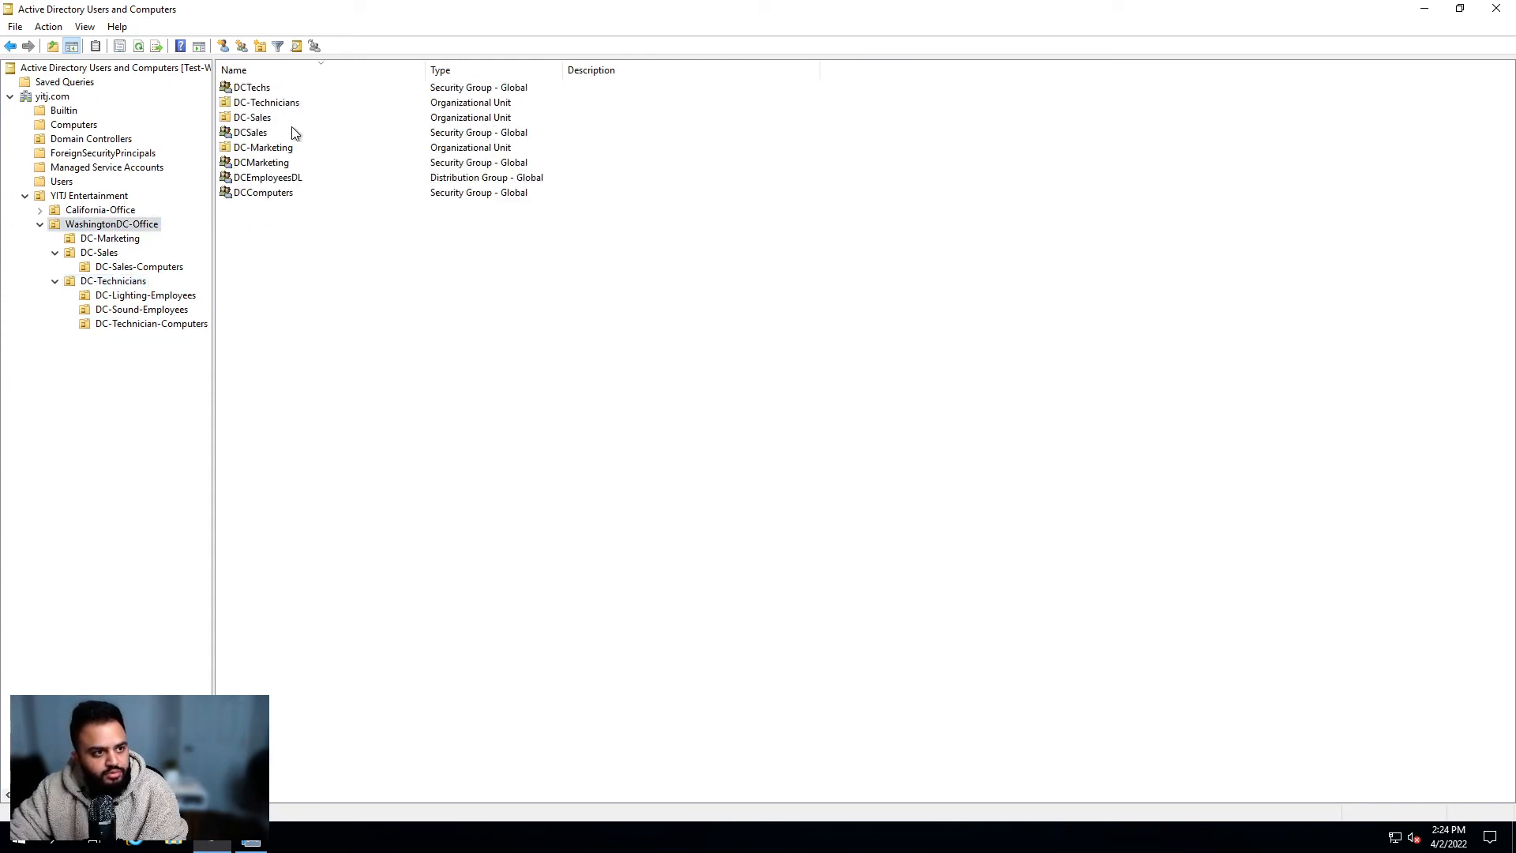
{"action": "left_click", "coordinate": [107, 197]}
{"action": "left_click", "coordinate": [115, 225]}
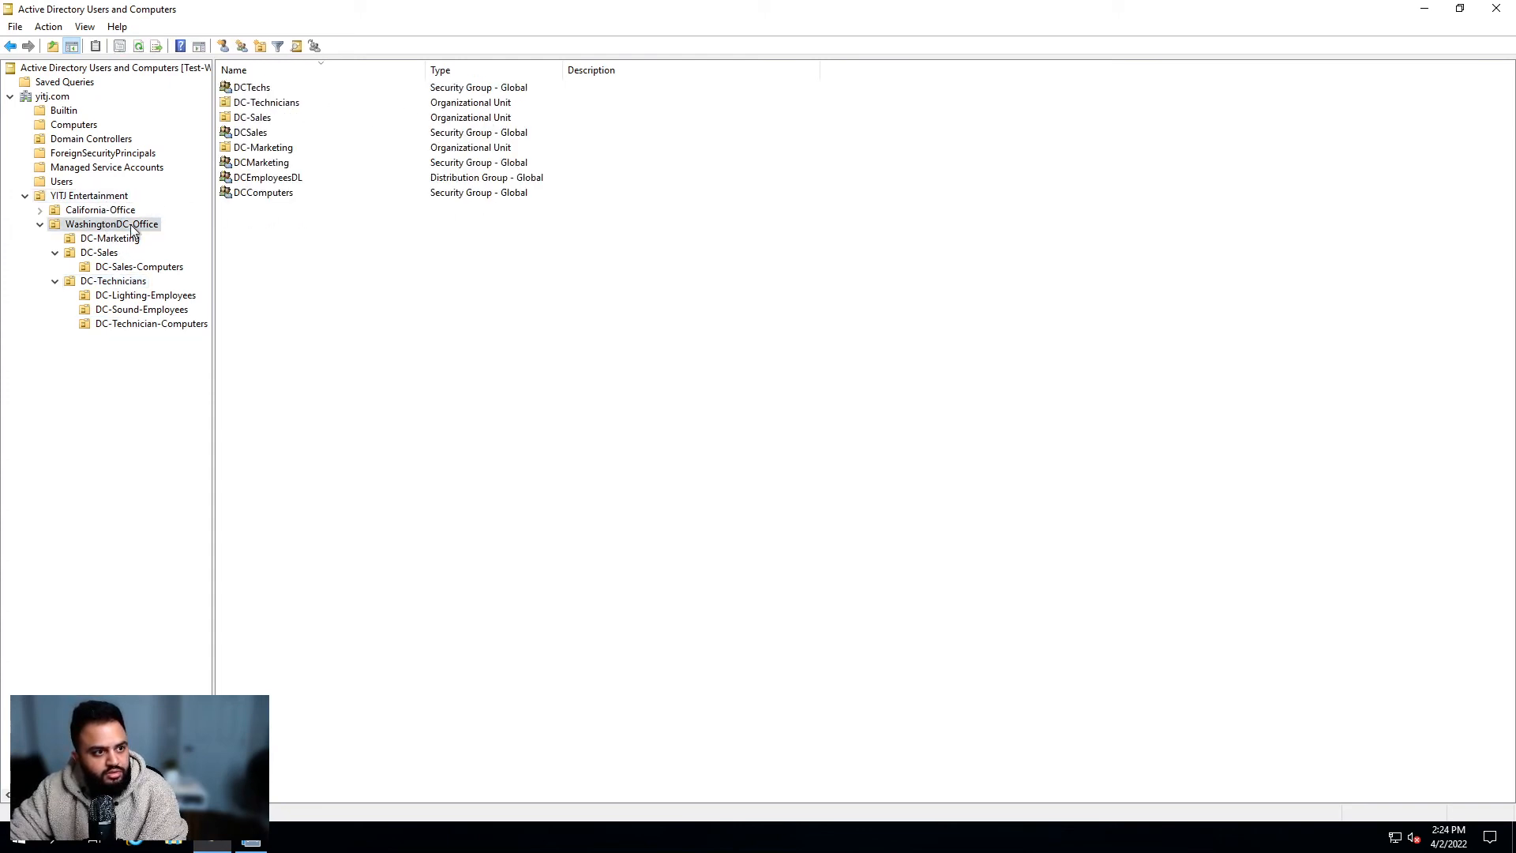
{"action": "left_click", "coordinate": [481, 73]}
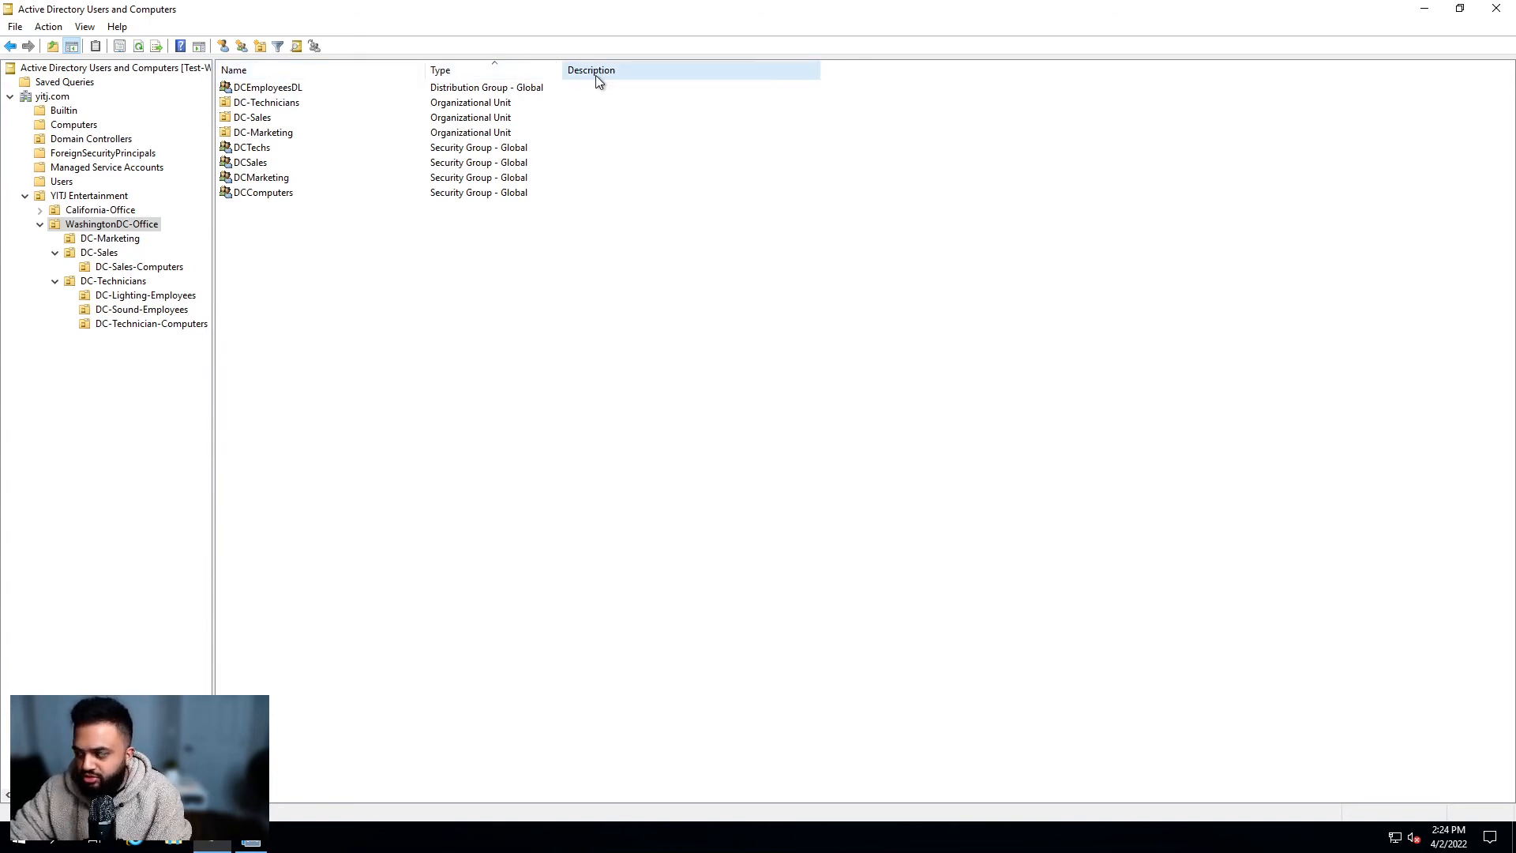
{"action": "left_click", "coordinate": [435, 91]}
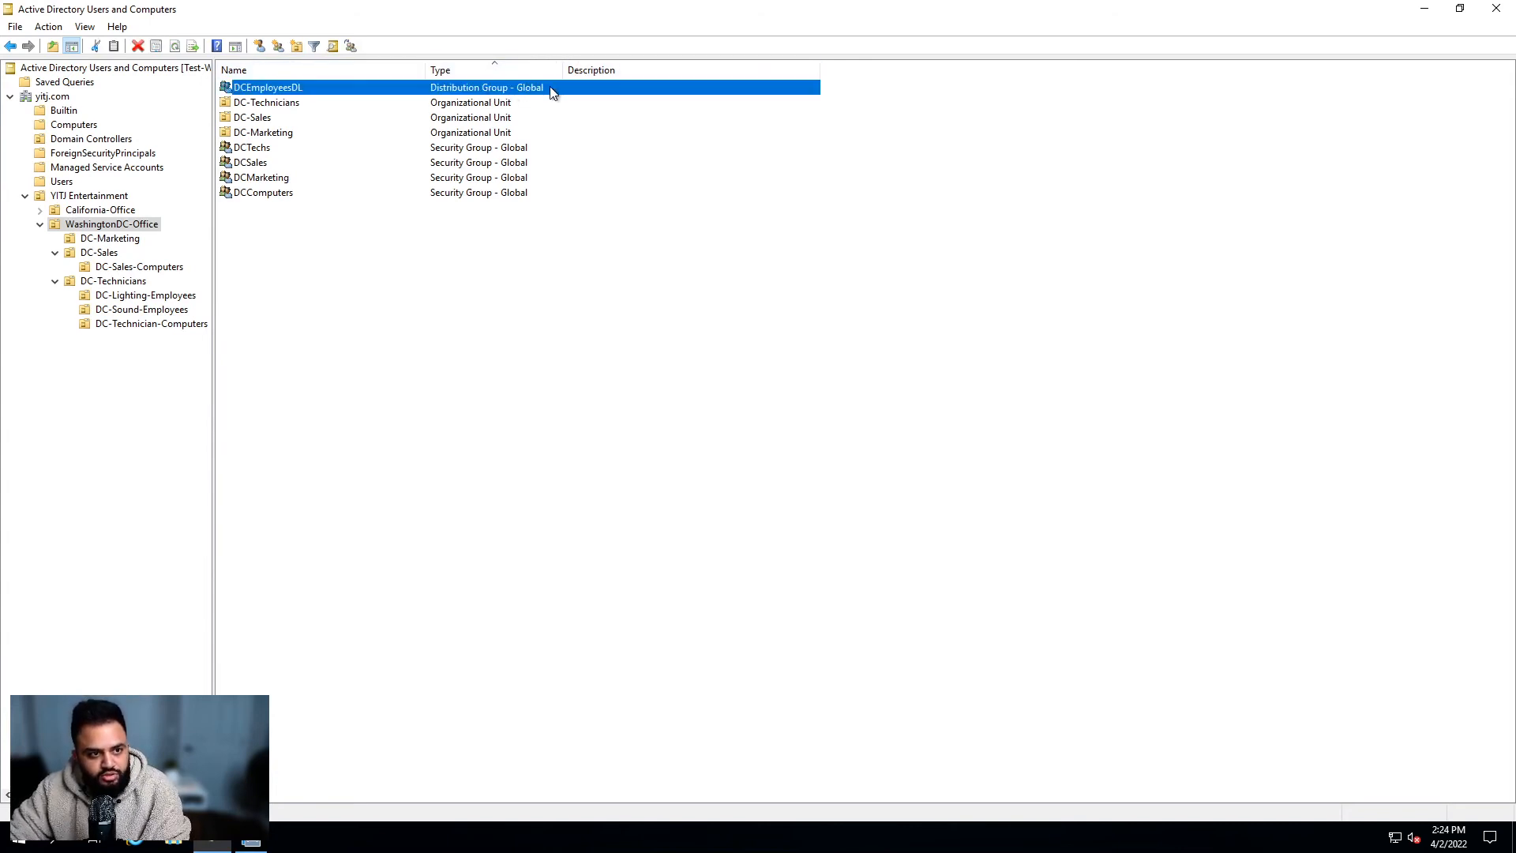
{"action": "right_click", "coordinate": [301, 243]}
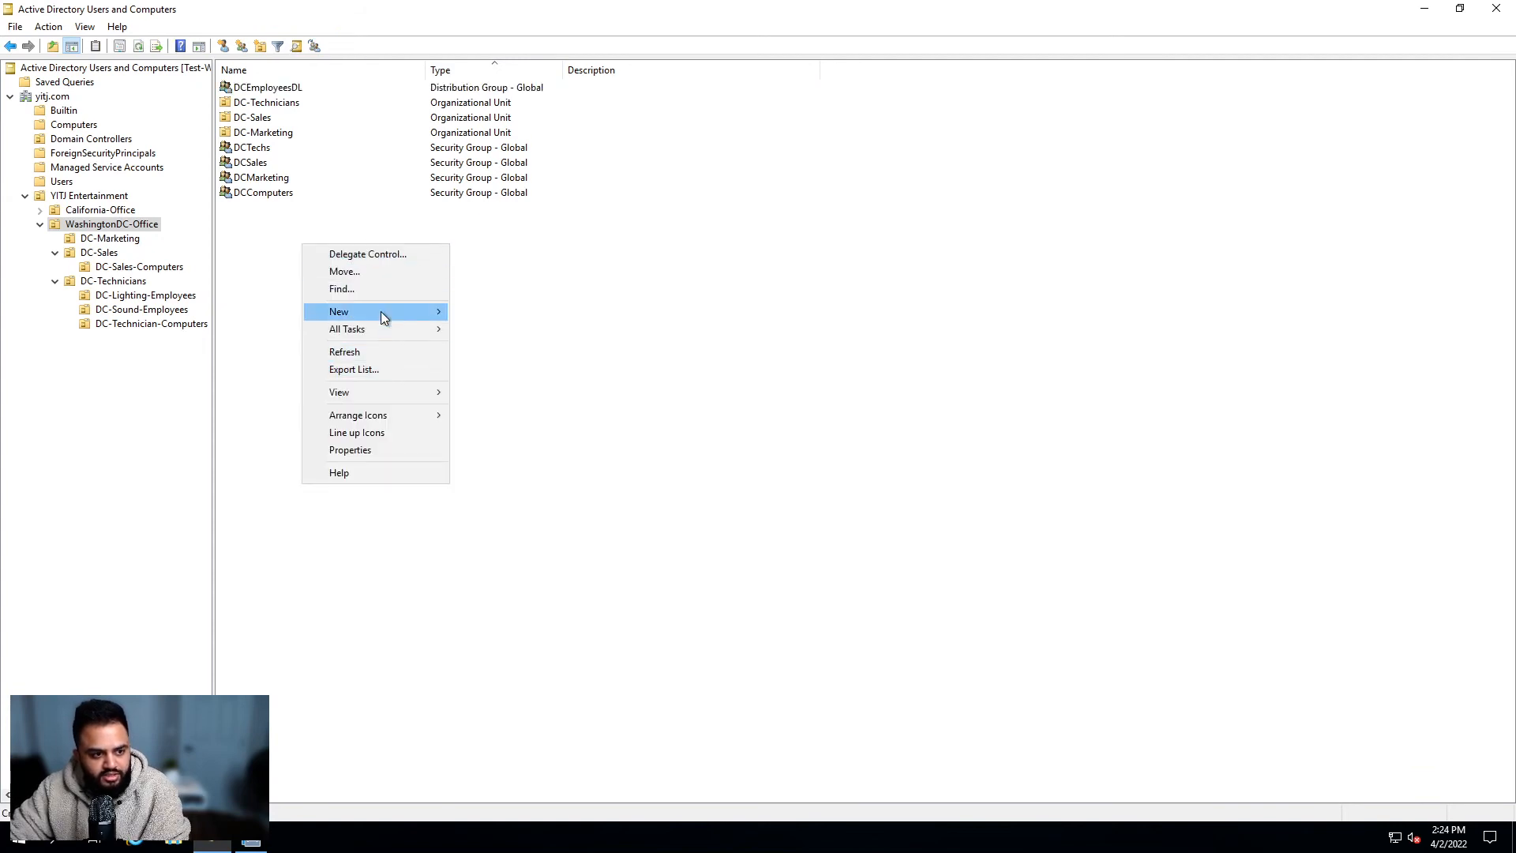
{"action": "mouse_move", "coordinate": [382, 311]}
{"action": "left_click", "coordinate": [582, 345]}
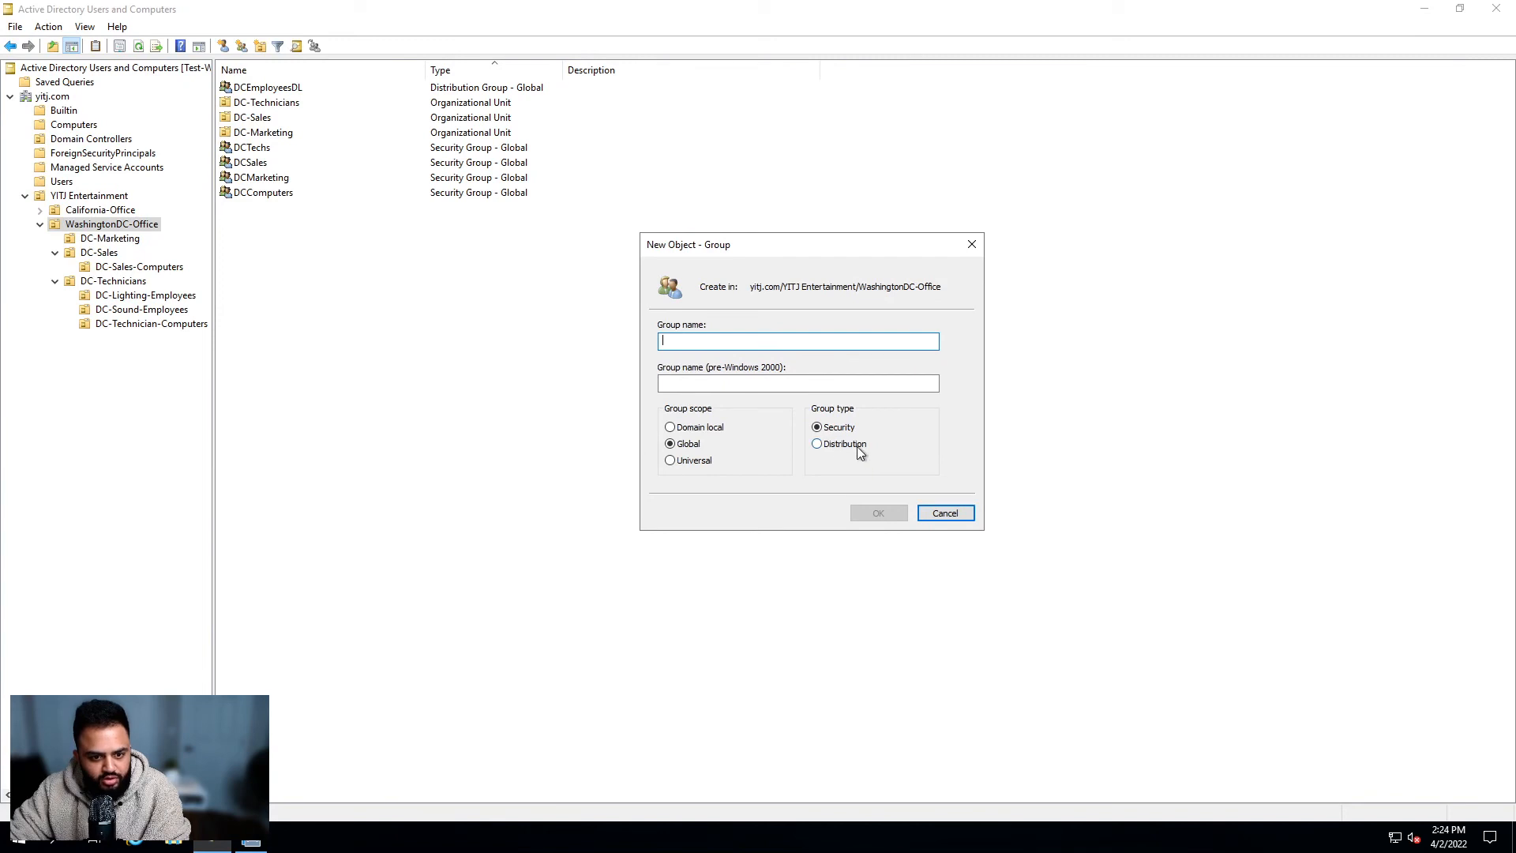
{"action": "left_click", "coordinate": [860, 452]}
{"action": "left_click", "coordinate": [945, 512]}
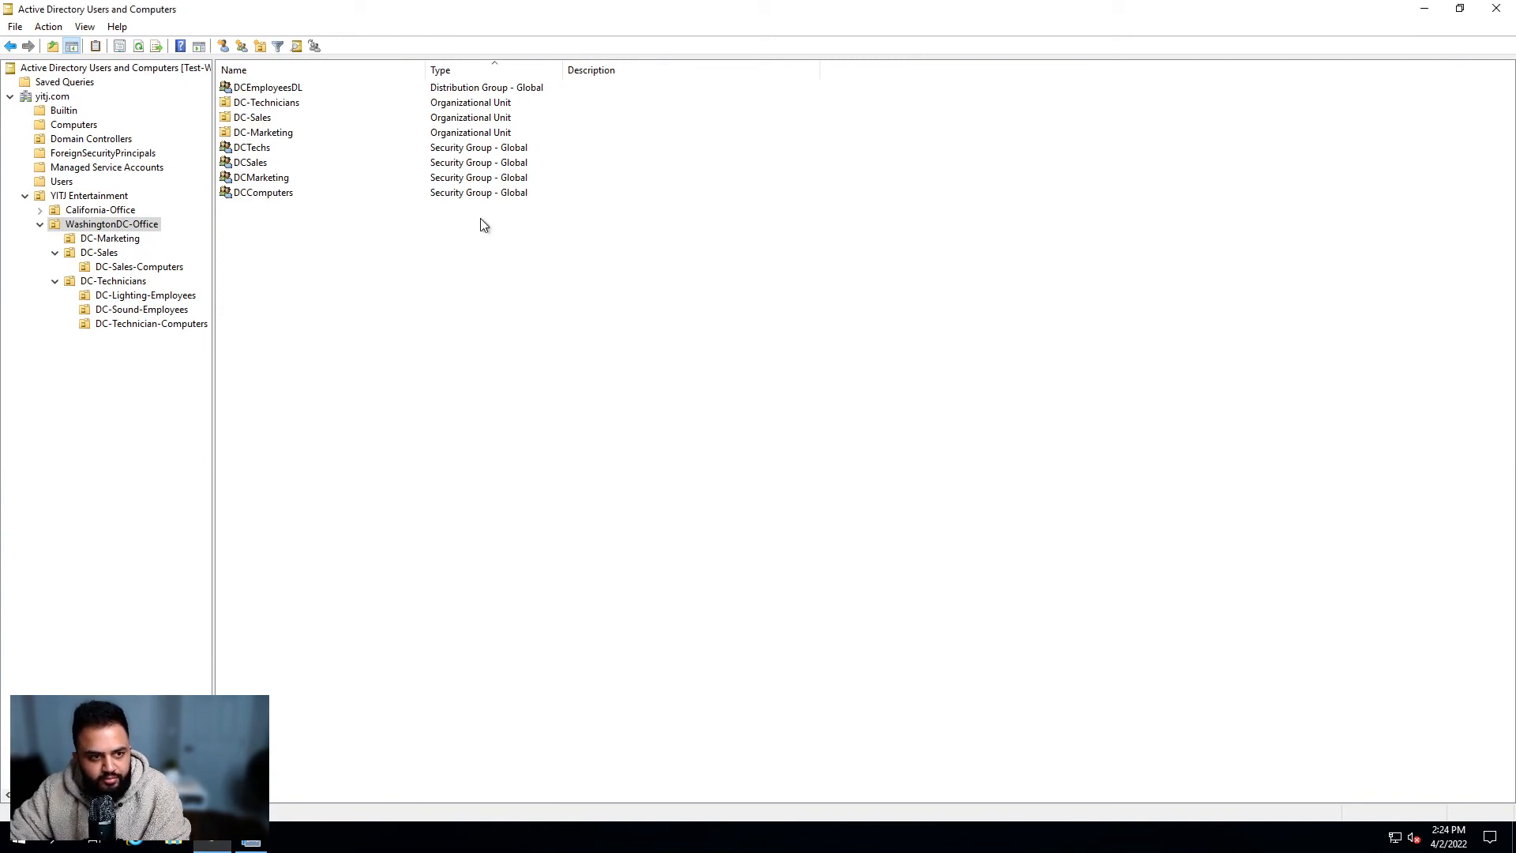
{"action": "double_click", "coordinate": [478, 90]}
{"action": "left_click", "coordinate": [827, 228]}
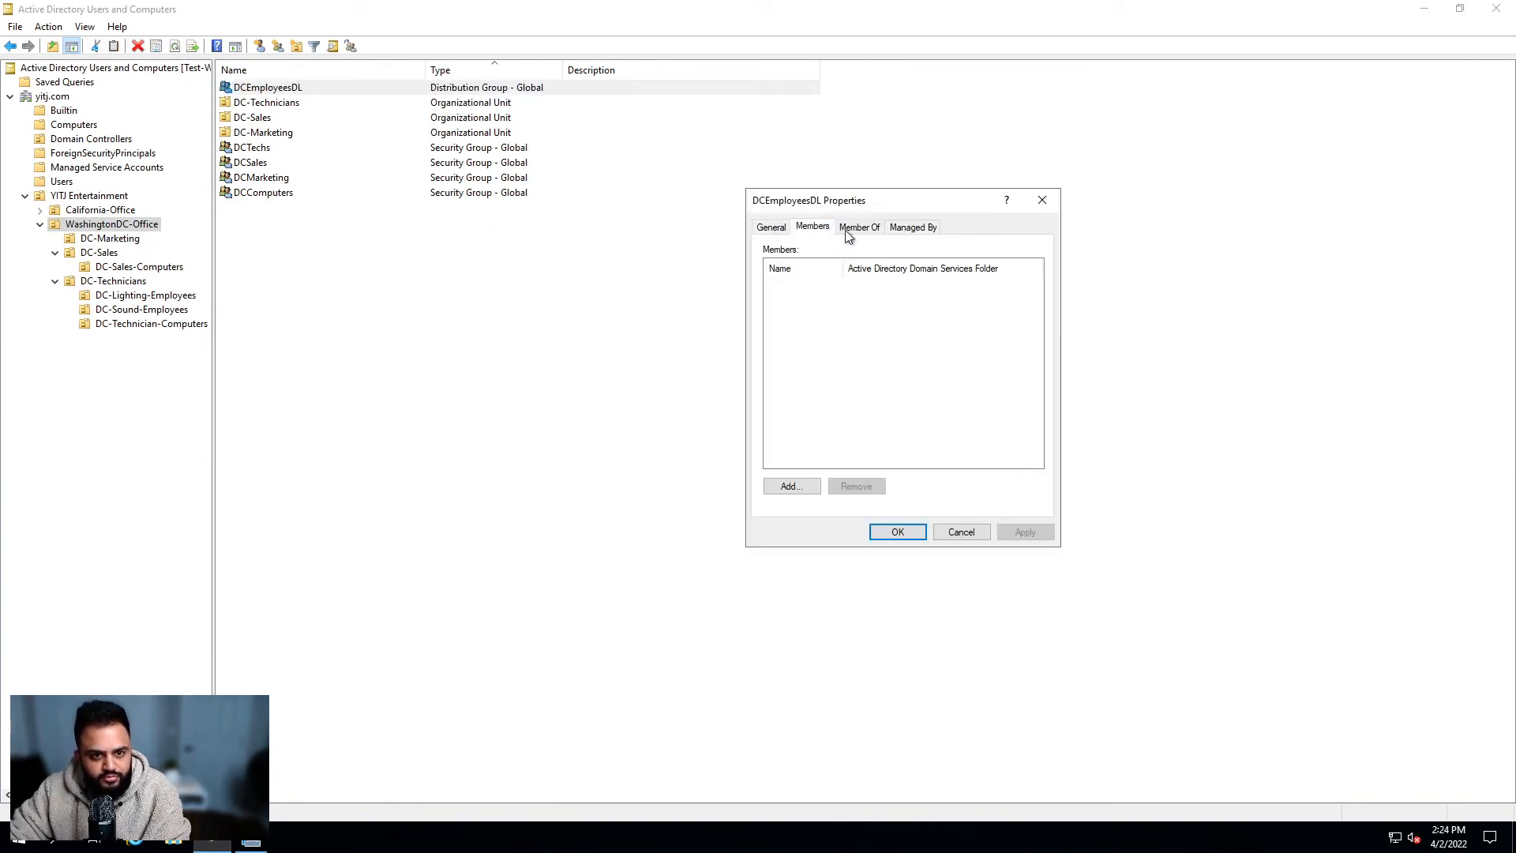
{"action": "left_click_drag", "start_coordinate": [856, 204], "coordinate": [778, 217]}
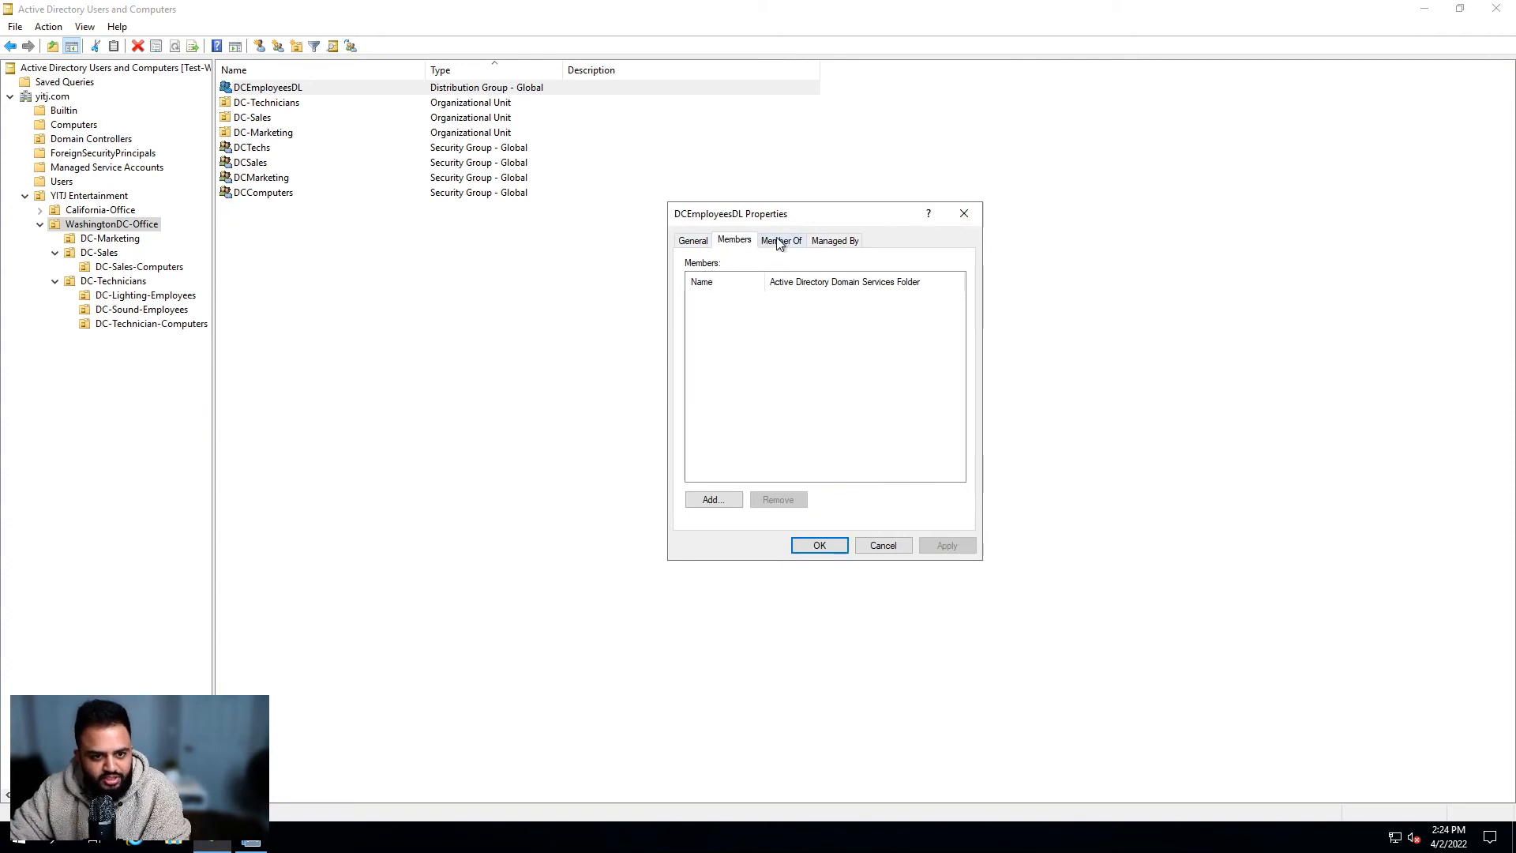
{"action": "left_click", "coordinate": [964, 214]}
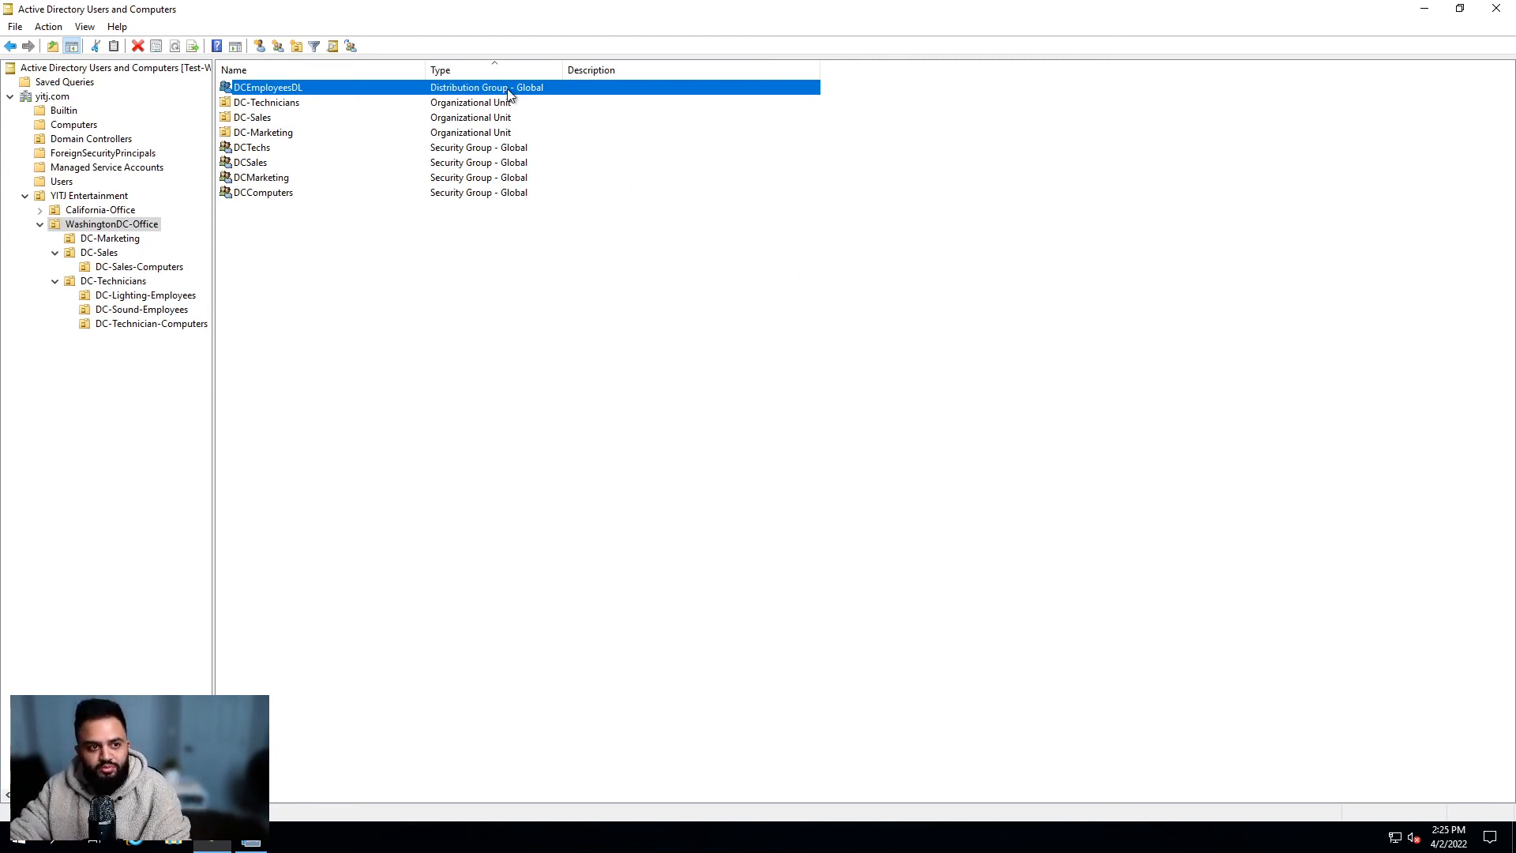
Step: Open the DCTechs group's properties and review its members
{"action": "left_click", "coordinate": [341, 149]}
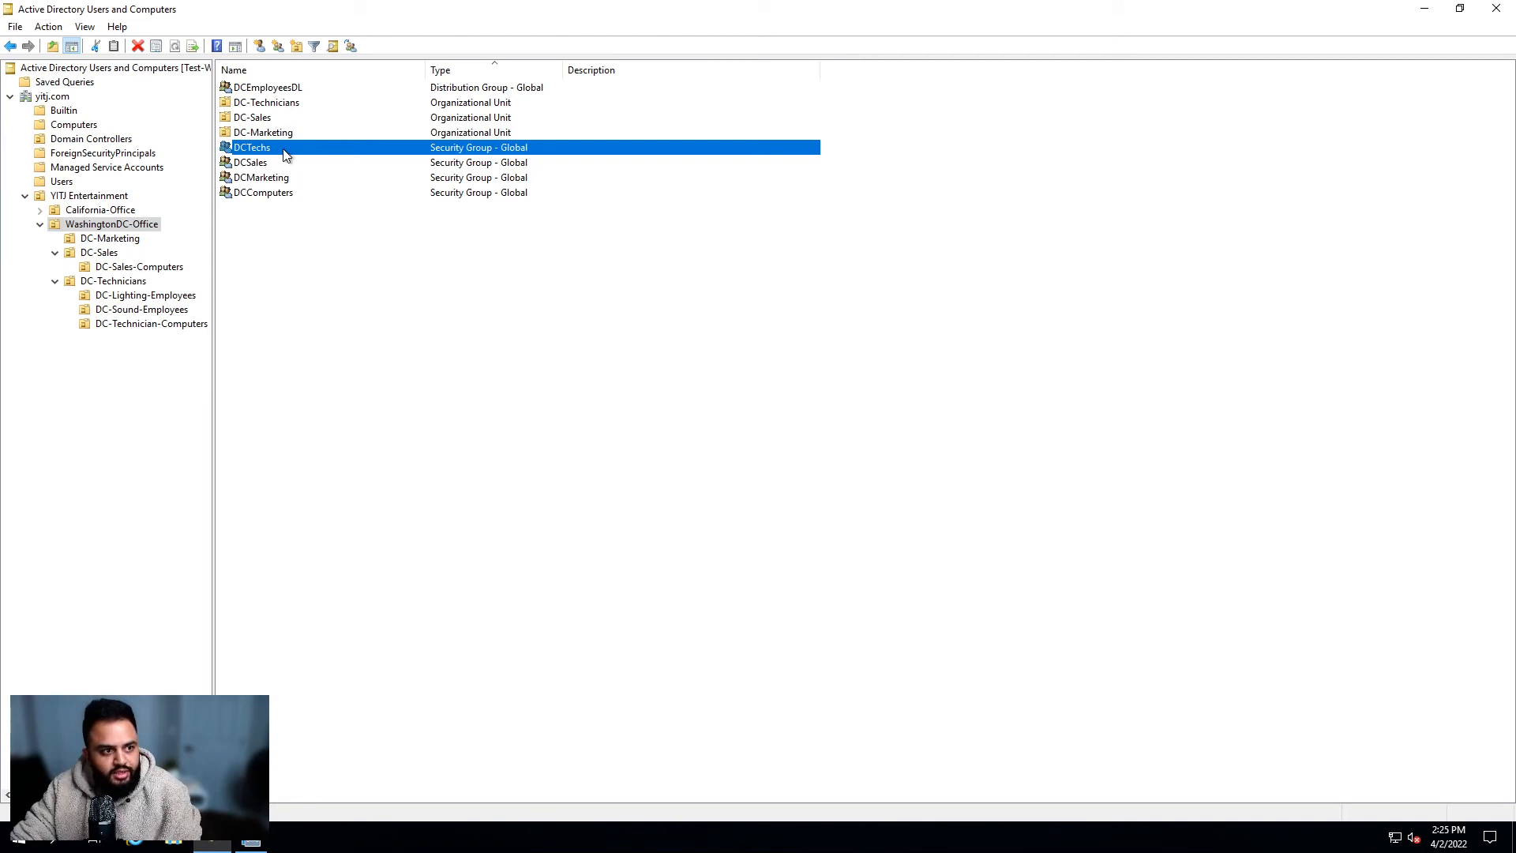
{"action": "left_click", "coordinate": [112, 211]}
{"action": "left_click", "coordinate": [111, 223]}
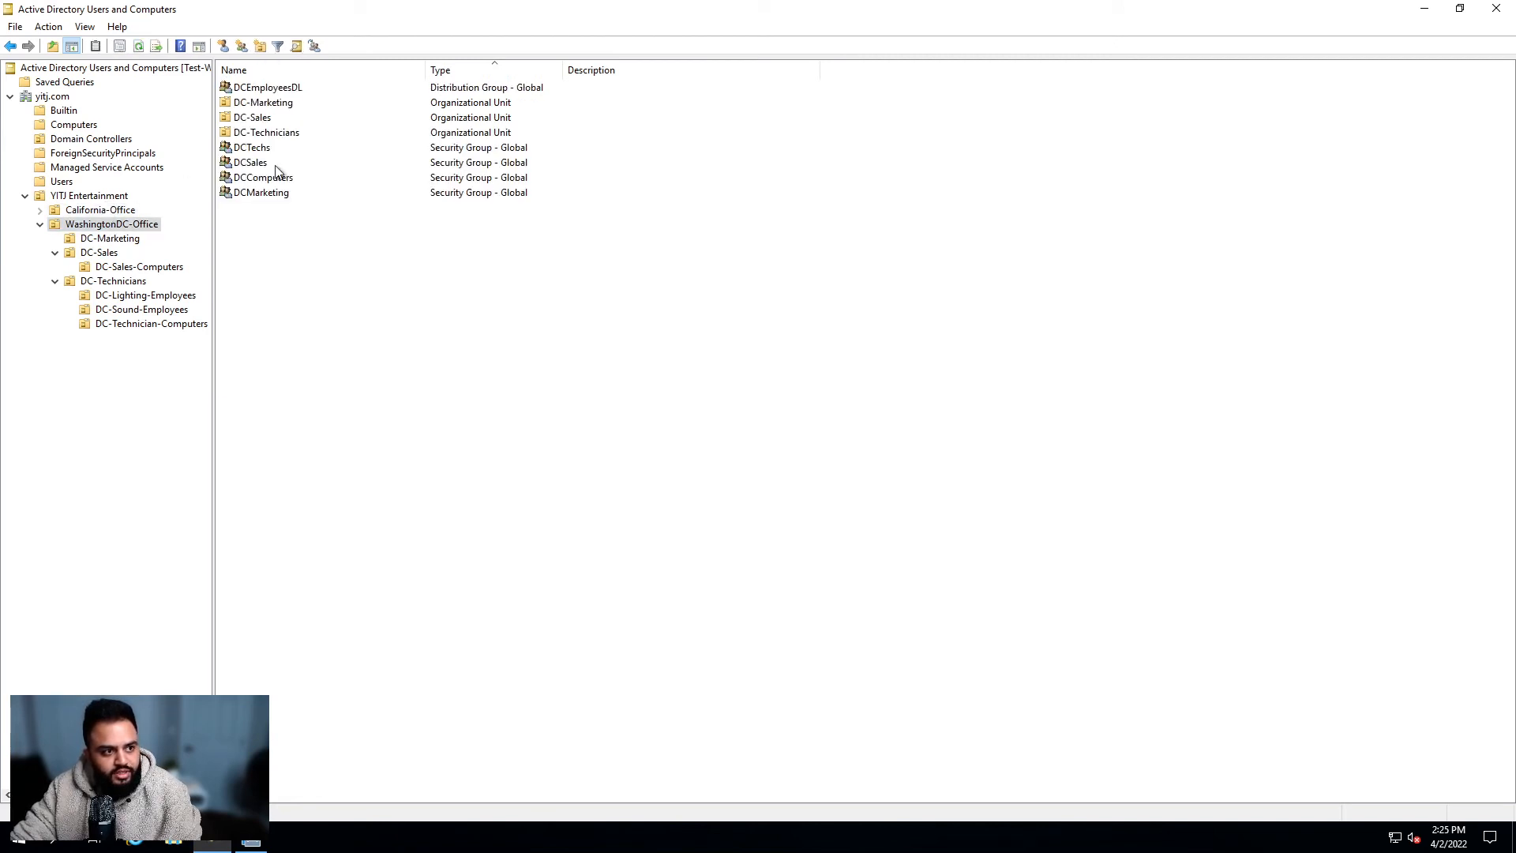
{"action": "double_click", "coordinate": [277, 149]}
{"action": "left_click", "coordinate": [742, 244]}
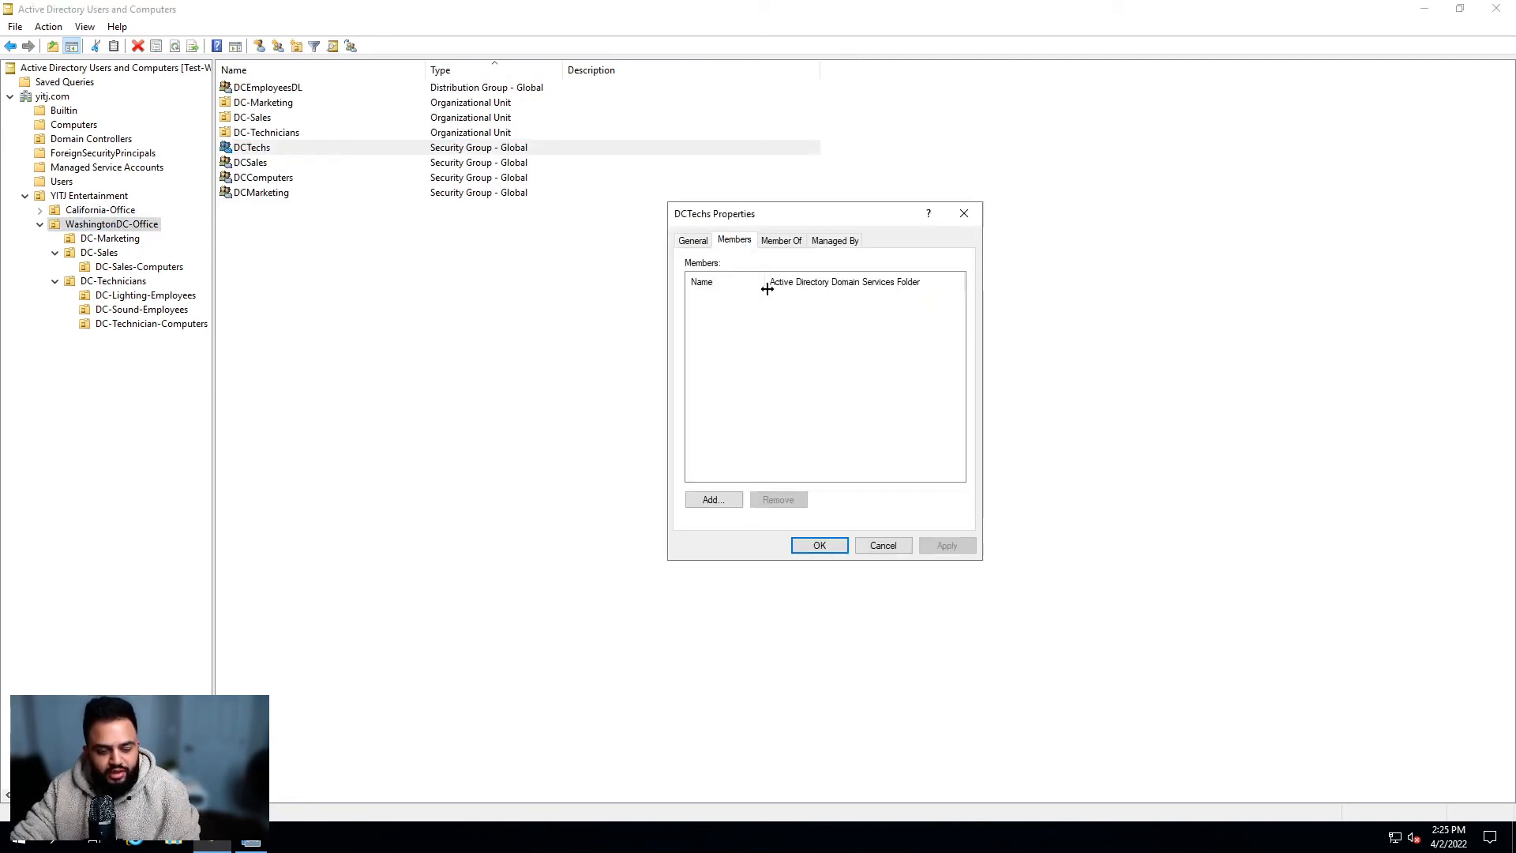
{"action": "left_click", "coordinate": [970, 218]}
Step: Open DCMarketing's properties and inspect its single member user
{"action": "double_click", "coordinate": [304, 193]}
{"action": "left_click", "coordinate": [734, 240]}
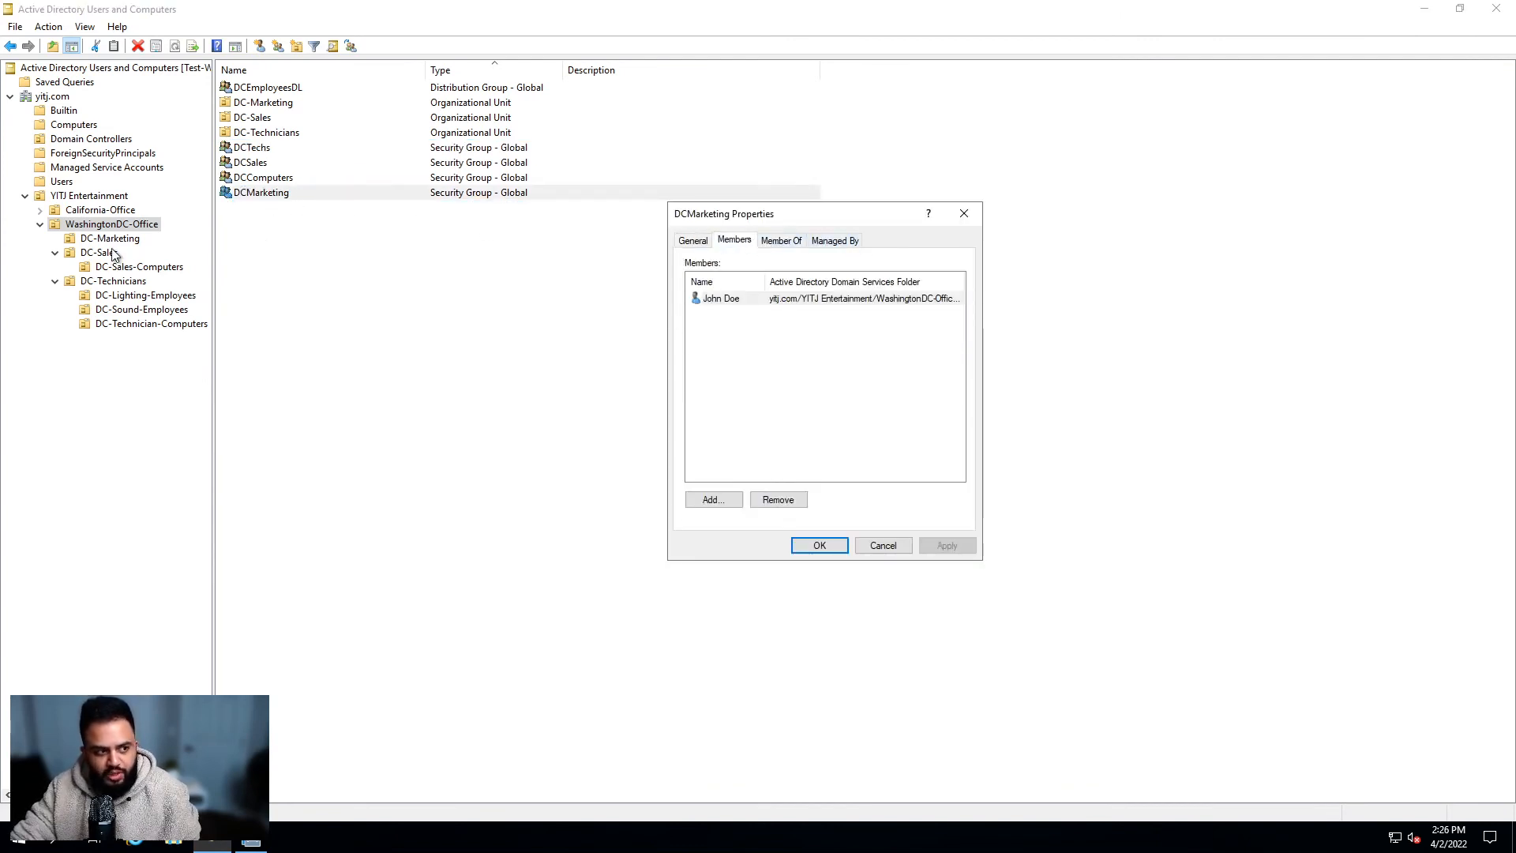
{"action": "left_click", "coordinate": [740, 300]}
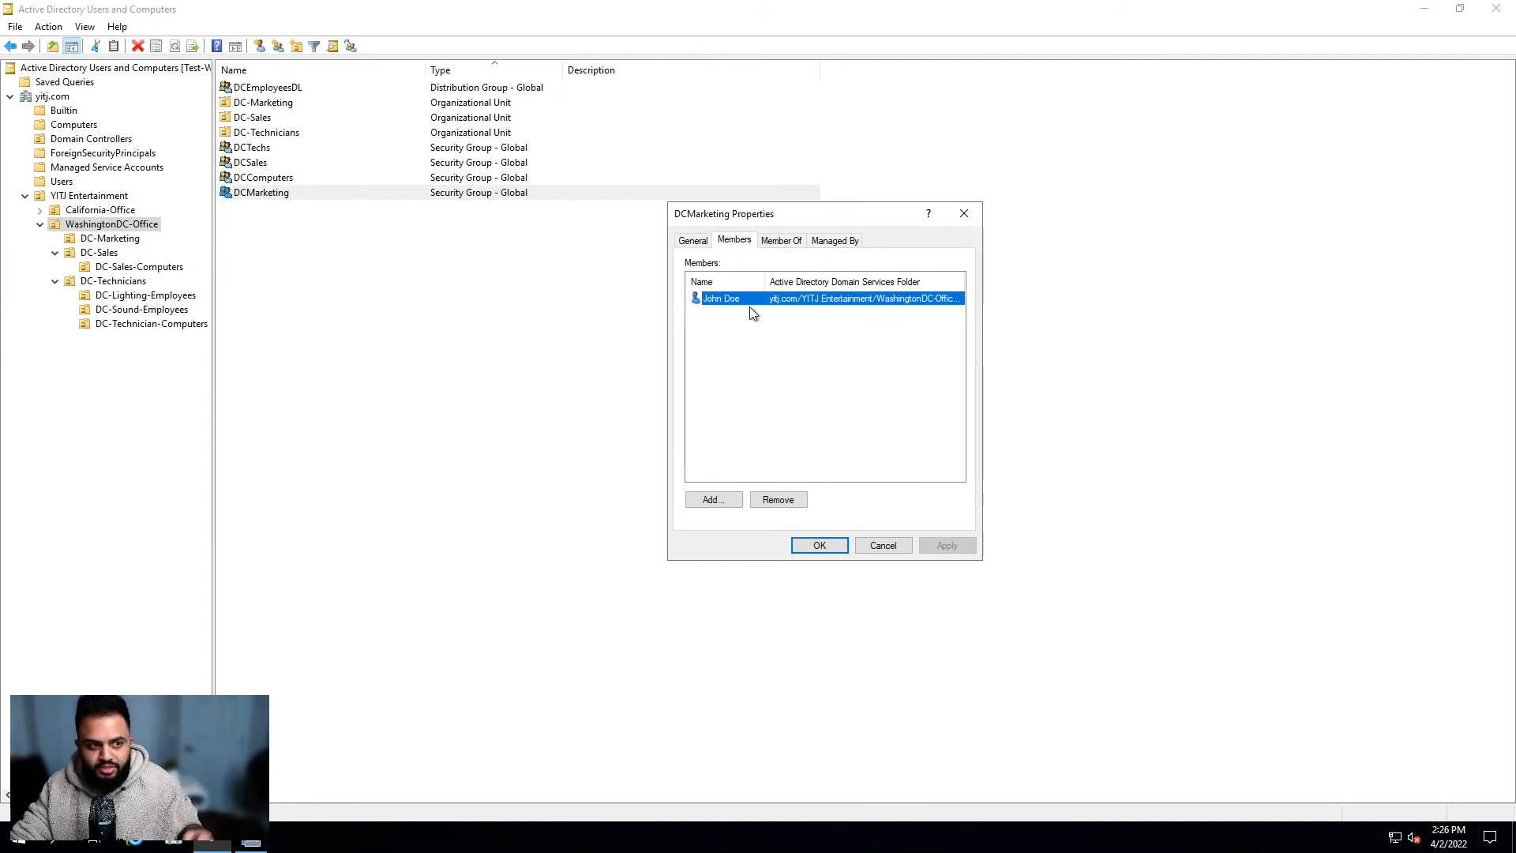
{"action": "left_click", "coordinate": [961, 214]}
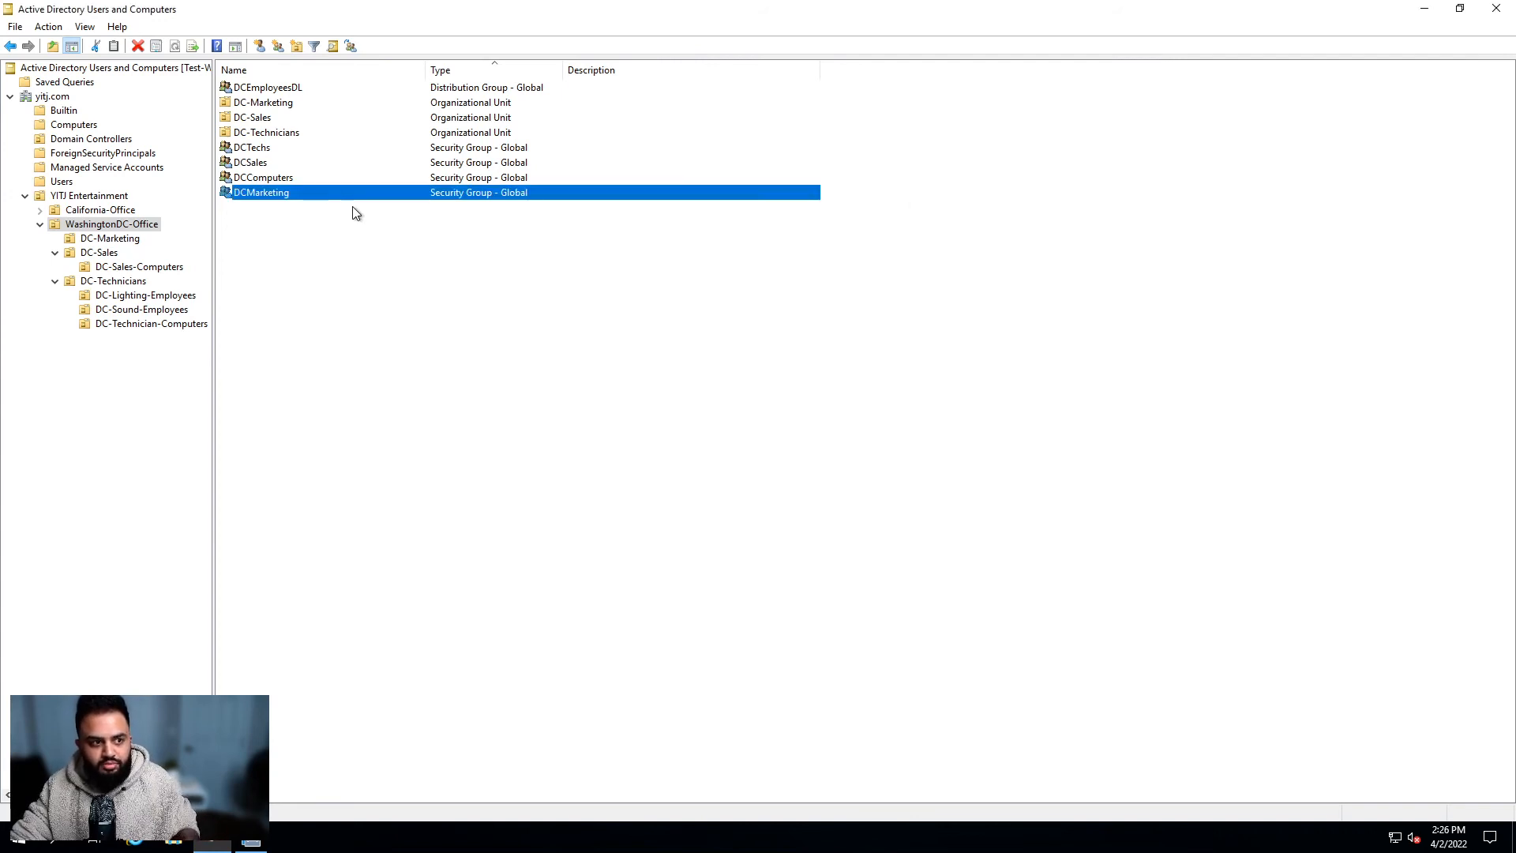
{"action": "double_click", "coordinate": [306, 200]}
{"action": "left_click", "coordinate": [735, 240]}
{"action": "left_click", "coordinate": [752, 299]}
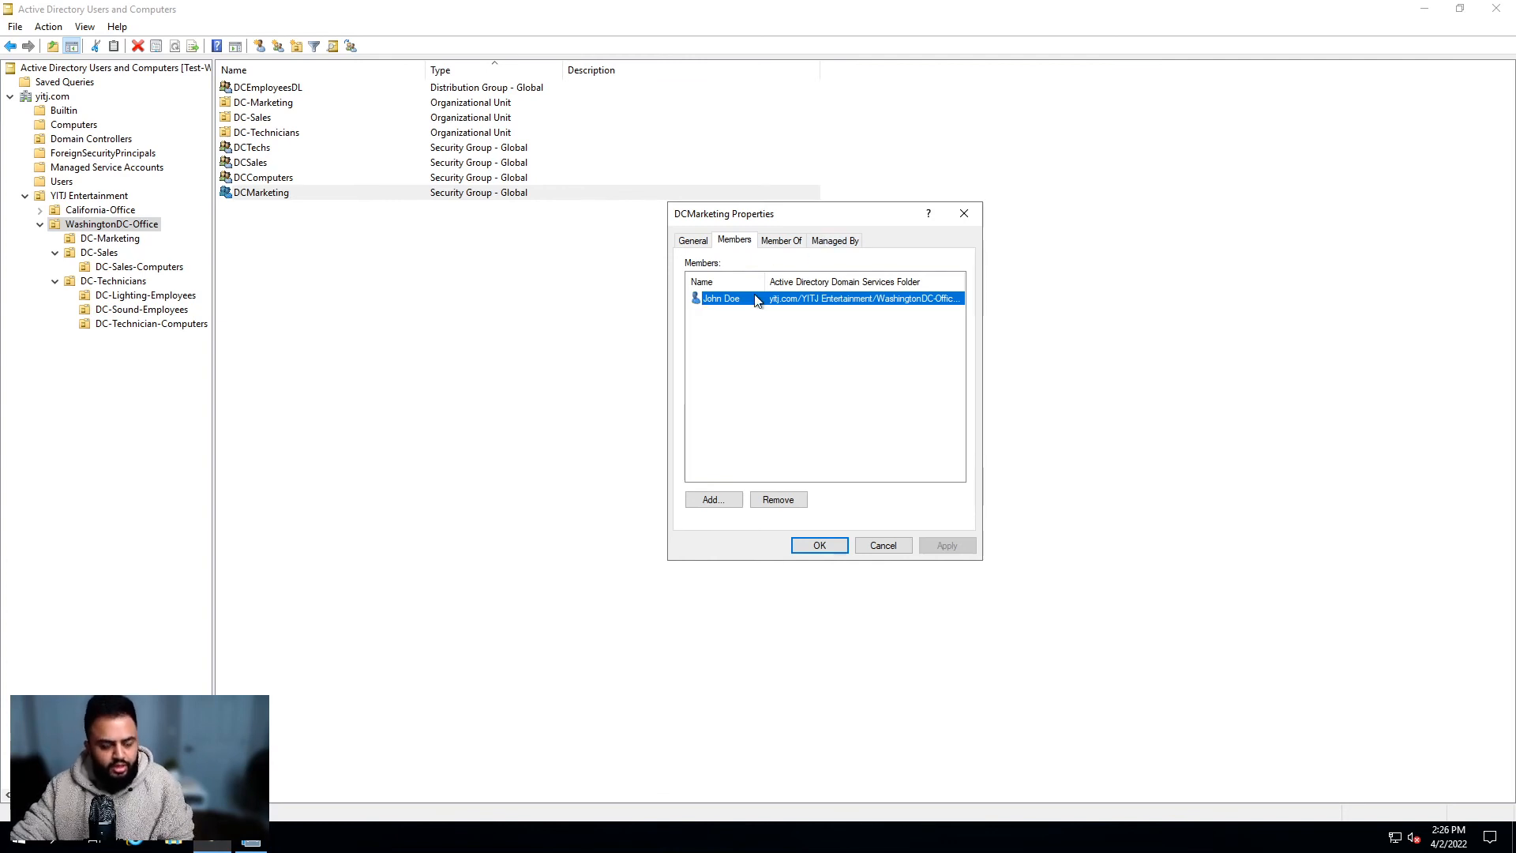
{"action": "left_click", "coordinate": [969, 215]}
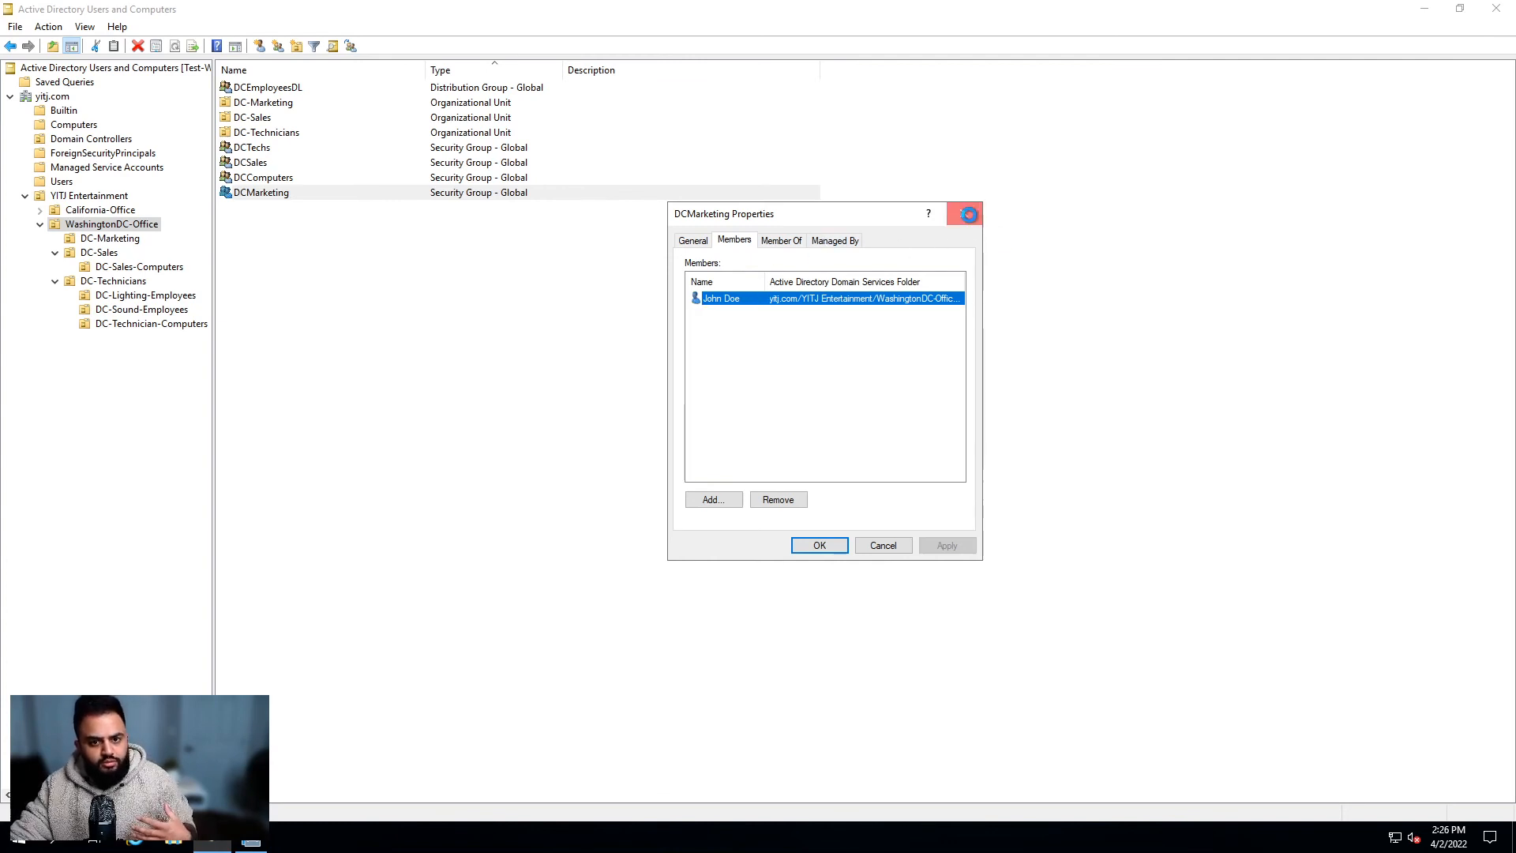
Step: Review DCMarketing's Members list once more, then close its properties
{"action": "double_click", "coordinate": [308, 200]}
{"action": "left_click", "coordinate": [734, 240]}
{"action": "left_click", "coordinate": [746, 298]}
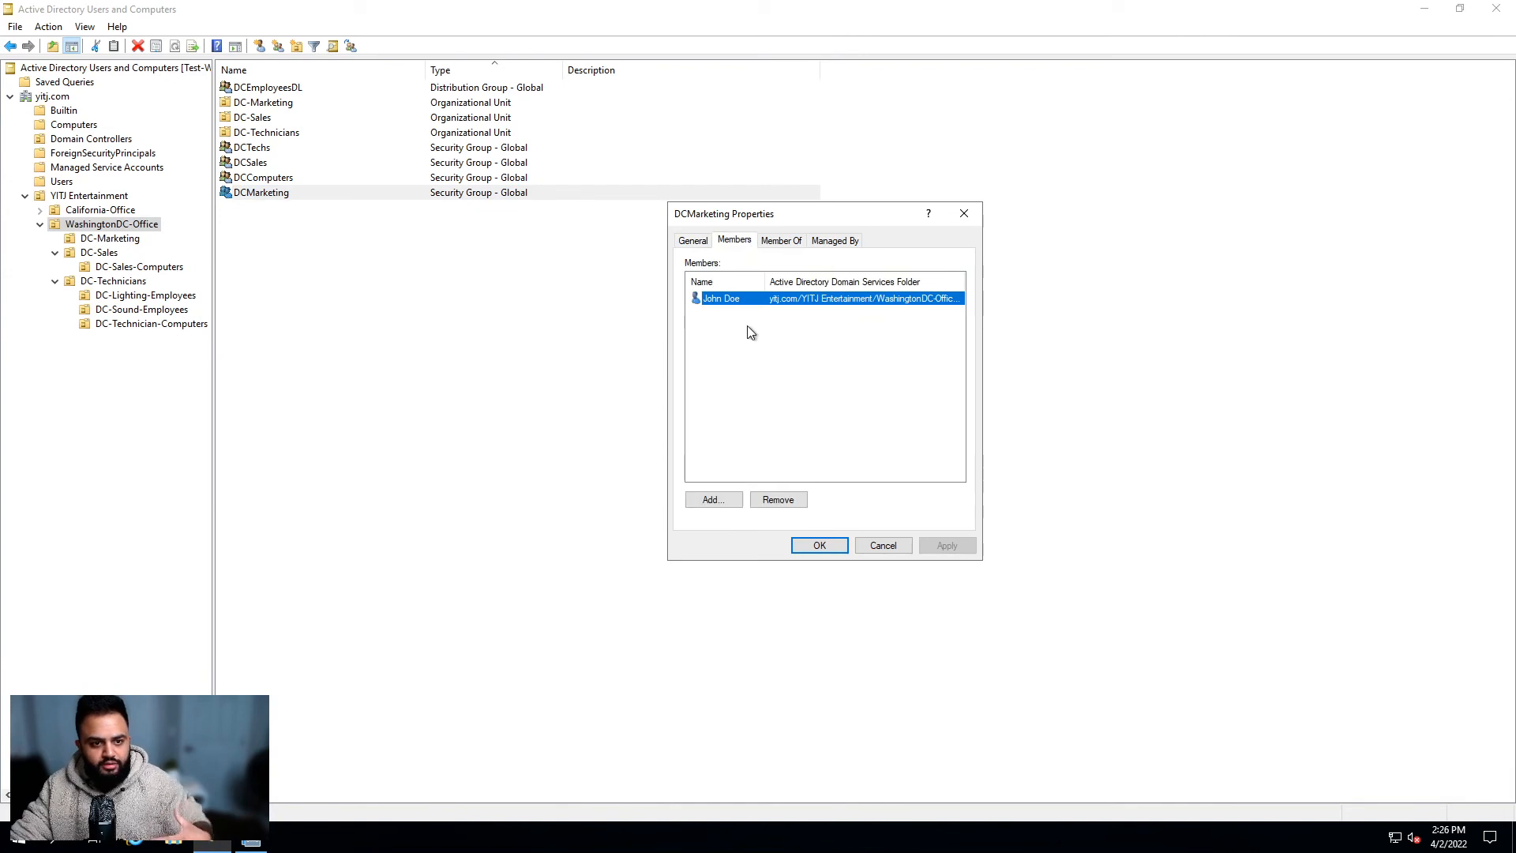
{"action": "left_click", "coordinate": [749, 329]}
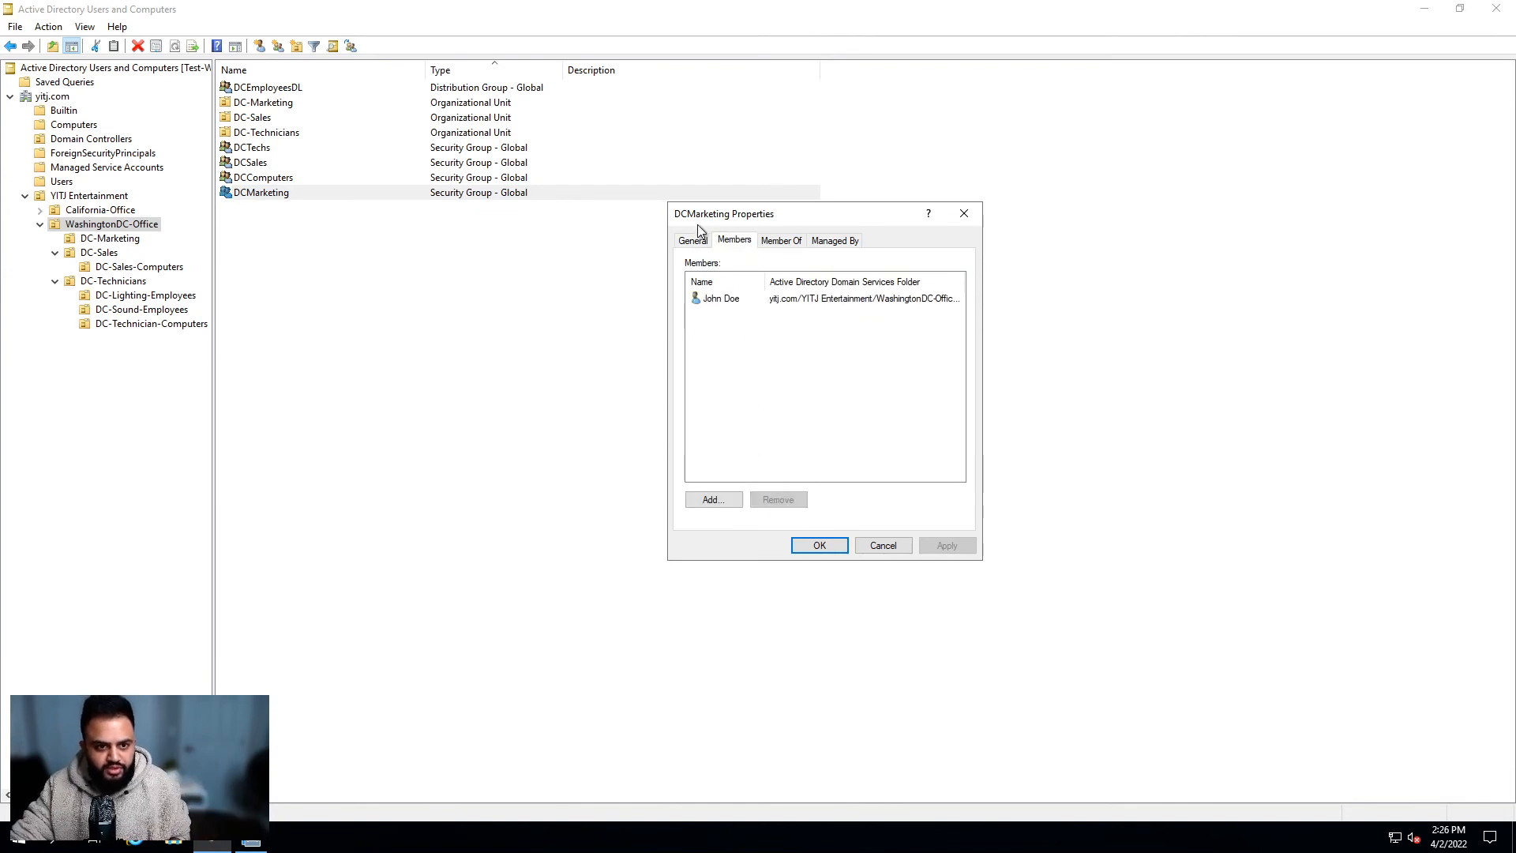
{"action": "left_click", "coordinate": [964, 214]}
Step: Browse to YITJ Entertainment and select the YITJEmployees group
{"action": "left_click", "coordinate": [120, 210]}
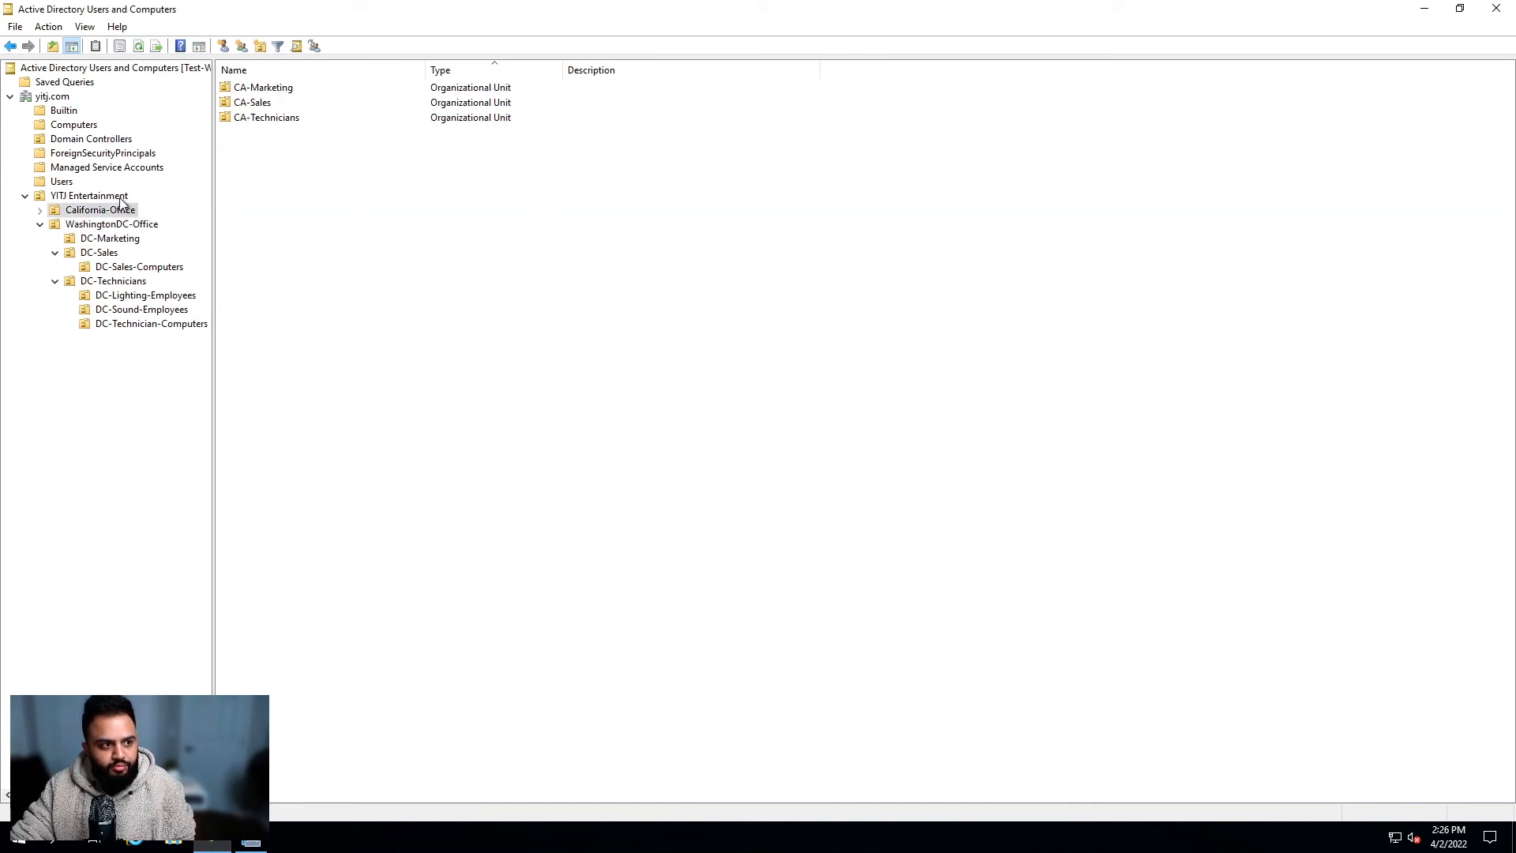
{"action": "left_click", "coordinate": [118, 196]}
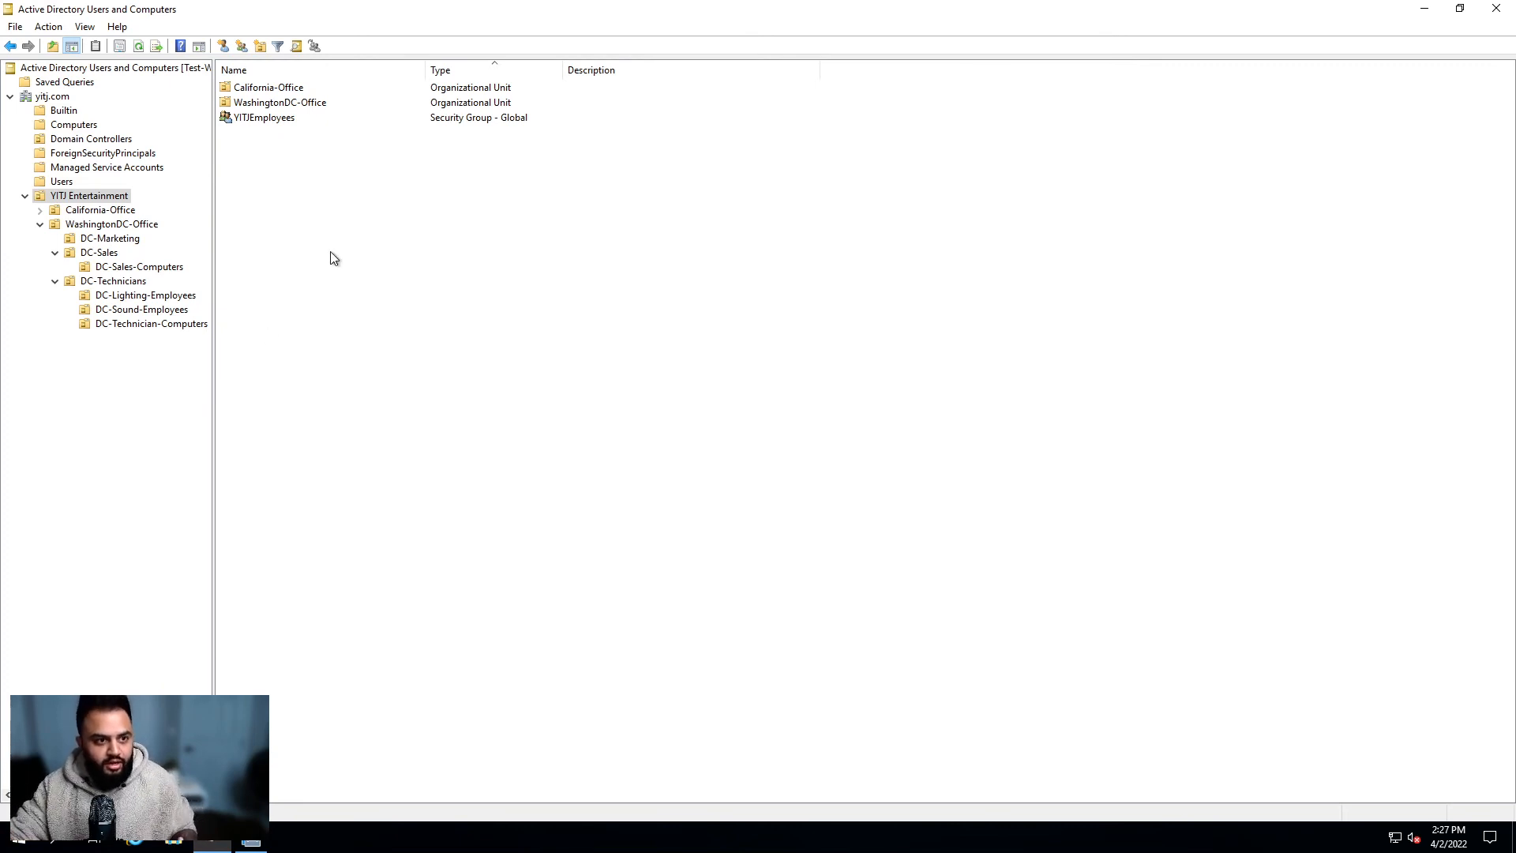
{"action": "left_click", "coordinate": [276, 119]}
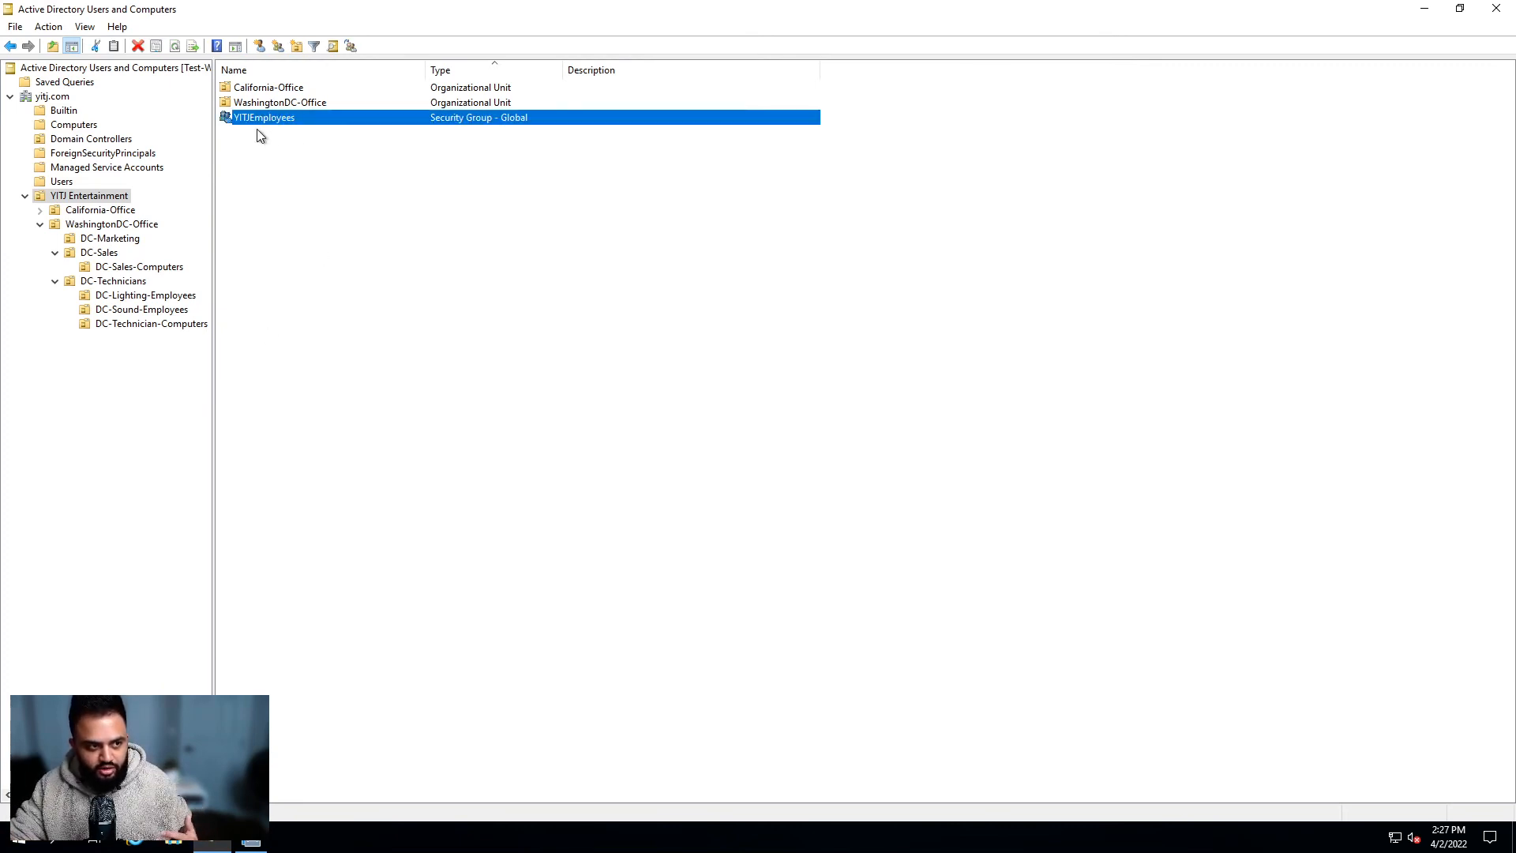
{"action": "left_click", "coordinate": [238, 132]}
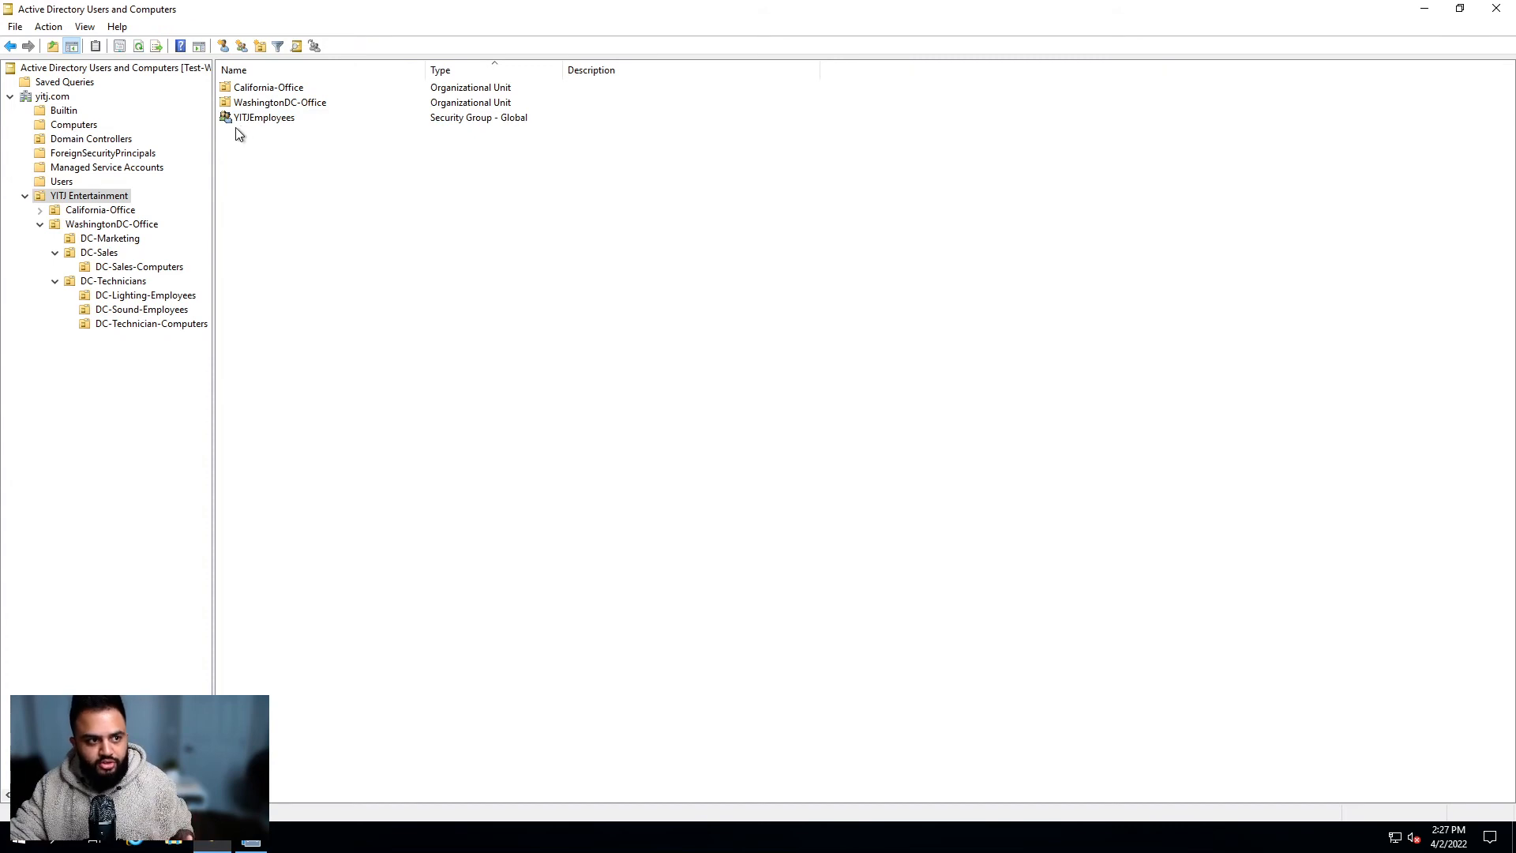
{"action": "left_click", "coordinate": [287, 124]}
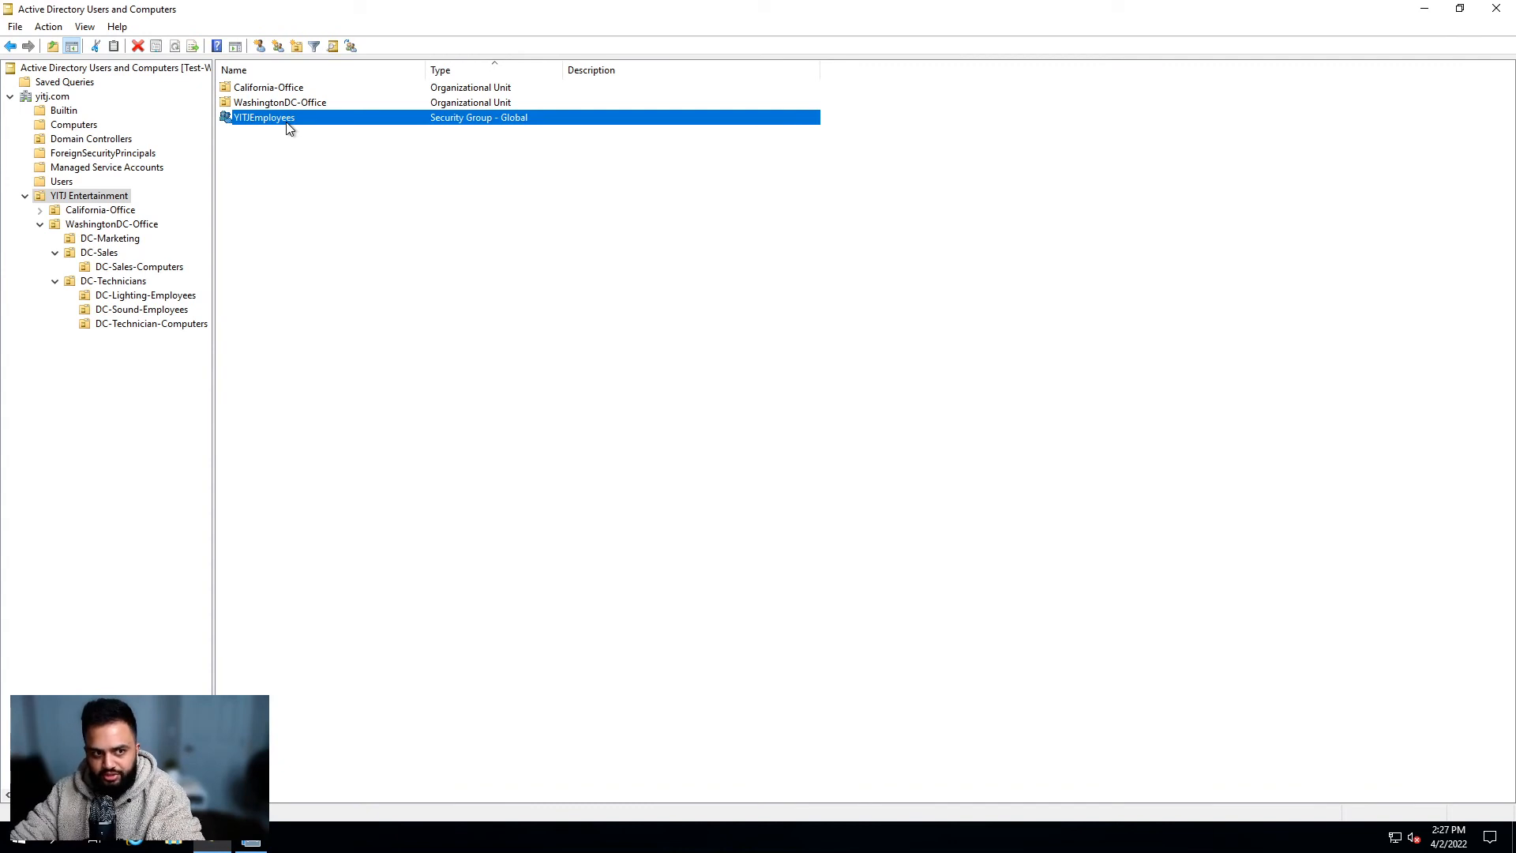
Step: Review YITJEmployees' Members and Member Of tabs, showing no parent groups, then close them
{"action": "double_click", "coordinate": [288, 125]}
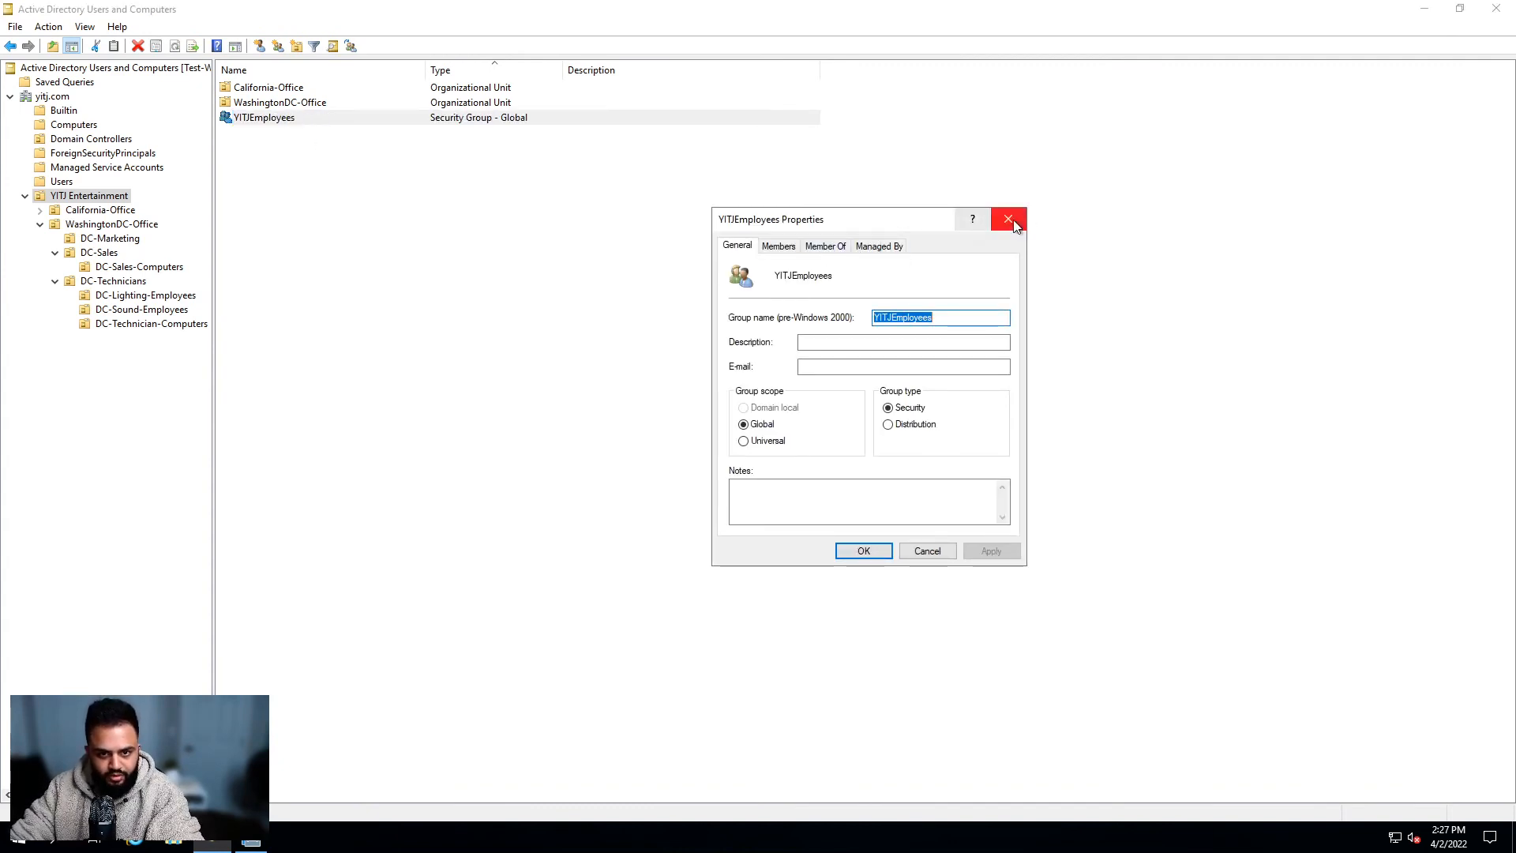
{"action": "left_click", "coordinate": [778, 247]}
{"action": "left_click", "coordinate": [837, 249]}
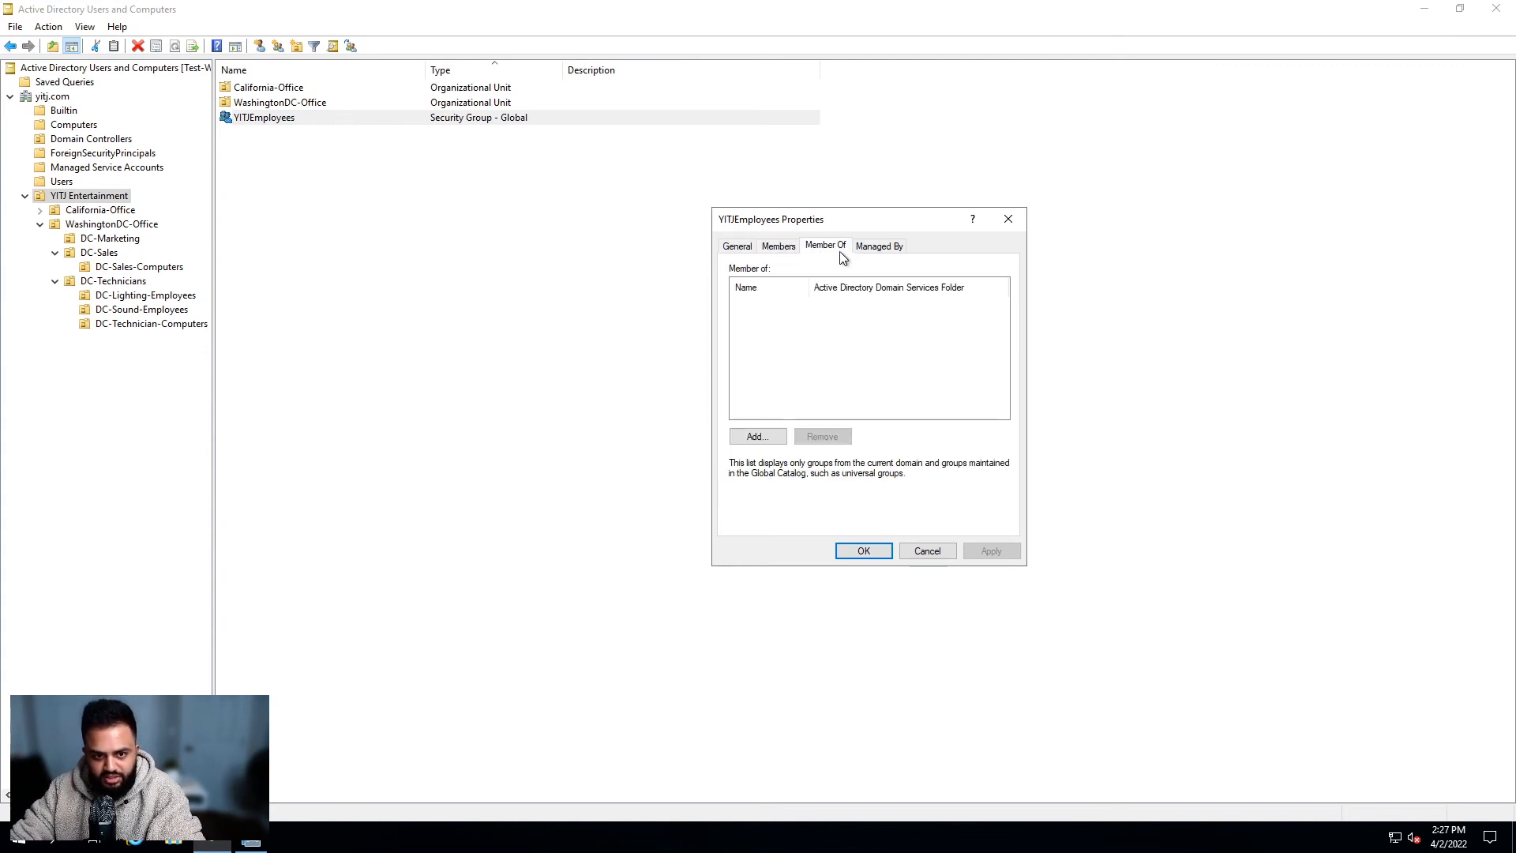
{"action": "left_click", "coordinate": [1013, 222]}
{"action": "left_click", "coordinate": [470, 267]}
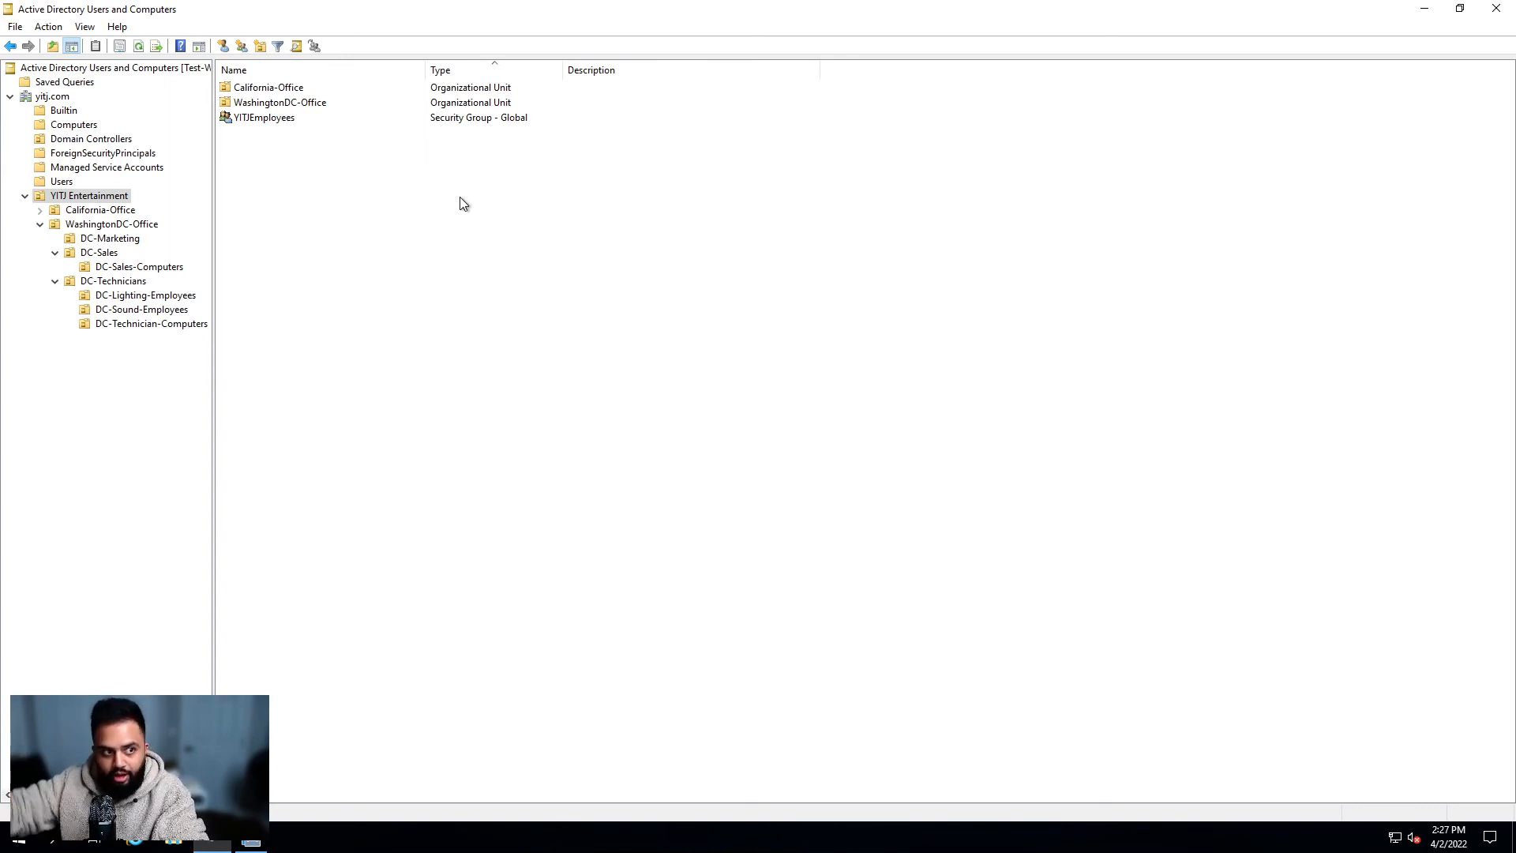
Step: Briefly open and close YITJEmployees' properties, then return to the WashingtonDC-Office groups via DC-Marketing
{"action": "left_click", "coordinate": [308, 122]}
{"action": "double_click", "coordinate": [310, 123]}
{"action": "left_click", "coordinate": [1009, 222]}
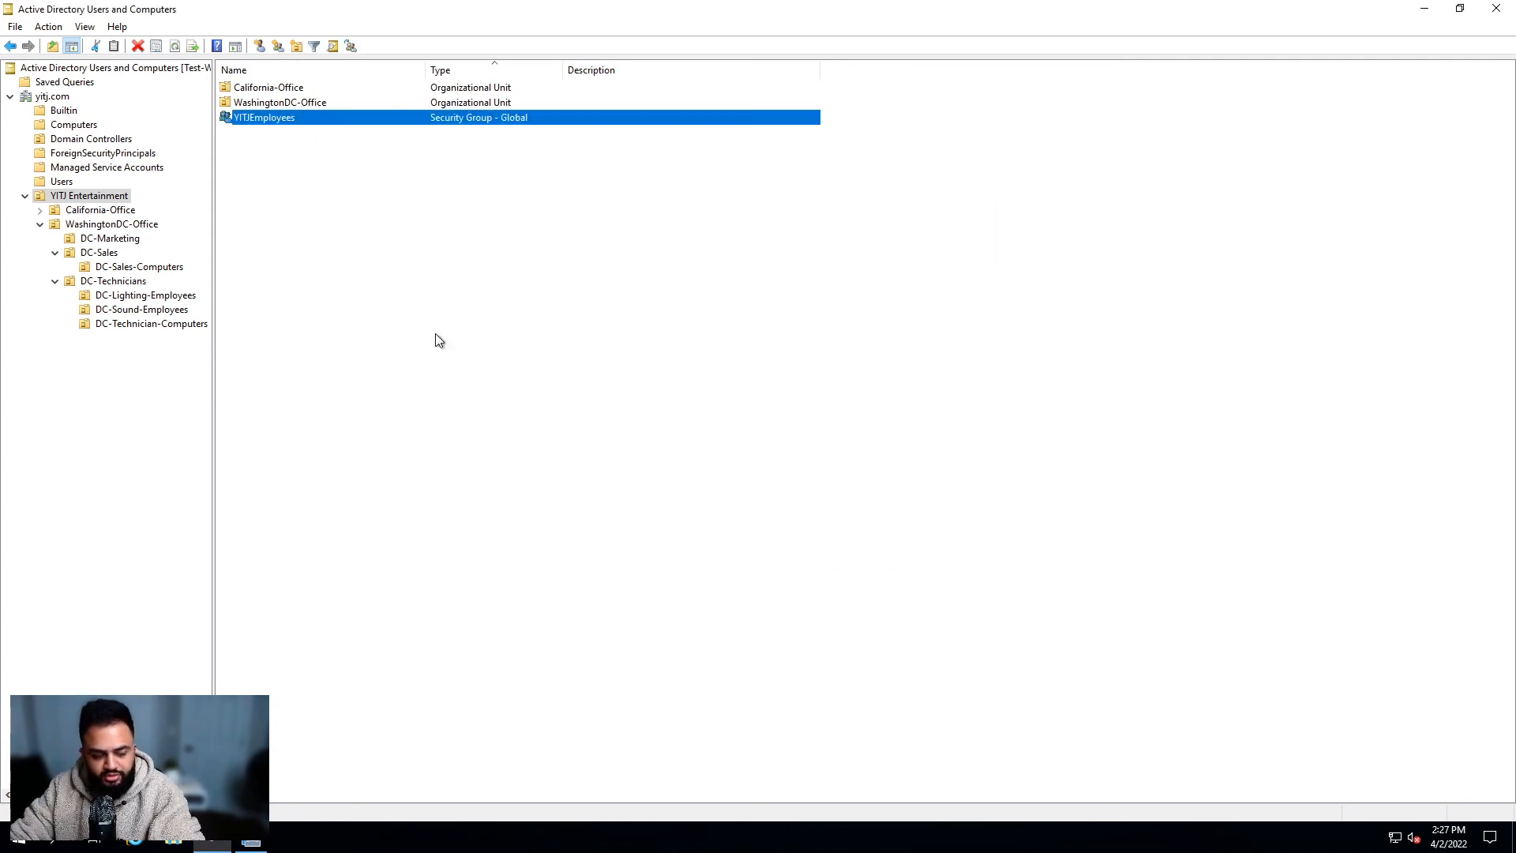
{"action": "left_click", "coordinate": [133, 238]}
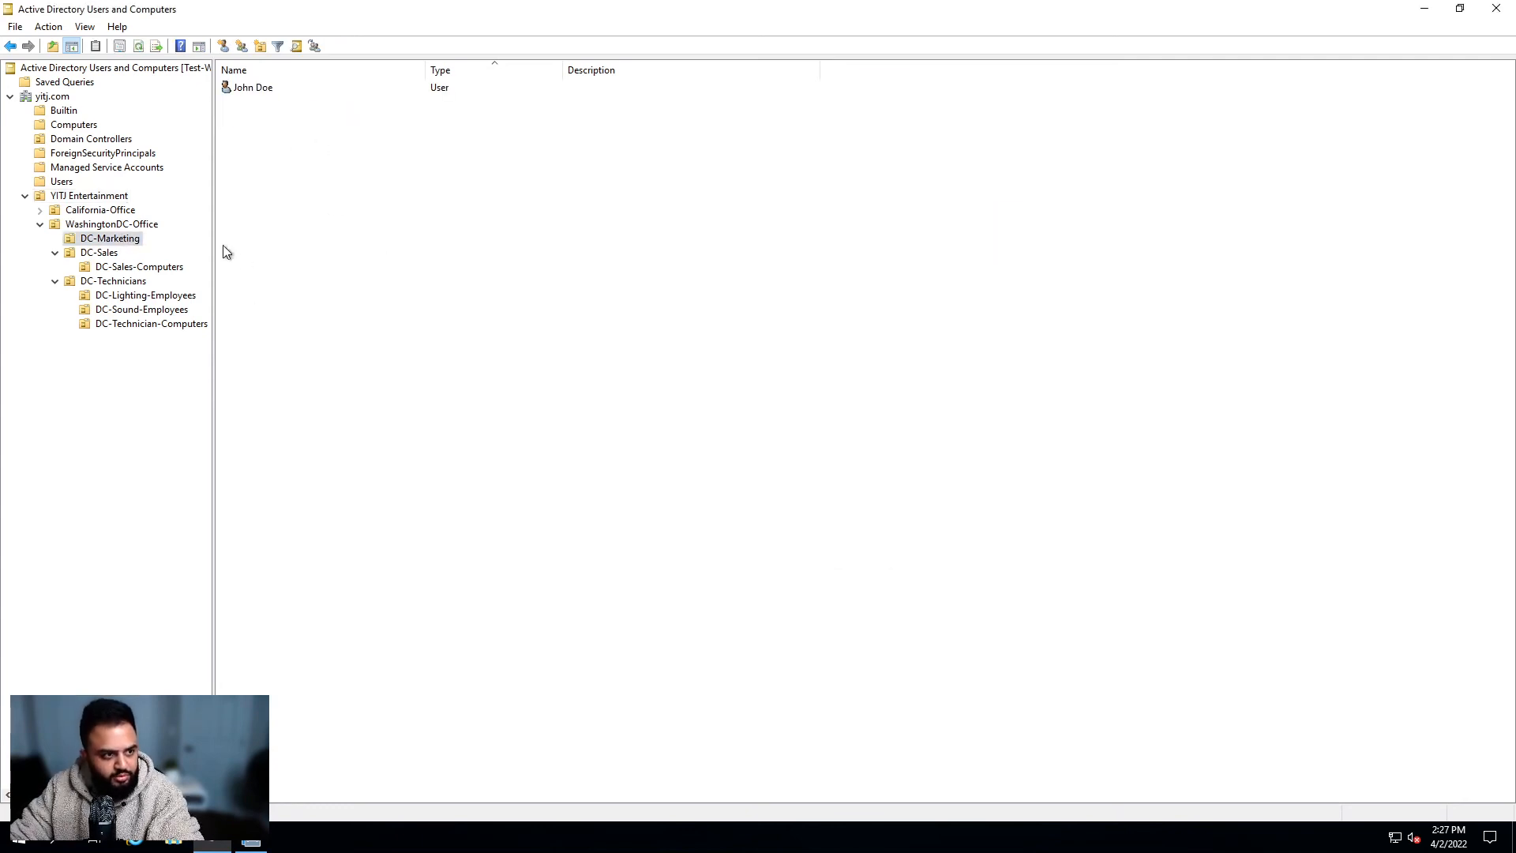
{"action": "left_click", "coordinate": [125, 225]}
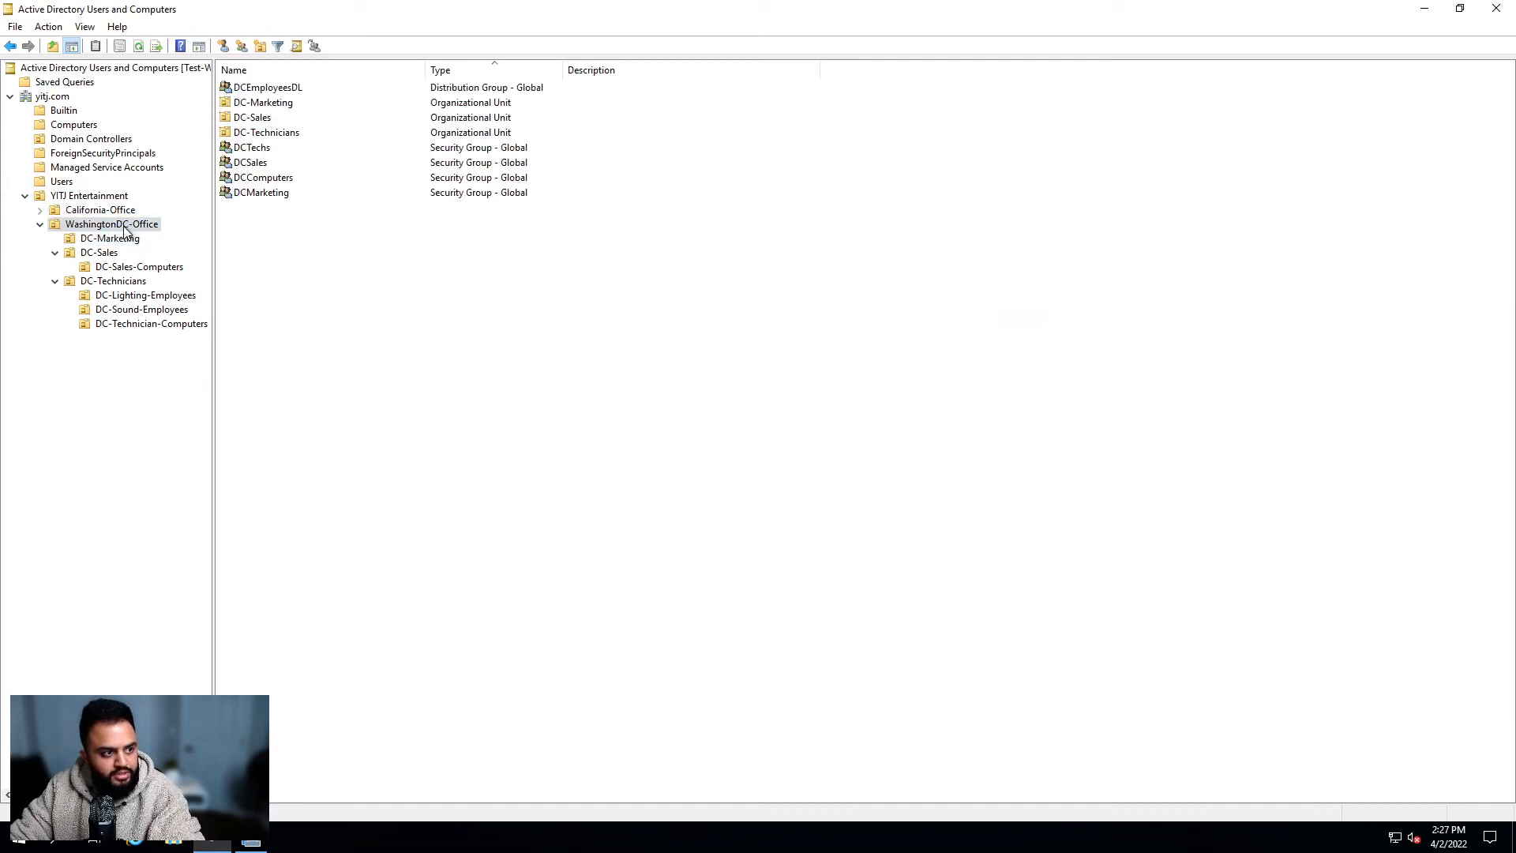
Step: Click through the DCTechs, DCSales, DCComputers and DCMarketing groups in WashingtonDC-Office
{"action": "left_click", "coordinate": [275, 148]}
{"action": "left_click", "coordinate": [265, 164]}
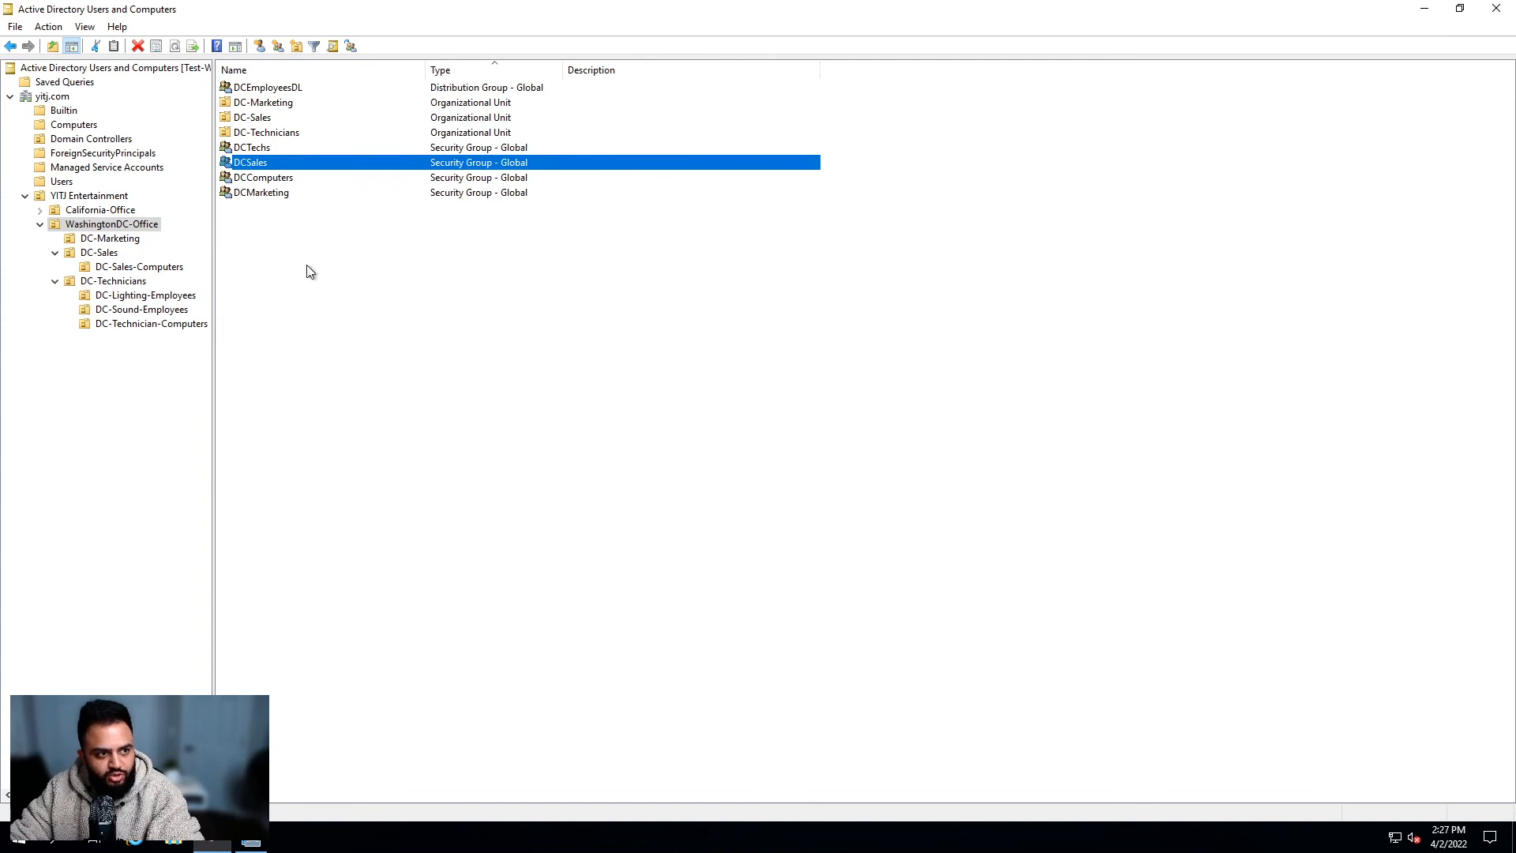
{"action": "left_click", "coordinate": [259, 205]}
{"action": "left_click", "coordinate": [266, 153]}
{"action": "left_click", "coordinate": [277, 164]}
{"action": "left_click", "coordinate": [291, 180]}
{"action": "left_click", "coordinate": [293, 198]}
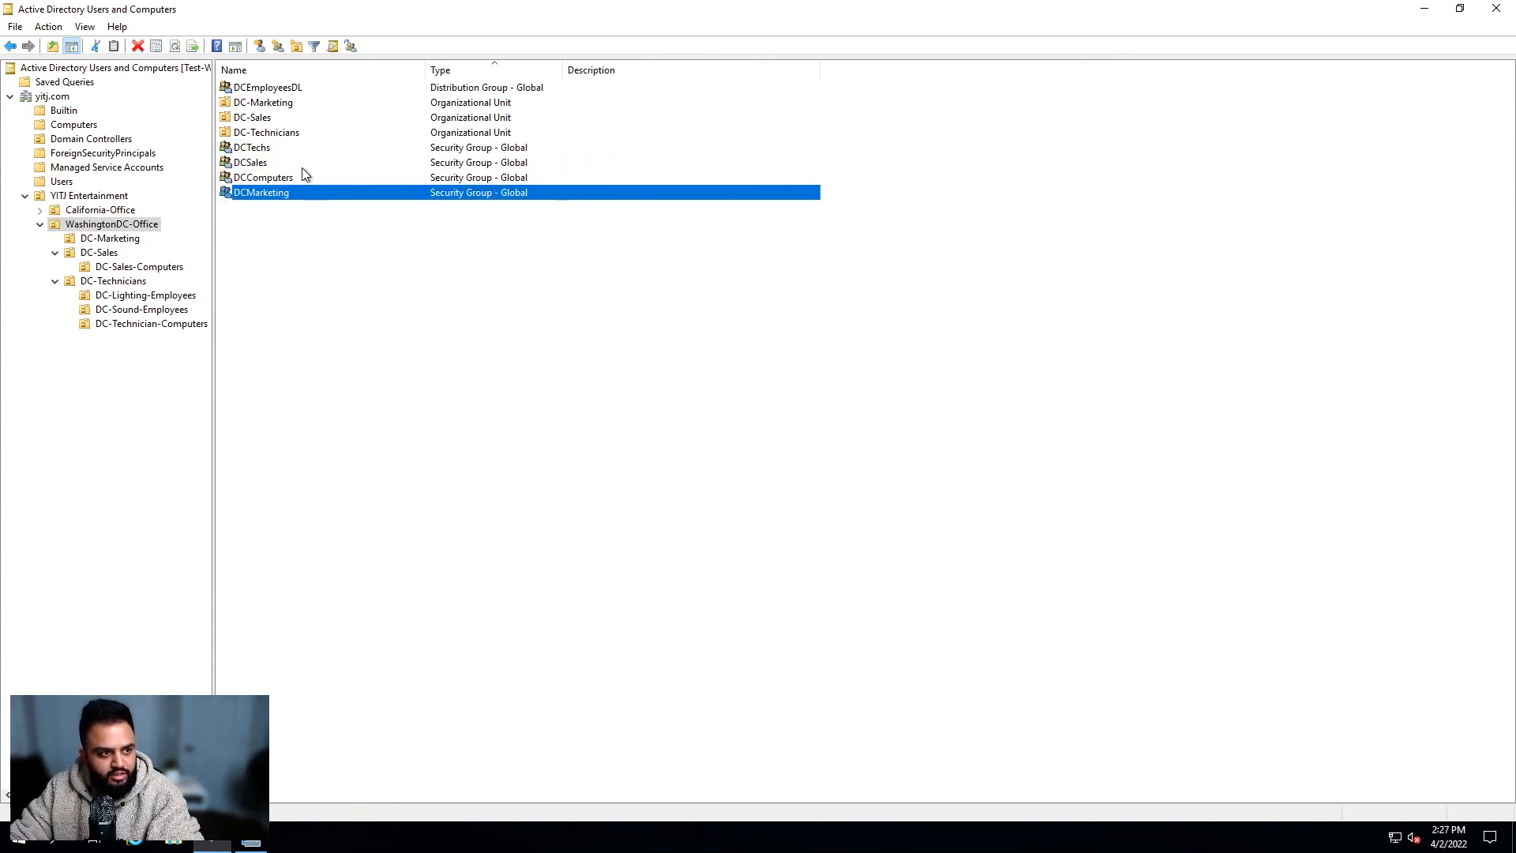
{"action": "left_click", "coordinate": [304, 176]}
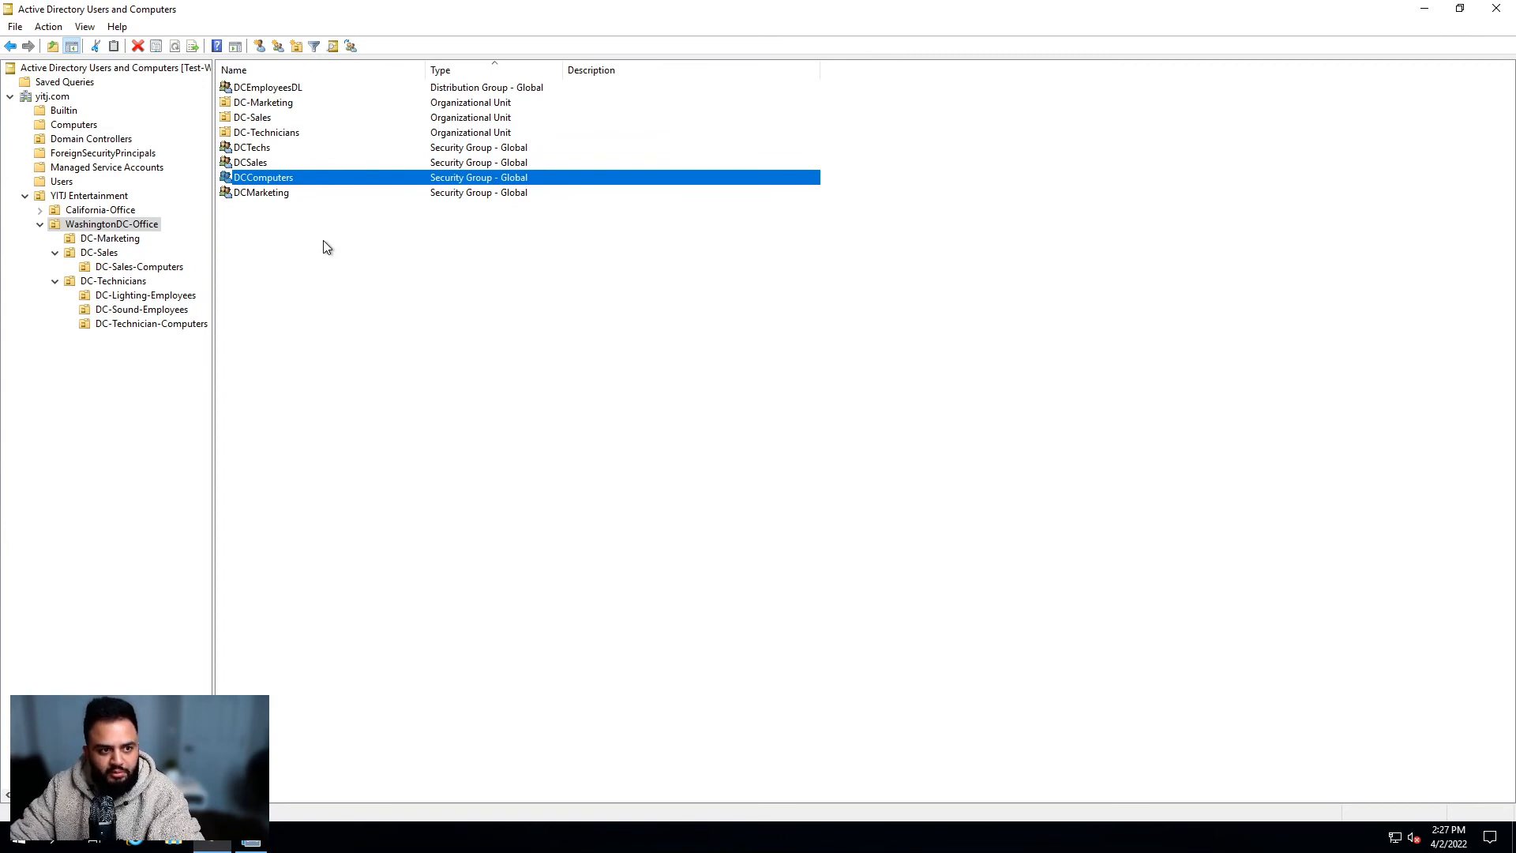
{"action": "left_click", "coordinate": [272, 192]}
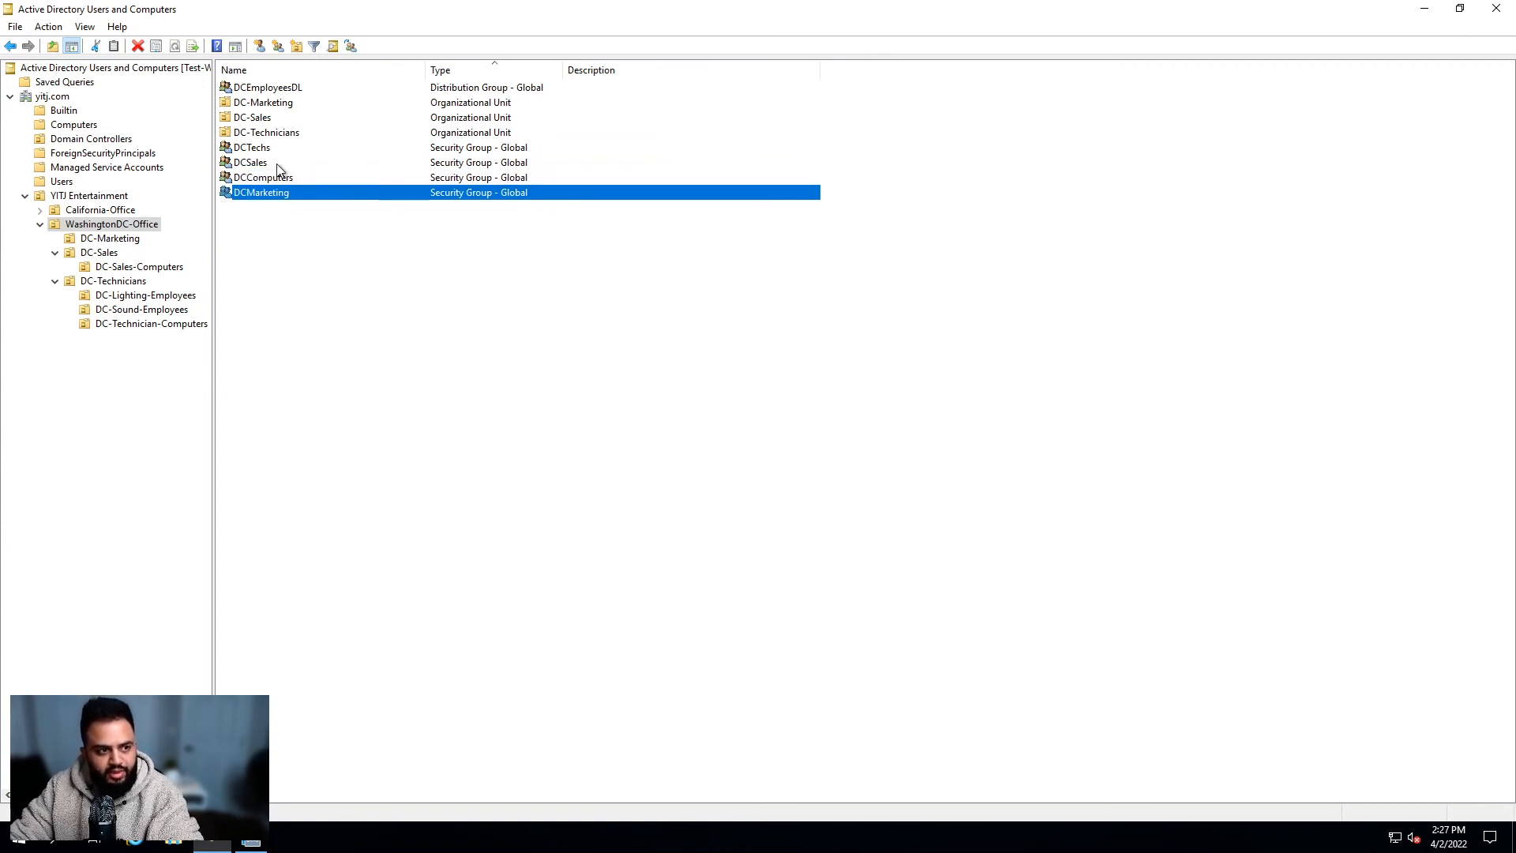
{"action": "left_click", "coordinate": [283, 163]}
{"action": "left_click", "coordinate": [295, 147]}
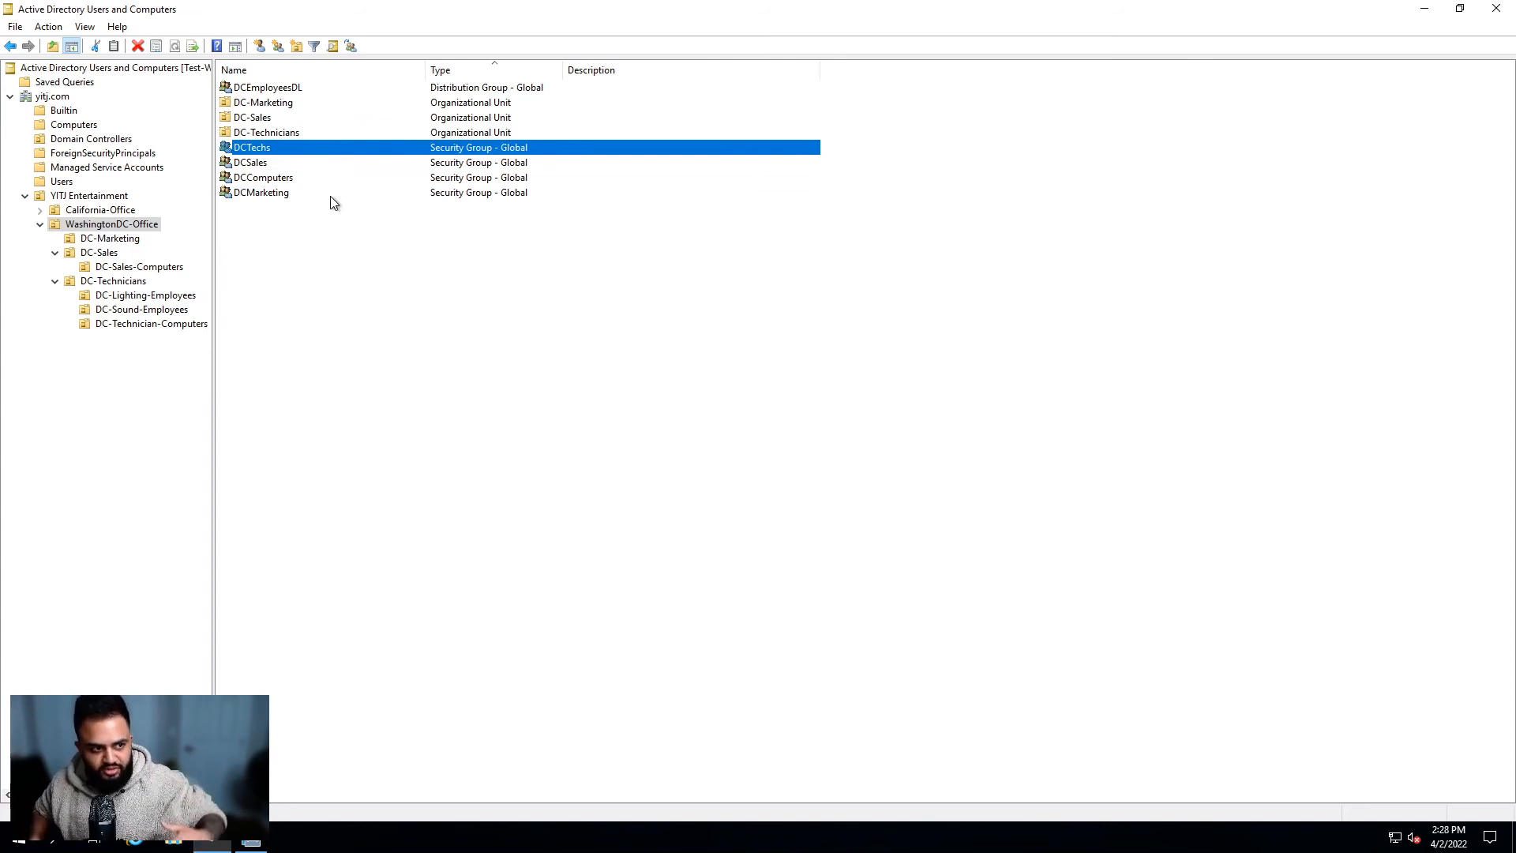
Step: Point out the DCMarketing, DCComputers, DCTechs and DCSales groups, then list YITJ Entertainment's contents
{"action": "left_click", "coordinate": [315, 196]}
{"action": "left_click", "coordinate": [306, 178]}
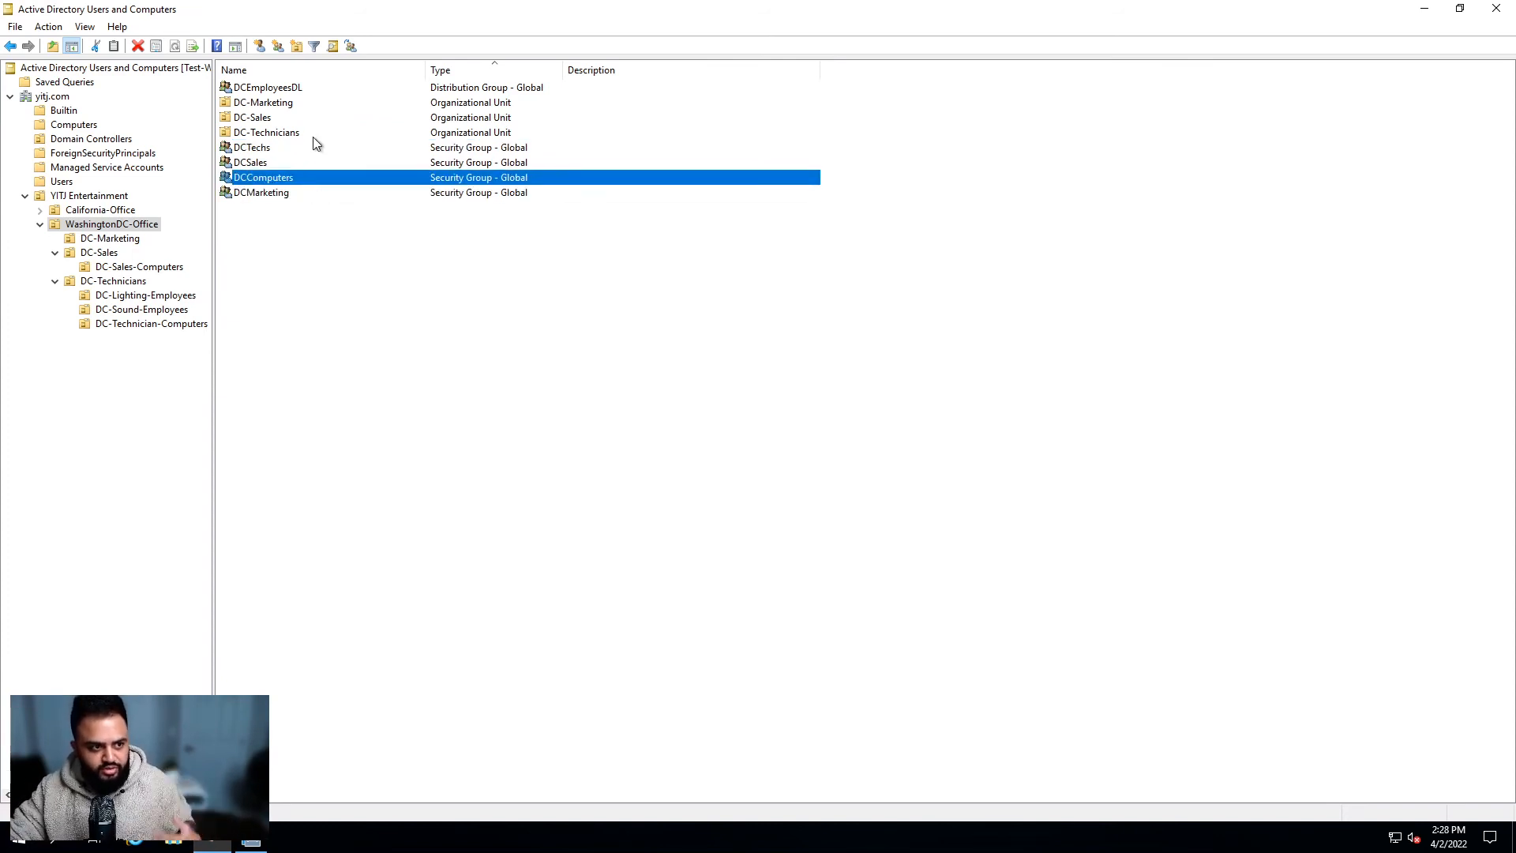
{"action": "left_click", "coordinate": [305, 150]}
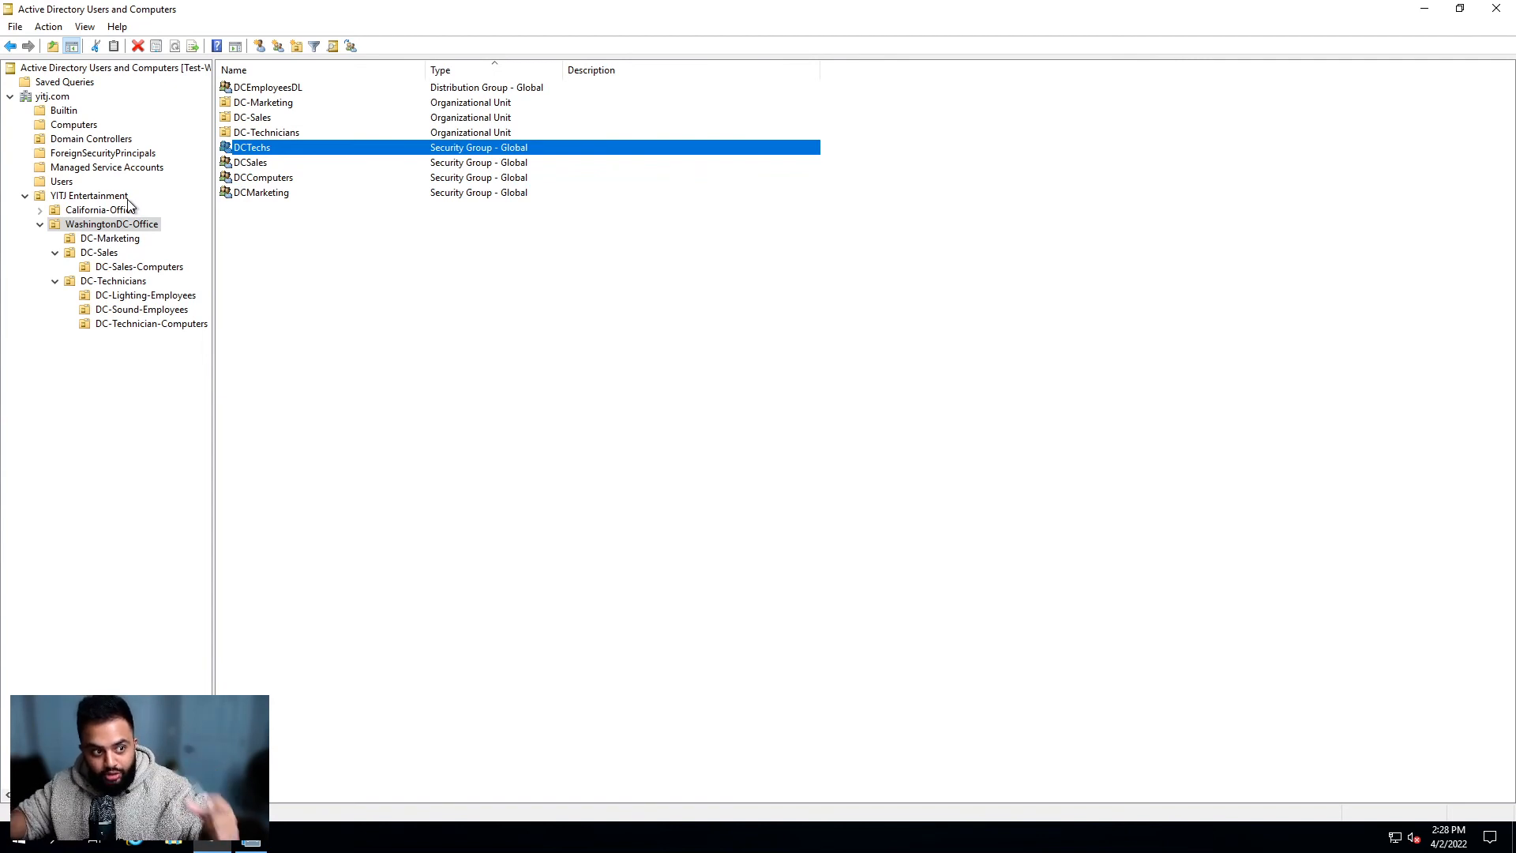
{"action": "left_click", "coordinate": [305, 178]}
{"action": "left_click", "coordinate": [303, 168]}
{"action": "left_click", "coordinate": [302, 191]}
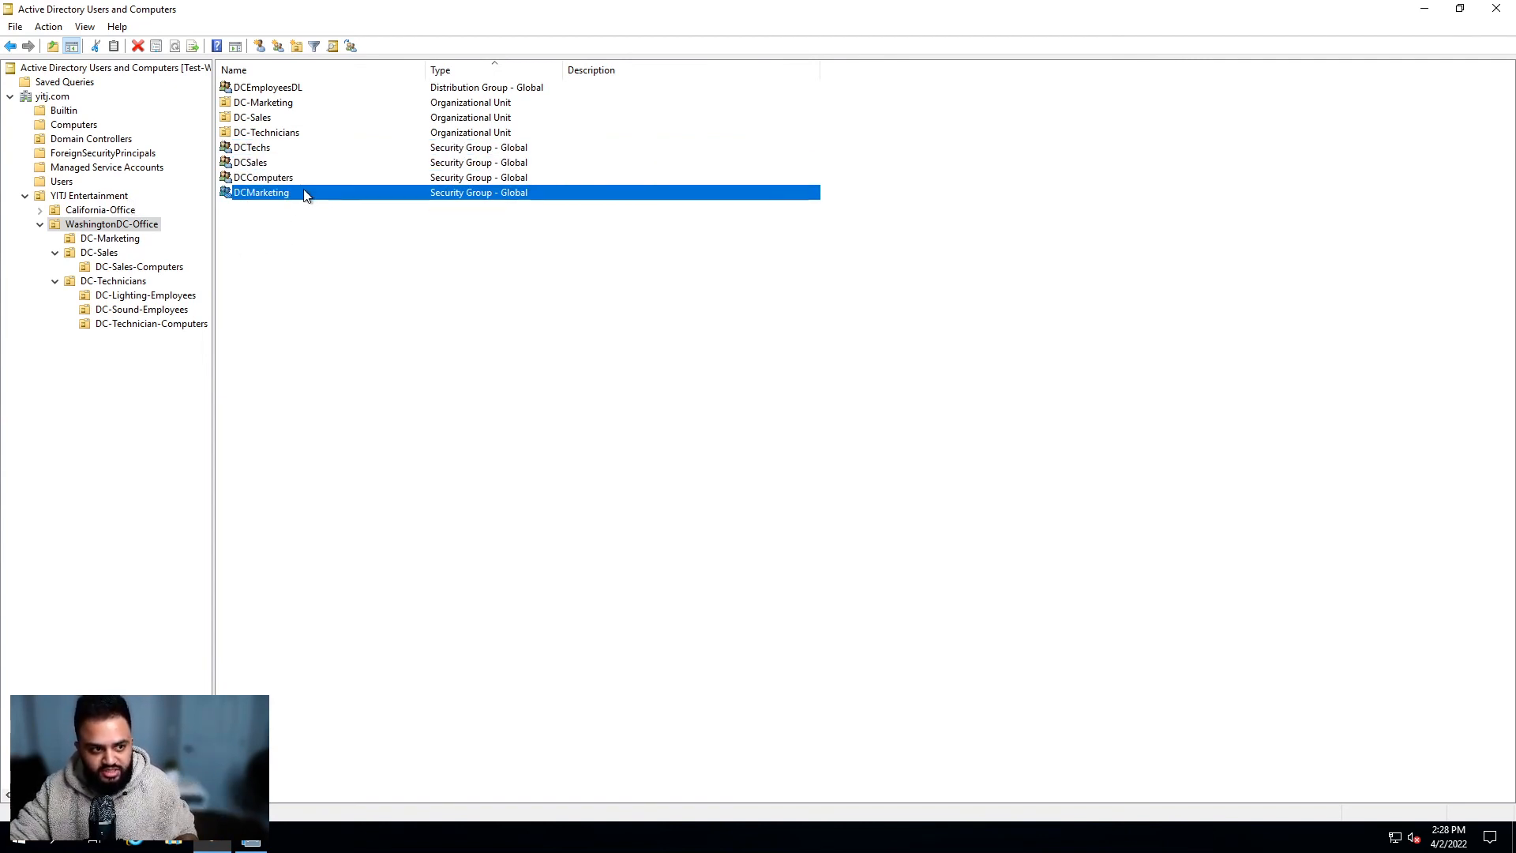
{"action": "left_click", "coordinate": [120, 197]}
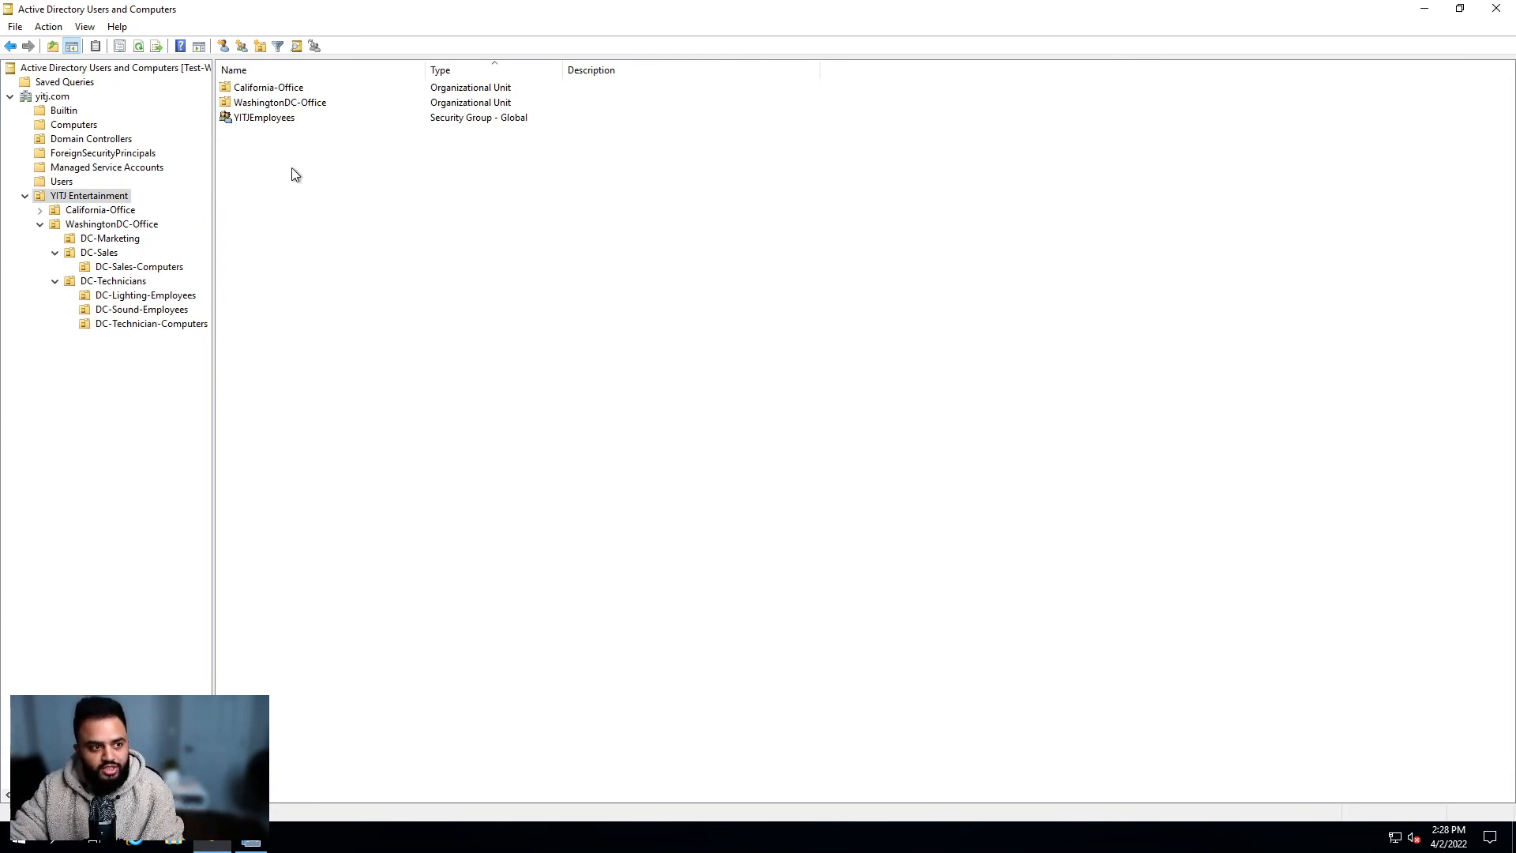
{"action": "left_click", "coordinate": [289, 122]}
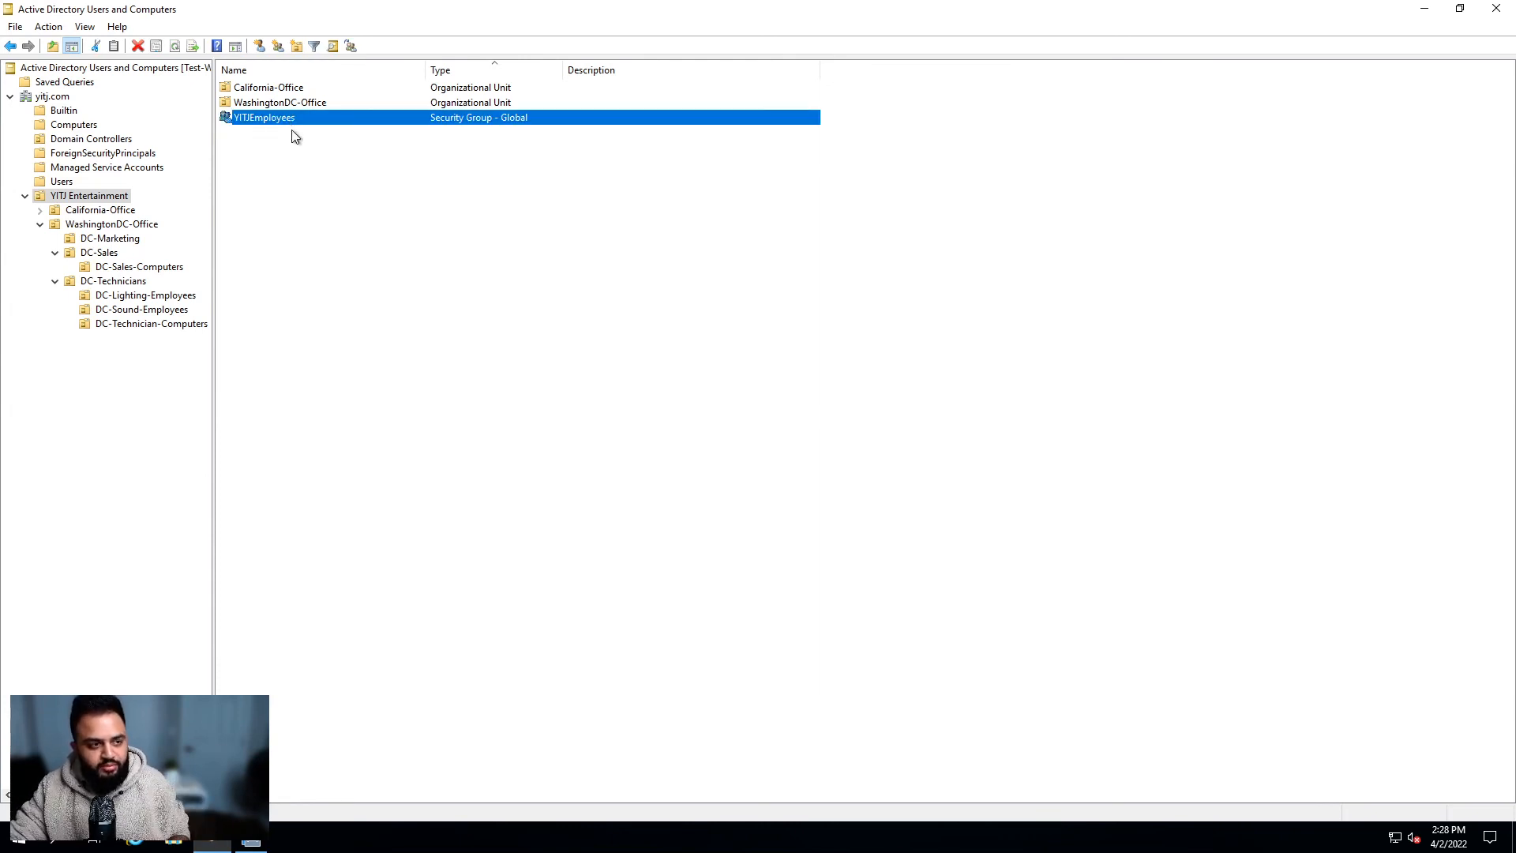
{"action": "double_click", "coordinate": [305, 117]}
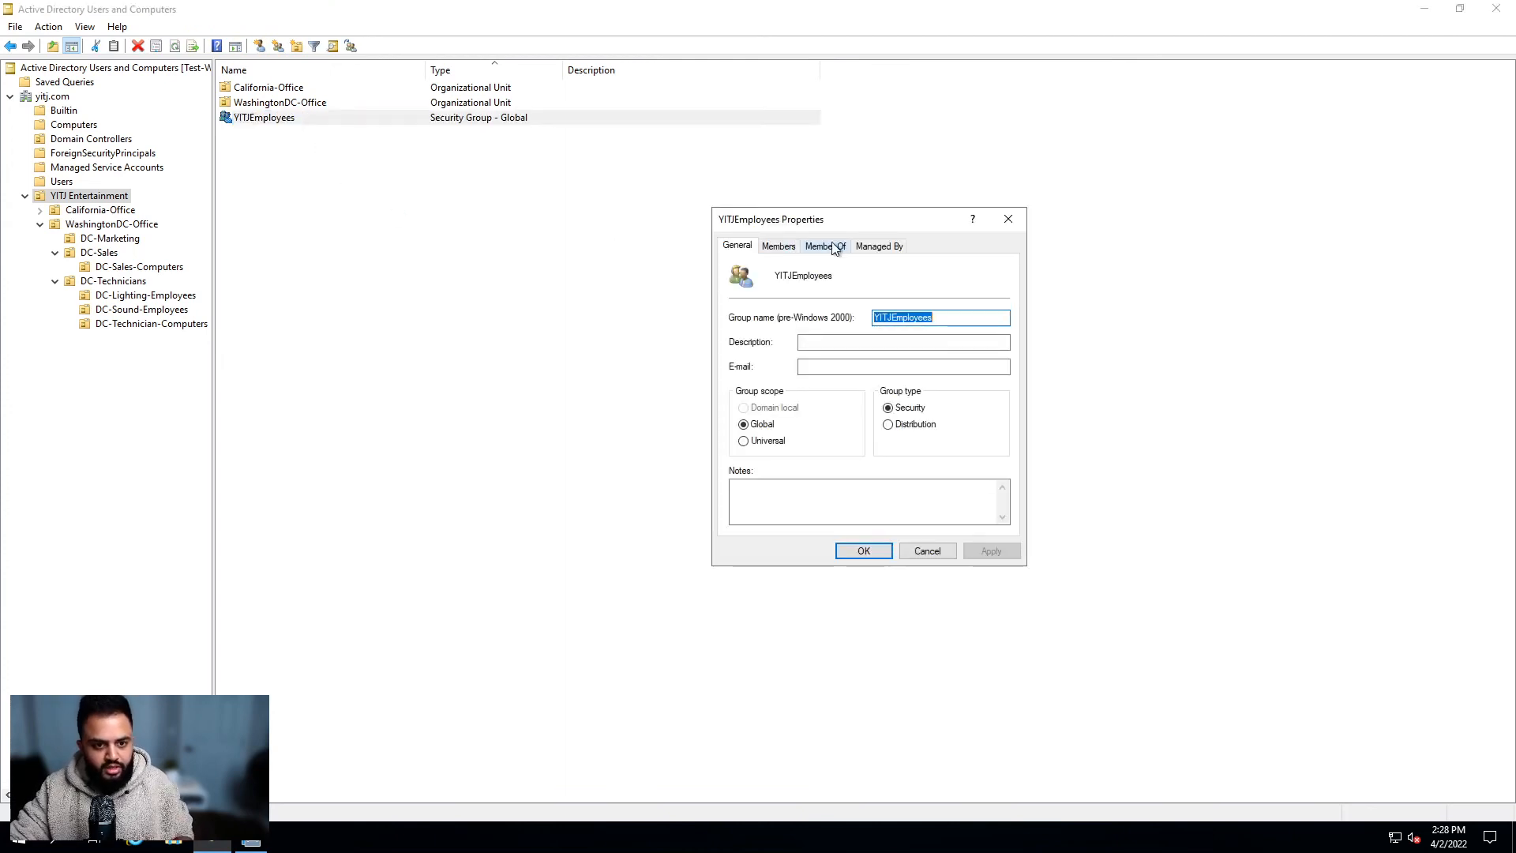
{"action": "left_click", "coordinate": [782, 246]}
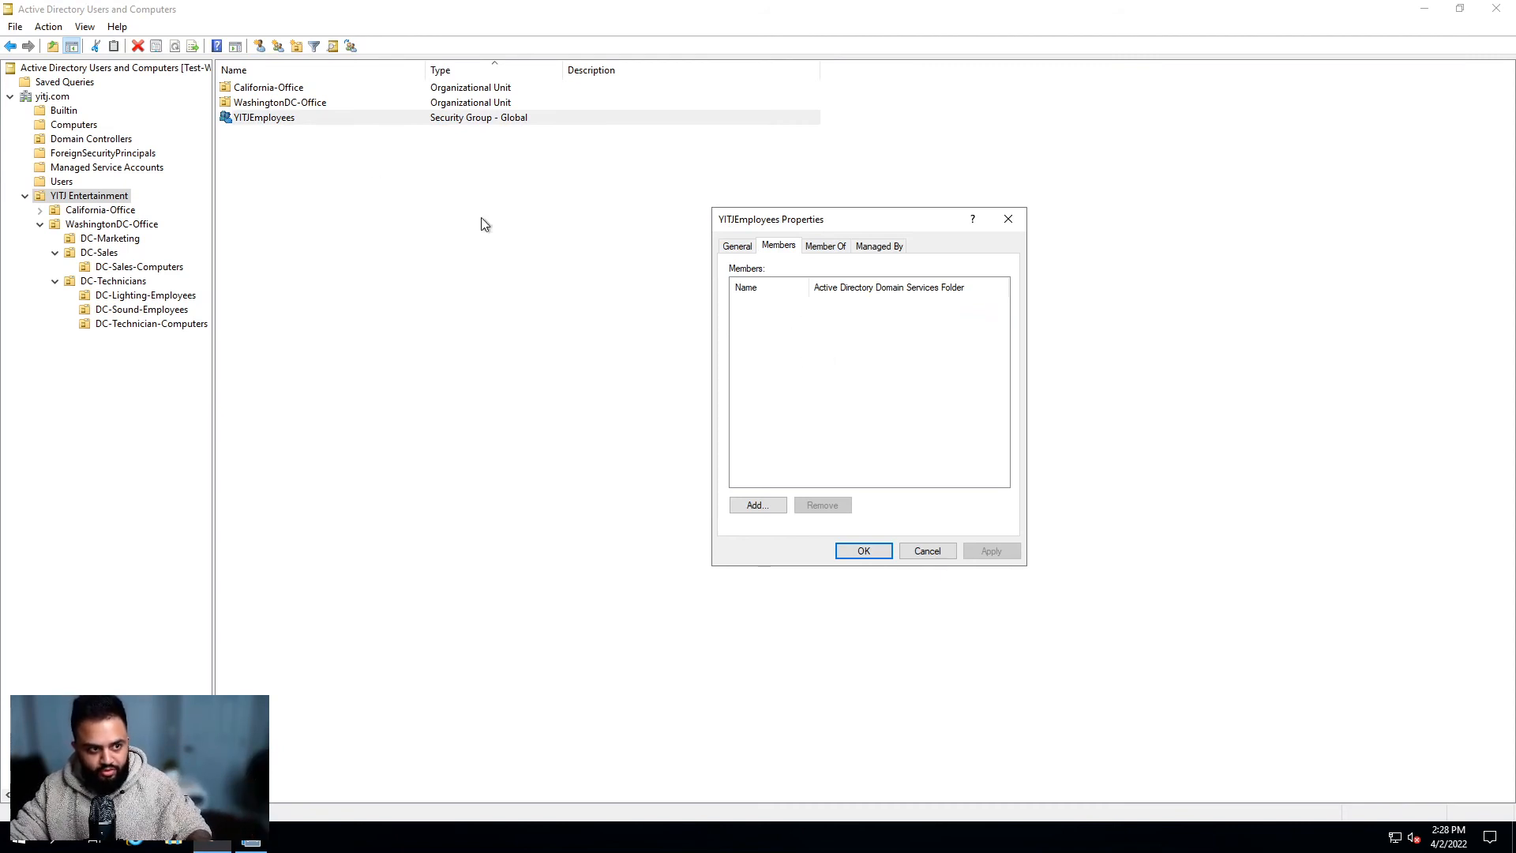
Step: Add DCTechs to YITJEmployees on its Member Of tab, entering and checking 'yitjemployees'
{"action": "left_click", "coordinate": [1008, 221]}
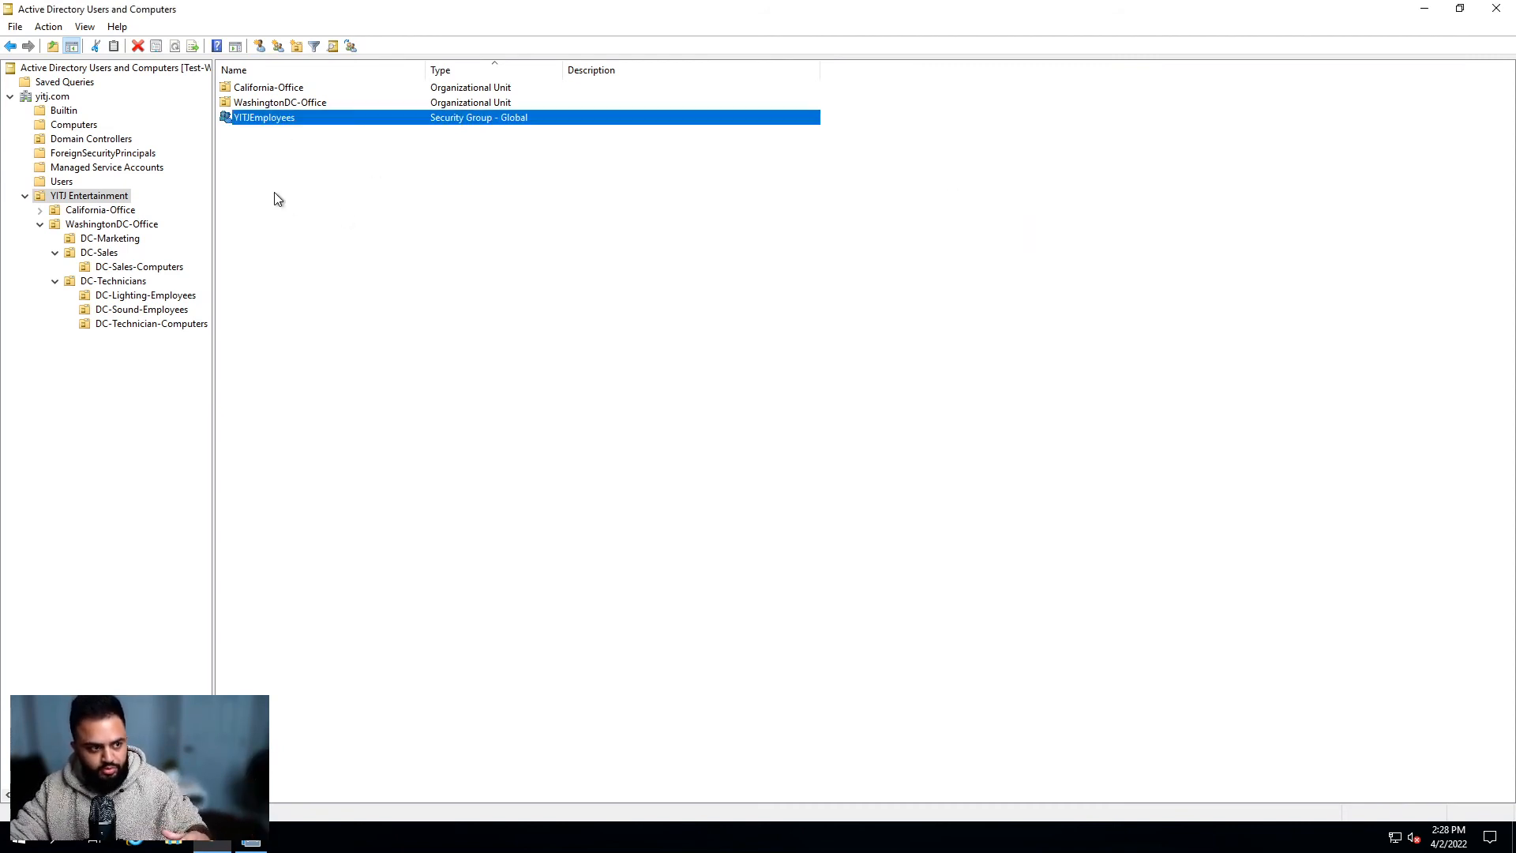
{"action": "left_click", "coordinate": [120, 224]}
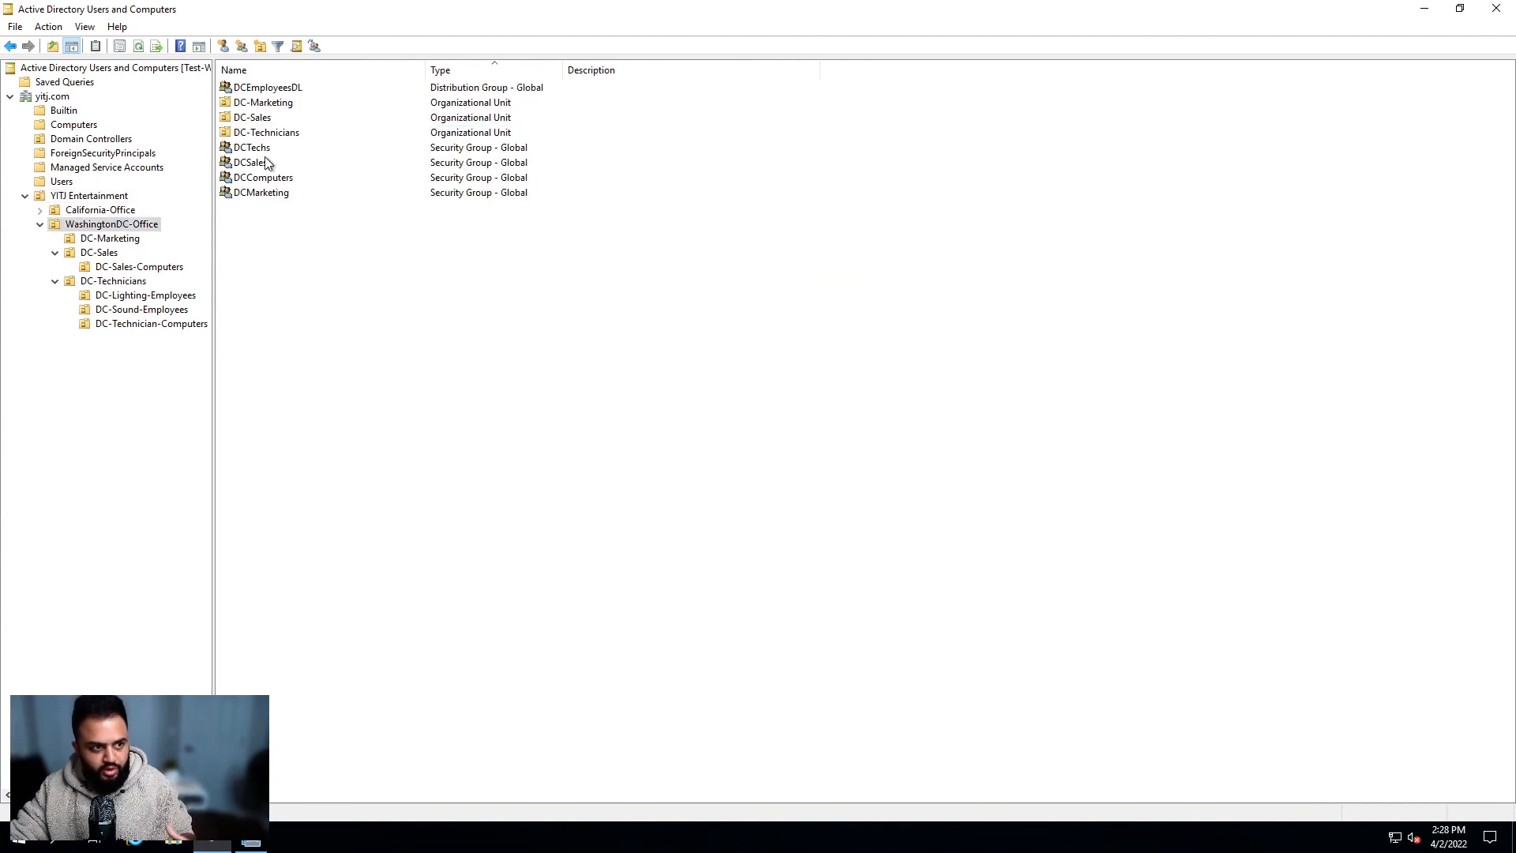
{"action": "left_click", "coordinate": [267, 150]}
{"action": "double_click", "coordinate": [267, 150]}
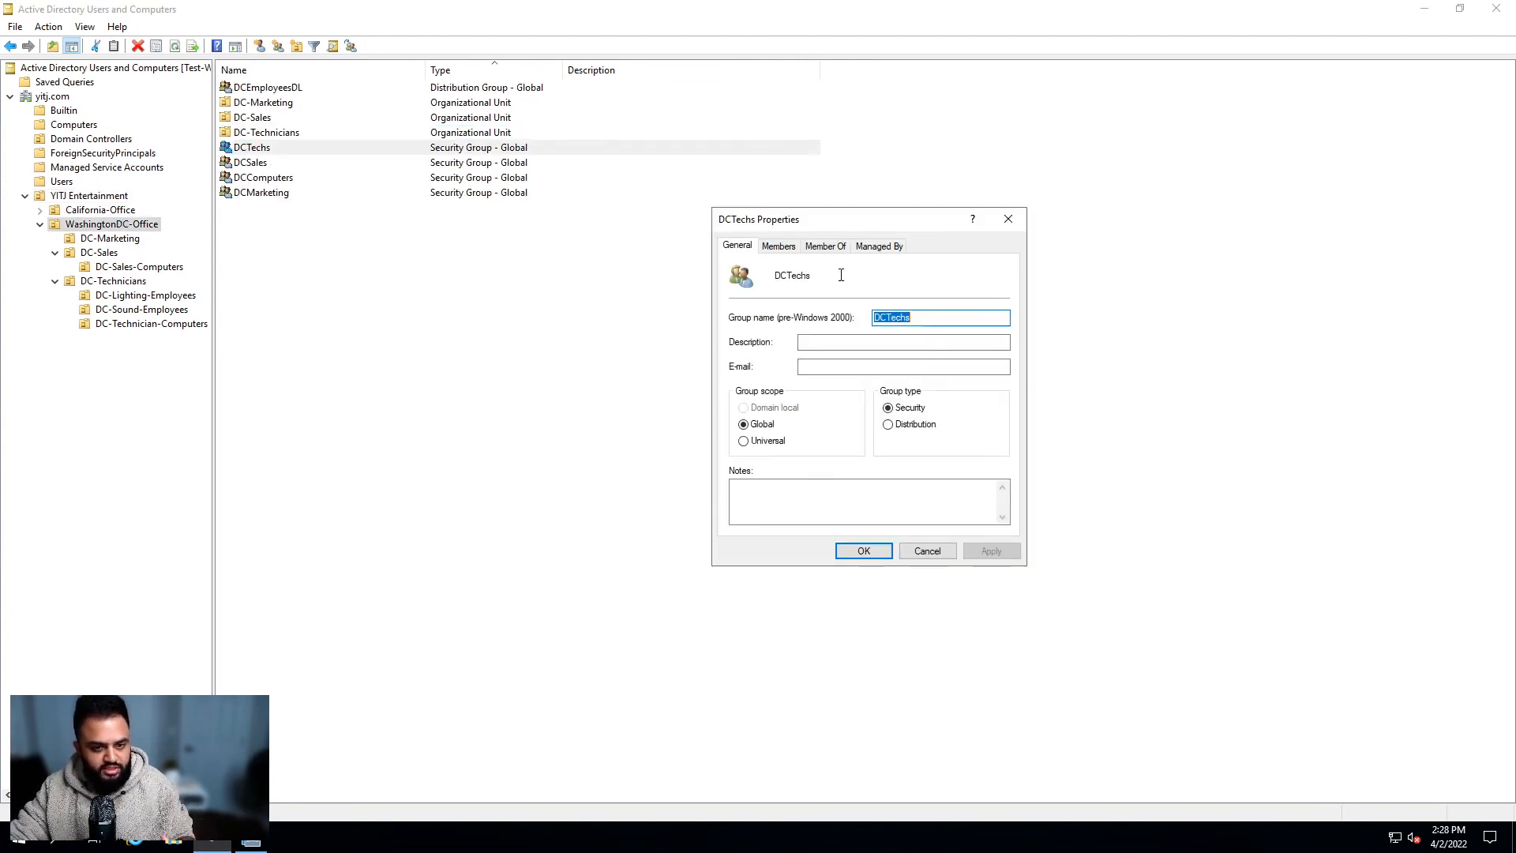
{"action": "left_click", "coordinate": [815, 246]}
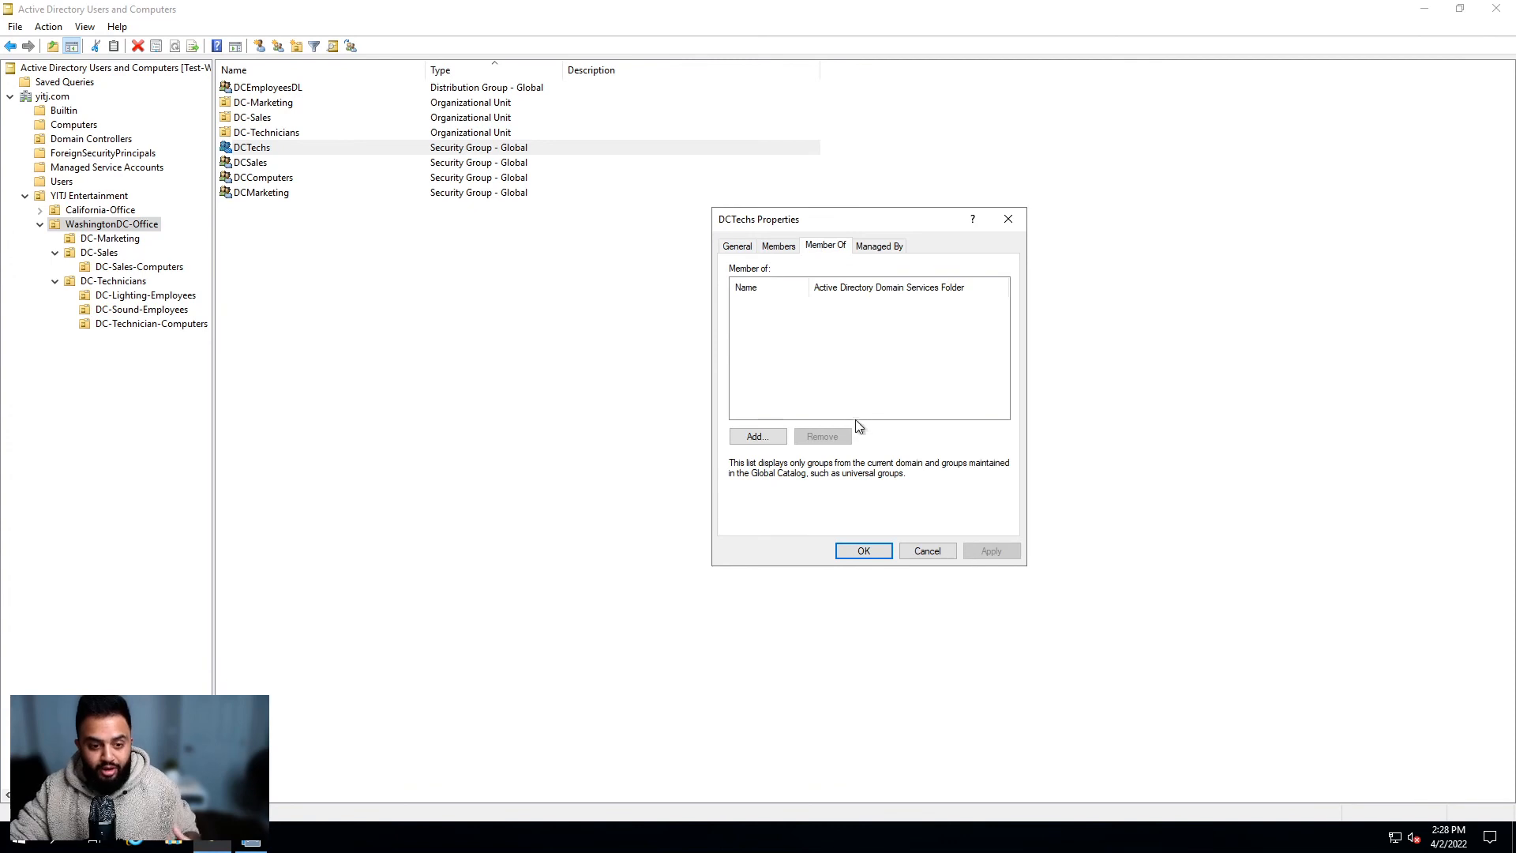
{"action": "left_click_drag", "start_coordinate": [883, 216], "coordinate": [1011, 208]}
{"action": "left_click", "coordinate": [873, 429]}
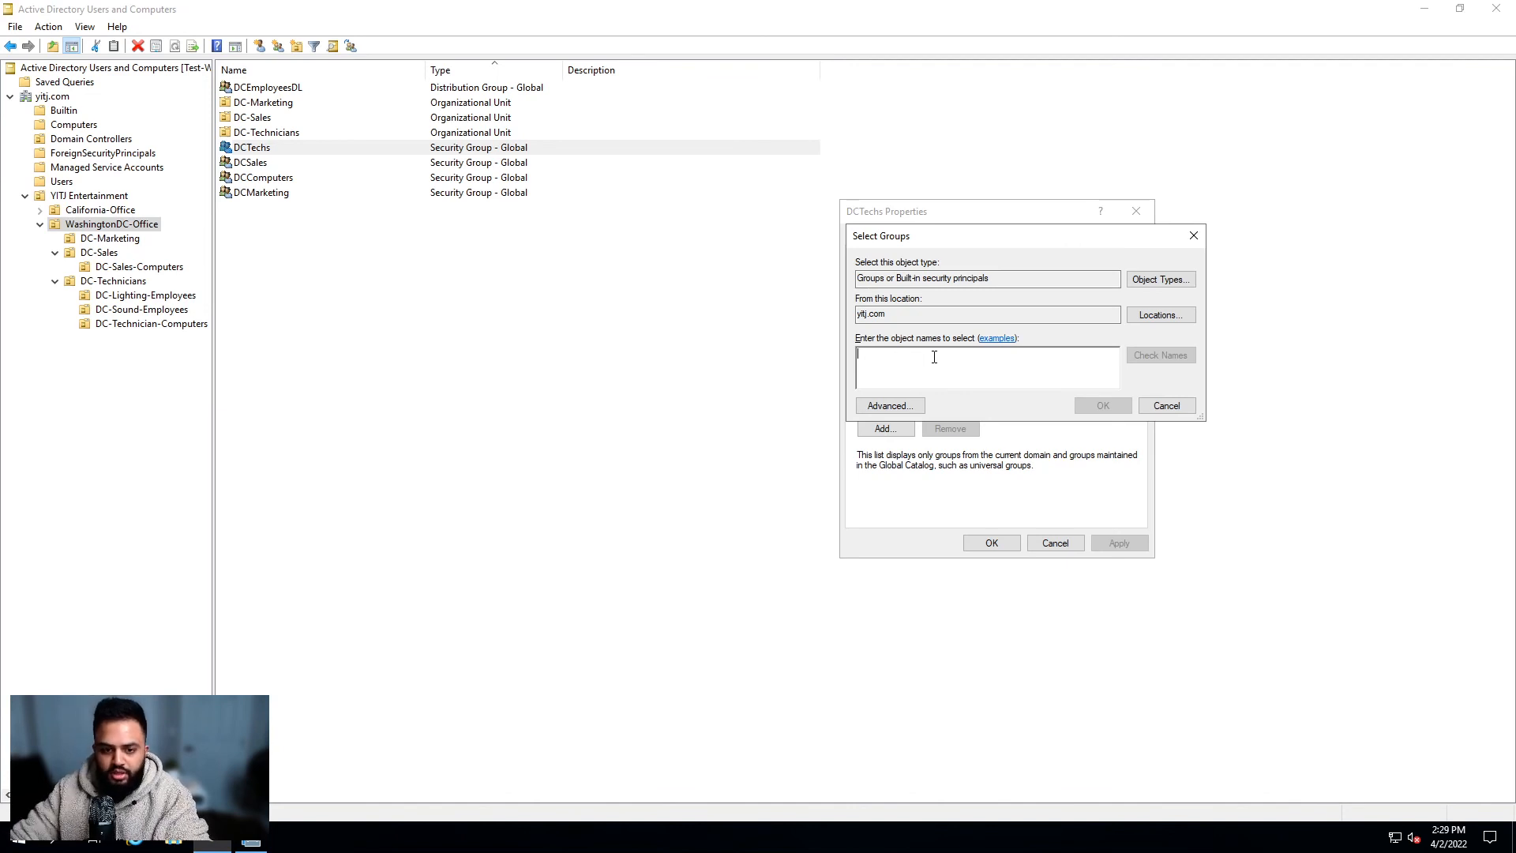
{"action": "type", "text": "yitj"}
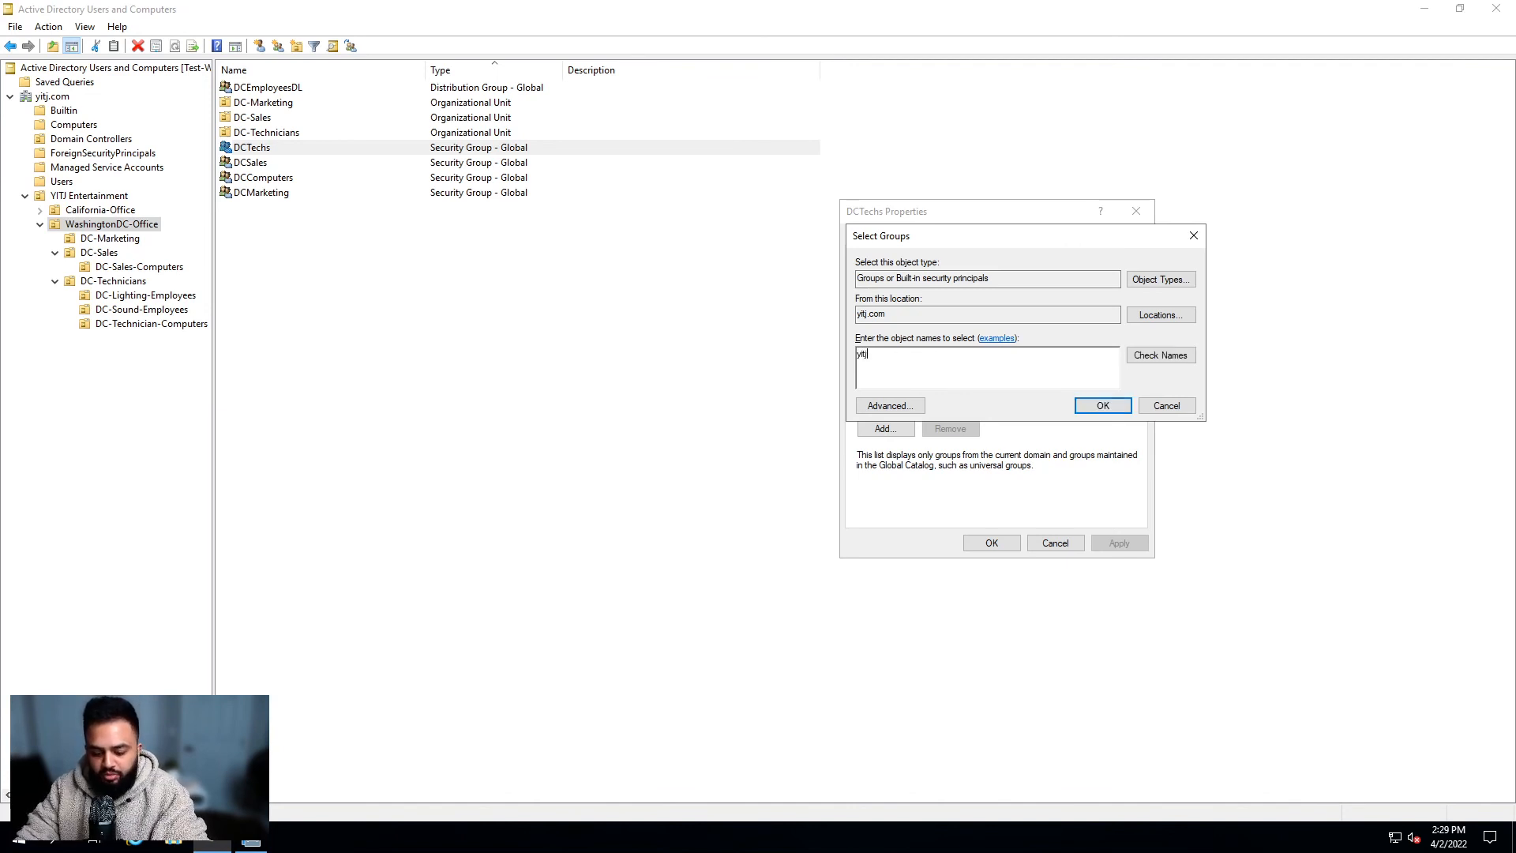
{"action": "type", "text": "employee"}
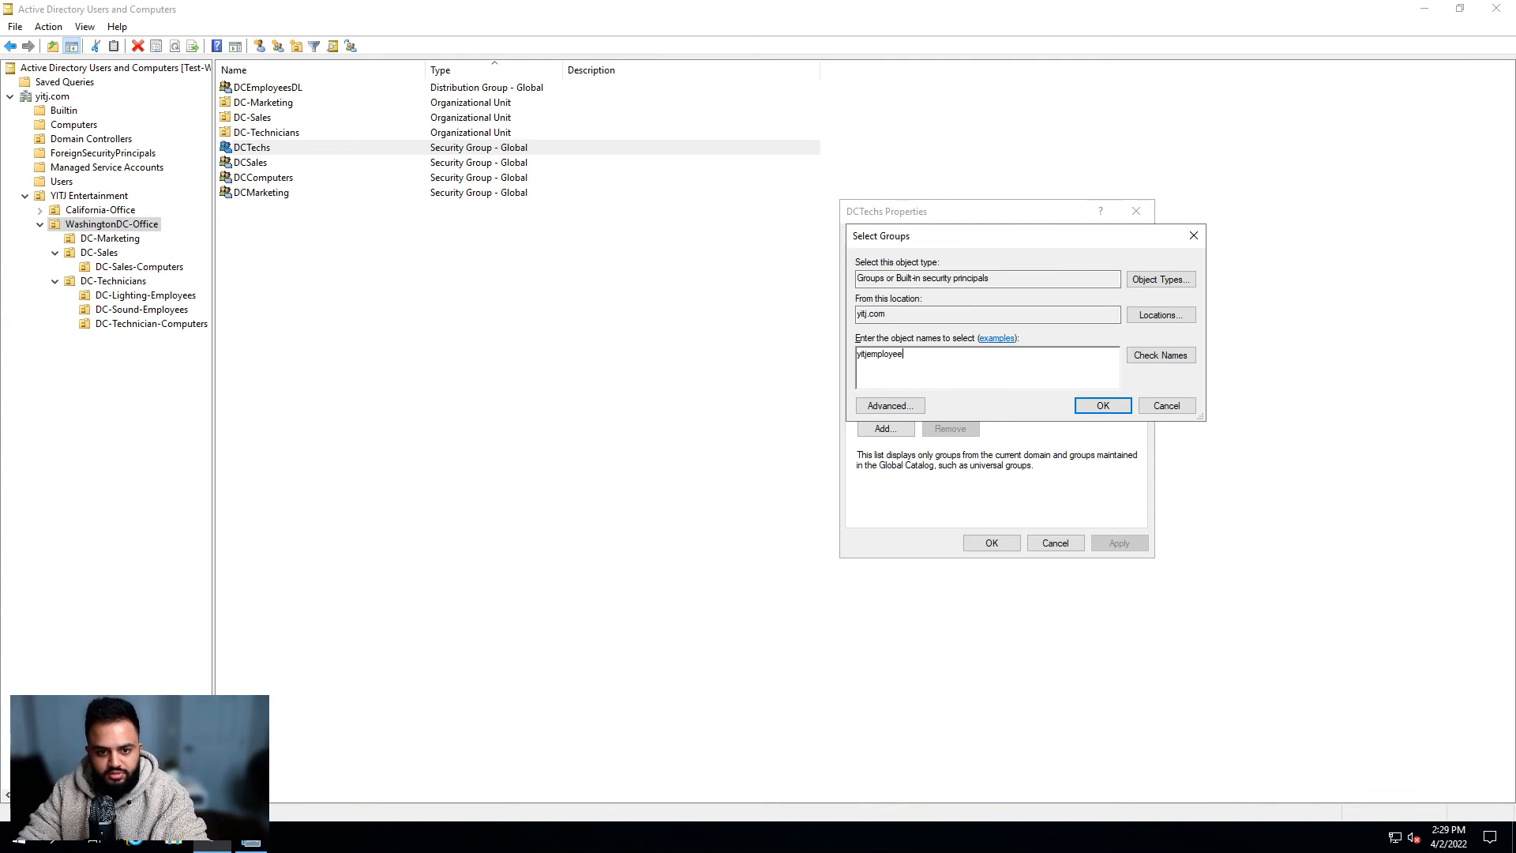
{"action": "type", "text": "s"}
{"action": "left_click", "coordinate": [1166, 357]}
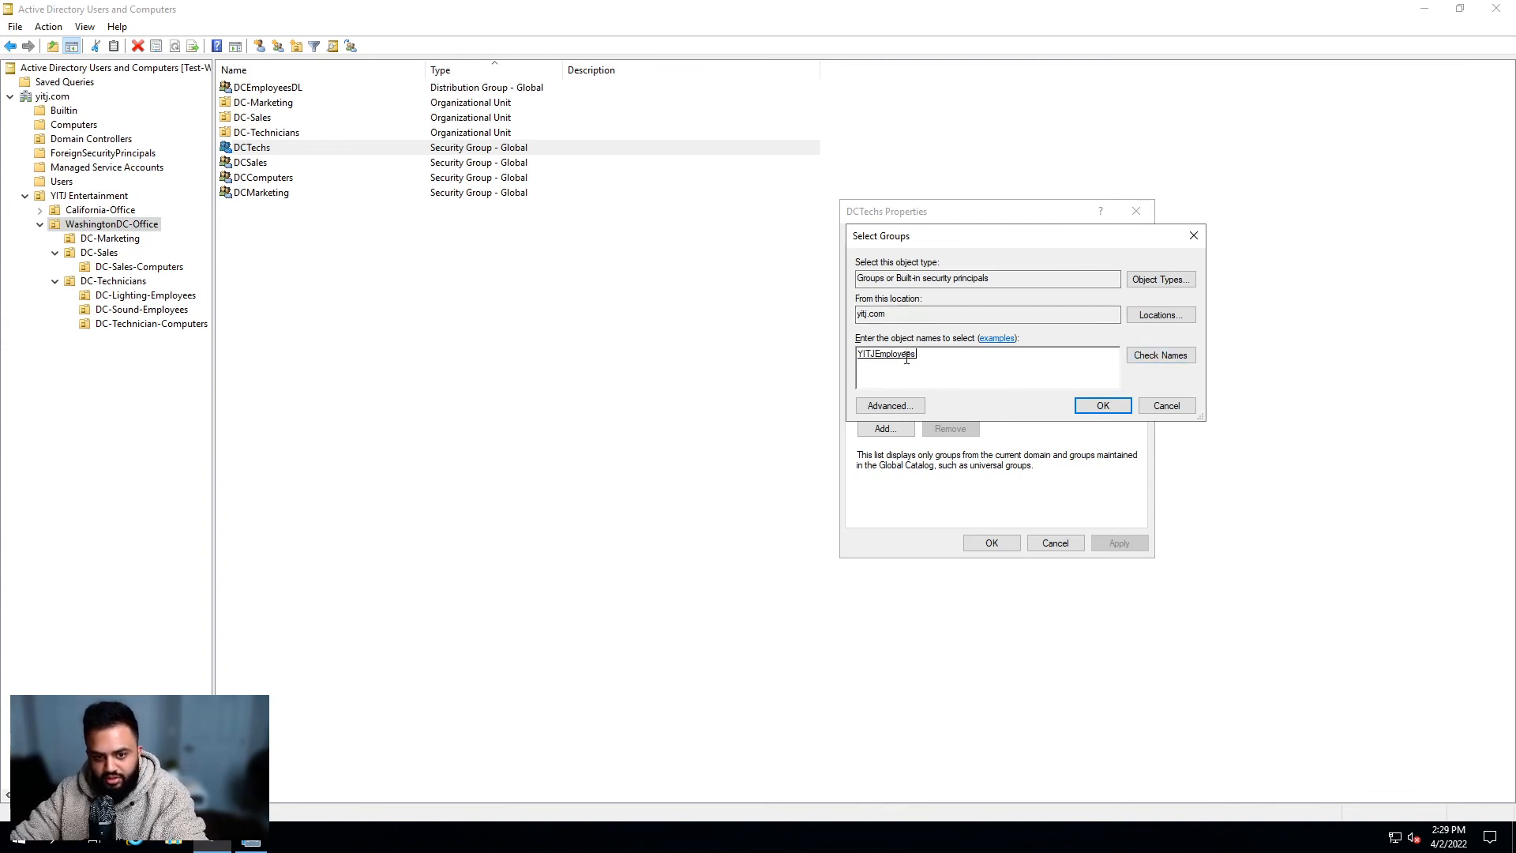
{"action": "left_click", "coordinate": [1118, 405]}
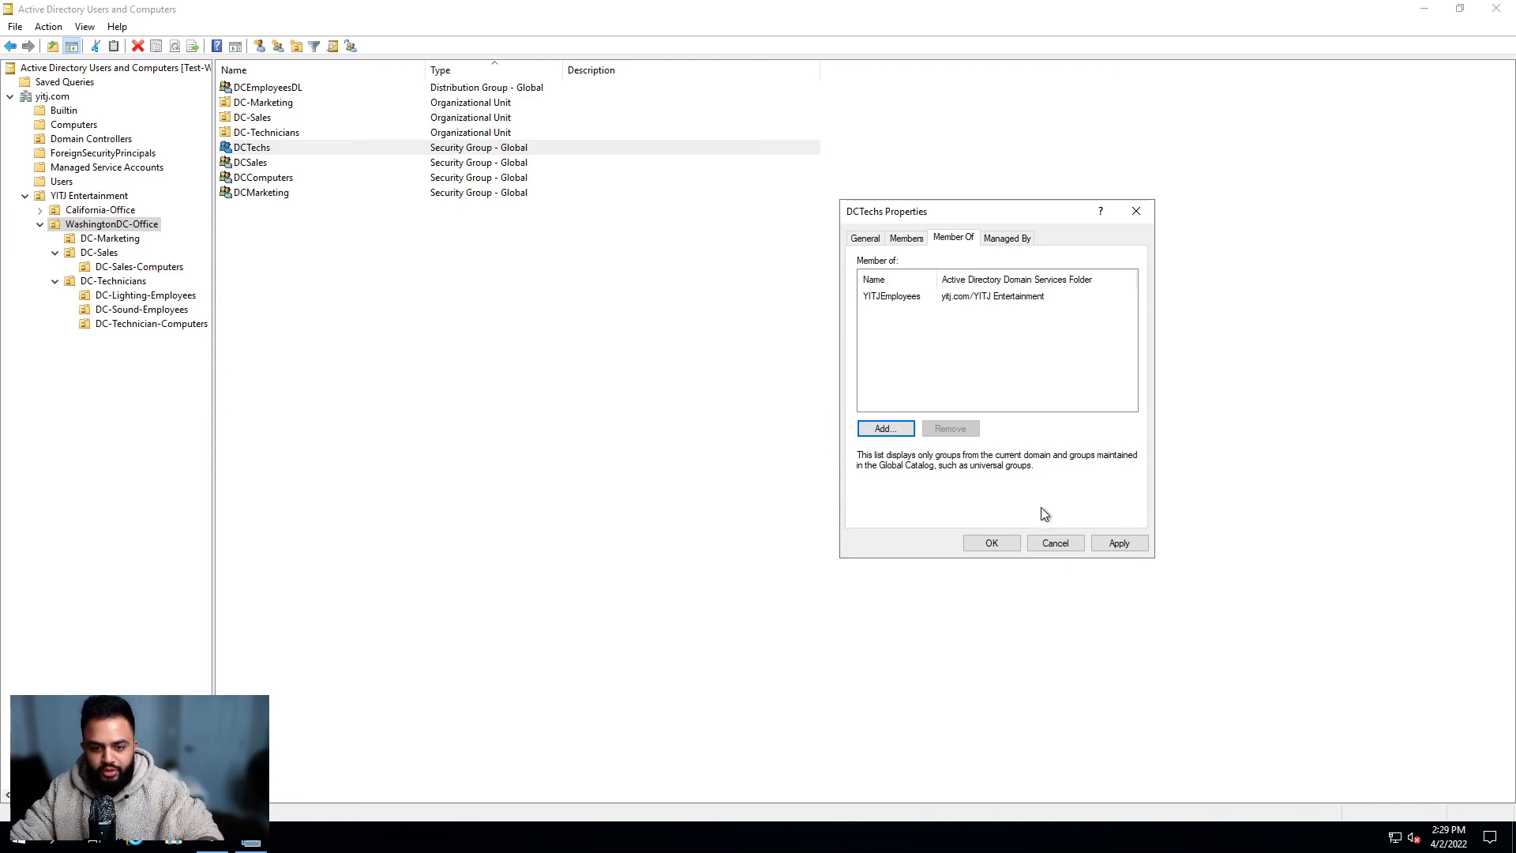
{"action": "left_click", "coordinate": [1000, 542]}
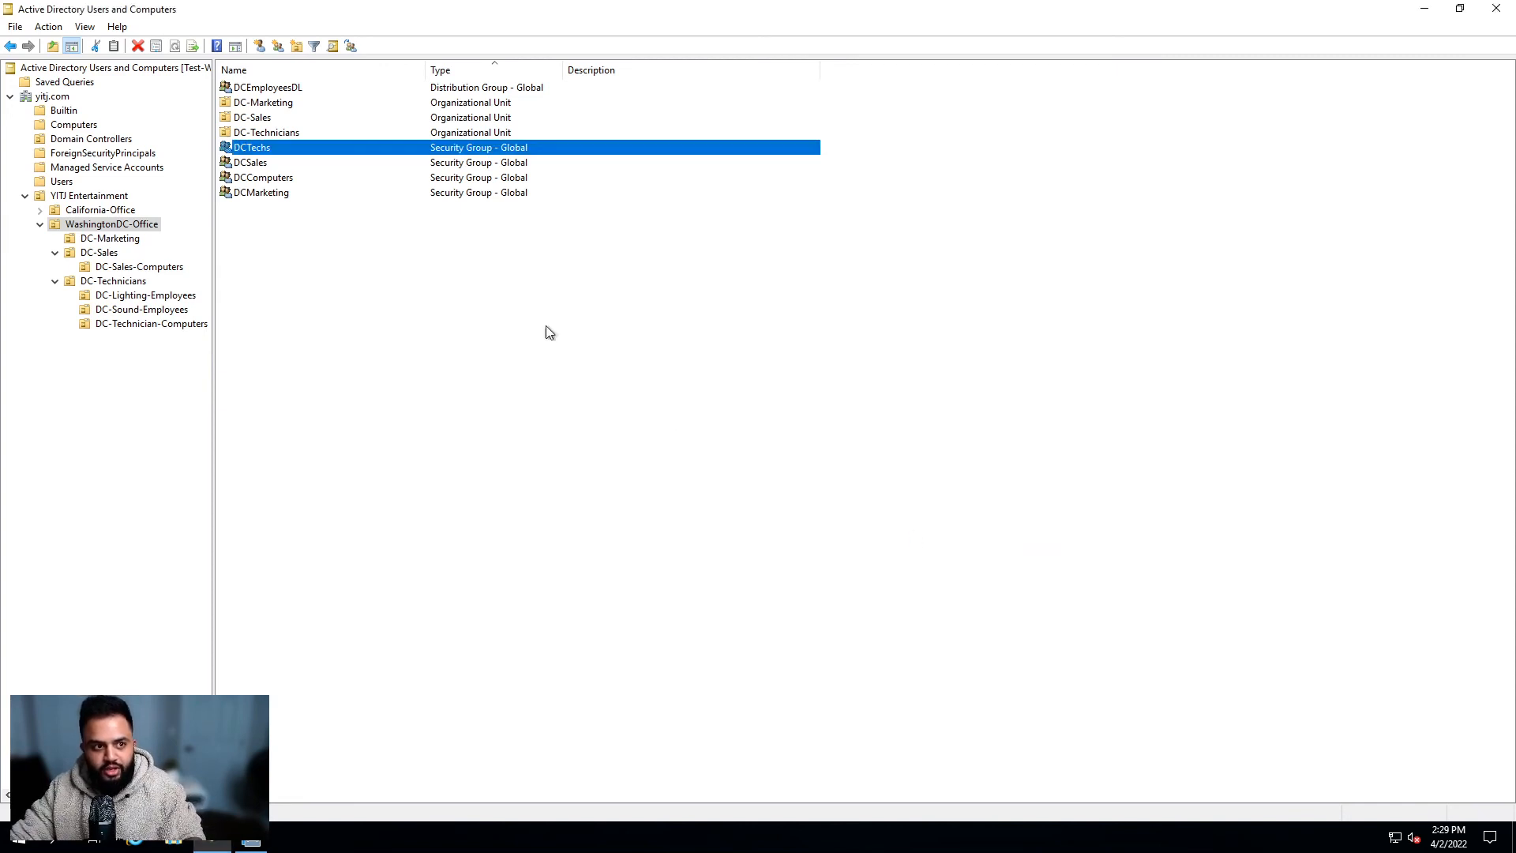
Step: Add DCSales to YITJEmployees on its Member Of tab, entering 'yitjemploy'
{"action": "double_click", "coordinate": [294, 162]}
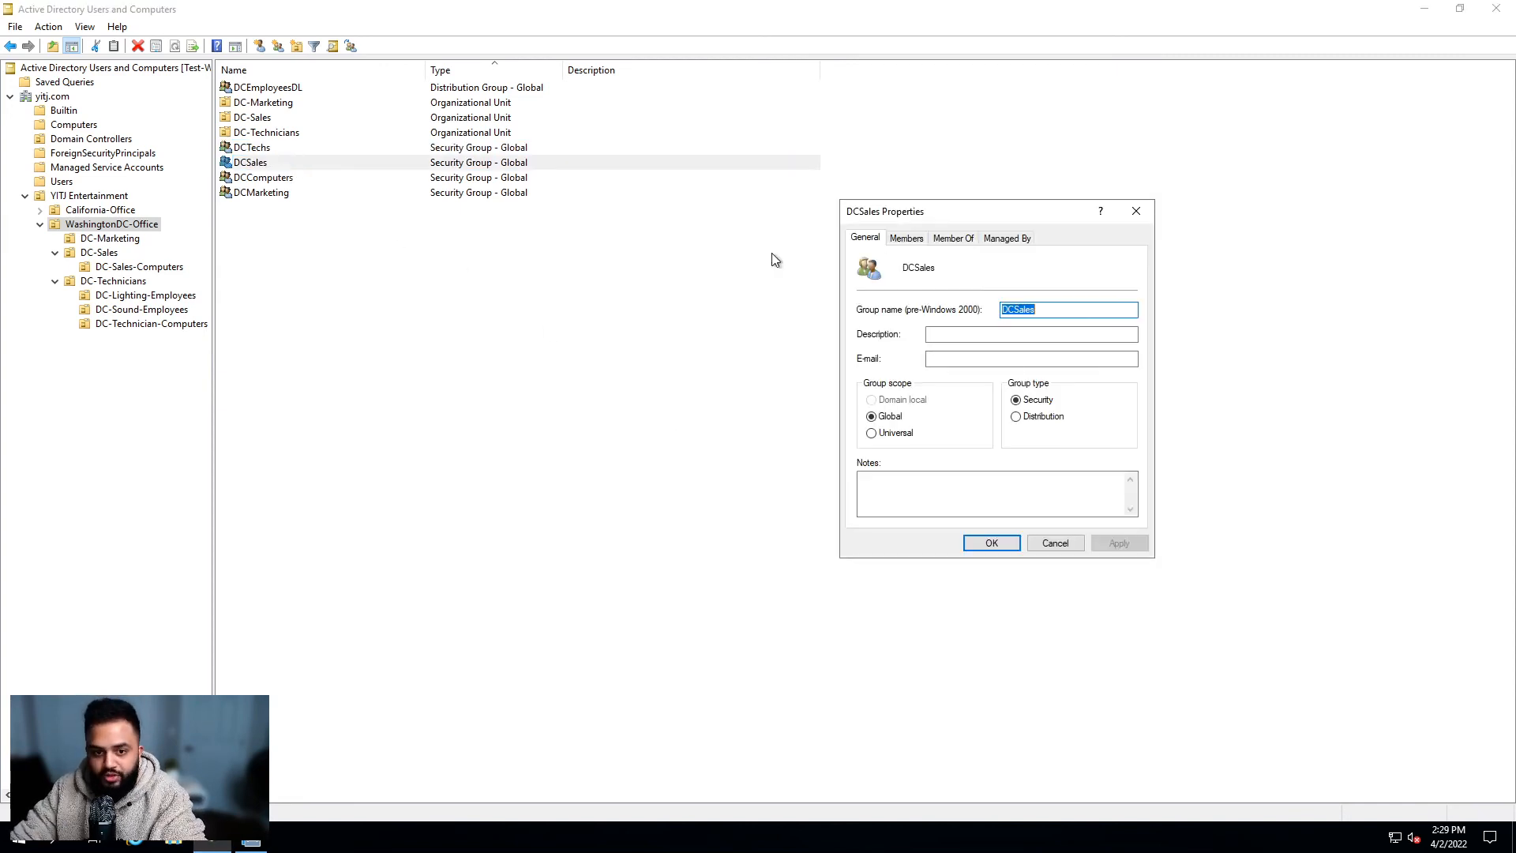
{"action": "left_click", "coordinate": [953, 238]}
{"action": "left_click", "coordinate": [885, 428]}
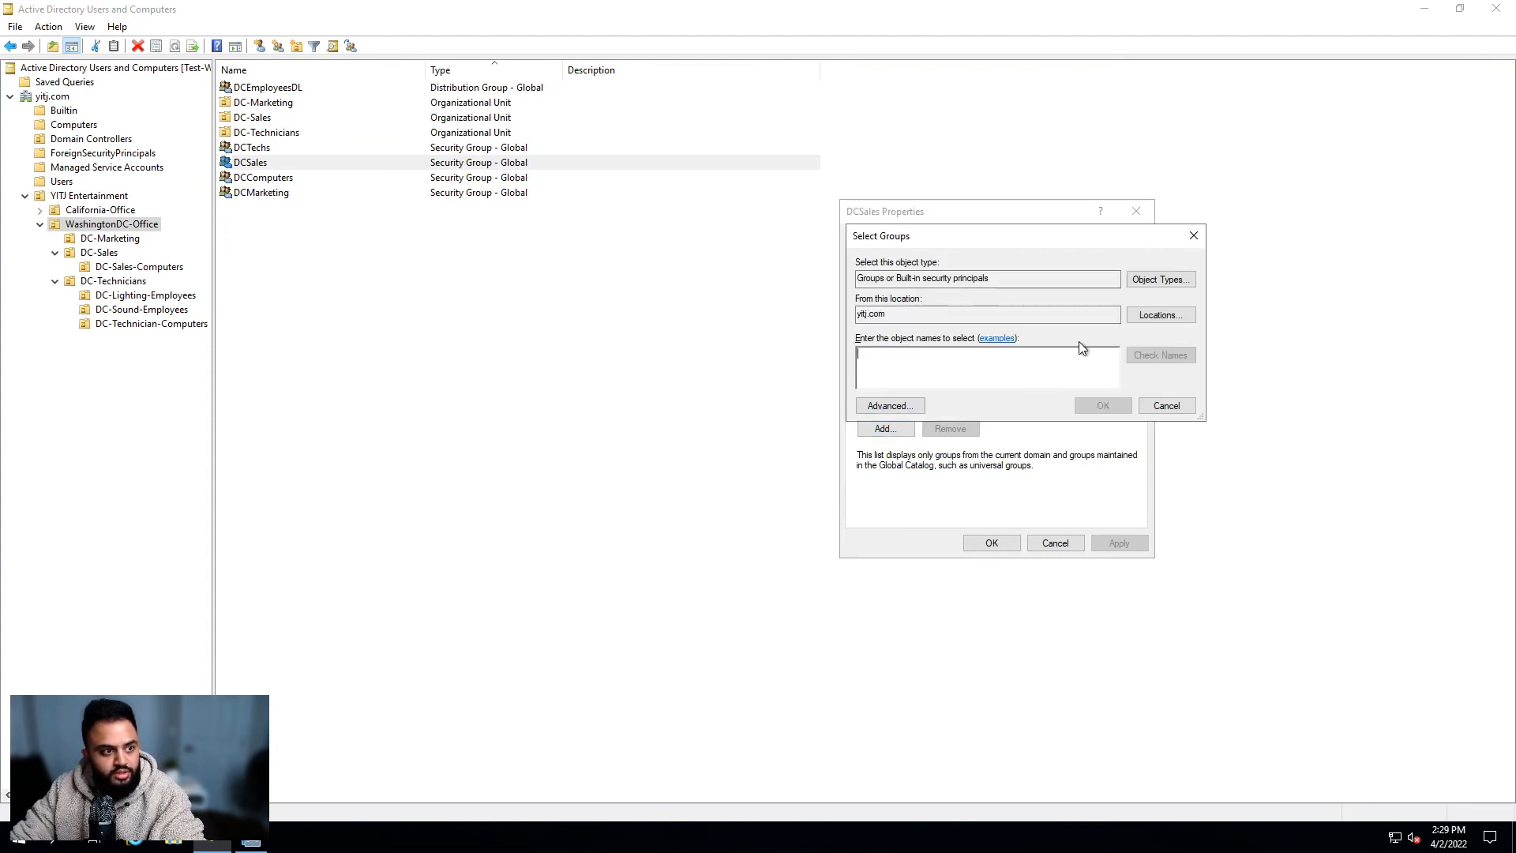
{"action": "type", "text": "yitjemploy"}
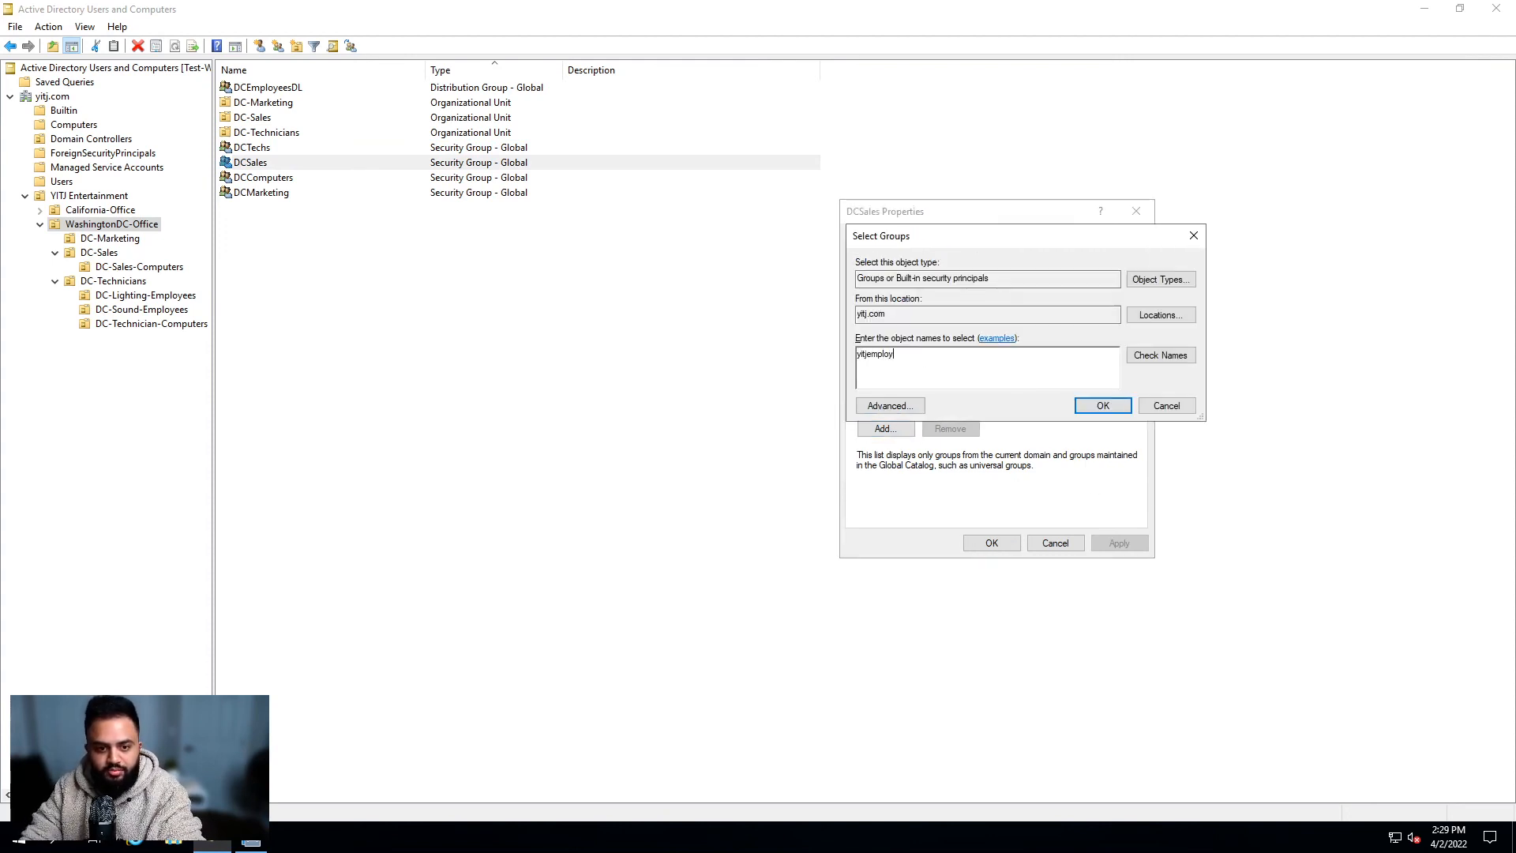
{"action": "key", "text": "Return"}
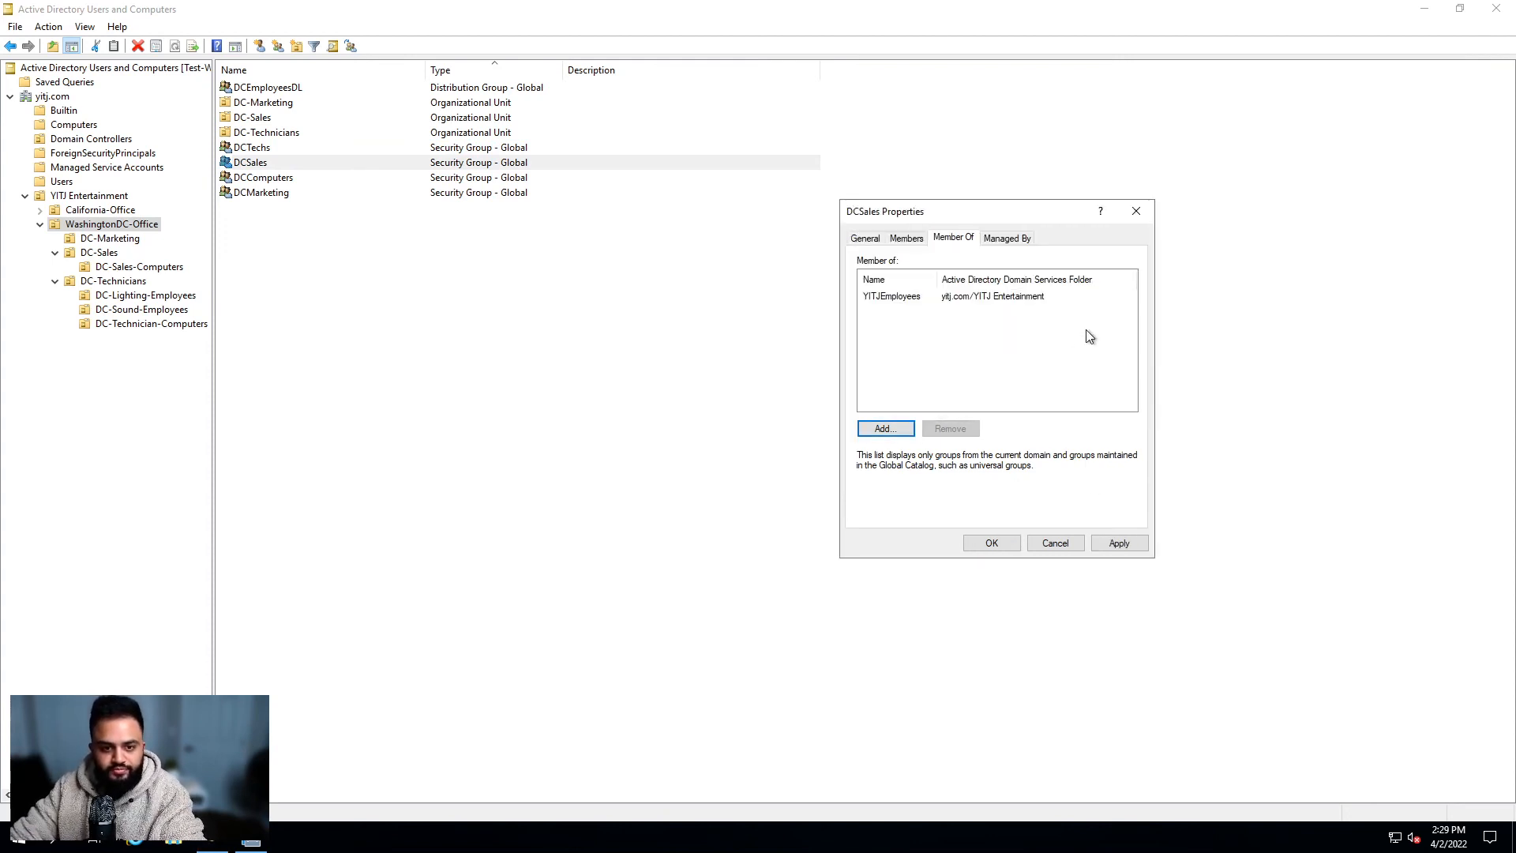
{"action": "key", "text": "Return"}
Step: Add DCMarketing to YITJEmployees the same way, entering 'yitjemployees'
{"action": "double_click", "coordinate": [308, 197]}
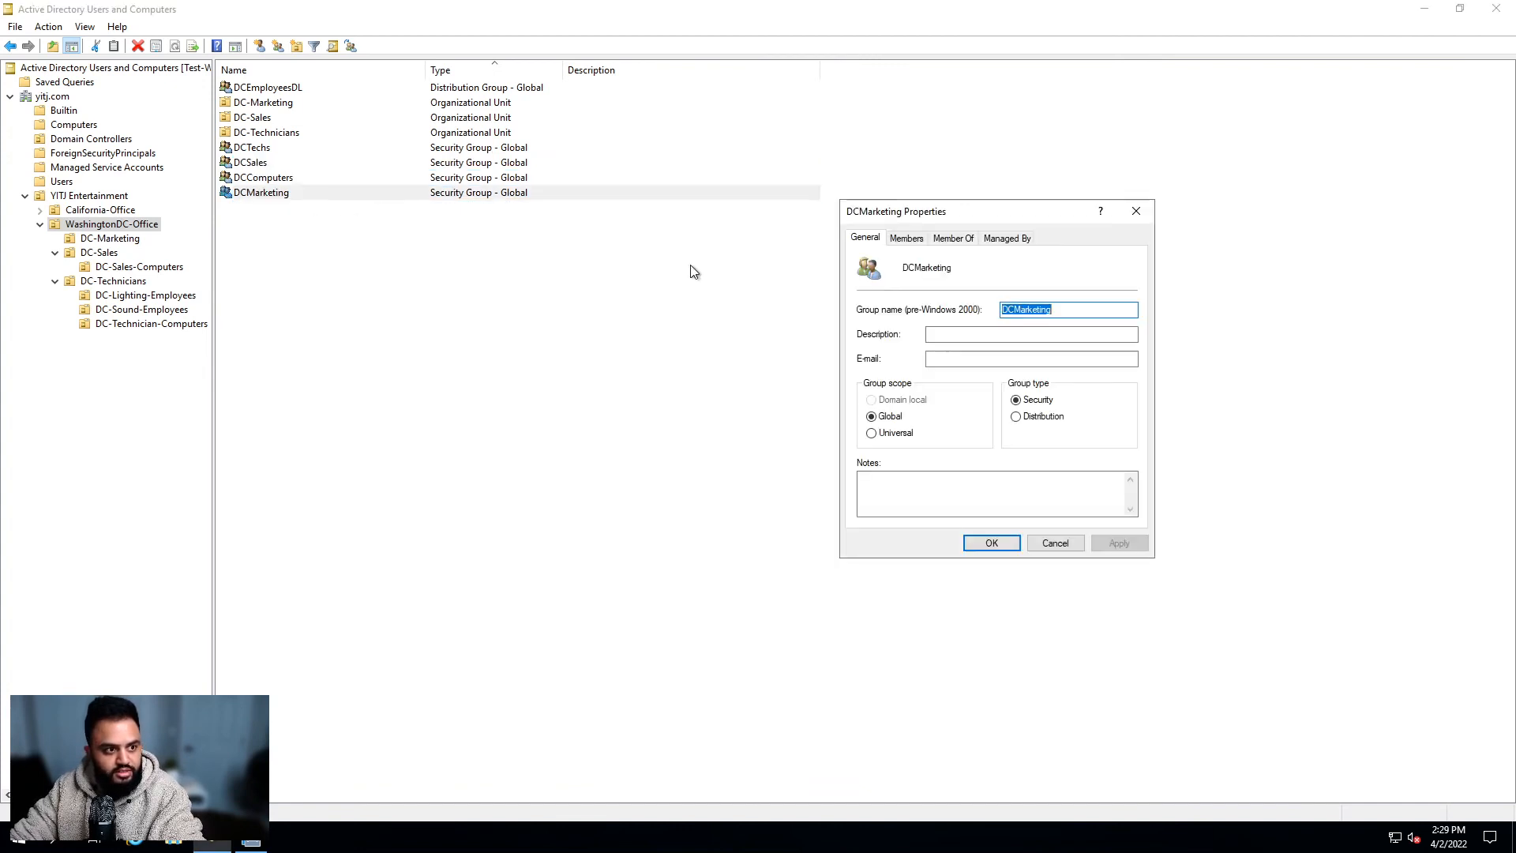
{"action": "left_click", "coordinate": [954, 237]}
{"action": "left_click", "coordinate": [885, 428]}
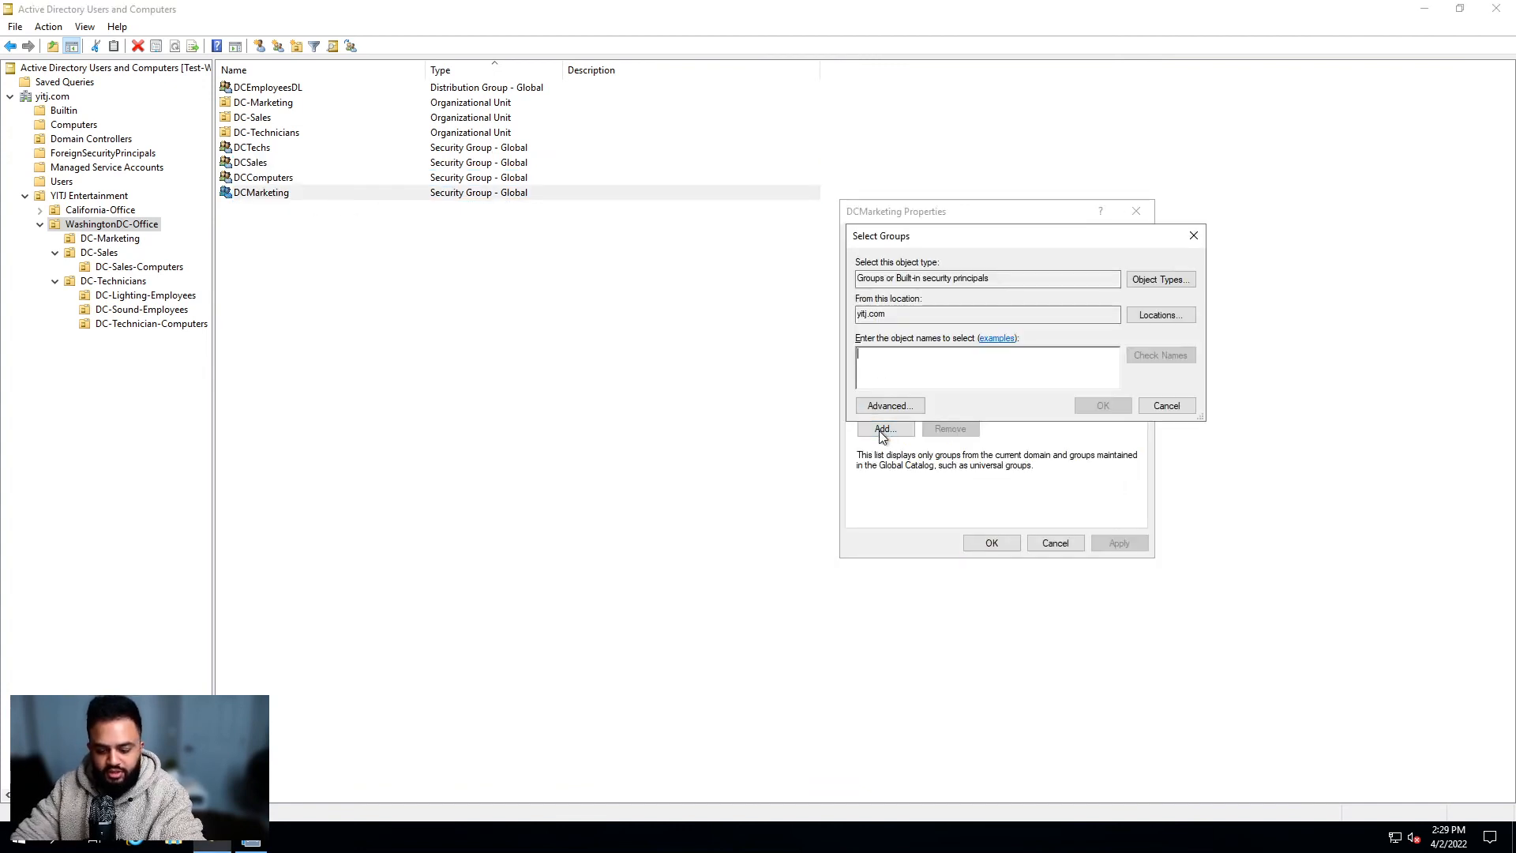
{"action": "type", "text": "yitjemployees"}
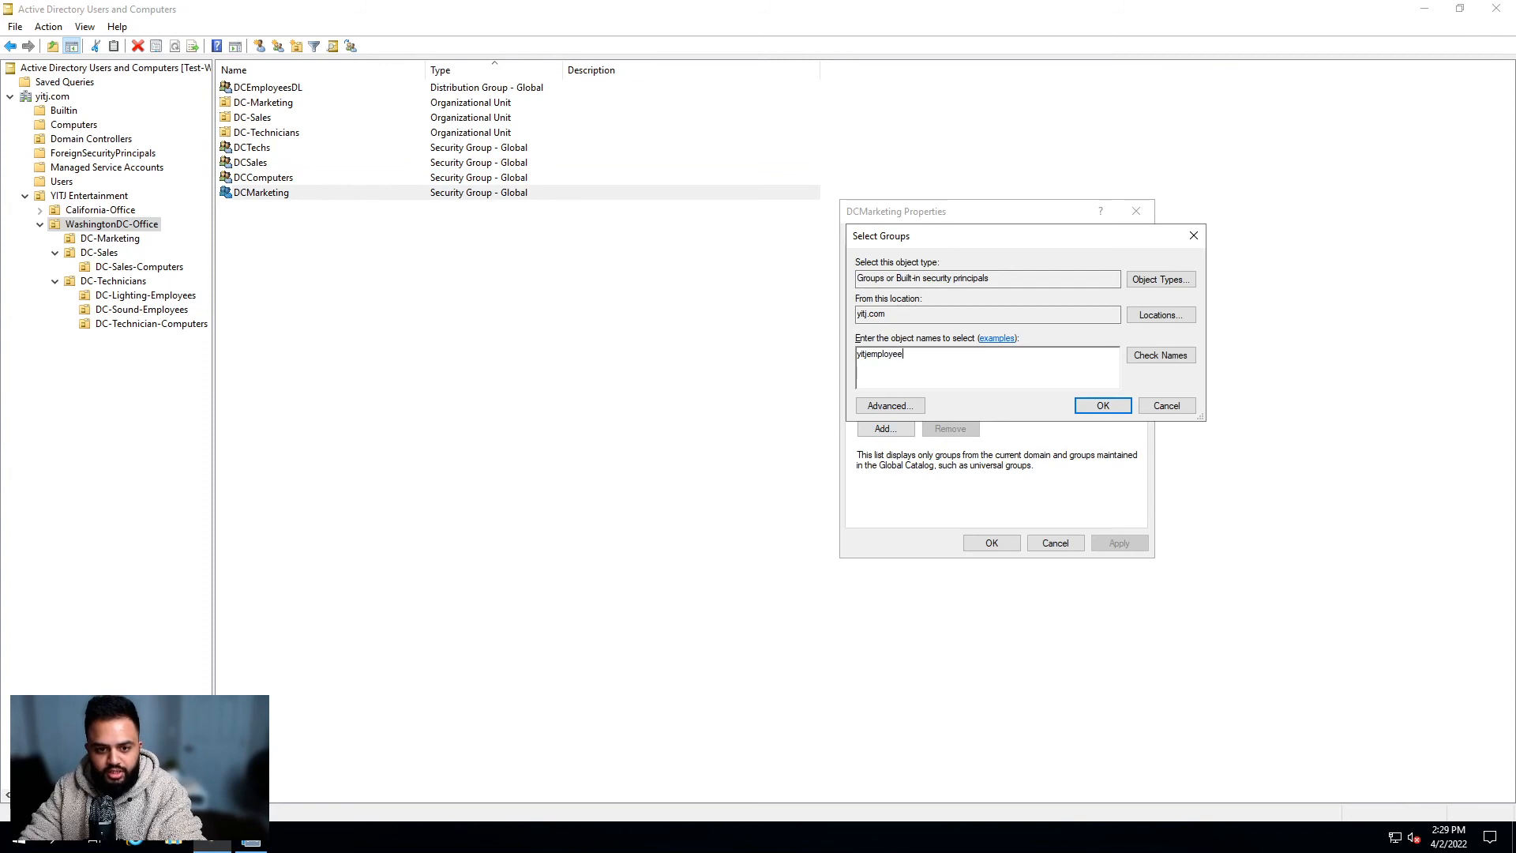
{"action": "key", "text": "Return"}
{"action": "left_click", "coordinate": [1017, 545]}
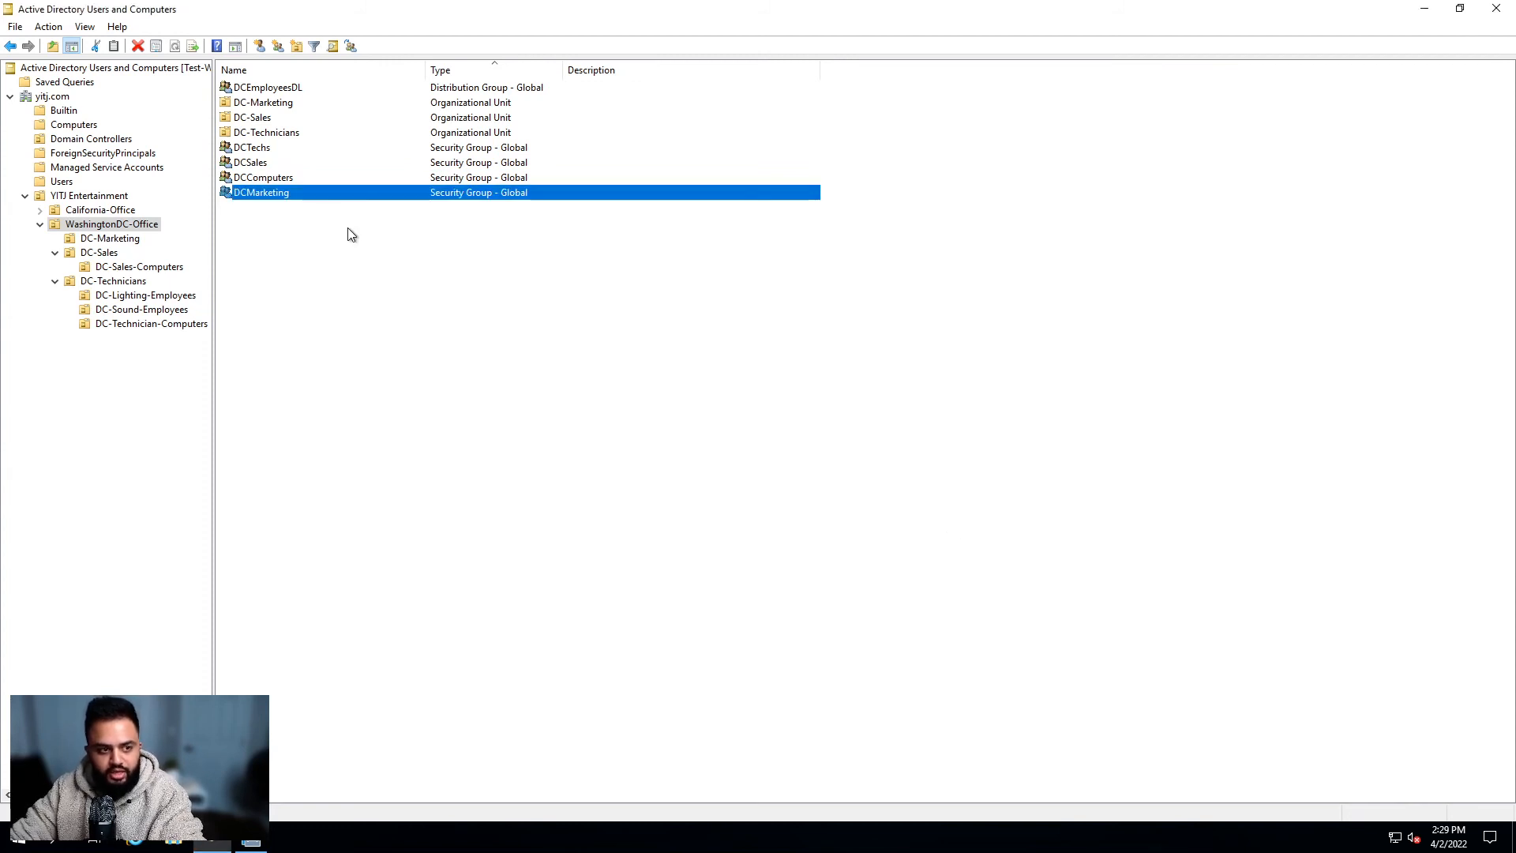
{"action": "left_click", "coordinate": [264, 150]}
Step: Browse DC-Marketing, DC-Sales-Computers, DC-Sales and DC-Sound-Employees, then return to YITJ Entertainment
{"action": "left_click", "coordinate": [257, 193]}
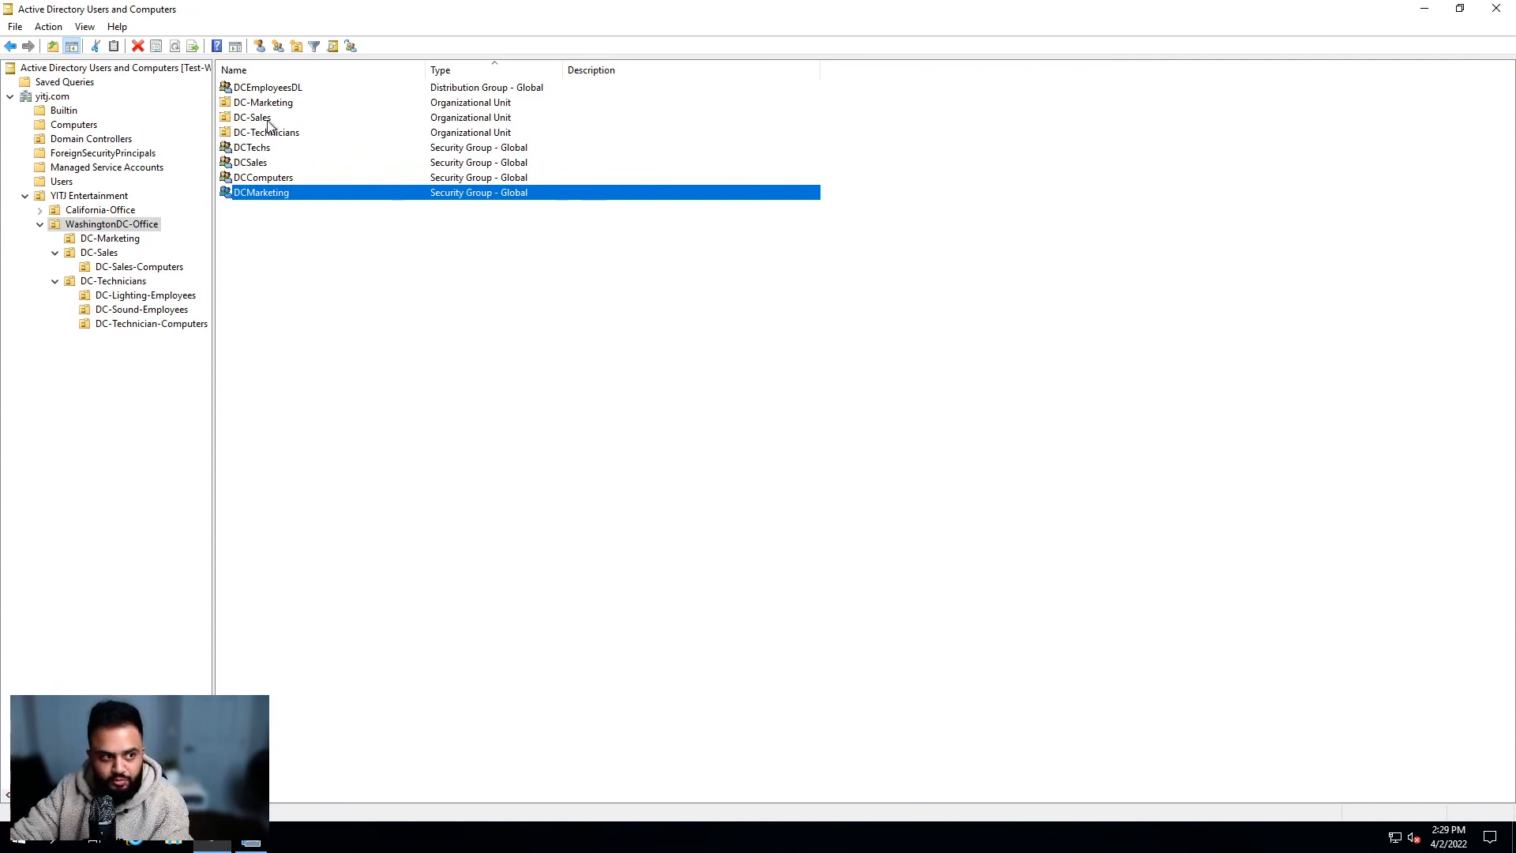
{"action": "left_click", "coordinate": [122, 197]}
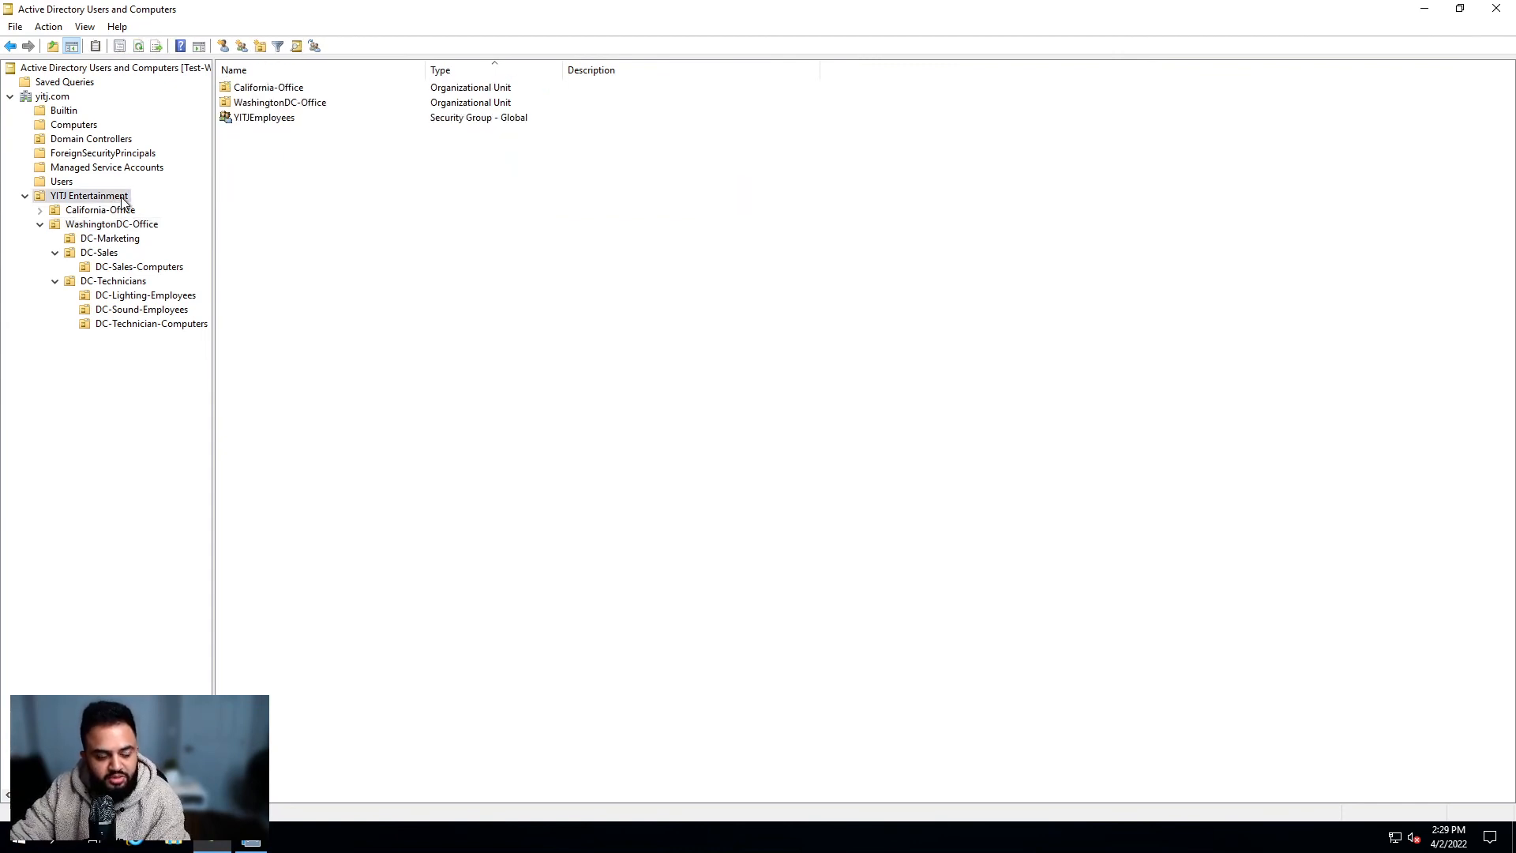
{"action": "left_click", "coordinate": [309, 119]}
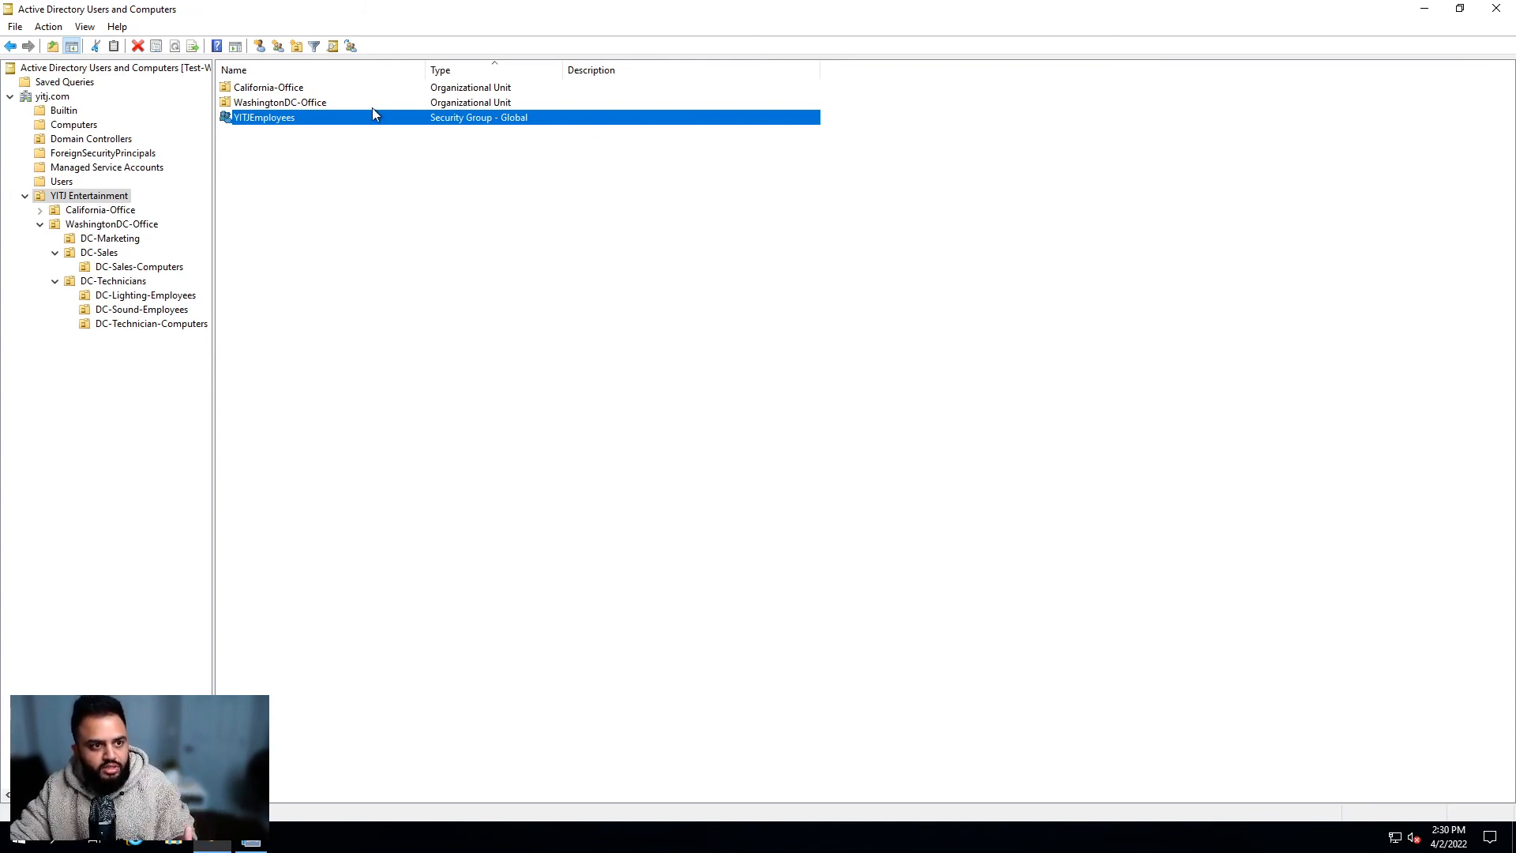
{"action": "left_click", "coordinate": [123, 242]}
{"action": "left_click", "coordinate": [120, 270]}
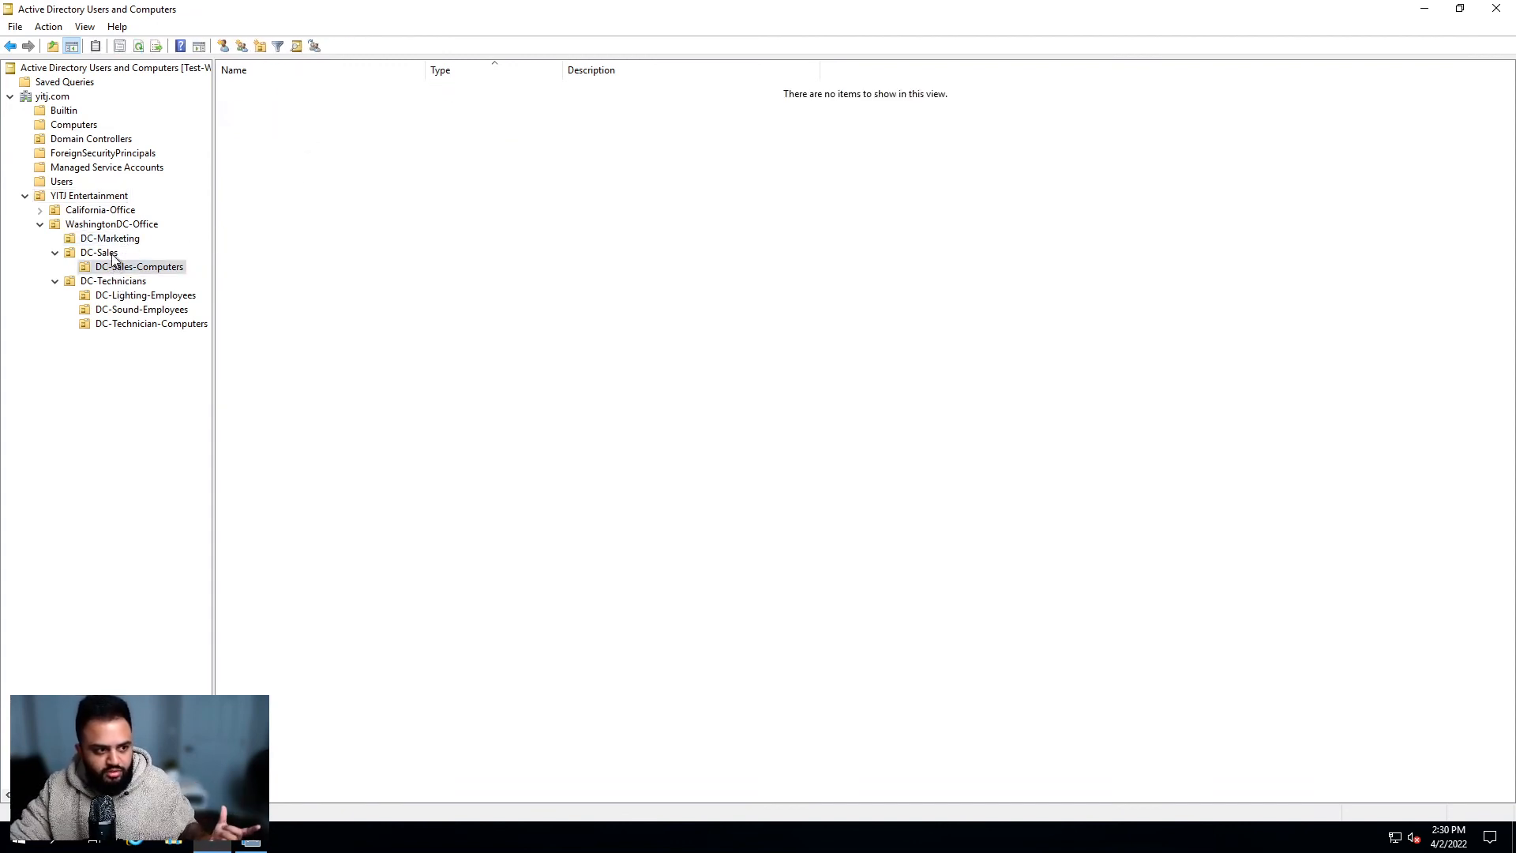
{"action": "left_click", "coordinate": [117, 257]}
{"action": "left_click", "coordinate": [138, 309]}
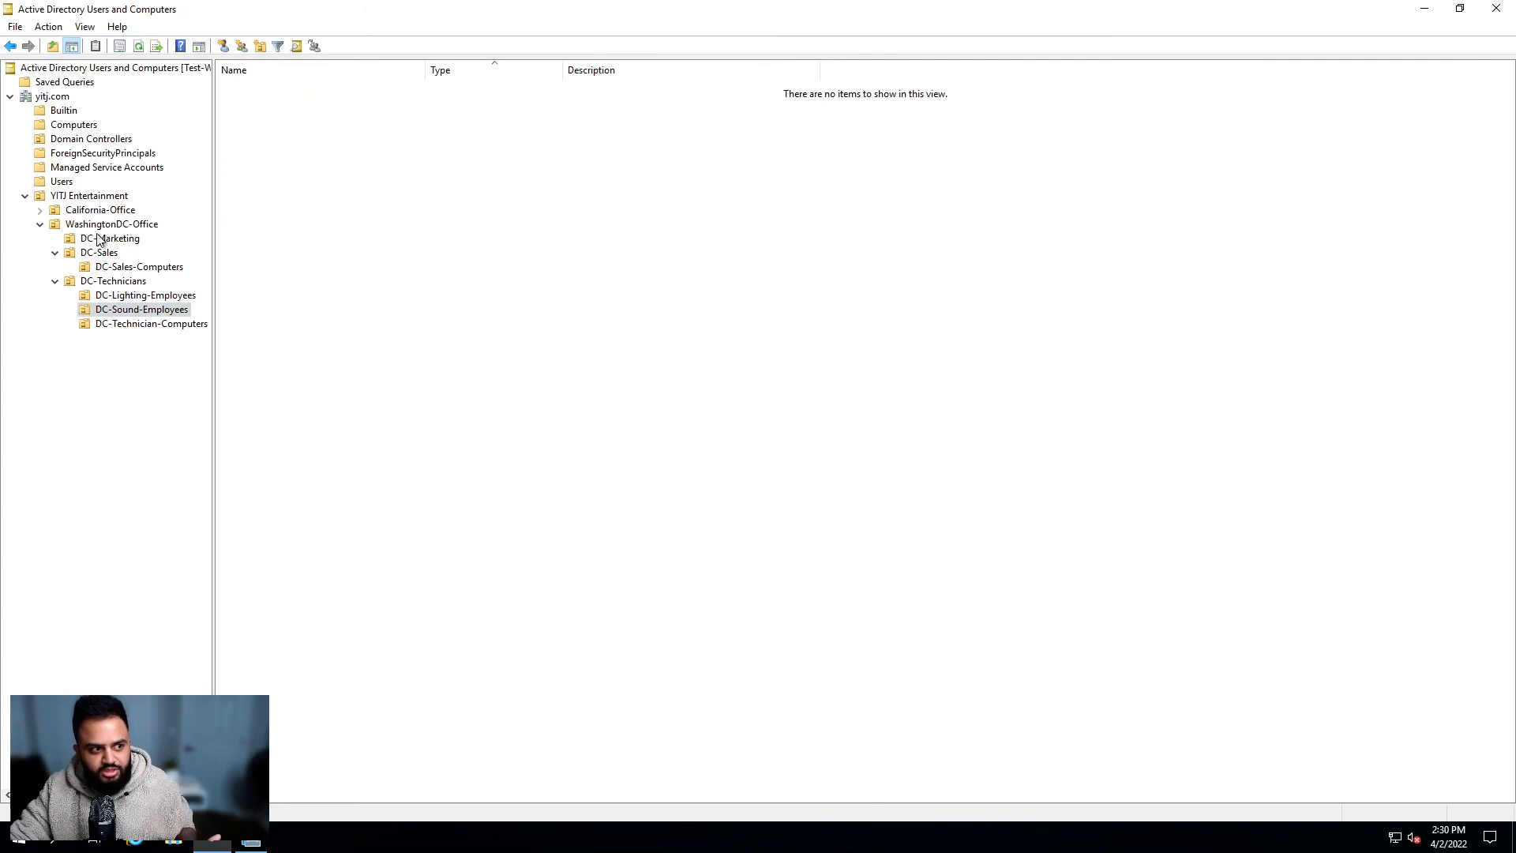
{"action": "left_click", "coordinate": [91, 198]}
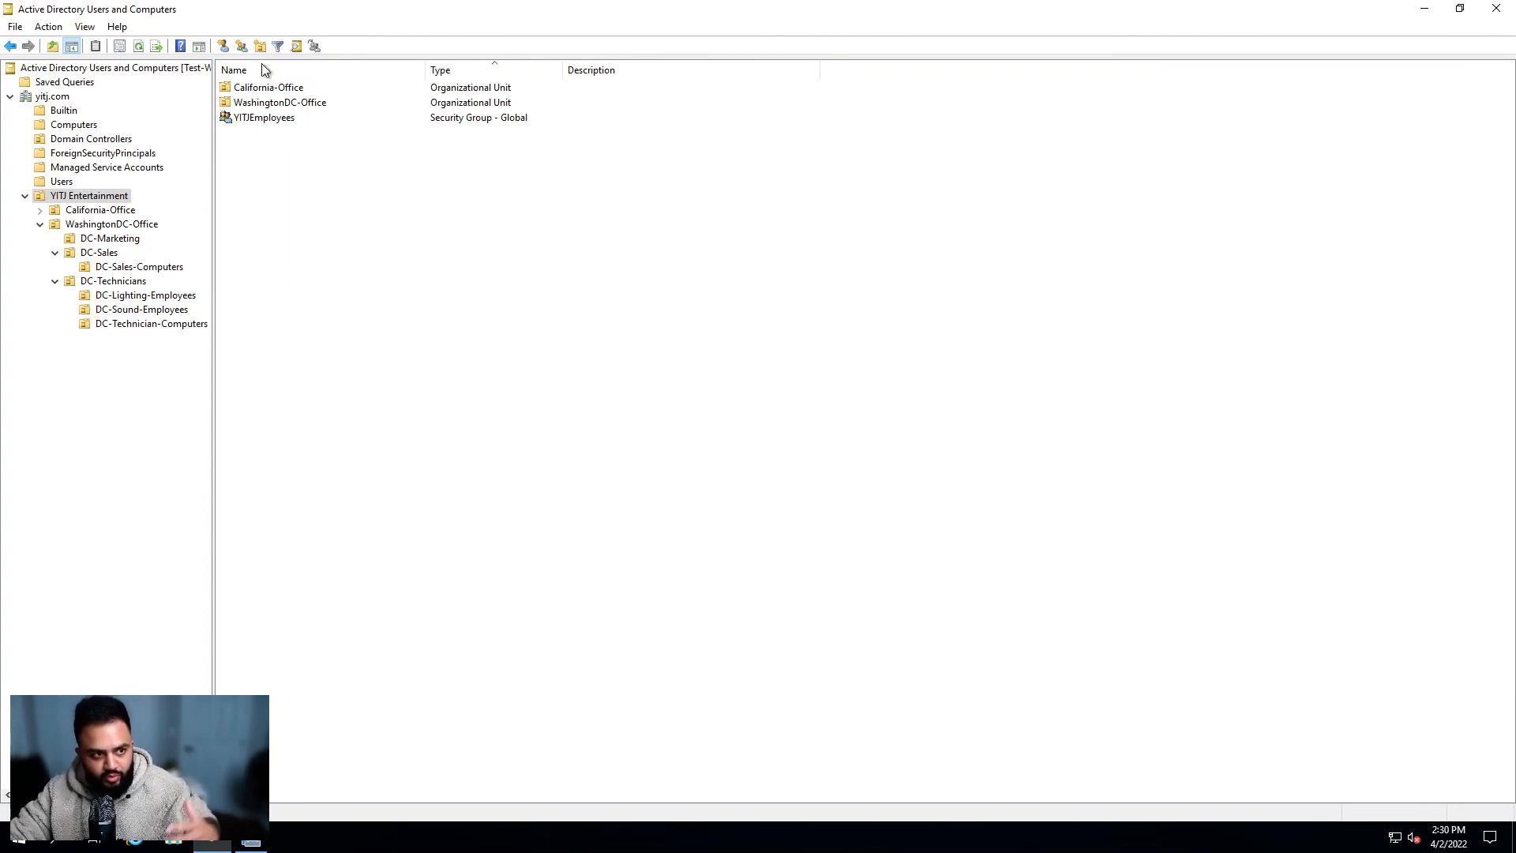
{"action": "double_click", "coordinate": [292, 118]}
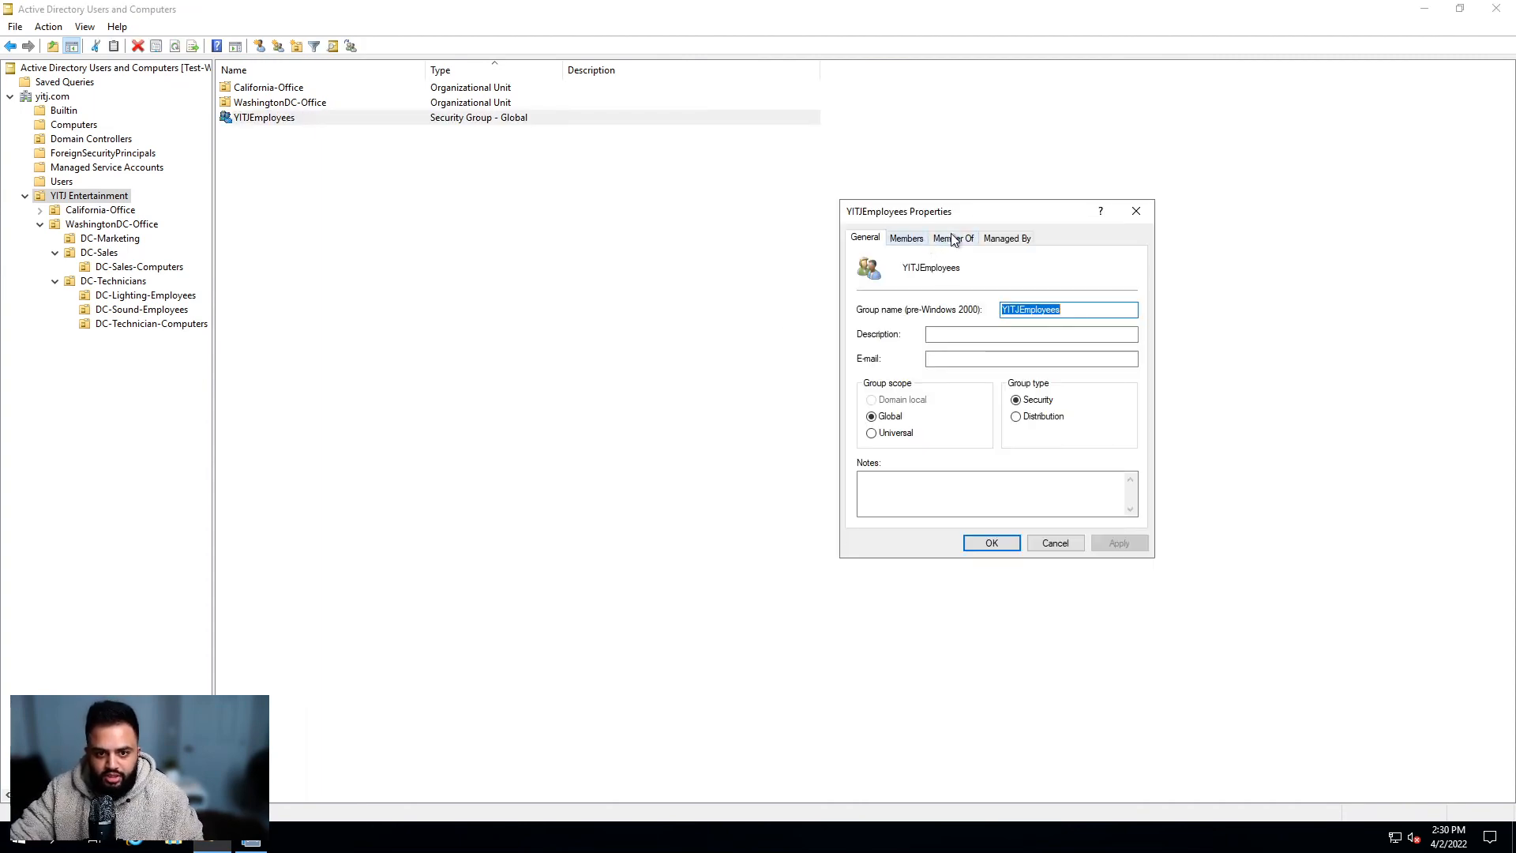
{"action": "left_click", "coordinate": [954, 240]}
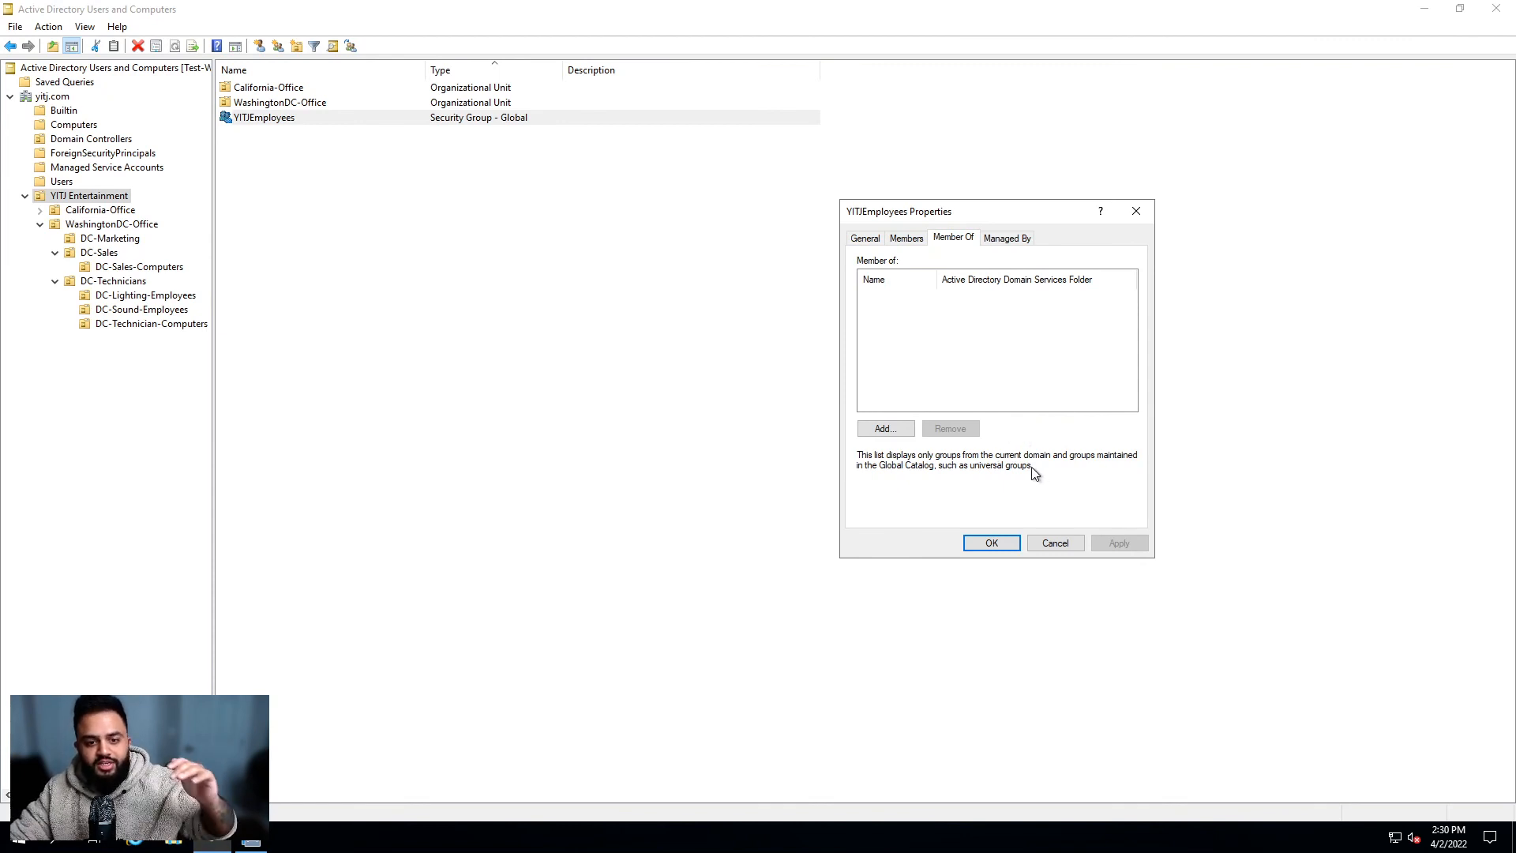
{"action": "left_click", "coordinate": [920, 243]}
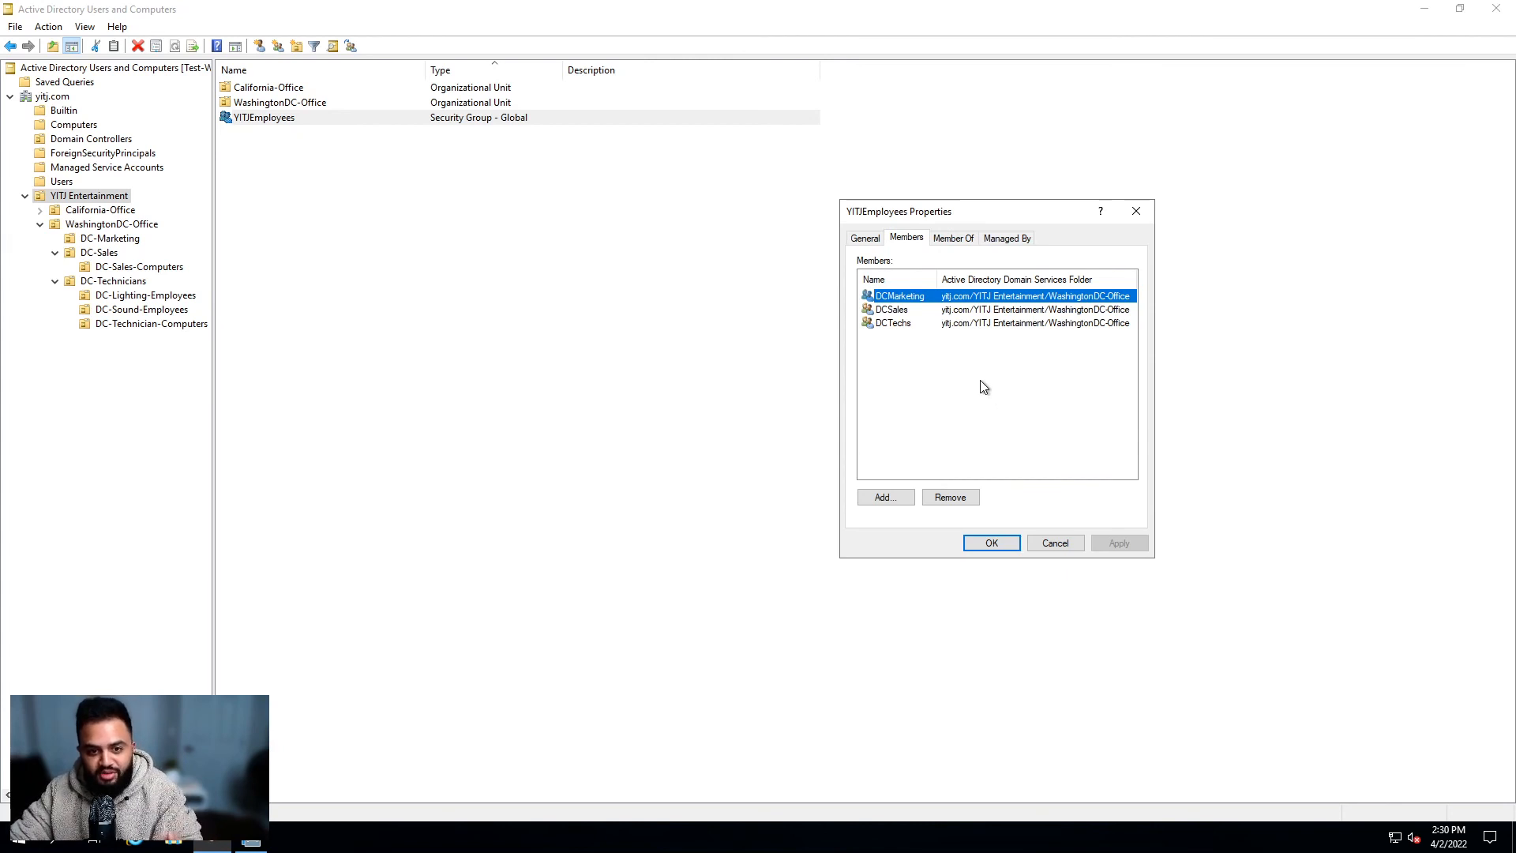
{"action": "left_click_drag", "start_coordinate": [938, 279], "coordinate": [962, 282]}
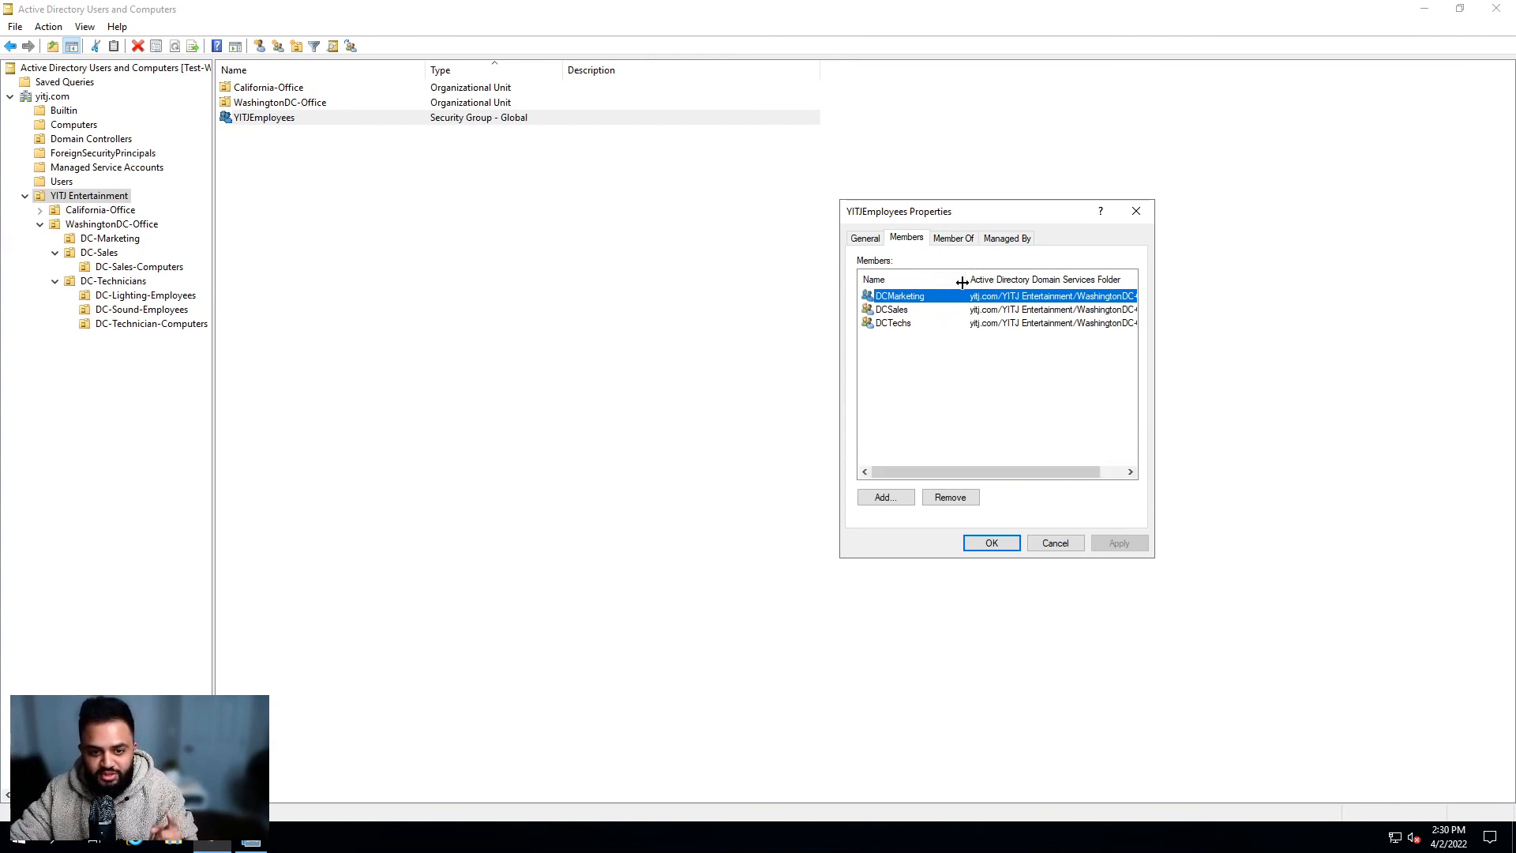
{"action": "left_click", "coordinate": [920, 312]}
{"action": "left_click", "coordinate": [916, 324]}
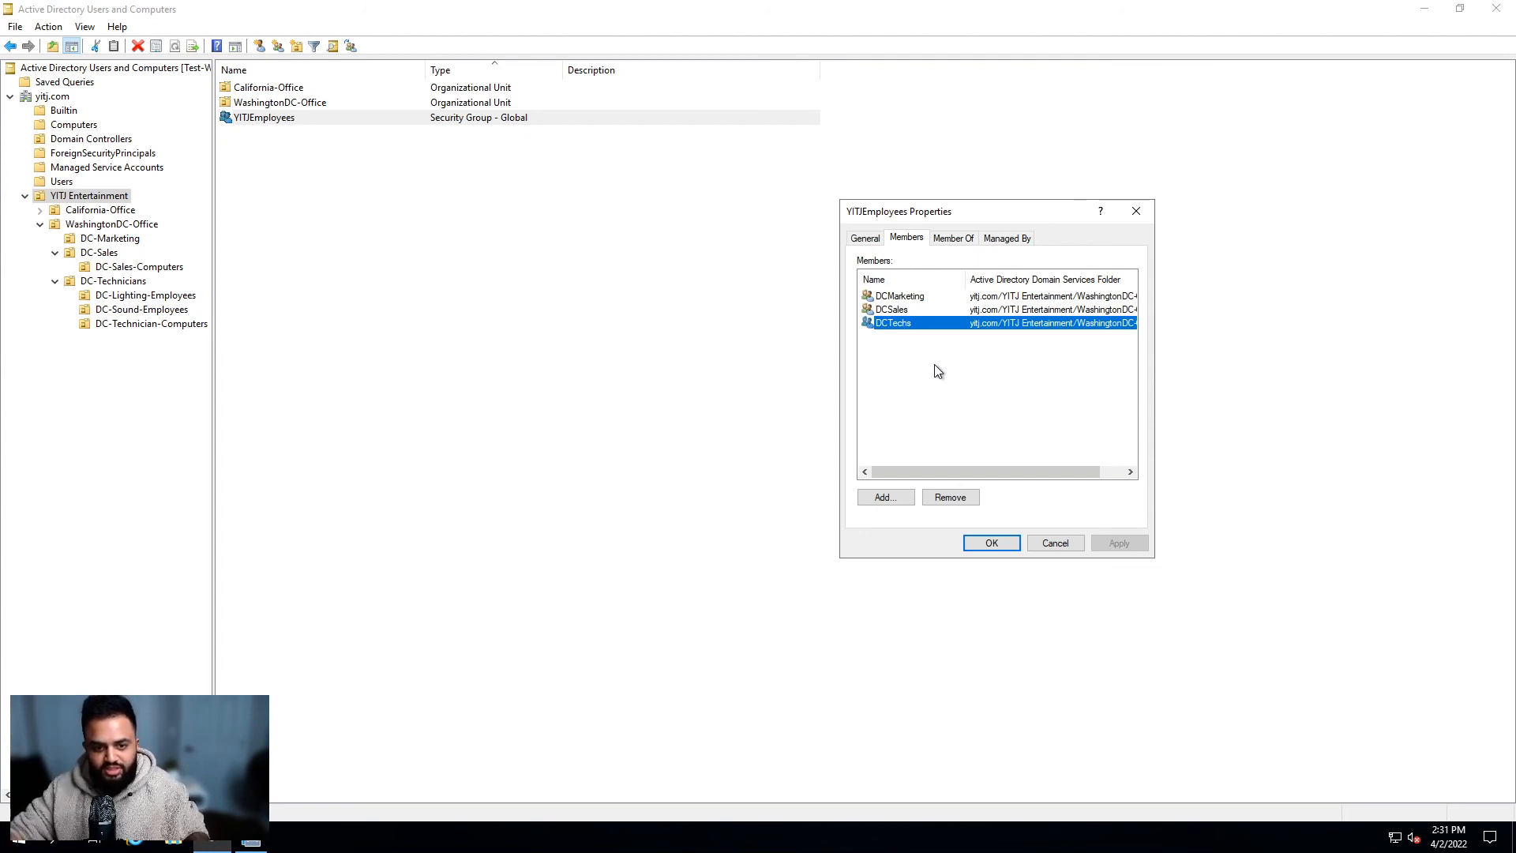
{"action": "left_click", "coordinate": [992, 543]}
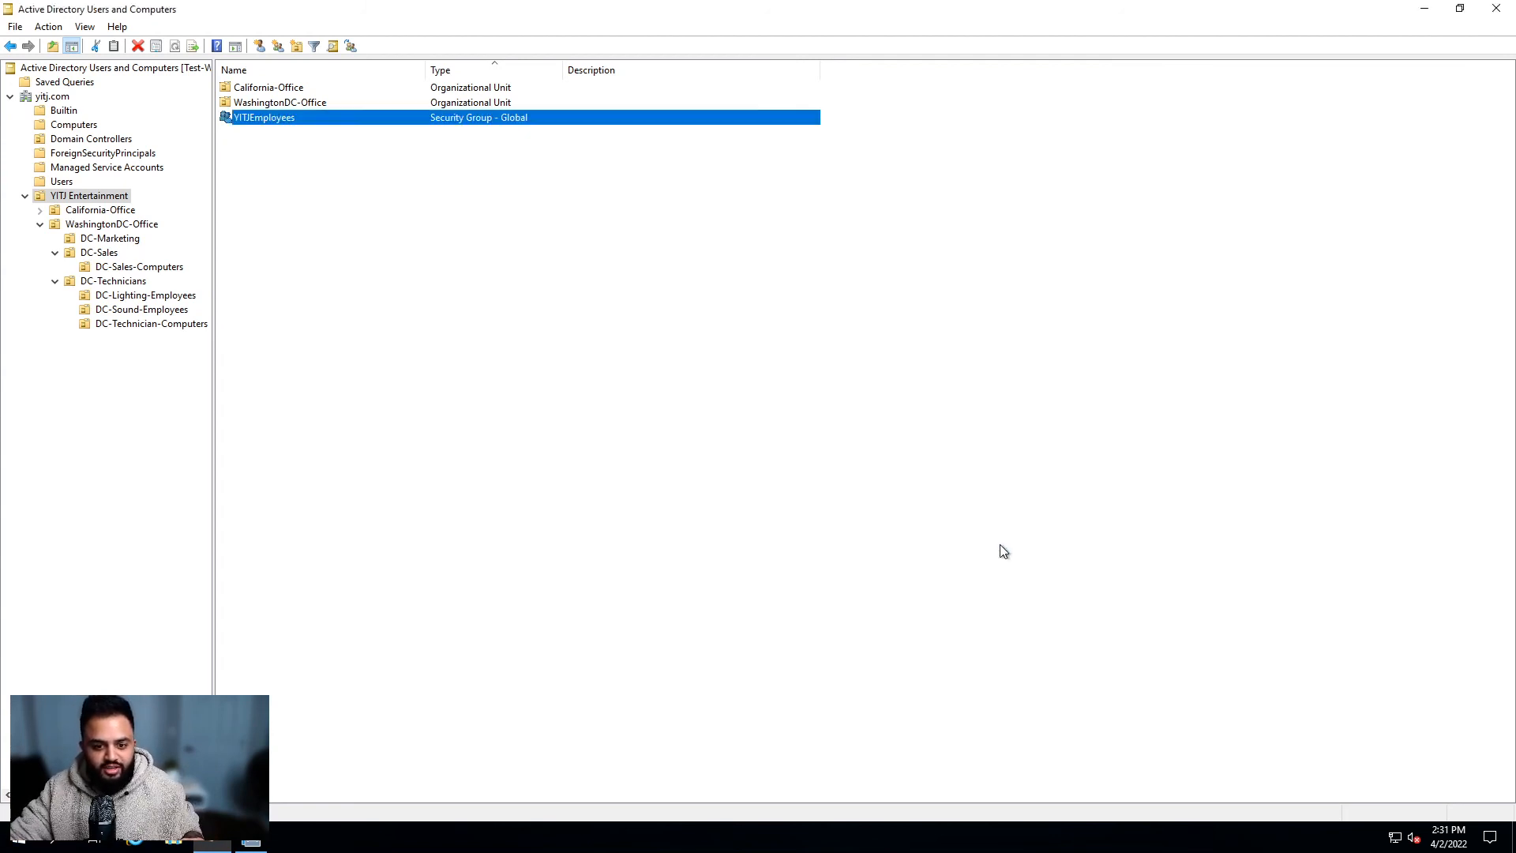
Step: Reopen YITJEmployees' Members tab, widening the Name column to show DCMarketing, DCSales and DCTechs
{"action": "double_click", "coordinate": [294, 118]}
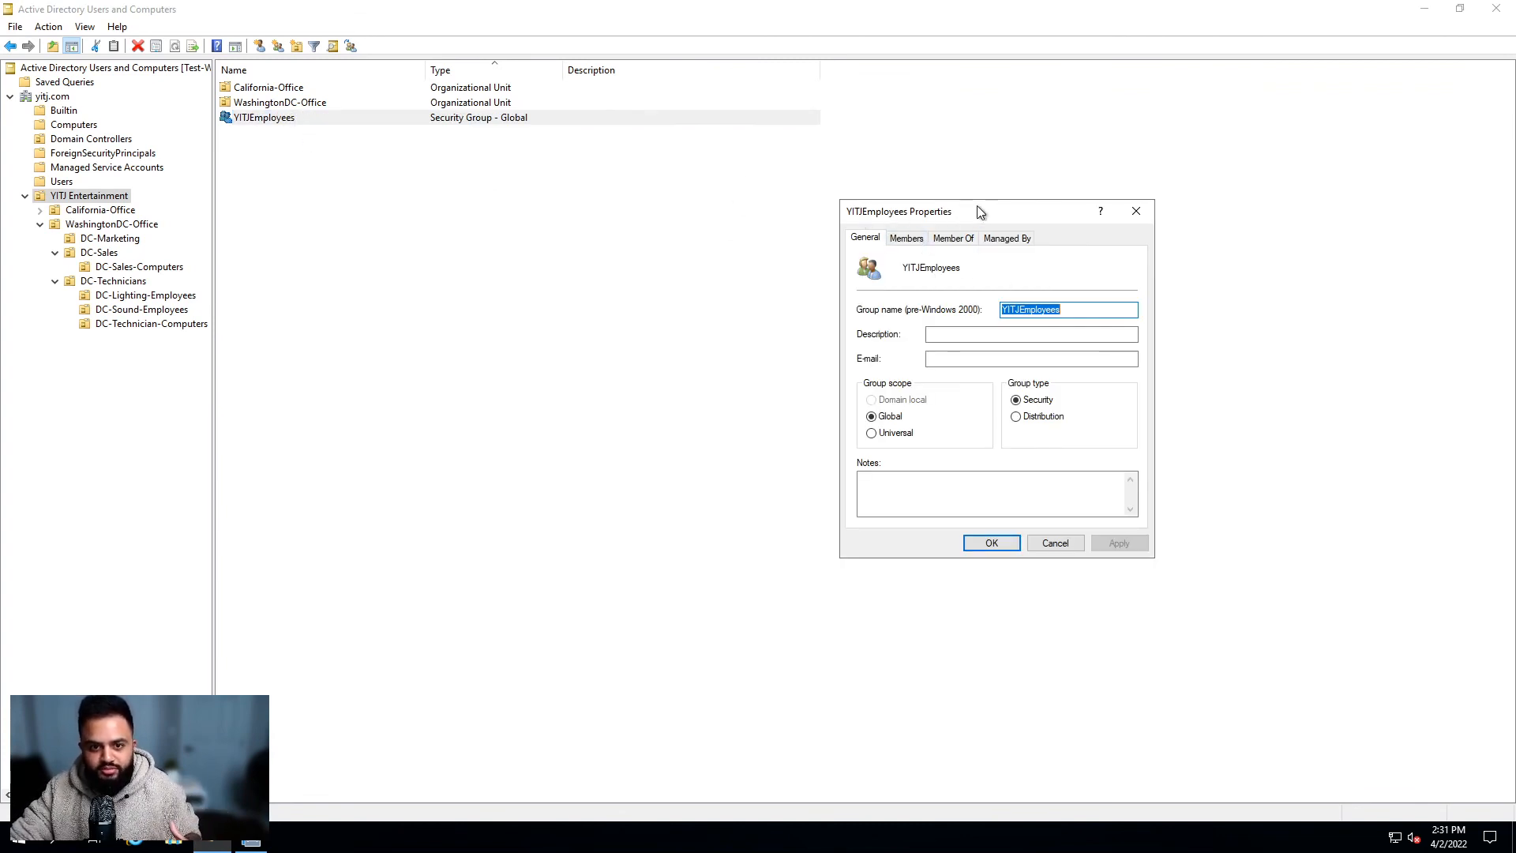
{"action": "left_click_drag", "start_coordinate": [978, 206], "coordinate": [1002, 205]}
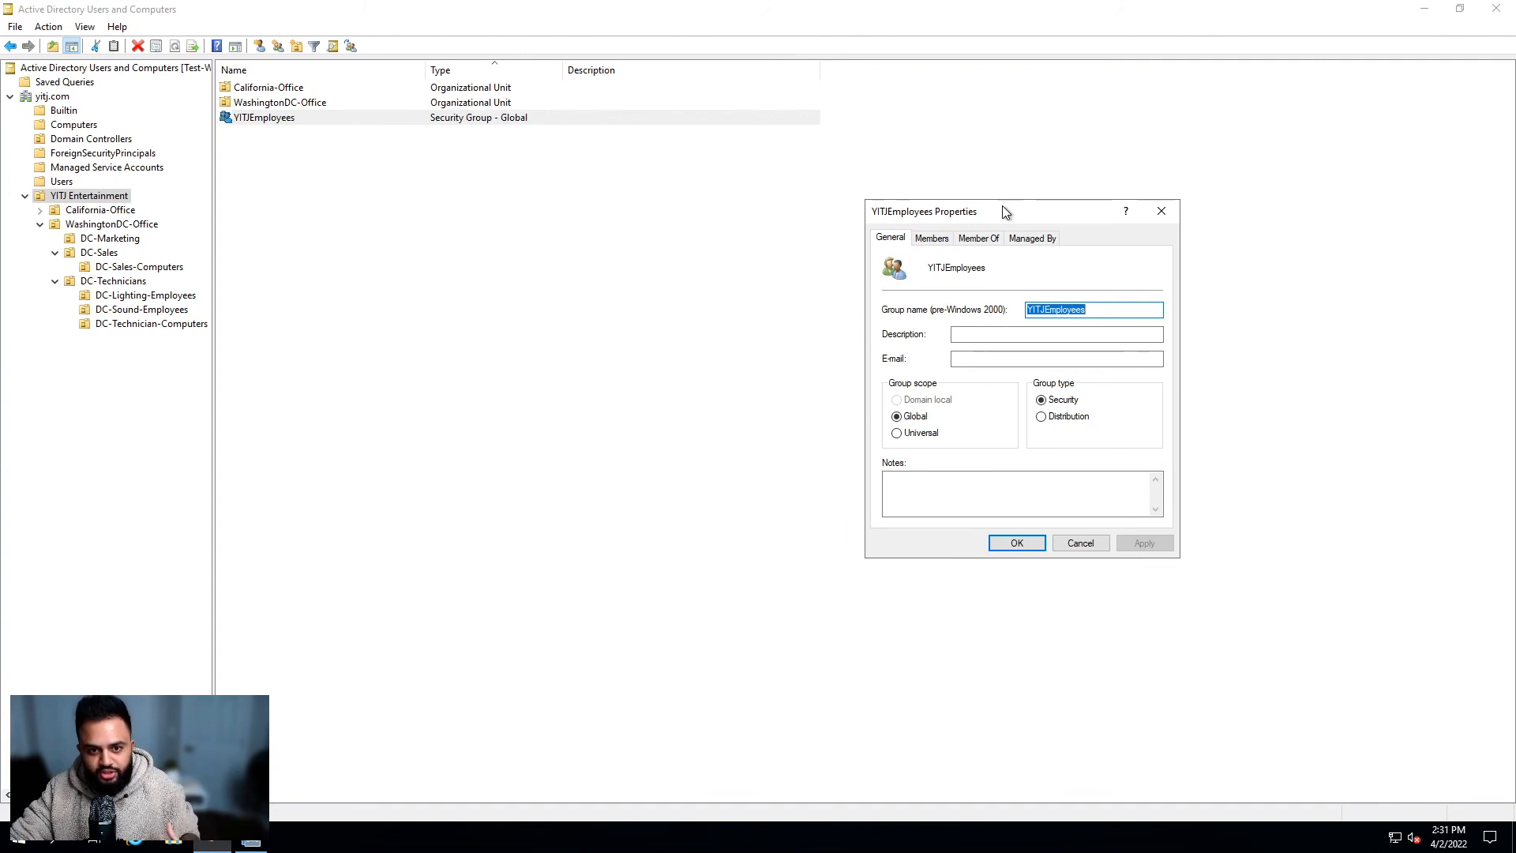
{"action": "left_click", "coordinate": [948, 238]}
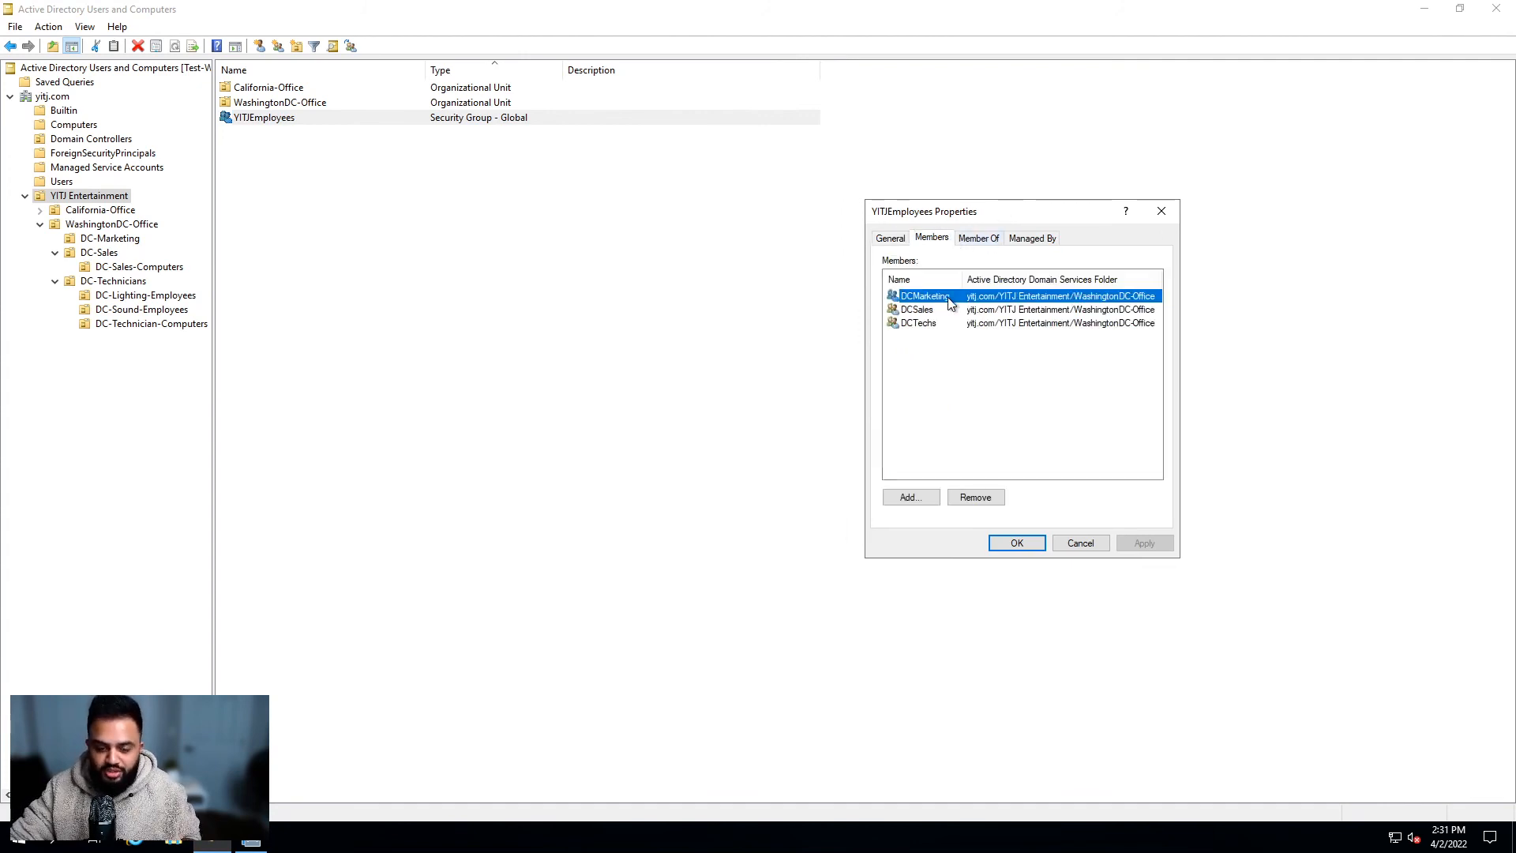
{"action": "left_click_drag", "start_coordinate": [960, 276], "coordinate": [988, 277]}
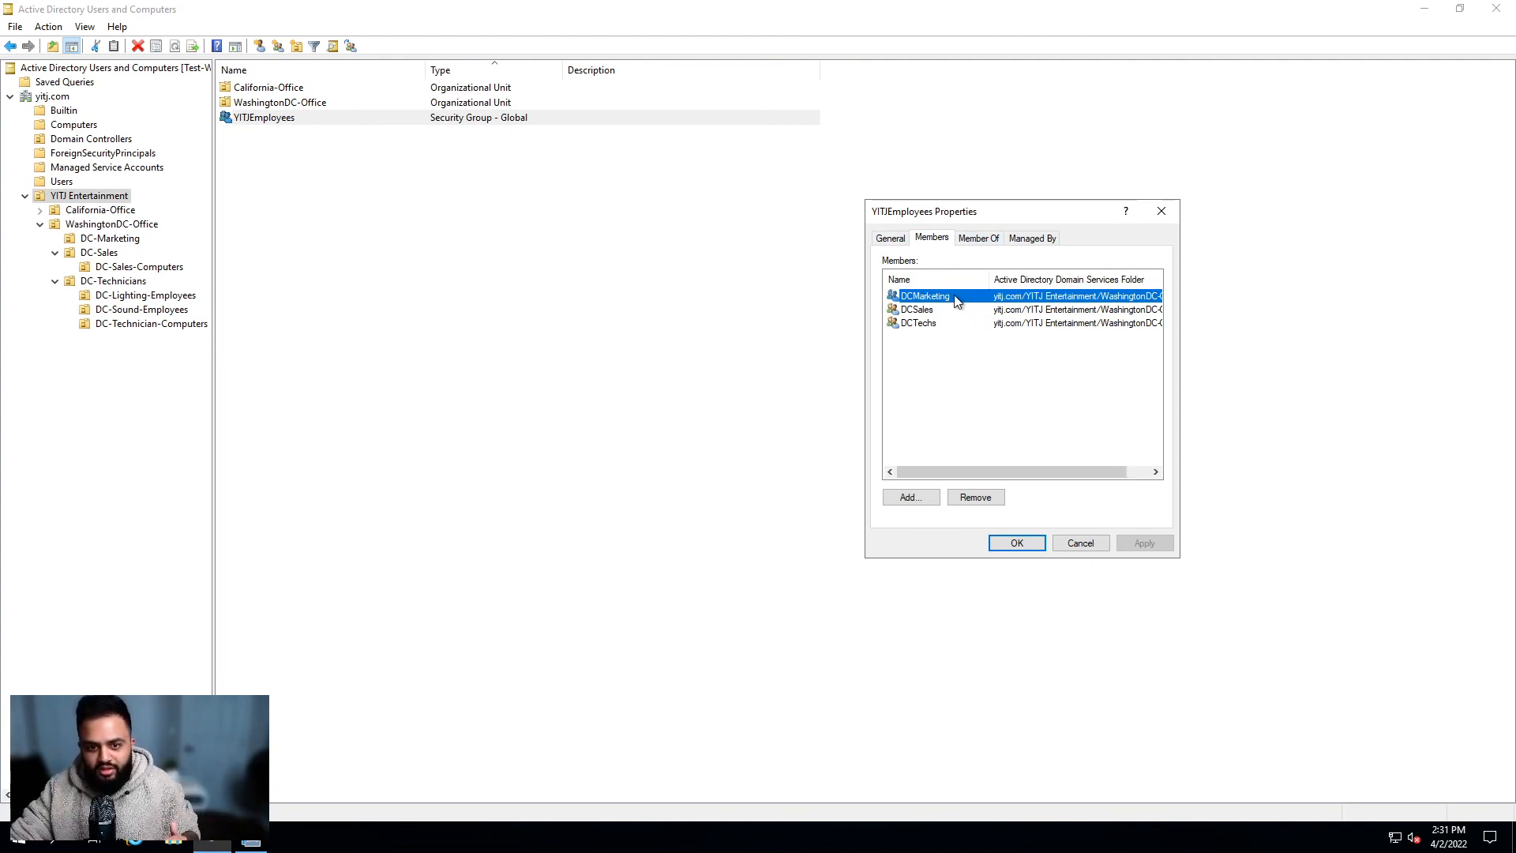
{"action": "left_click", "coordinate": [931, 324]}
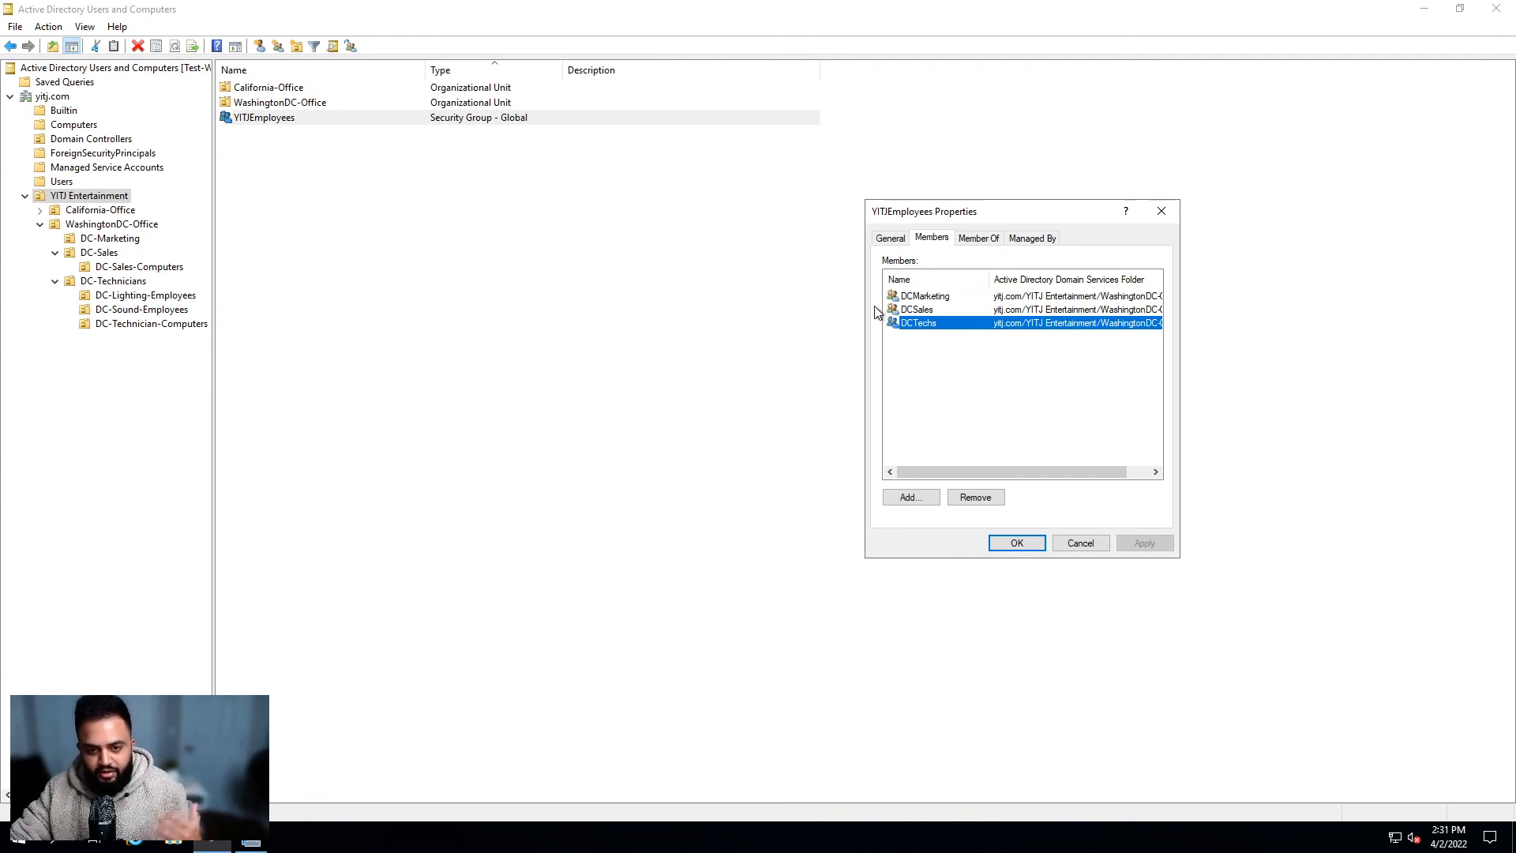
{"action": "left_click", "coordinate": [930, 297]}
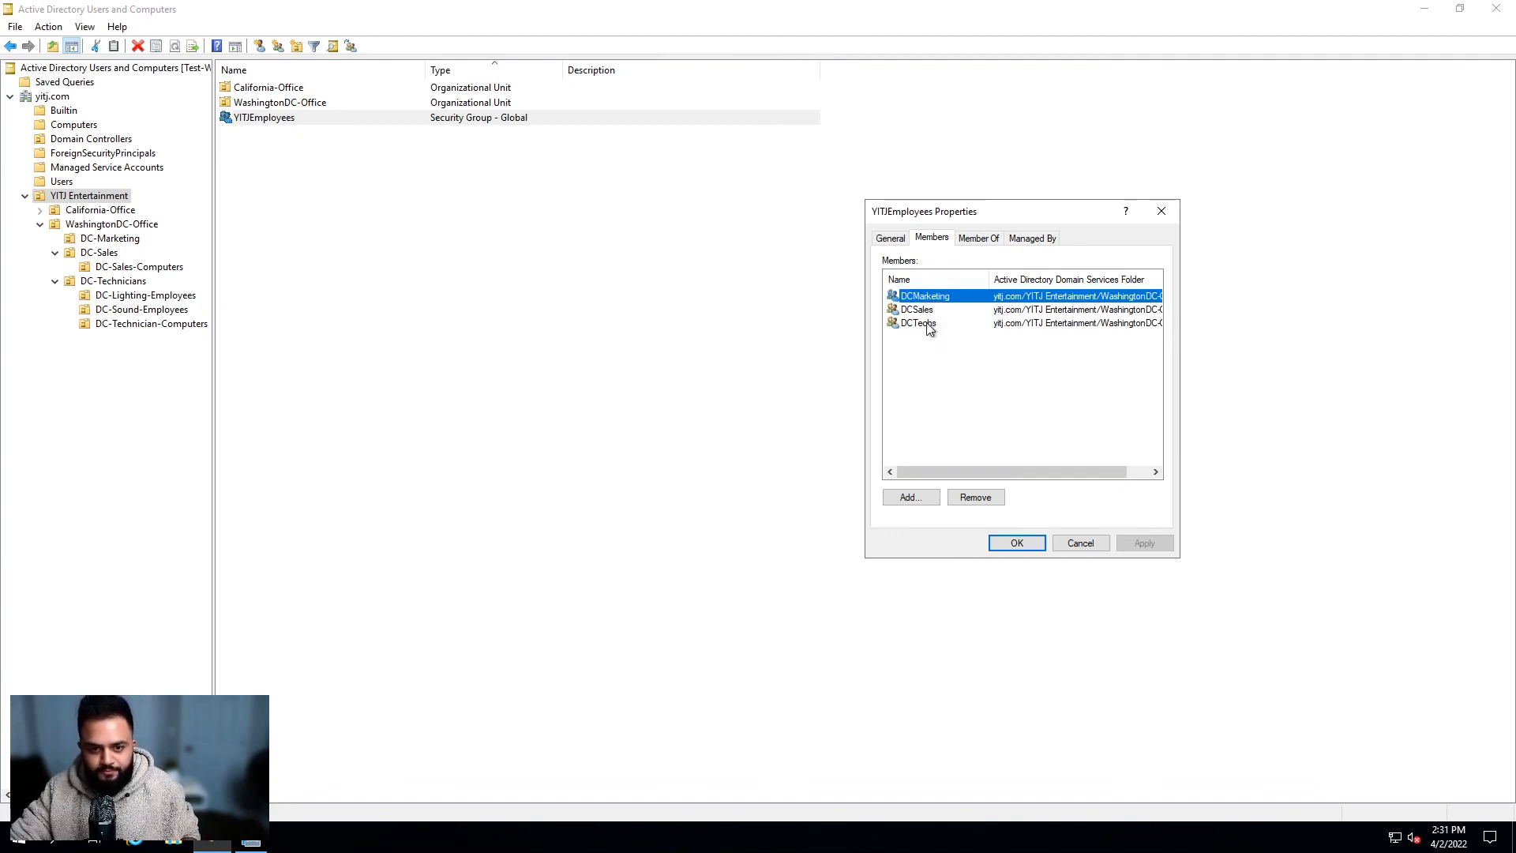
{"action": "double_click", "coordinate": [930, 296]}
{"action": "left_click_drag", "start_coordinate": [973, 212], "coordinate": [645, 258]}
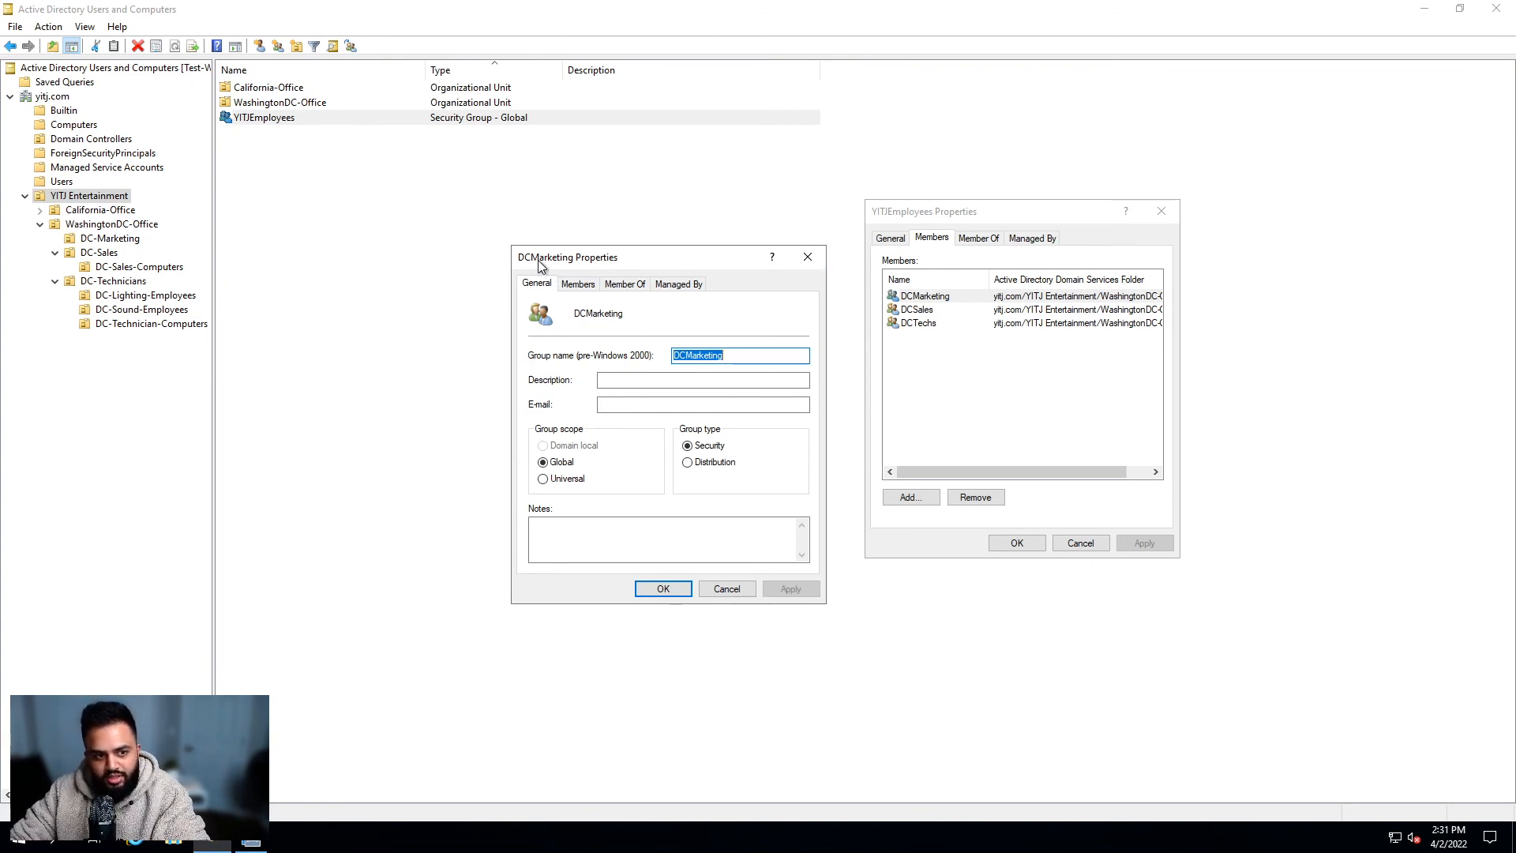
{"action": "left_click", "coordinate": [578, 284]}
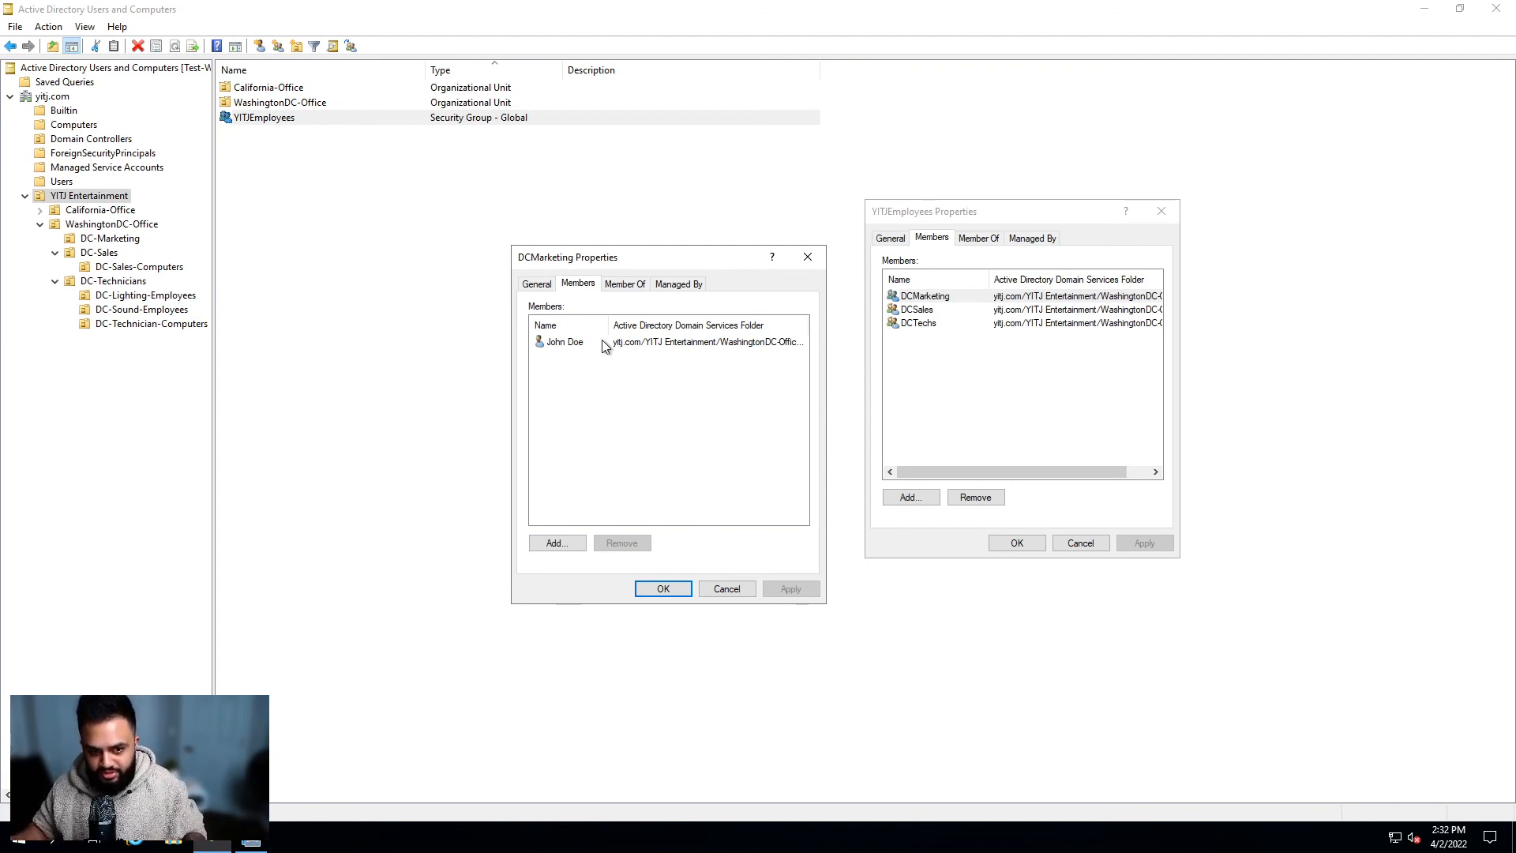
Step: Close the DCMarketing and YITJEmployees property windows and clear the list selection
{"action": "left_click", "coordinate": [663, 591]}
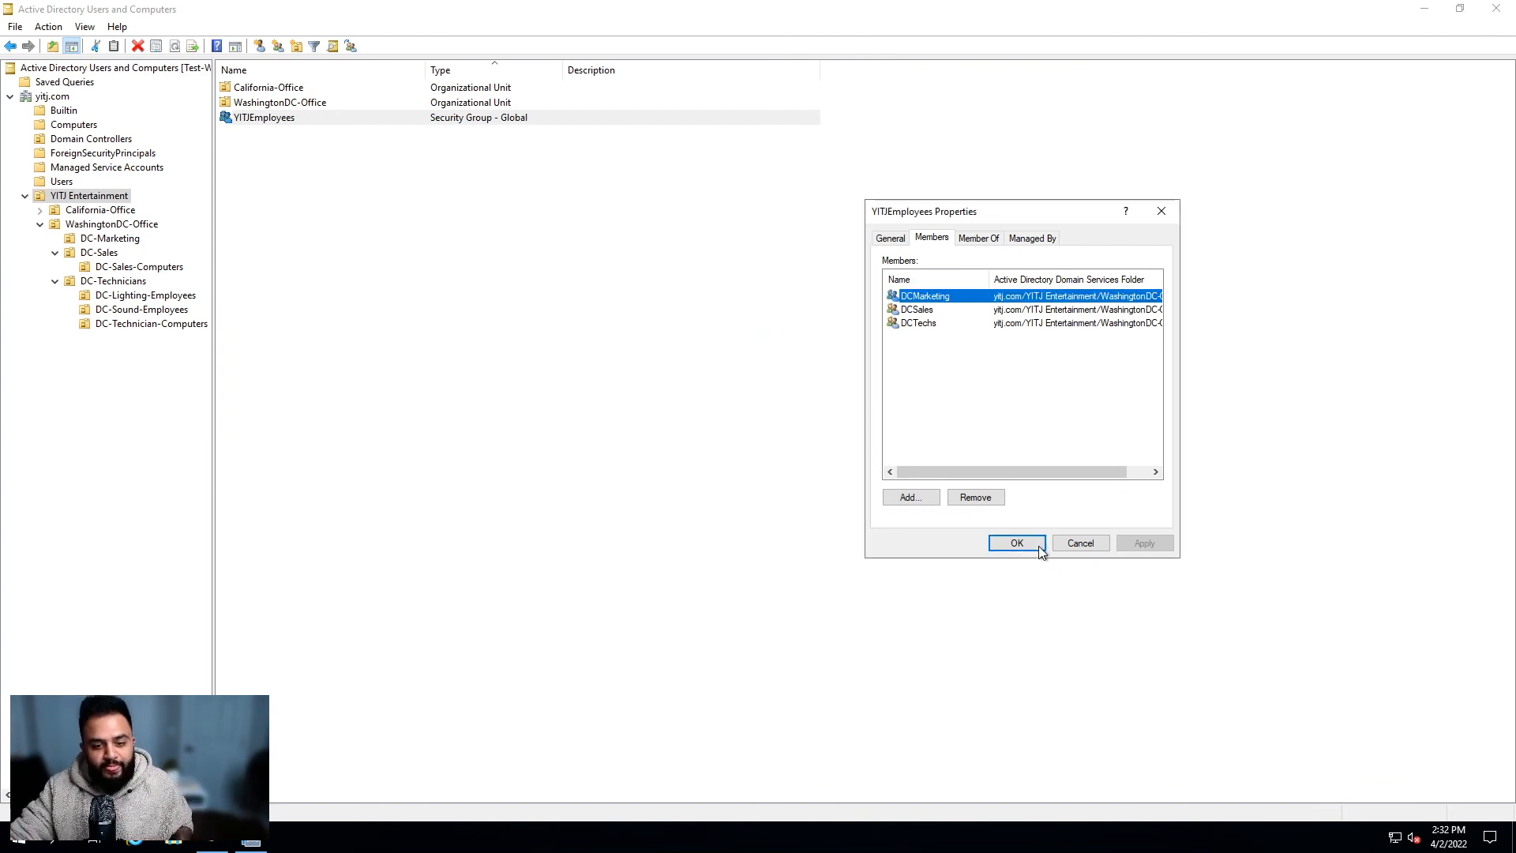
{"action": "left_click", "coordinate": [1035, 545]}
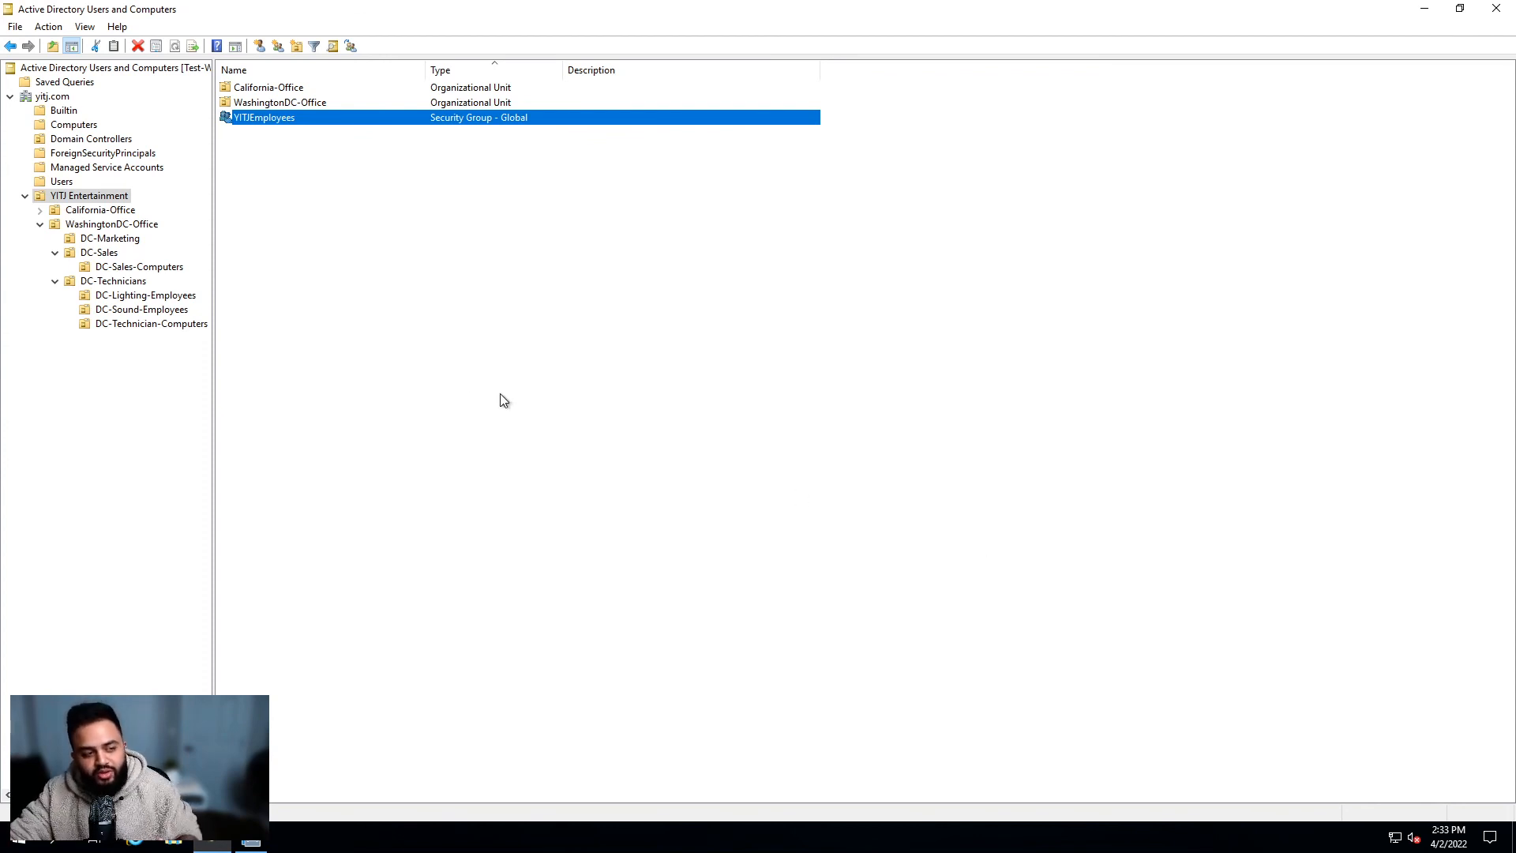
{"action": "left_click", "coordinate": [339, 292]}
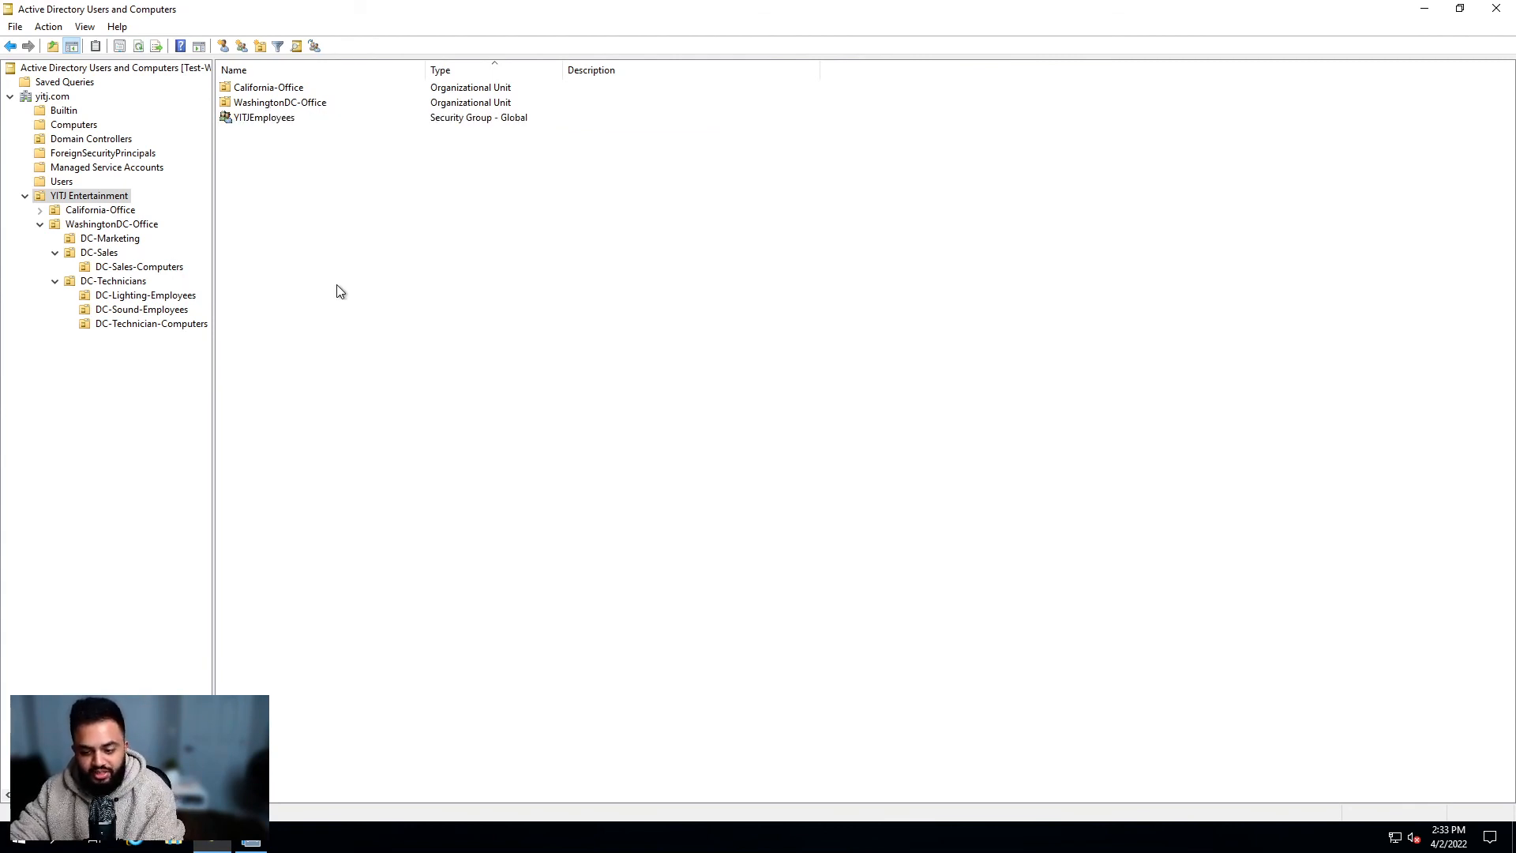
{"action": "left_click", "coordinate": [134, 373]}
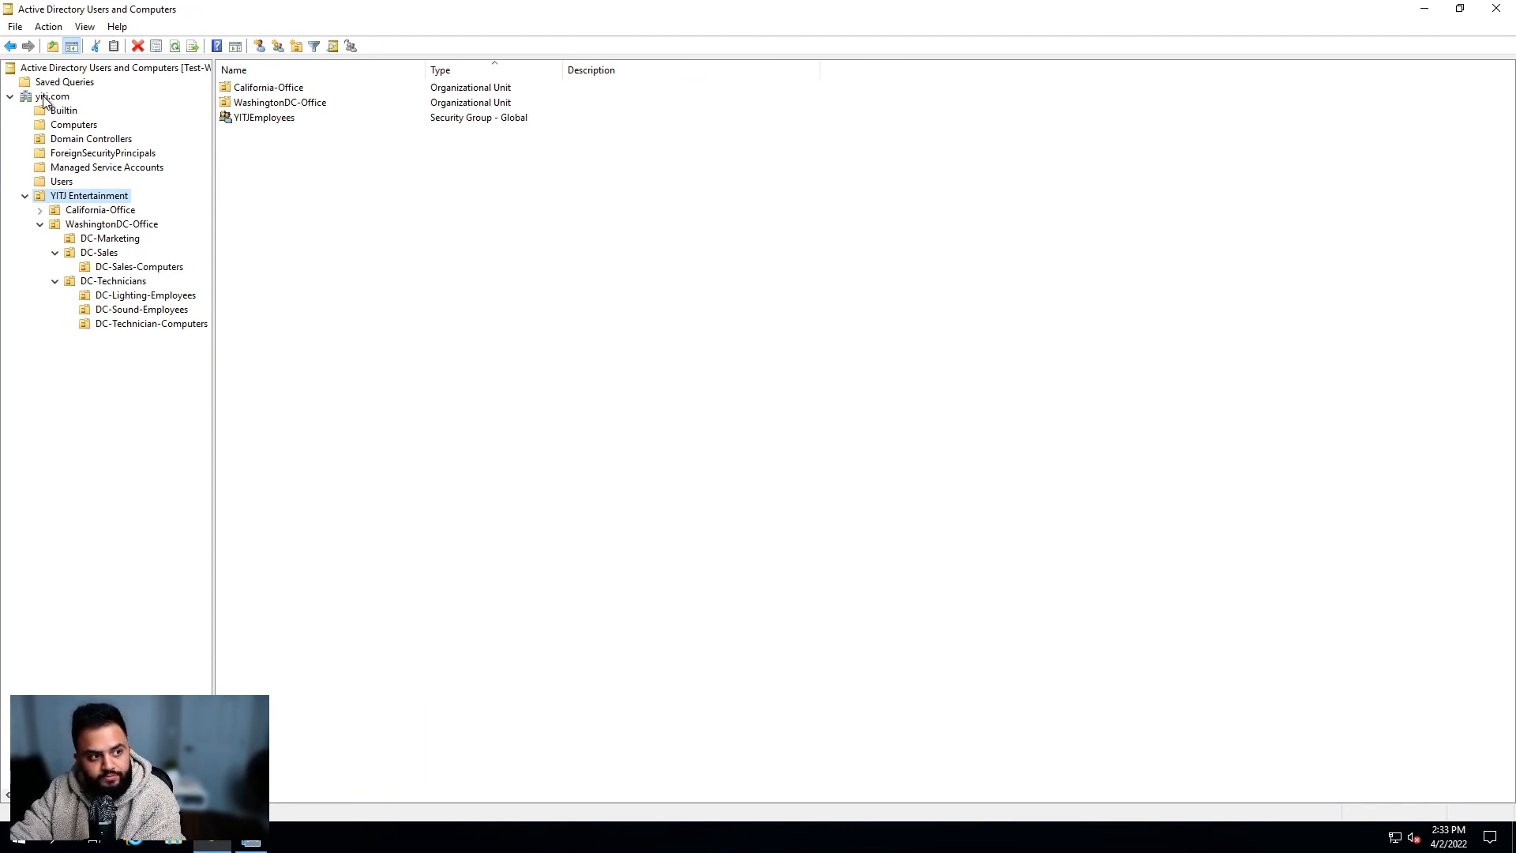
Step: Collapse YITJ Entertainment, list the yitj.com containers and bring up the domain's context menu
{"action": "left_click", "coordinate": [25, 196]}
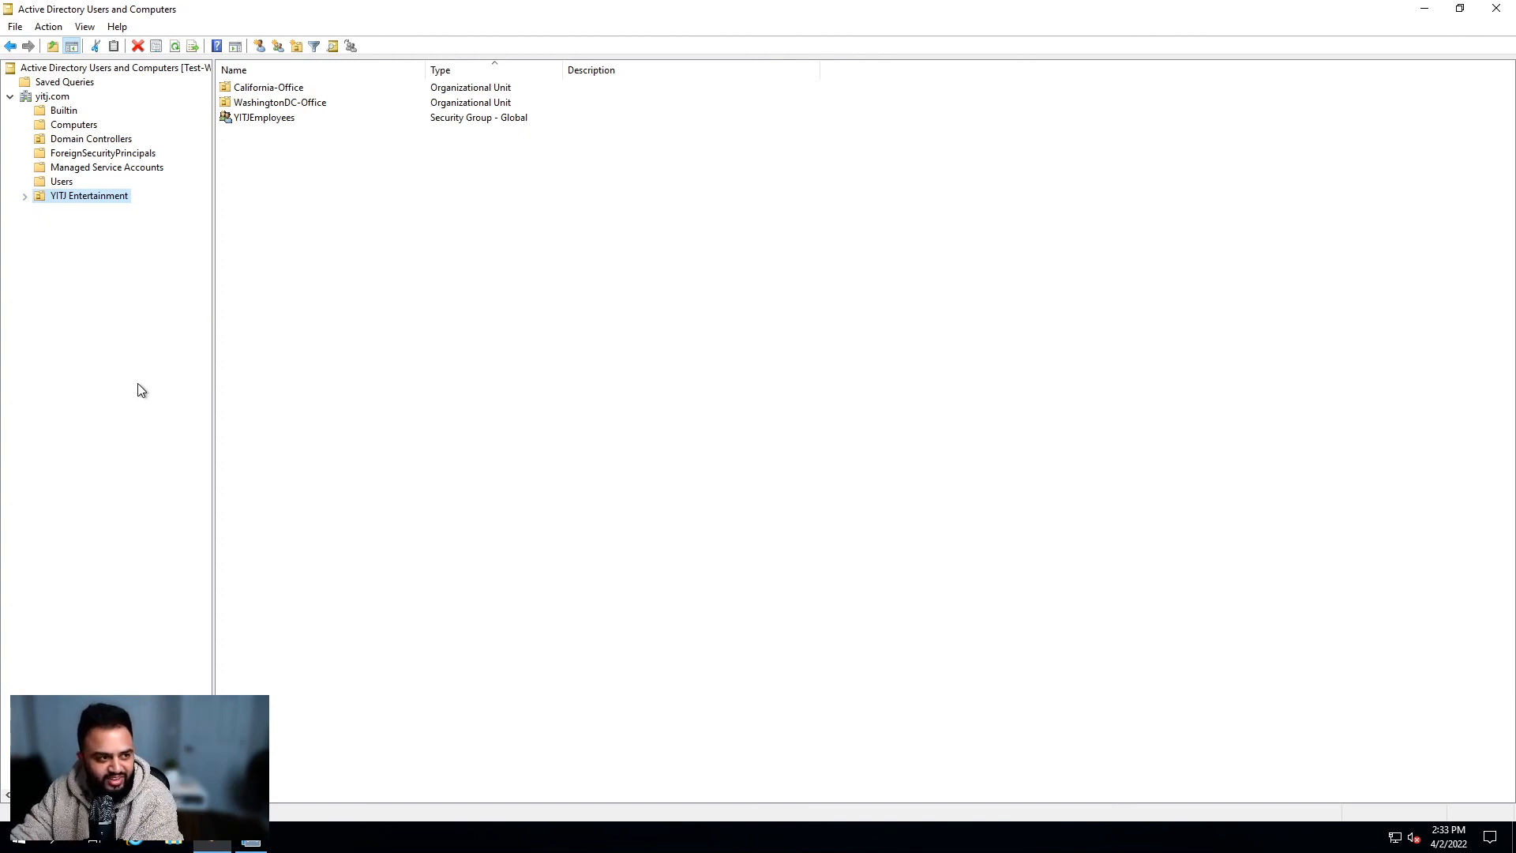
{"action": "right_click", "coordinate": [44, 96]}
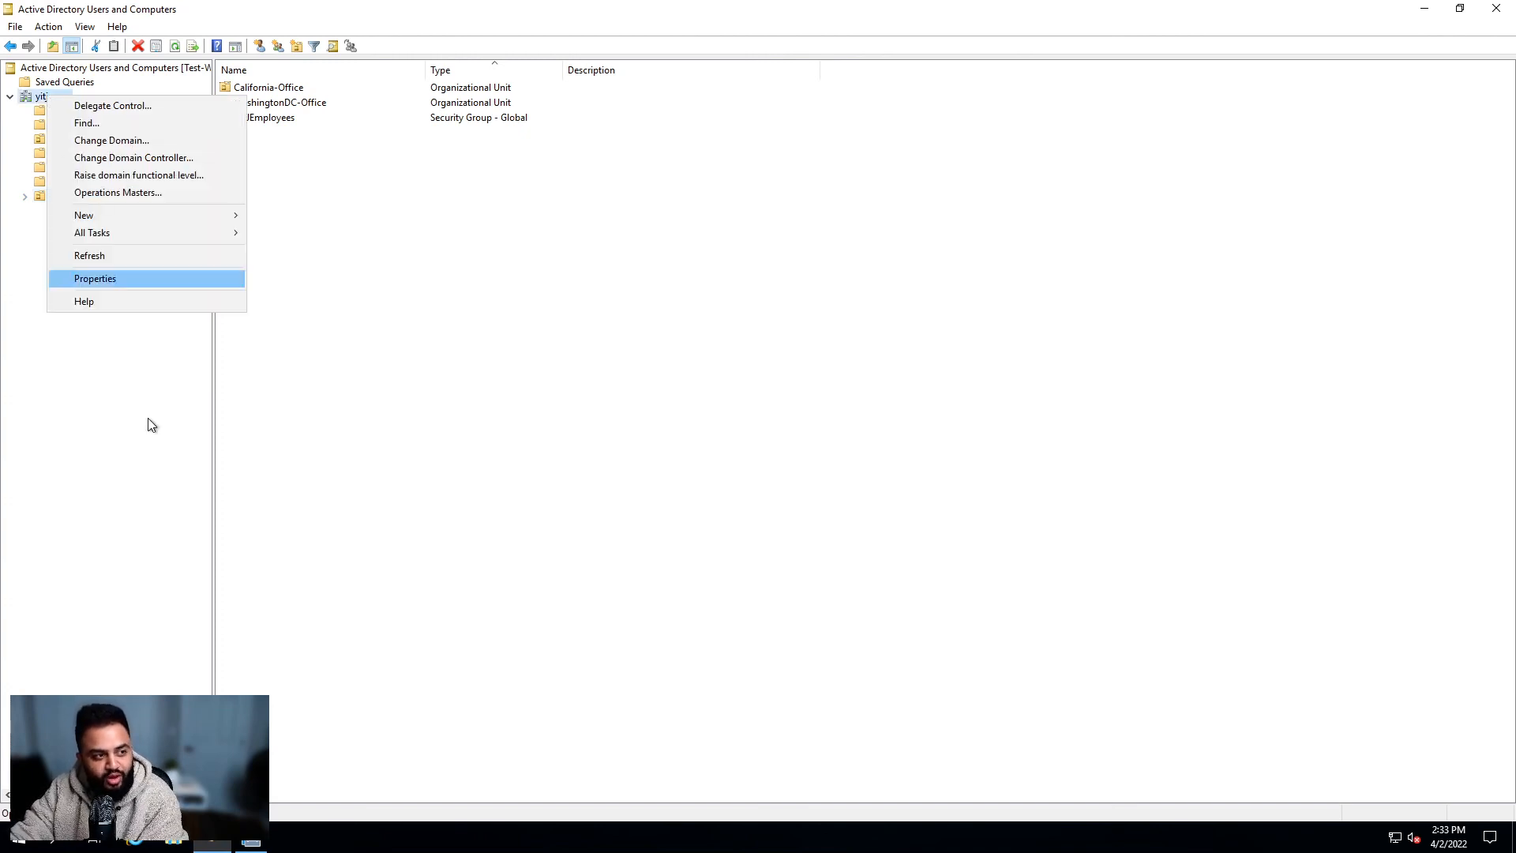
{"action": "left_click", "coordinate": [143, 392]}
{"action": "left_click", "coordinate": [49, 97]}
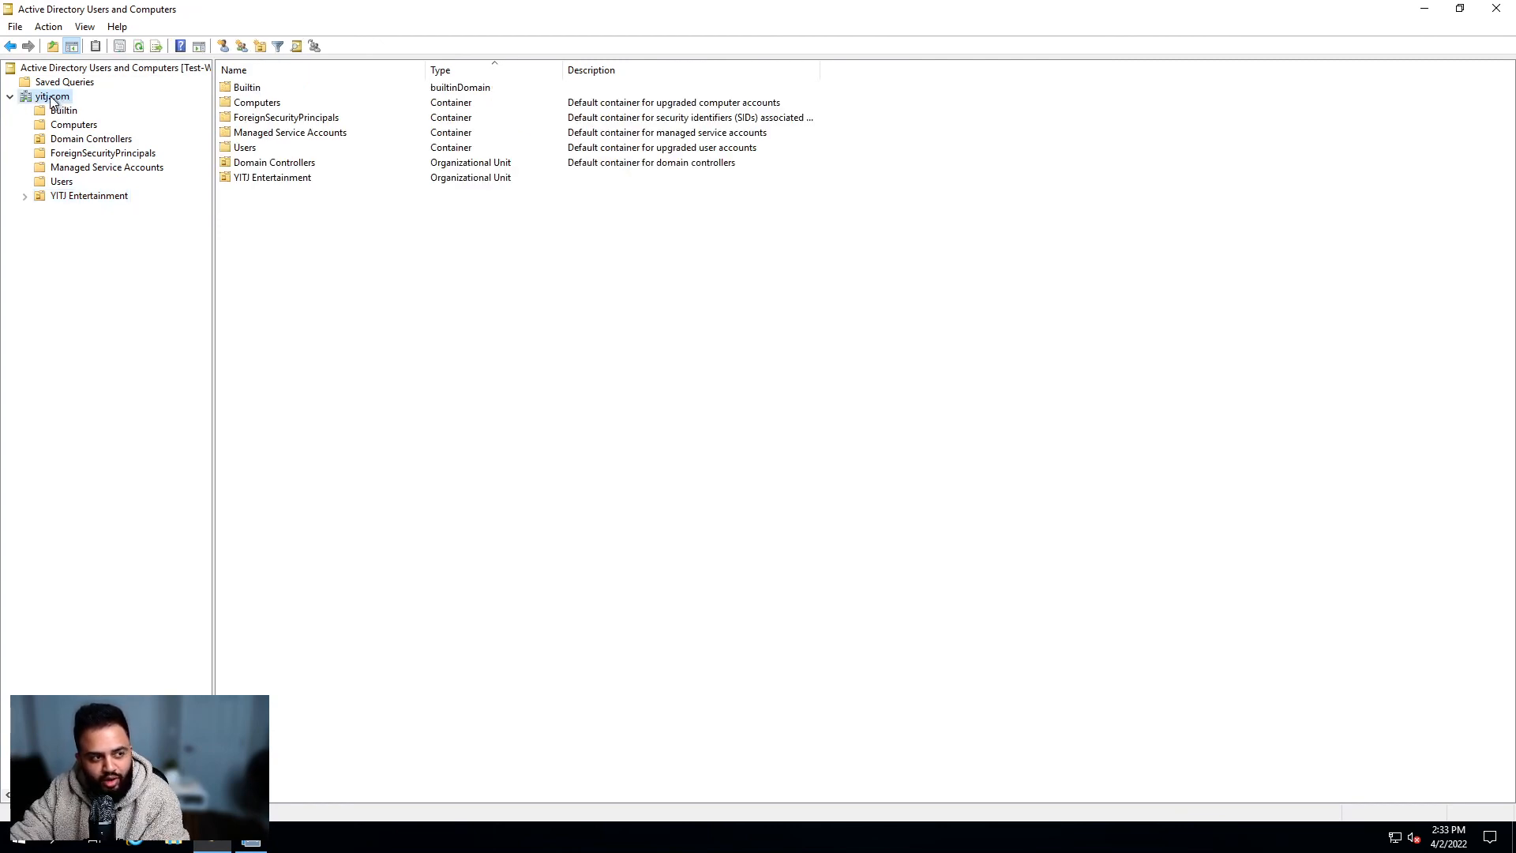
{"action": "right_click", "coordinate": [51, 98]}
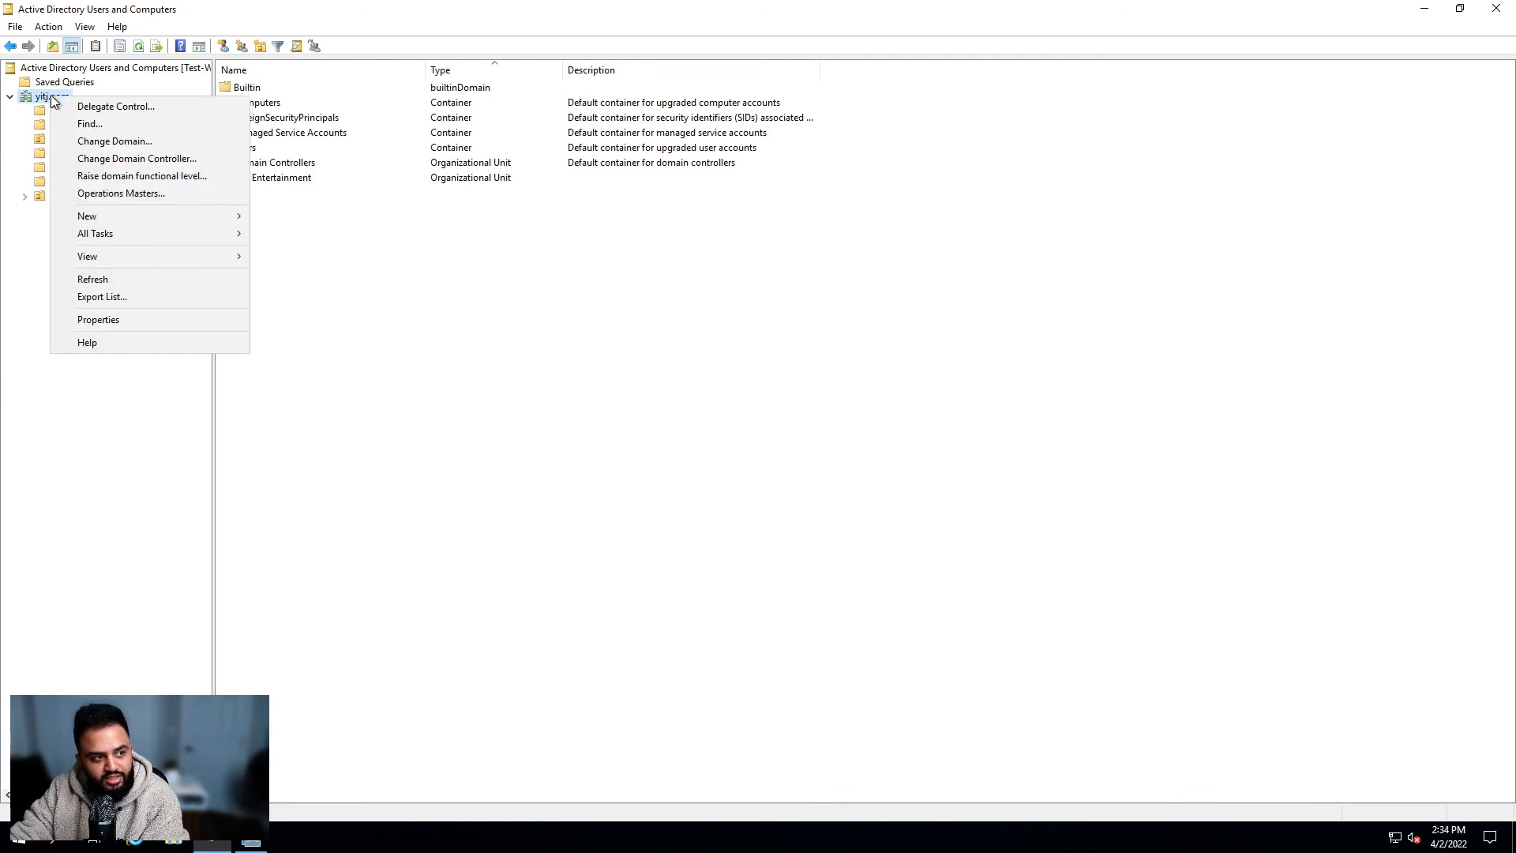
Step: Find the user by name in yitj.com and open the found user's properties
{"action": "left_click", "coordinate": [106, 125]}
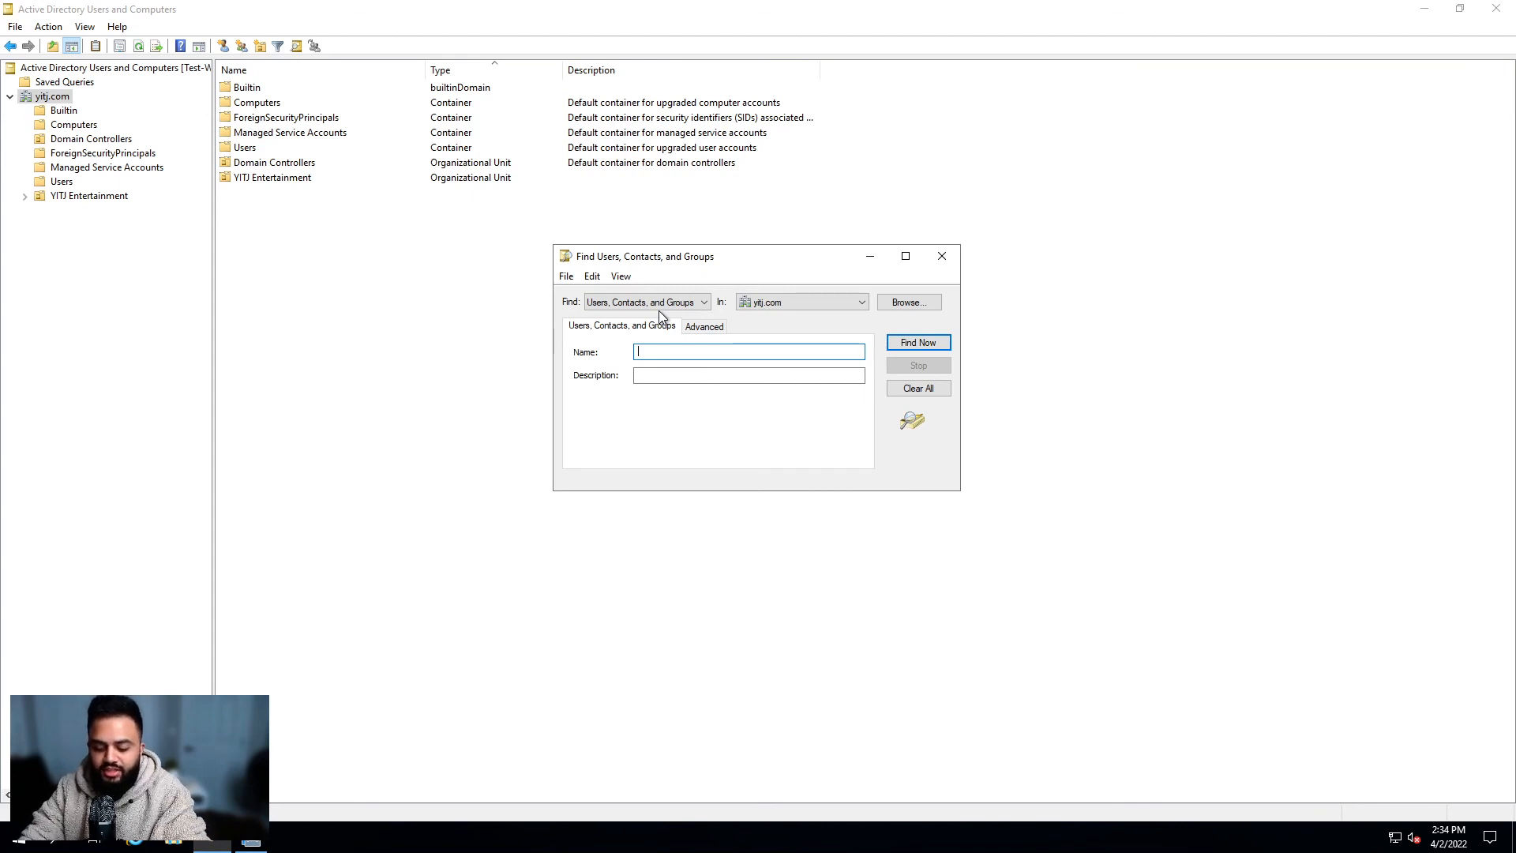
{"action": "type", "text": "john doe"}
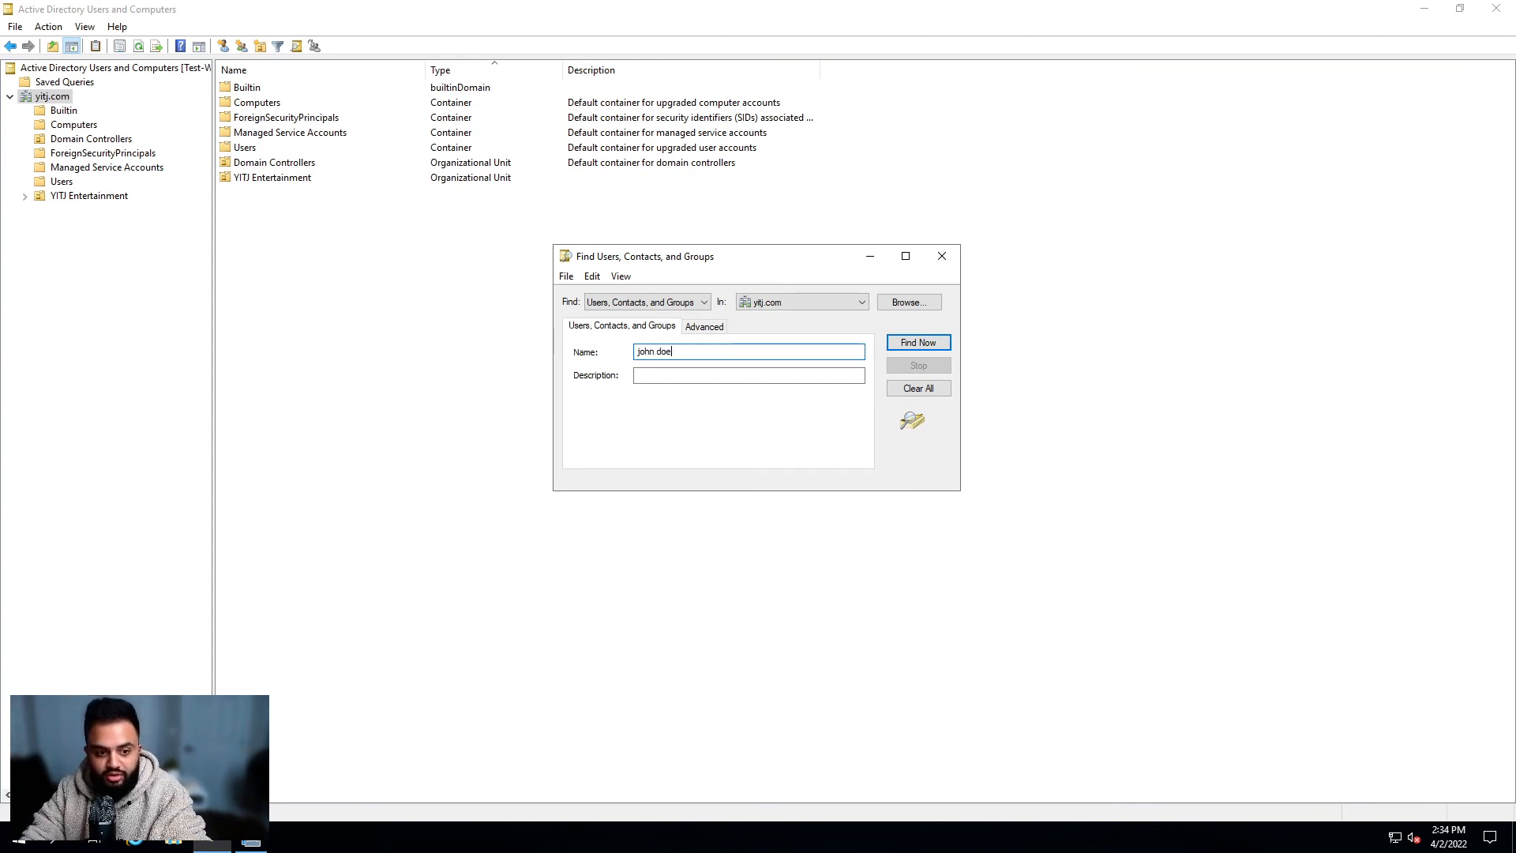
{"action": "left_click", "coordinate": [916, 343]}
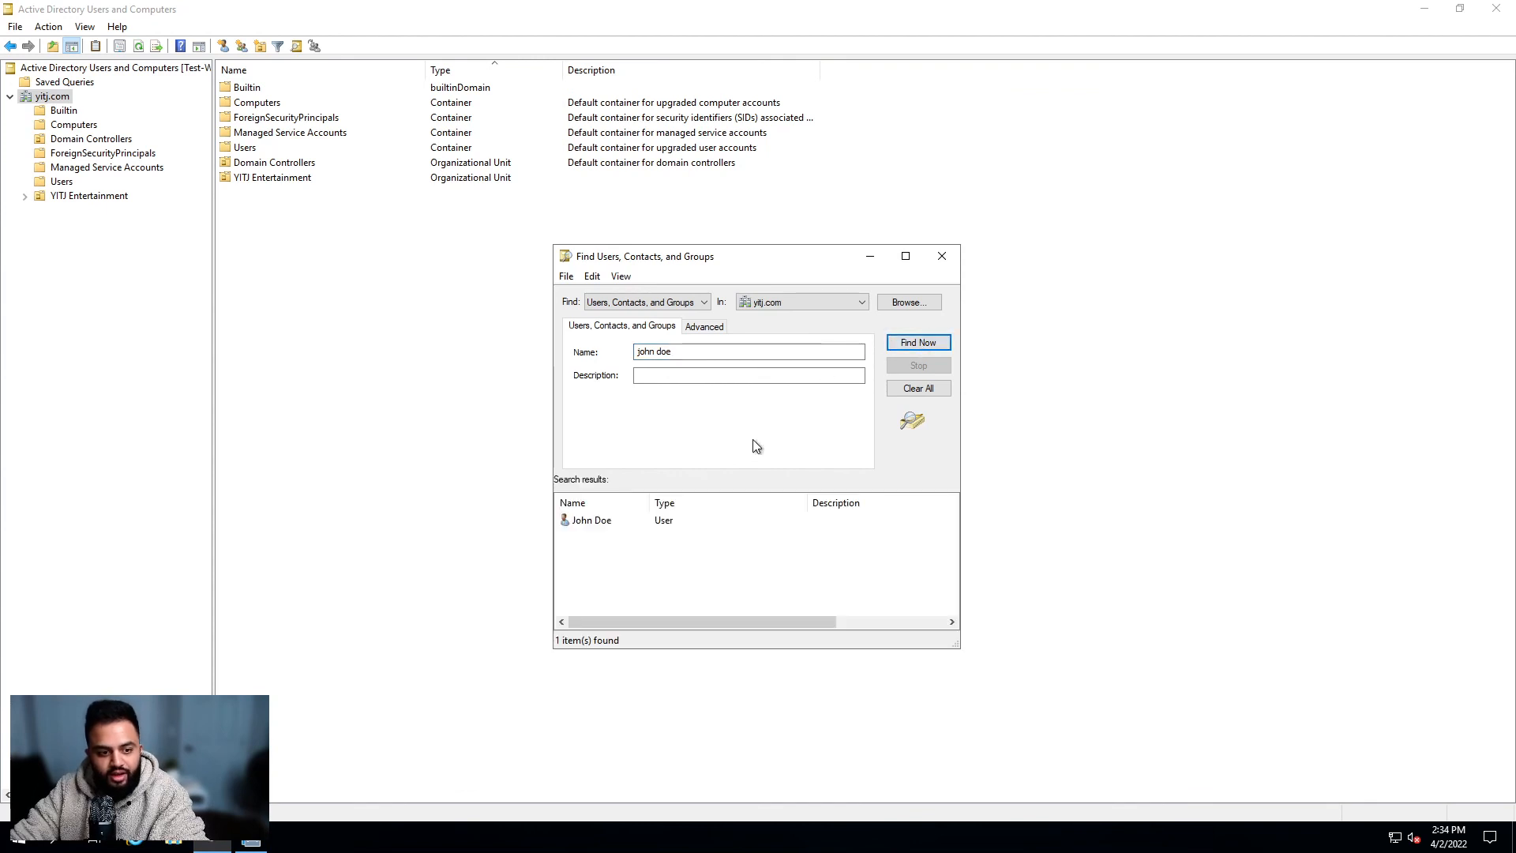
{"action": "left_click", "coordinate": [593, 522]}
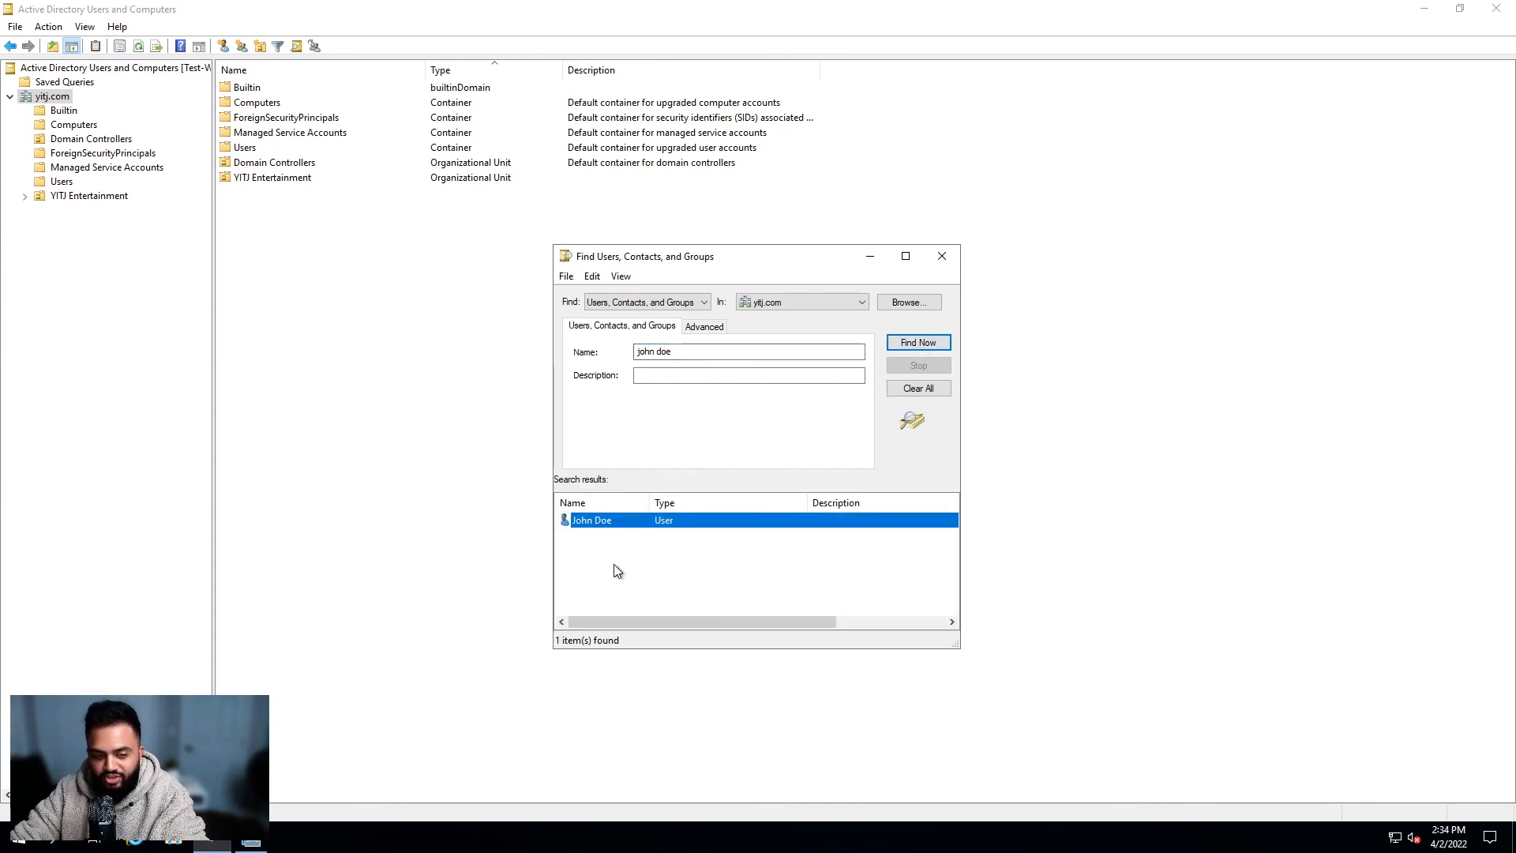
{"action": "double_click", "coordinate": [603, 526]}
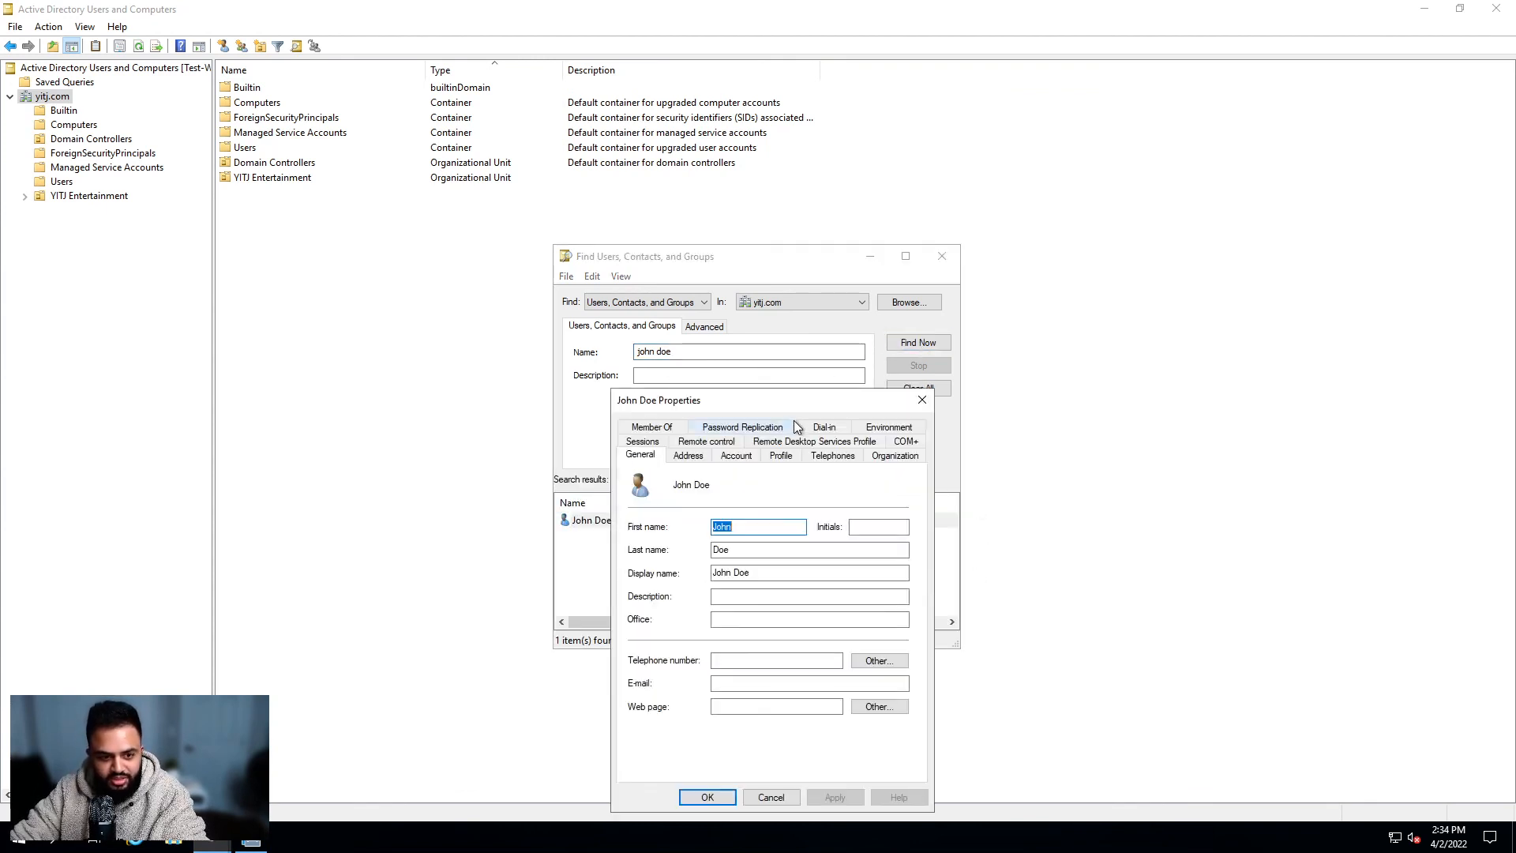
Step: Review the user's Member Of, Address and Account tabs, then close the properties
{"action": "left_click_drag", "start_coordinate": [891, 354], "coordinate": [1155, 225]}
{"action": "left_click", "coordinate": [1026, 242]}
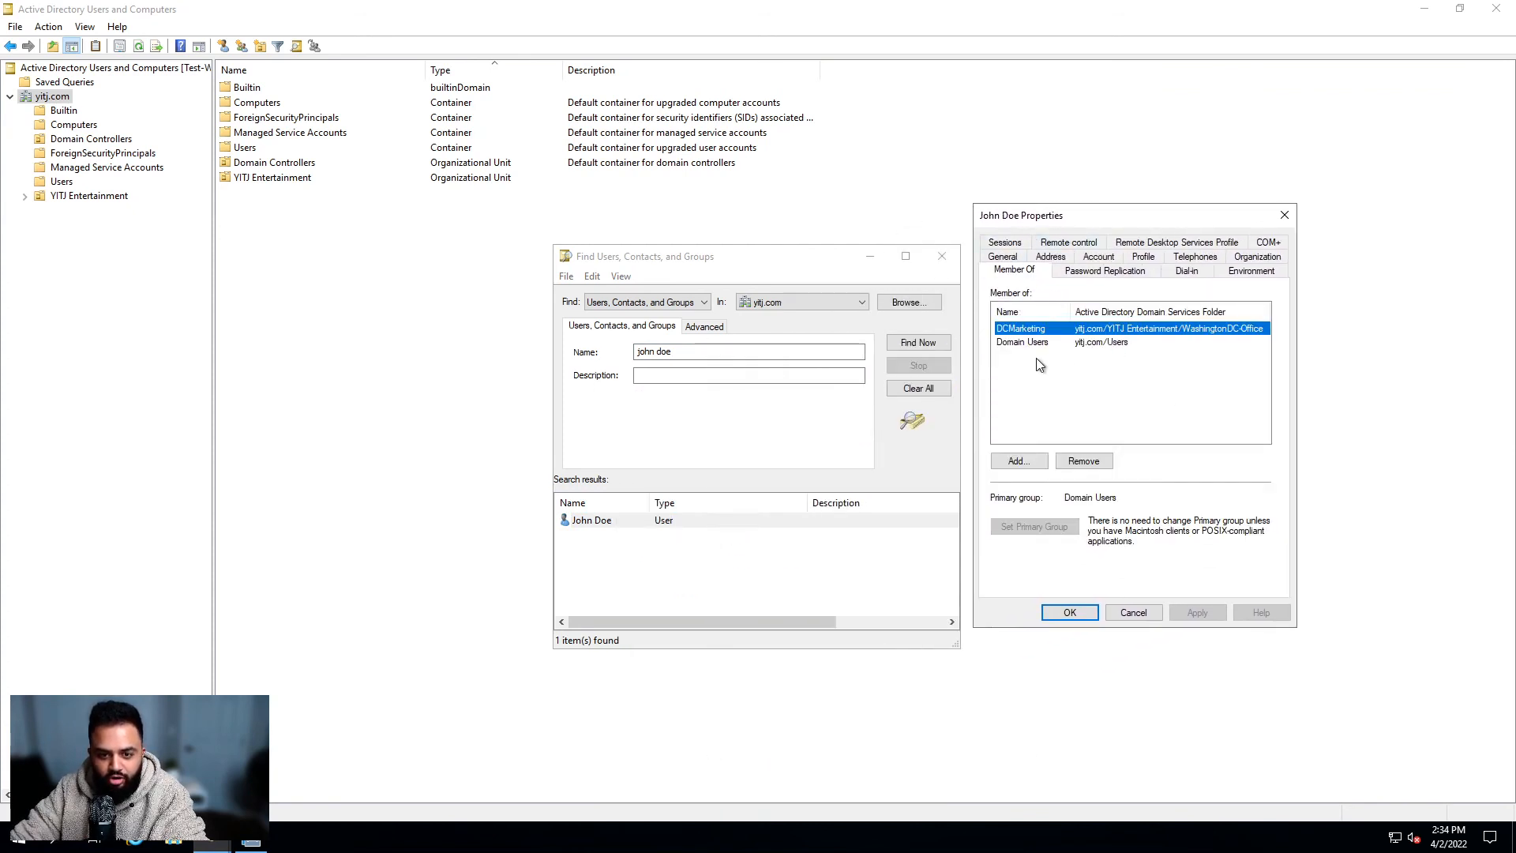
{"action": "left_click", "coordinate": [1062, 258]}
{"action": "left_click", "coordinate": [1099, 271]}
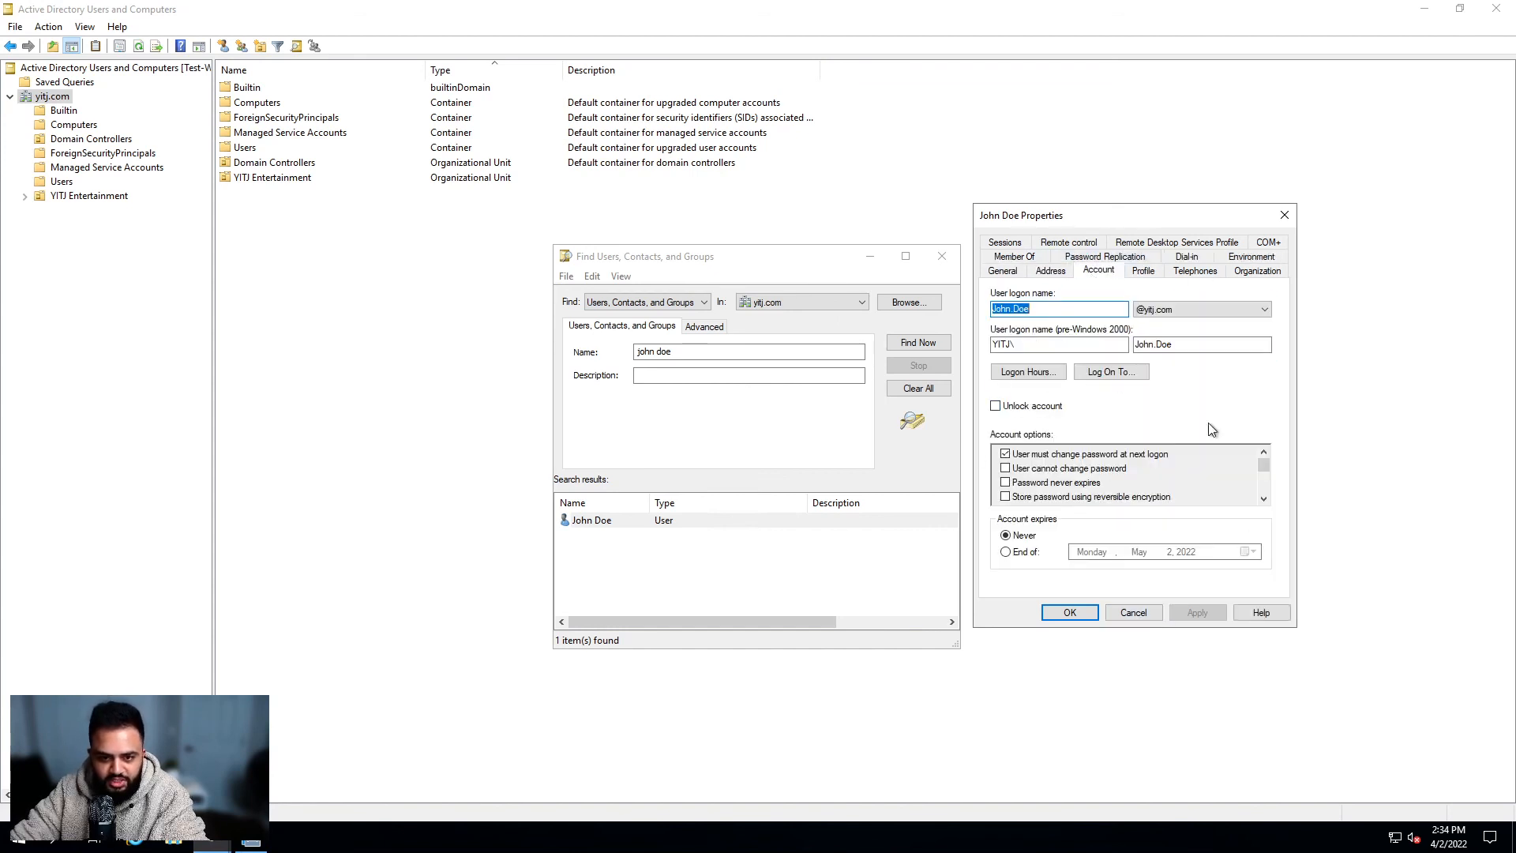
{"action": "left_click", "coordinate": [1129, 613]}
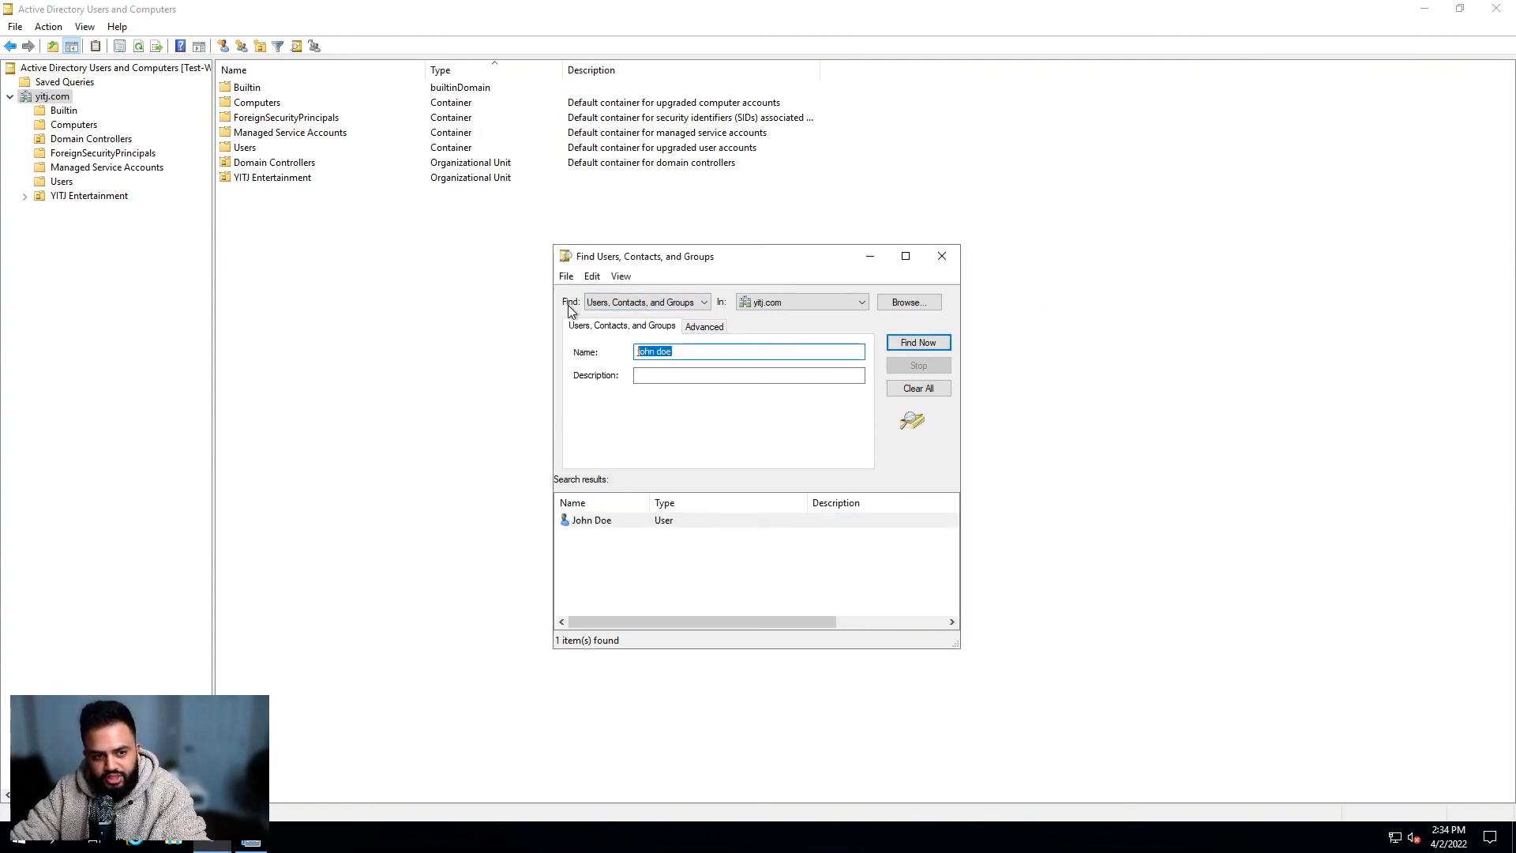
Step: Replace the search name with DCTechPC001 and run the users-and-groups search, finding 0 items
{"action": "left_click", "coordinate": [646, 302]}
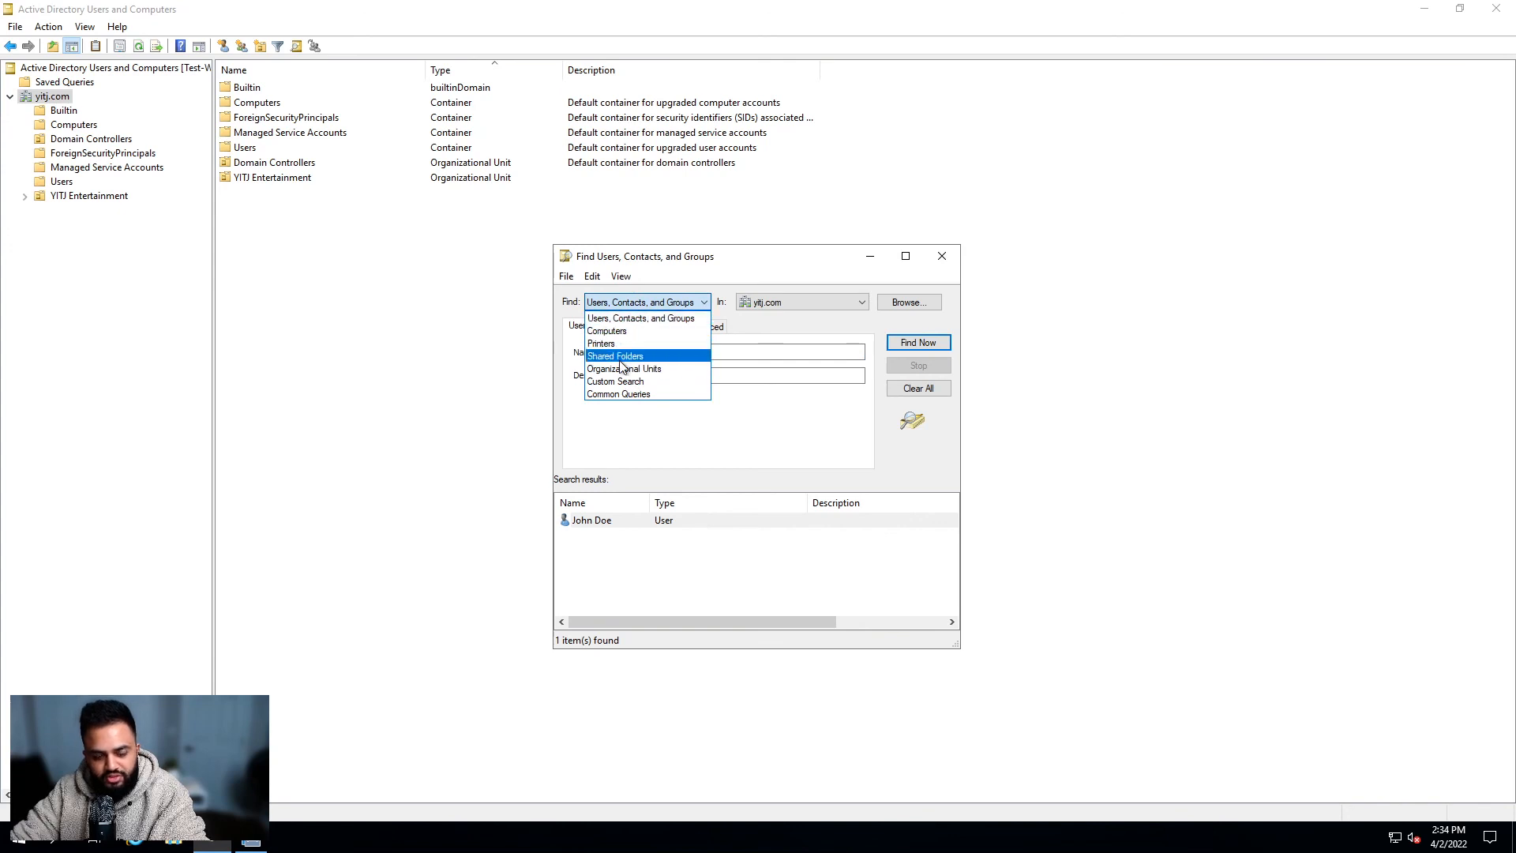
{"action": "left_click", "coordinate": [648, 430]}
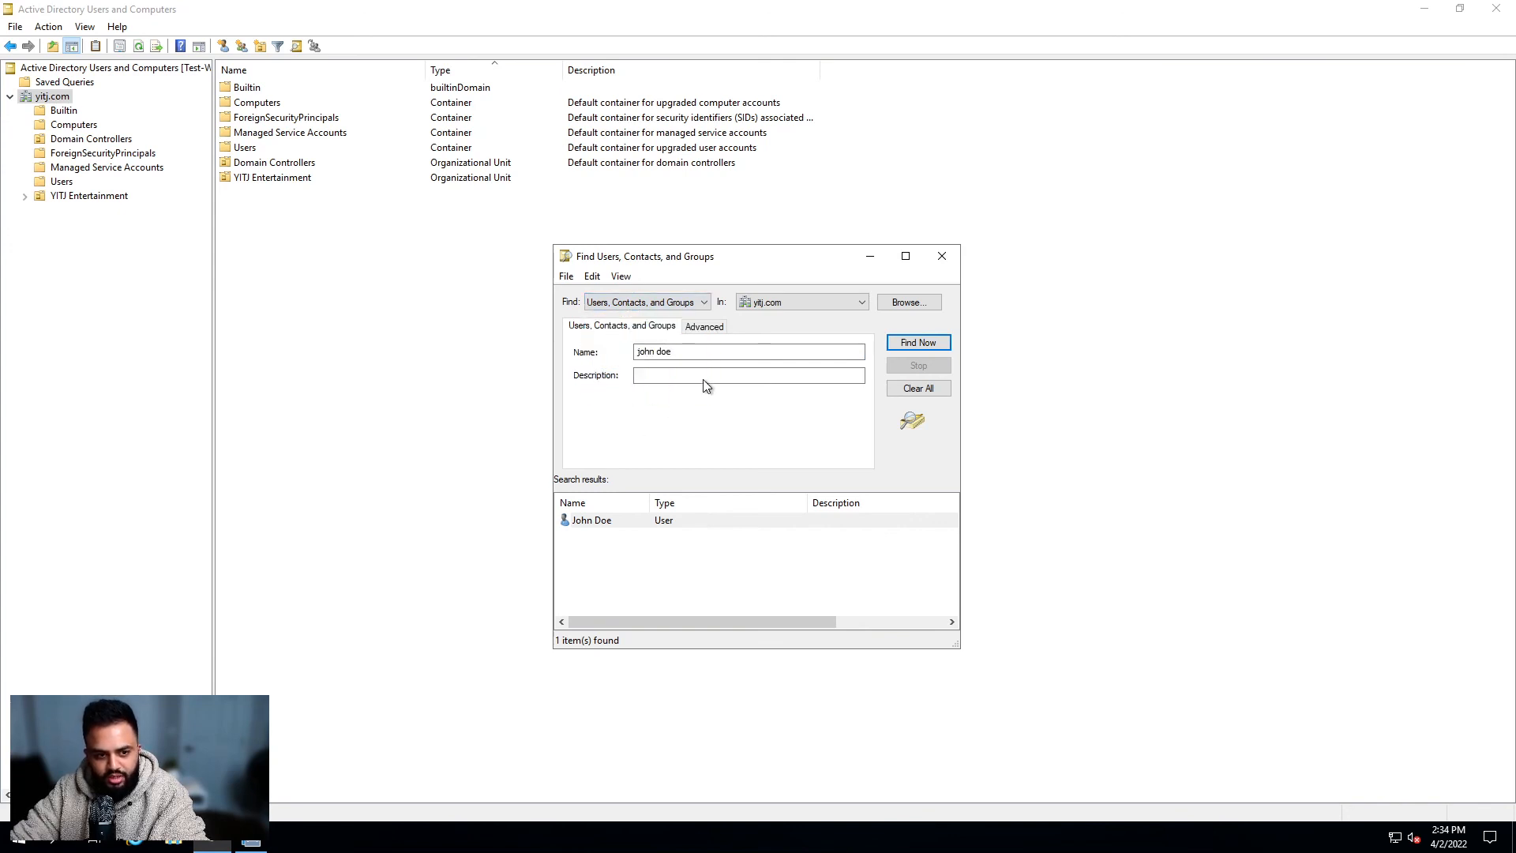
{"action": "left_click_drag", "start_coordinate": [712, 355], "coordinate": [555, 364]}
{"action": "key", "text": "BackSpace"}
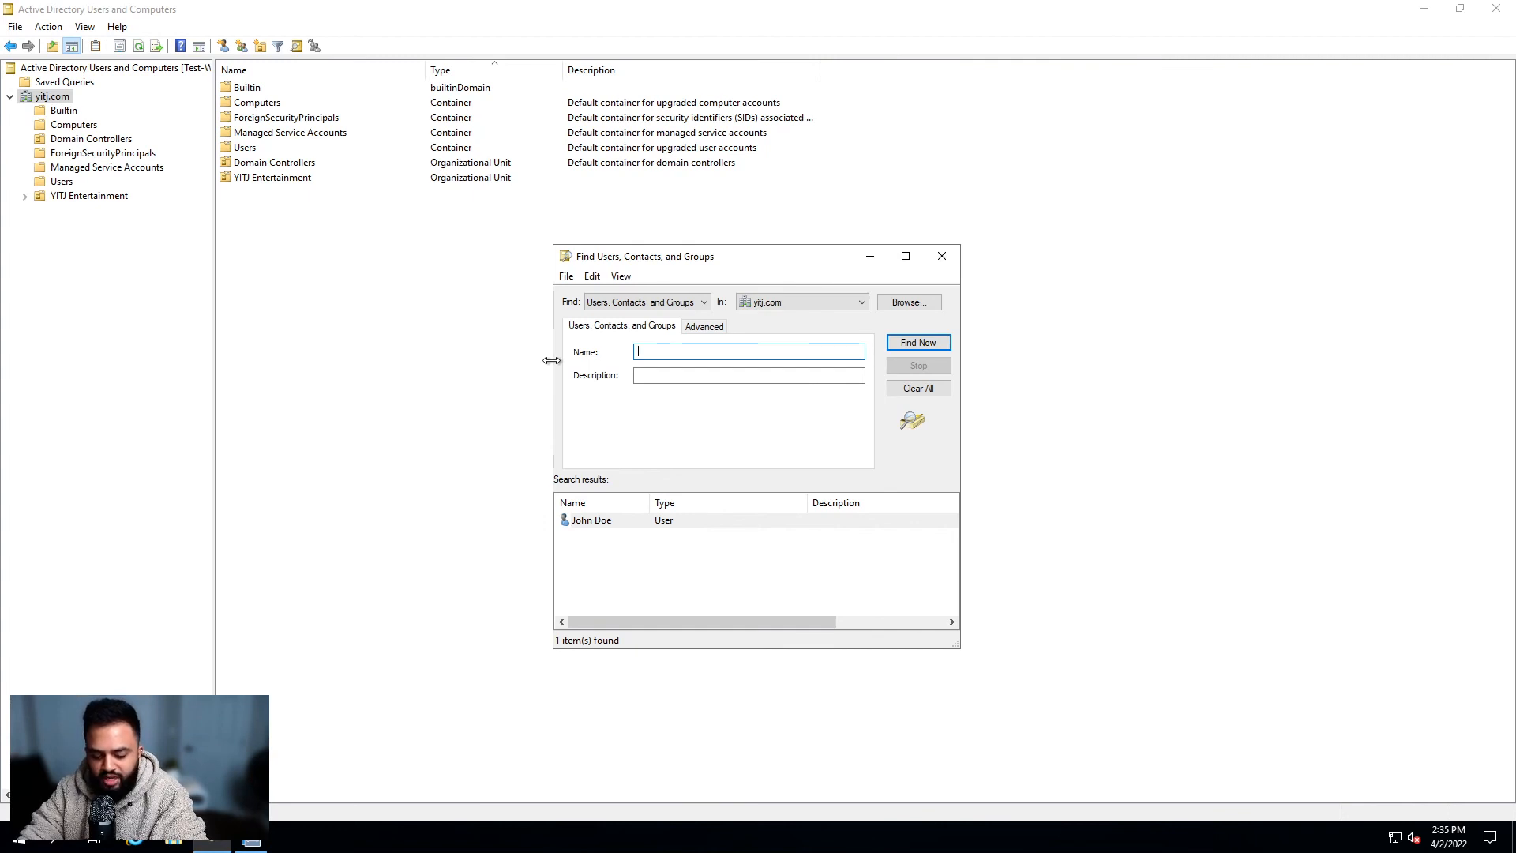
{"action": "type", "text": "DCTechPC001"}
{"action": "key", "text": "Return"}
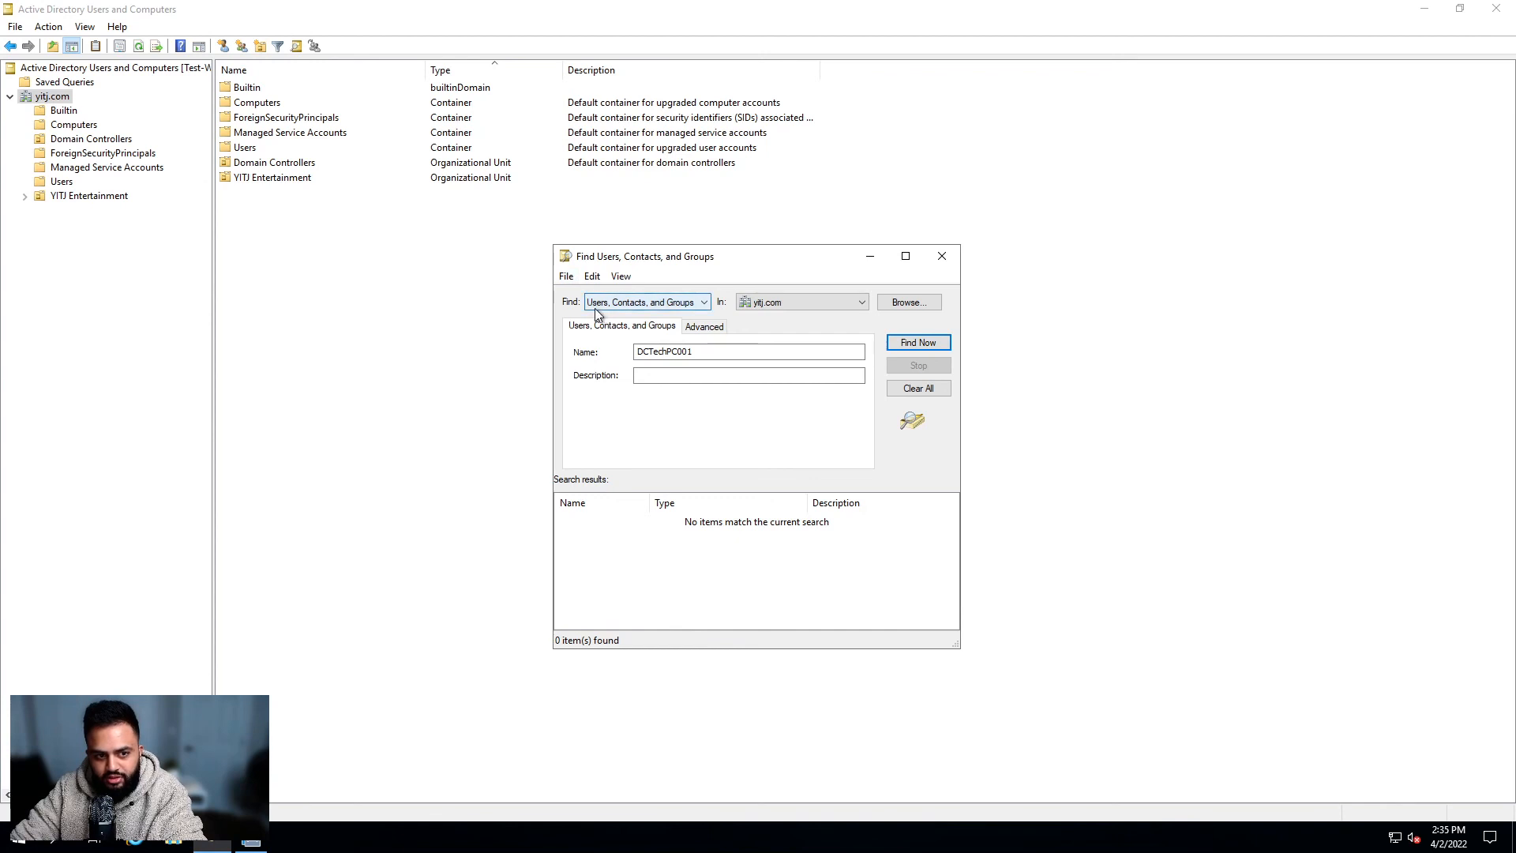
Step: Set the Find dropdown to search for Computers
{"action": "left_click", "coordinate": [704, 303]}
{"action": "left_click", "coordinate": [752, 435]}
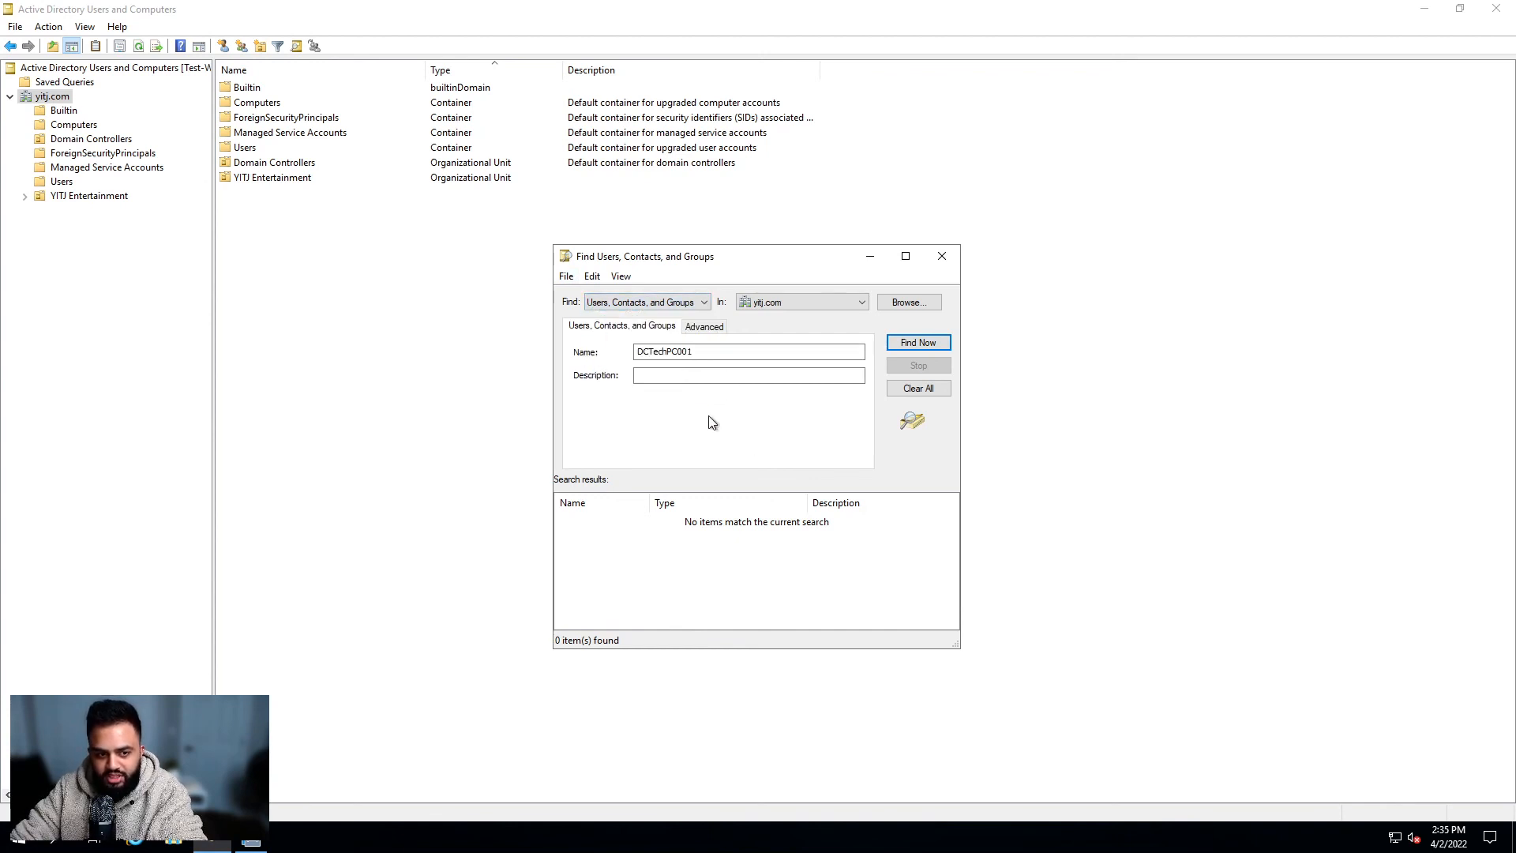
{"action": "left_click", "coordinate": [697, 304]}
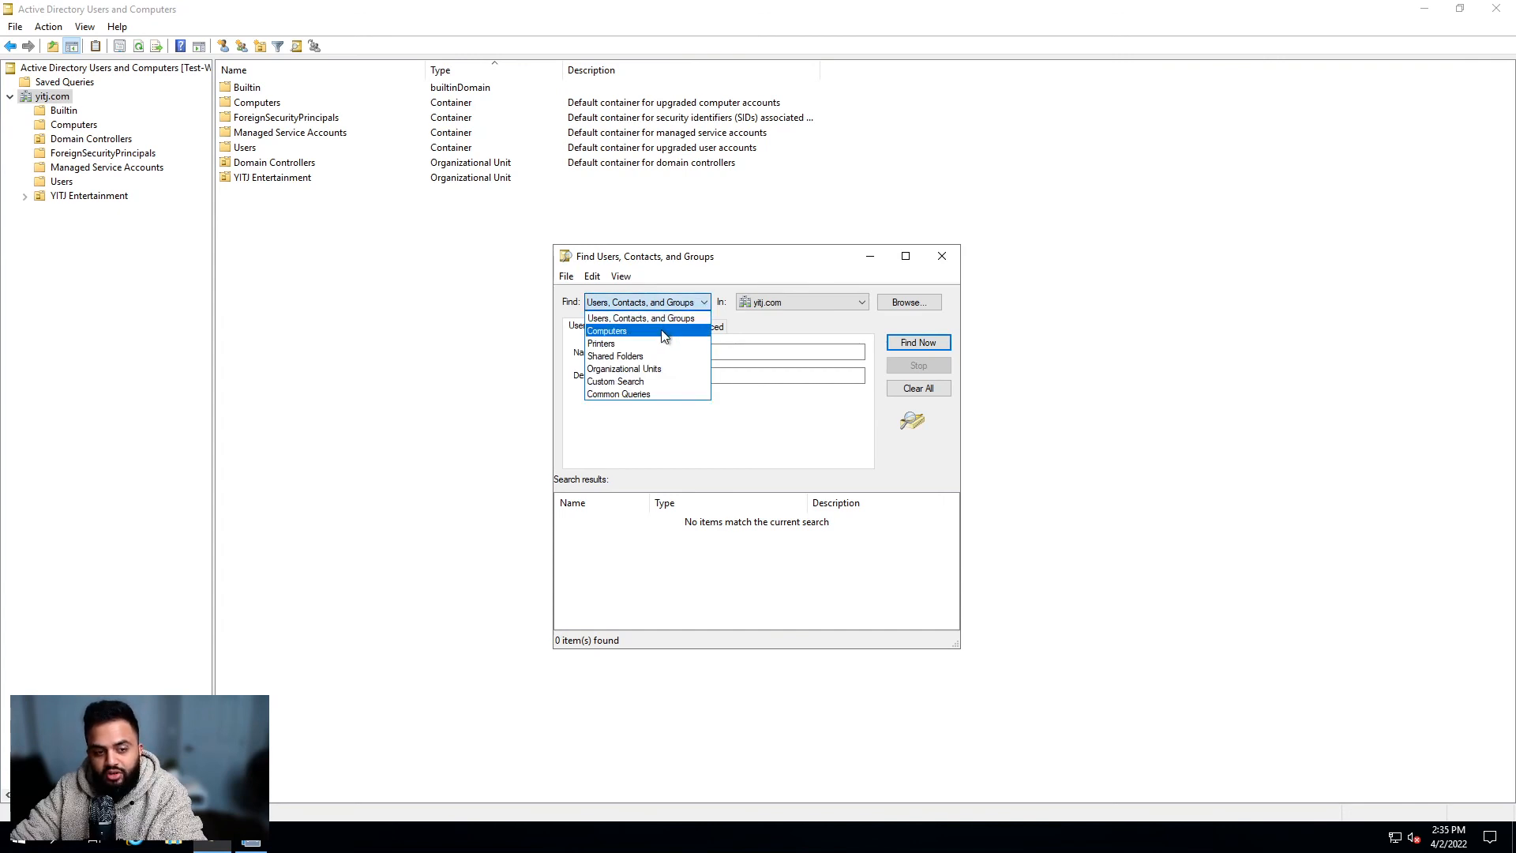
{"action": "left_click", "coordinate": [665, 338]}
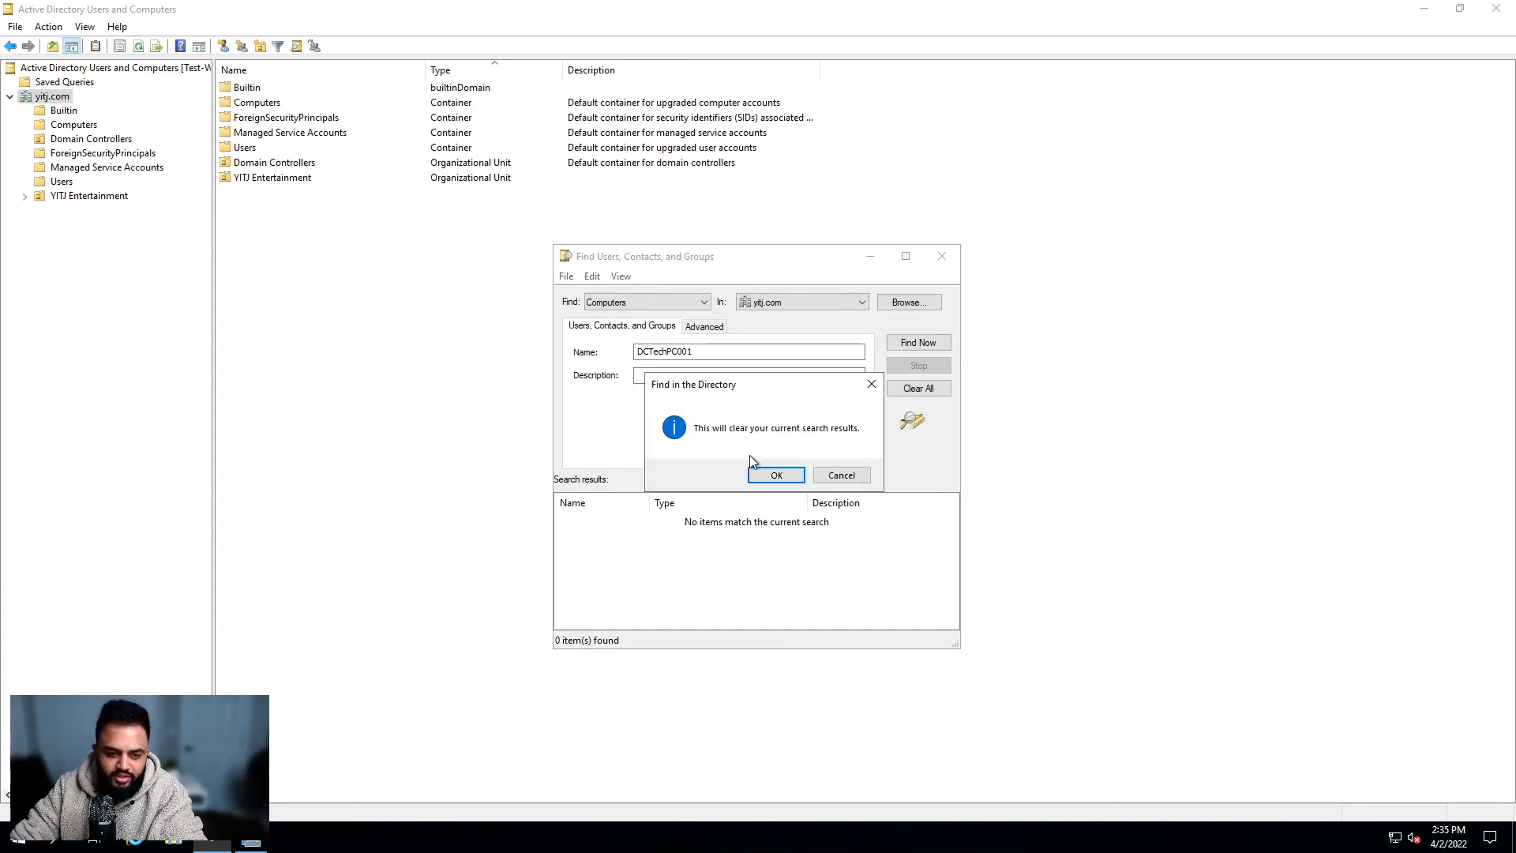
Step: Clear the previous search results and leave the computer role set to Any
{"action": "left_click", "coordinate": [778, 475]}
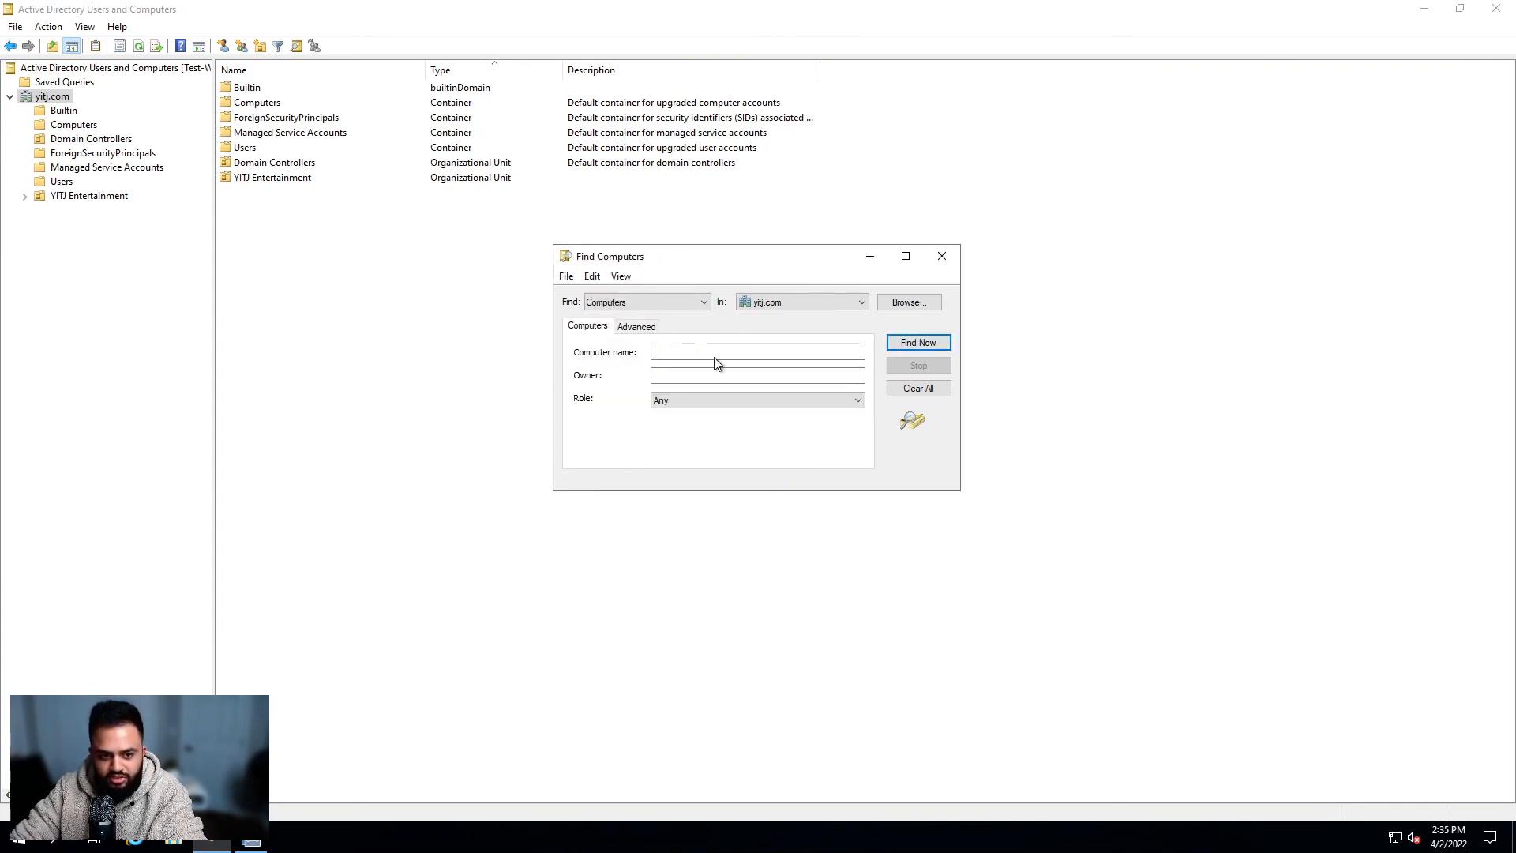
{"action": "left_click", "coordinate": [716, 358]}
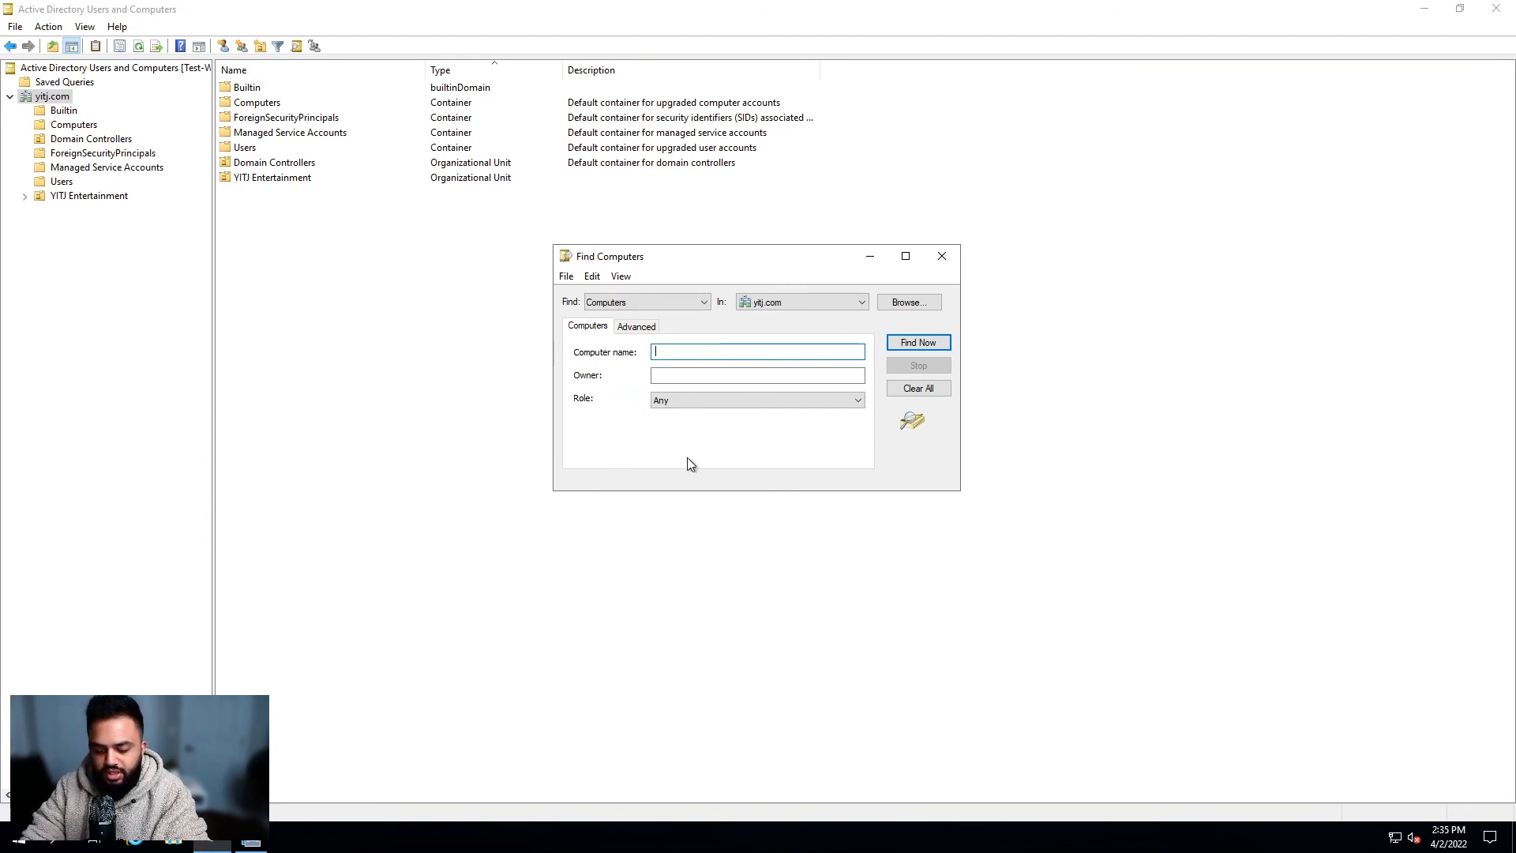
{"action": "key", "text": "Tab"}
{"action": "left_click", "coordinate": [692, 401]}
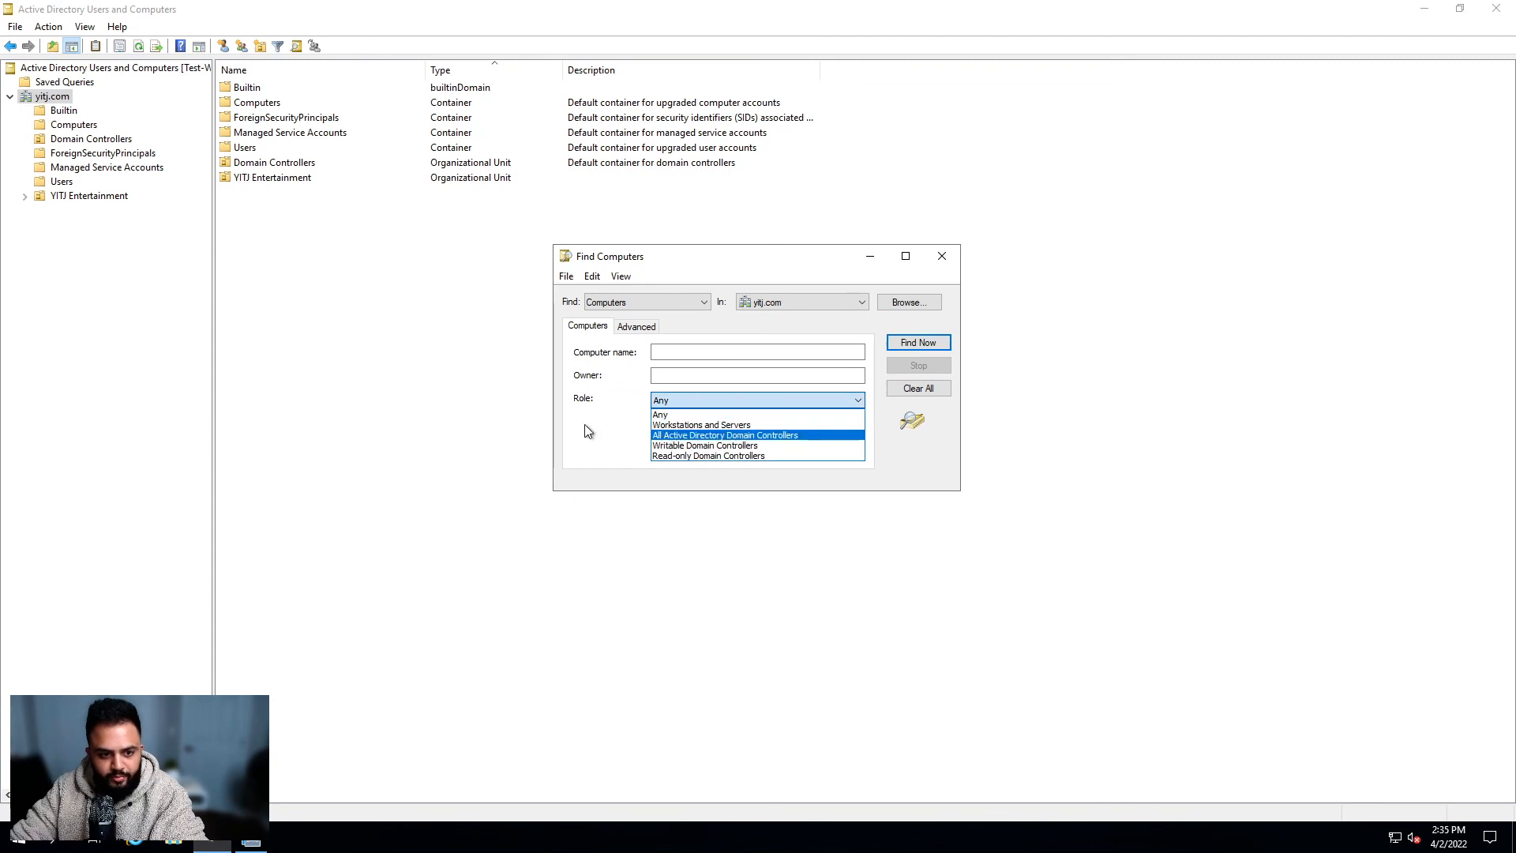
{"action": "left_click", "coordinate": [585, 425]}
{"action": "left_click", "coordinate": [690, 348]}
{"action": "left_click", "coordinate": [668, 373]}
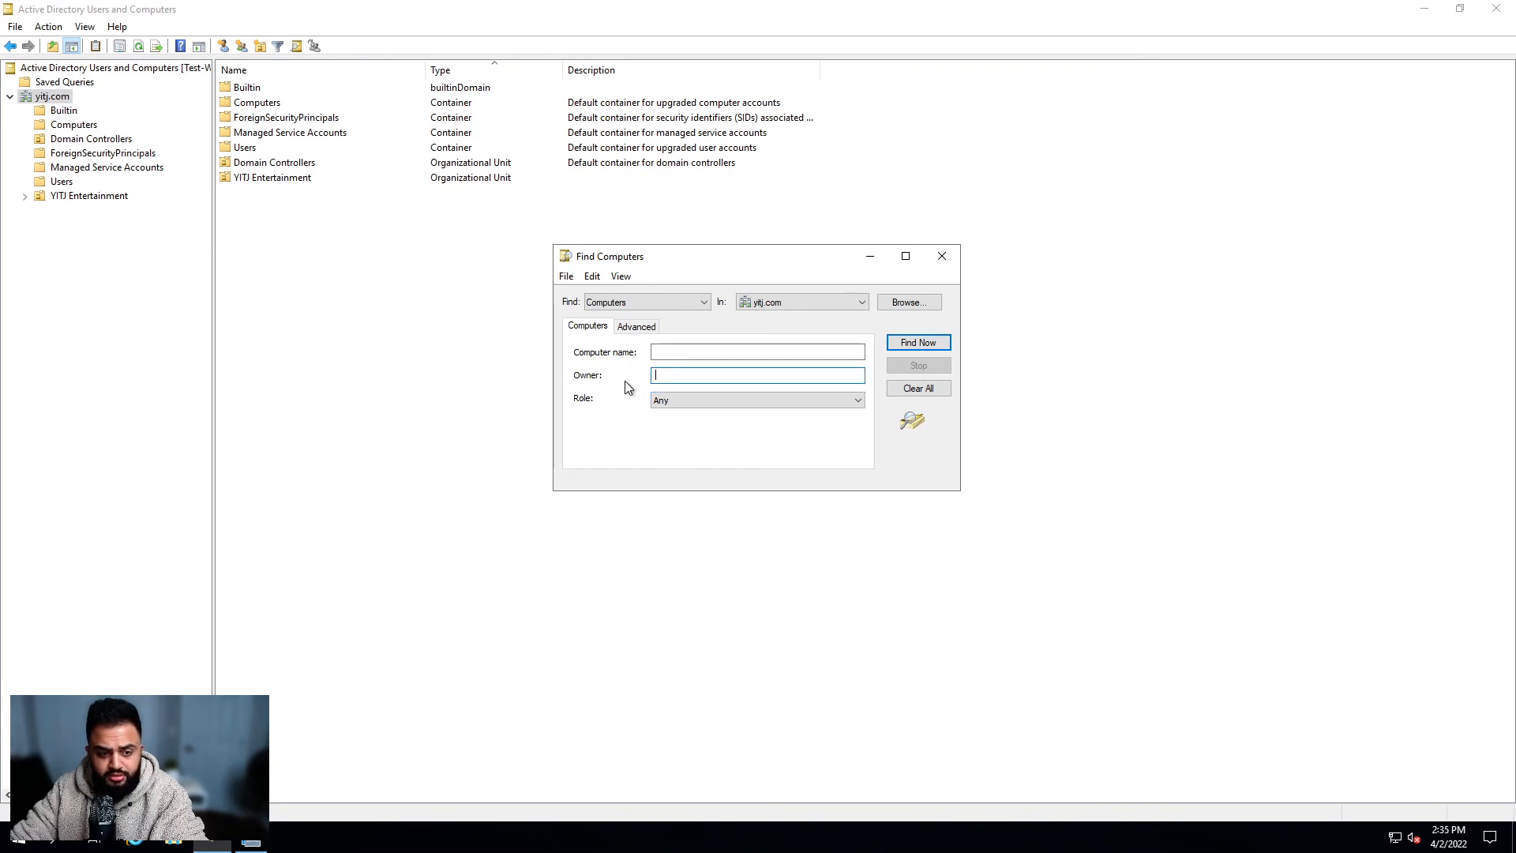
Step: Find the computer DCTechPC001 and open its properties, then close them
{"action": "left_click", "coordinate": [707, 351]}
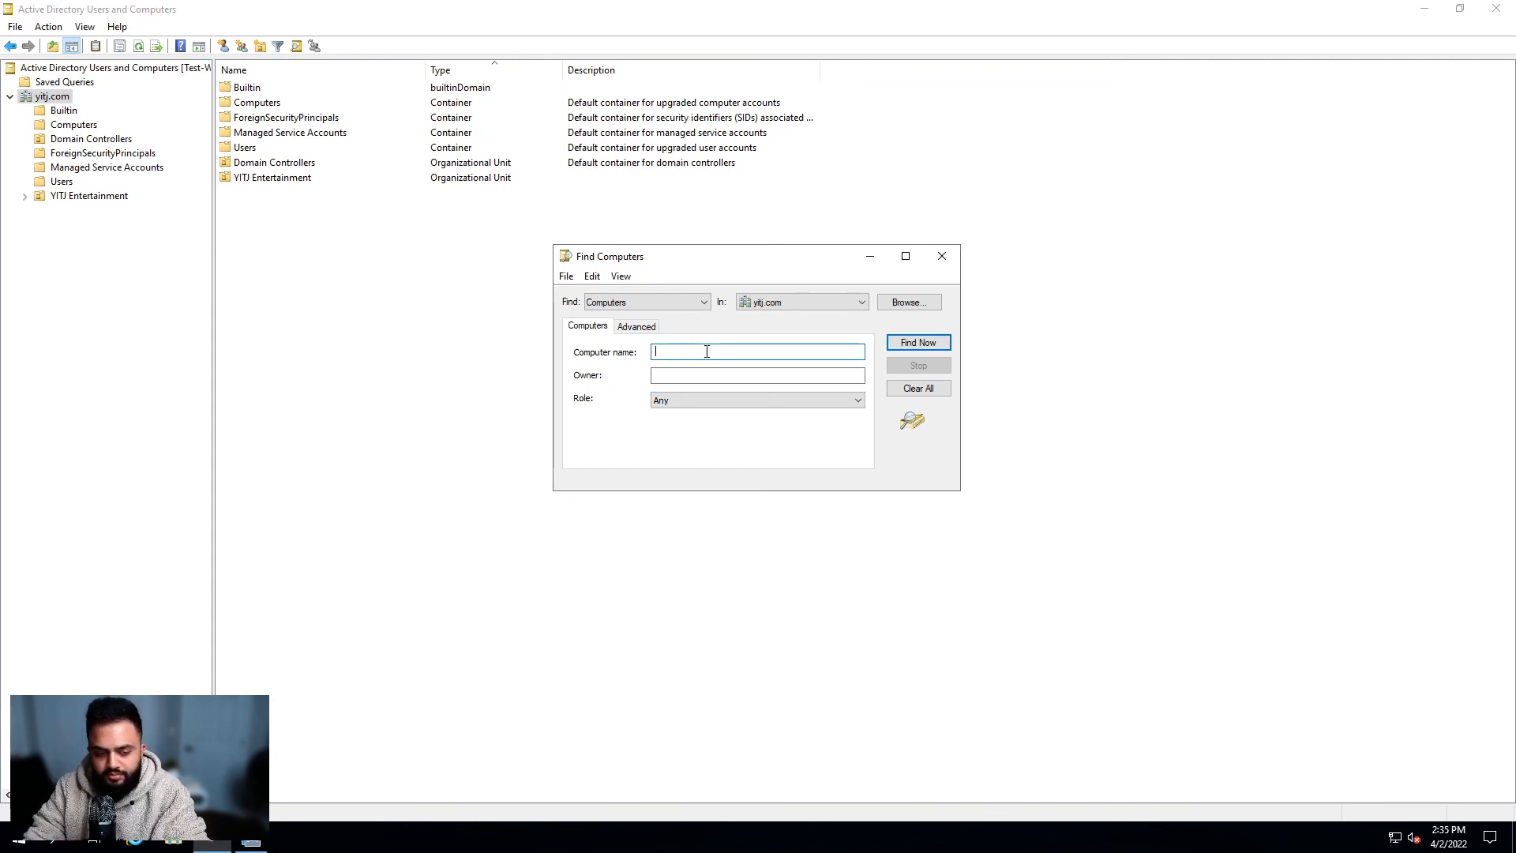
{"action": "type", "text": "DCTech"}
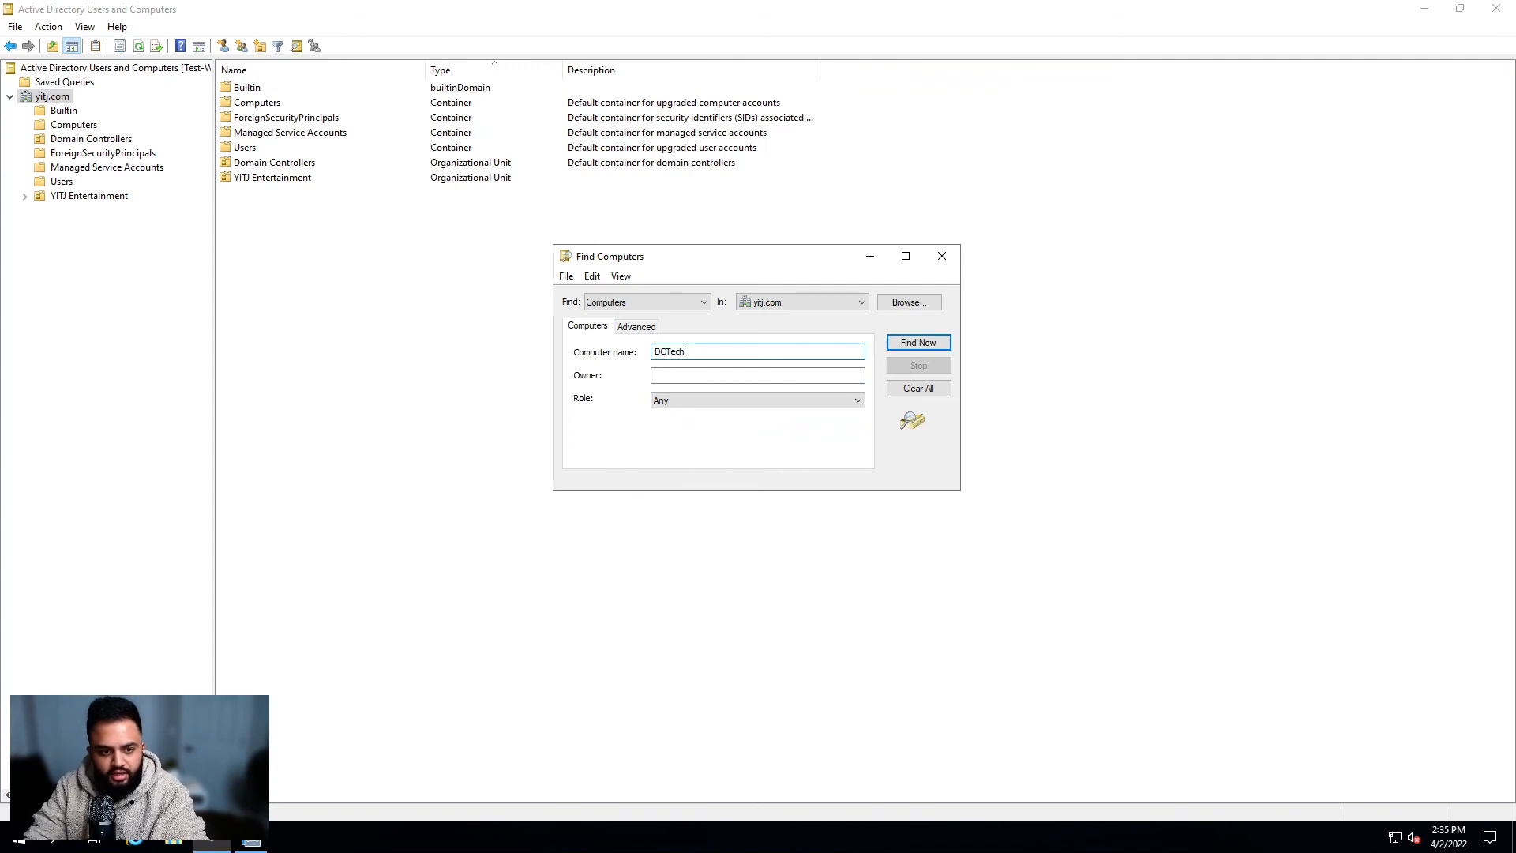
{"action": "type", "text": "PC001"}
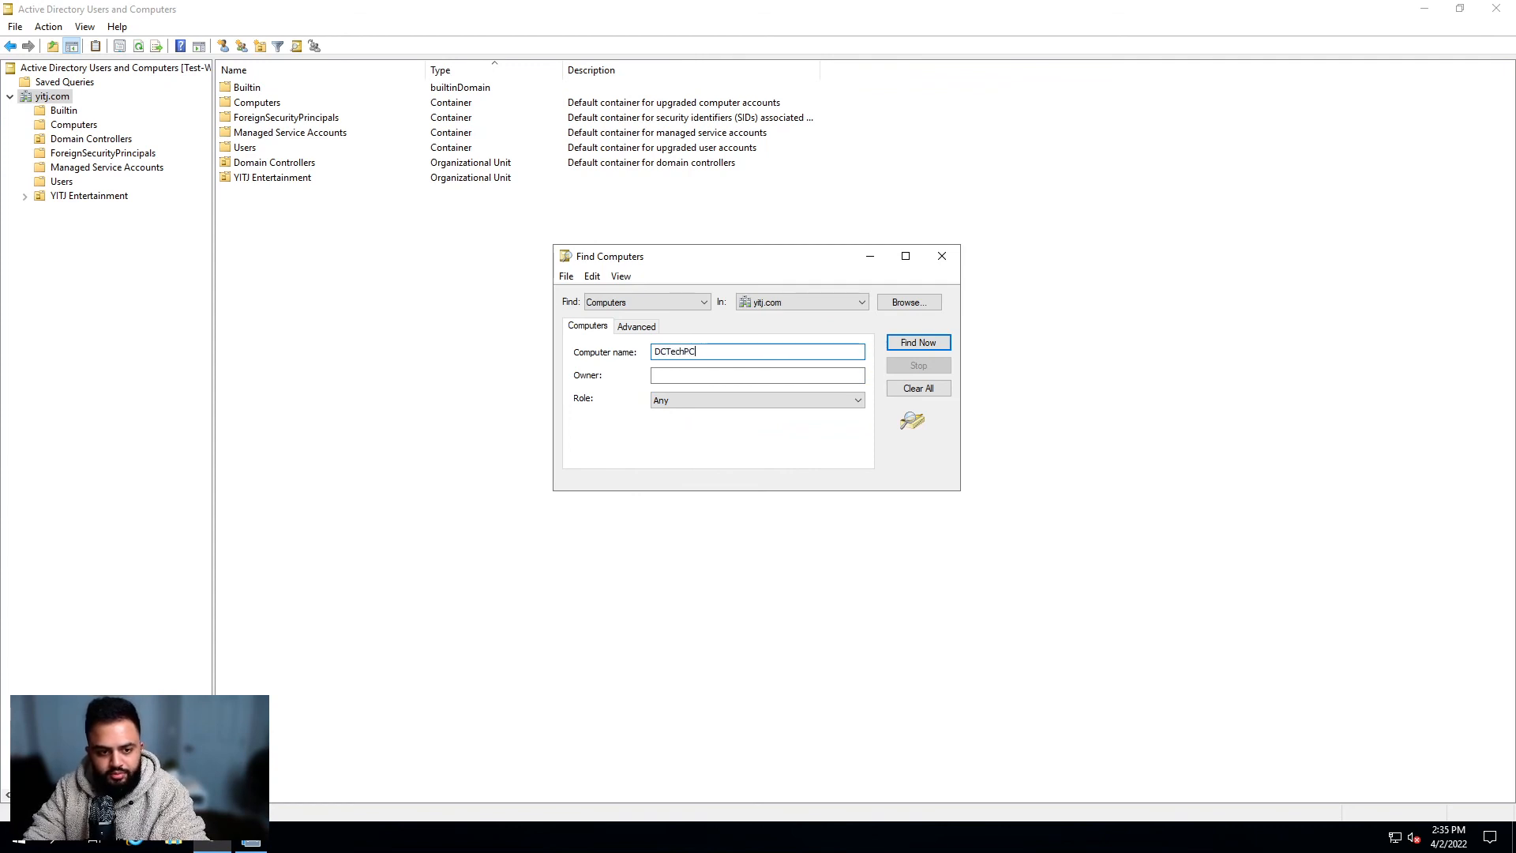
{"action": "left_click", "coordinate": [900, 341]}
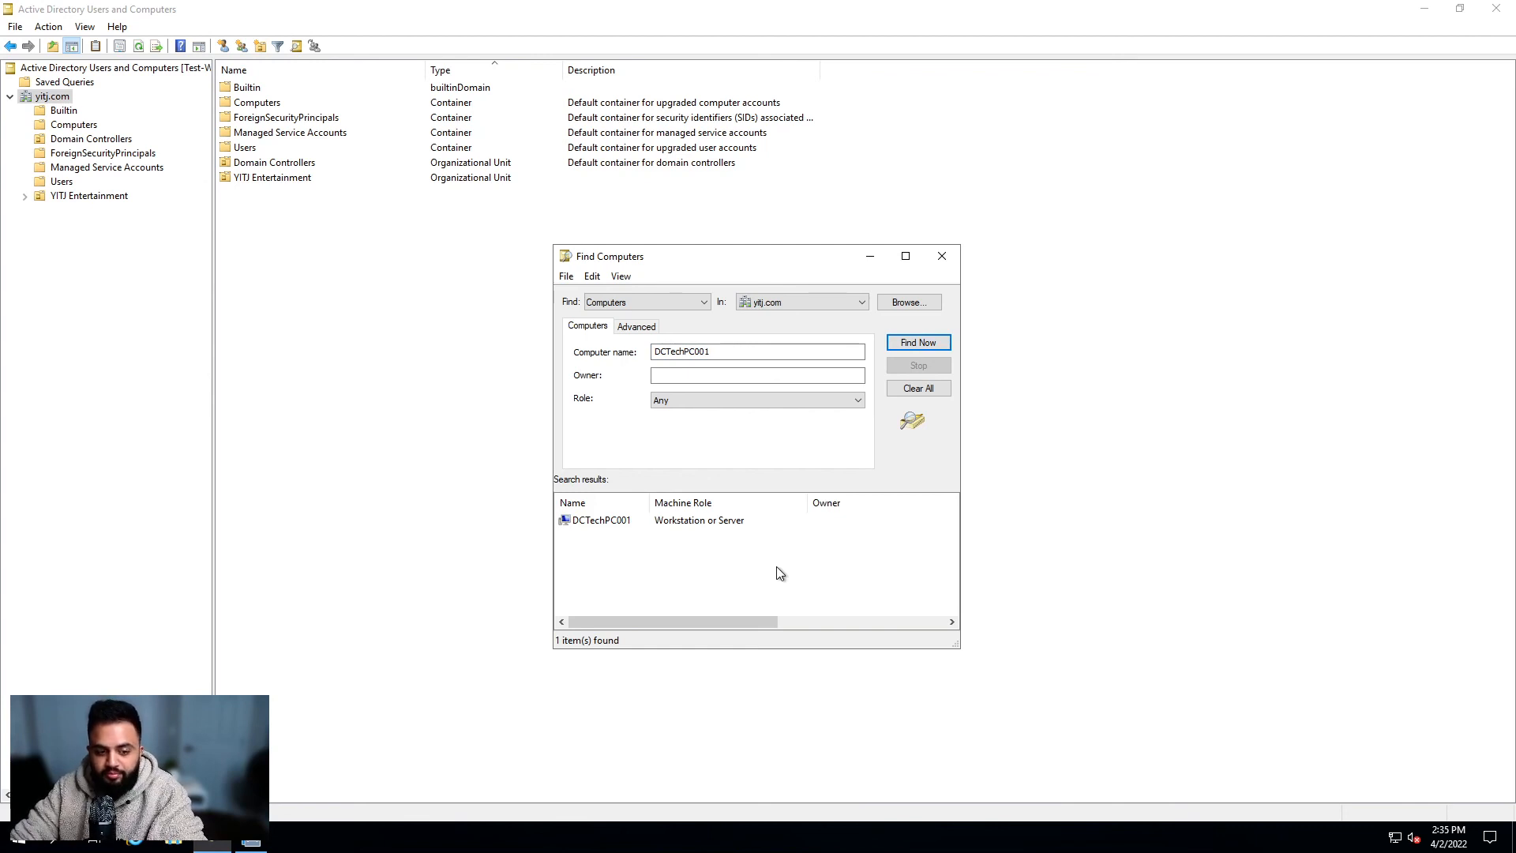
{"action": "double_click", "coordinate": [602, 520]}
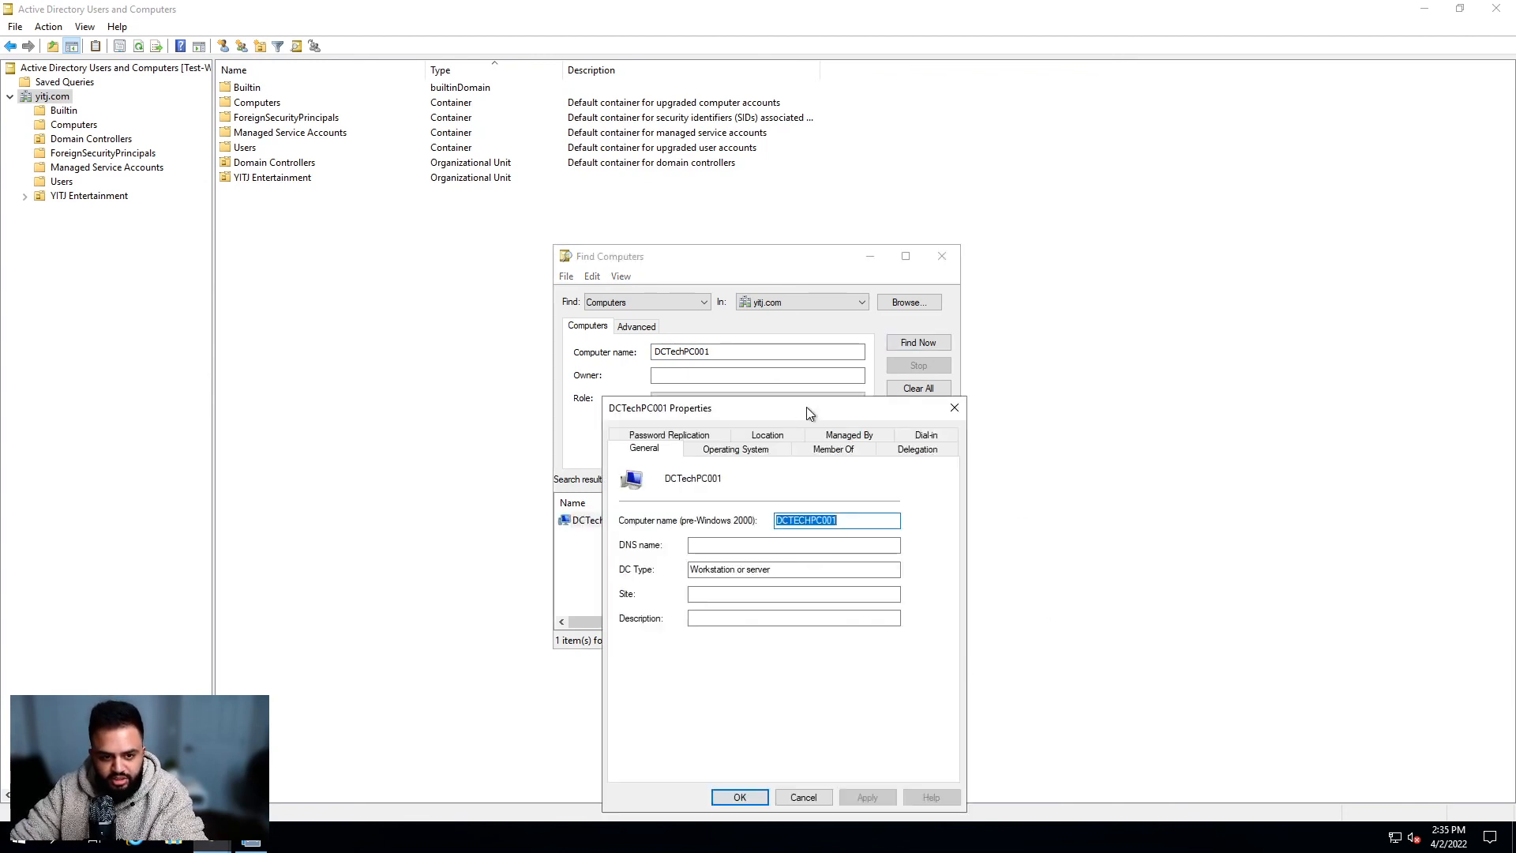
{"action": "left_click", "coordinate": [1363, 311]}
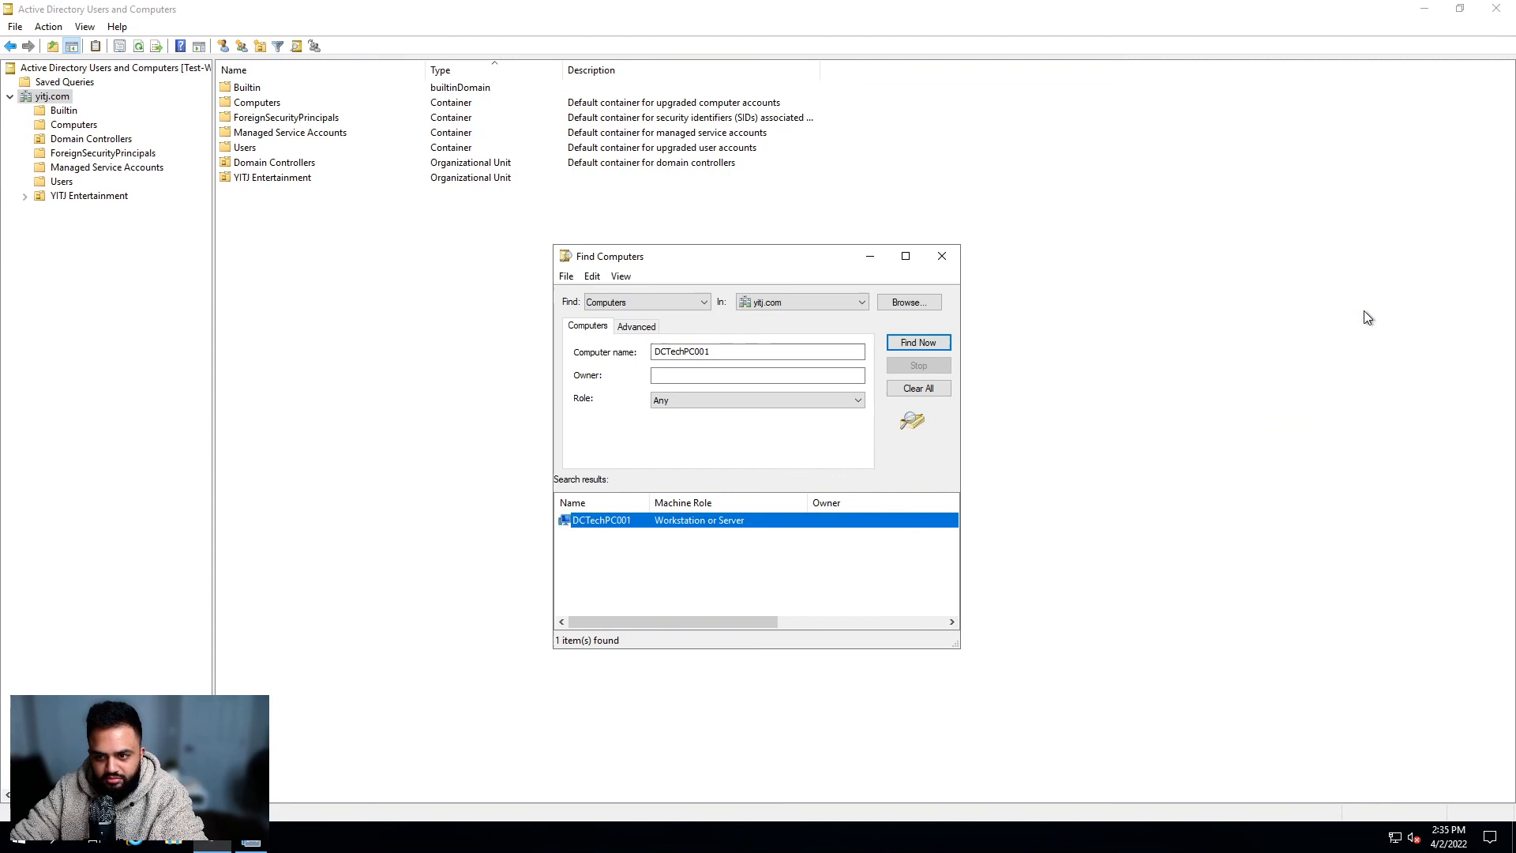
Step: Retry the search with partial names DCTech, DC and dctechpc, selecting the DCTechPC001 result
{"action": "left_click", "coordinate": [687, 558]}
{"action": "left_click_drag", "start_coordinate": [731, 352], "coordinate": [687, 341]}
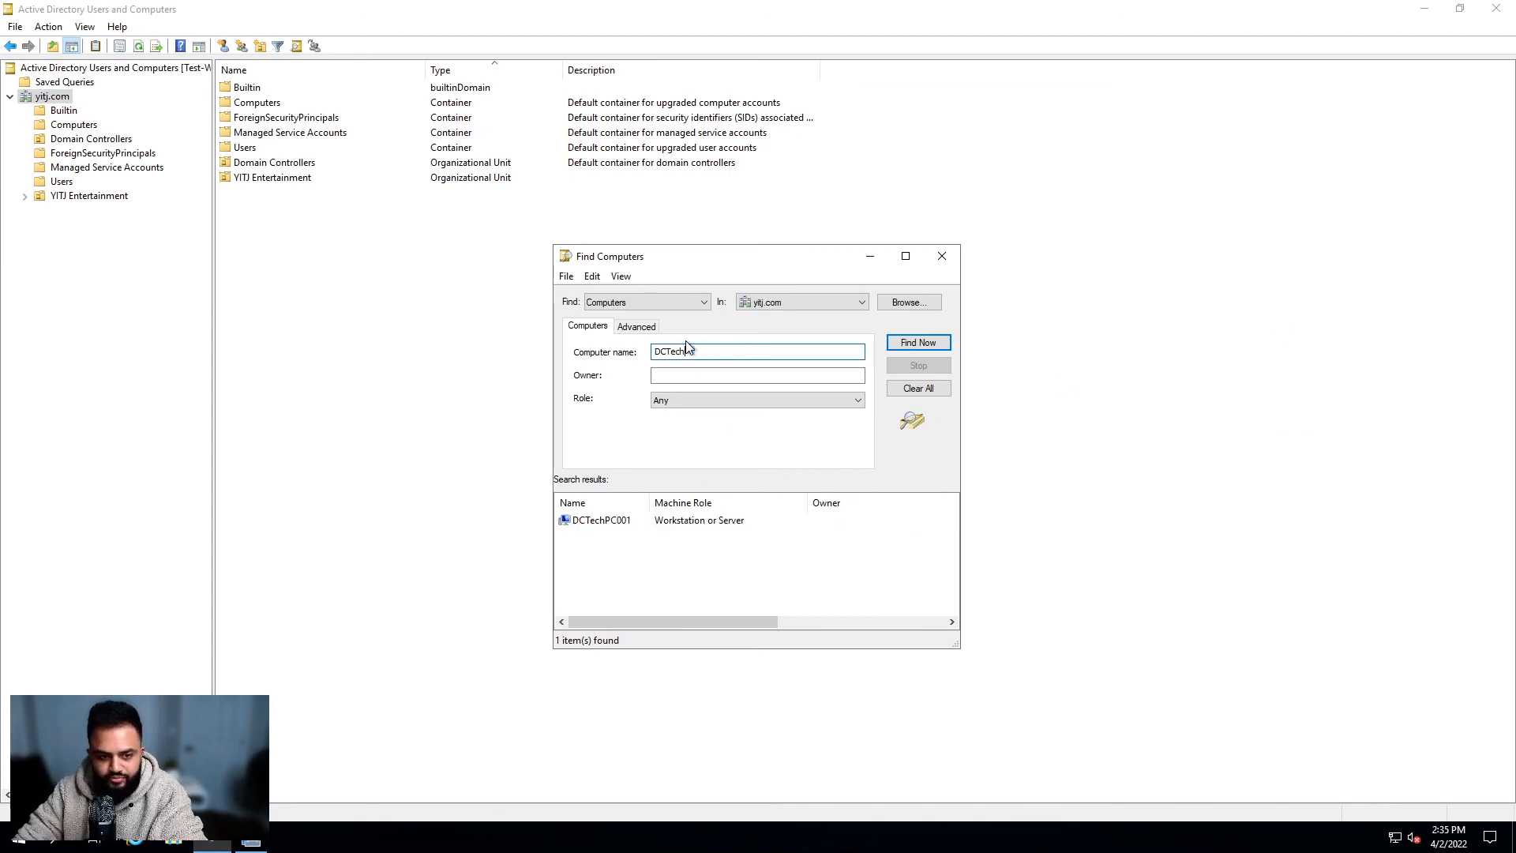
{"action": "key", "text": "BackSpace"}
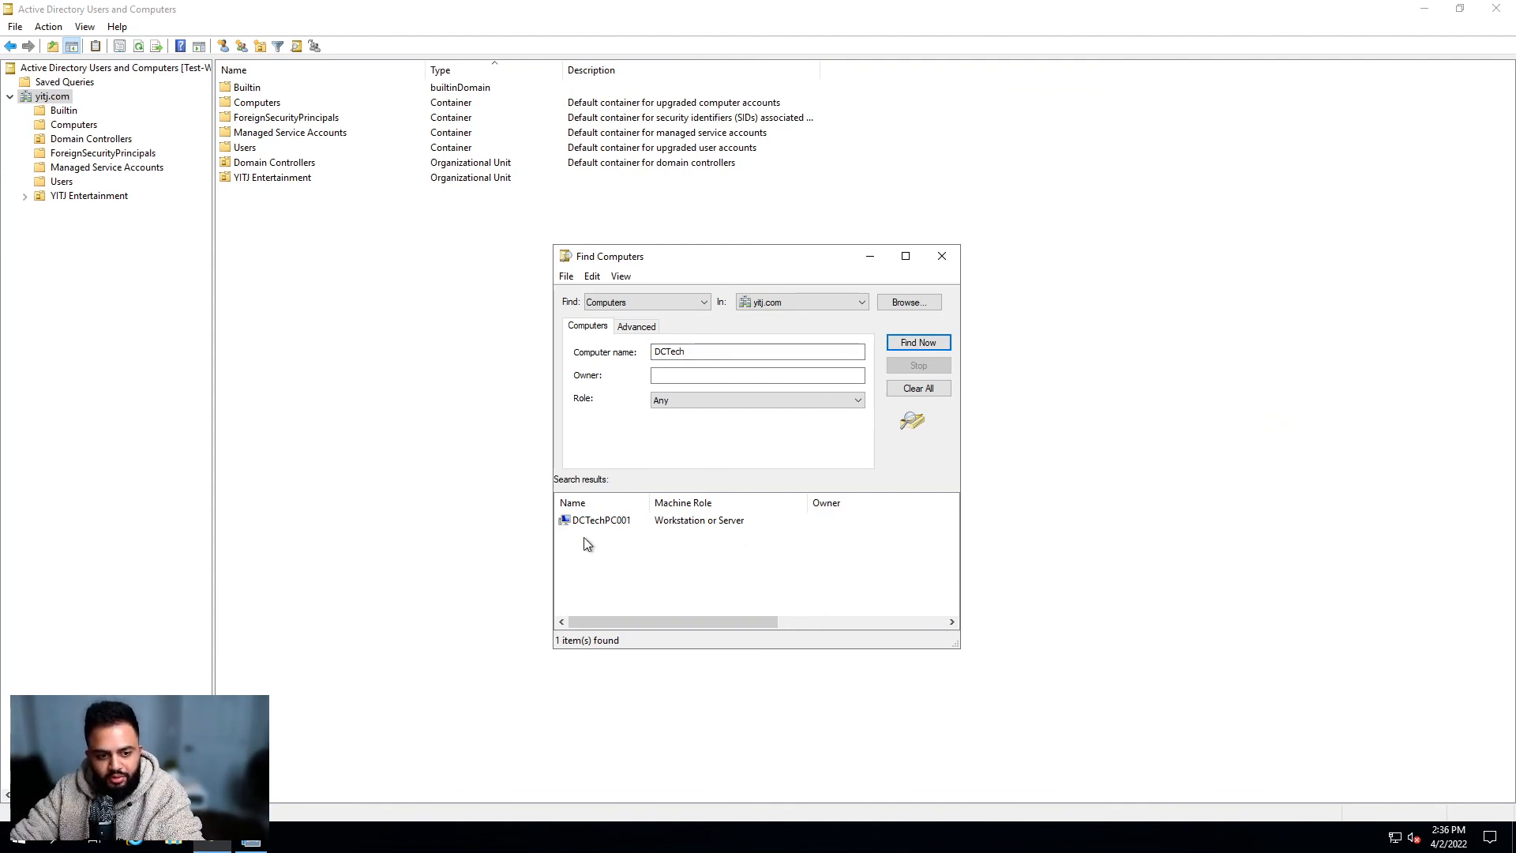
{"action": "left_click_drag", "start_coordinate": [566, 535], "coordinate": [608, 543]}
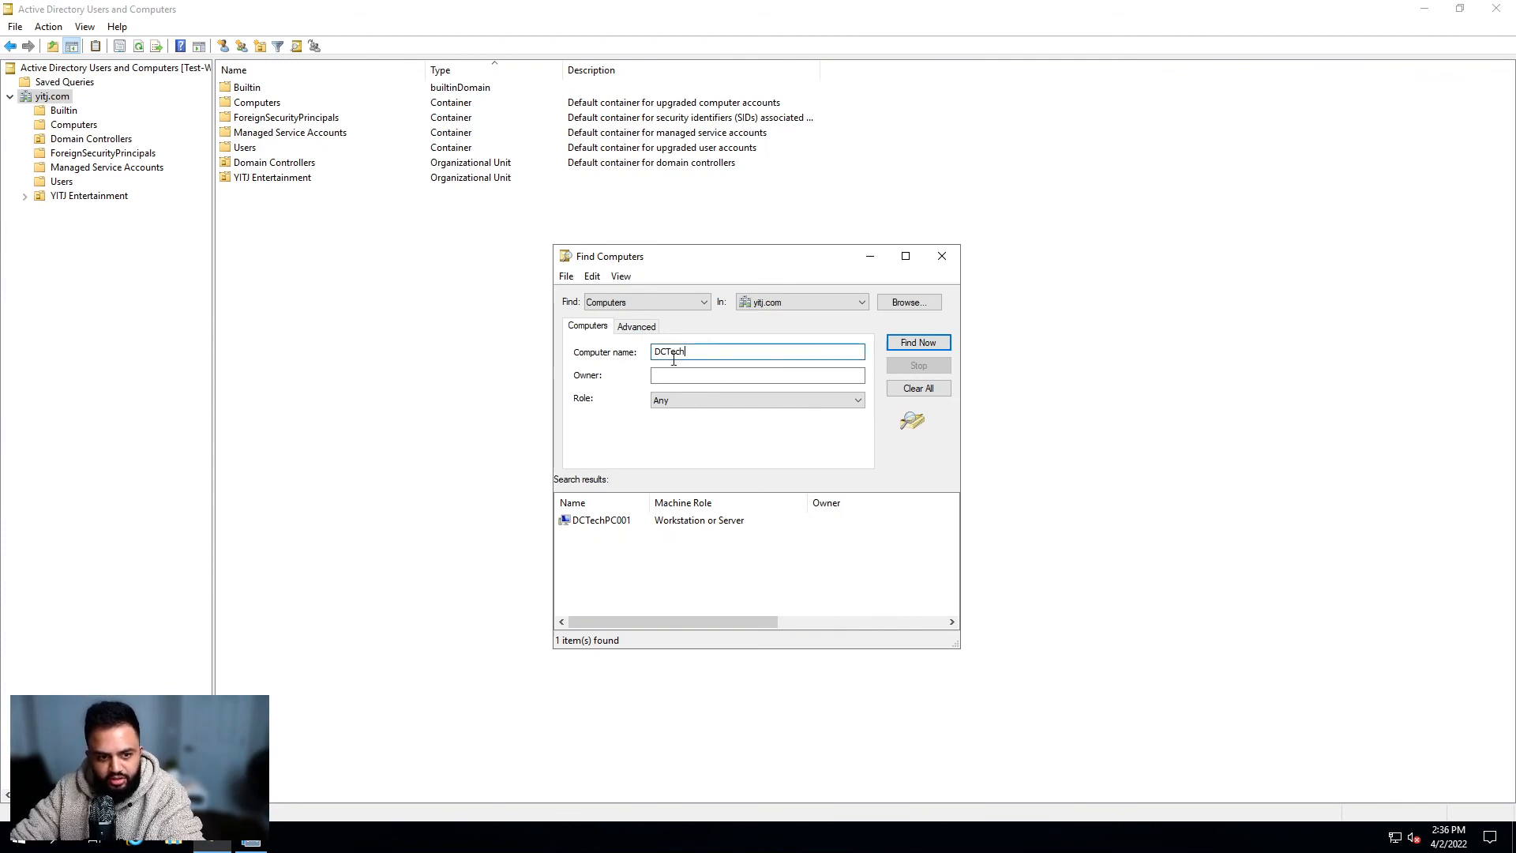
{"action": "left_click_drag", "start_coordinate": [758, 353], "coordinate": [598, 359]}
{"action": "key", "text": "BackSpace"}
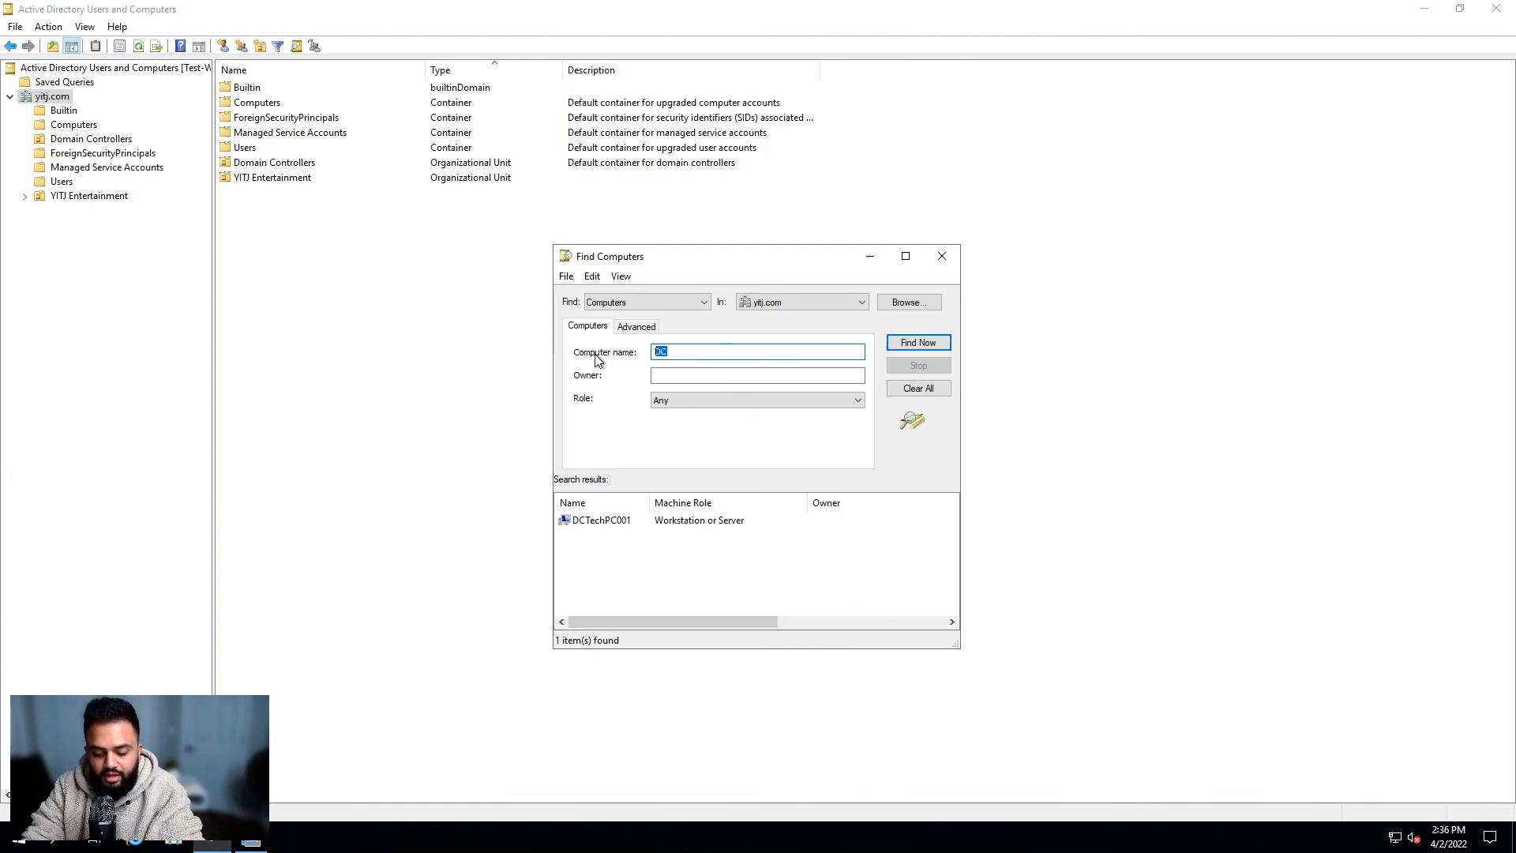
{"action": "type", "text": "dctech"}
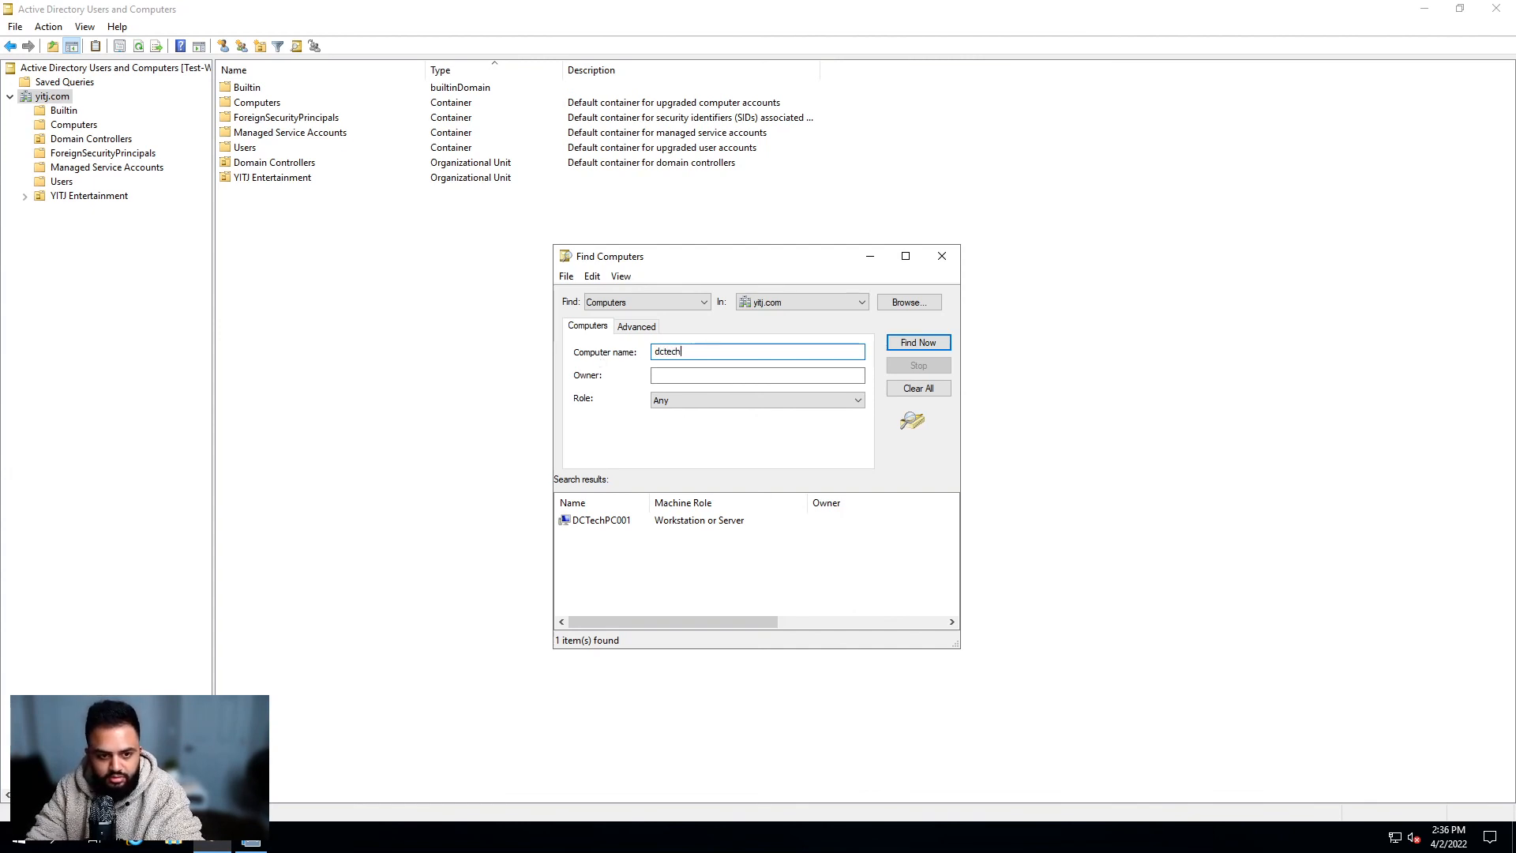
{"action": "type", "text": "pc"}
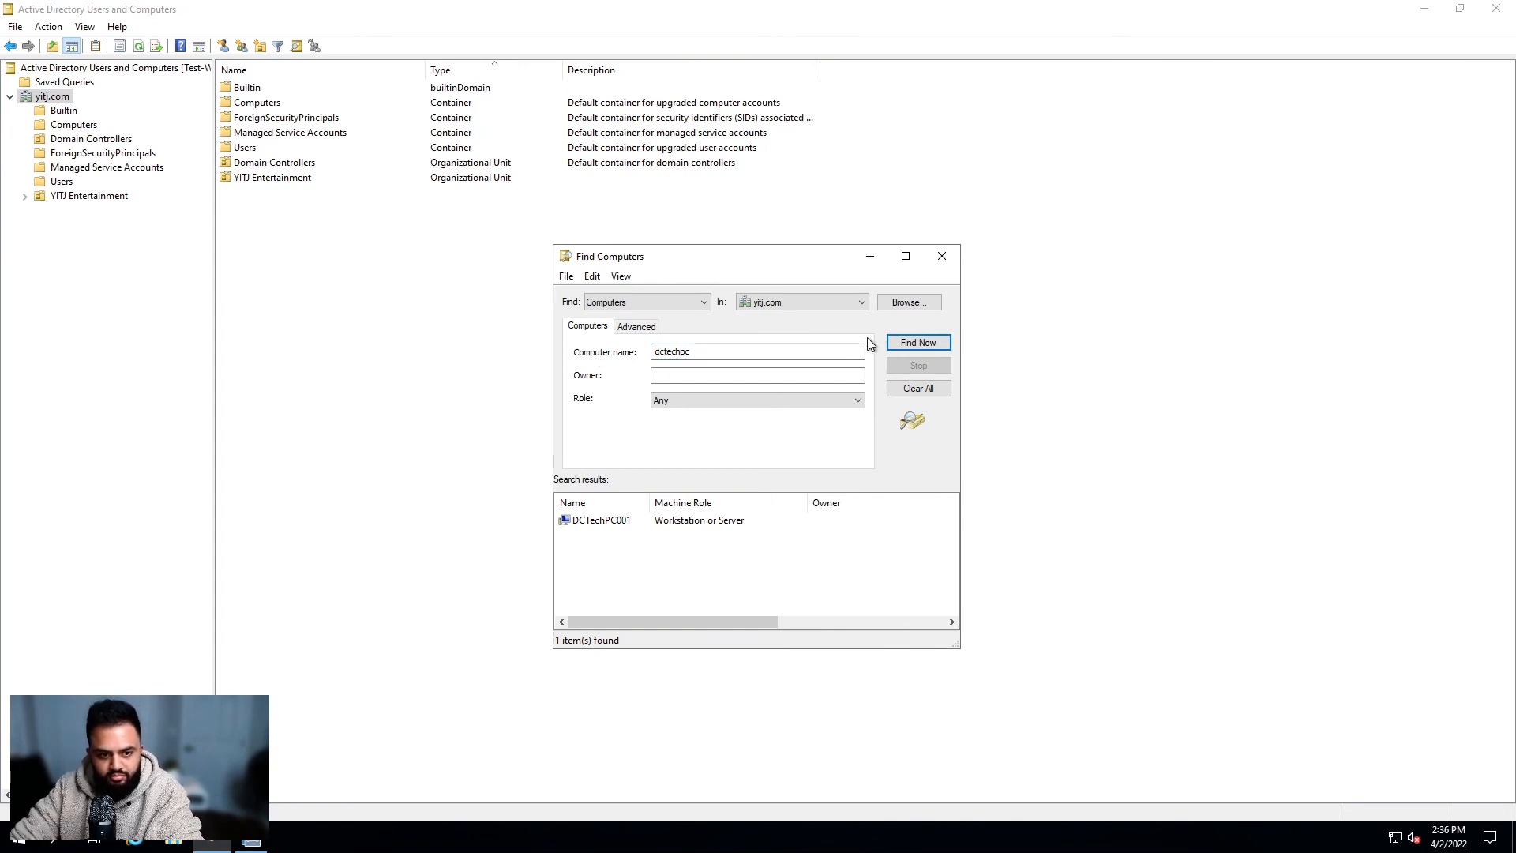
{"action": "left_click", "coordinate": [701, 521]}
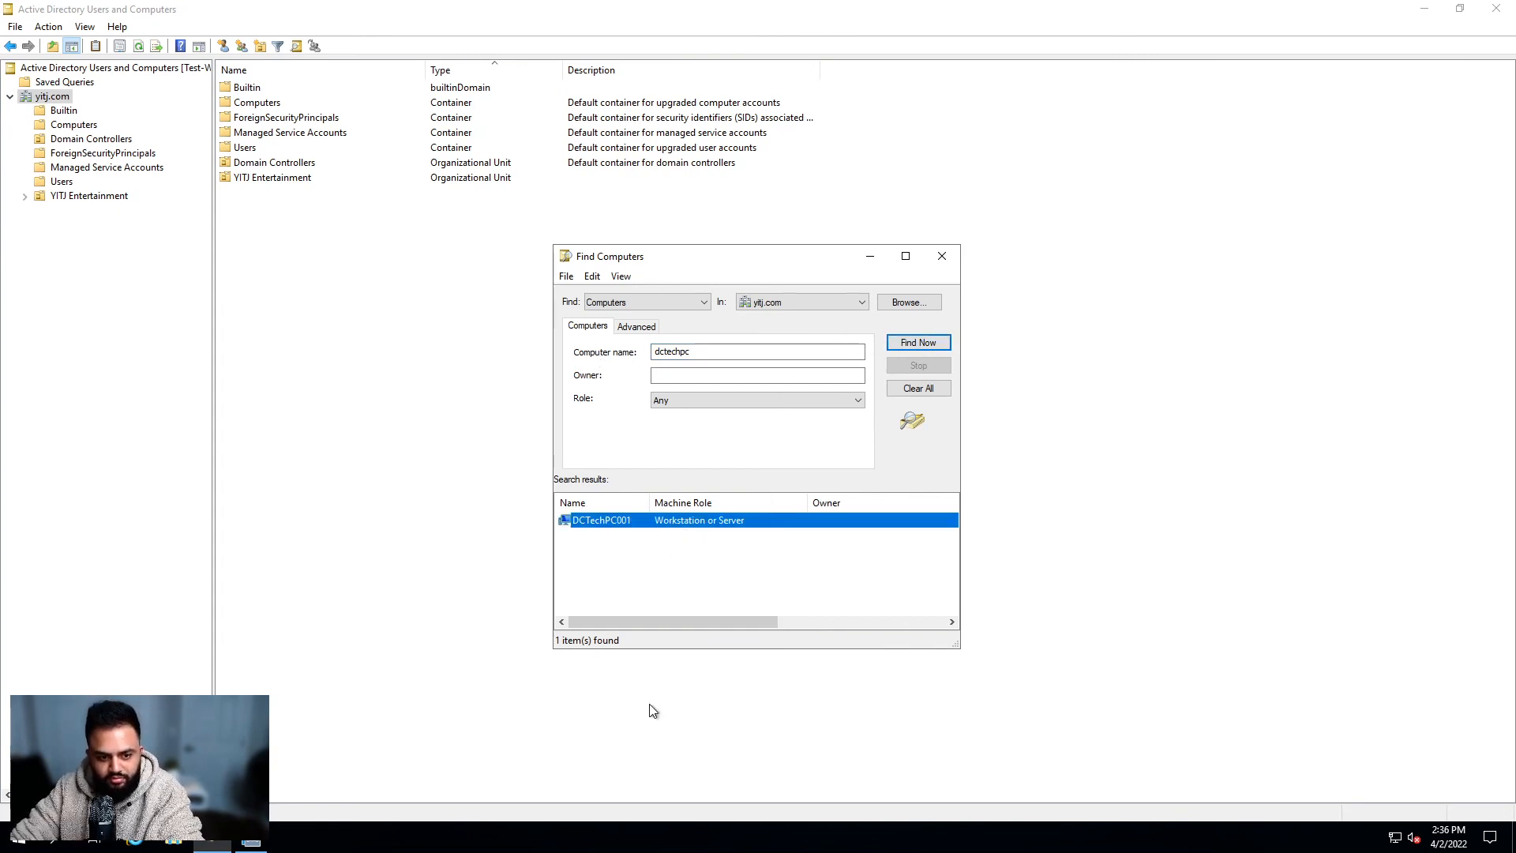